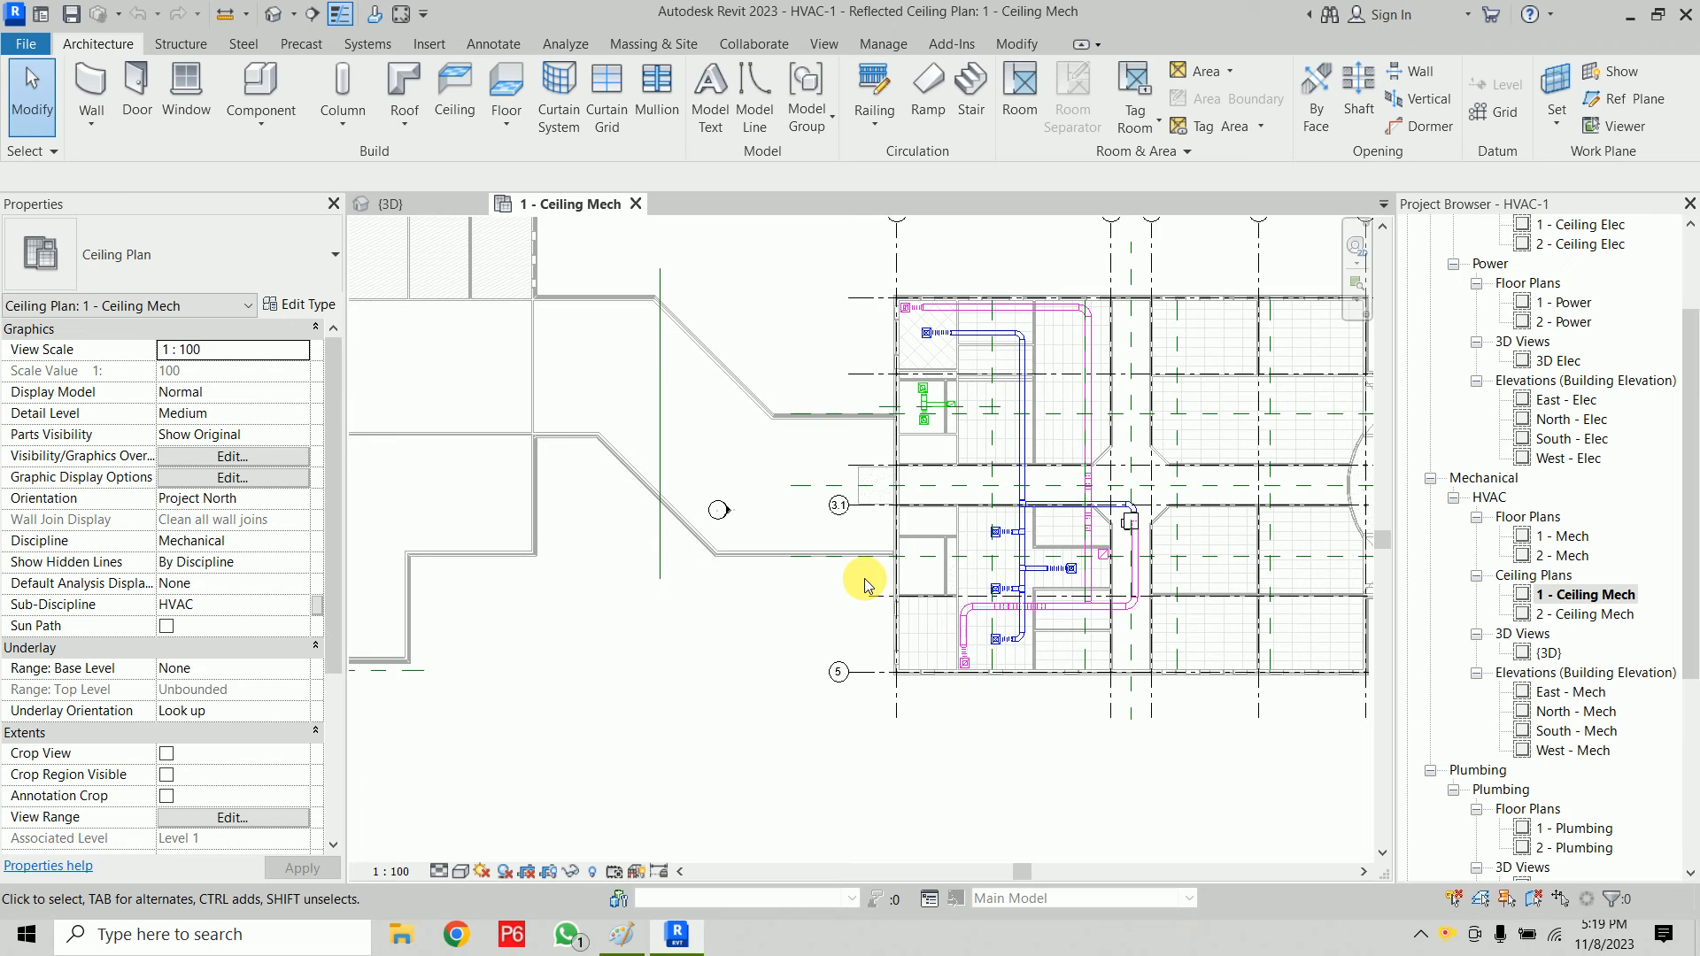
Step: Start placing mechanical equipment and look through the equipment types already loaded in the project
left_click(359, 43)
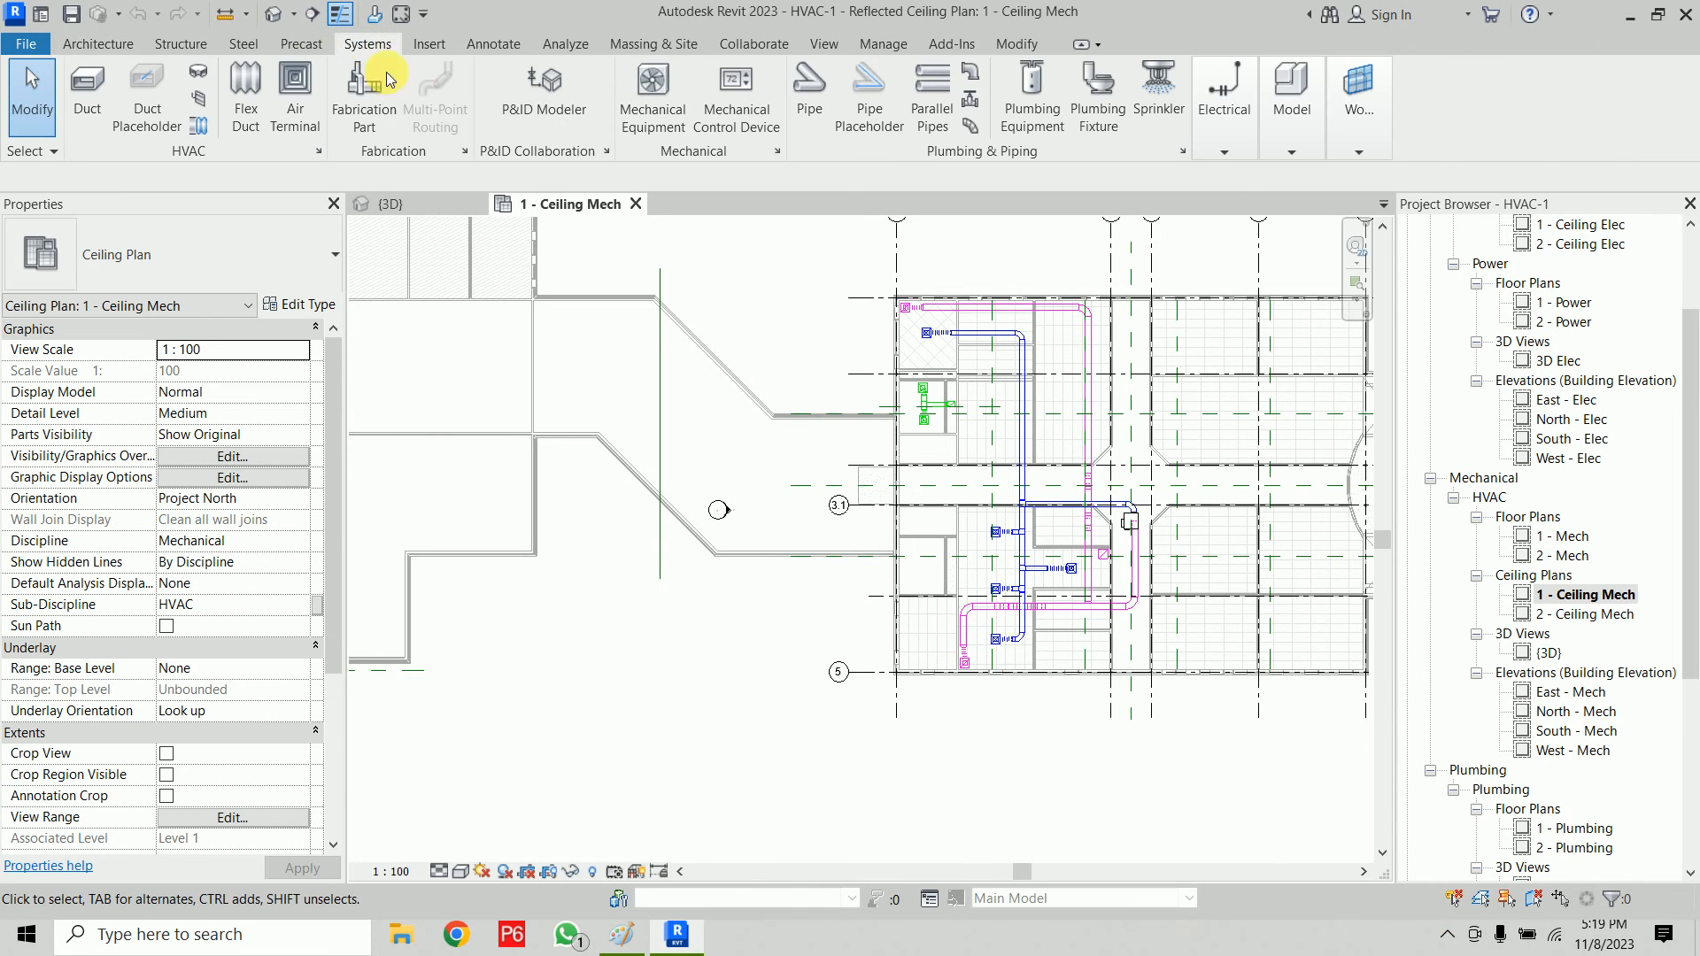
left_click(650, 125)
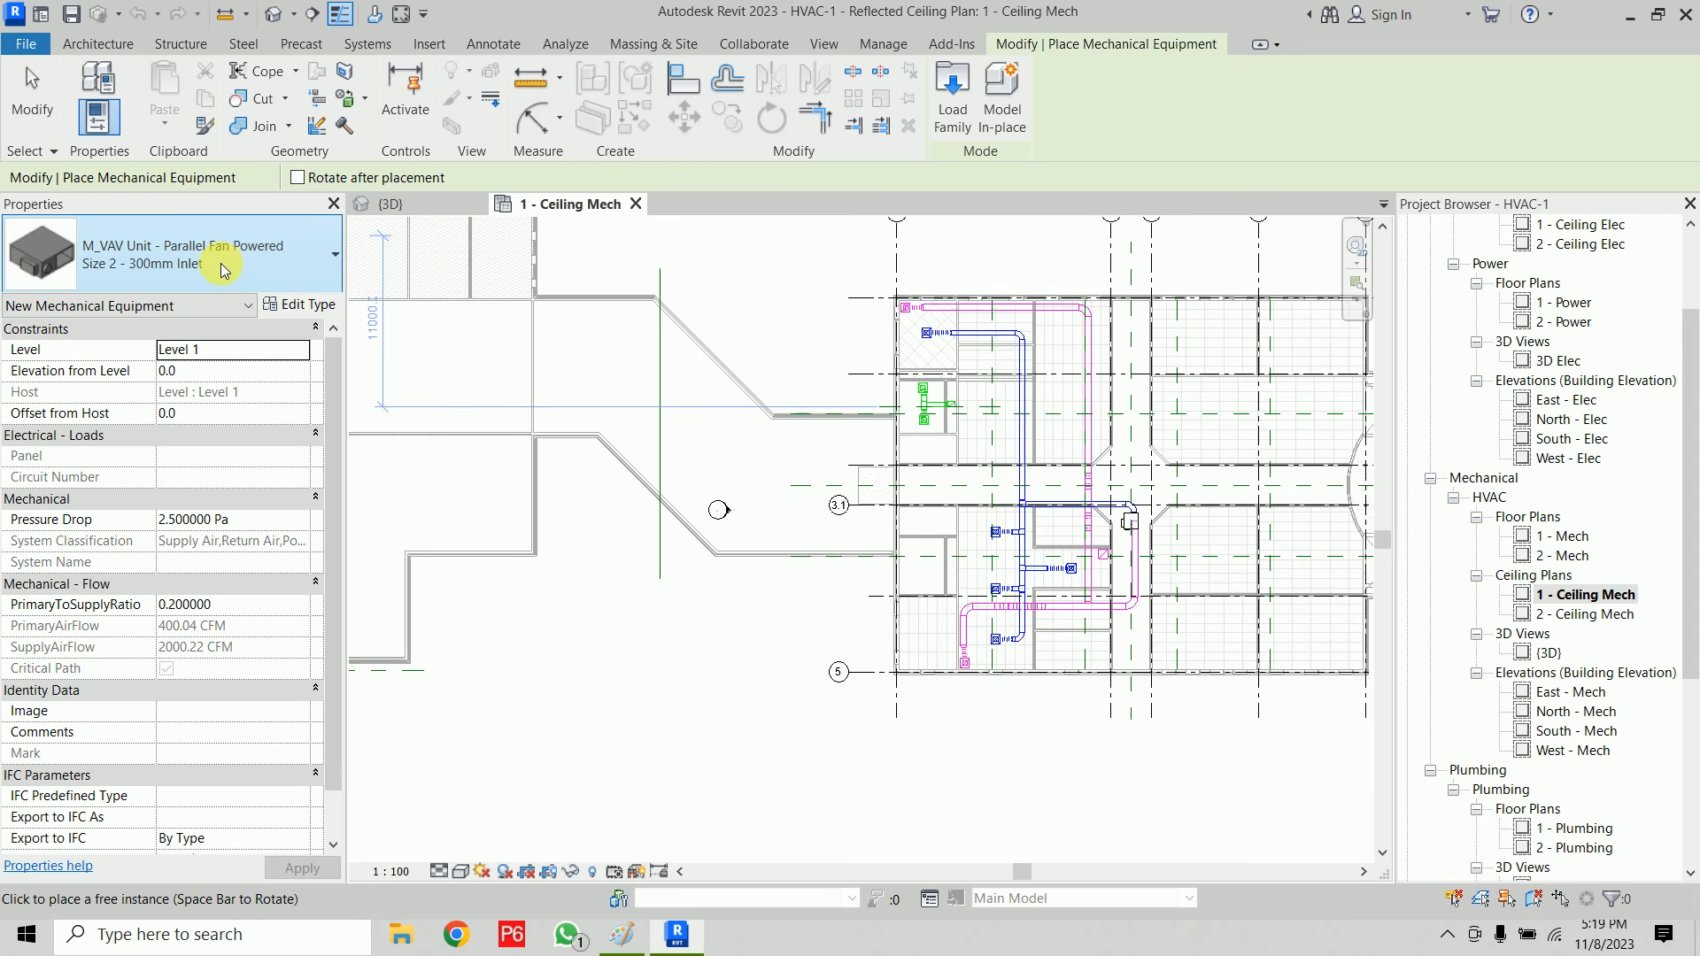
left_click(224, 271)
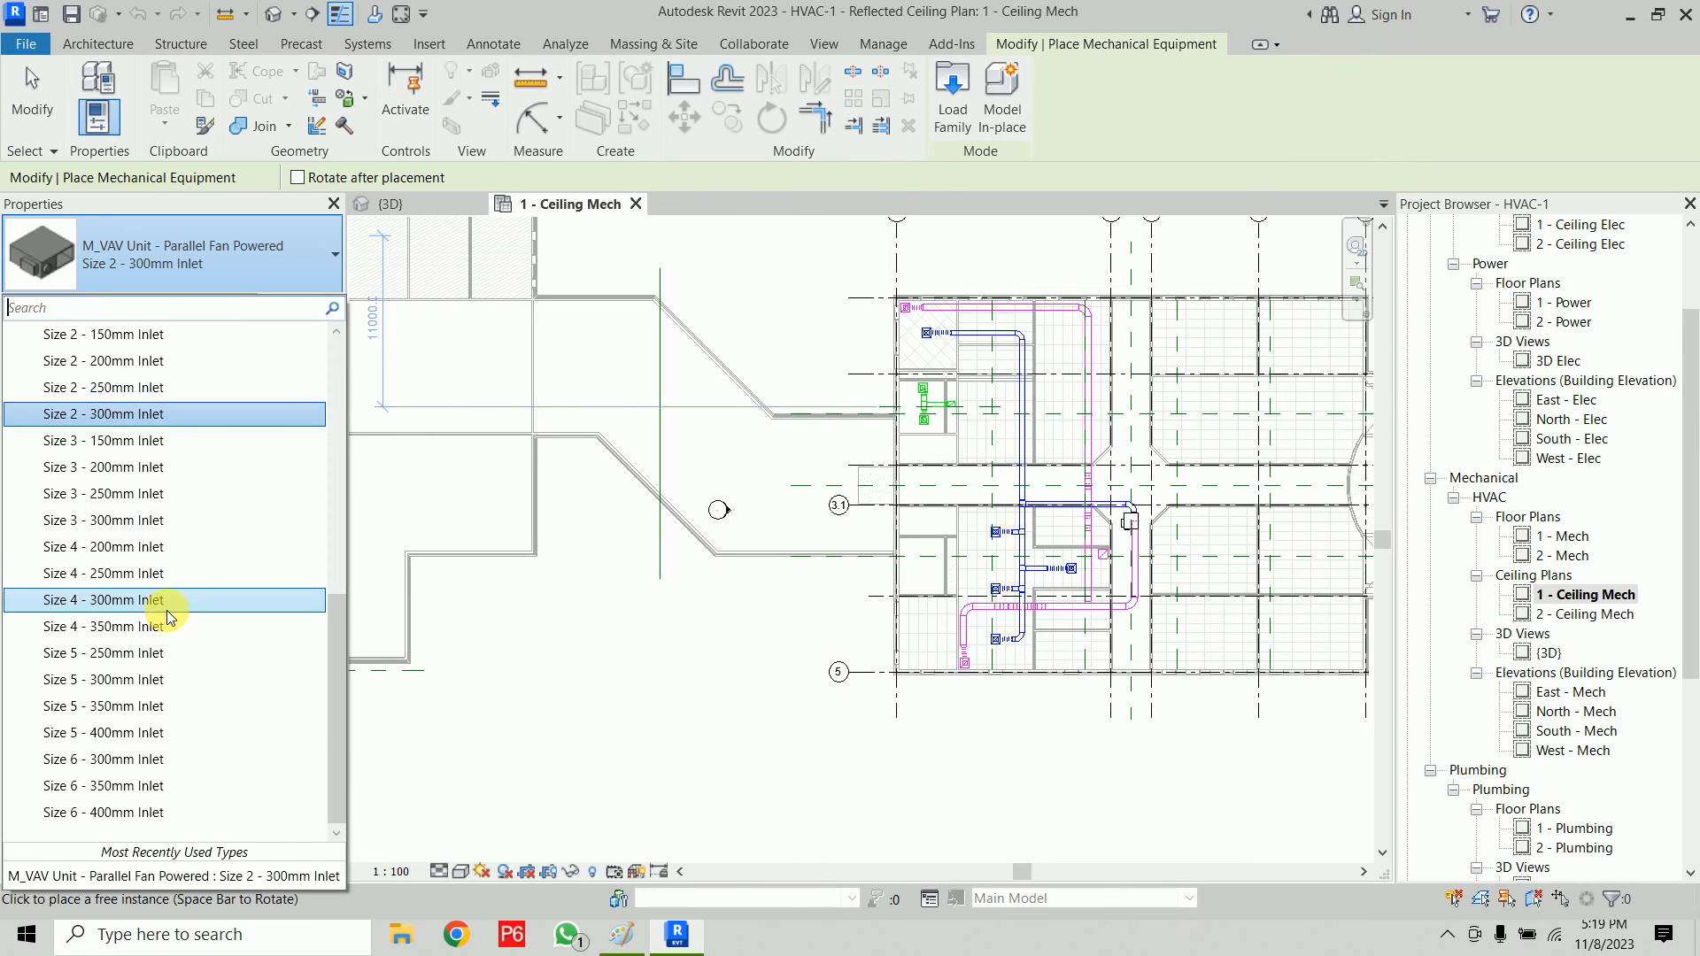
scroll(171, 617, "up", 10)
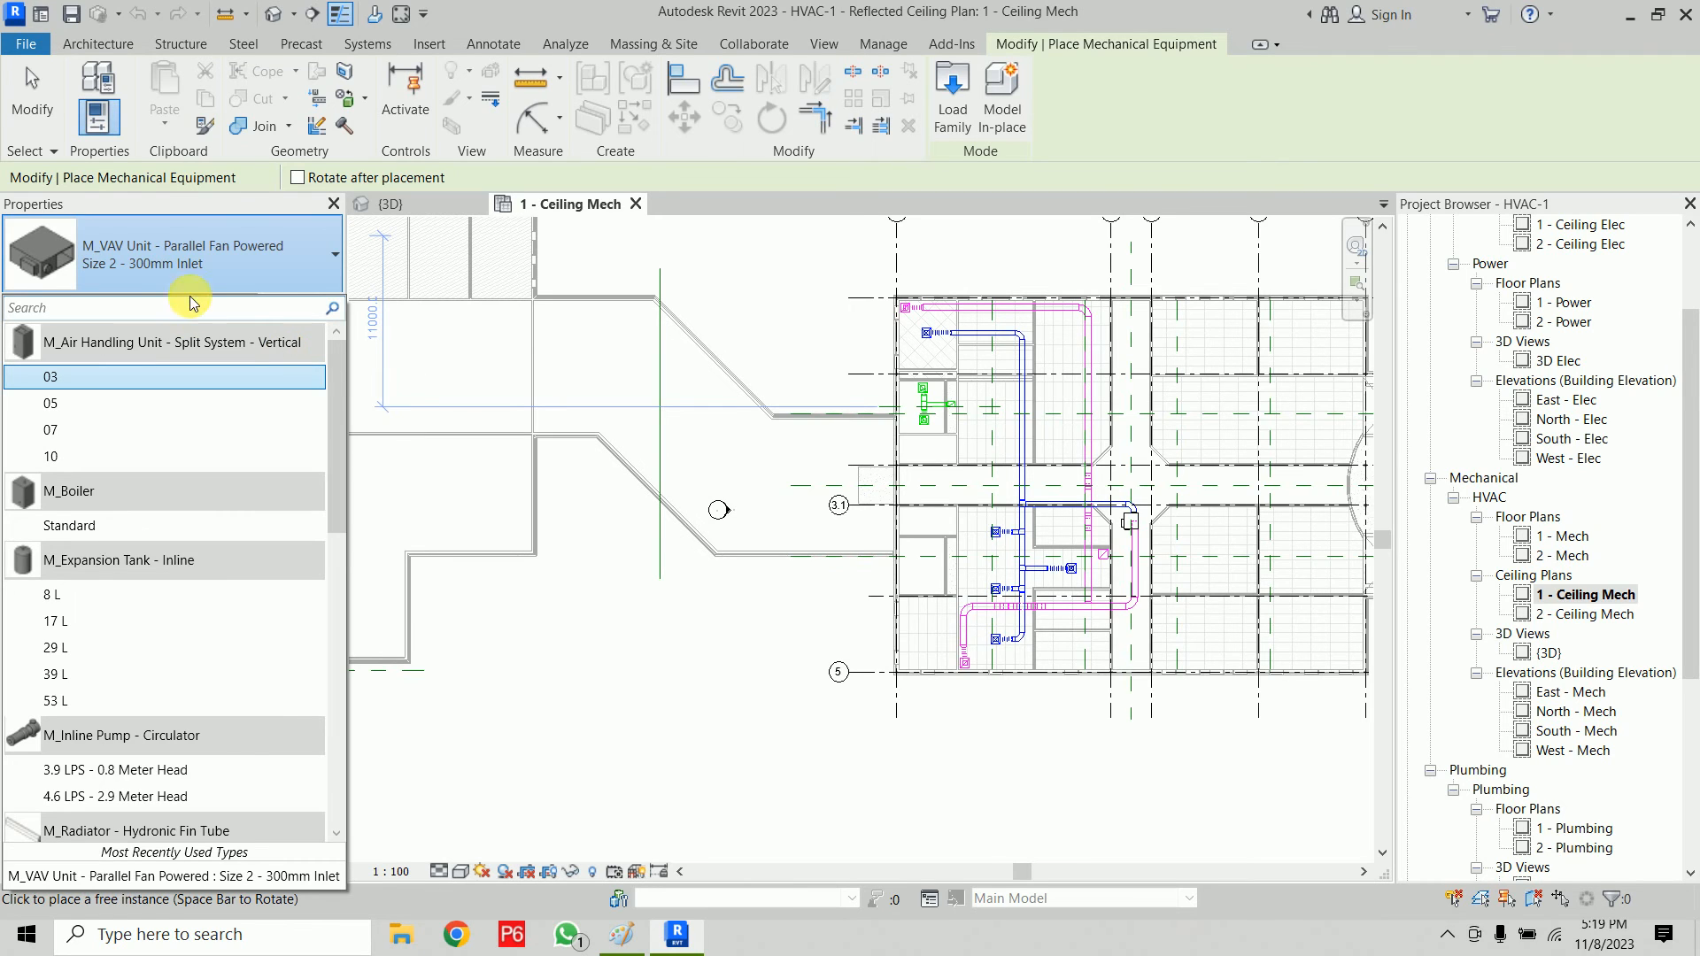
left_click(194, 267)
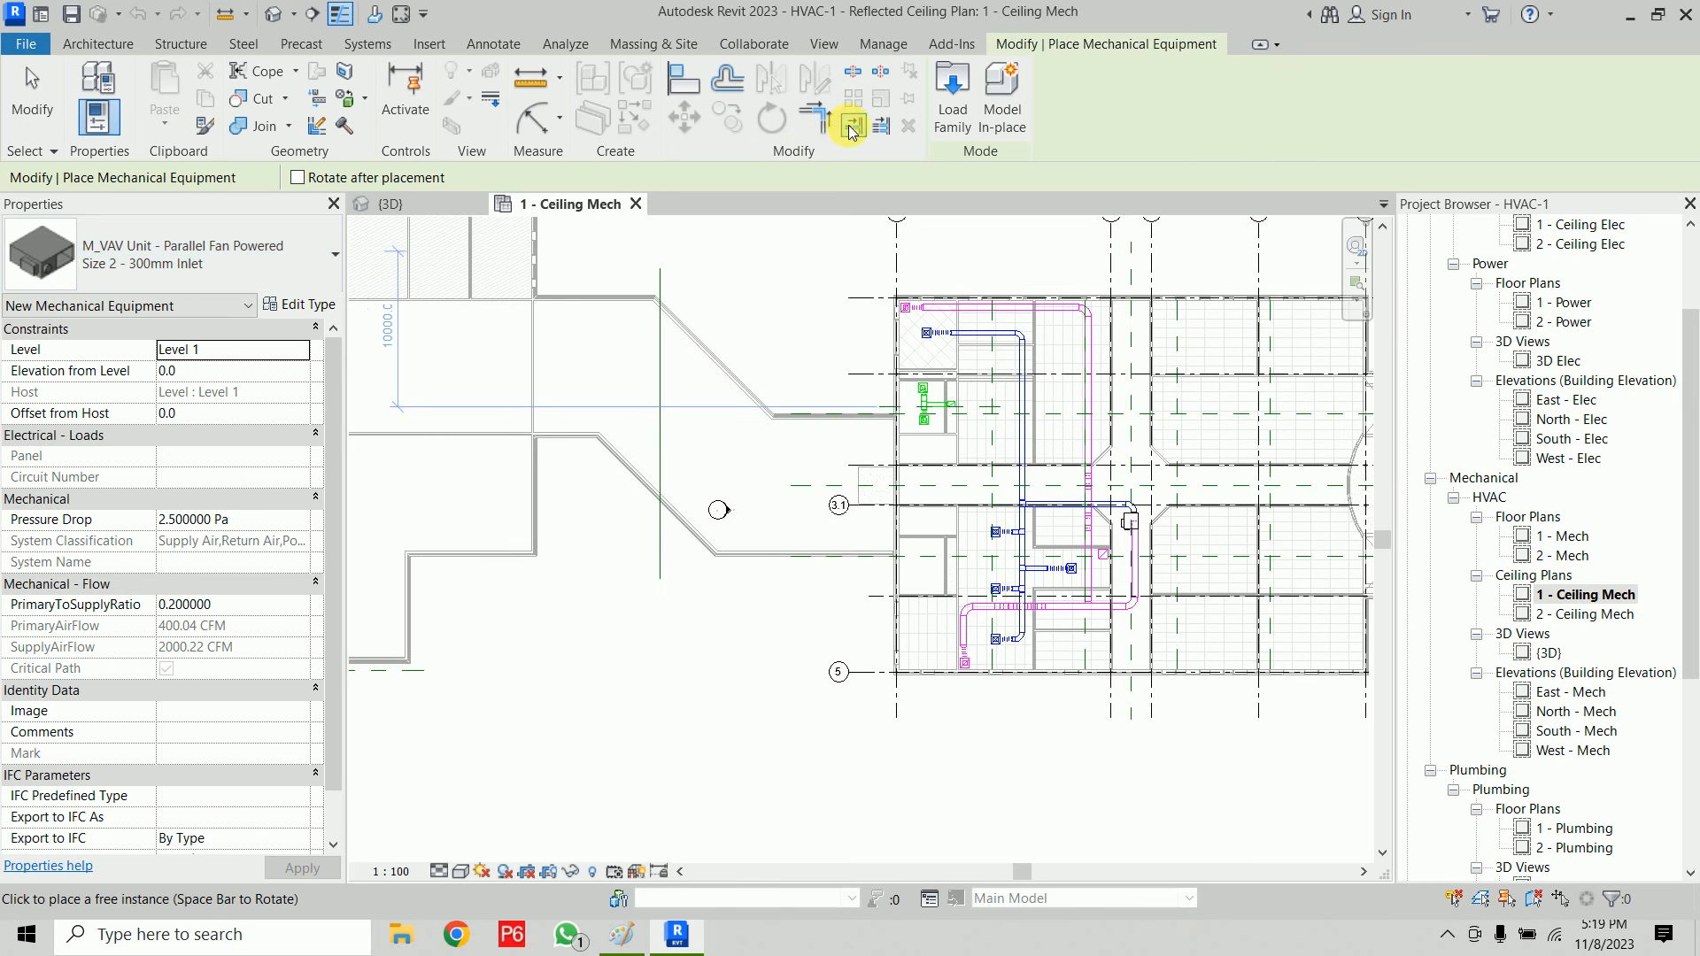
Step: Browse the metric family library for loading, down to US > Mechanical > MEP > Air-Side Components > Air Handling Units
left_click(950, 99)
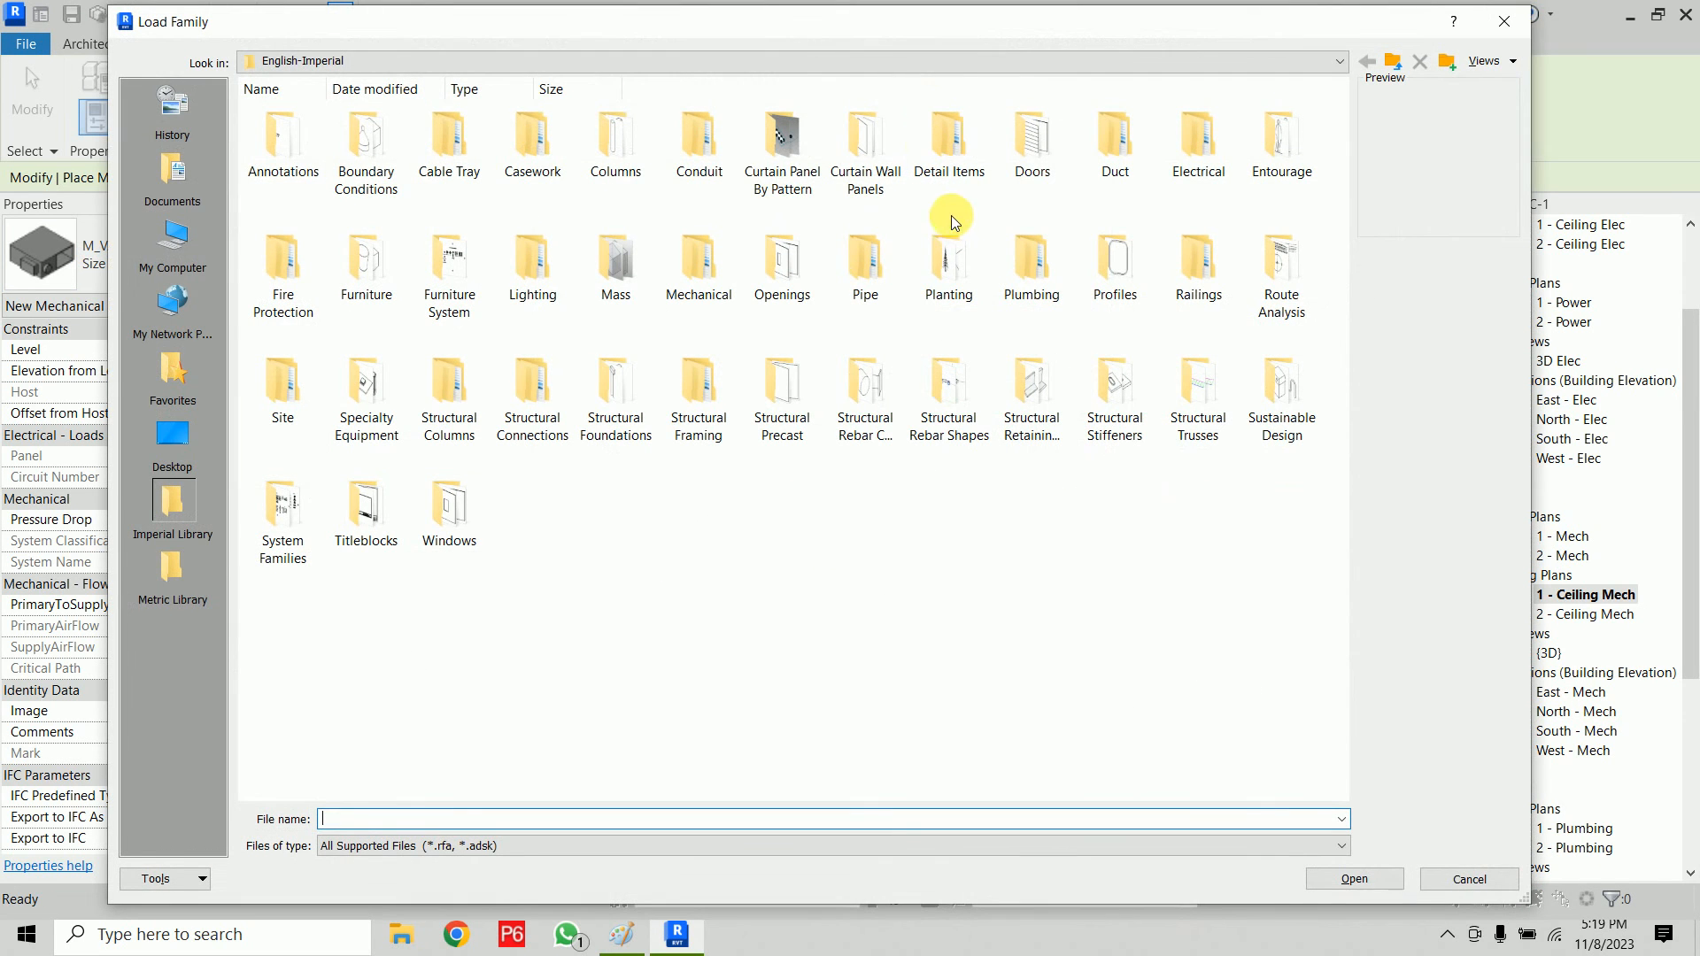
left_click(1366, 62)
double_click(299, 158)
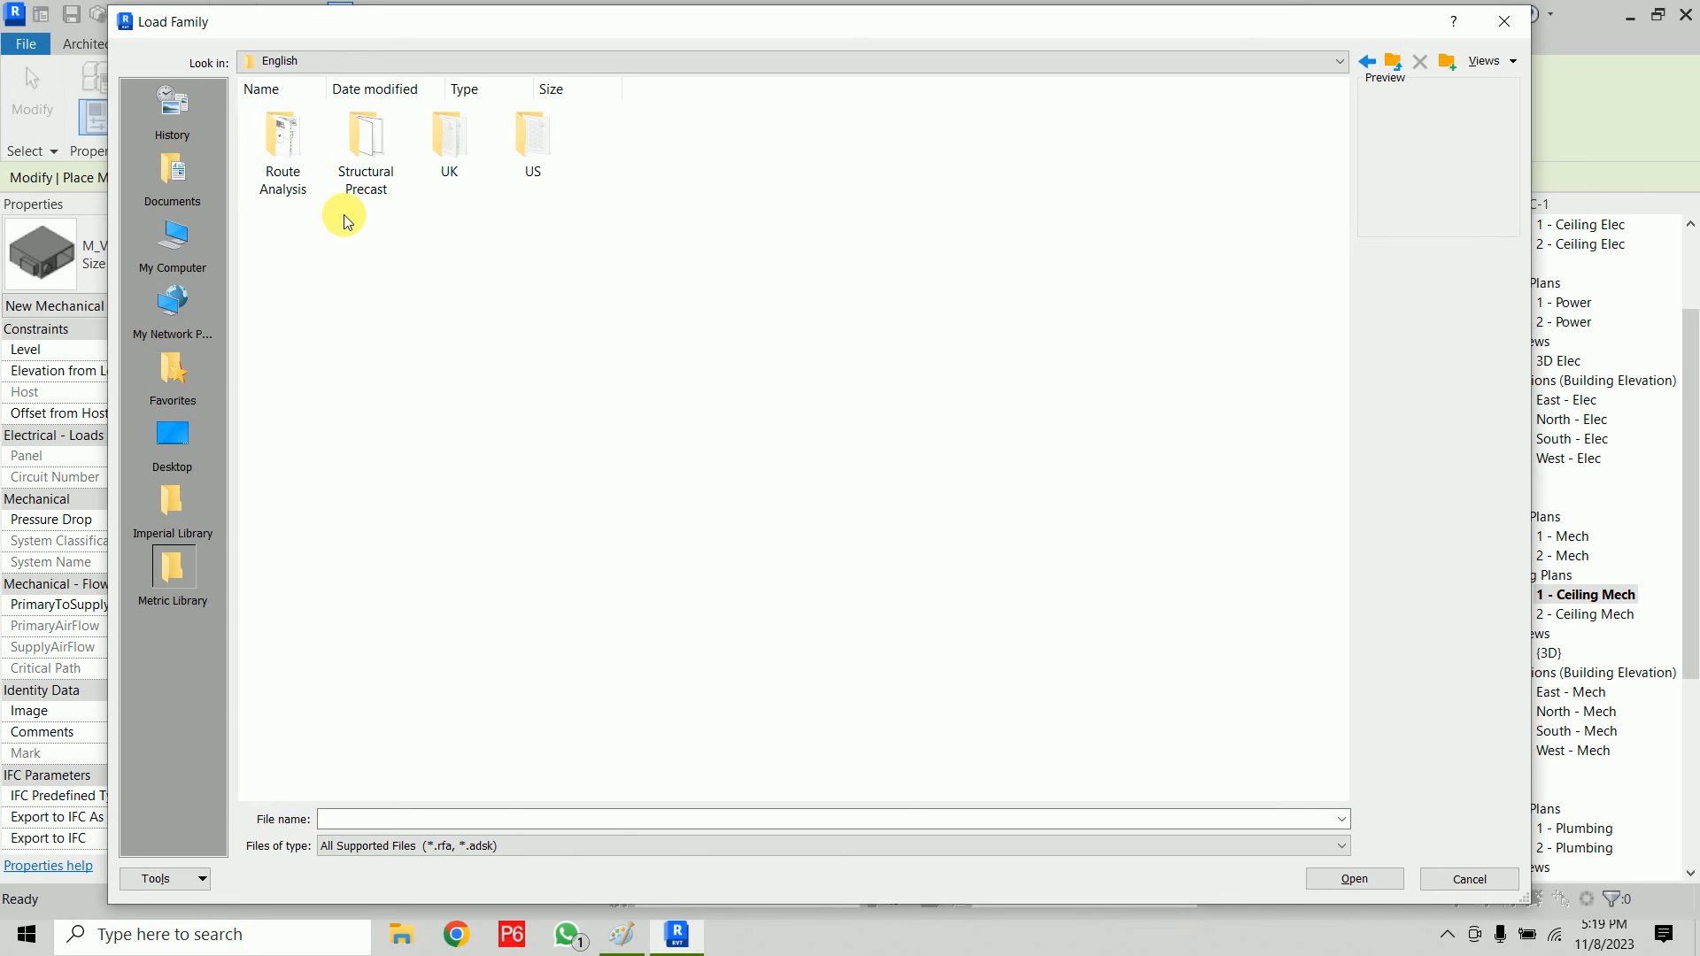
double_click(535, 157)
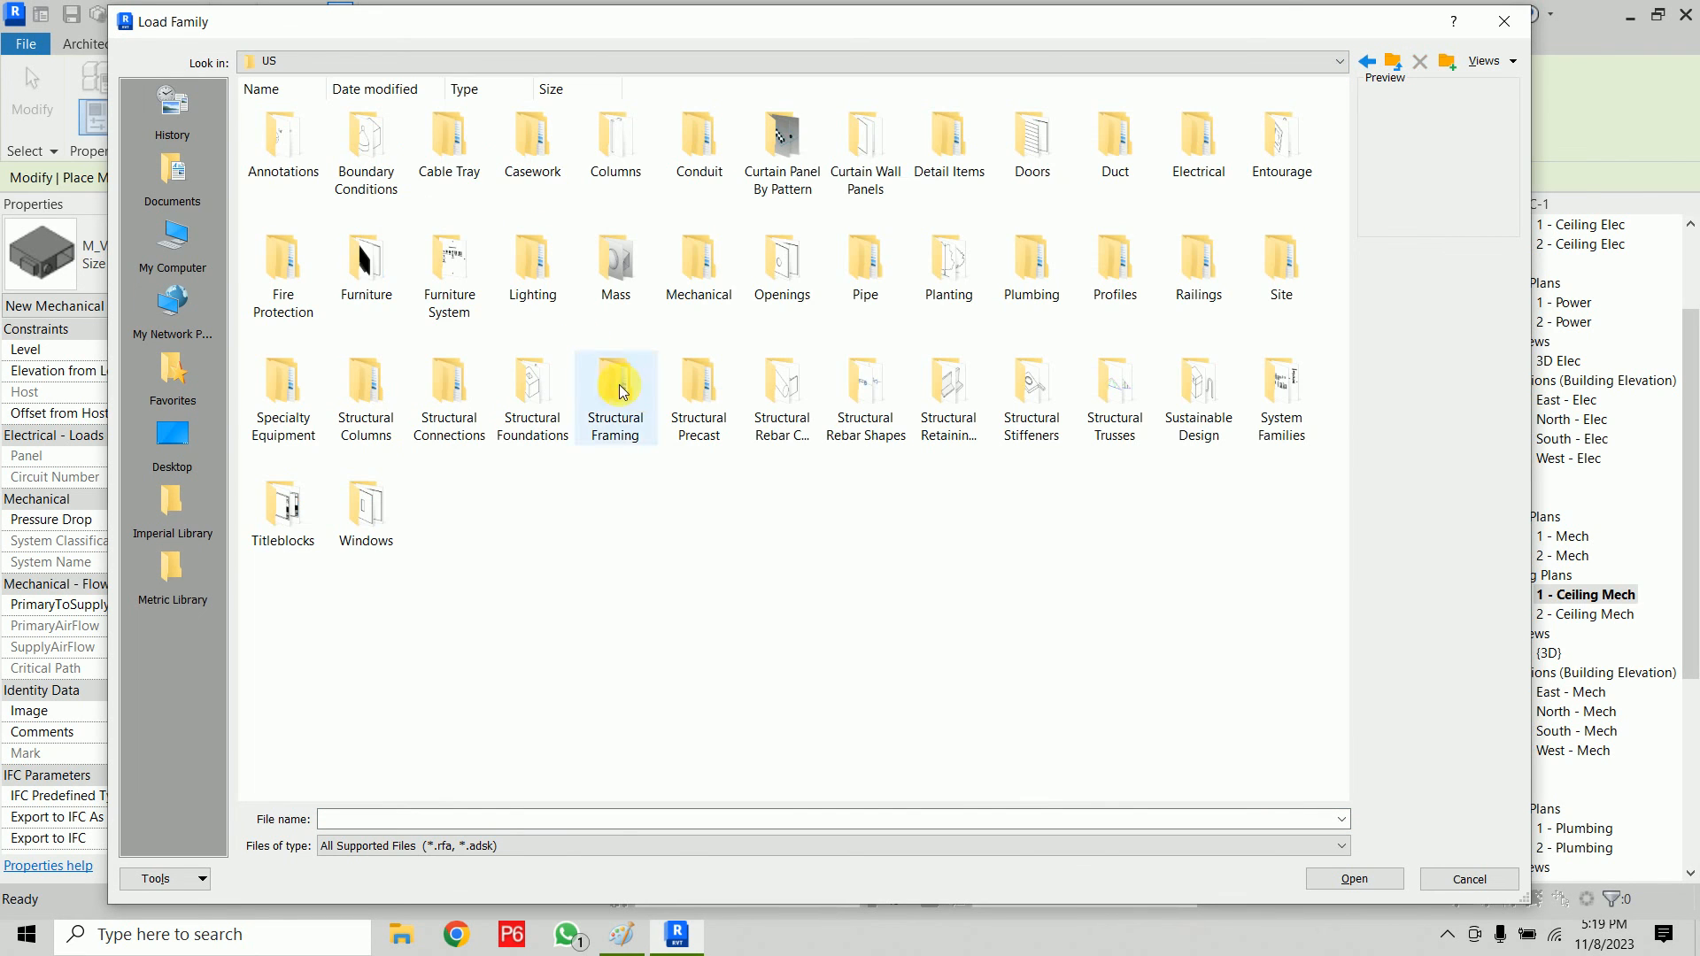
double_click(706, 281)
double_click(379, 142)
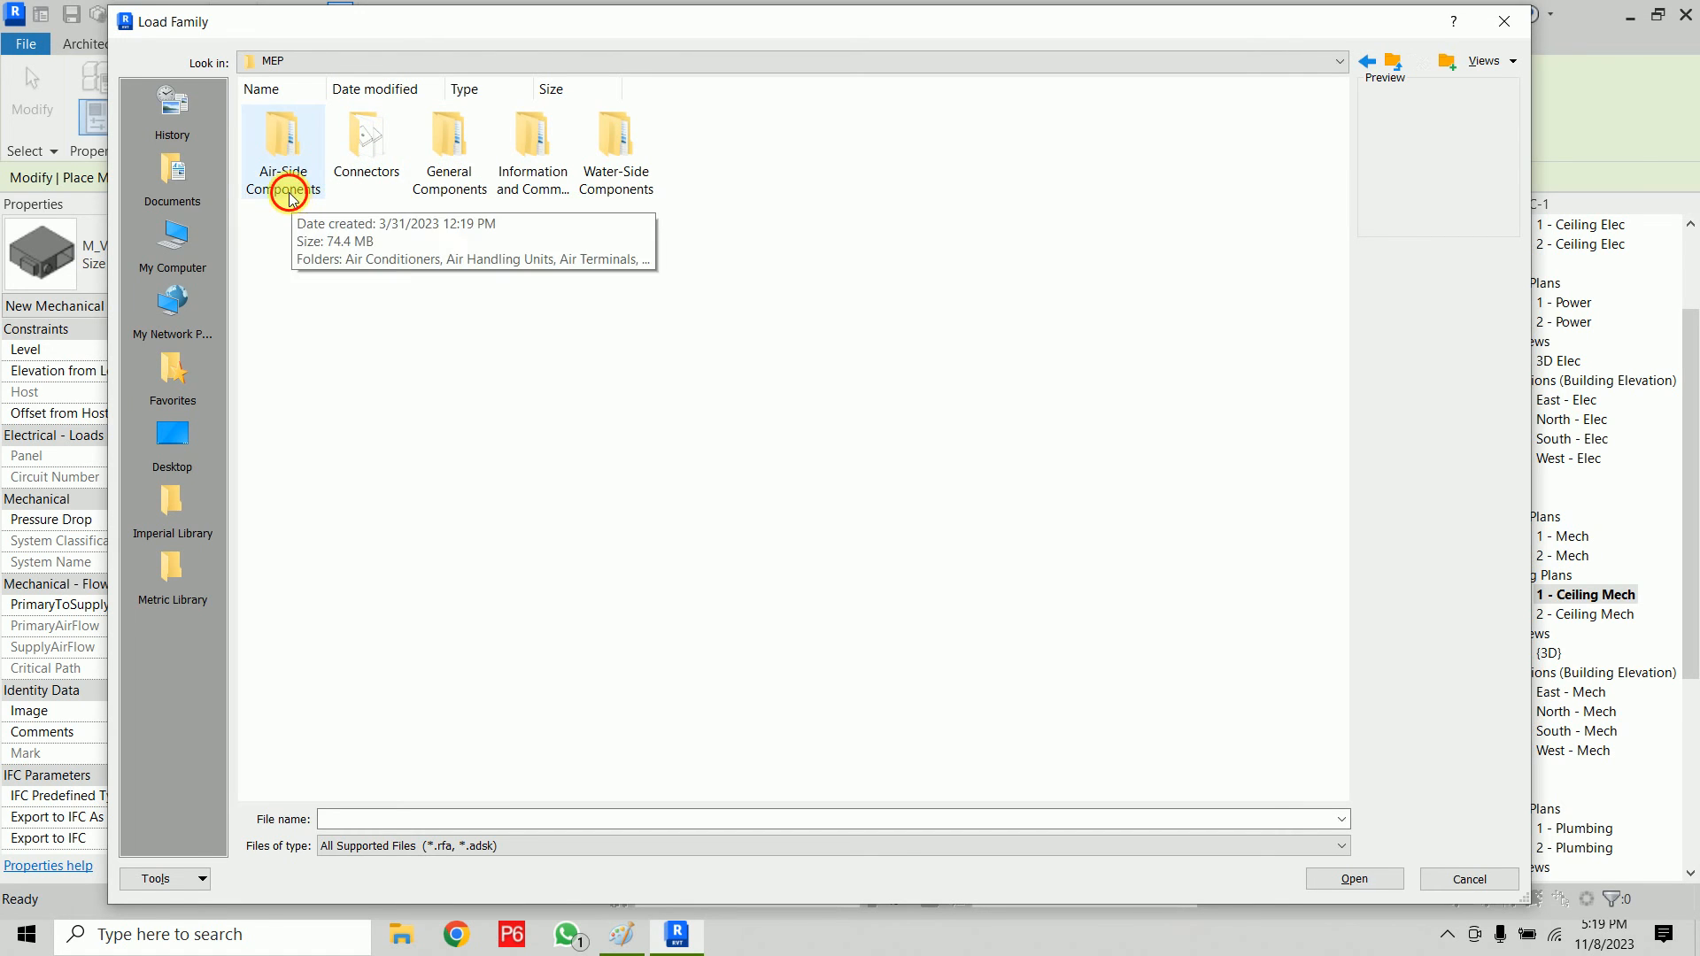
double_click(291, 197)
double_click(375, 163)
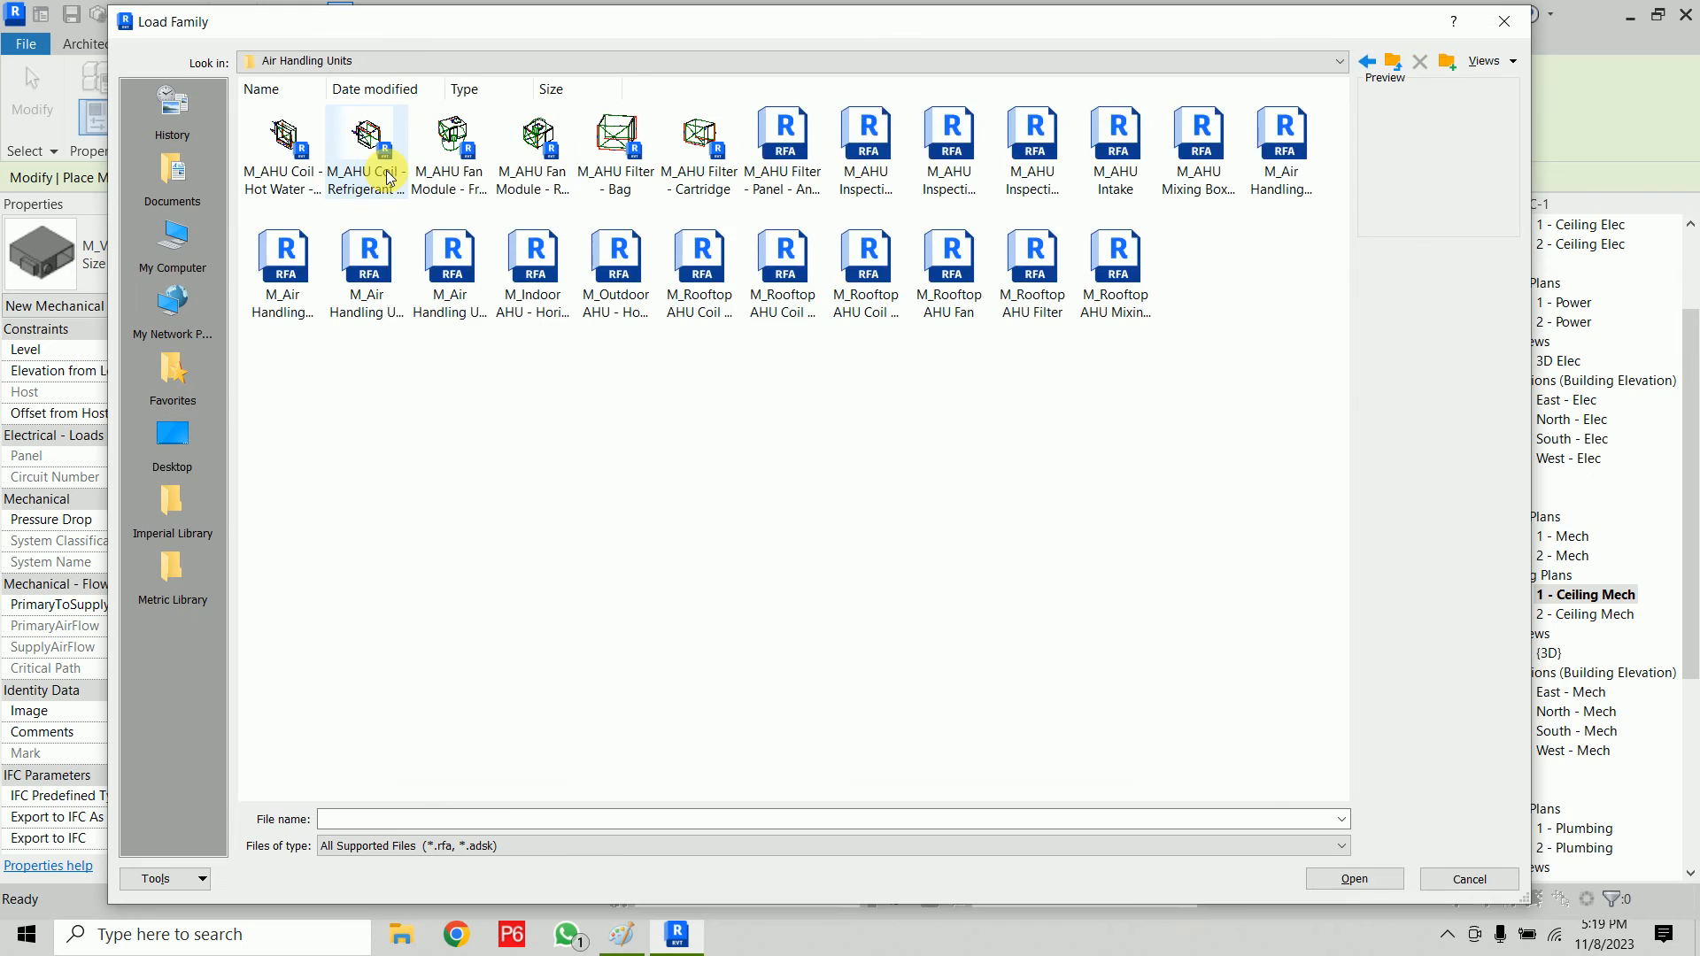
Step: Display the air handling unit family files as large thumbnails
right_click(504, 423)
mouse_move(558, 436)
left_click(770, 429)
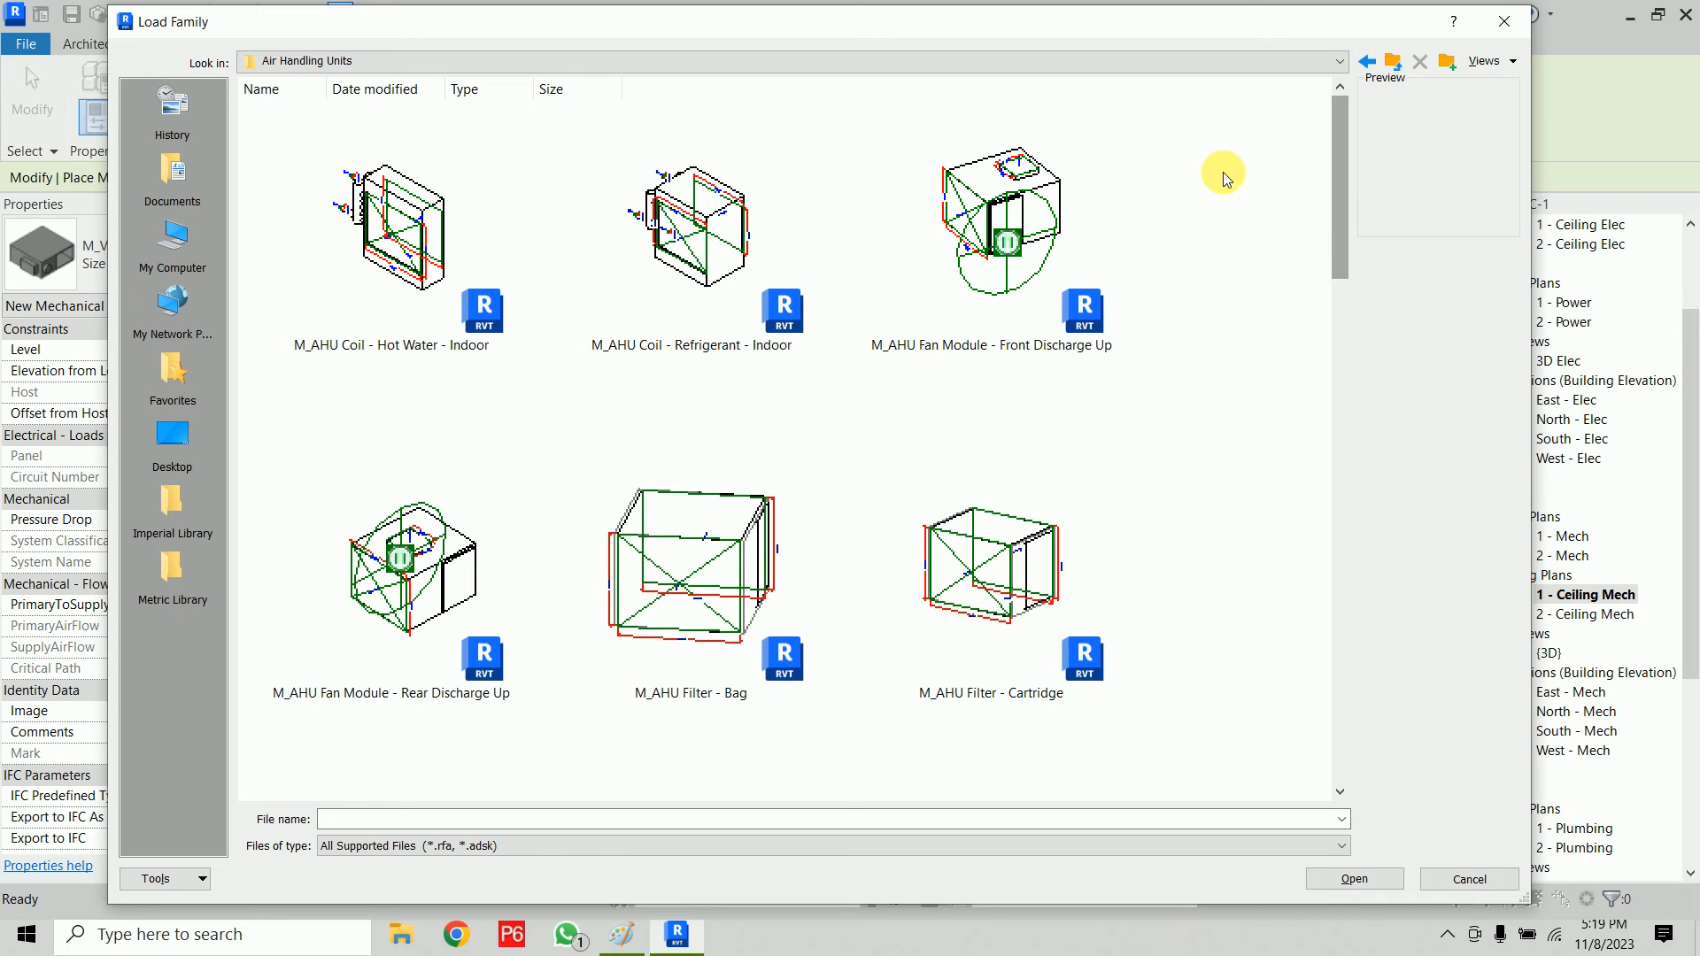
Step: Examine the available air handling unit families, including the fan module, refrigerant coil, bag filter, inspection module and mixing box
left_click(1019, 217)
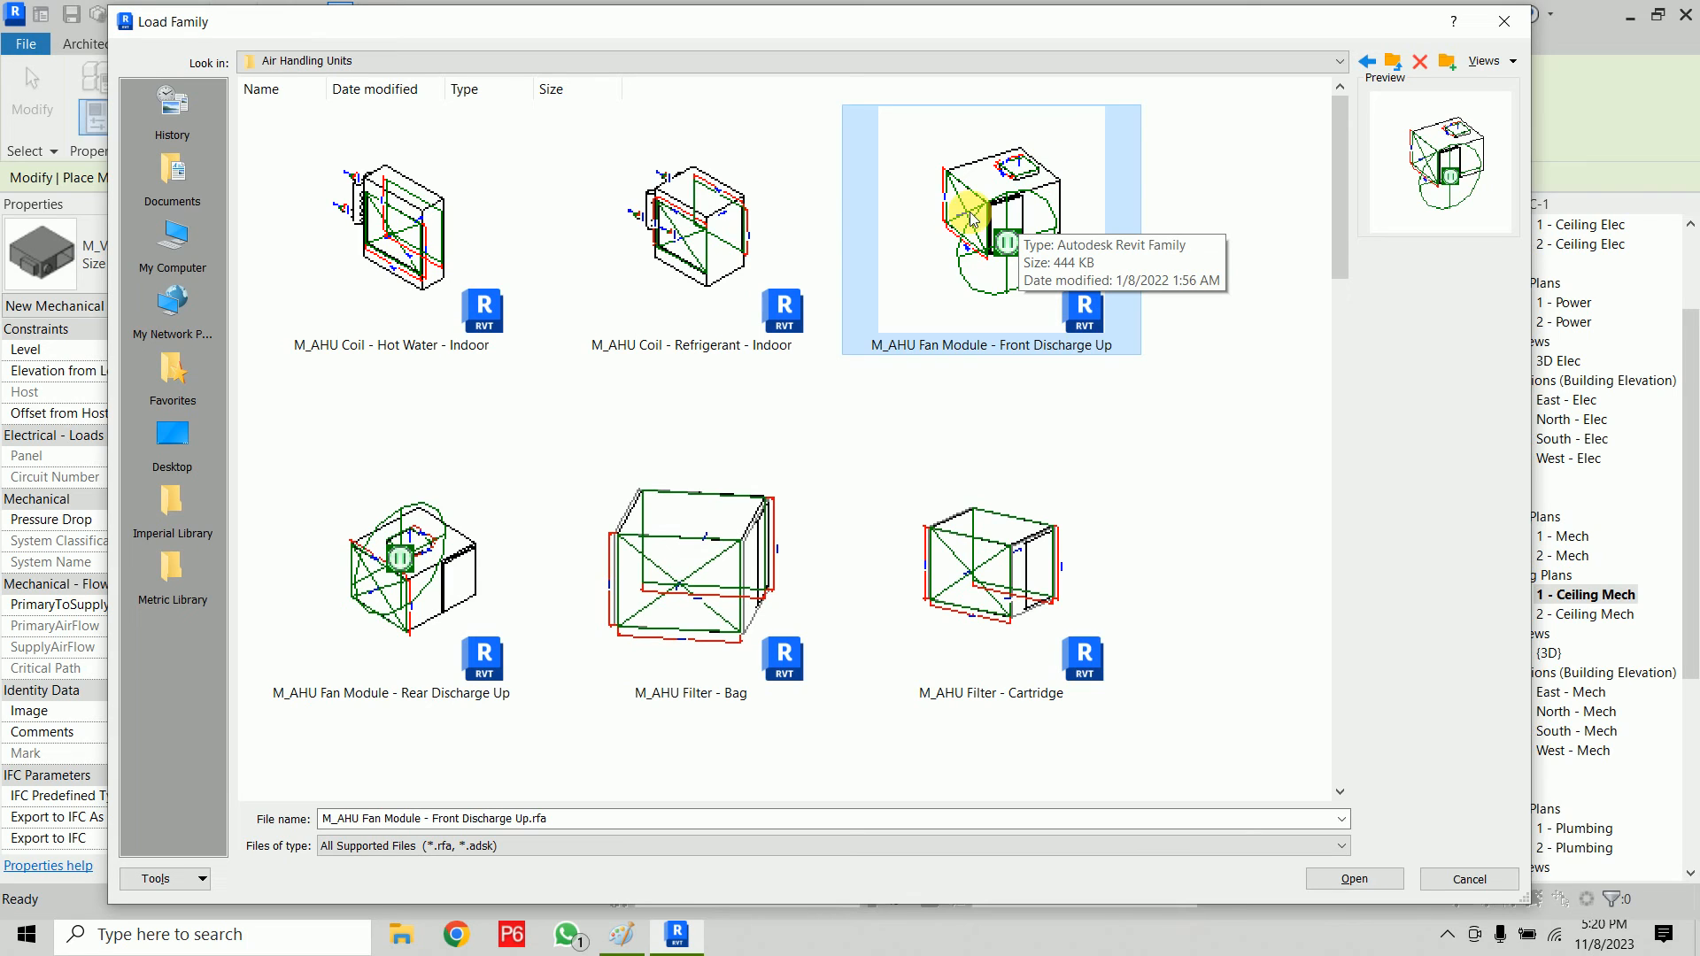
left_click(740, 267)
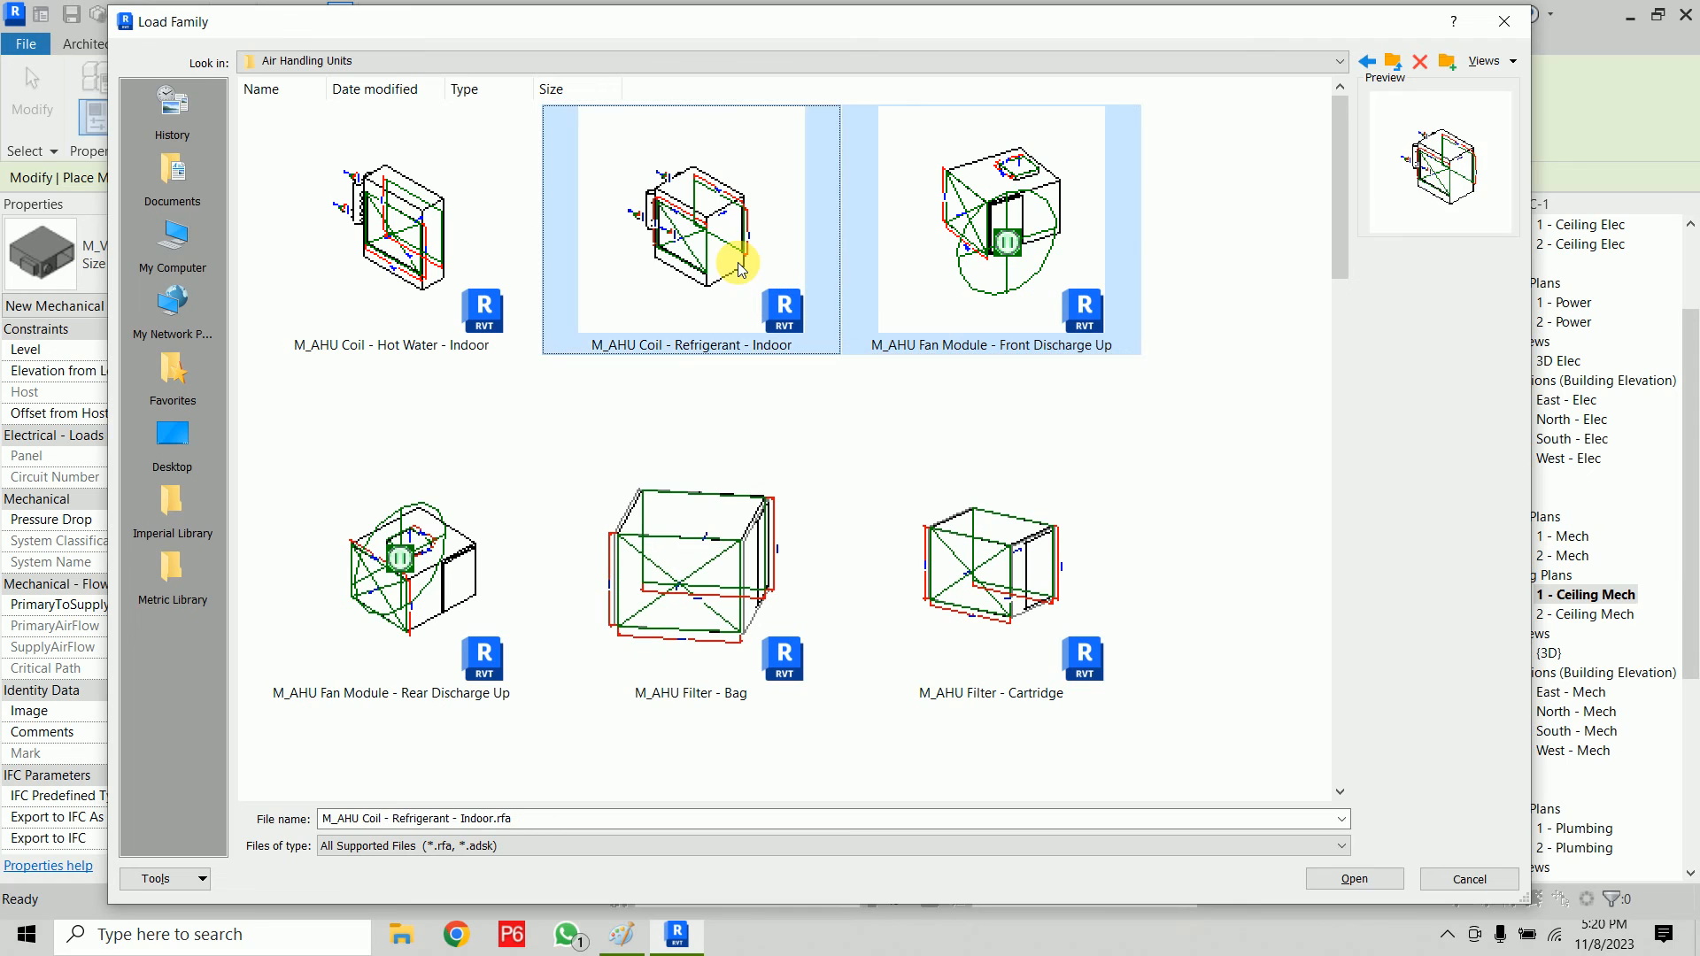
left_click(700, 533)
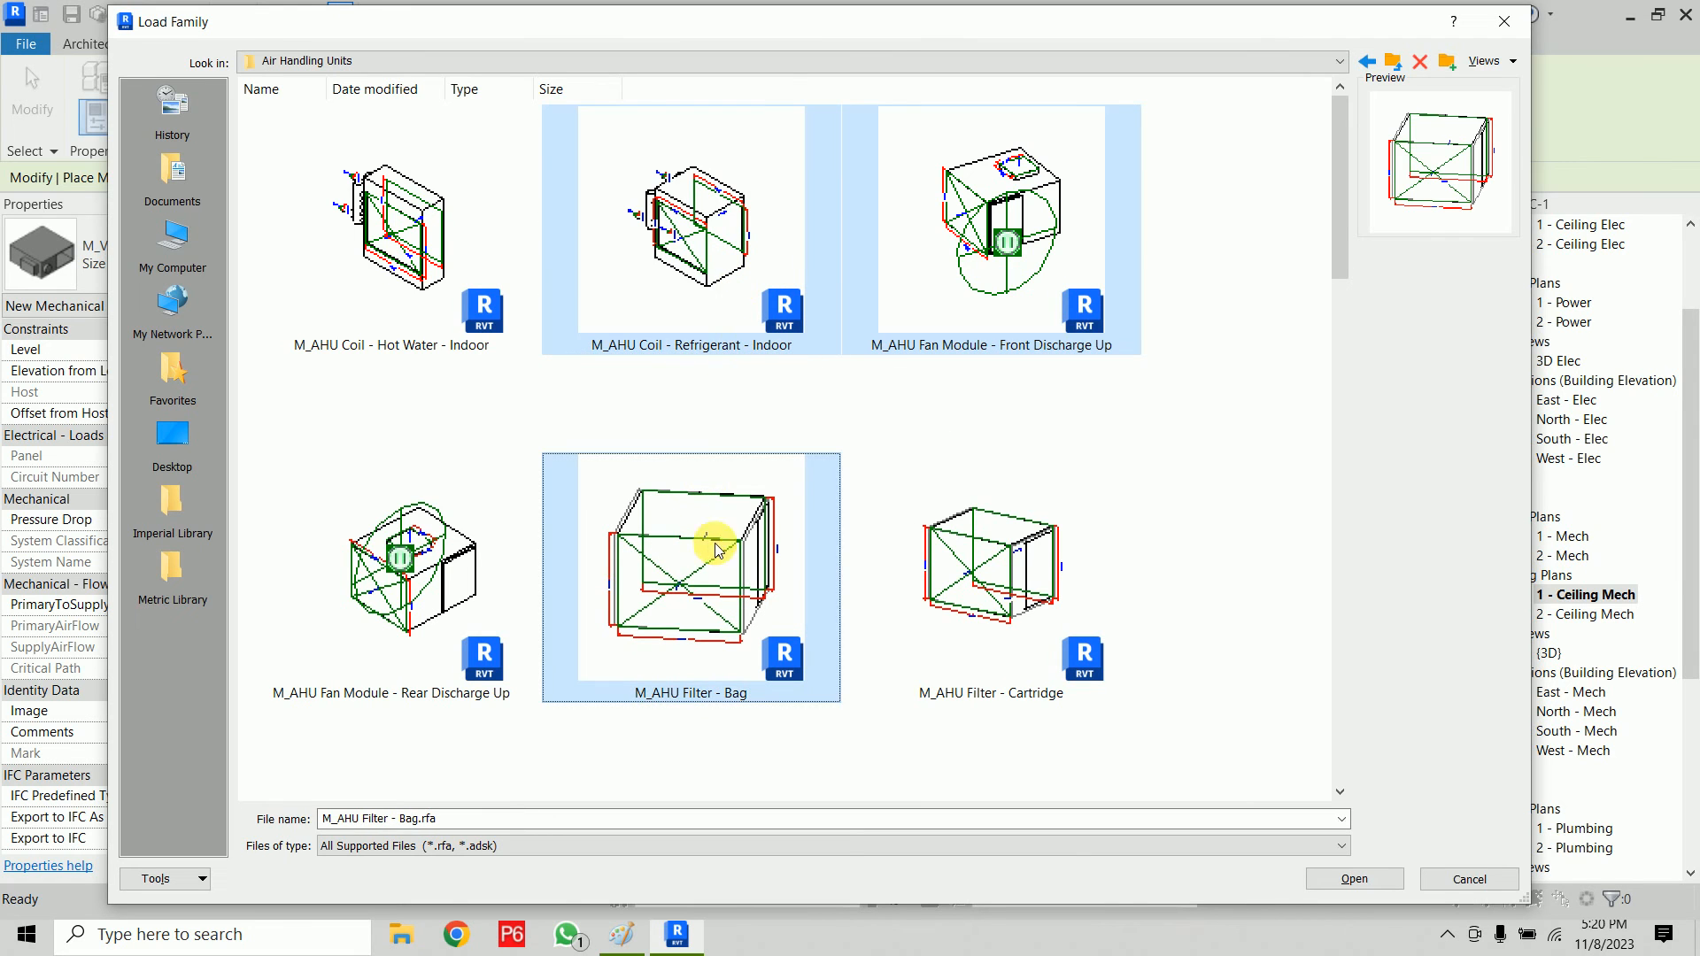
scroll(1194, 448, "down", 3)
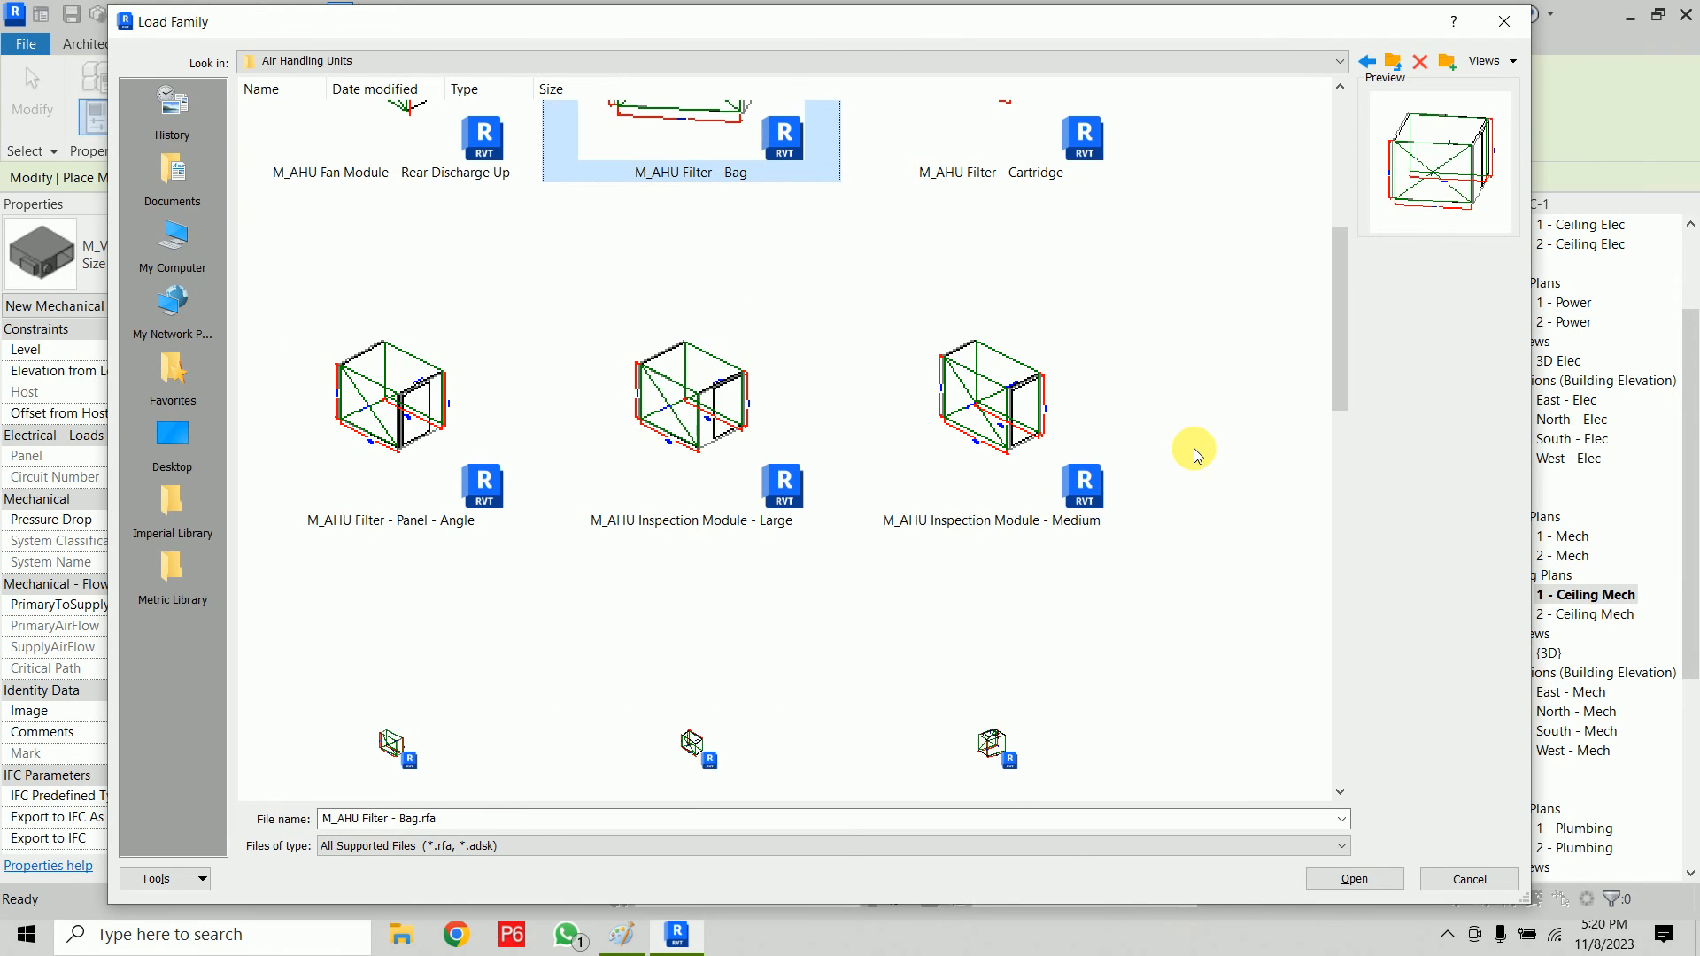
left_click(739, 441)
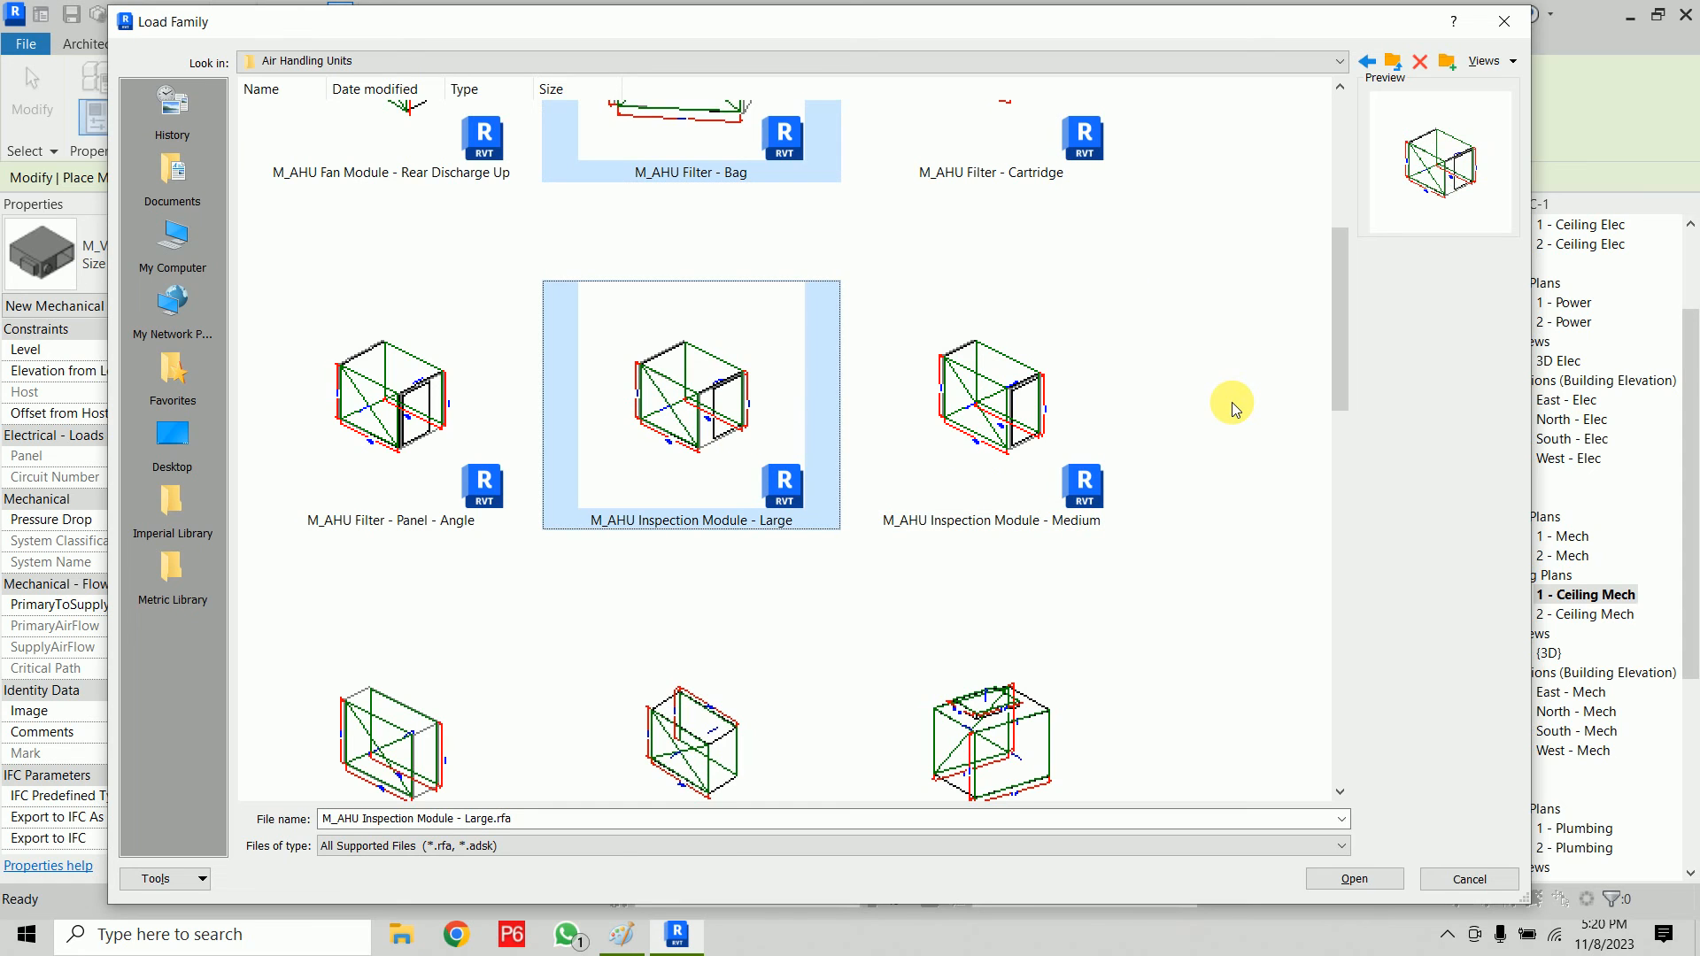
scroll(1231, 402, "down", 3)
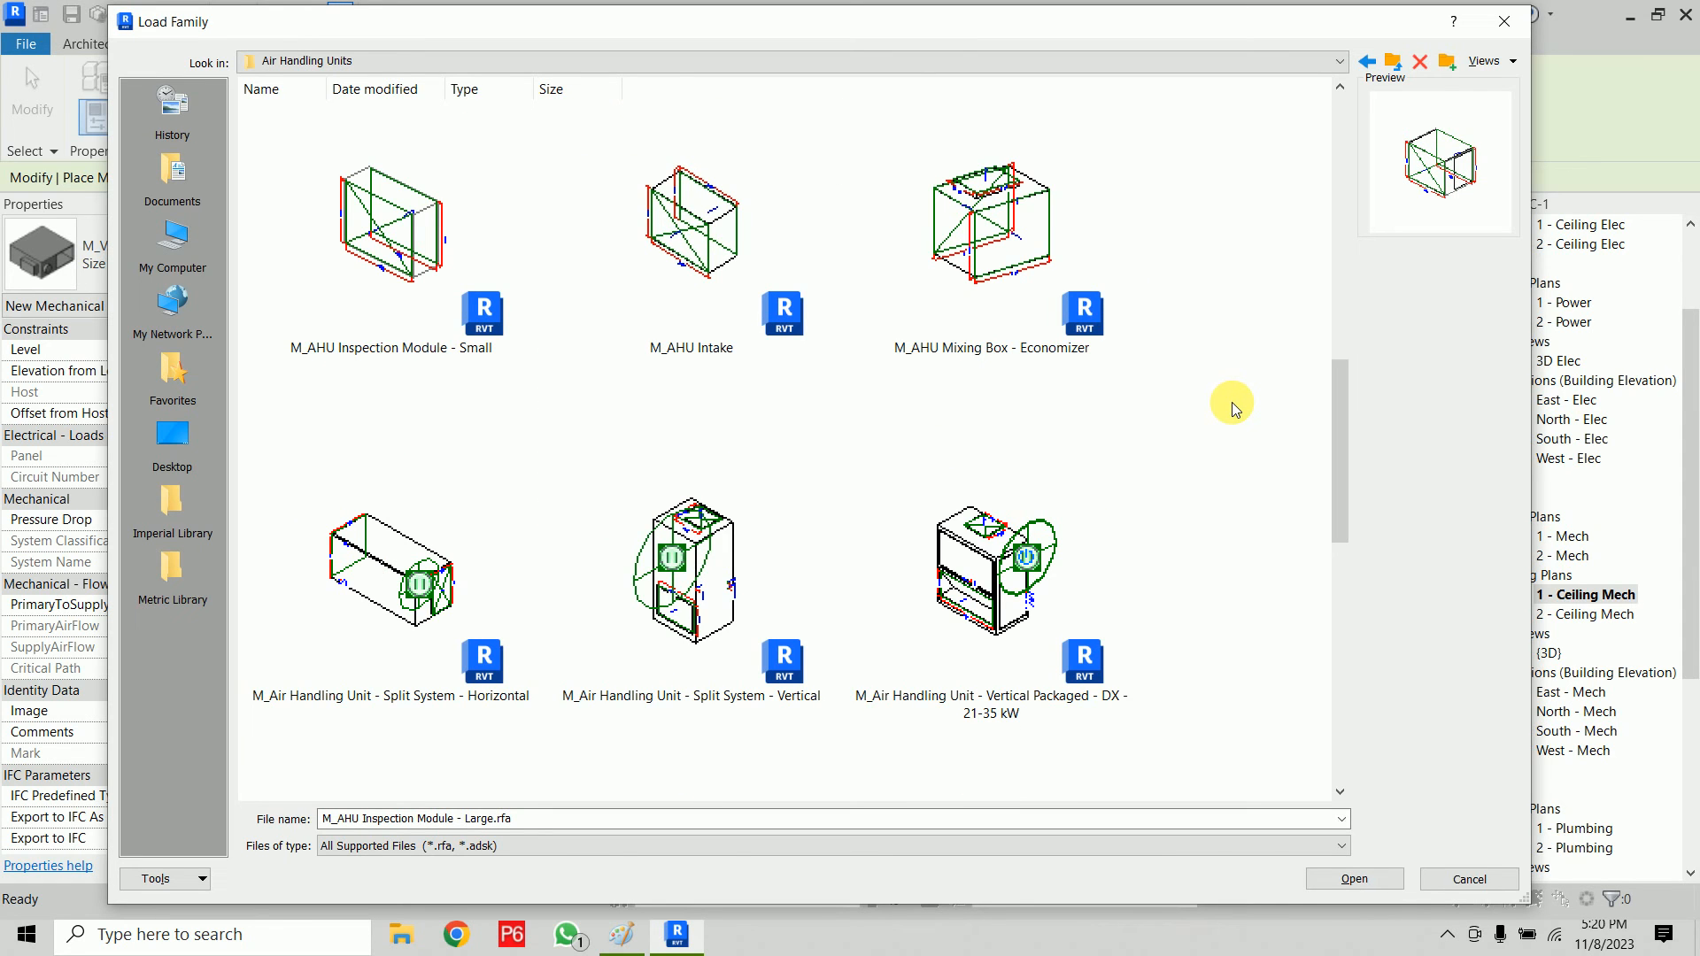
left_click(1066, 279)
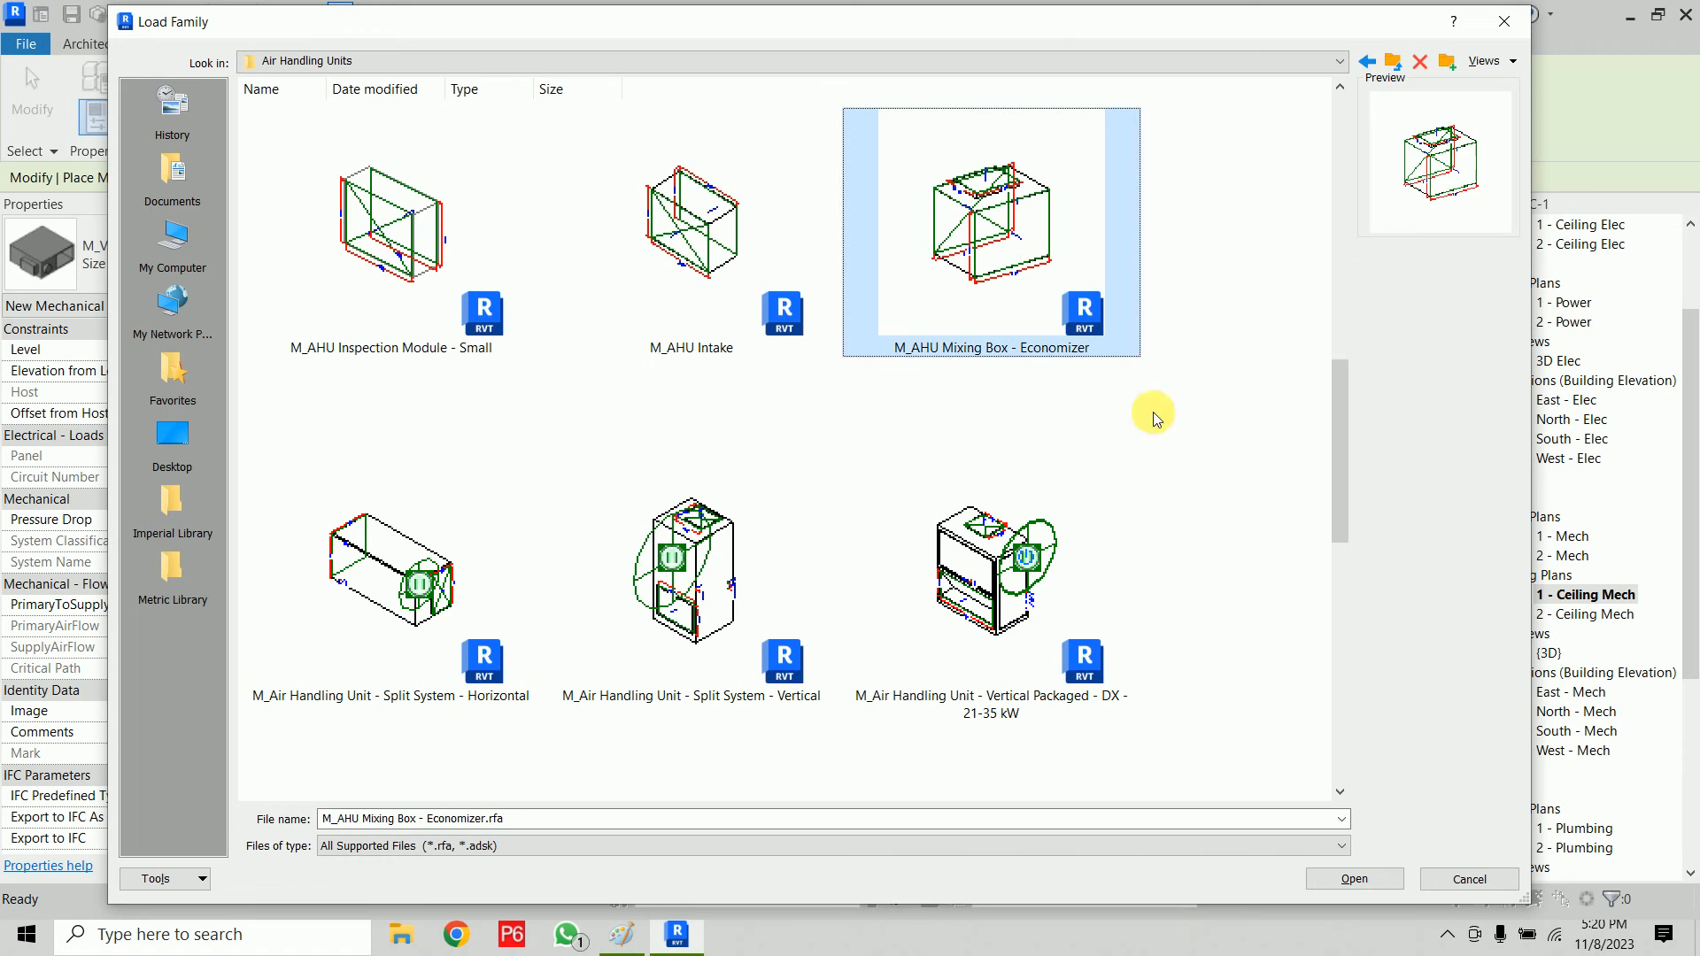
left_click_drag(1333, 445, 1342, 614)
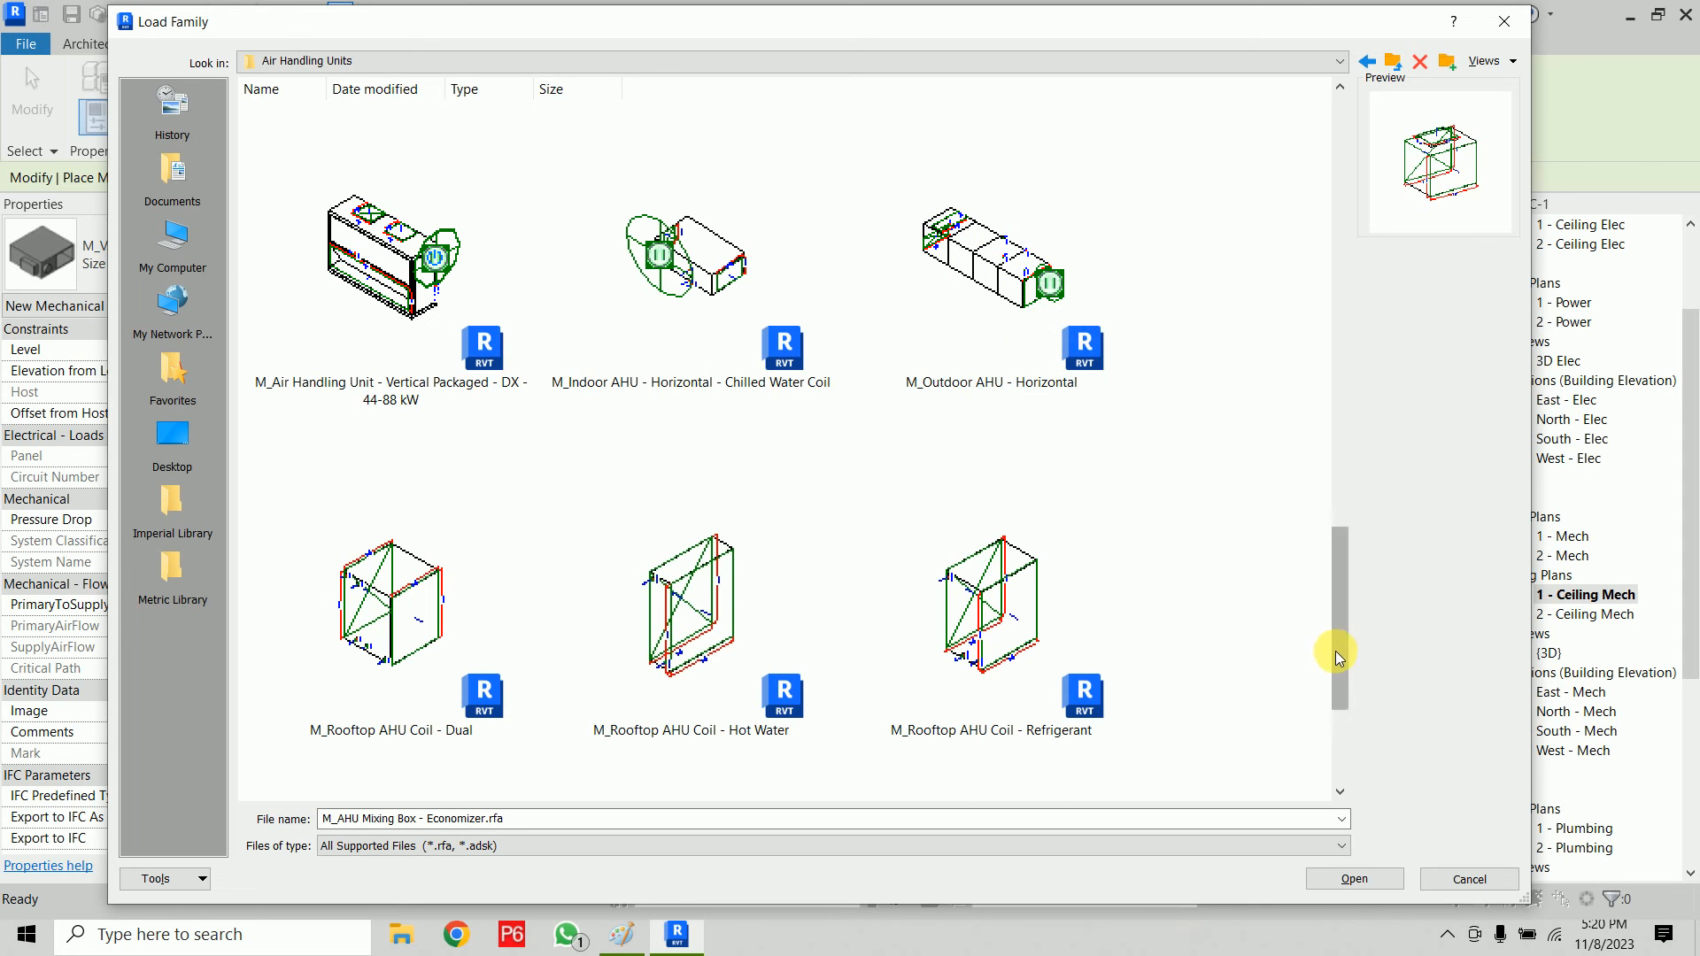
left_click_drag(1335, 650, 1349, 588)
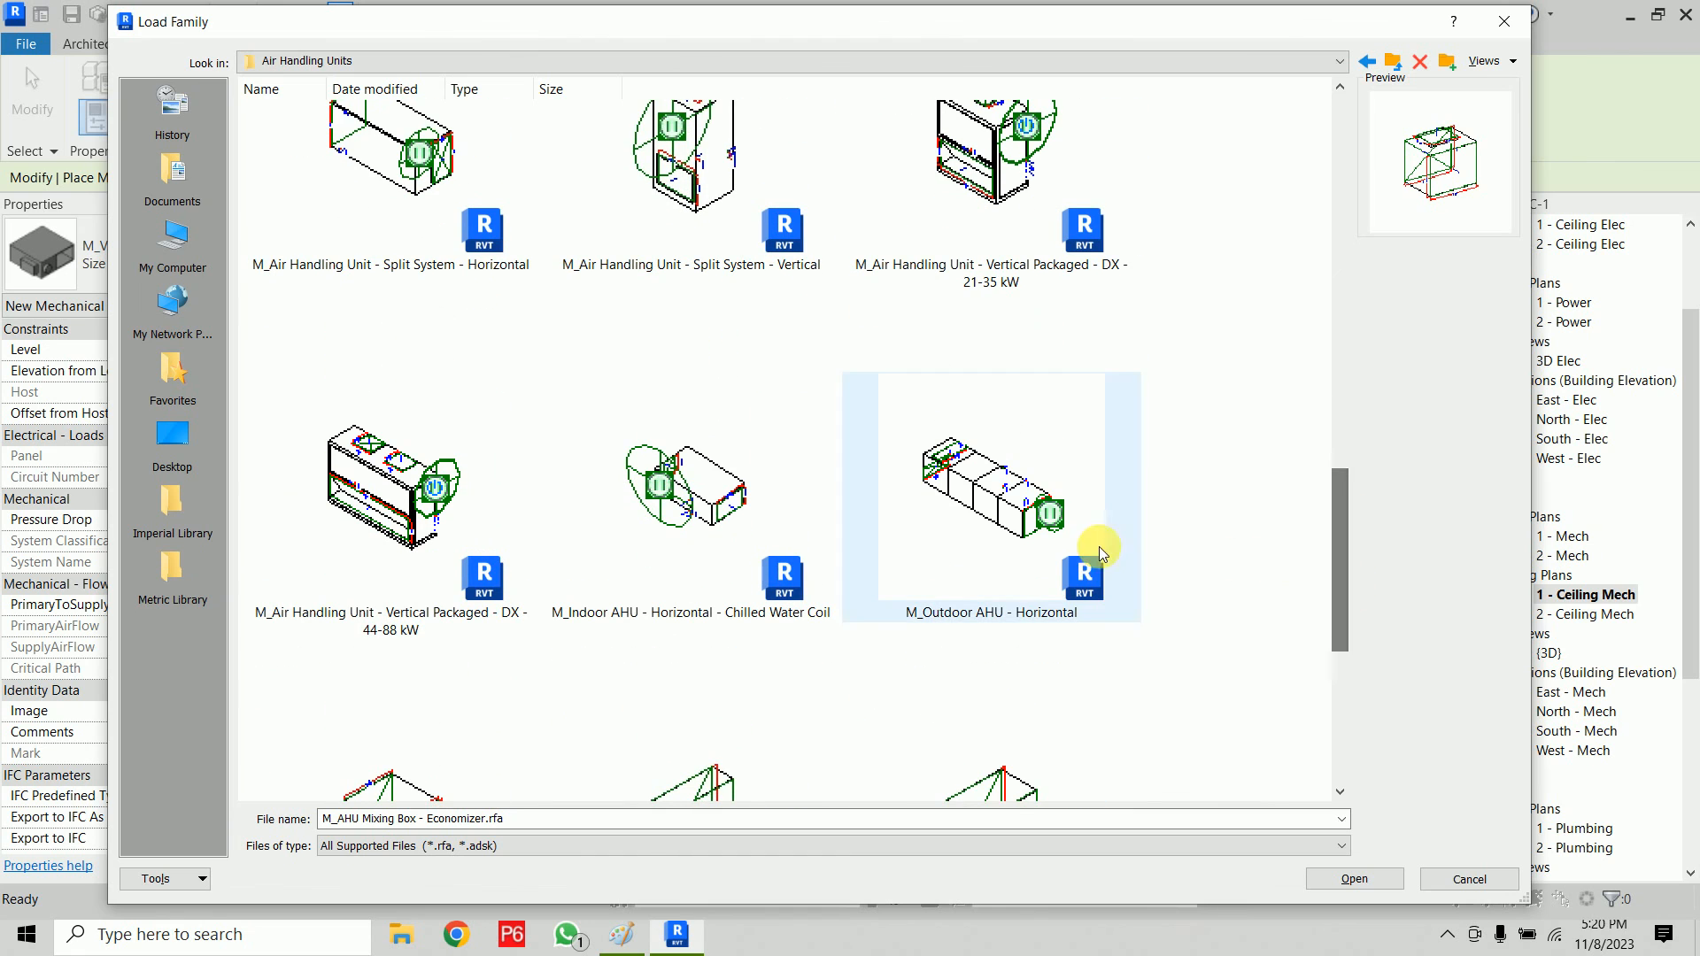
Step: Load the M_Outdoor AHU - Horizontal family into the project and leave placement without inserting it in the ceiling plan
left_click(999, 522)
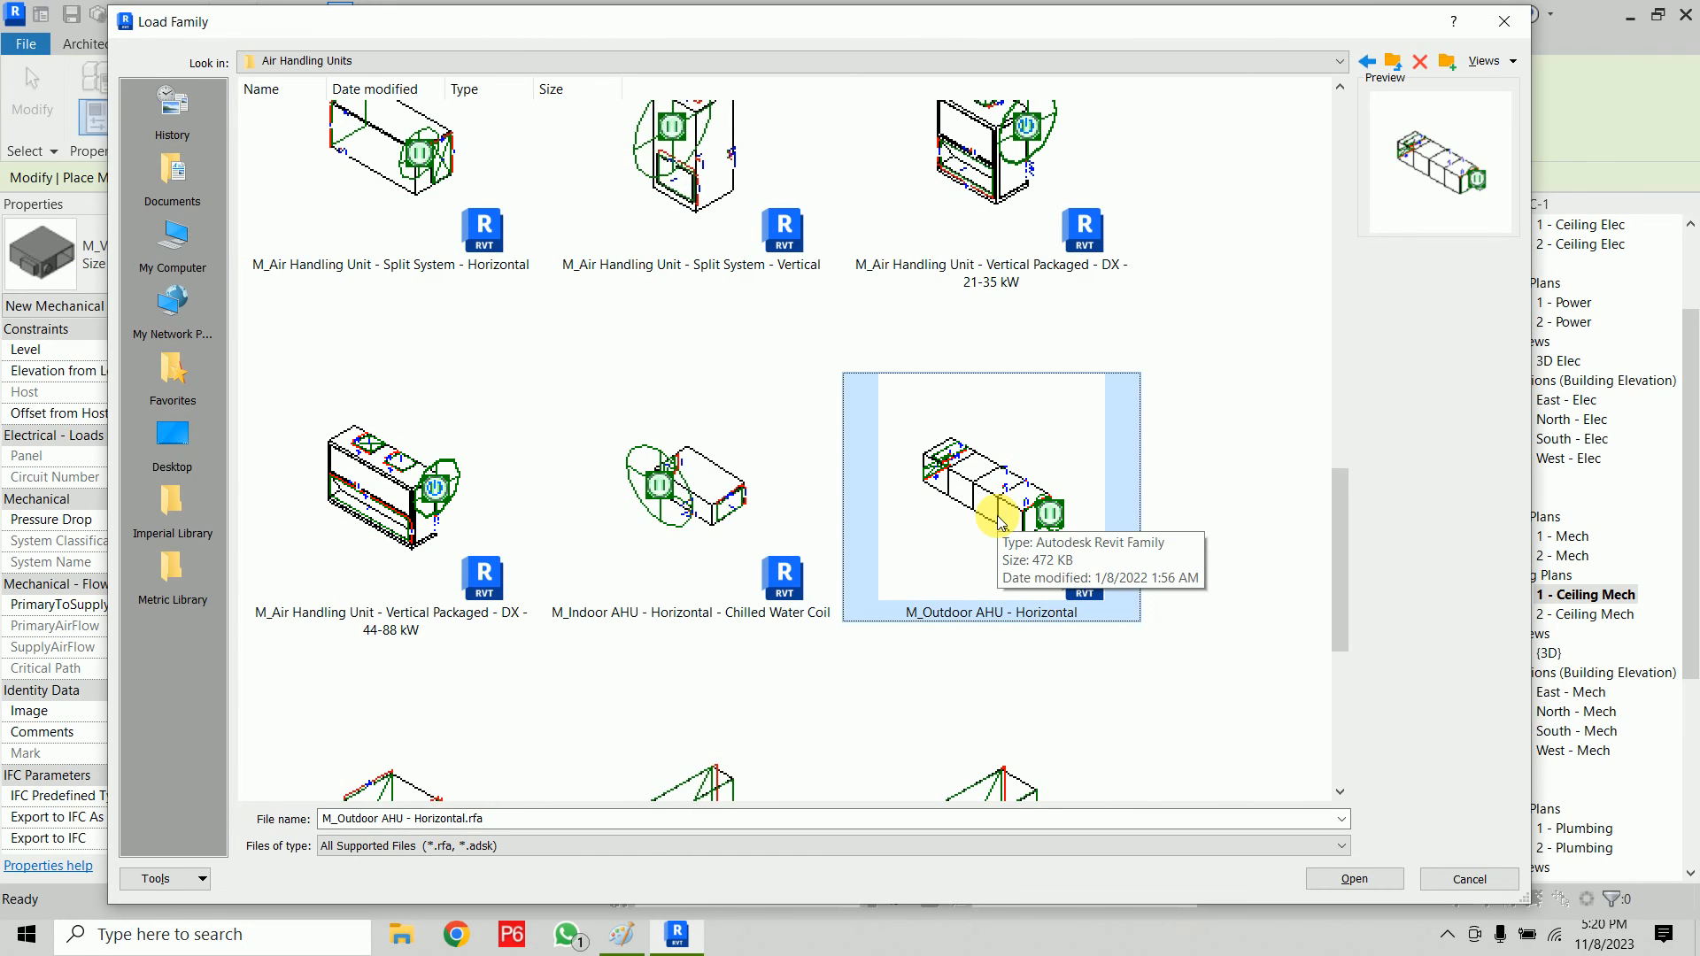
left_click(1374, 879)
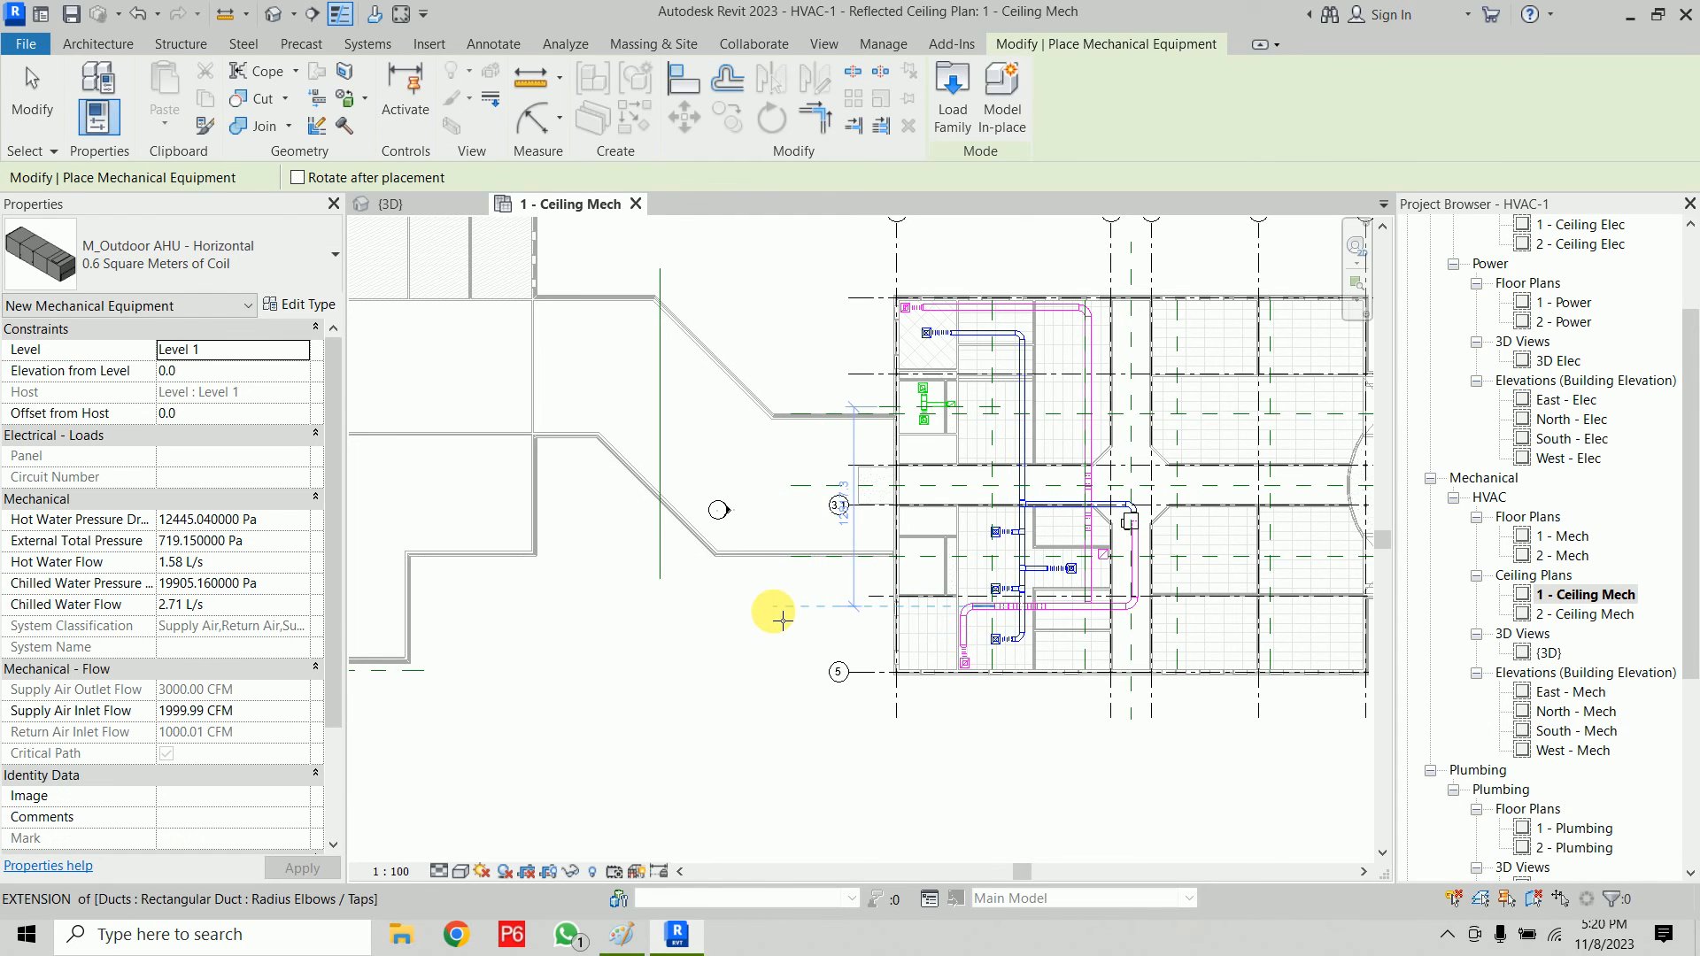
key("Escape")
key("Escape")
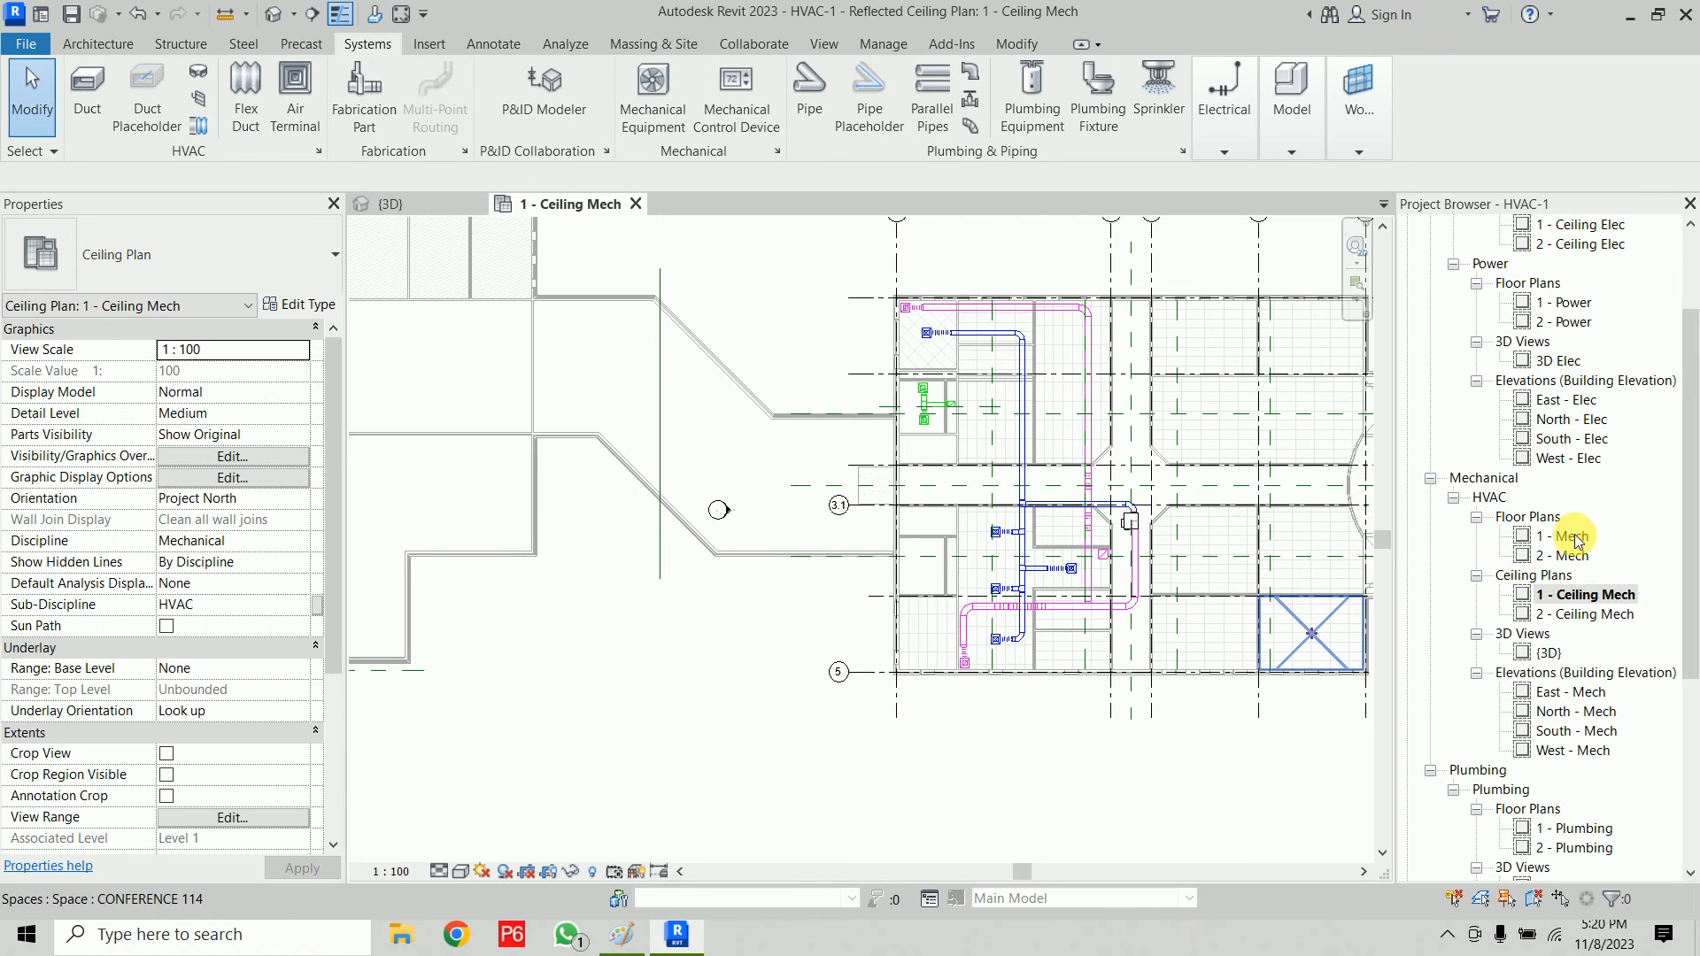
Step: In the 1 - Mech floor plan, place an M_Outdoor AHU - Horizontal, 0.6 Square Meters of Coil, outside the building between grids 3.1 and 5
double_click(1572, 537)
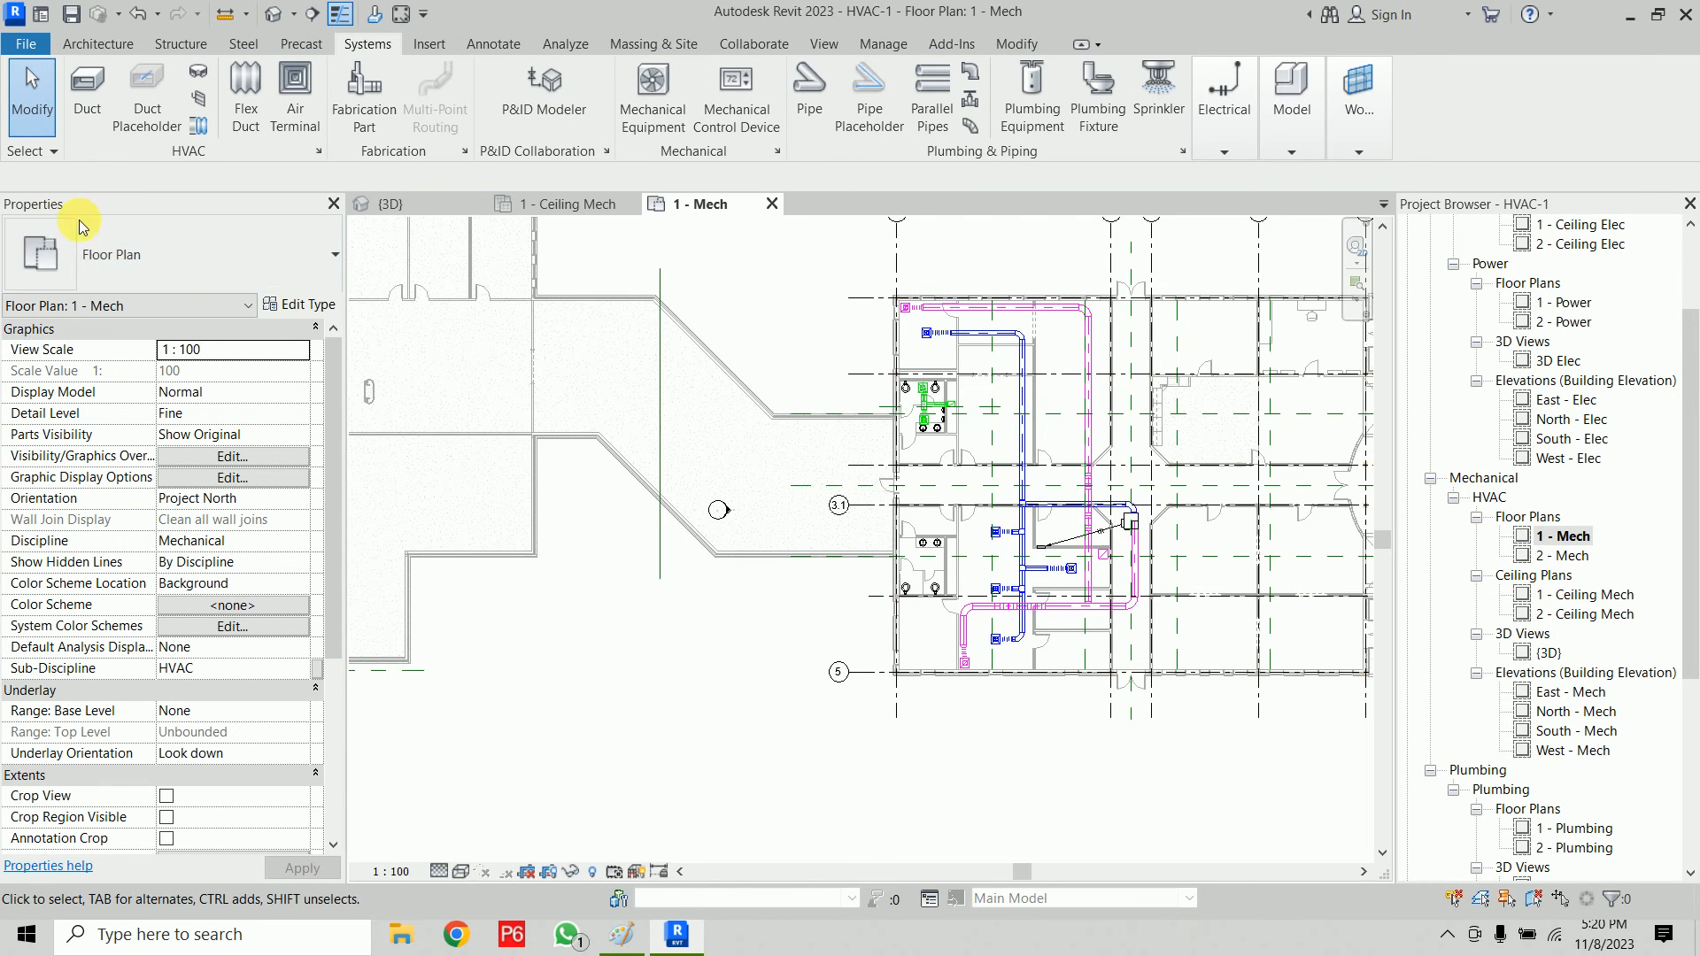
left_click(646, 111)
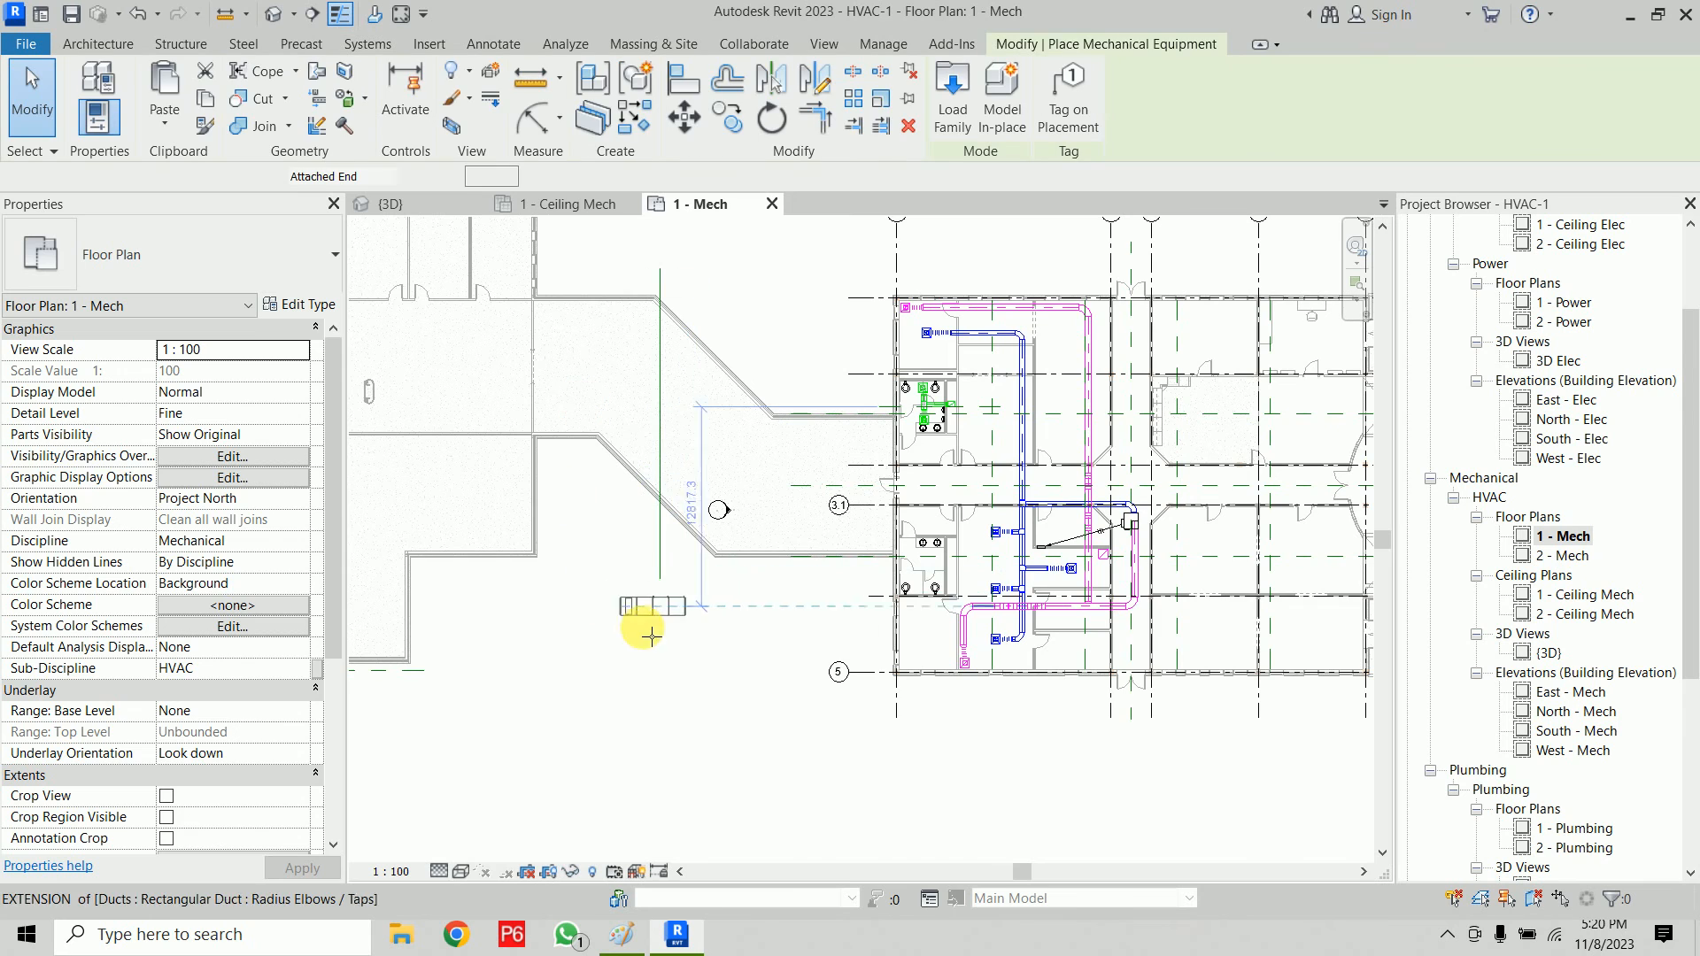
scroll(708, 630, "up", 4)
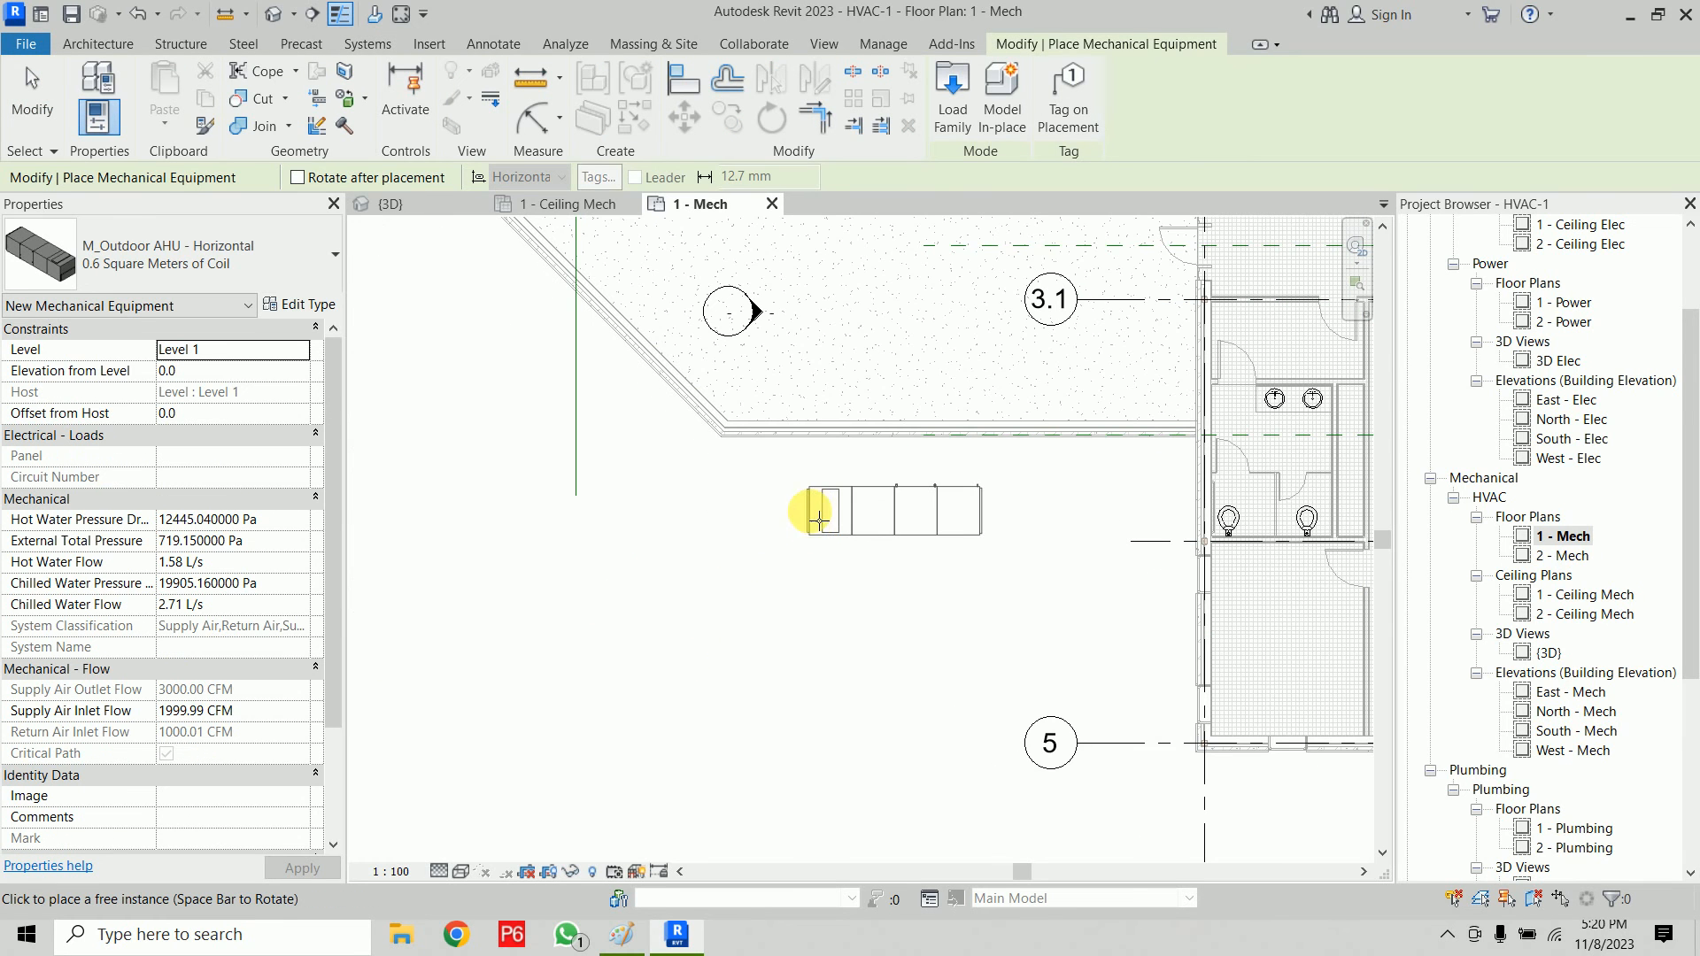
left_click(828, 512)
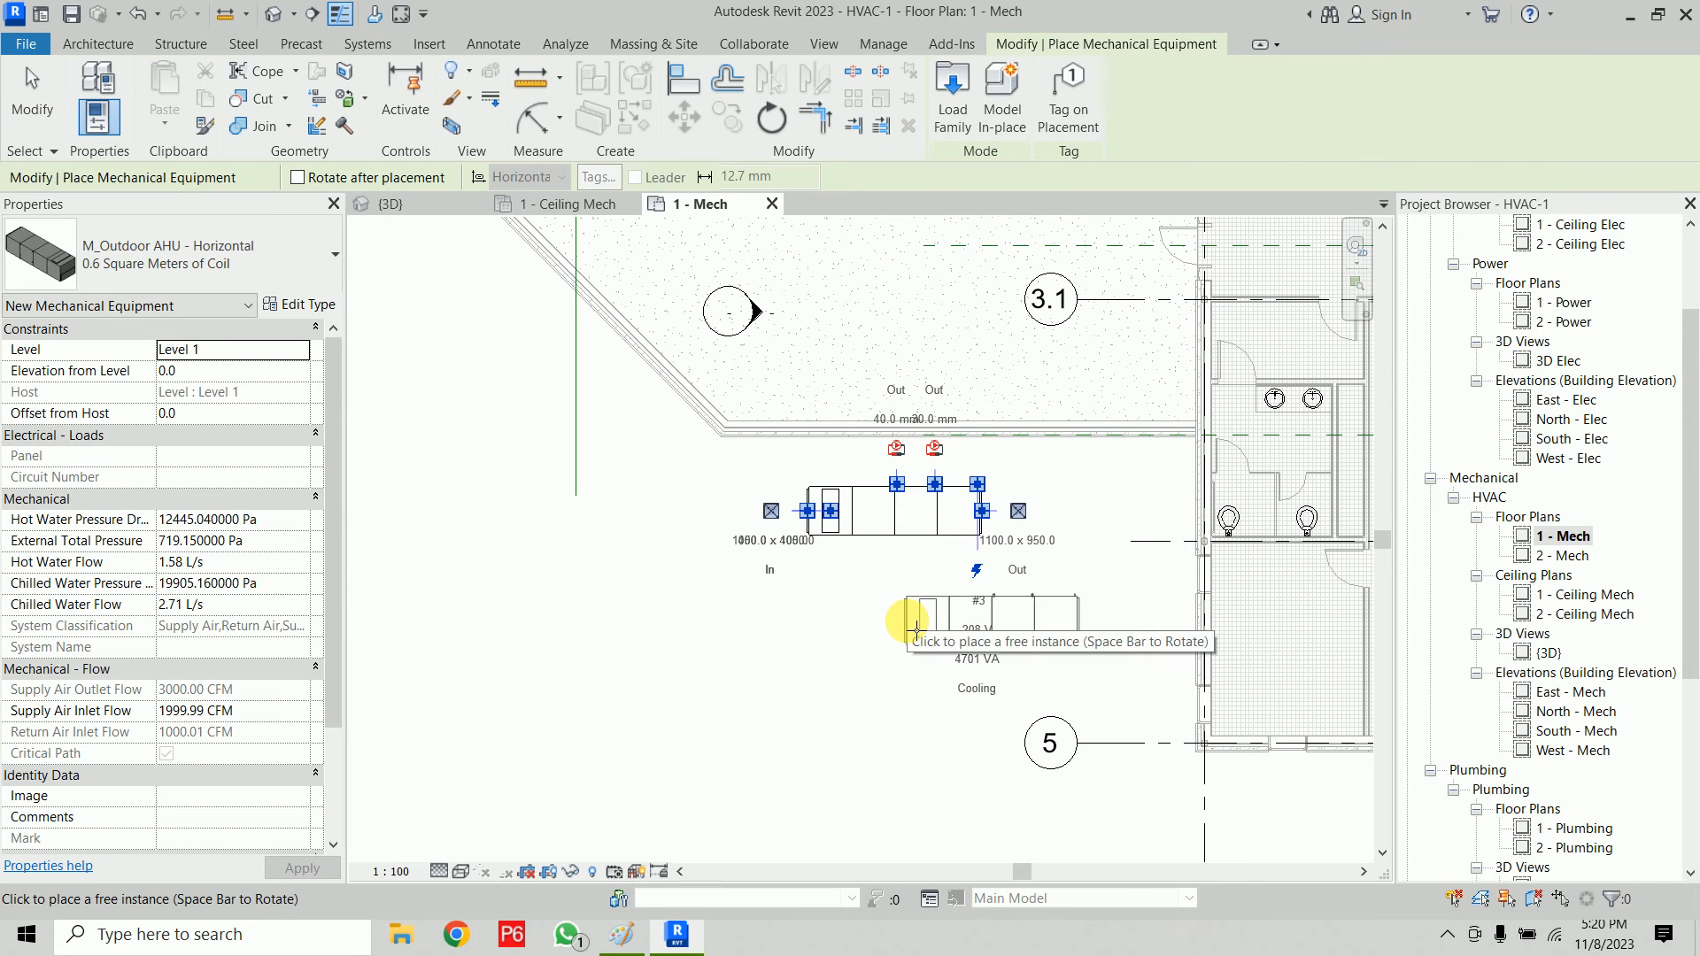
key("Escape")
key("Escape")
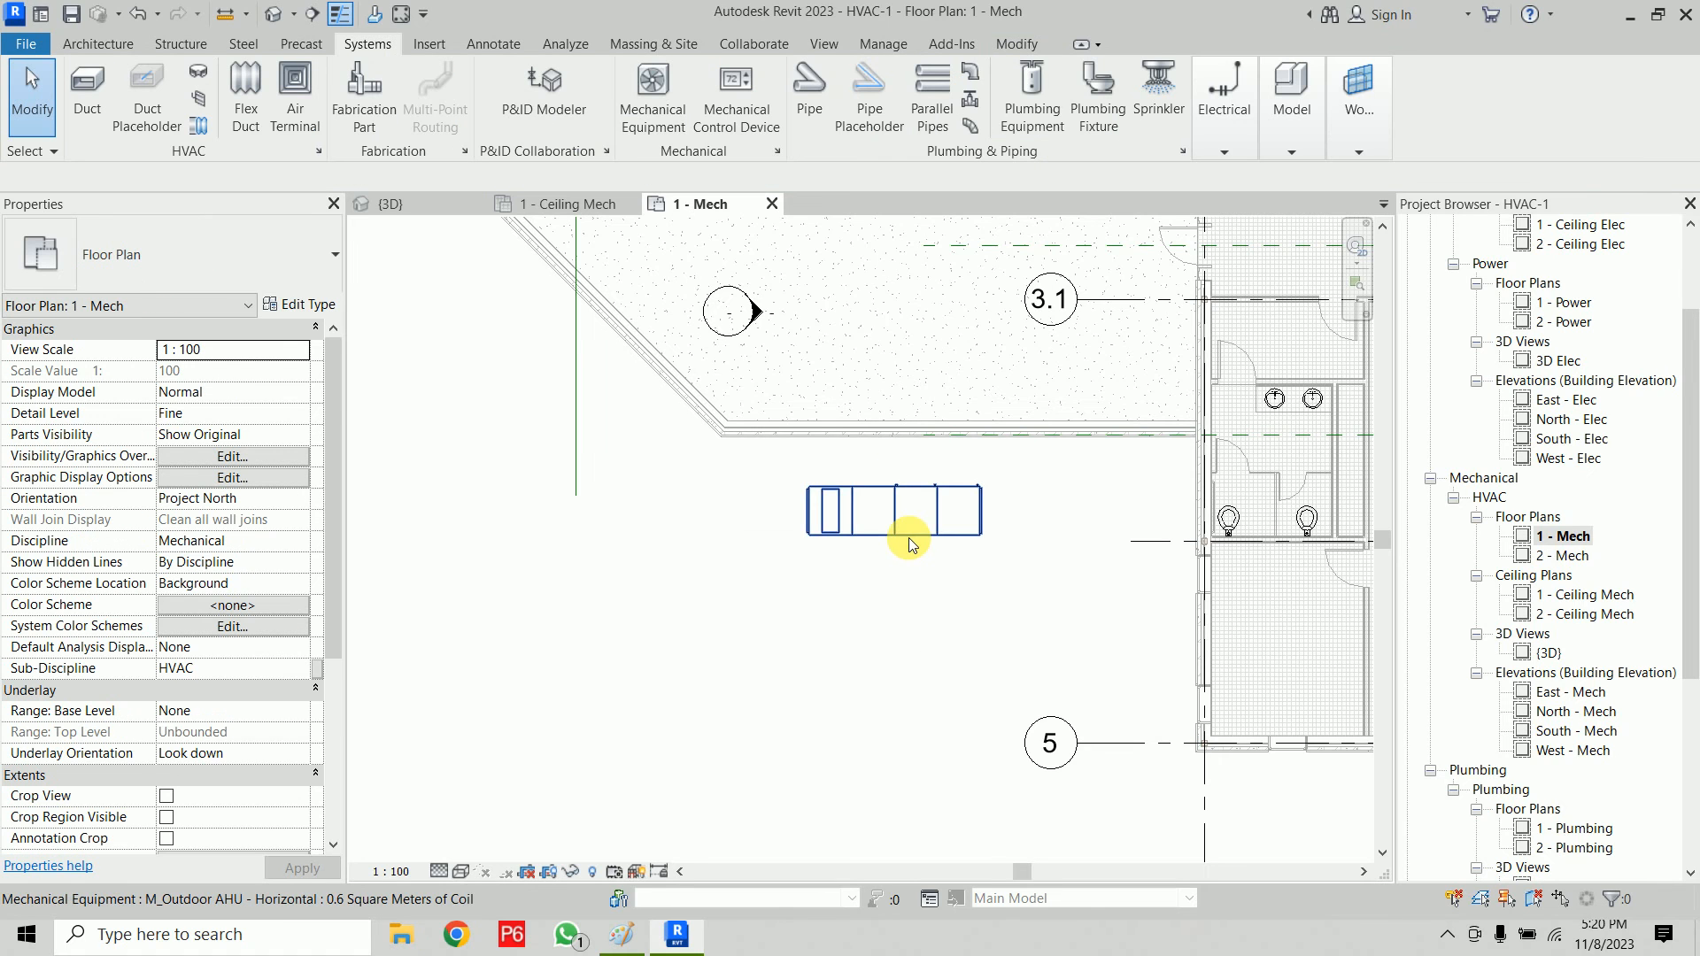
Step: Rotate the placed outdoor AHU by 180 degrees so its inlet end faces the building with the ductwork
left_click(908, 537)
scroll(947, 496, "up", 5)
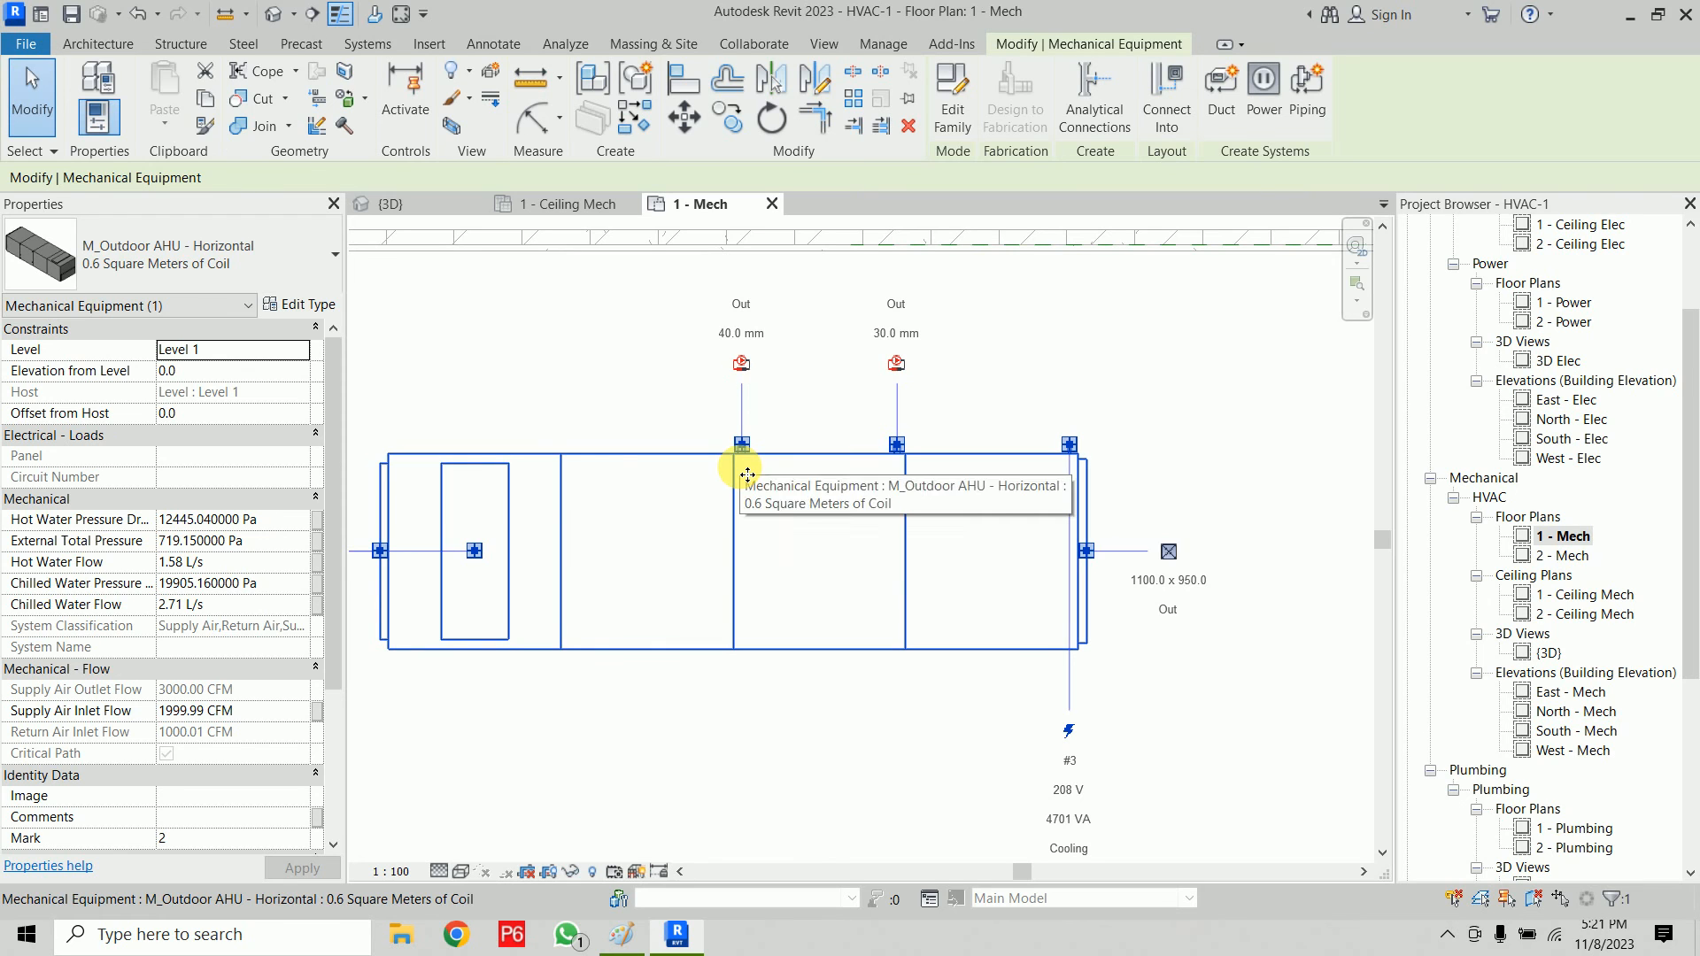
key("space")
key("space")
scroll(747, 475, "down", 2)
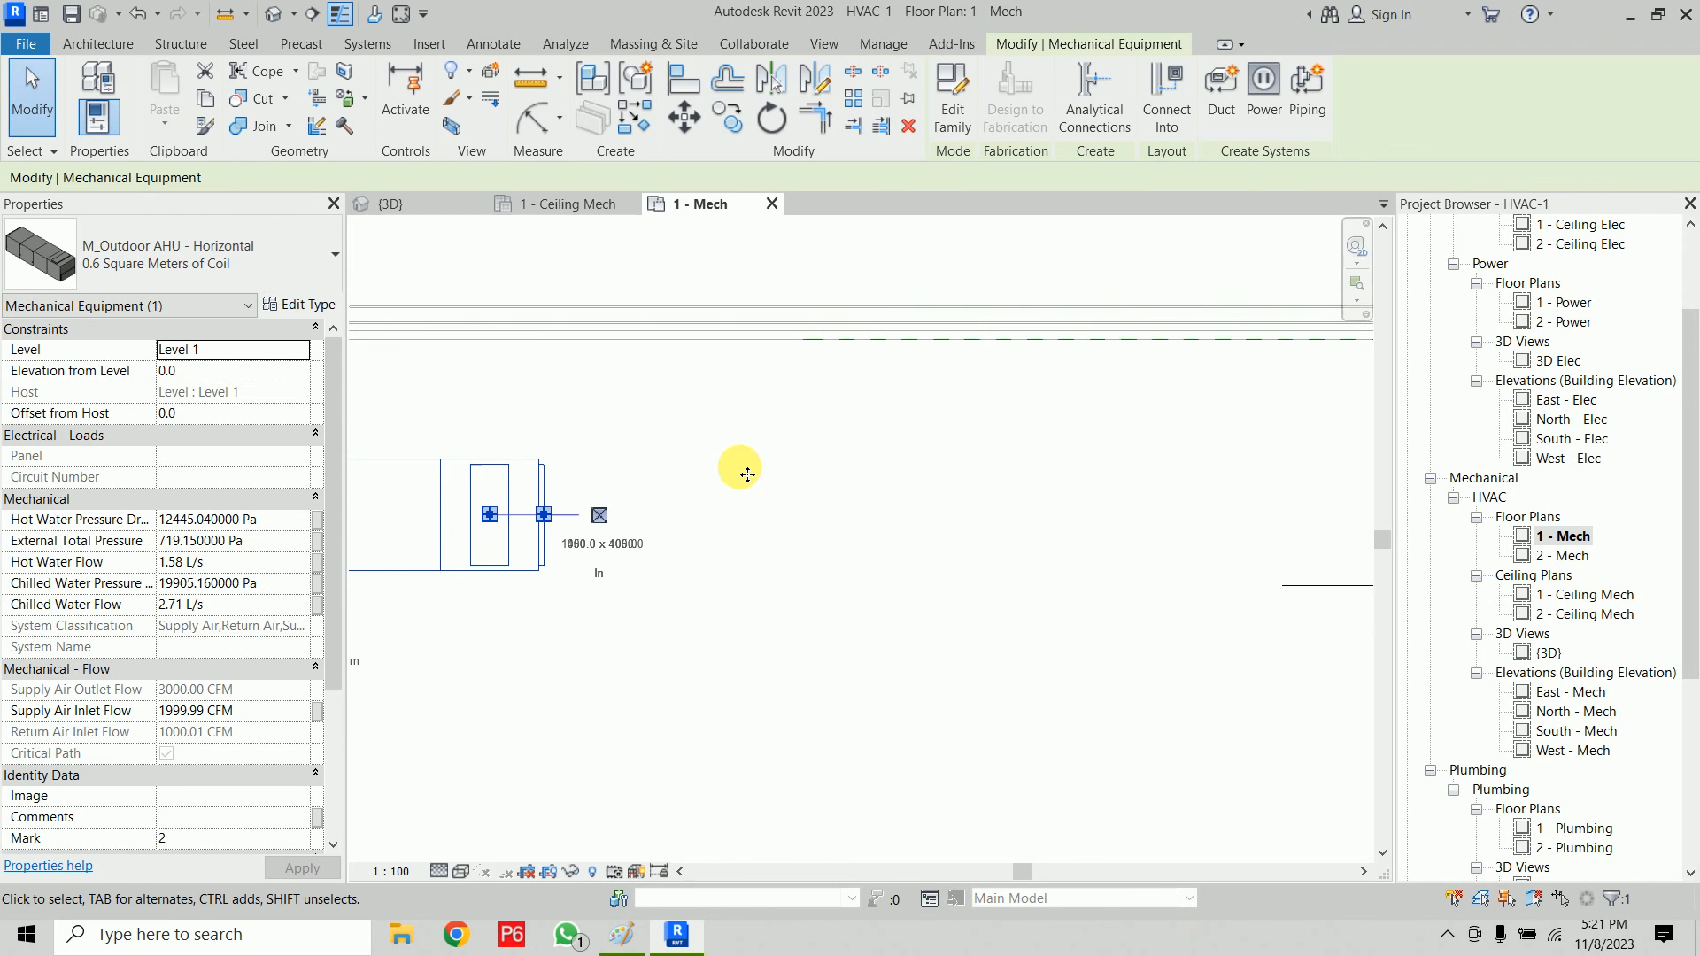
Step: Move the rotated AHU closer to the building's exterior wall, just below the corridor wall
middle_click_drag(705, 460, 860, 440)
scroll(536, 438, "down", 2)
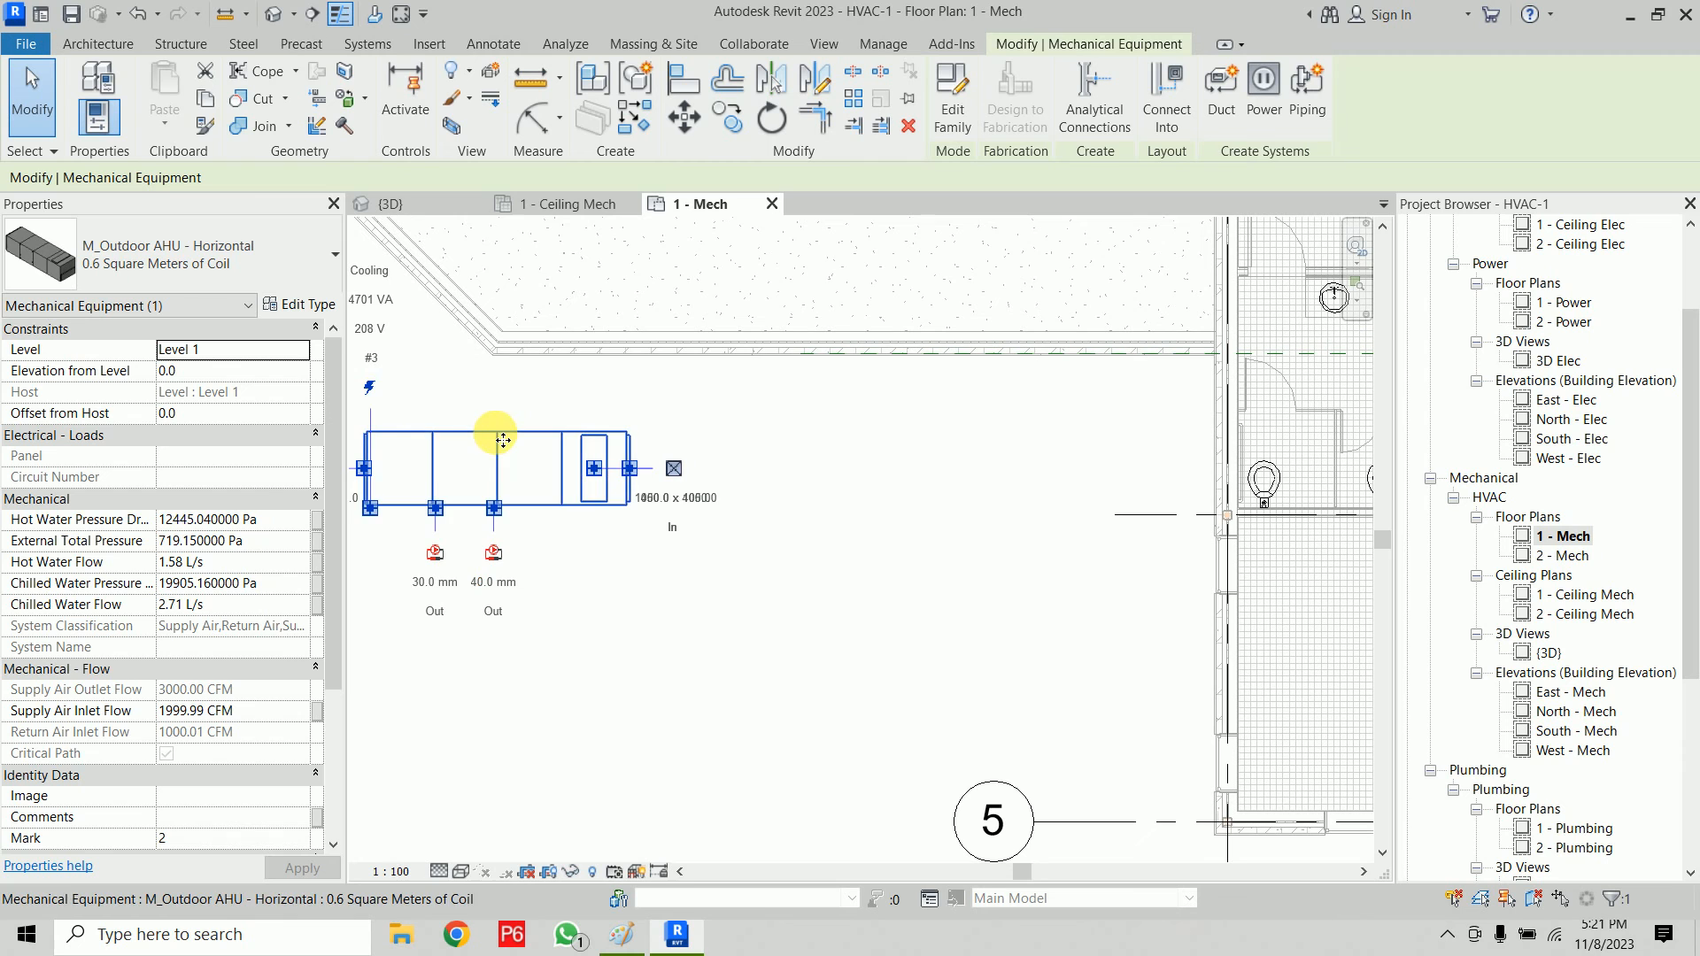
left_click_drag(502, 439, 911, 427)
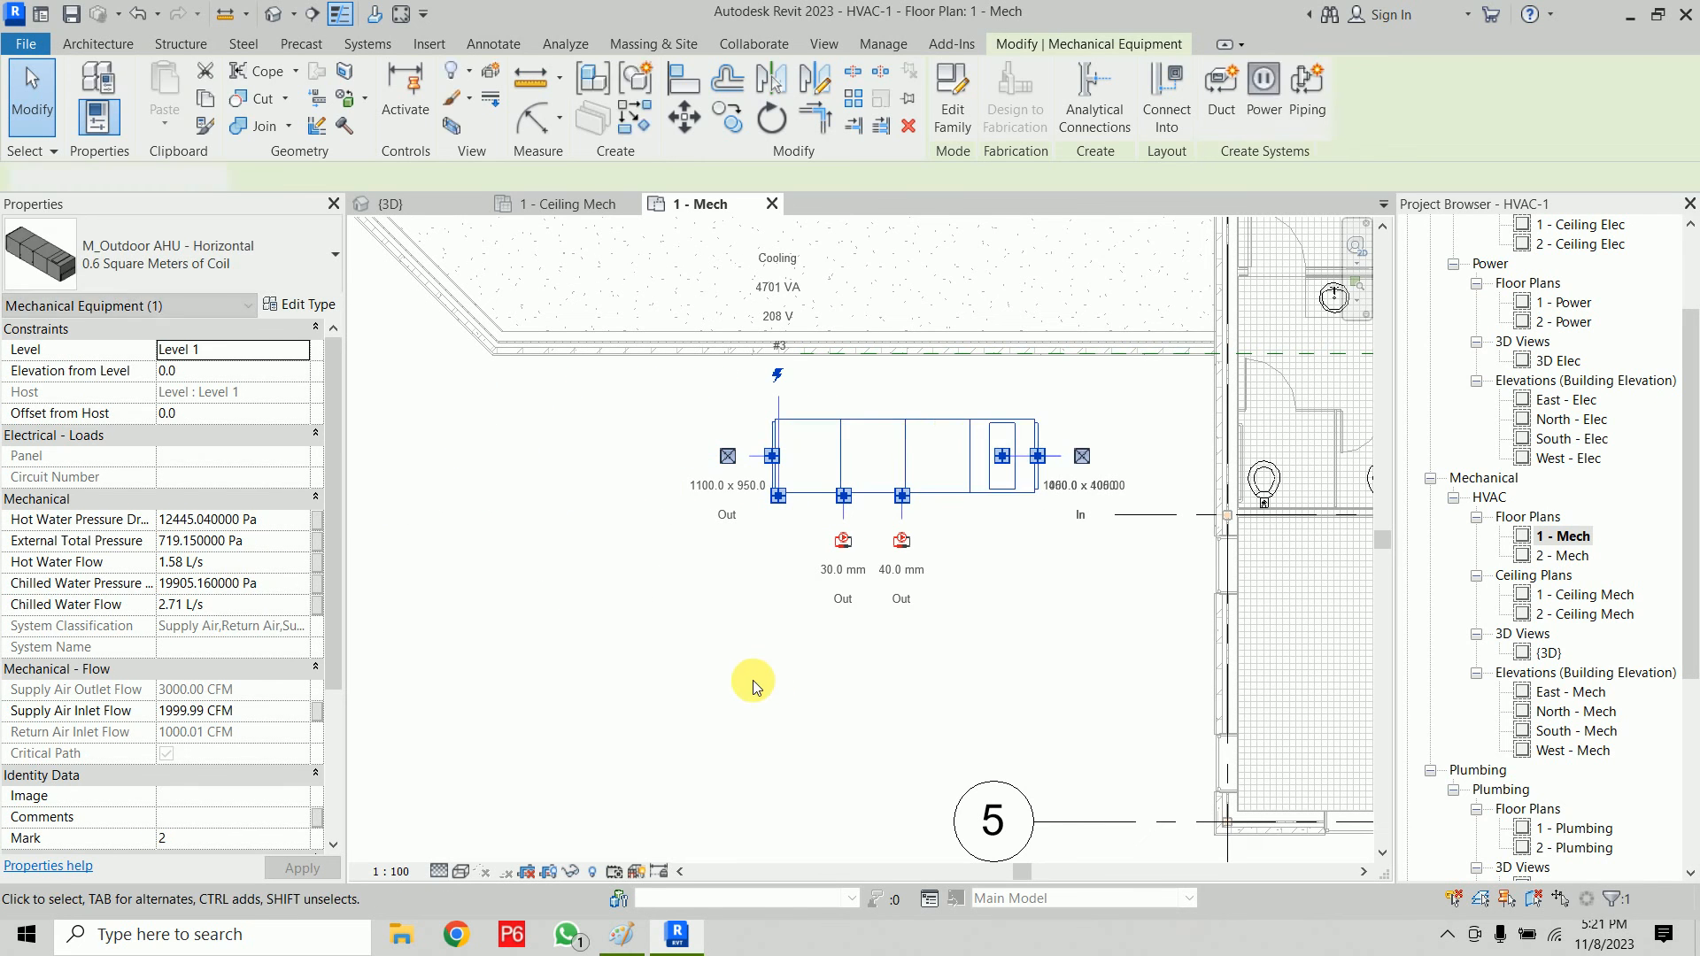
left_click(753, 680)
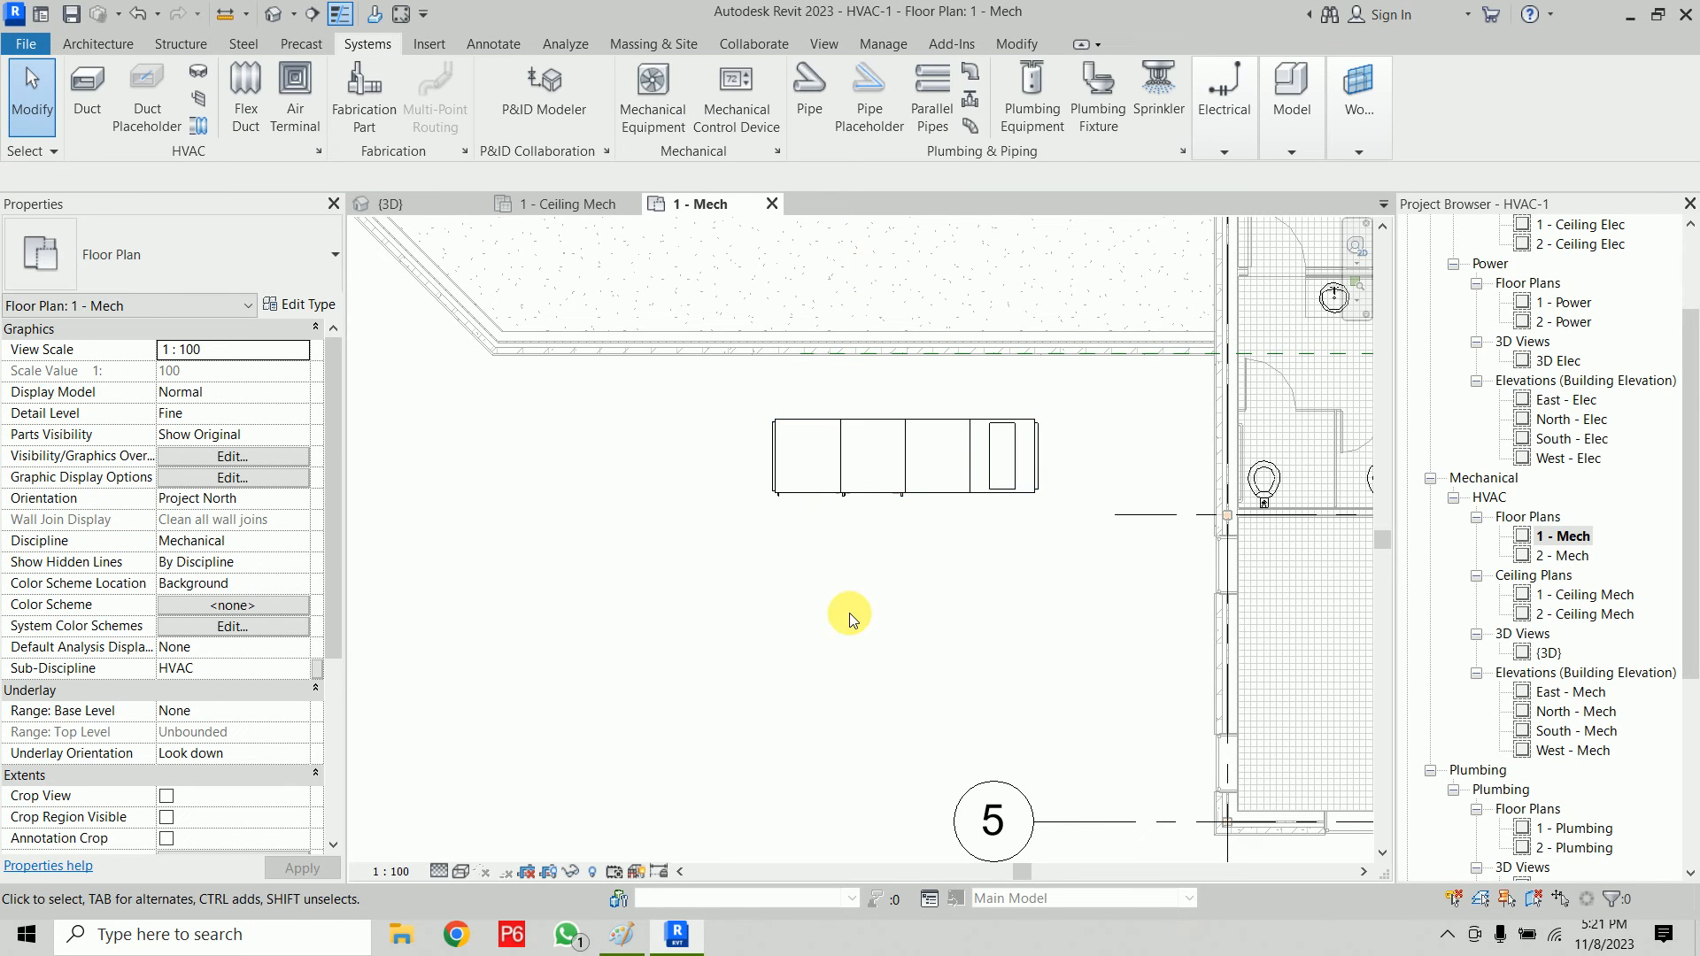
Step: Select the outdoor AHU and examine its duct, pipe and electrical connectors in relation to the nearby ductwork
left_click(915, 478)
scroll(761, 619, "down", 3)
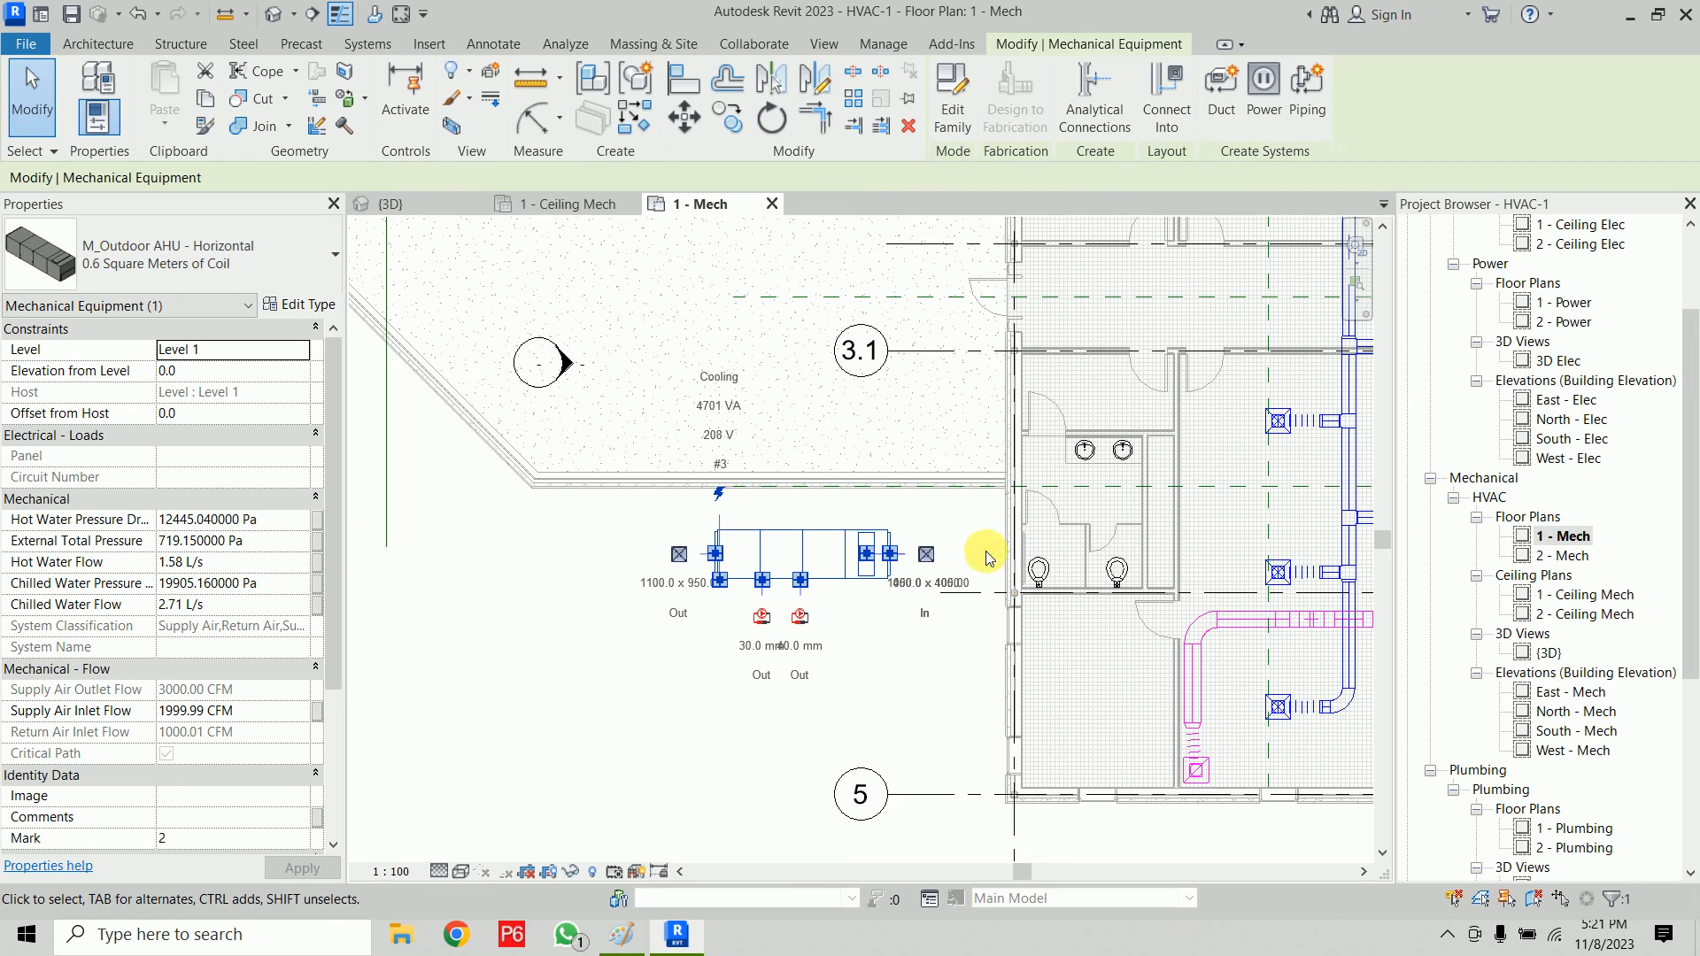
scroll(943, 562, "up", 3)
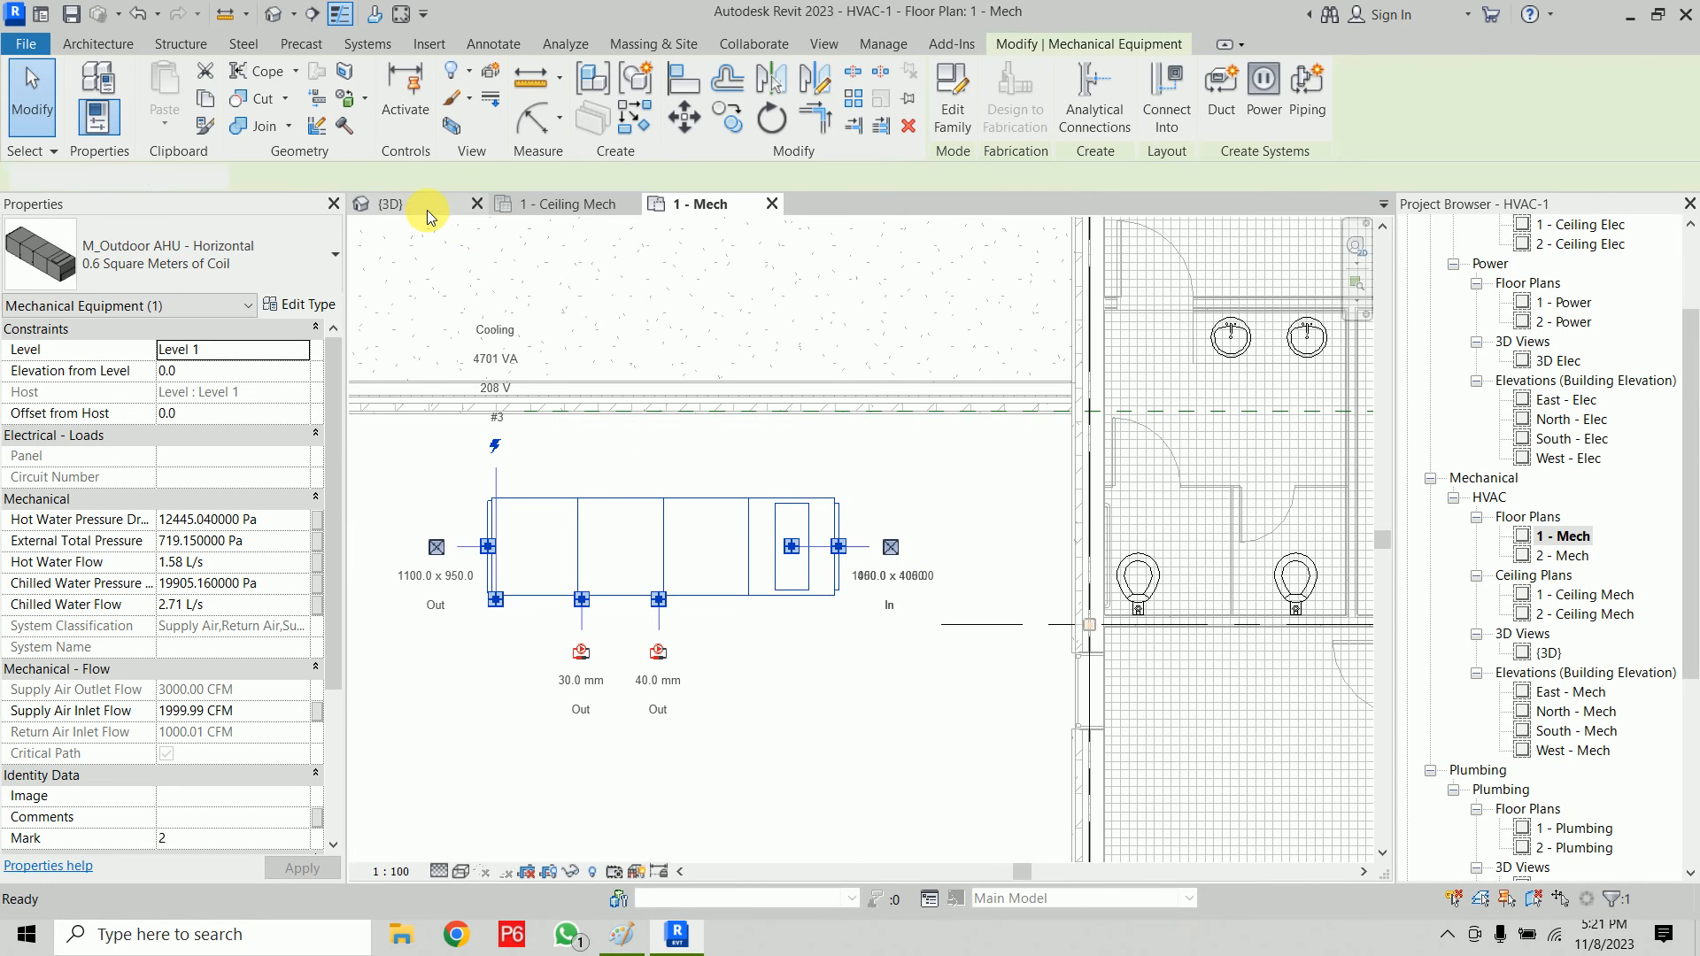
Step: Examine the placed outdoor AHU in the 3D view, looking at it from several sides
left_click(427, 210)
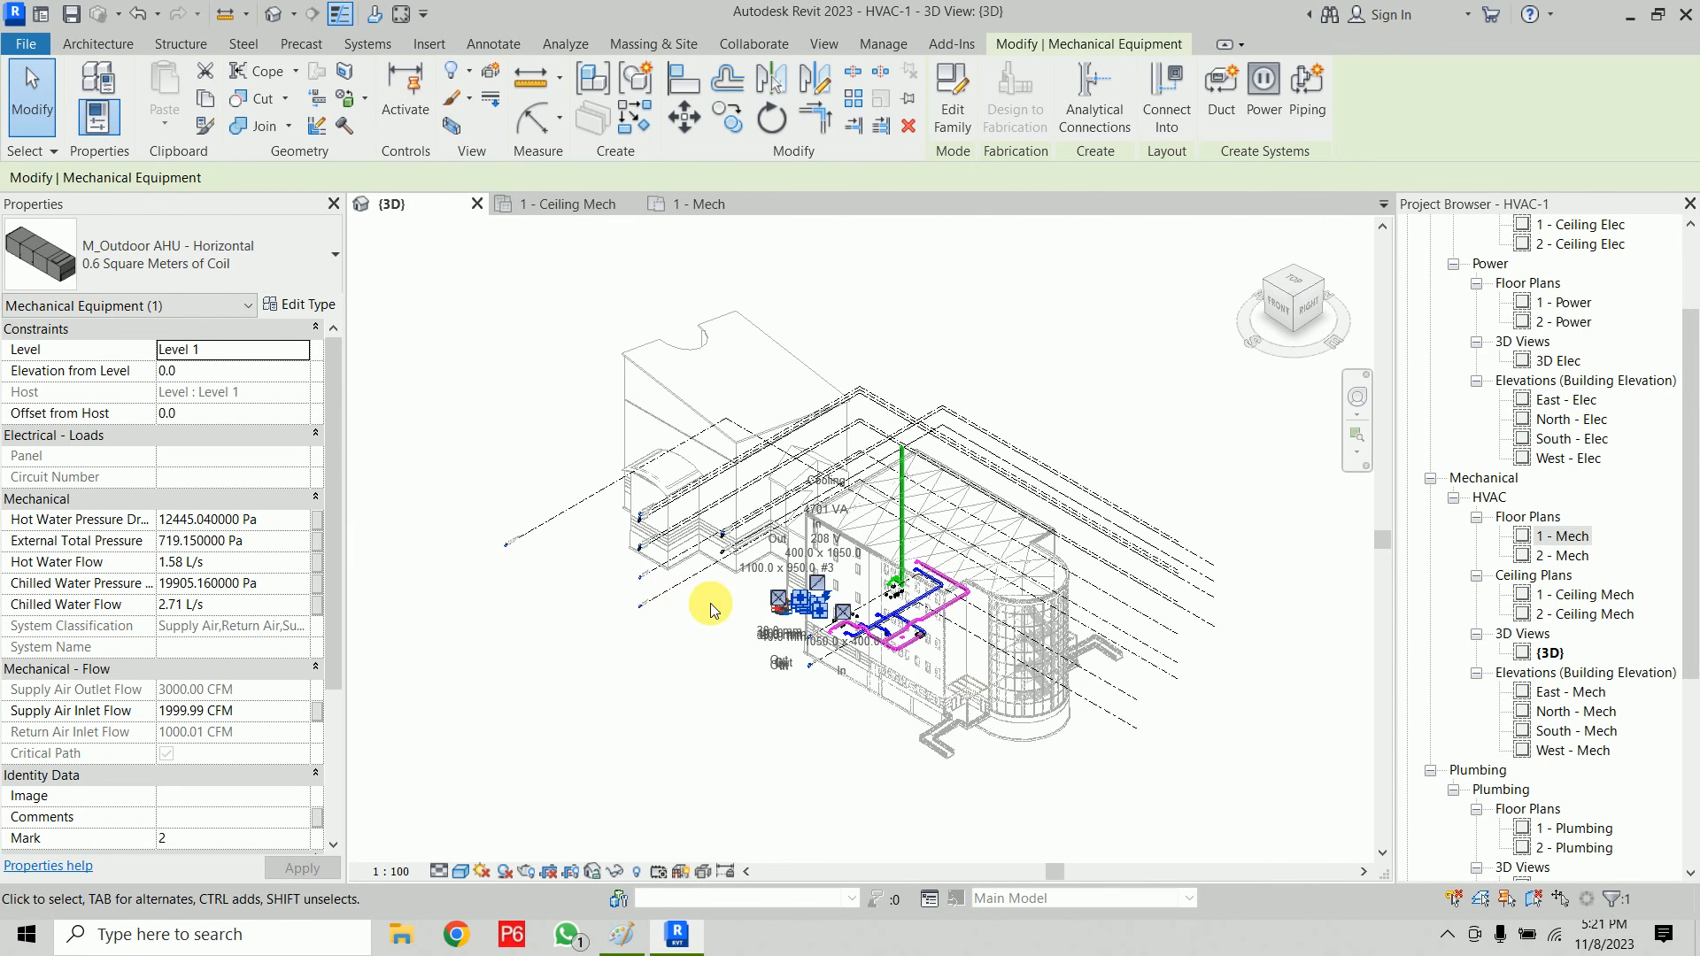
scroll(759, 620, "up", 5)
left_click(761, 620)
scroll(1007, 680, "down", 2)
middle_click_drag(381, 282, 381, 655)
scroll(929, 587, "up", 2)
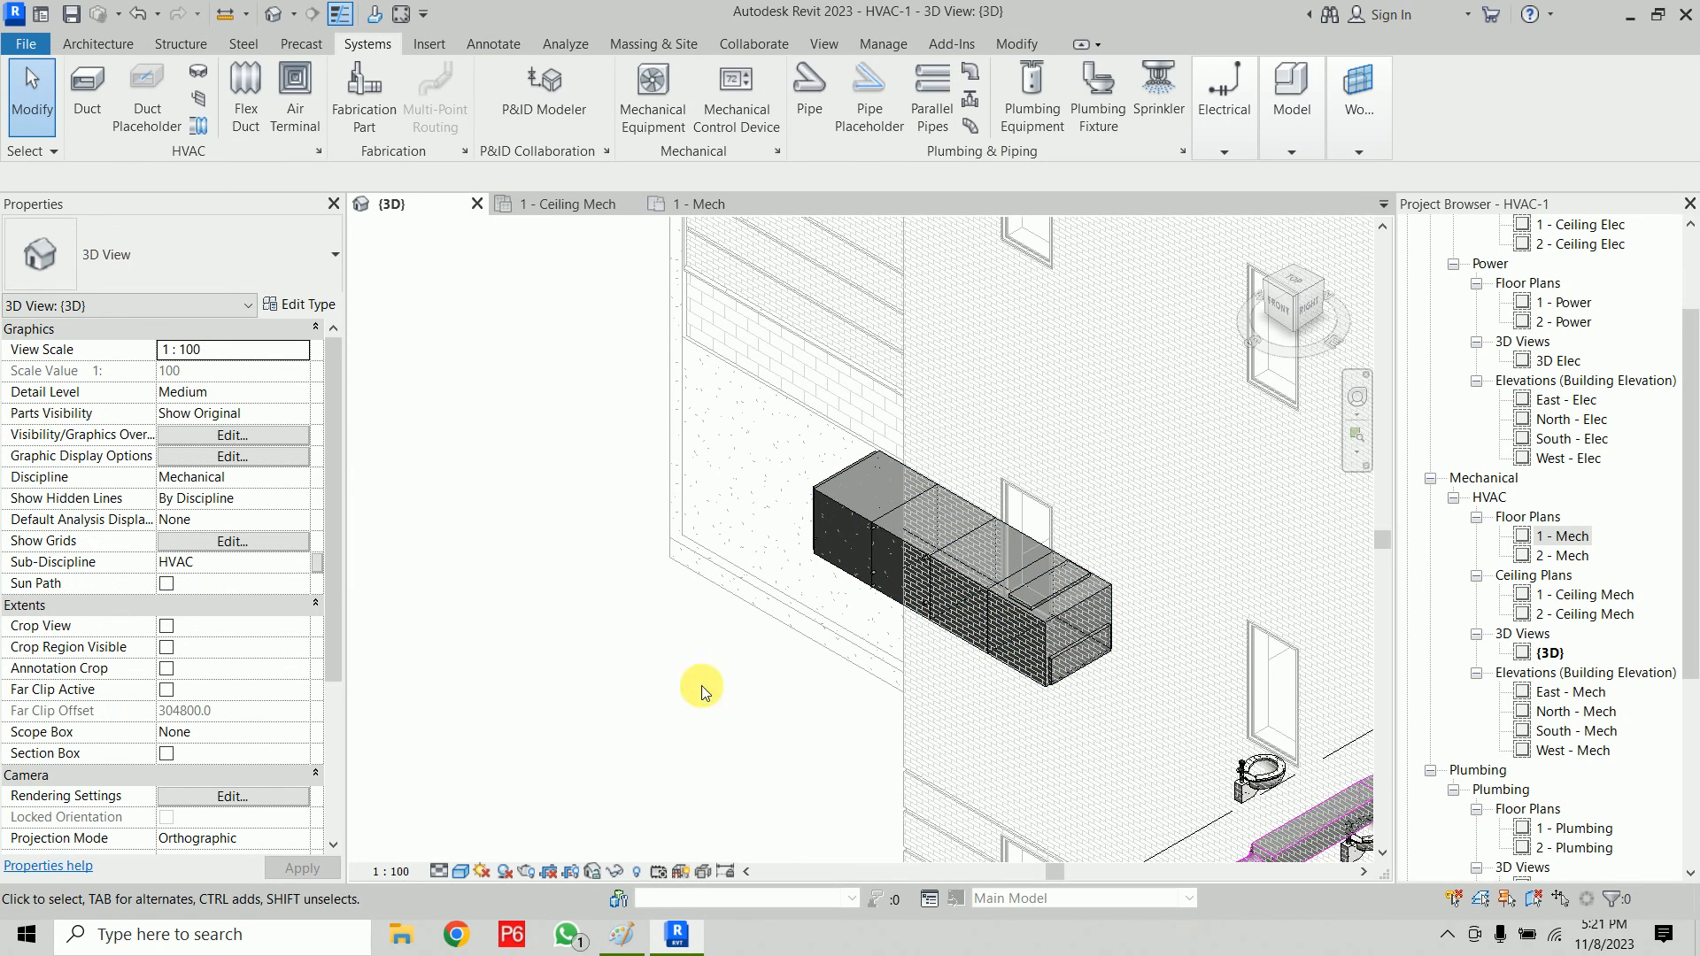
left_click(878, 528)
middle_click_drag(716, 636, 969, 659, "shift")
left_click(1147, 710)
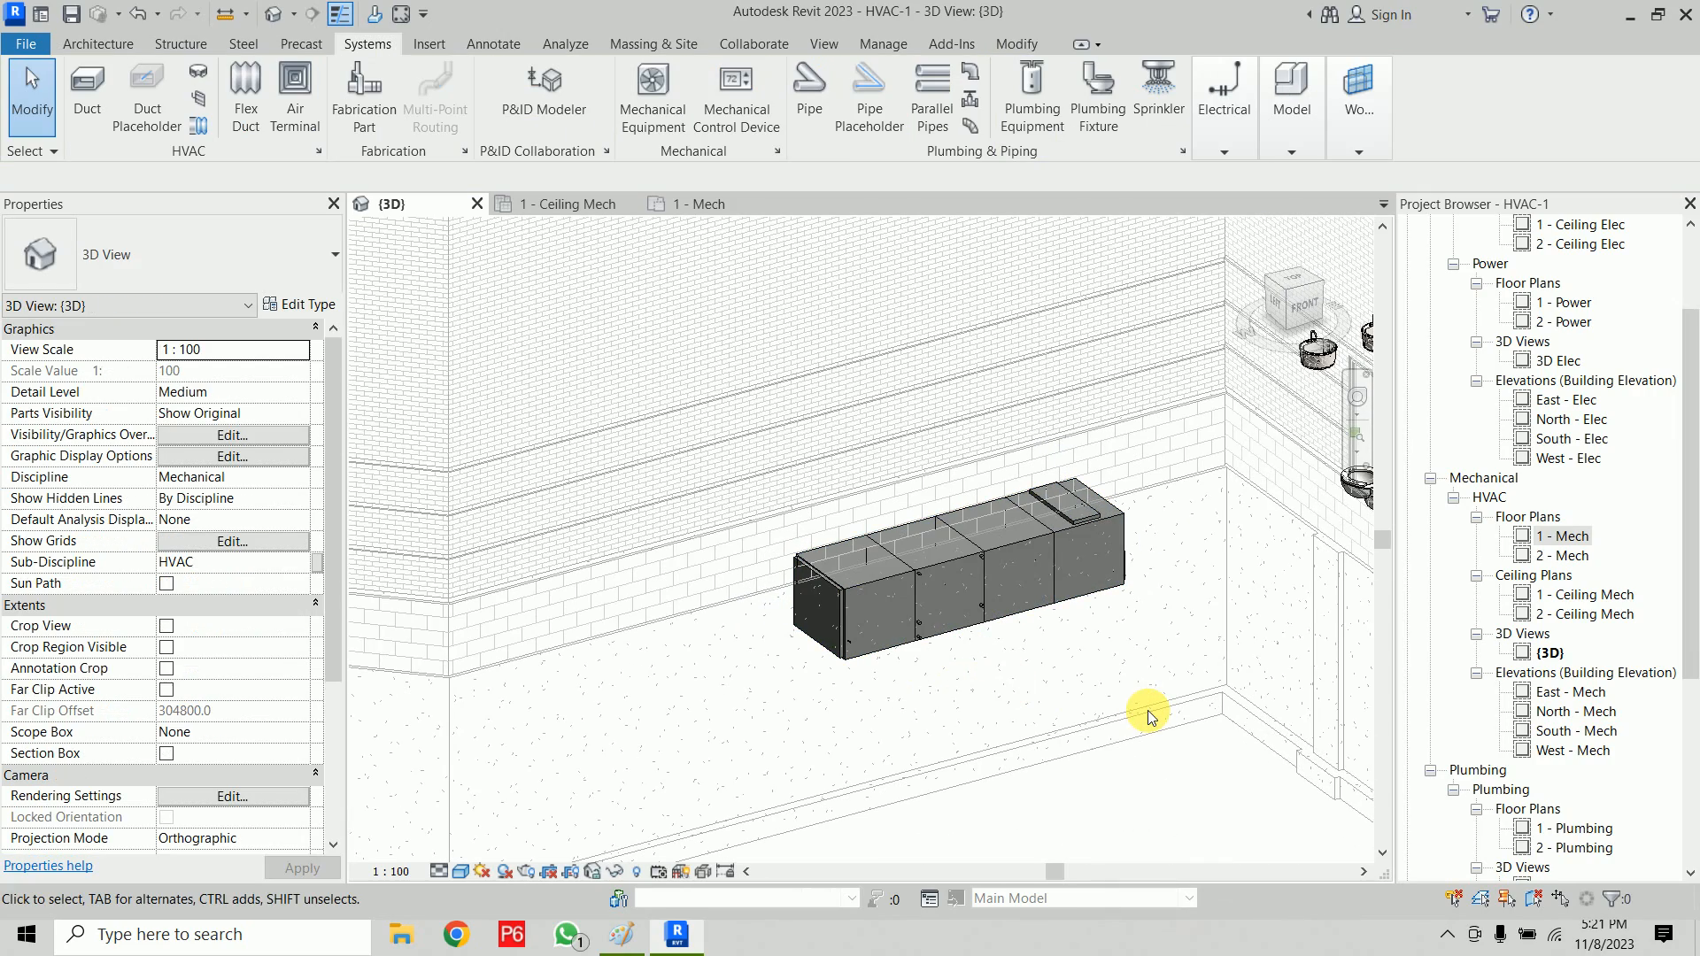
Step: Delete the outdoor AHU placed outside the building
scroll(1104, 571, "up", 3)
left_click(1087, 496)
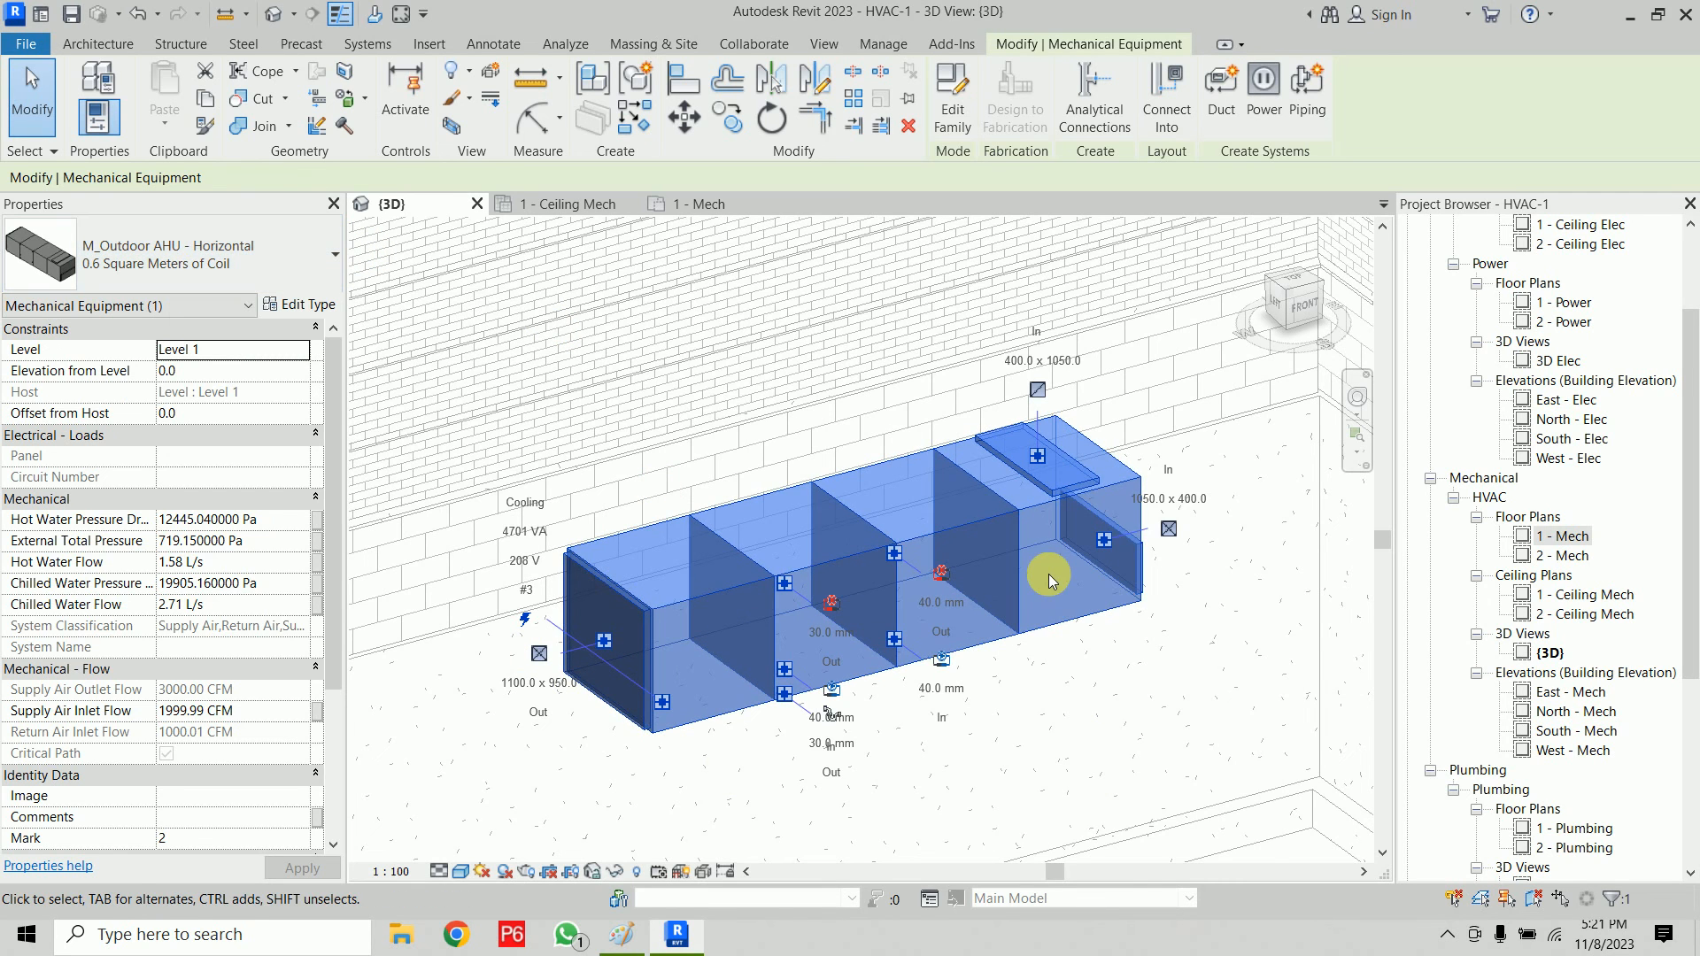
key("Delete")
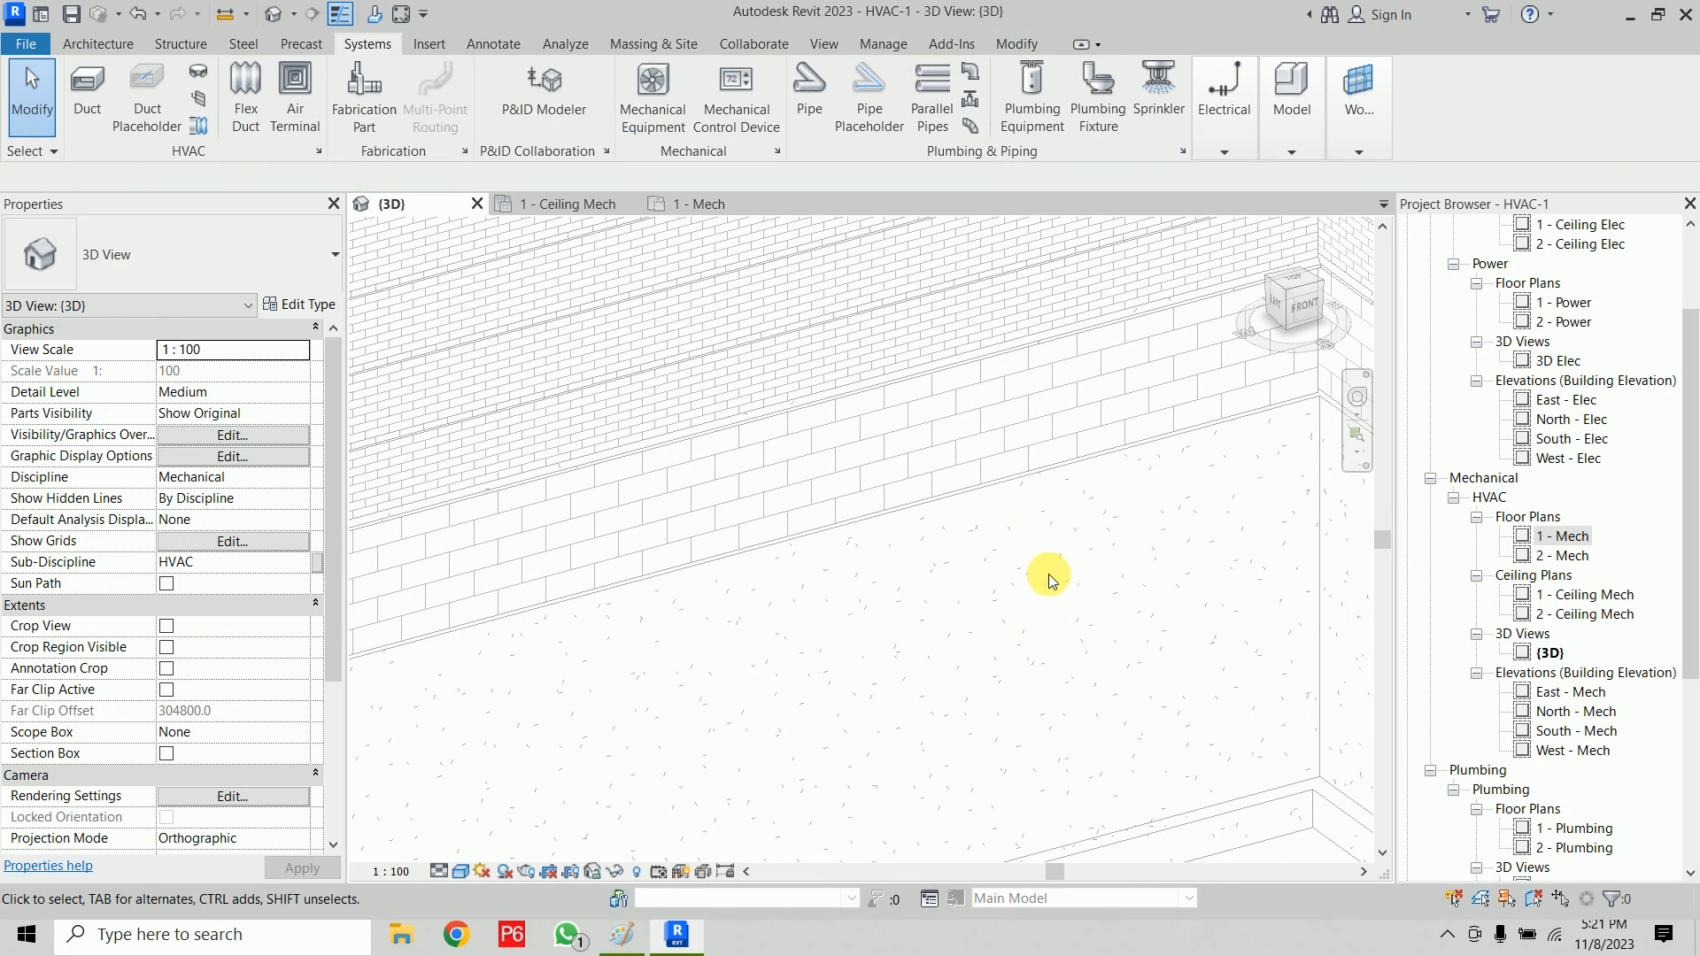
Step: Start loading another mechanical equipment family and show the Air Handling Units folder with large icons
left_click(651, 95)
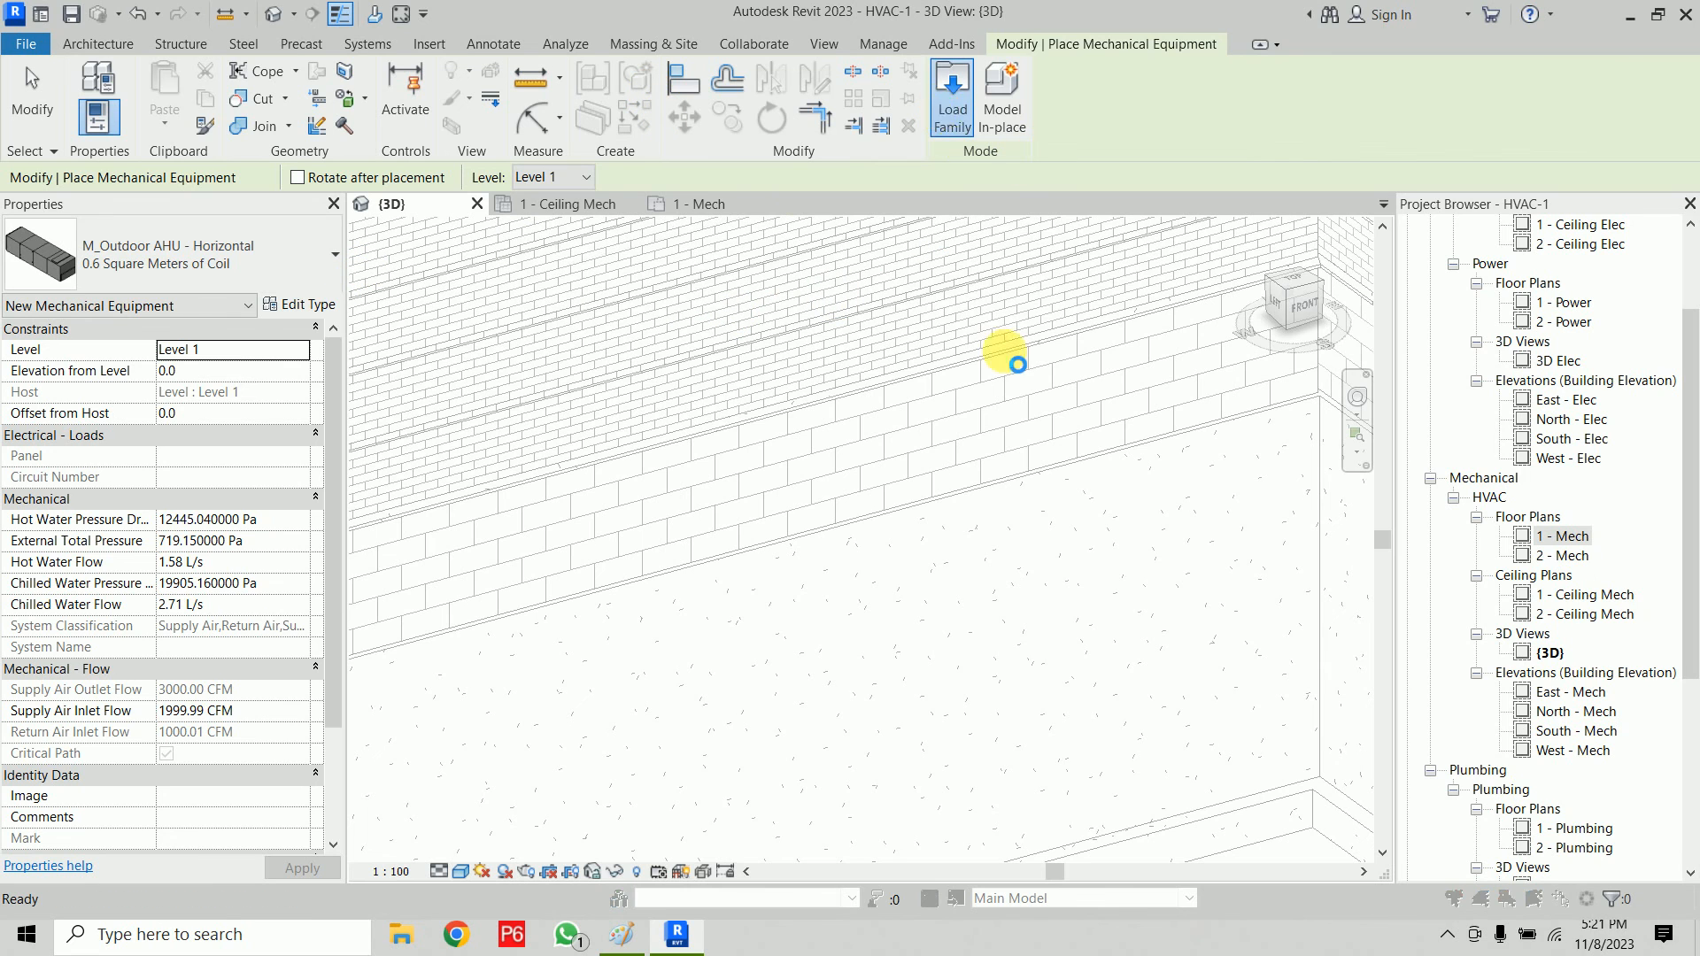
left_click(951, 97)
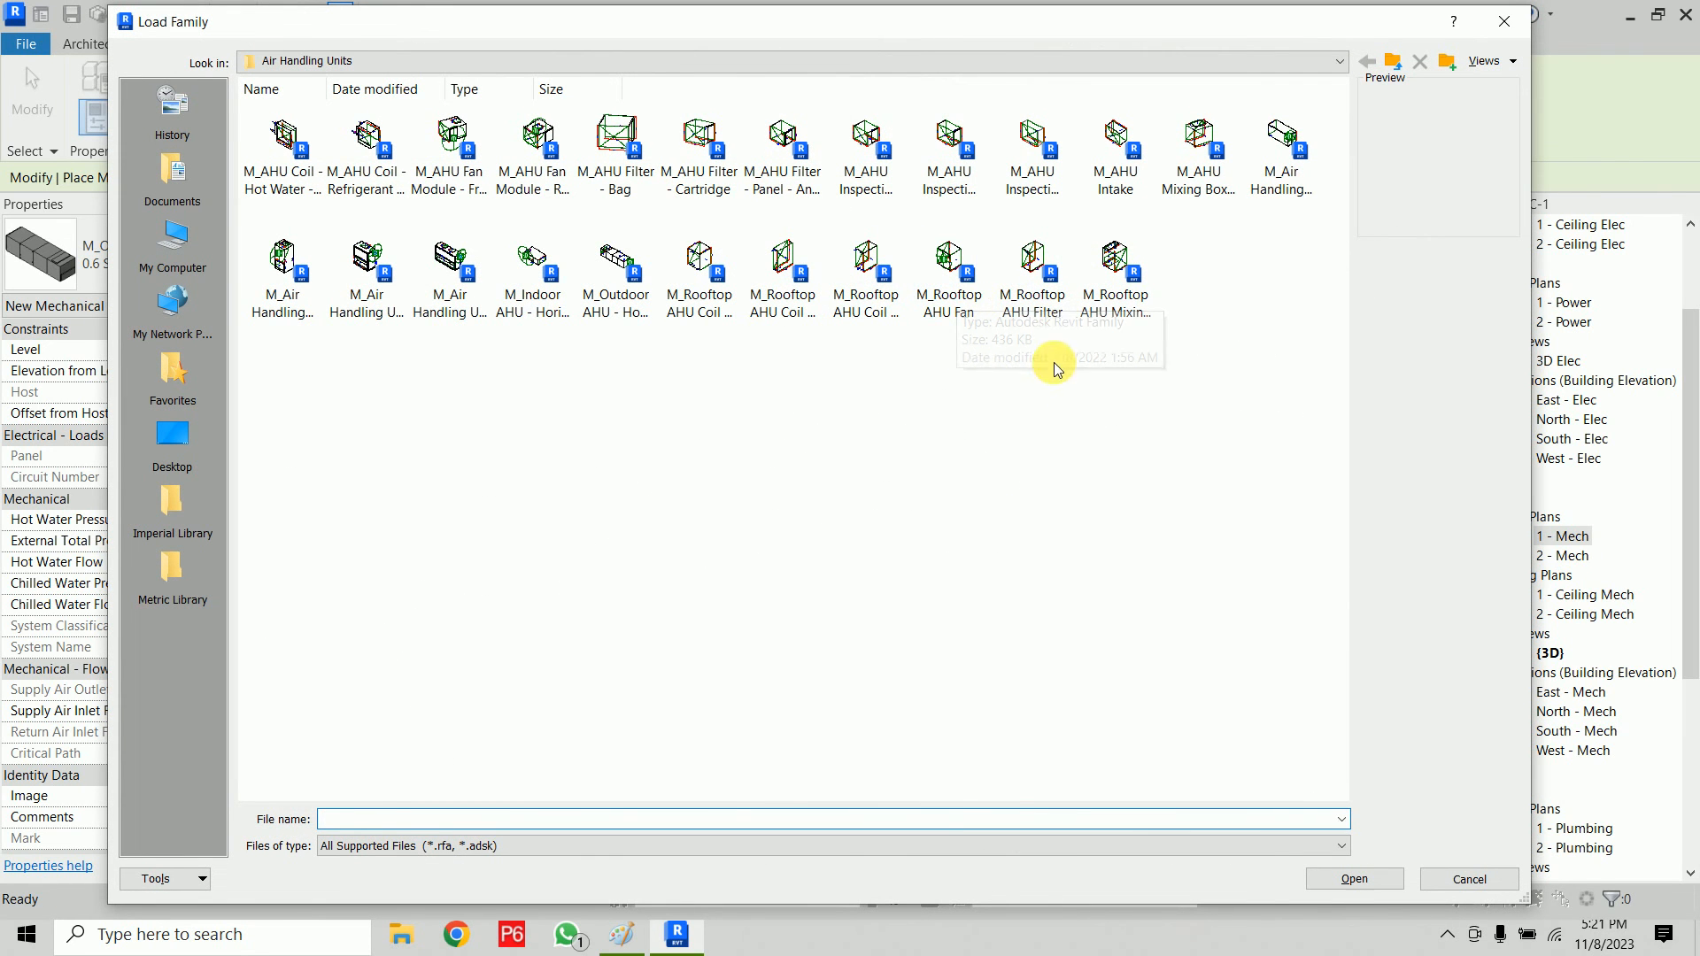
right_click(571, 478)
mouse_move(740, 494)
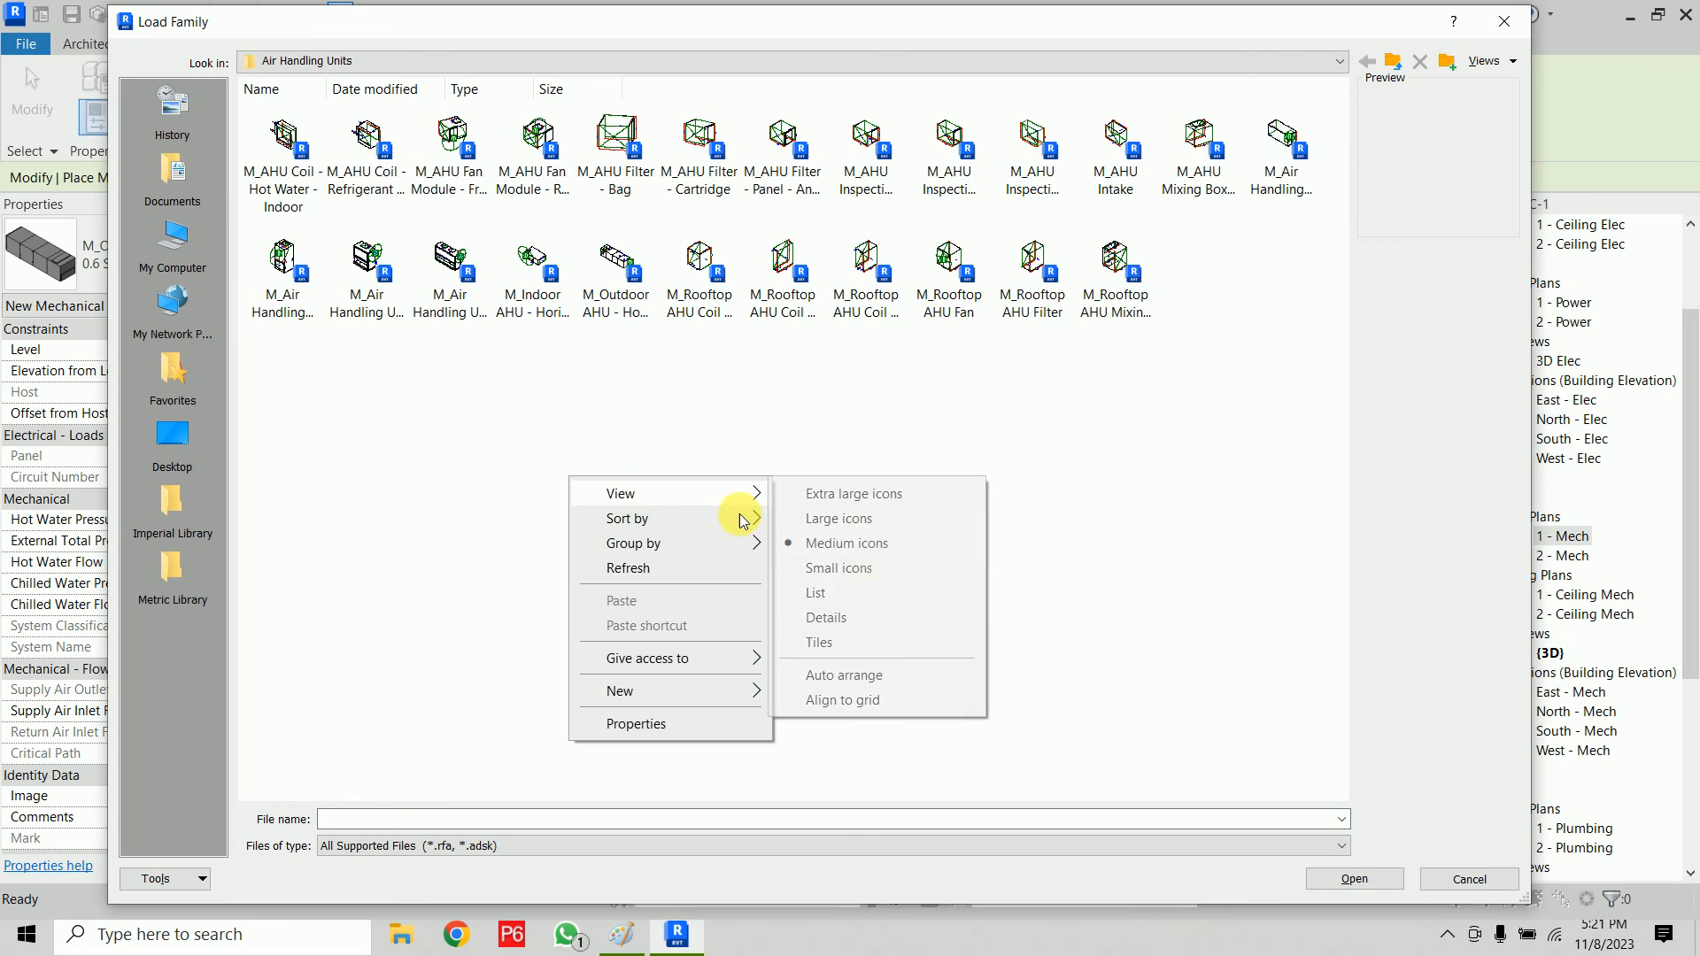
left_click(871, 522)
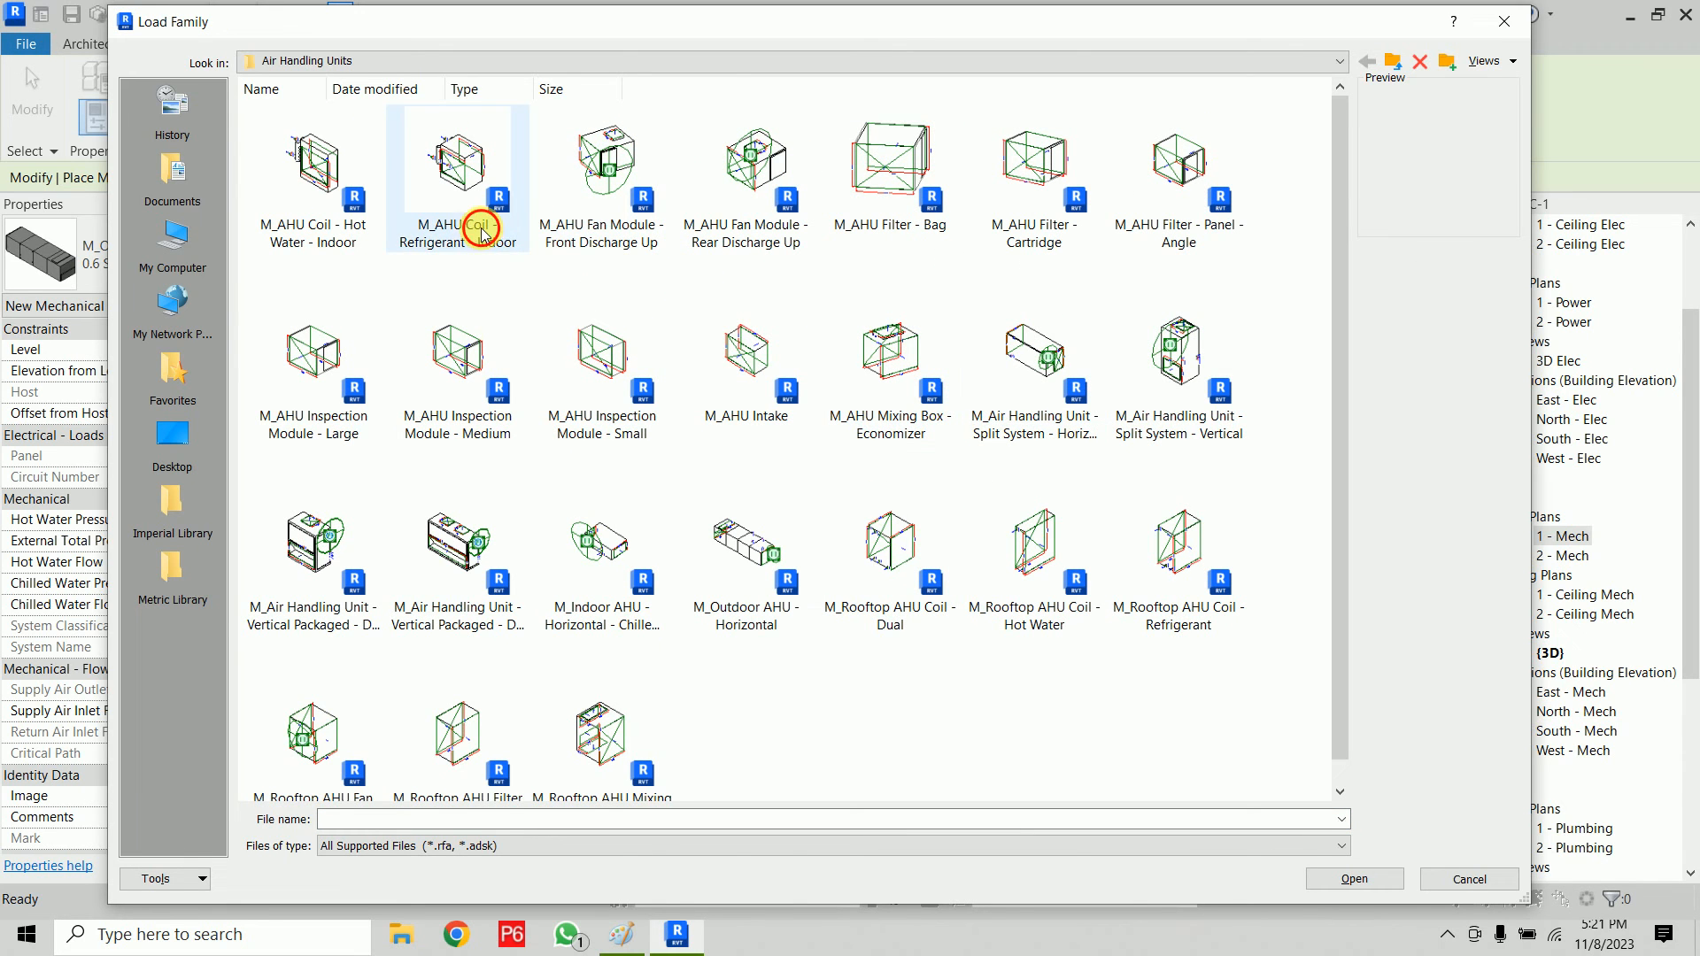
left_click(481, 235)
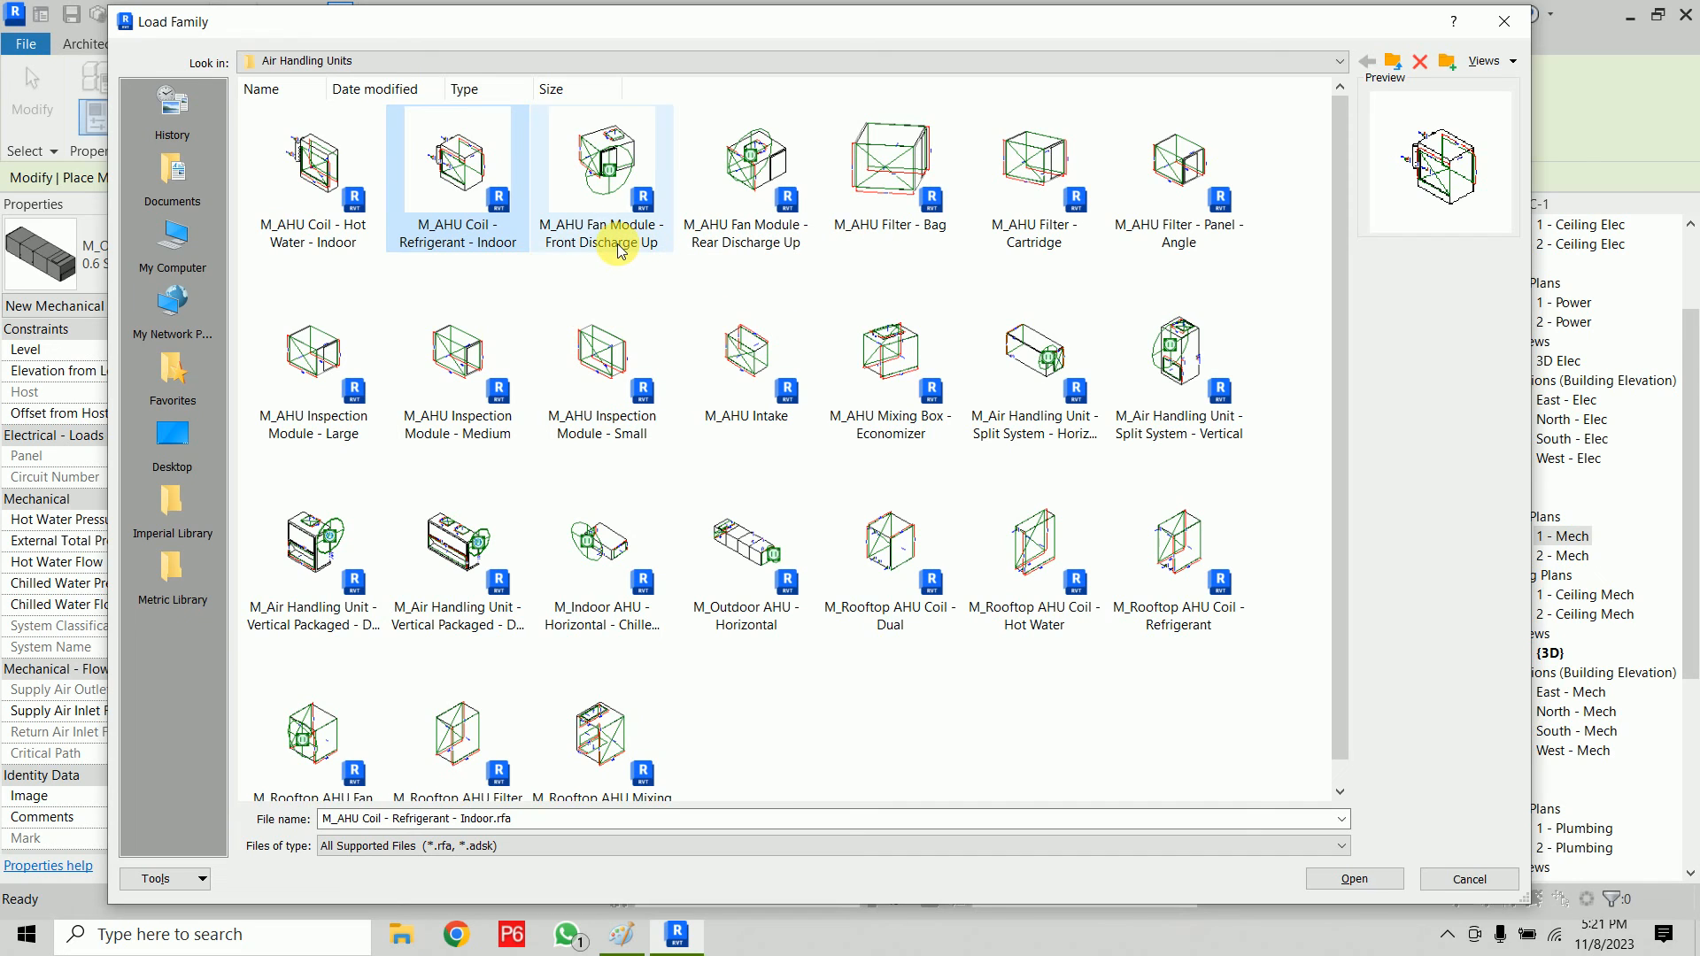
left_click(888, 222)
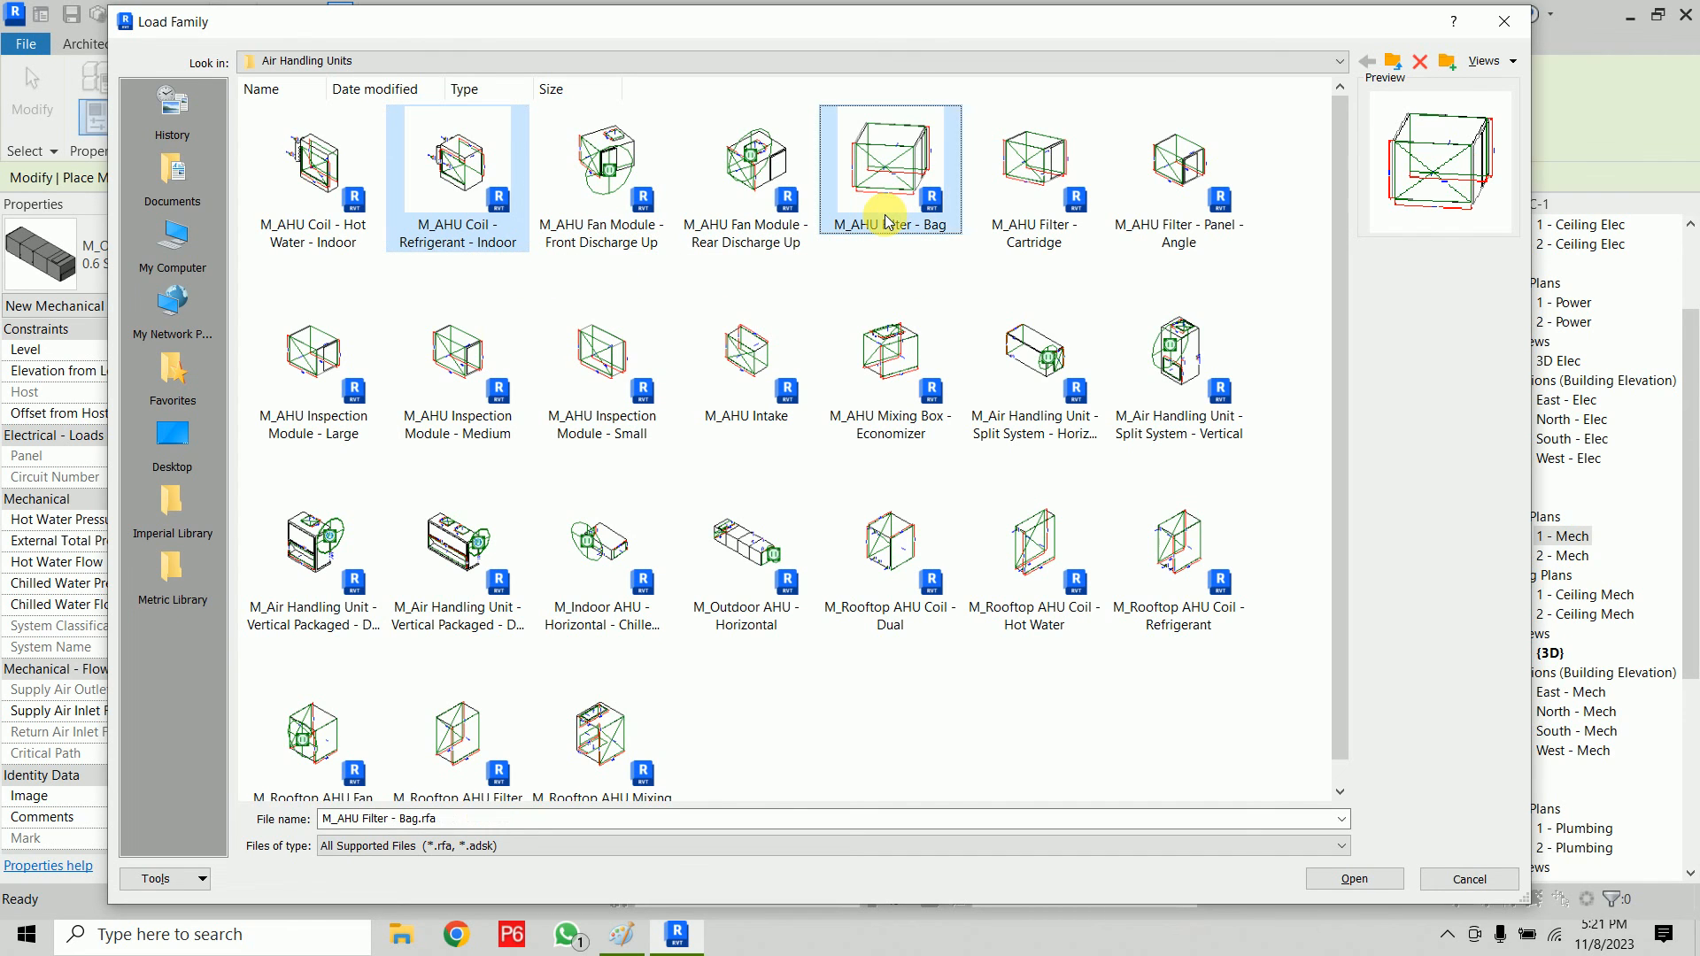
left_click(318, 412)
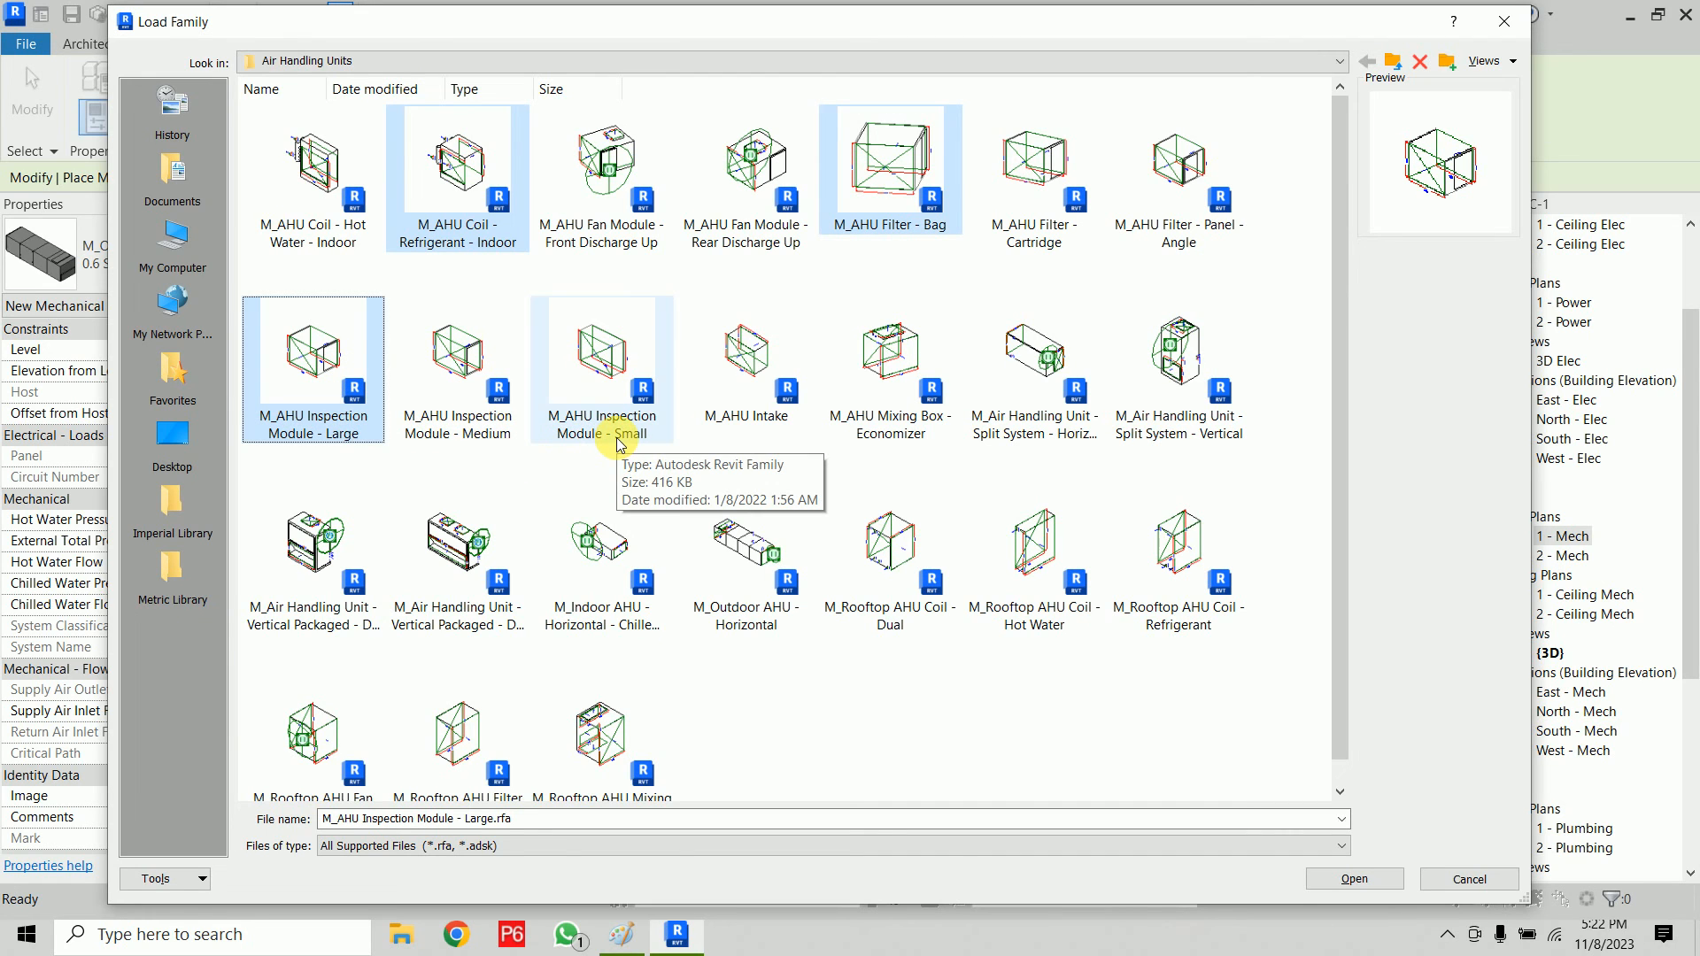
Step: Load the M_AHU Inspection Module - Medium, Coil - Refrigerant - Indoor, Filter - Bag, Mixing Box - Economizer and Fan Module - Rear Discharge Up families together
left_click(447, 398)
left_click(464, 234)
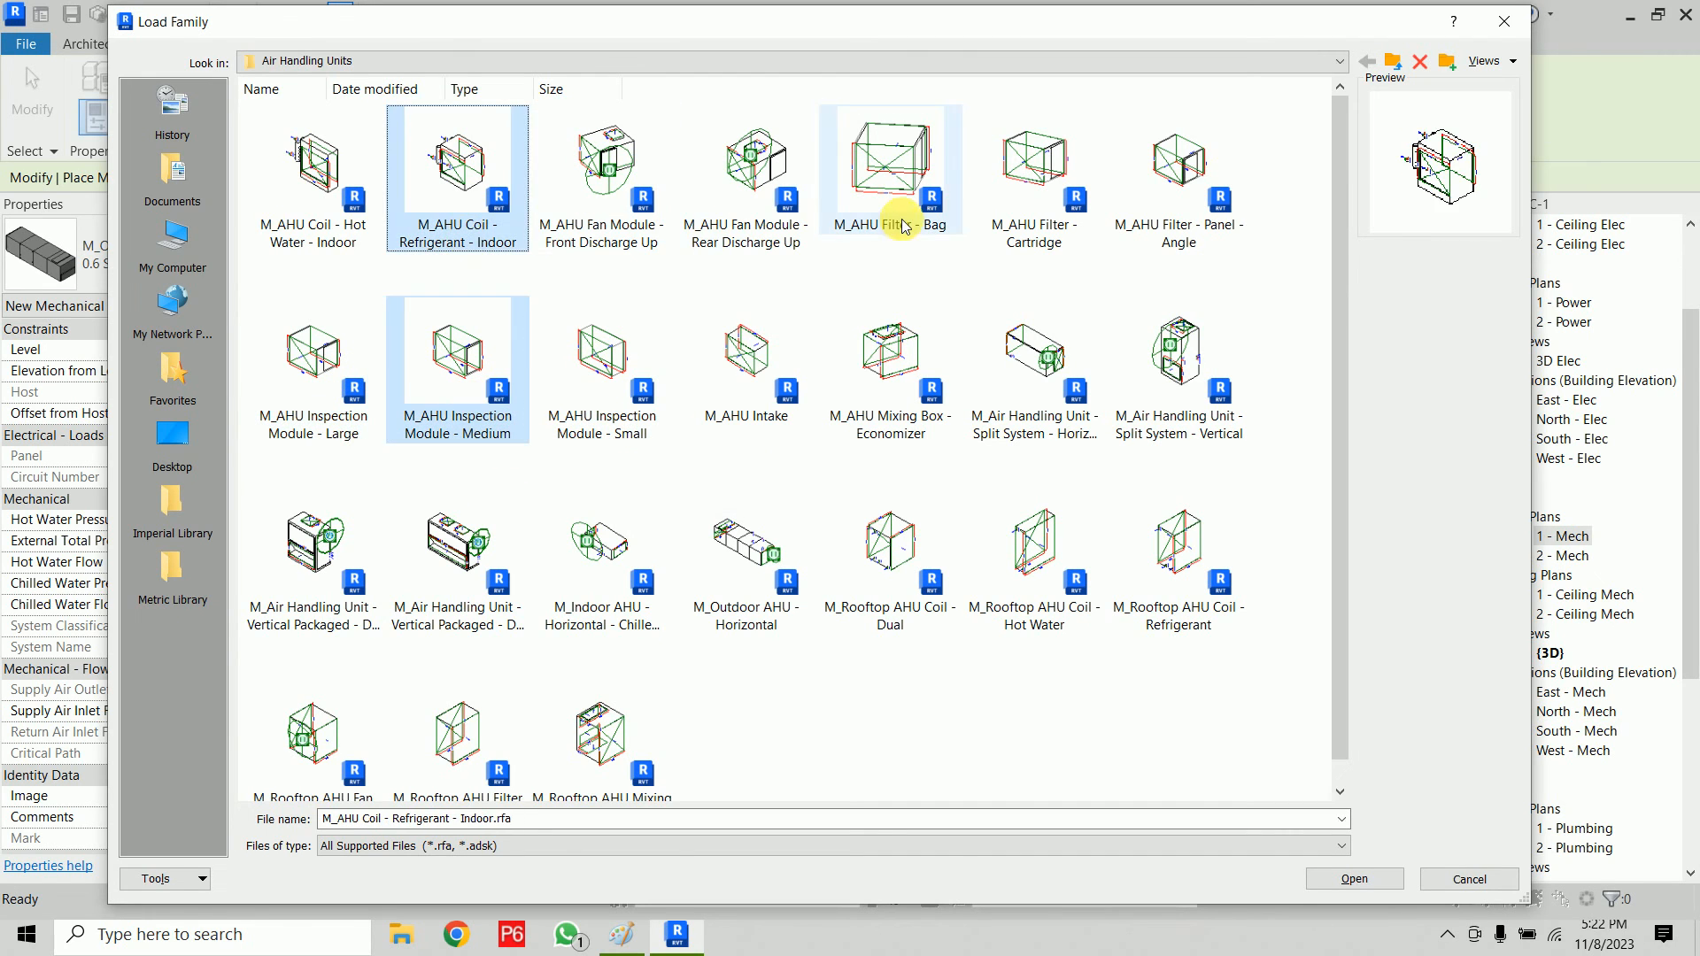
left_click(911, 217)
left_click(889, 427)
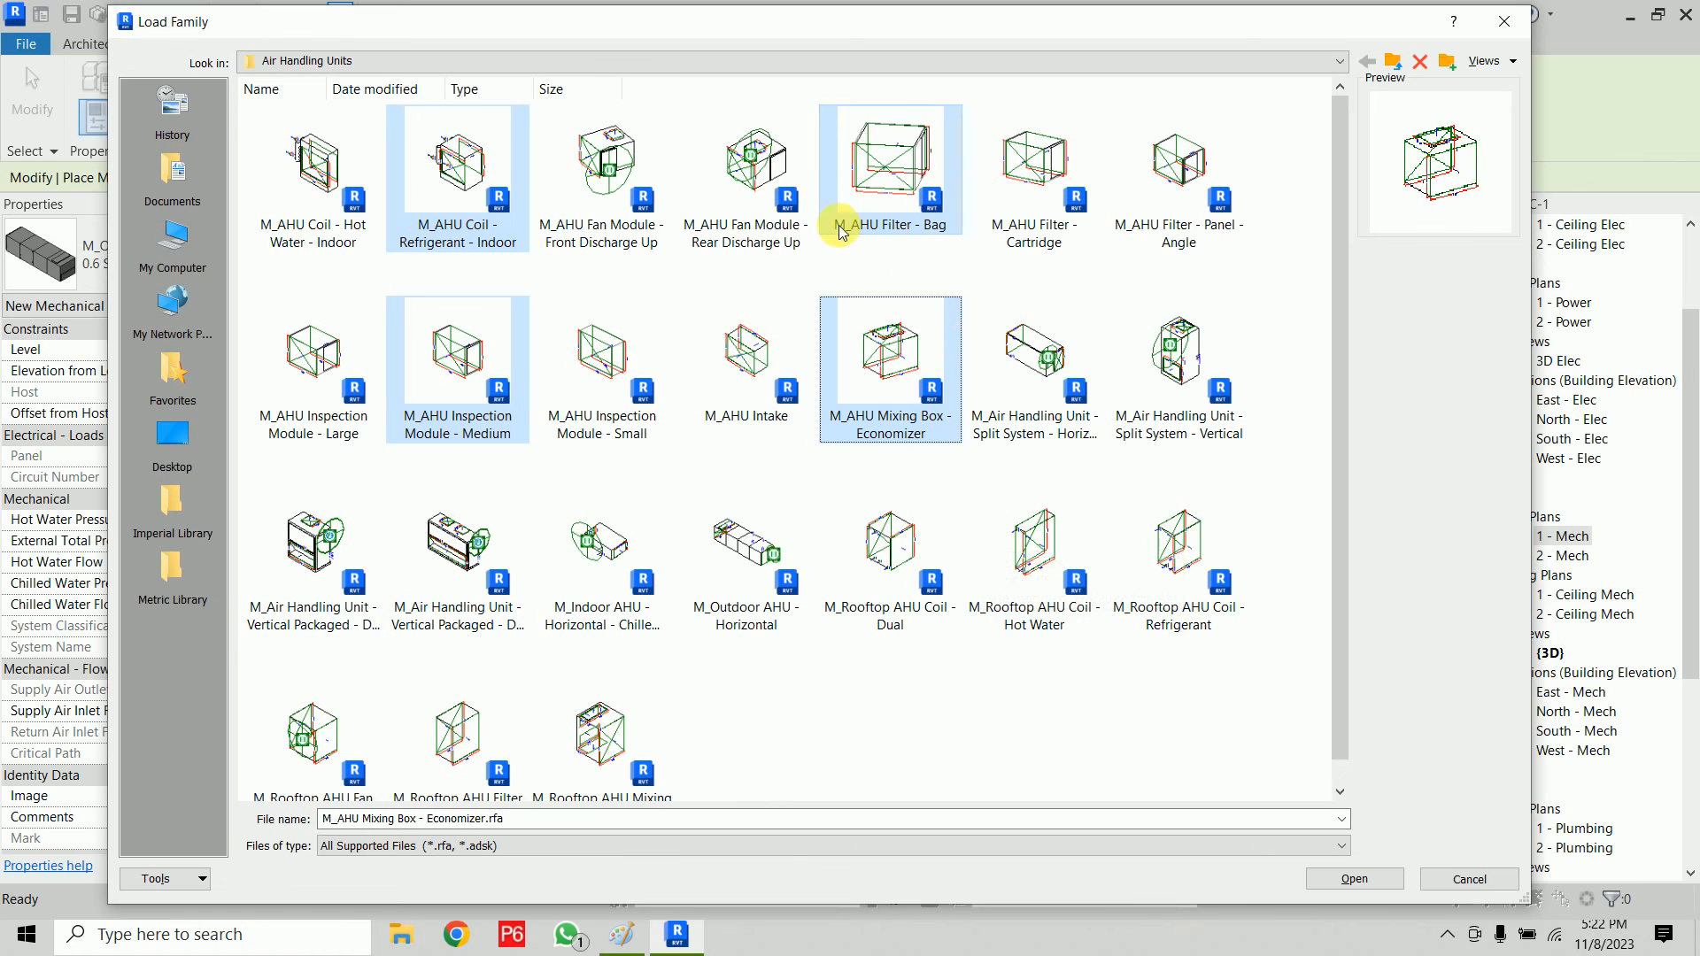
left_click(721, 229, "ctrl")
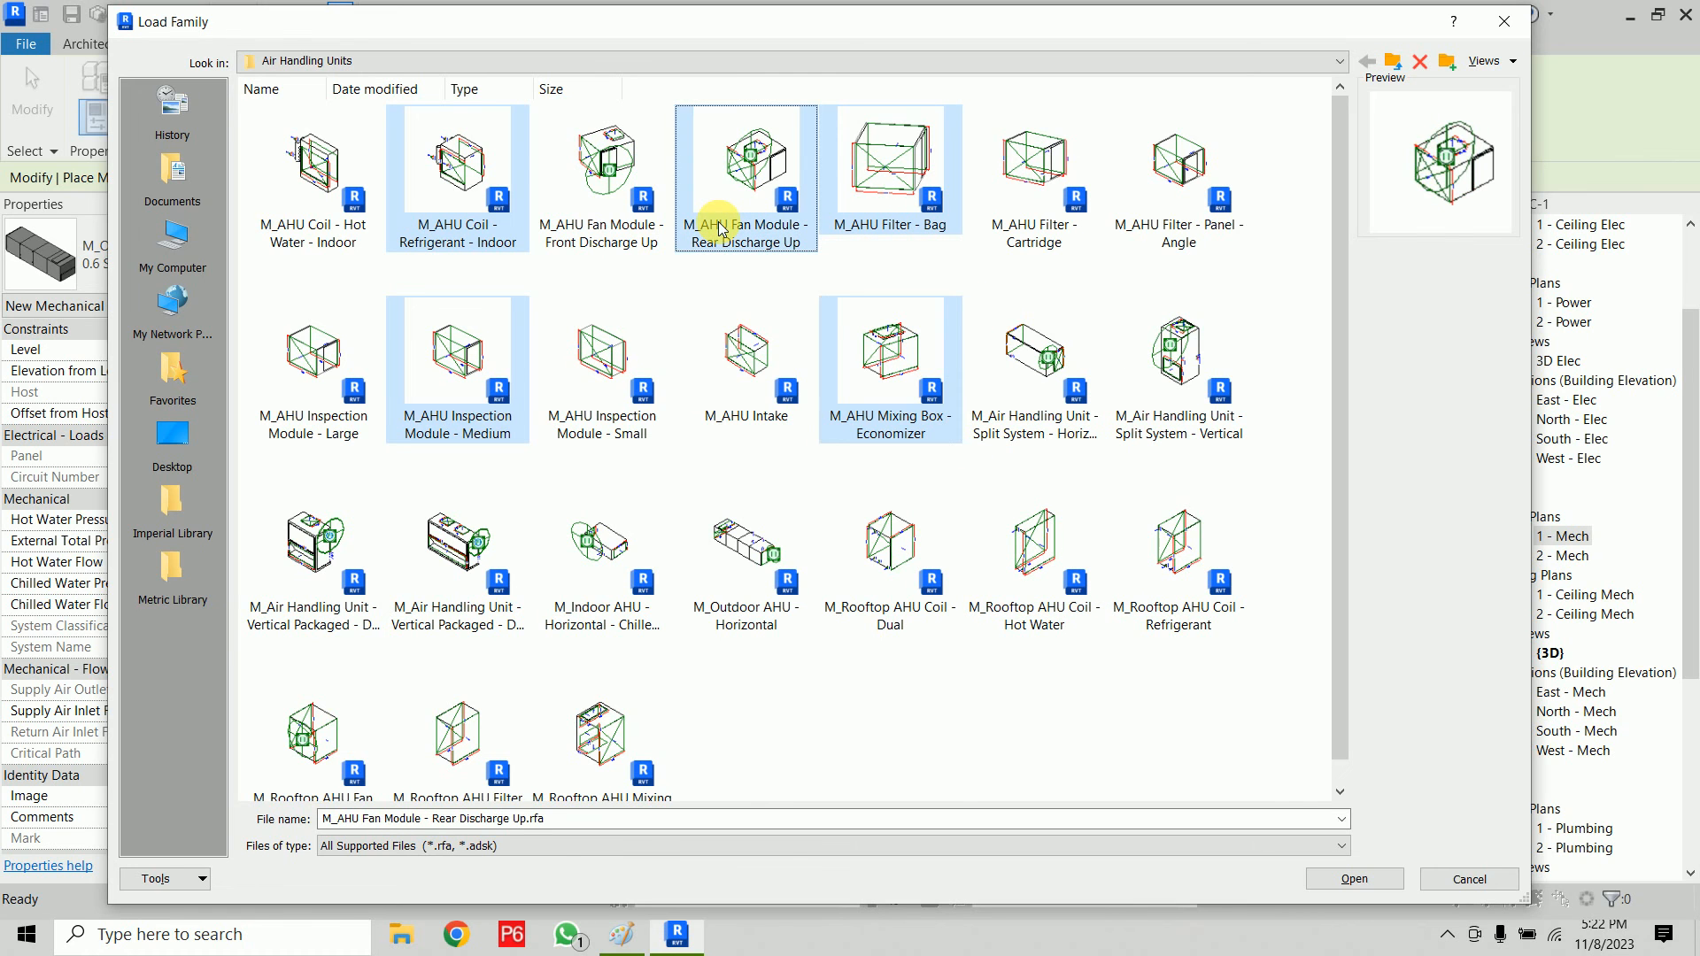
left_click(1340, 889)
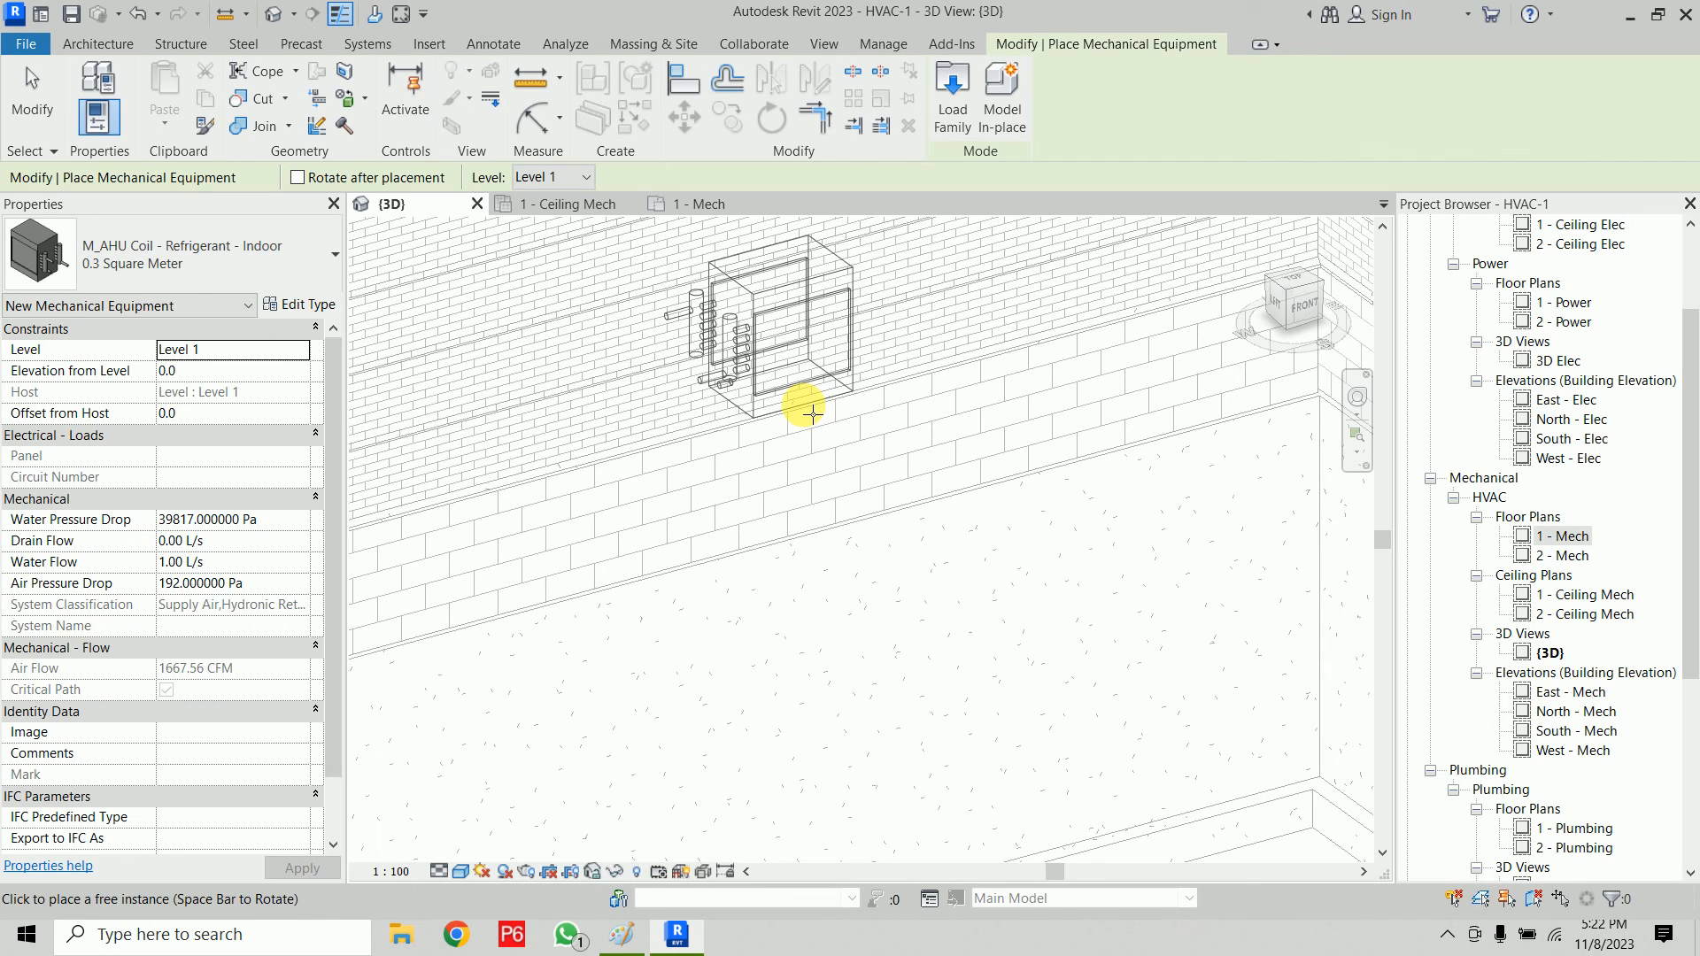
Step: In the 1 - Mech floor plan, place an M_AHU Coil - Refrigerant - Indoor, 0.3 Square Meter, in the open area outside the building
key("Escape")
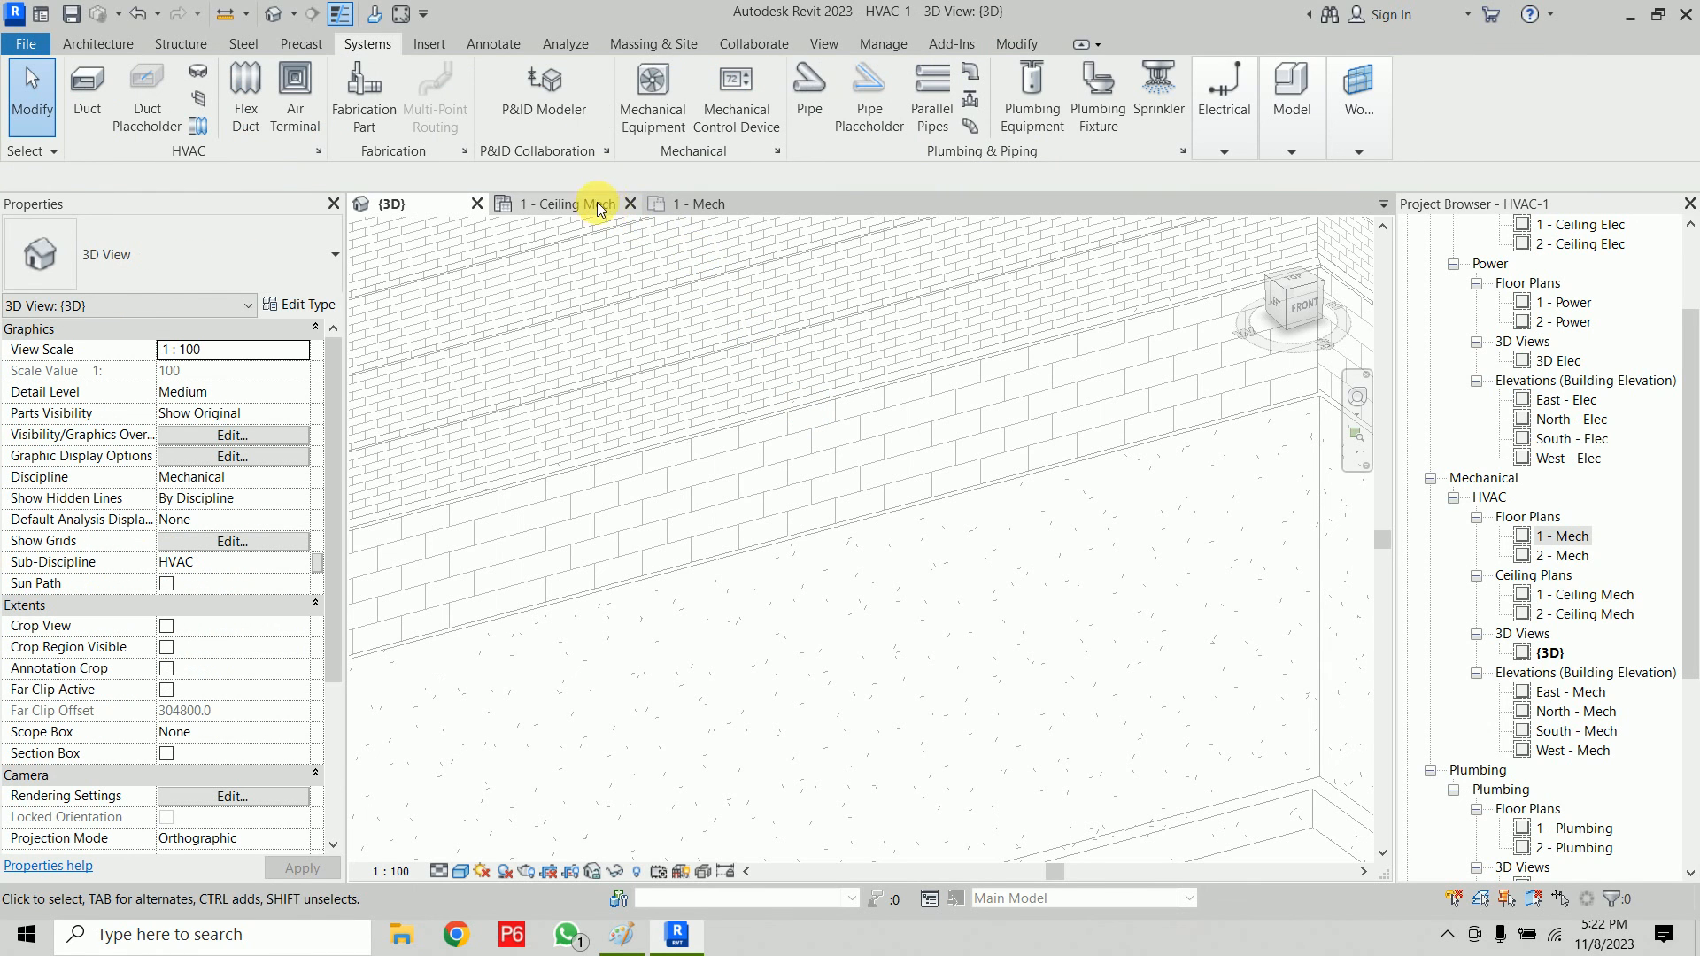
left_click(721, 204)
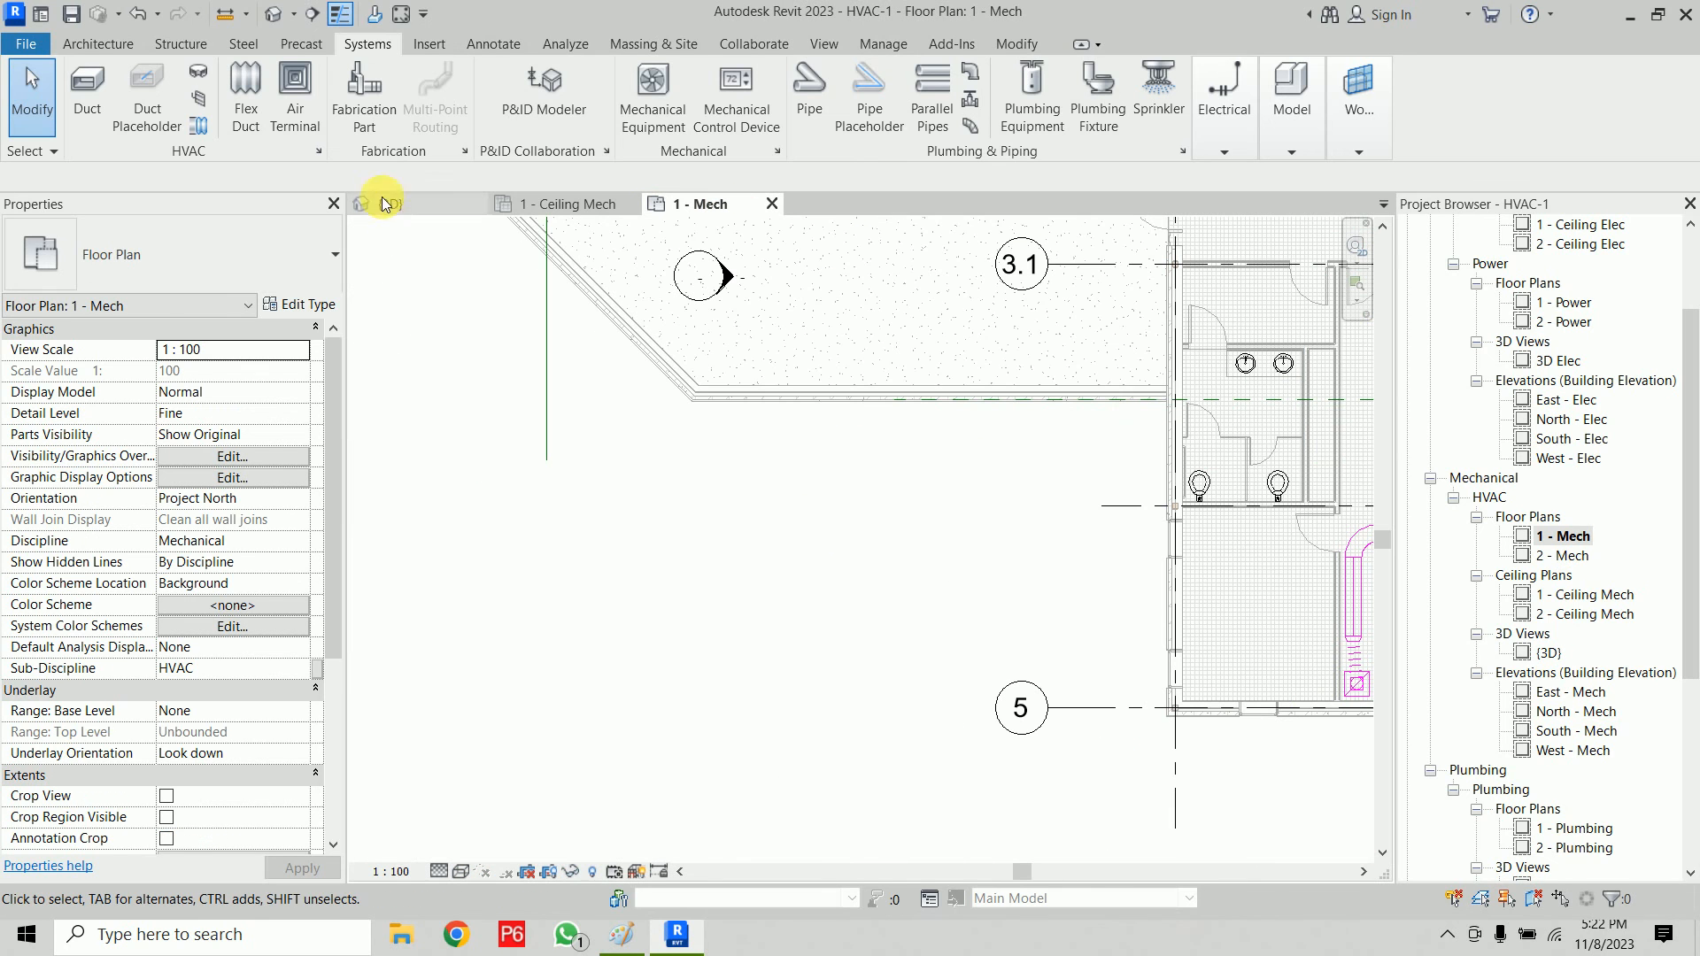
left_click(653, 95)
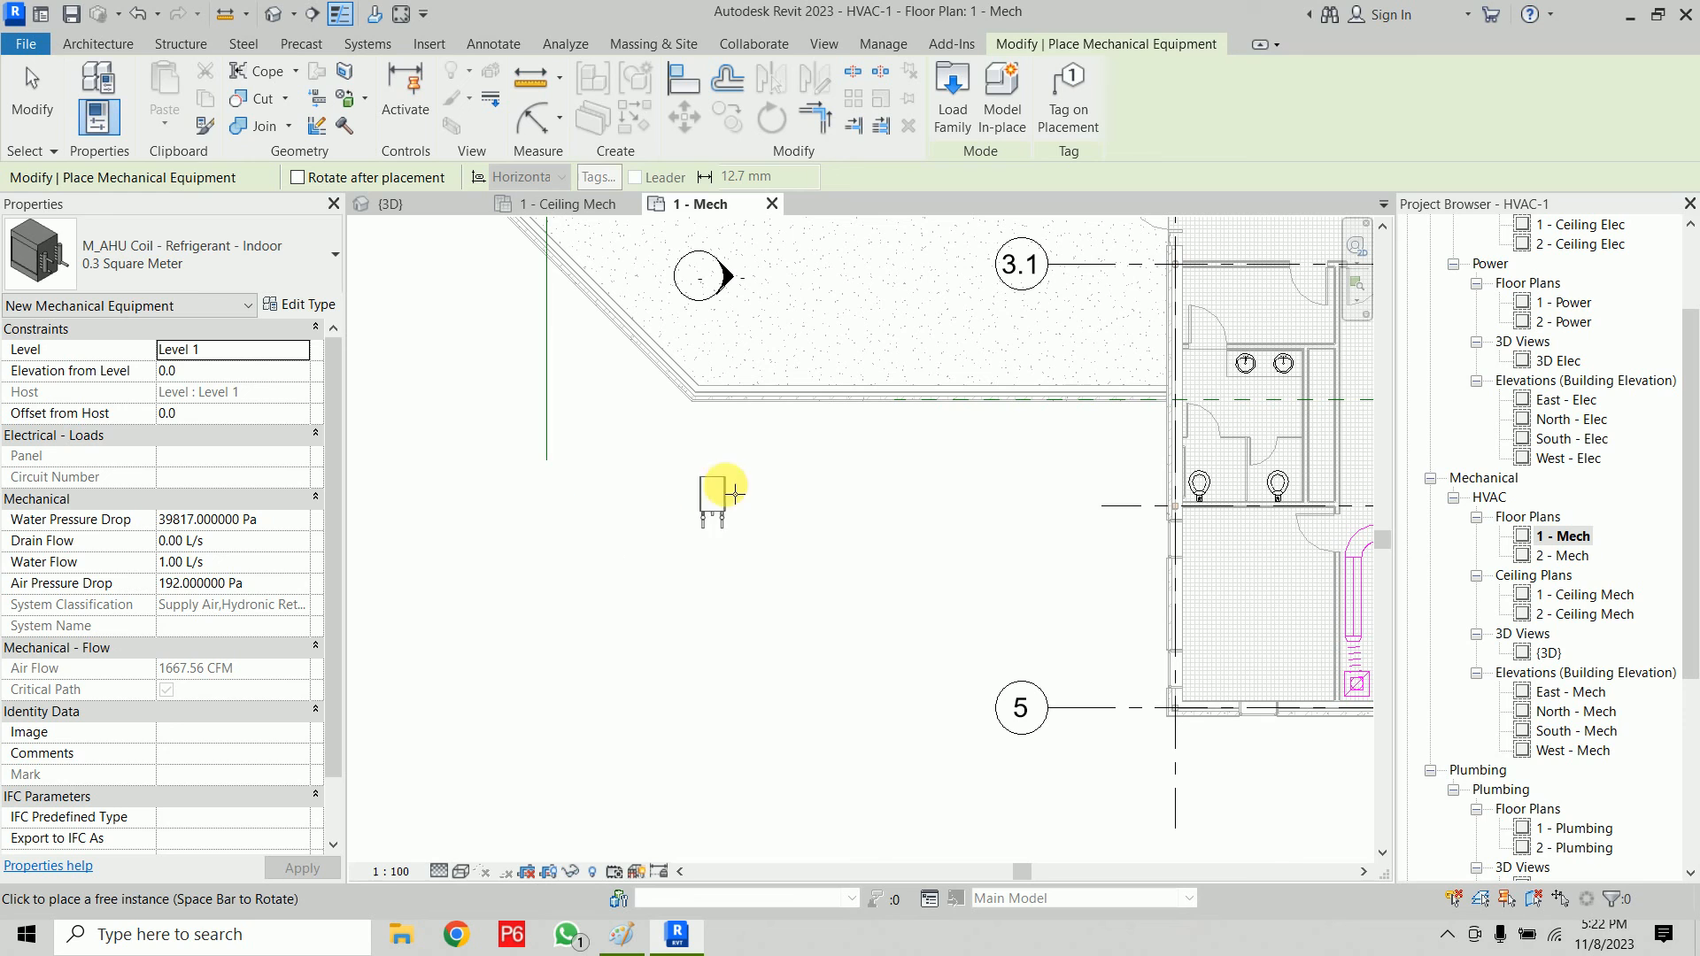
left_click(664, 509)
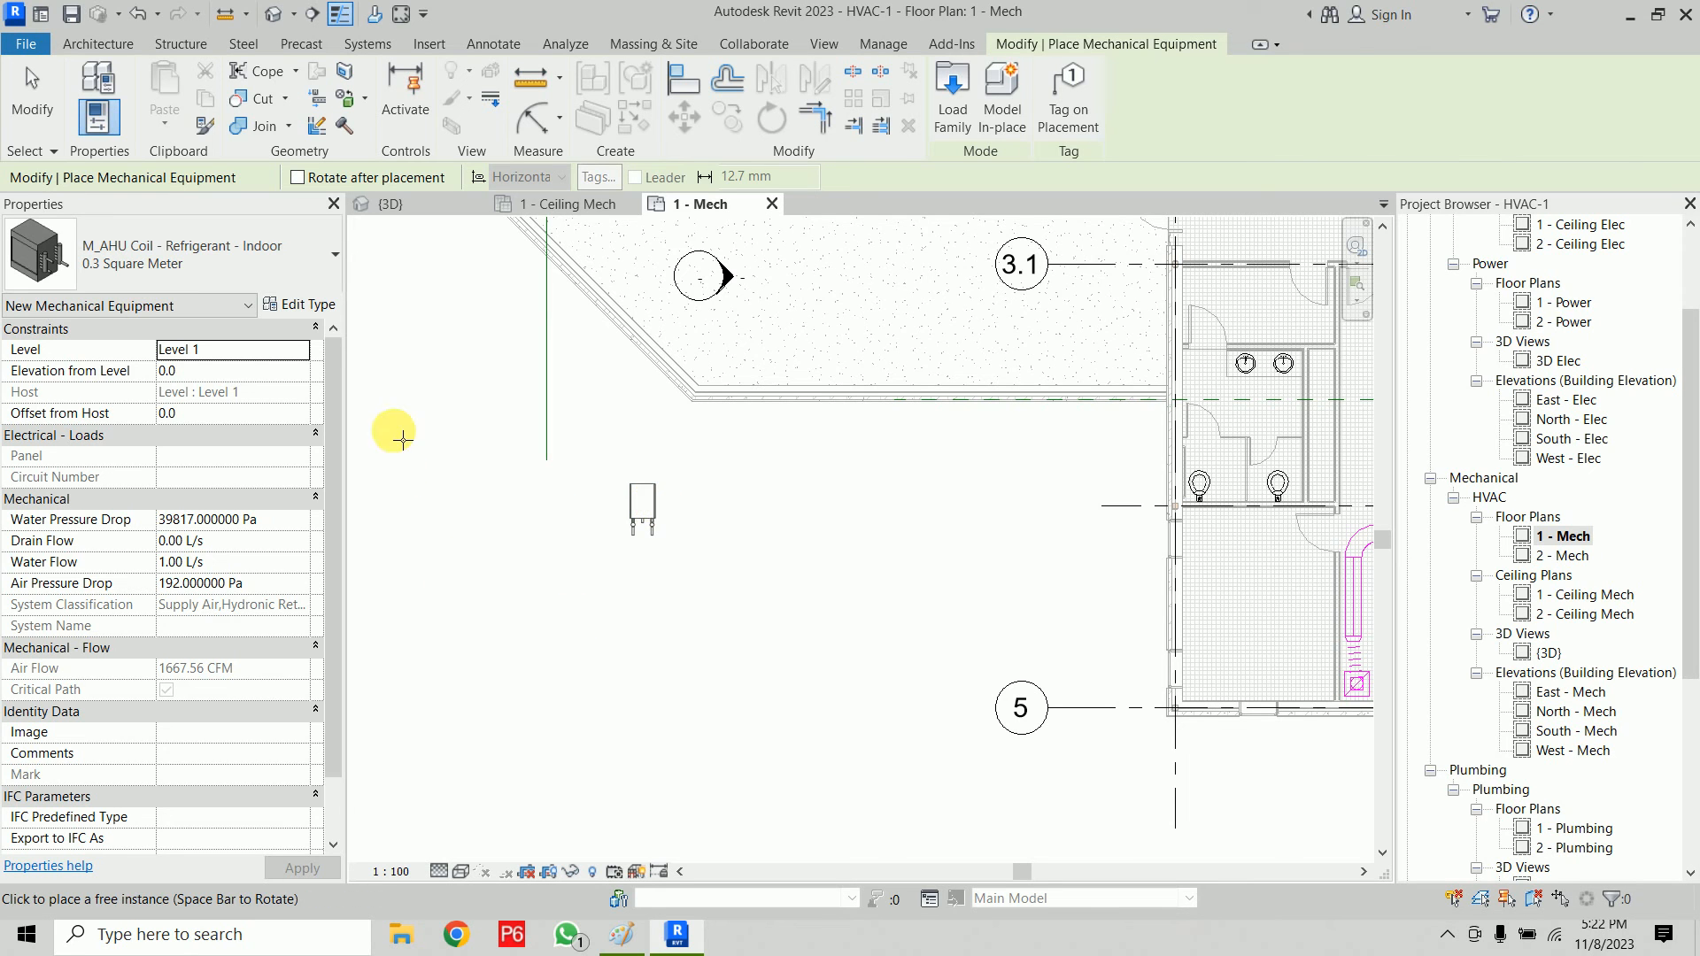
left_click(300, 244)
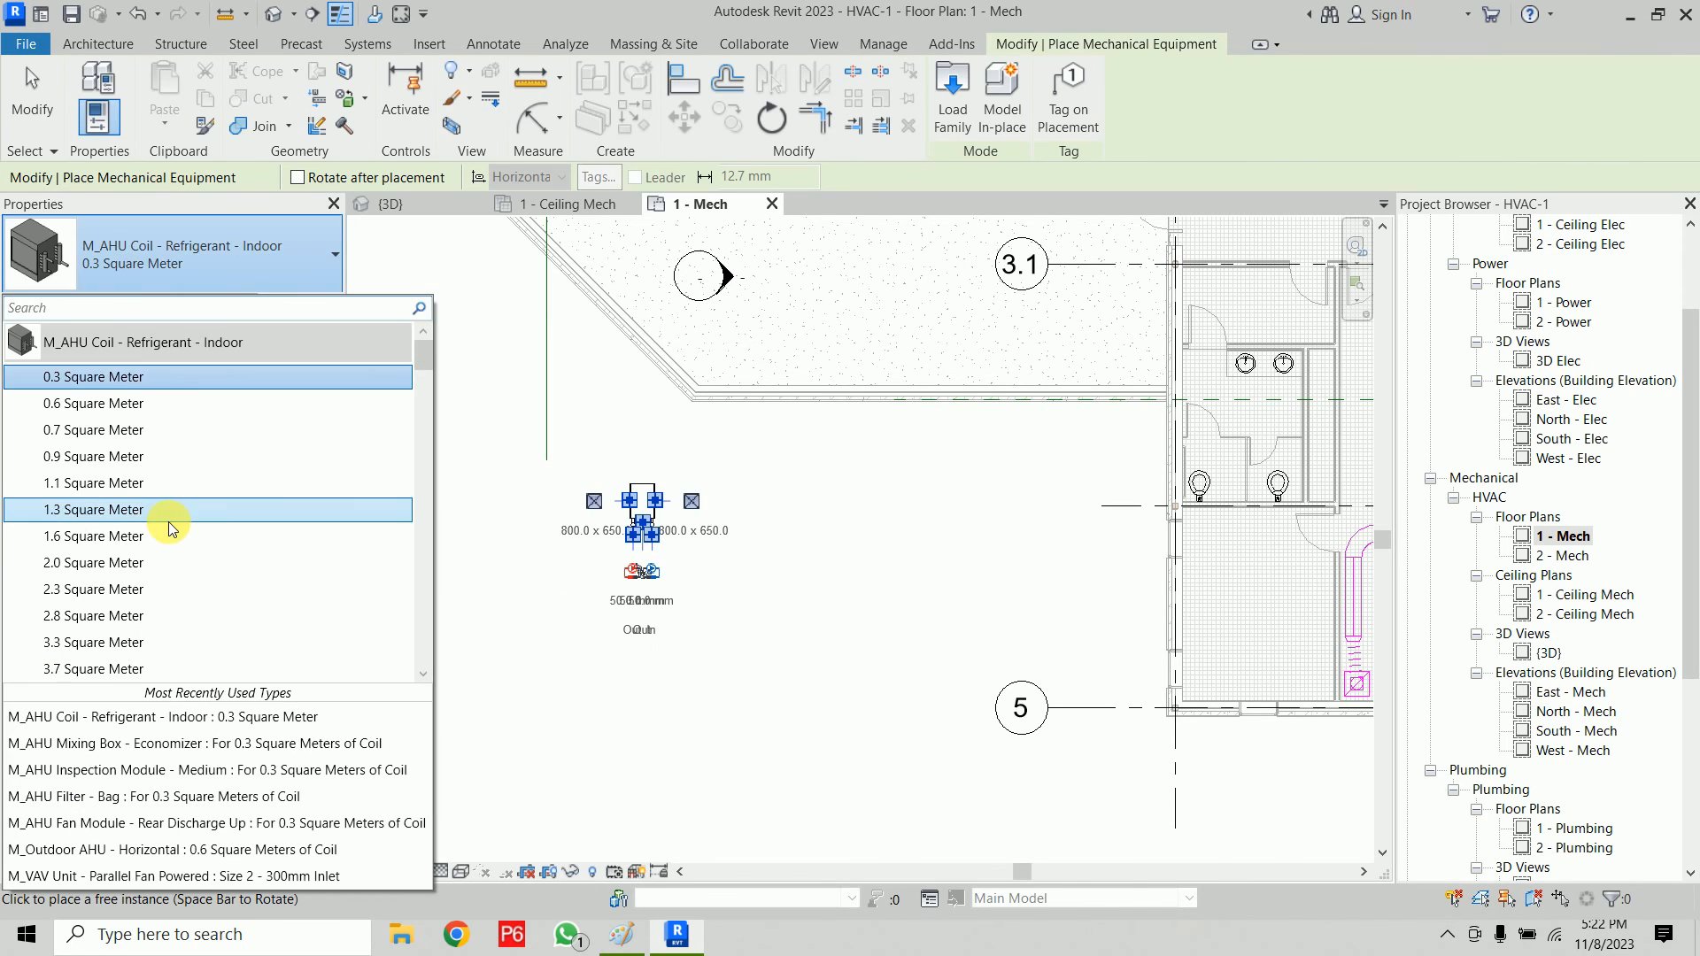
scroll(170, 520, "down", 6)
scroll(209, 487, "up", 2)
scroll(209, 485, "up", 3)
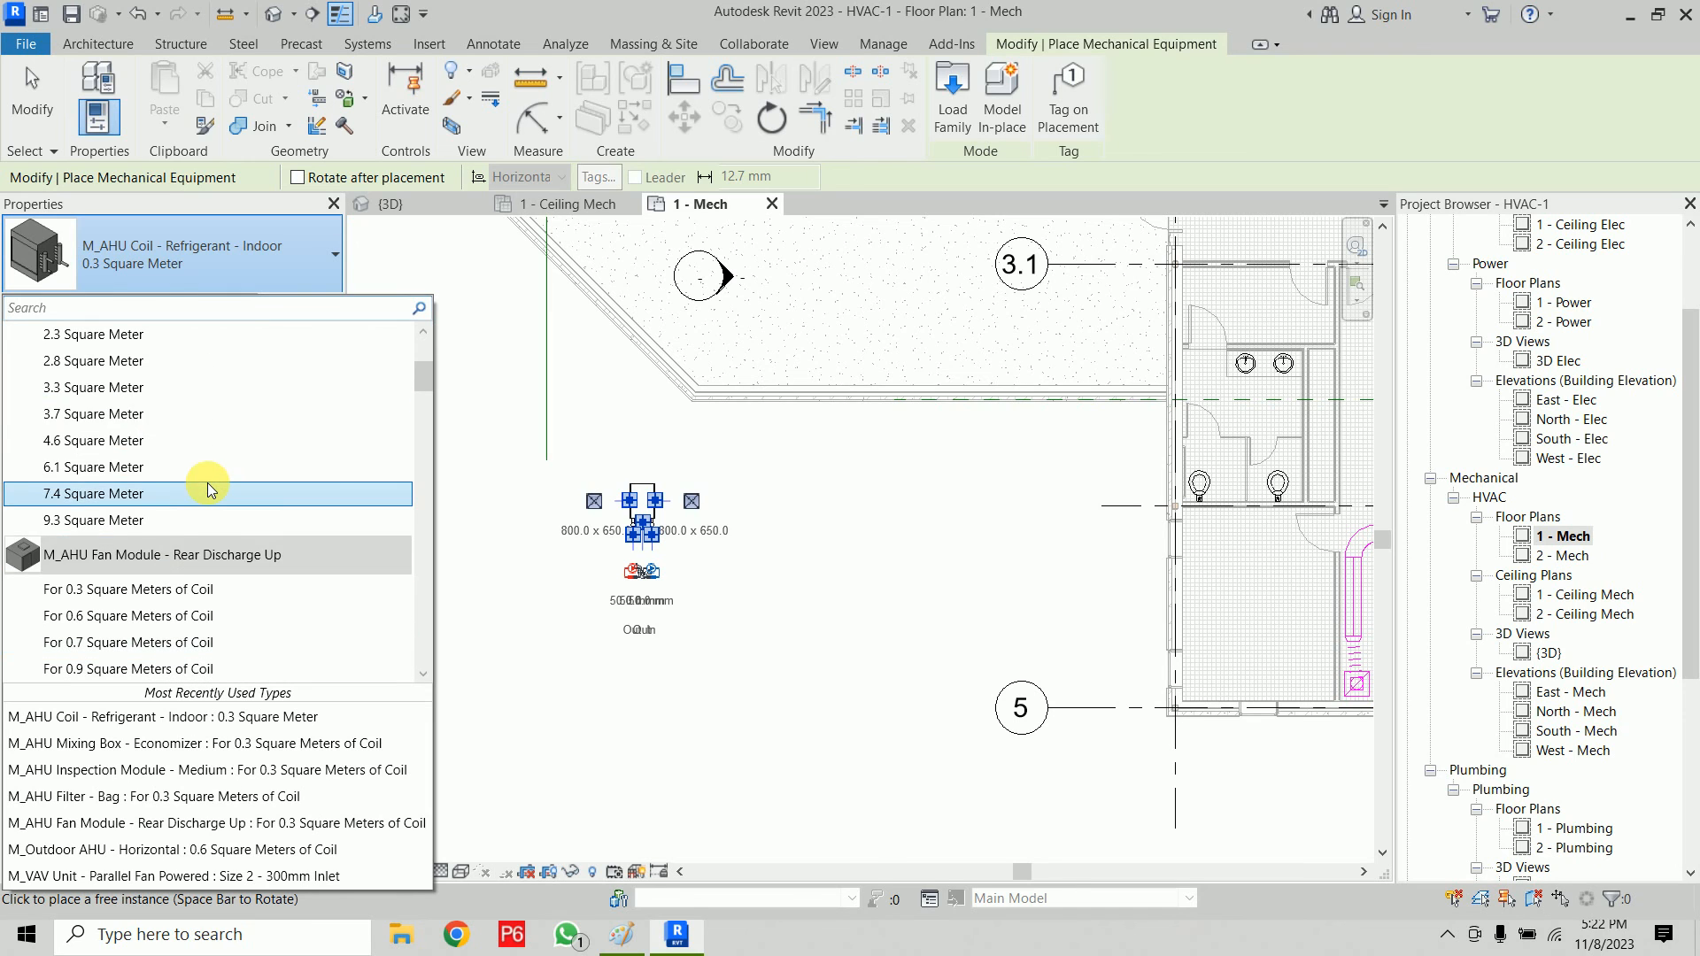
scroll(209, 496, "down", 5)
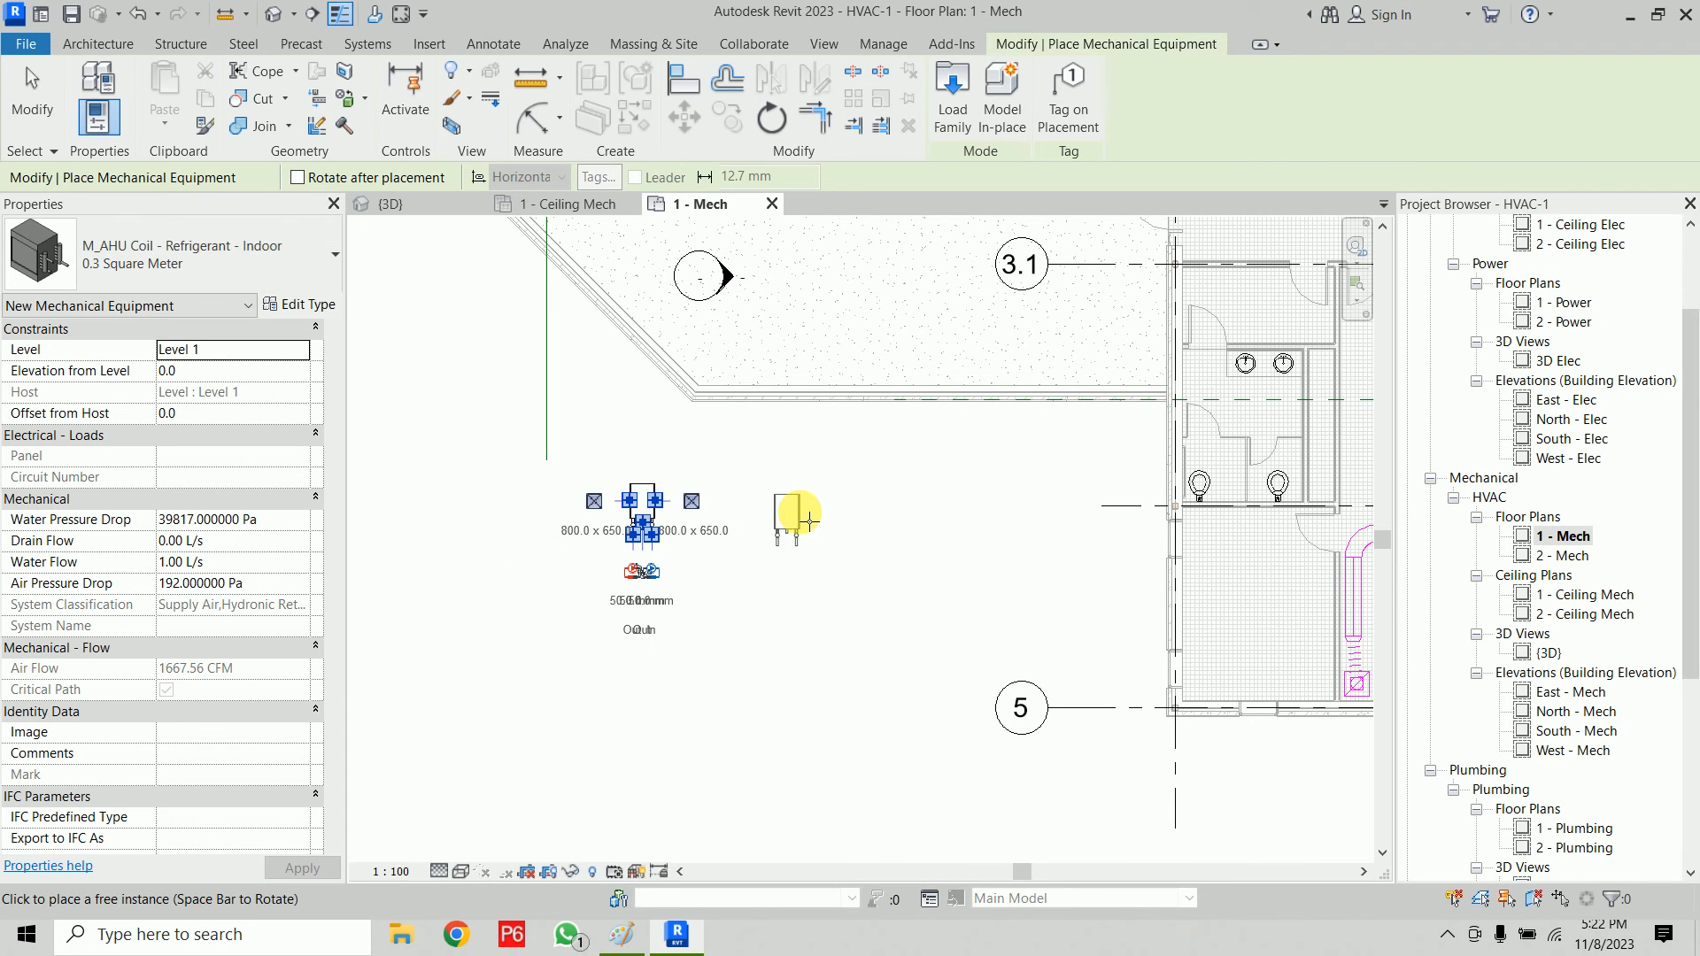
Step: Place an M_AHU Fan Module - Rear Discharge Up, For 0.3 Square Meters of Coil, to the right of the refrigerant coil
left_click(222, 257)
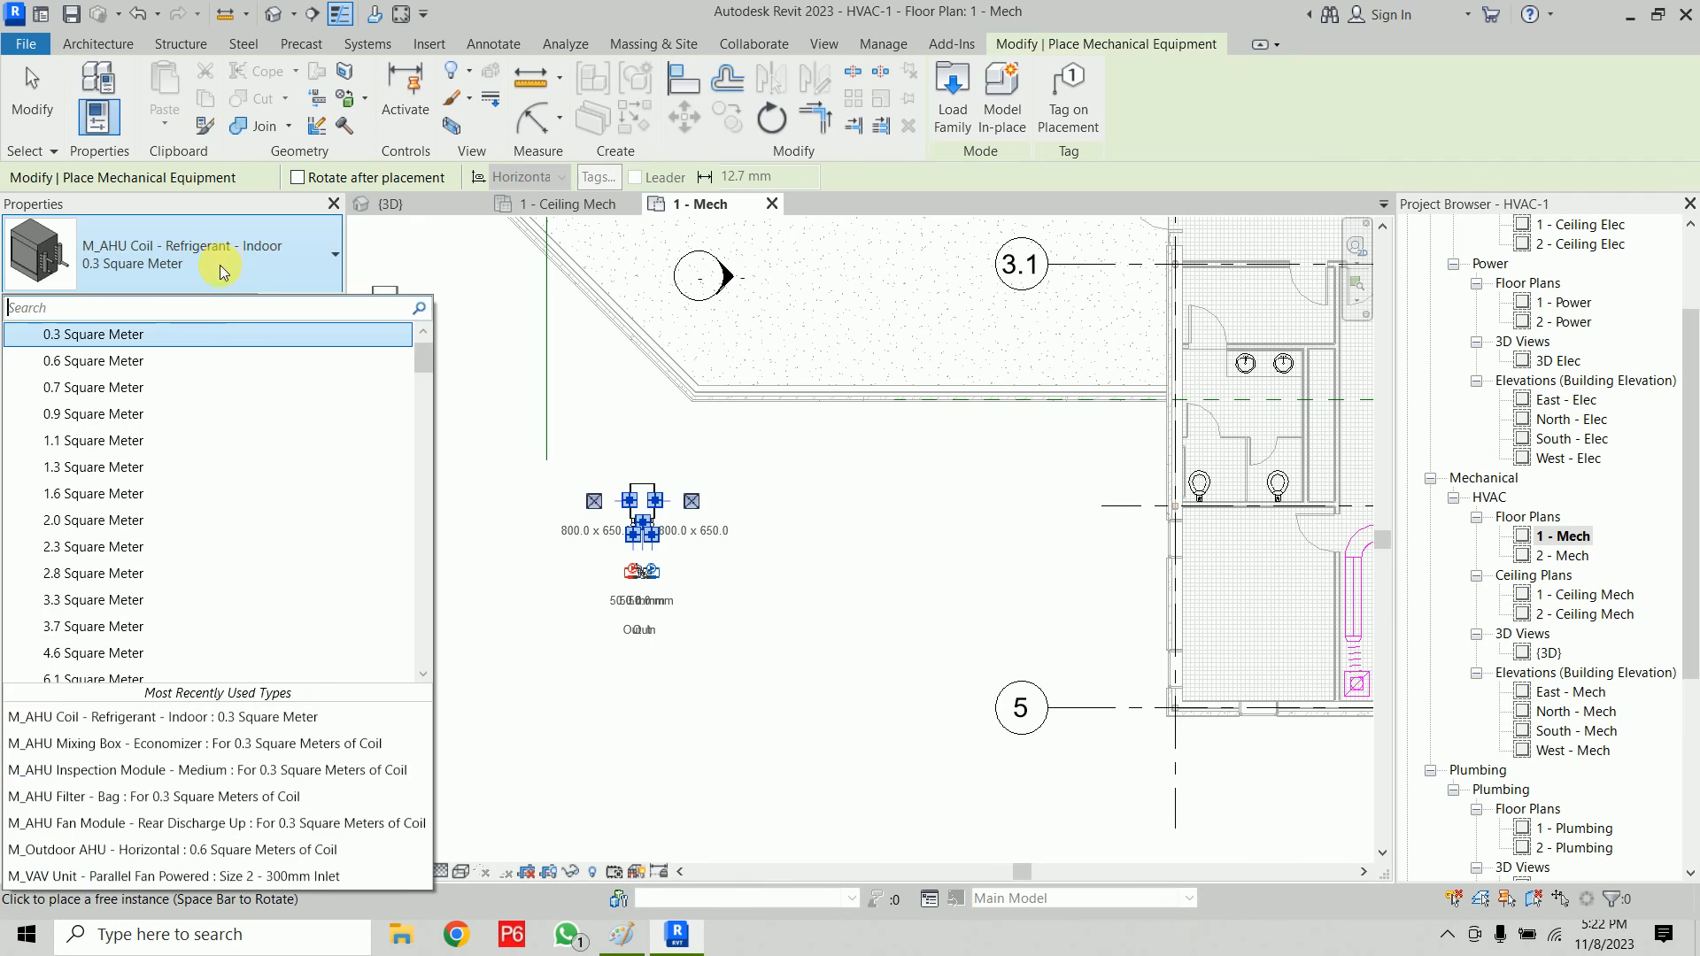
scroll(186, 439, "down", 6)
scroll(181, 416, "up", 2)
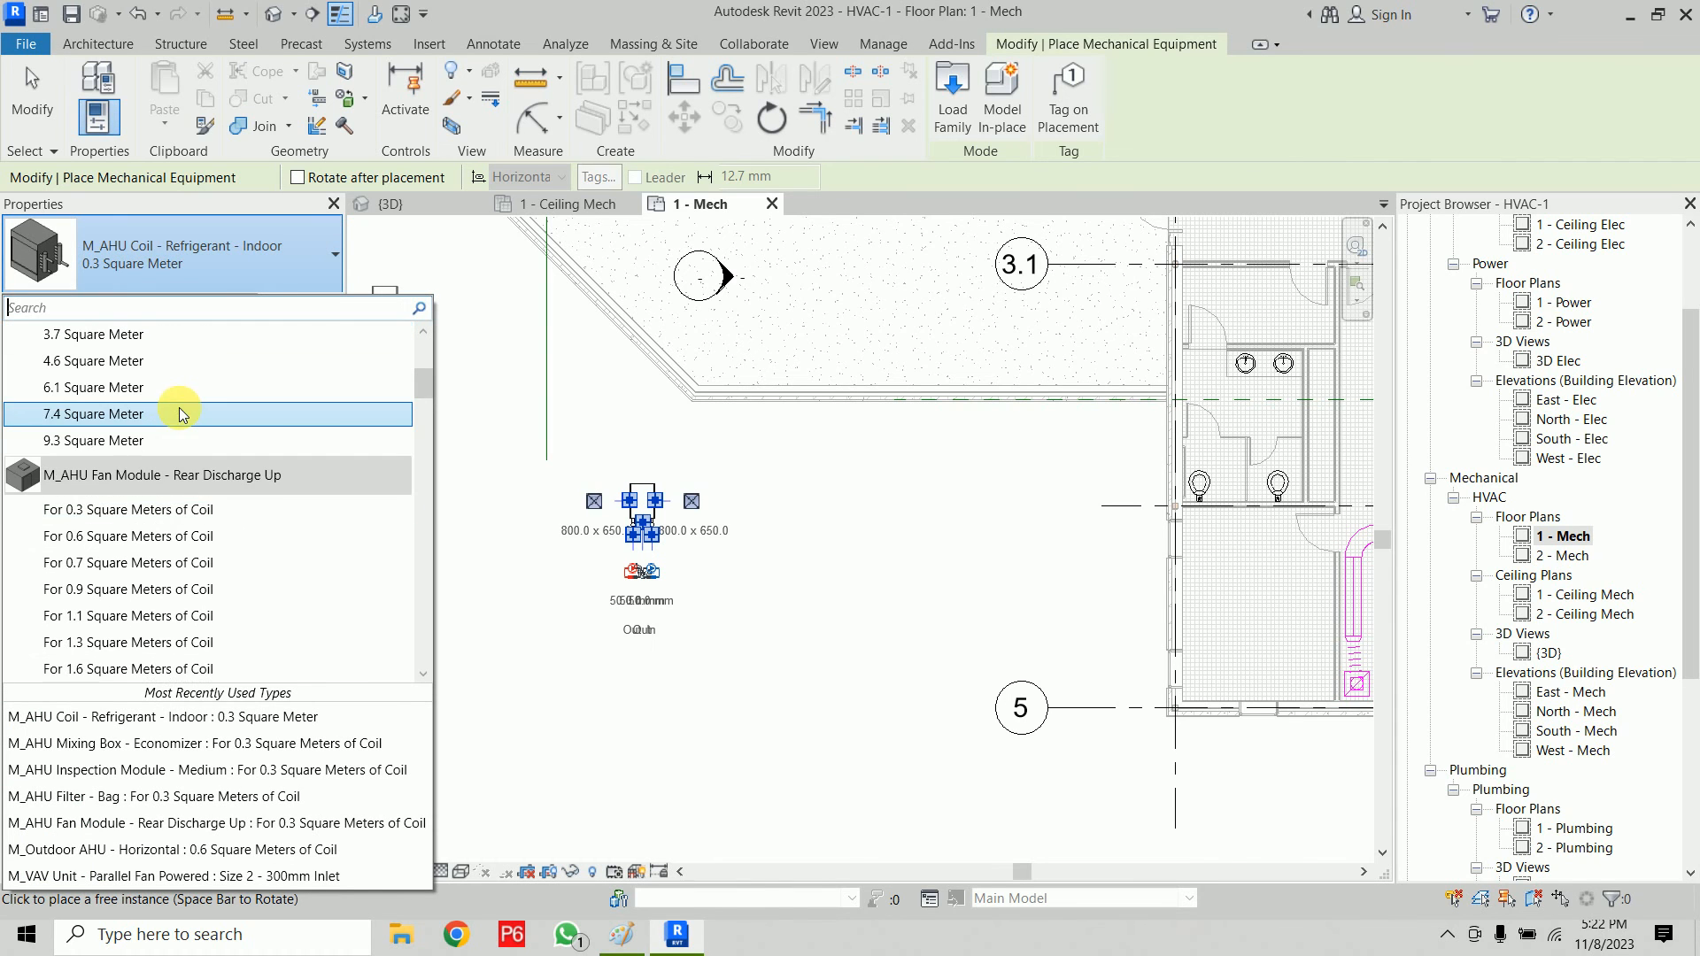
left_click(210, 517)
scroll(759, 529, "up", 2)
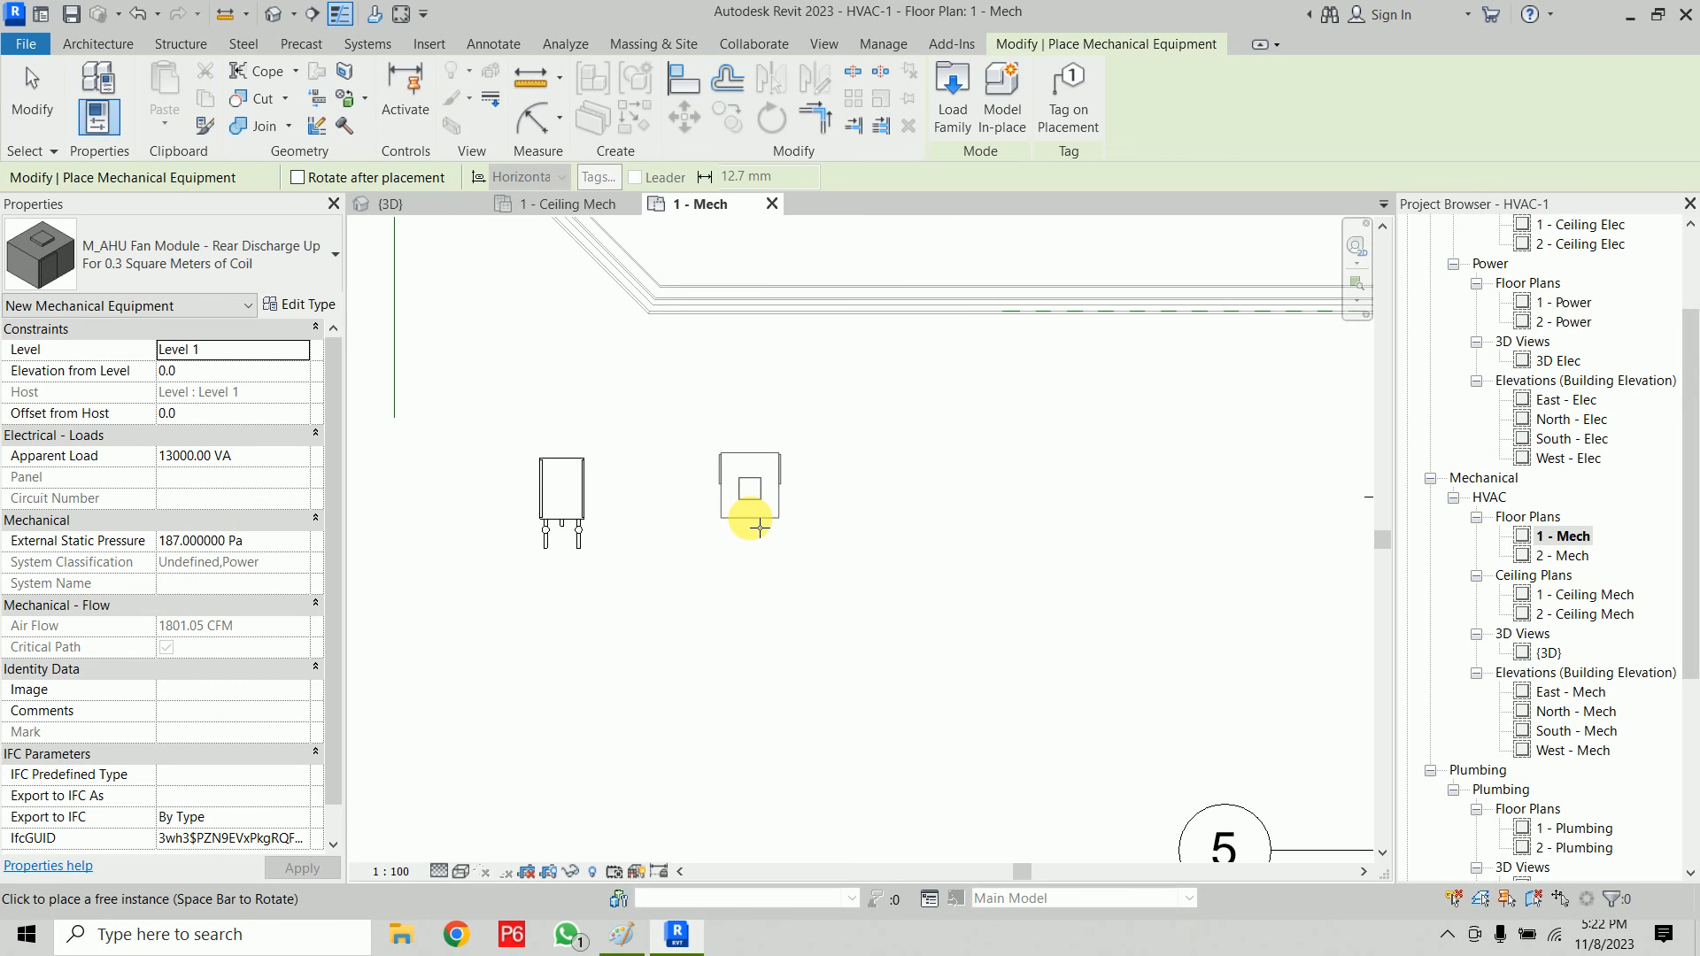
left_click(755, 531)
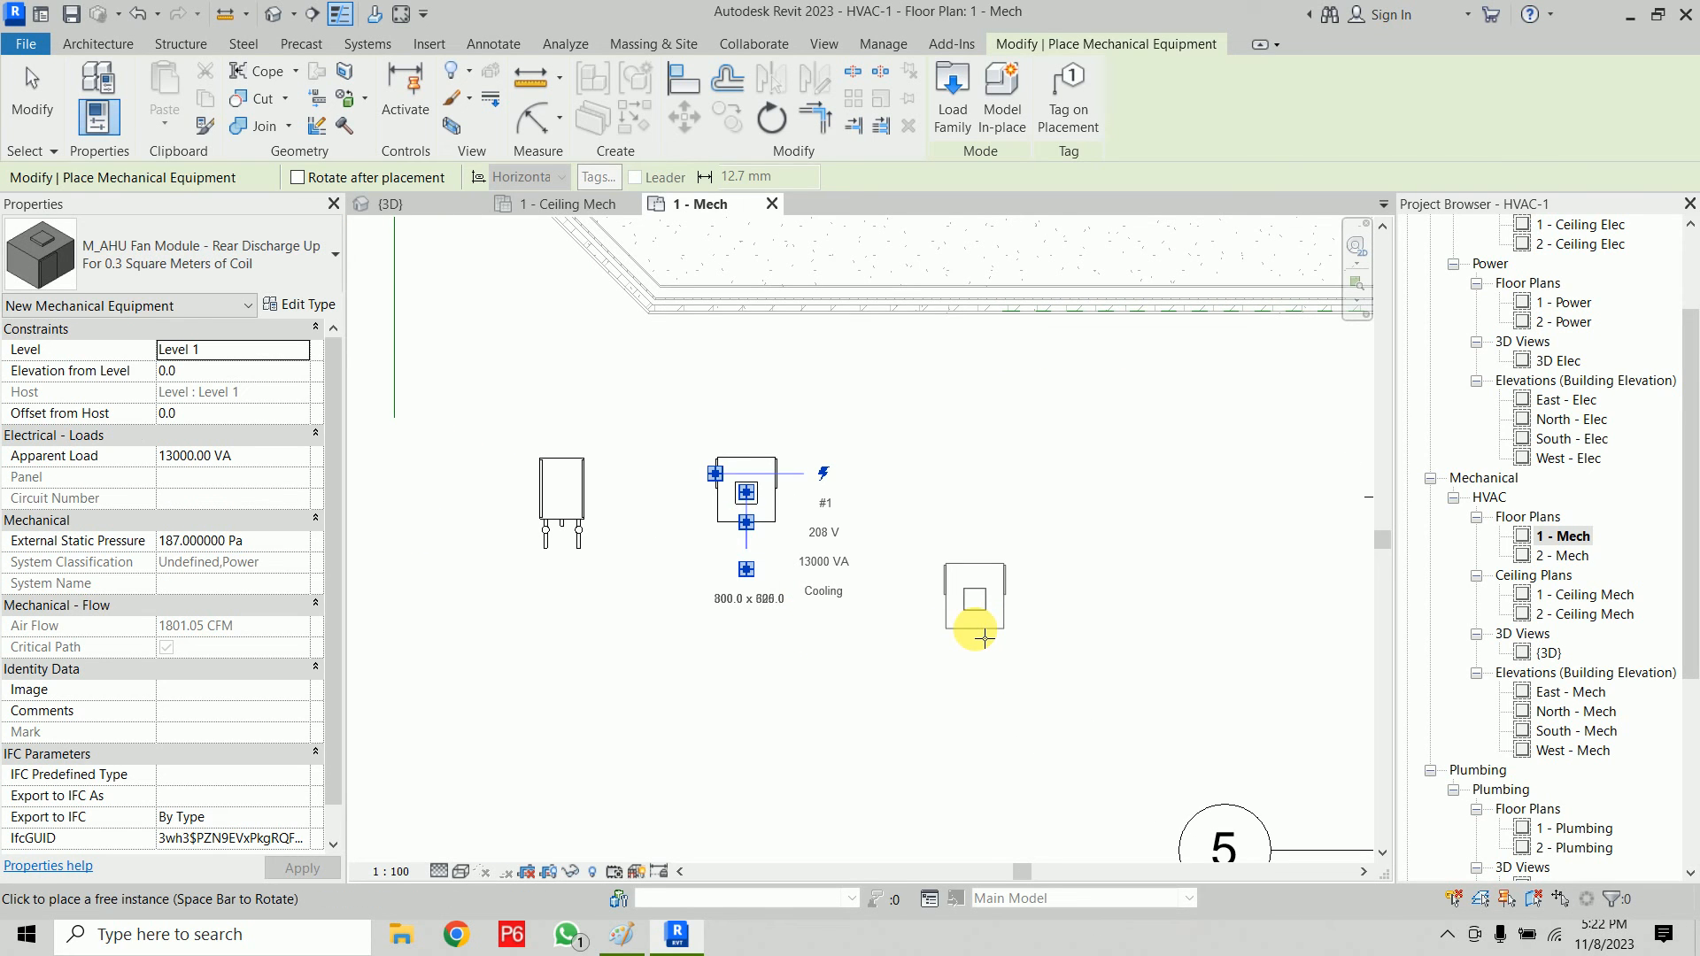
Step: Place an M_AHU Filter - Bag, For 0.3 Square Meters of Coil, to the left of the refrigerant coil, in line with the fan module
scroll(985, 637, "down", 2)
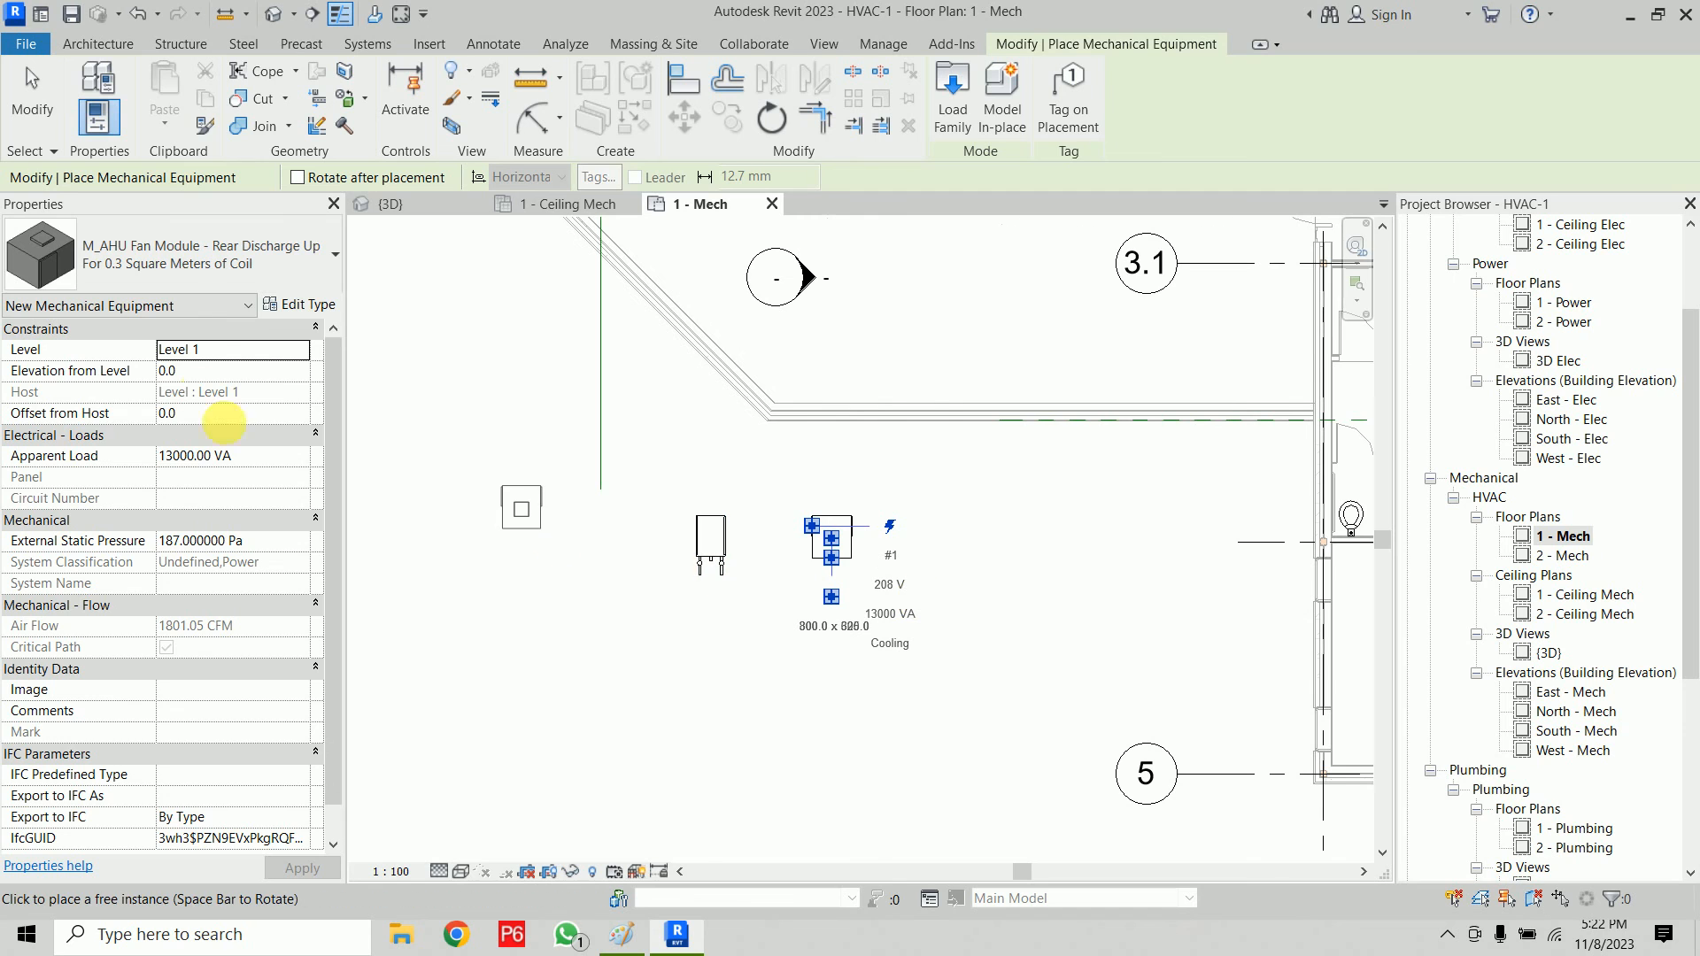
left_click(190, 258)
scroll(215, 437, "up", 6)
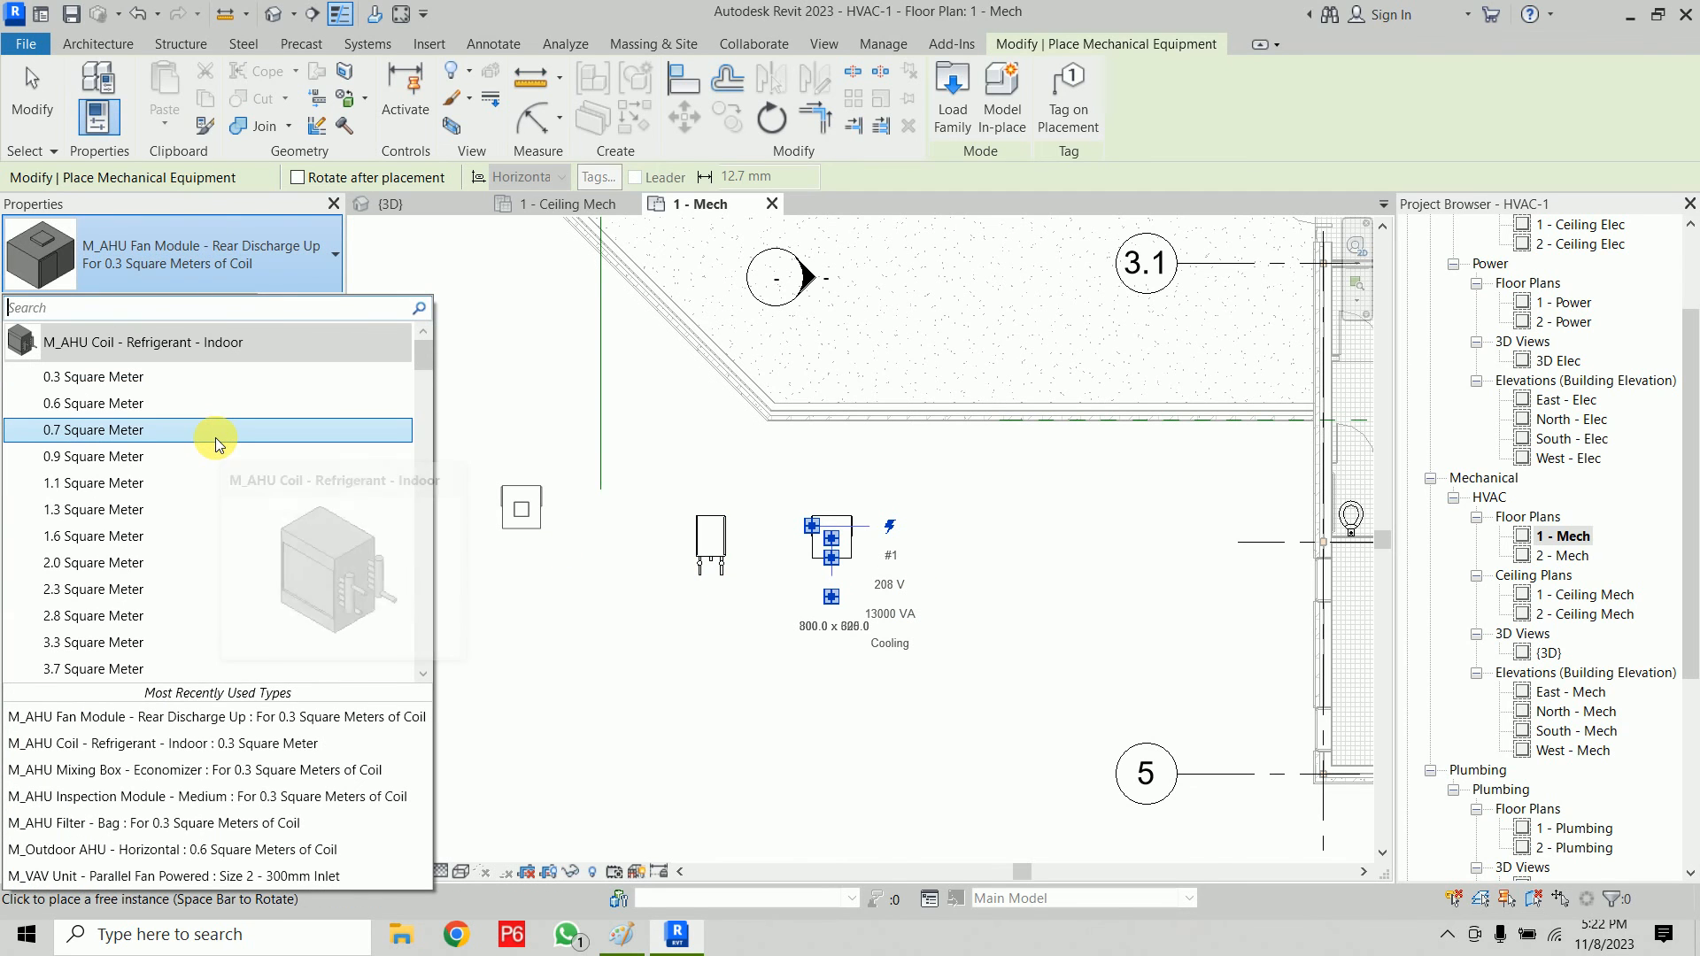
scroll(205, 430, "down", 5)
scroll(206, 430, "down", 7)
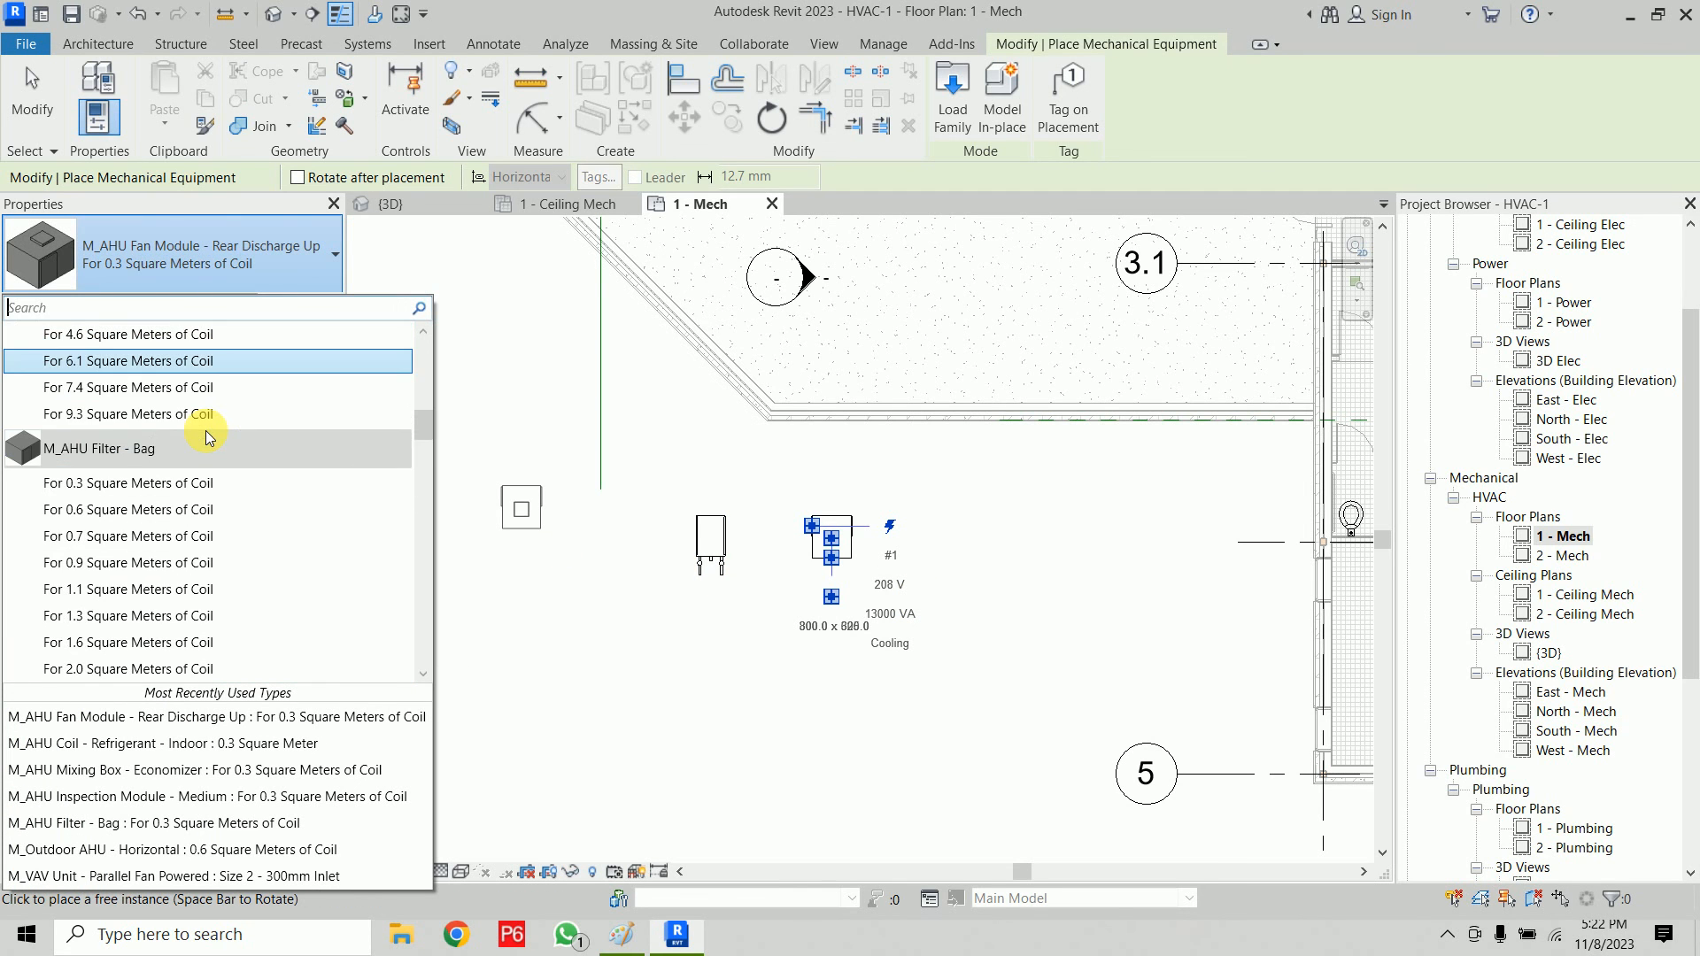
scroll(220, 374, "up", 1)
scroll(212, 425, "up", 1)
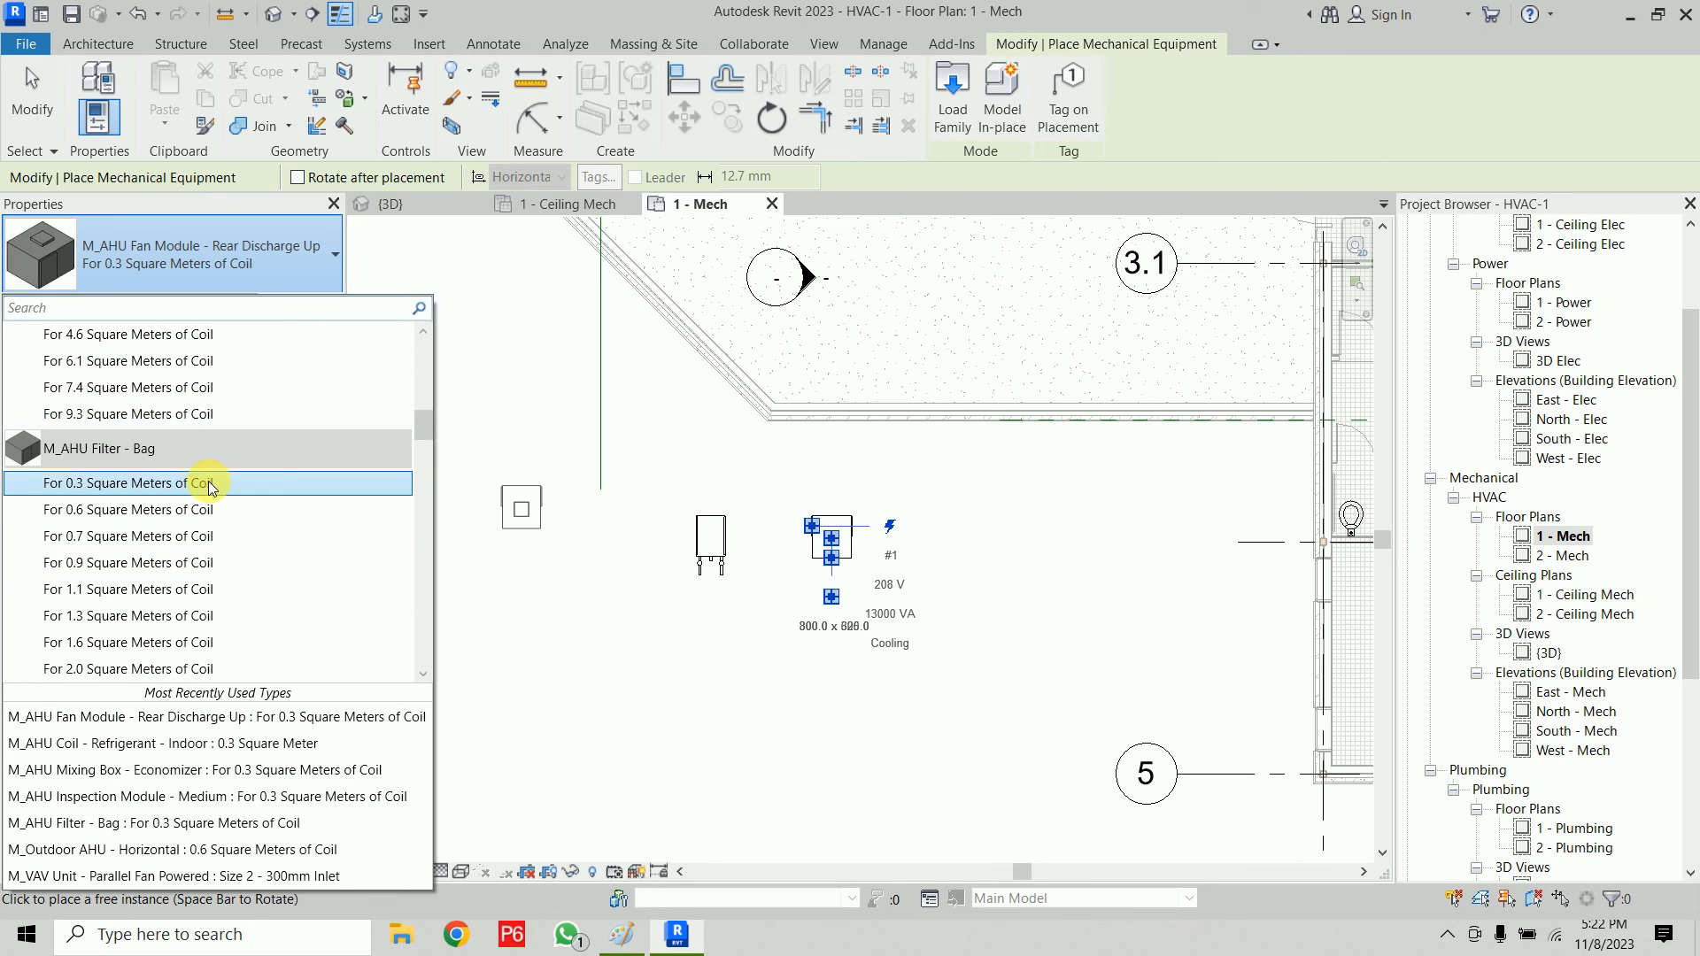
left_click(197, 483)
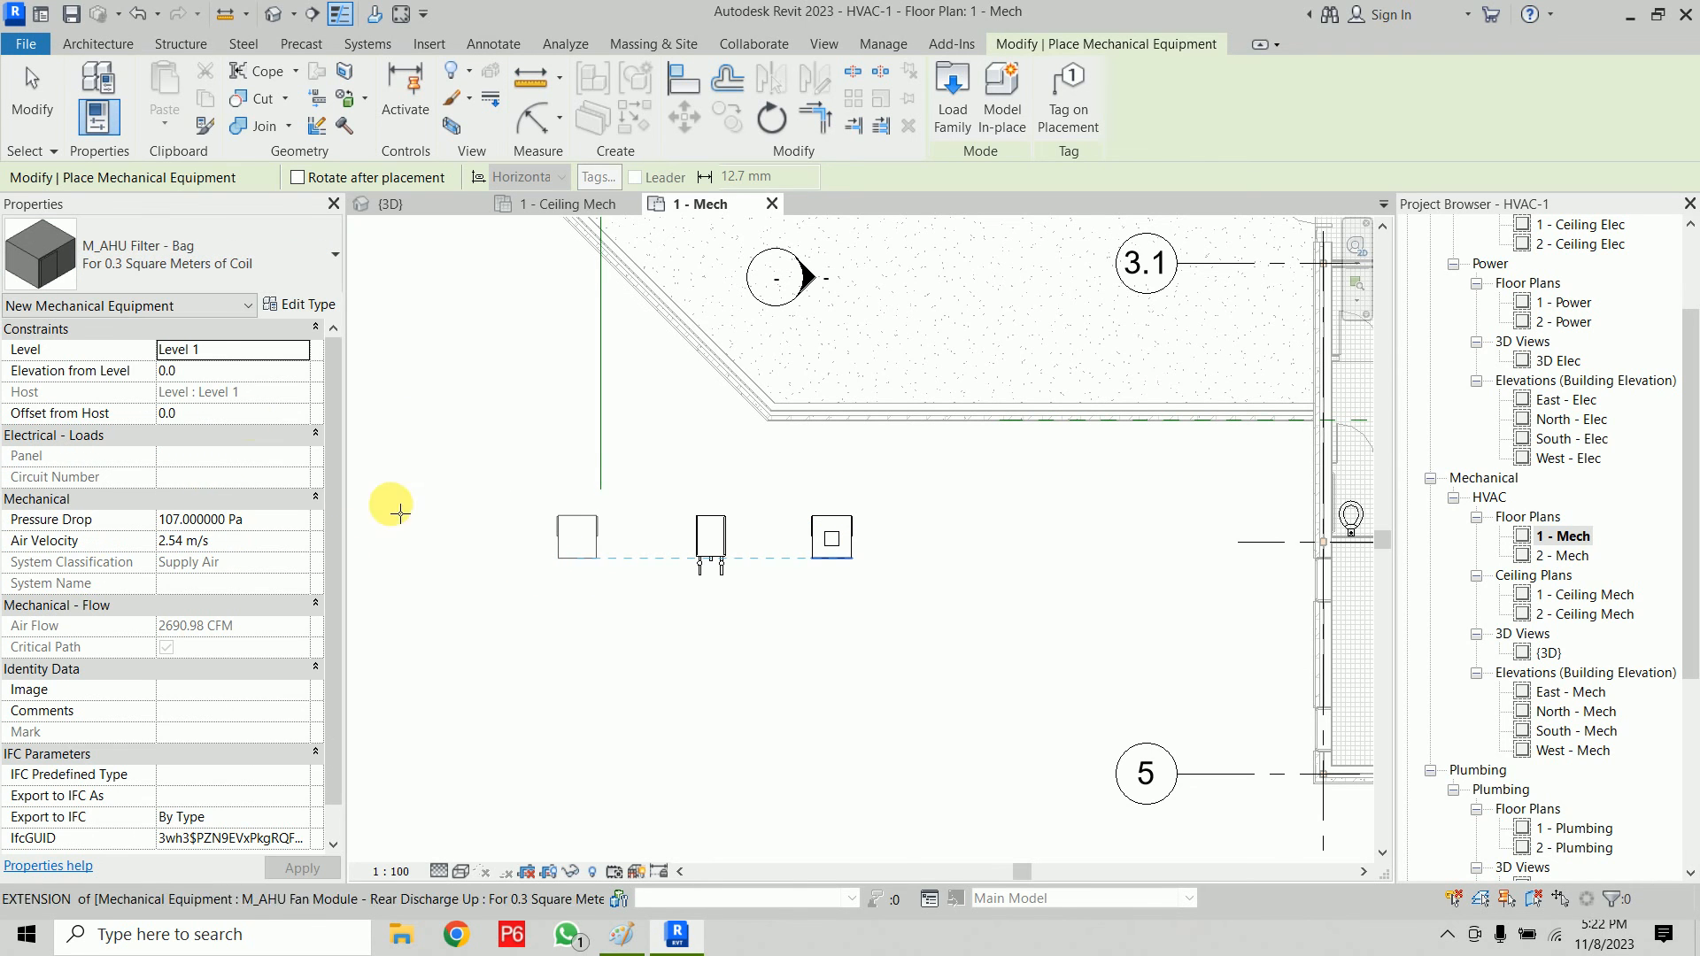
left_click(577, 535)
Step: Place an M_AHU Inspection Module - Medium, For 0.3 Square Meters of Coil, rotated 90 degrees, to the left of the bag filter
left_click(177, 257)
scroll(166, 451, "down", 3)
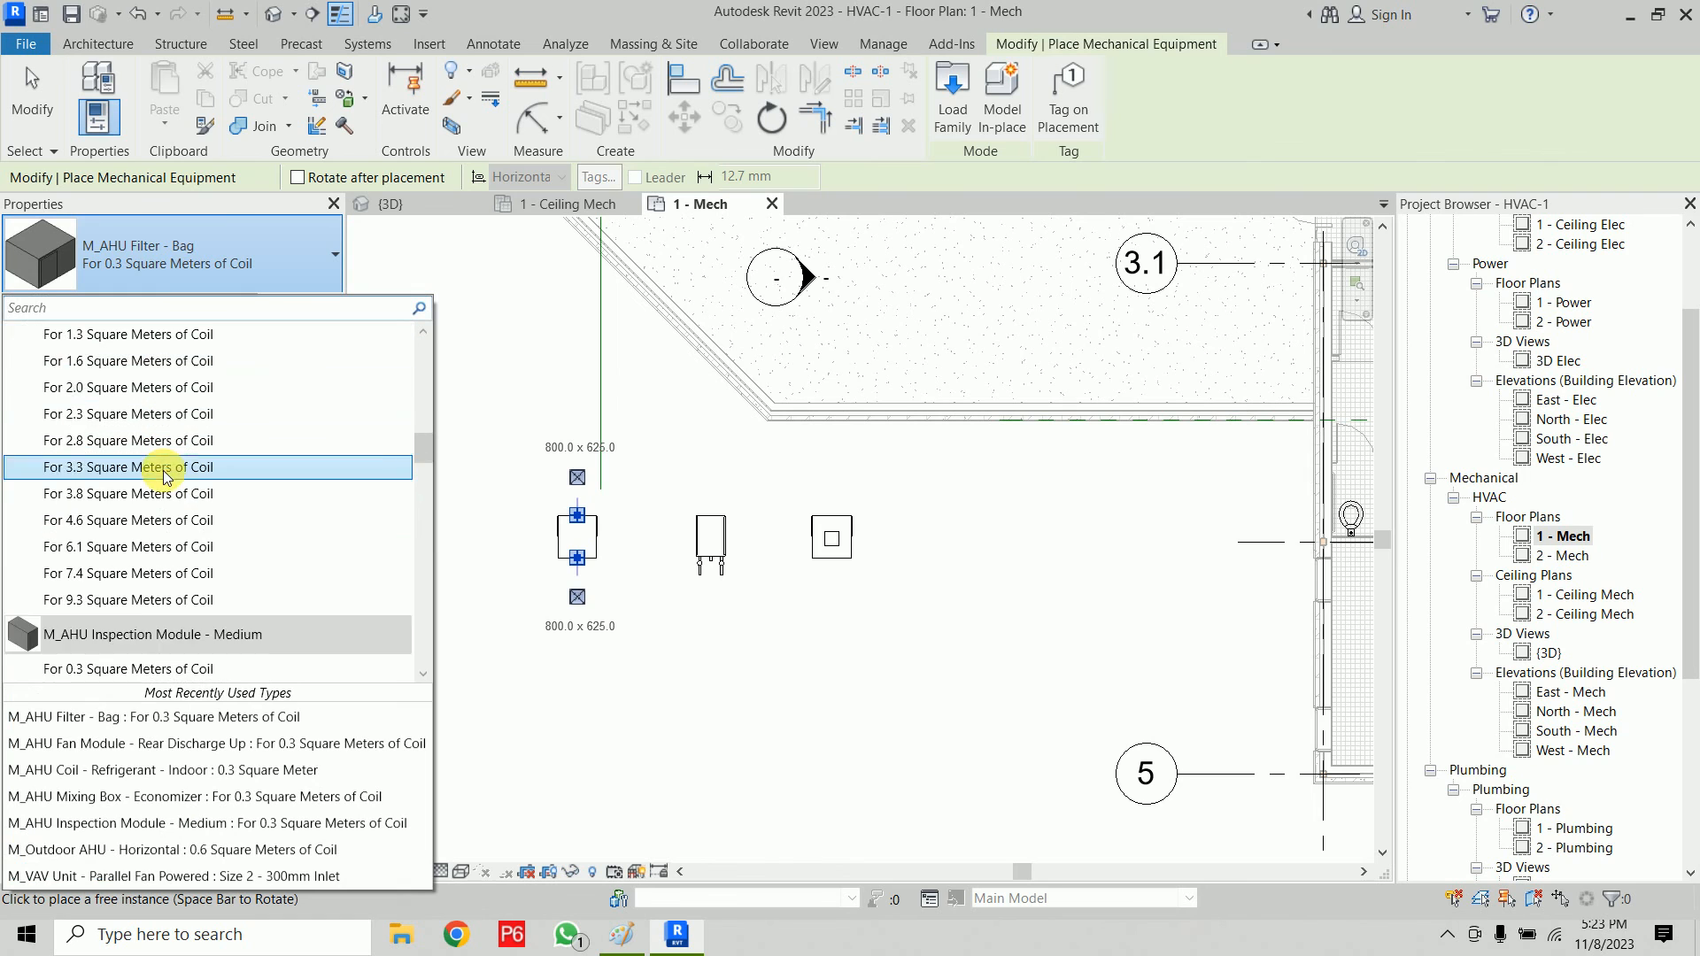
scroll(166, 478, "down", 2)
left_click(160, 505)
middle_click_drag(590, 539, 714, 544)
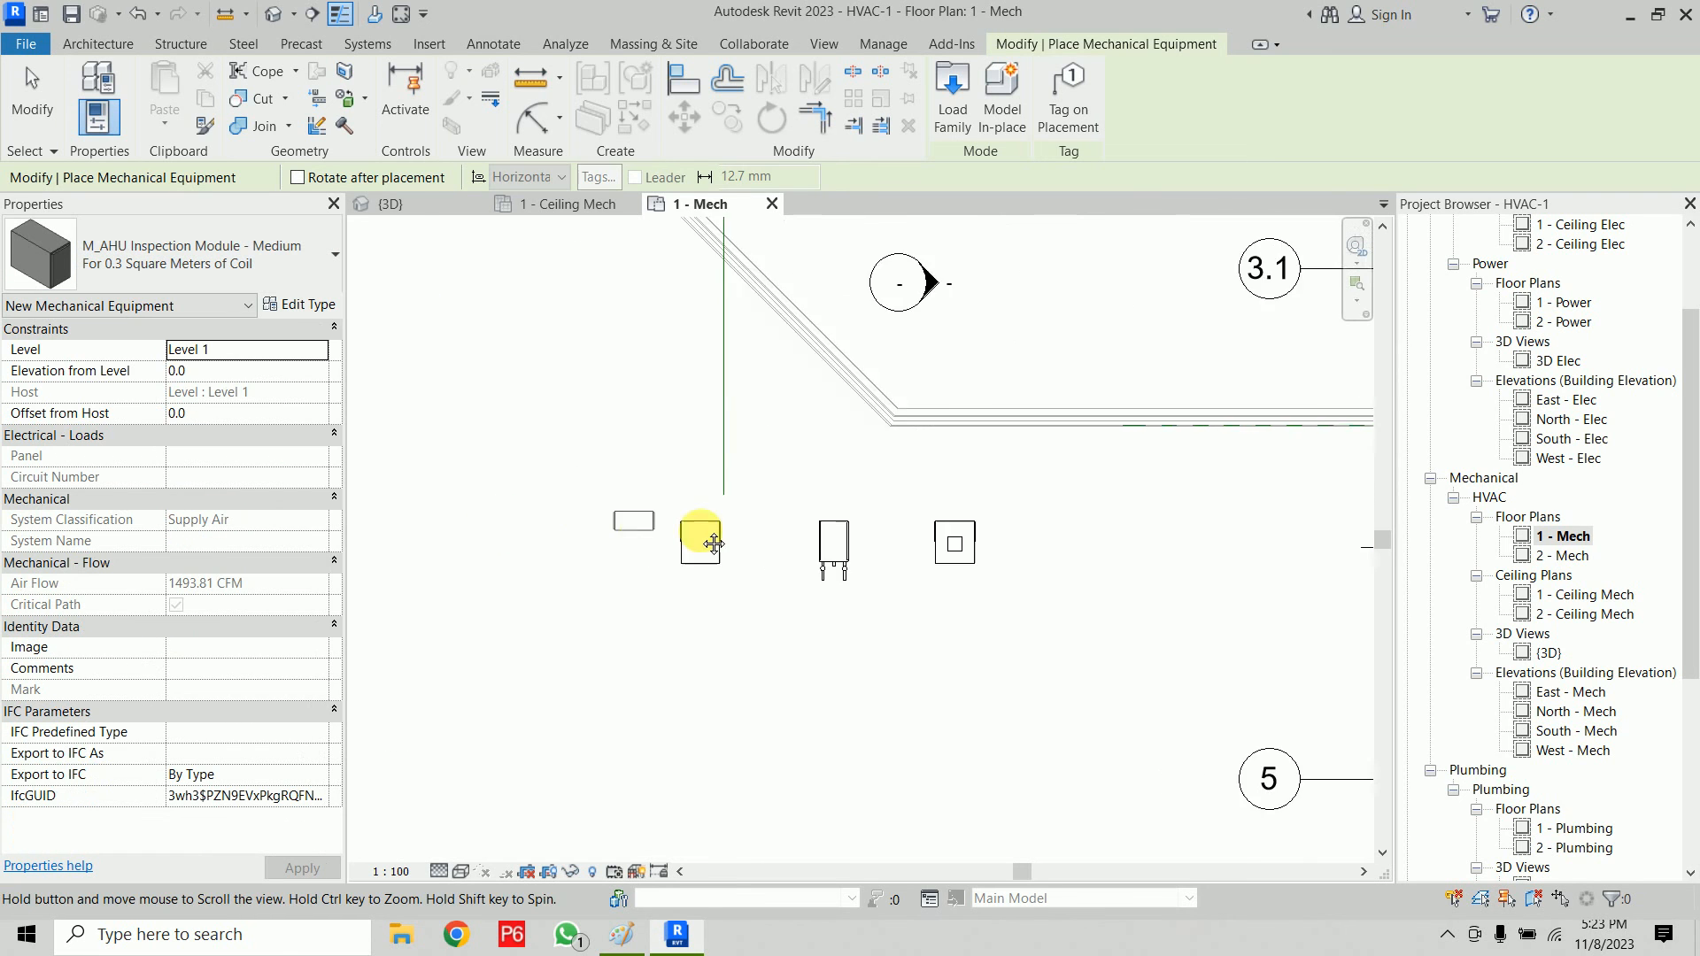
left_click(709, 542)
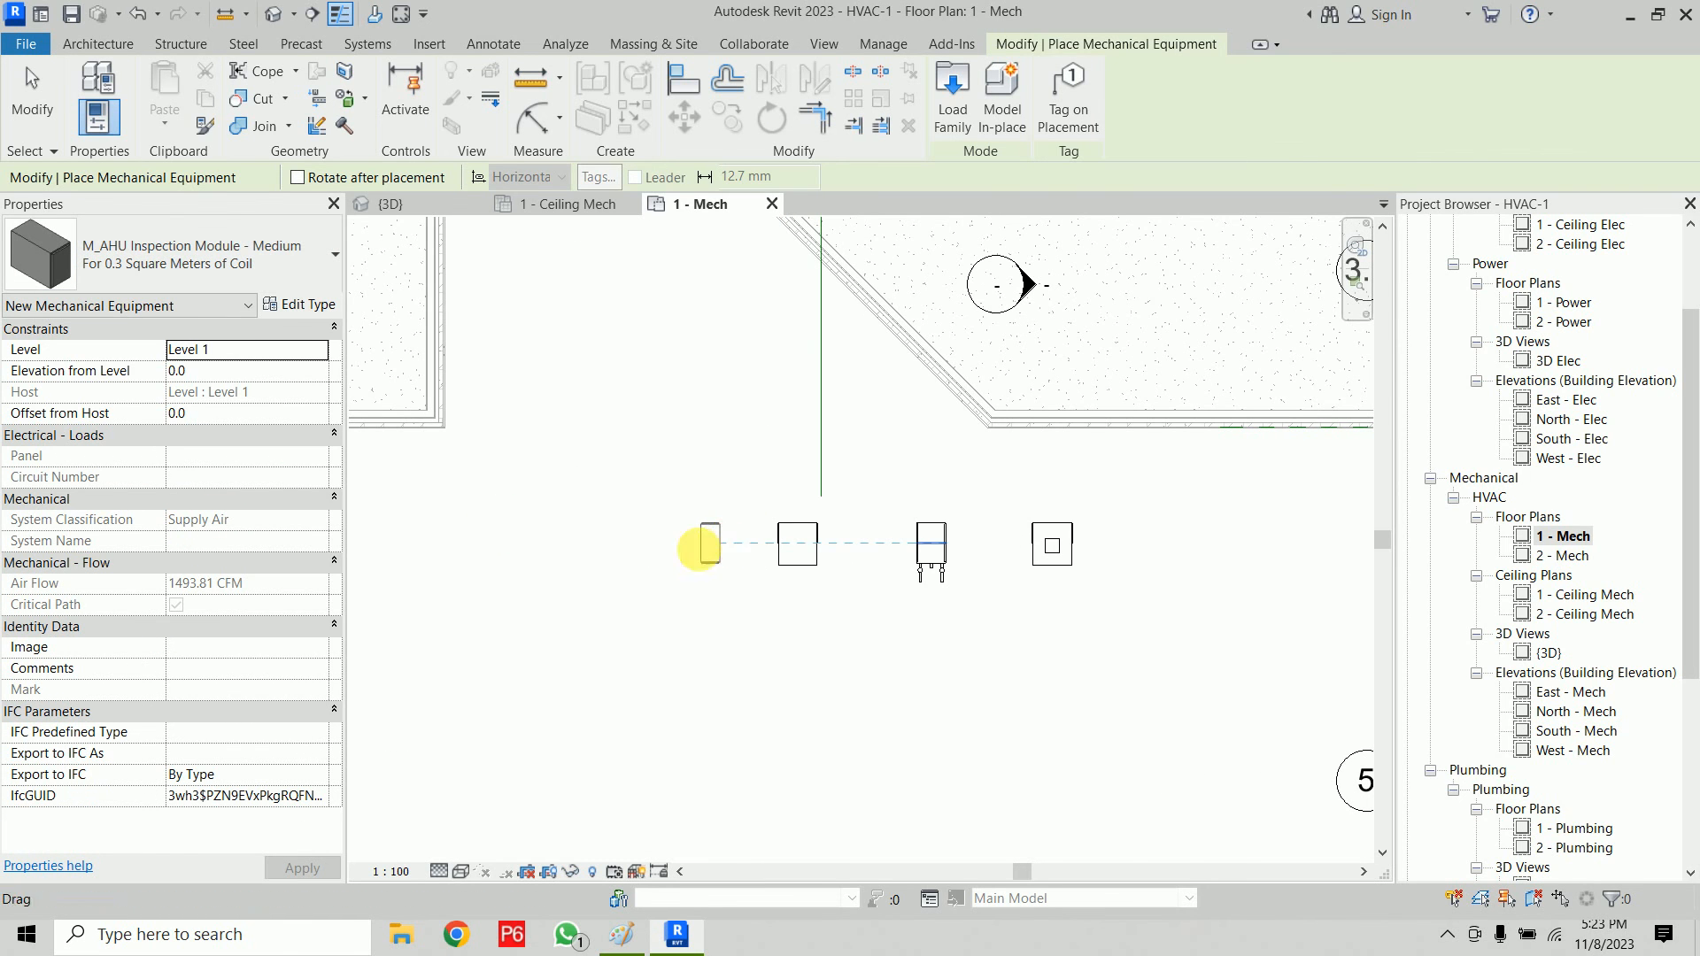
Step: Place an M_AHU Mixing Box - Economizer, For 0.3 Square Meters of Coil, to the left of the inspection module, and end the placement
left_click(277, 273)
scroll(208, 509, "down", 3)
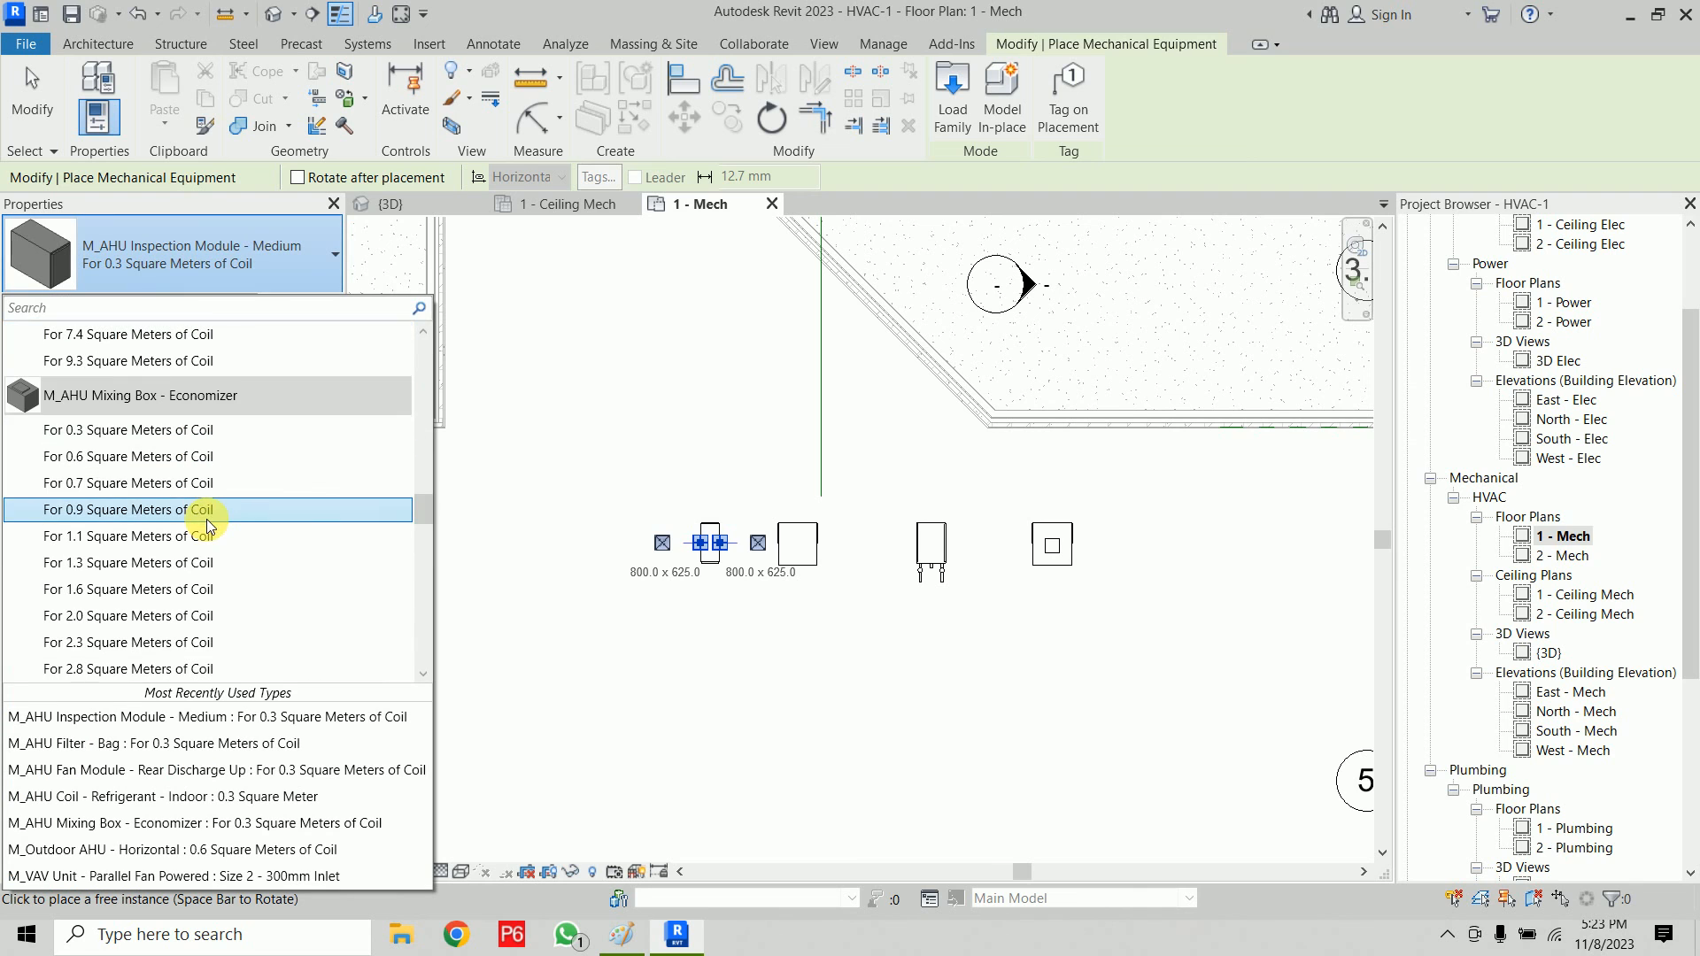
left_click(190, 429)
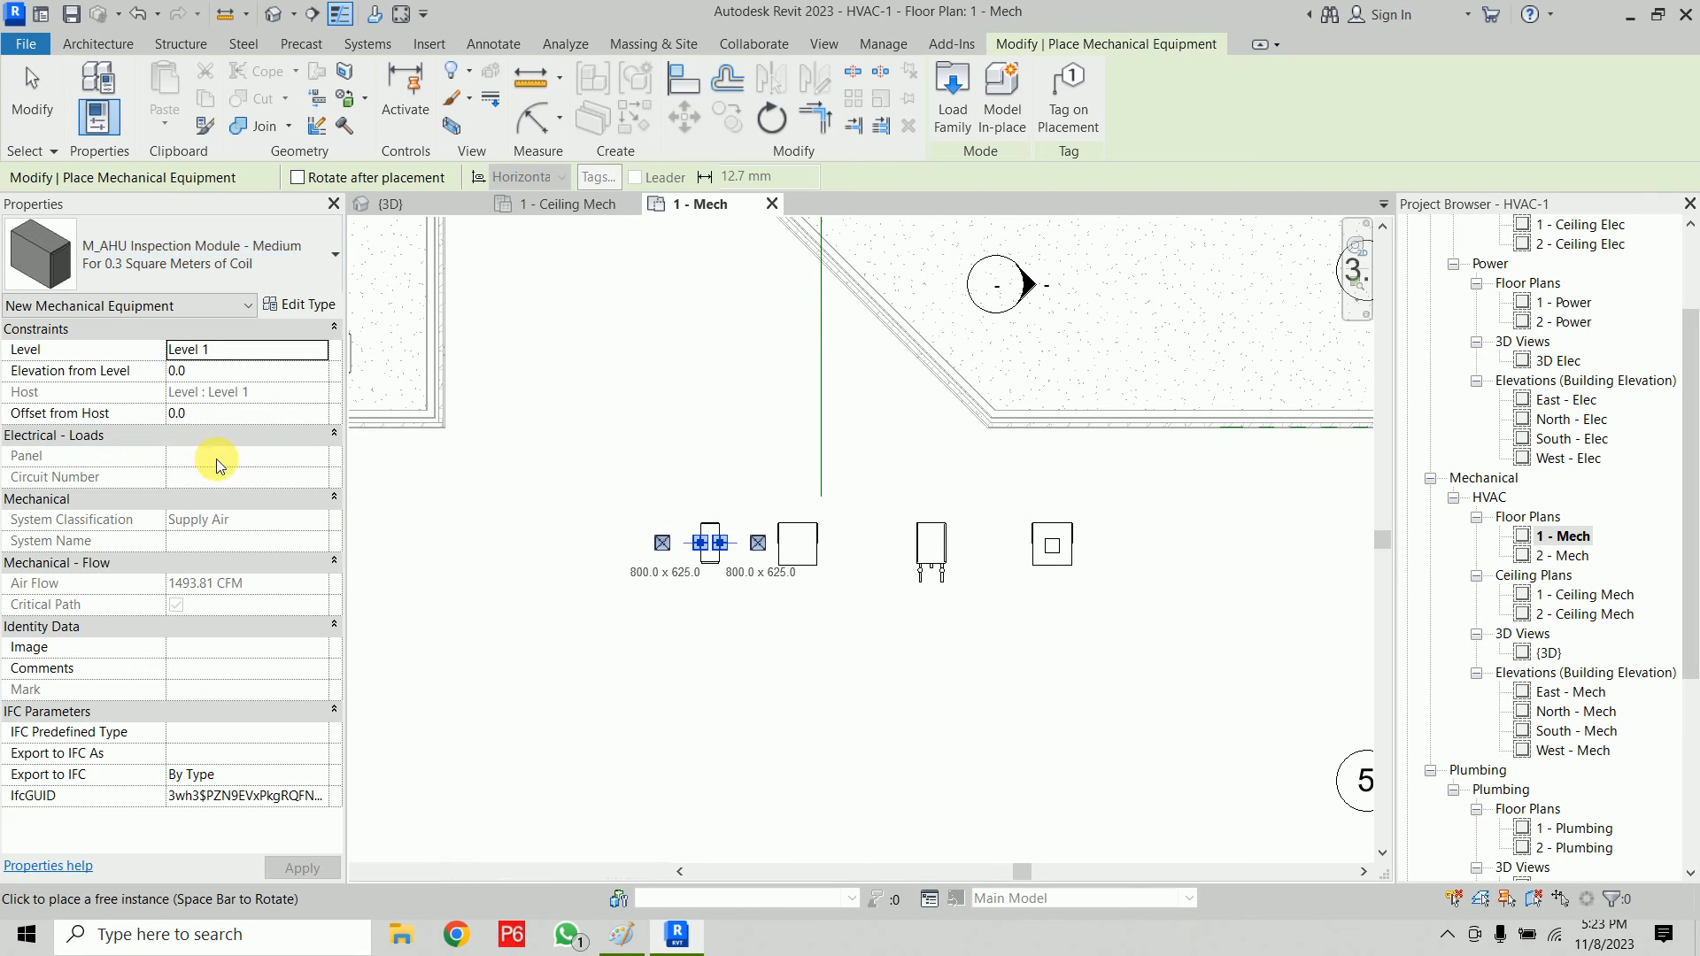
left_click(596, 562)
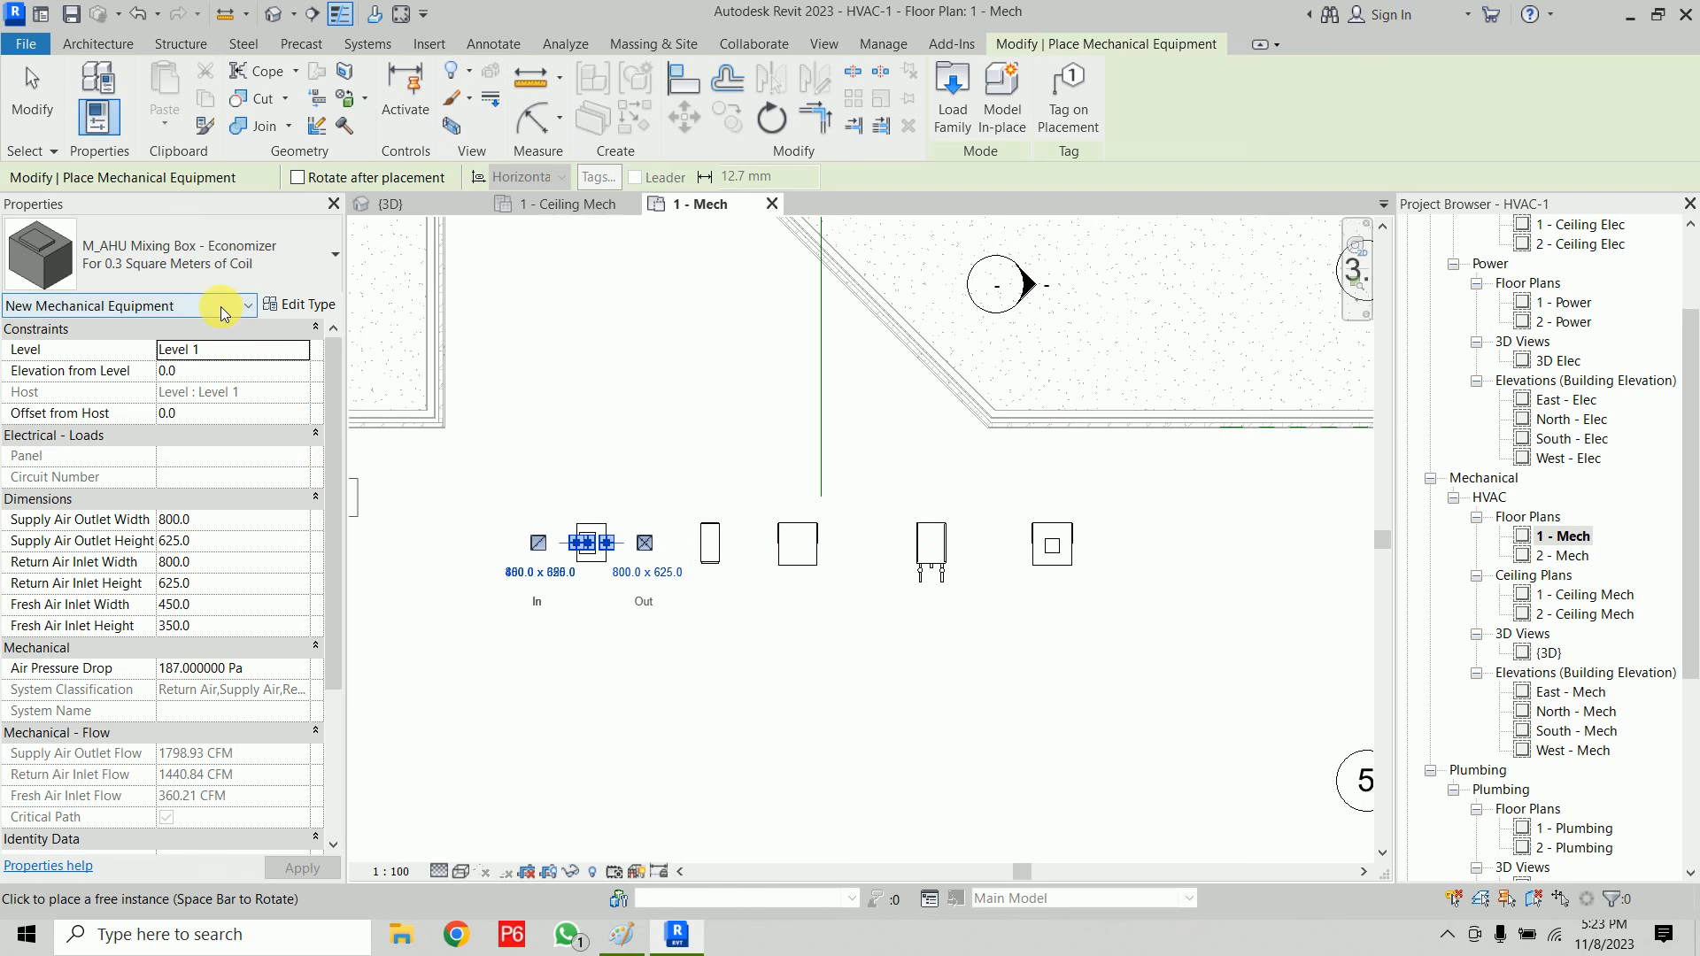
left_click(228, 271)
scroll(247, 541, "down", 5)
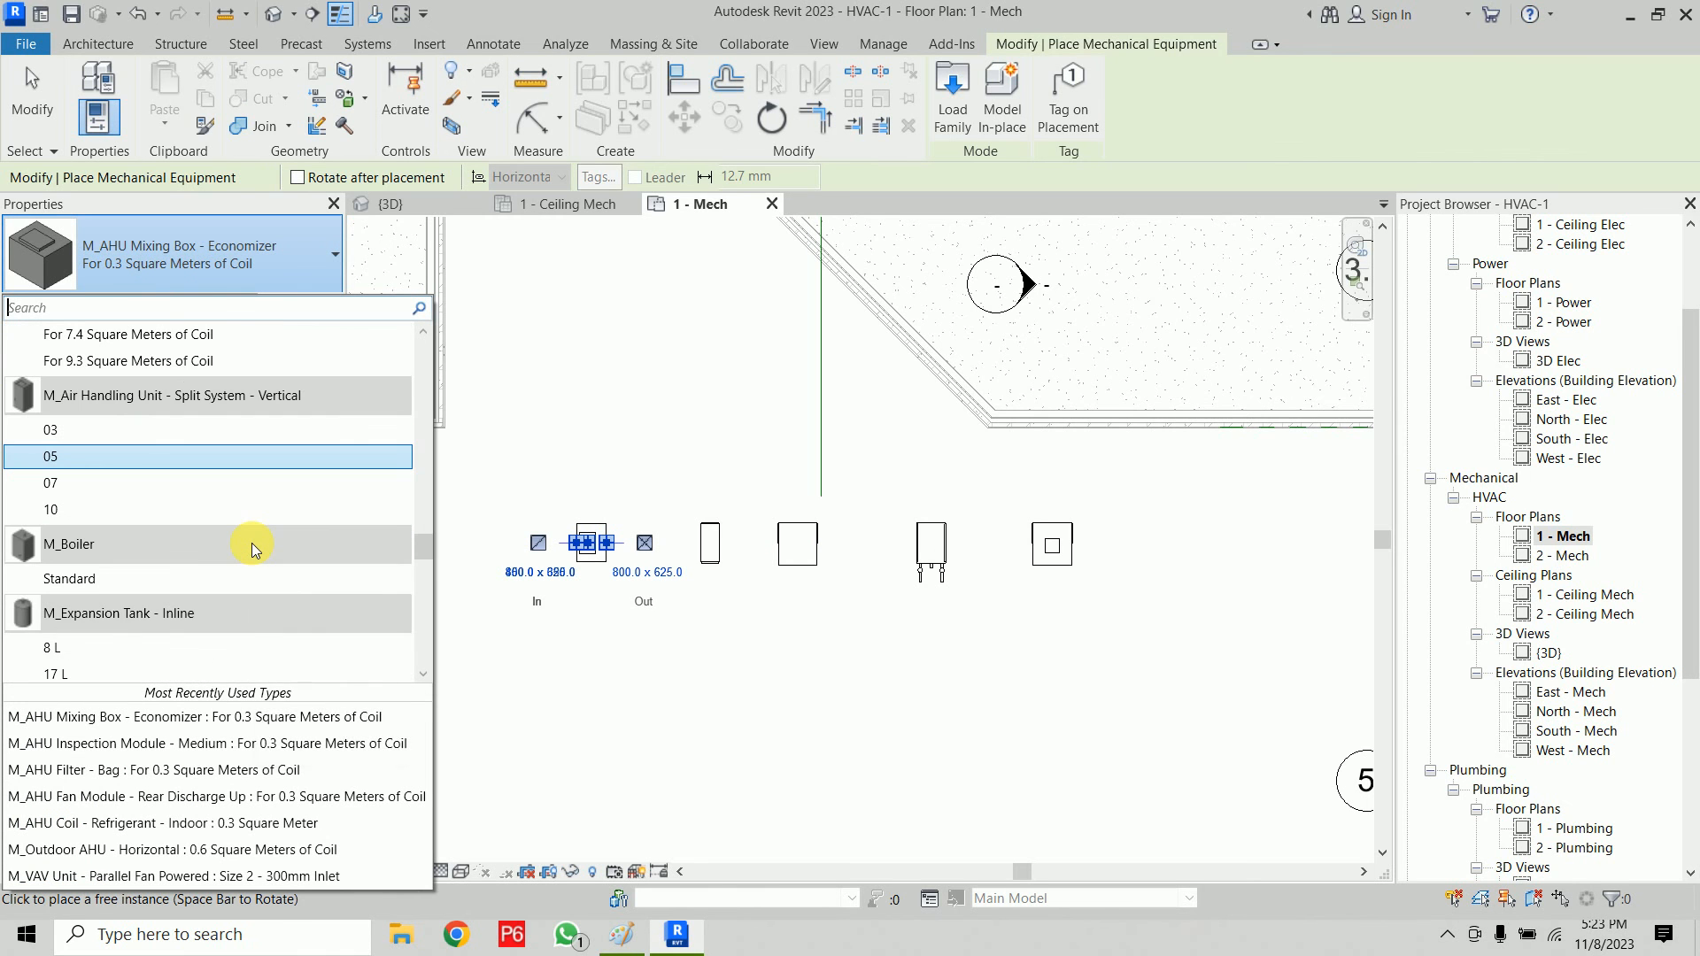
scroll(254, 549, "down", 10)
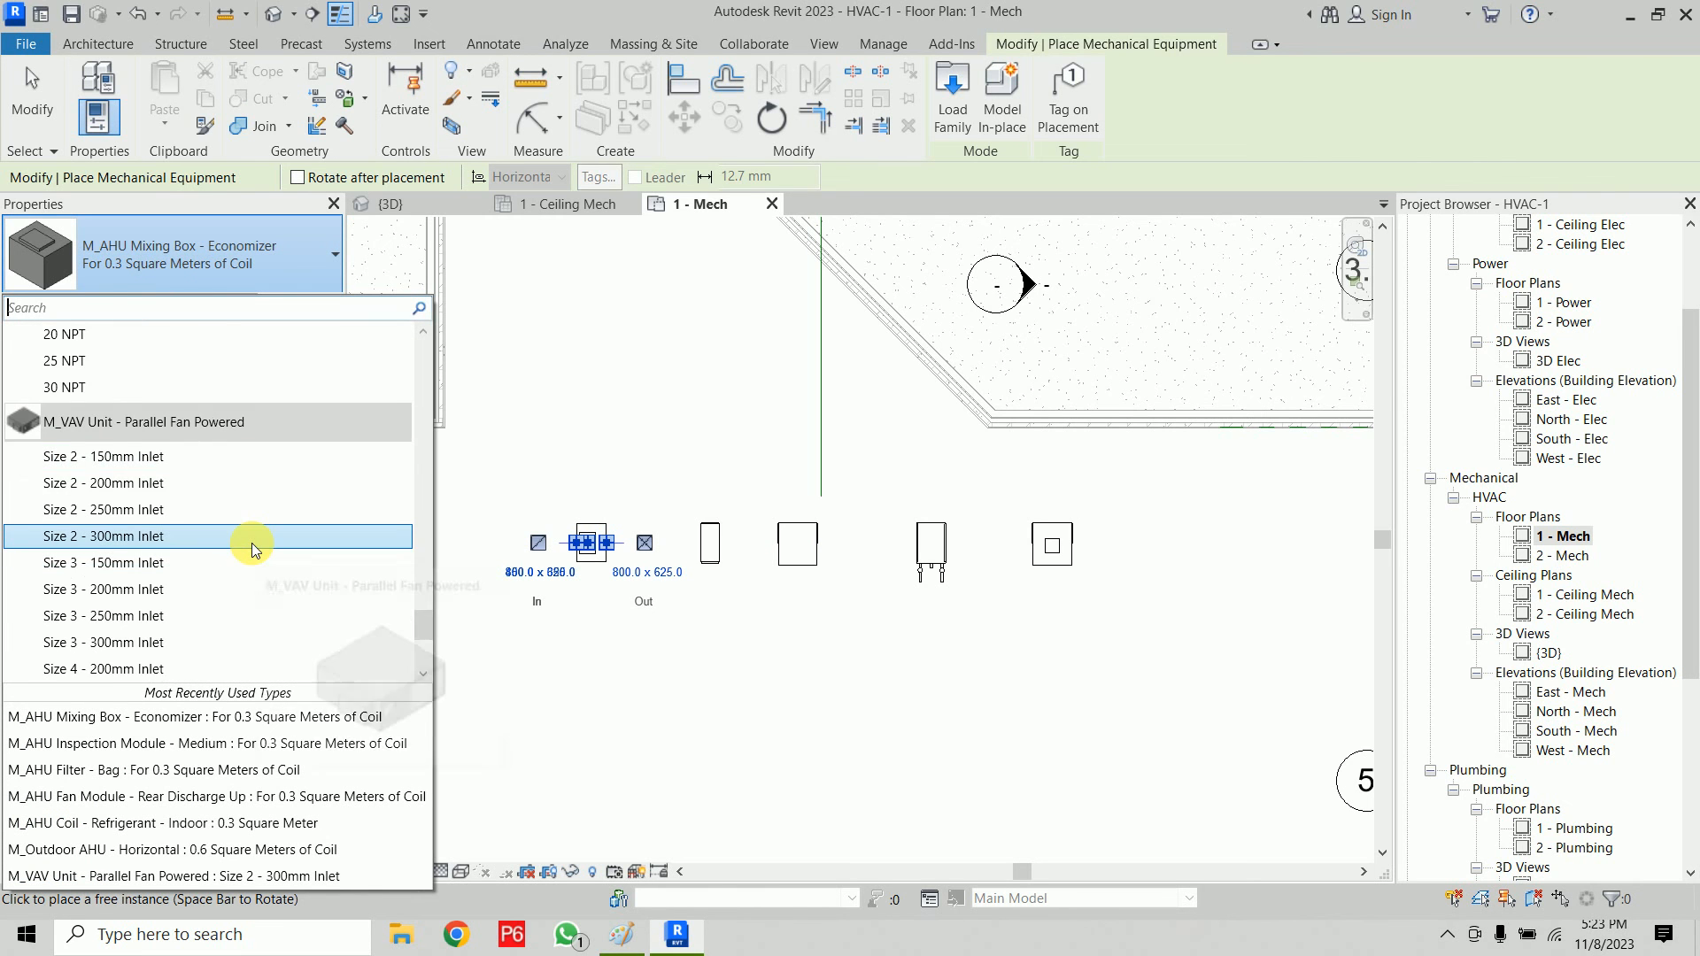
scroll(255, 549, "down", 4)
left_click(670, 602)
key("Escape")
key("Escape")
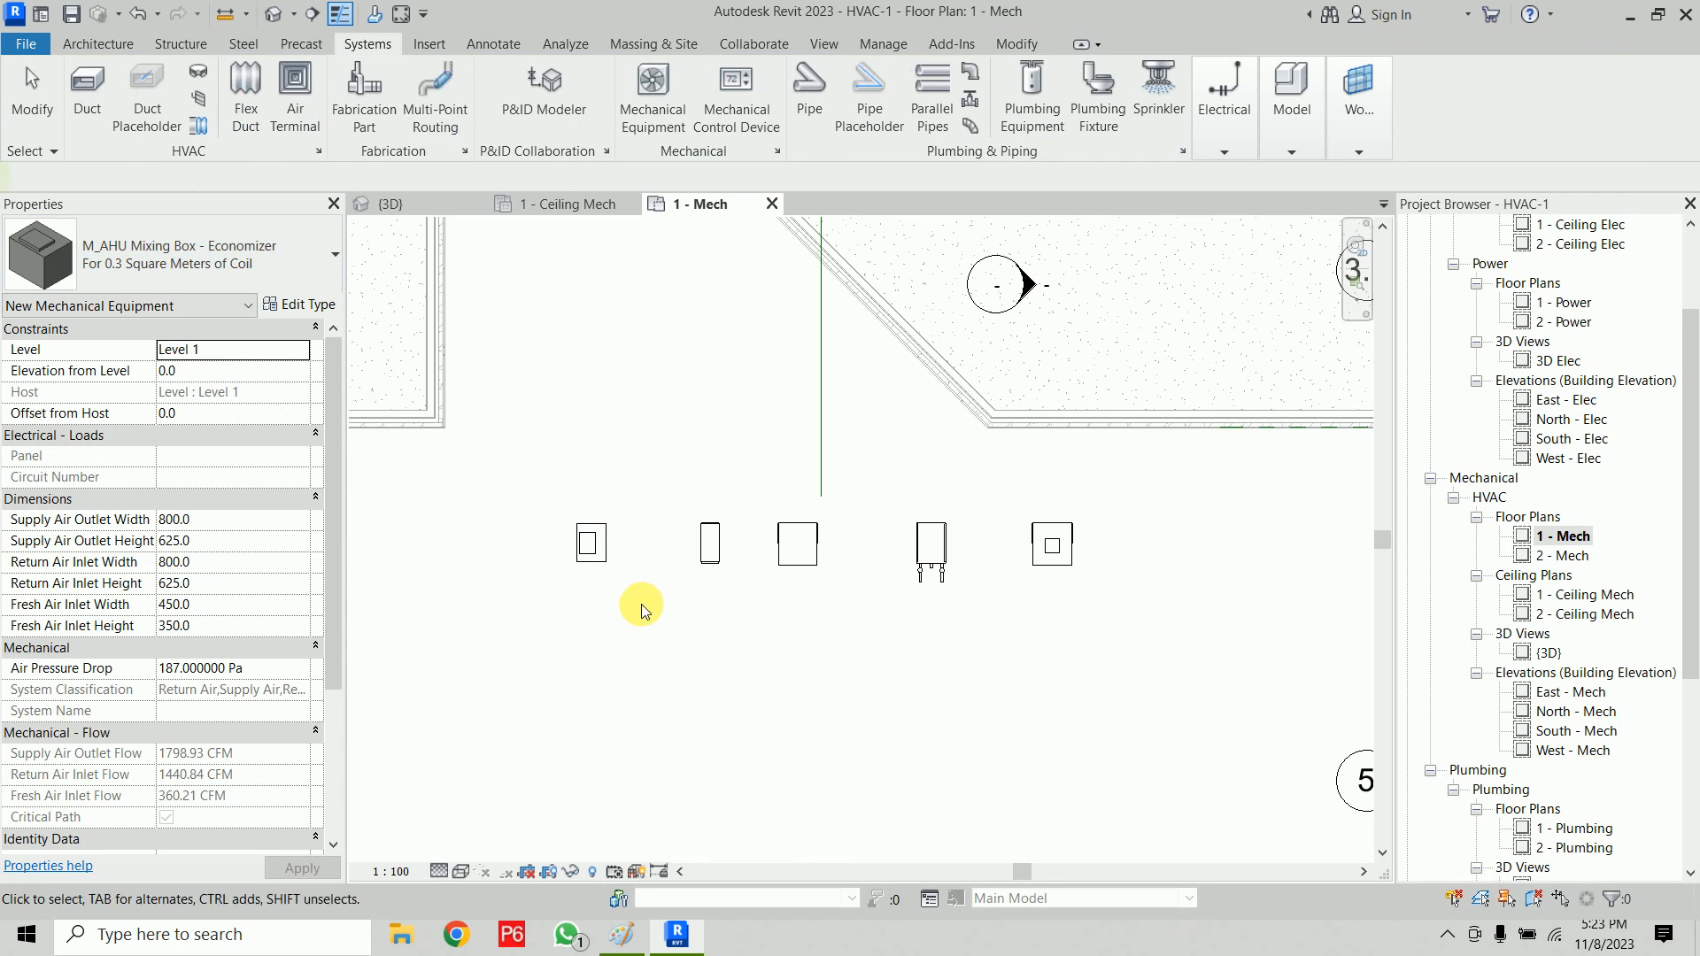
Step: Rotate the bag filter module 90 degrees so its duct connectors point along the row of AHU modules
scroll(641, 603, "up", 3)
left_click(767, 500)
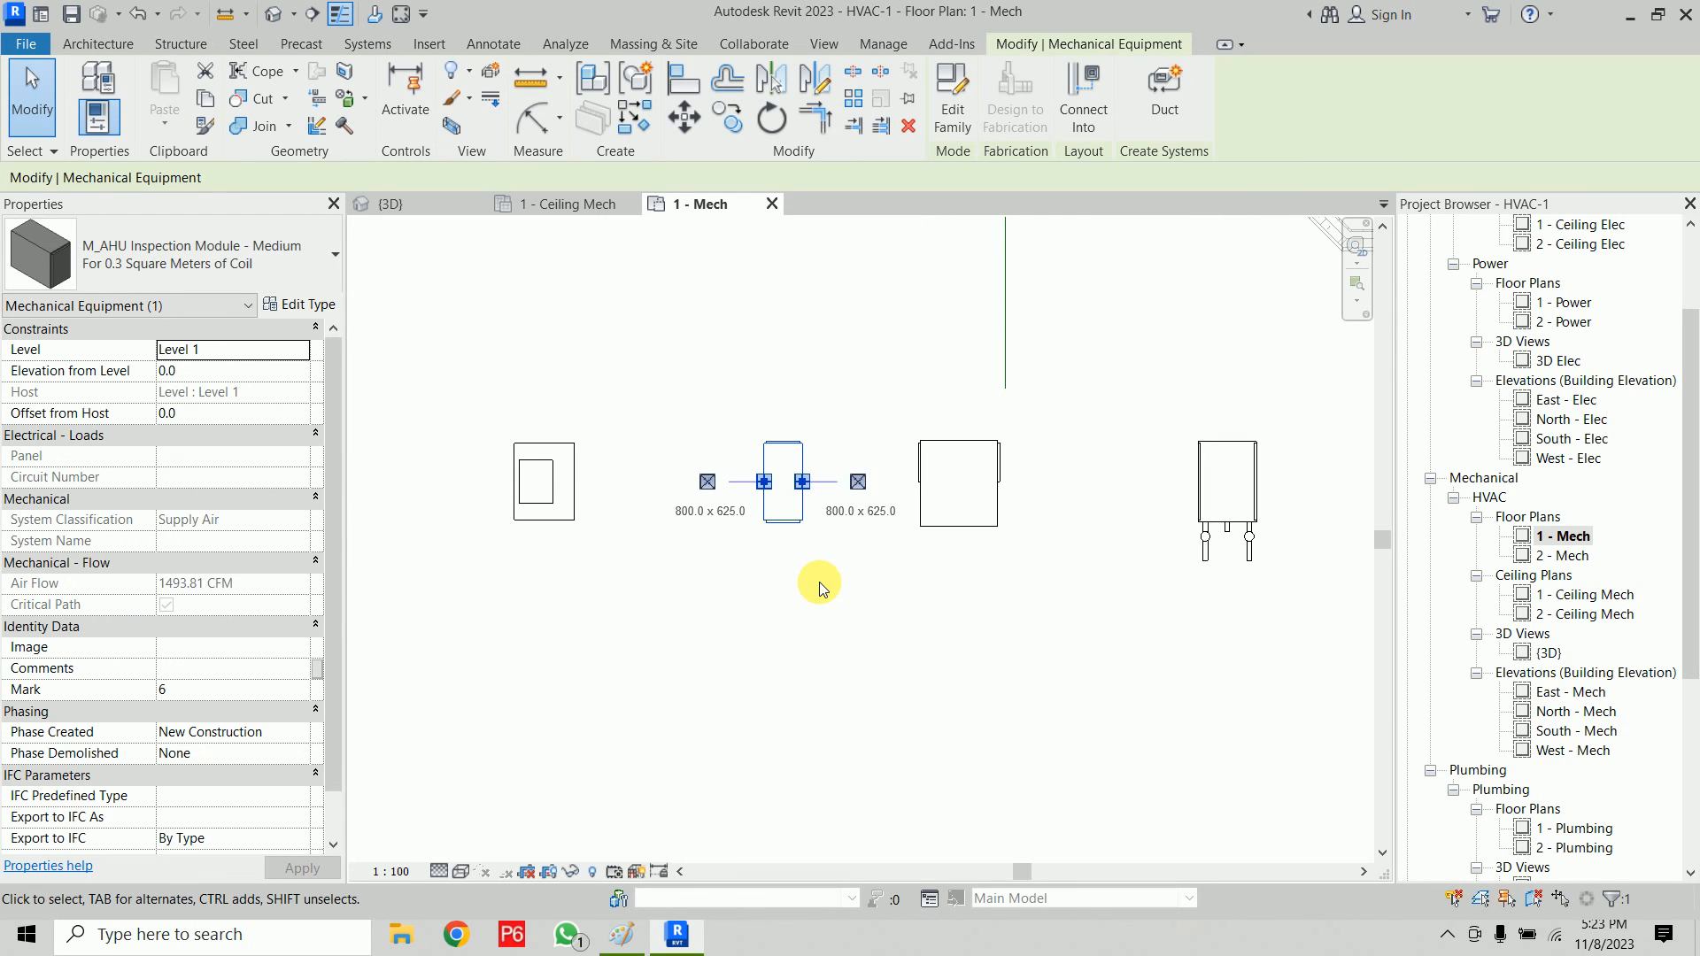
left_click(928, 529)
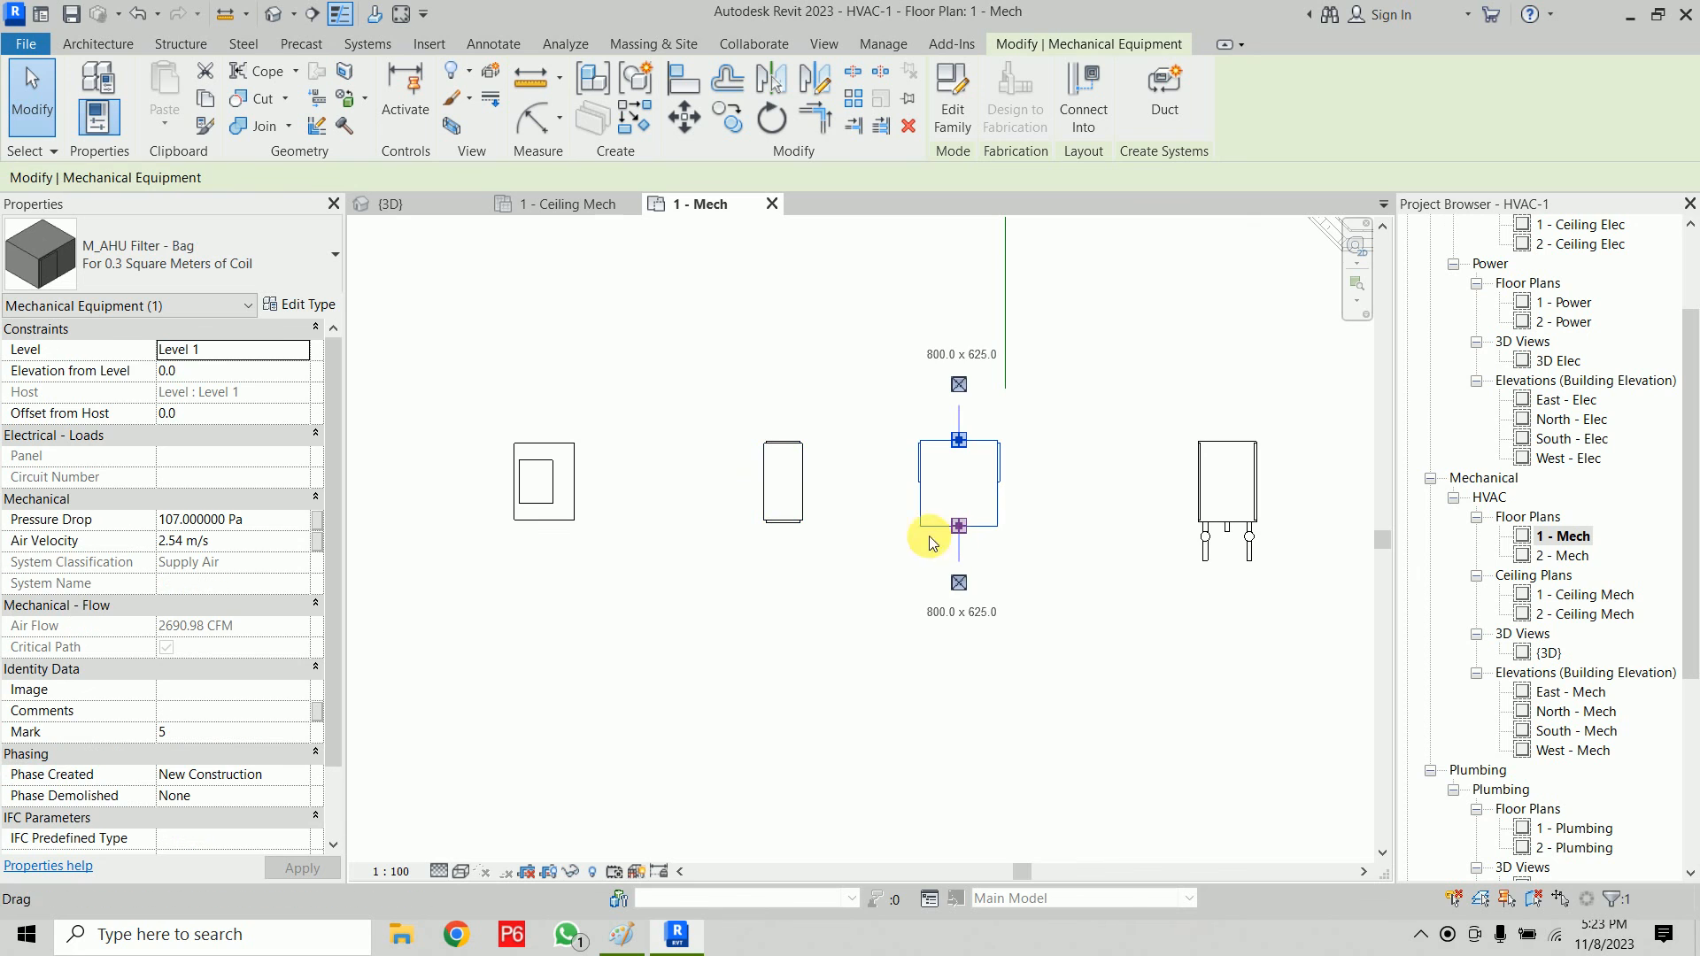
key("space")
left_click(972, 651)
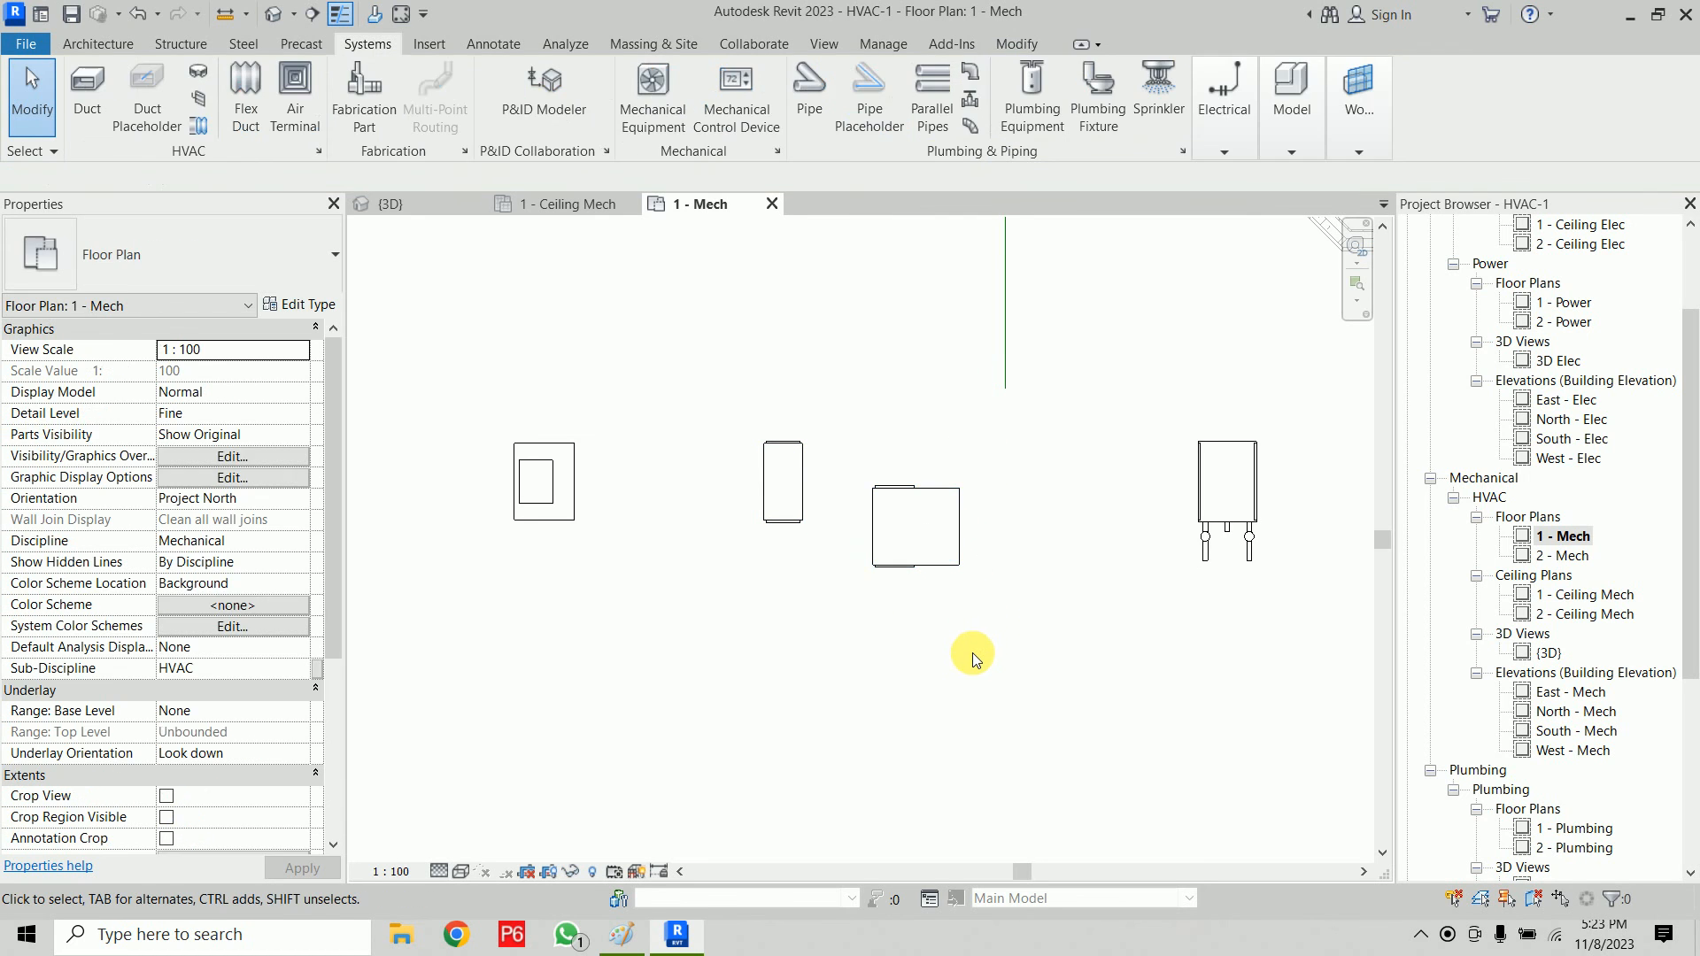
Step: Examine the connectors of the mixing box, filter, inspection, coil and fan modules to compare the directions they face
left_click(569, 518)
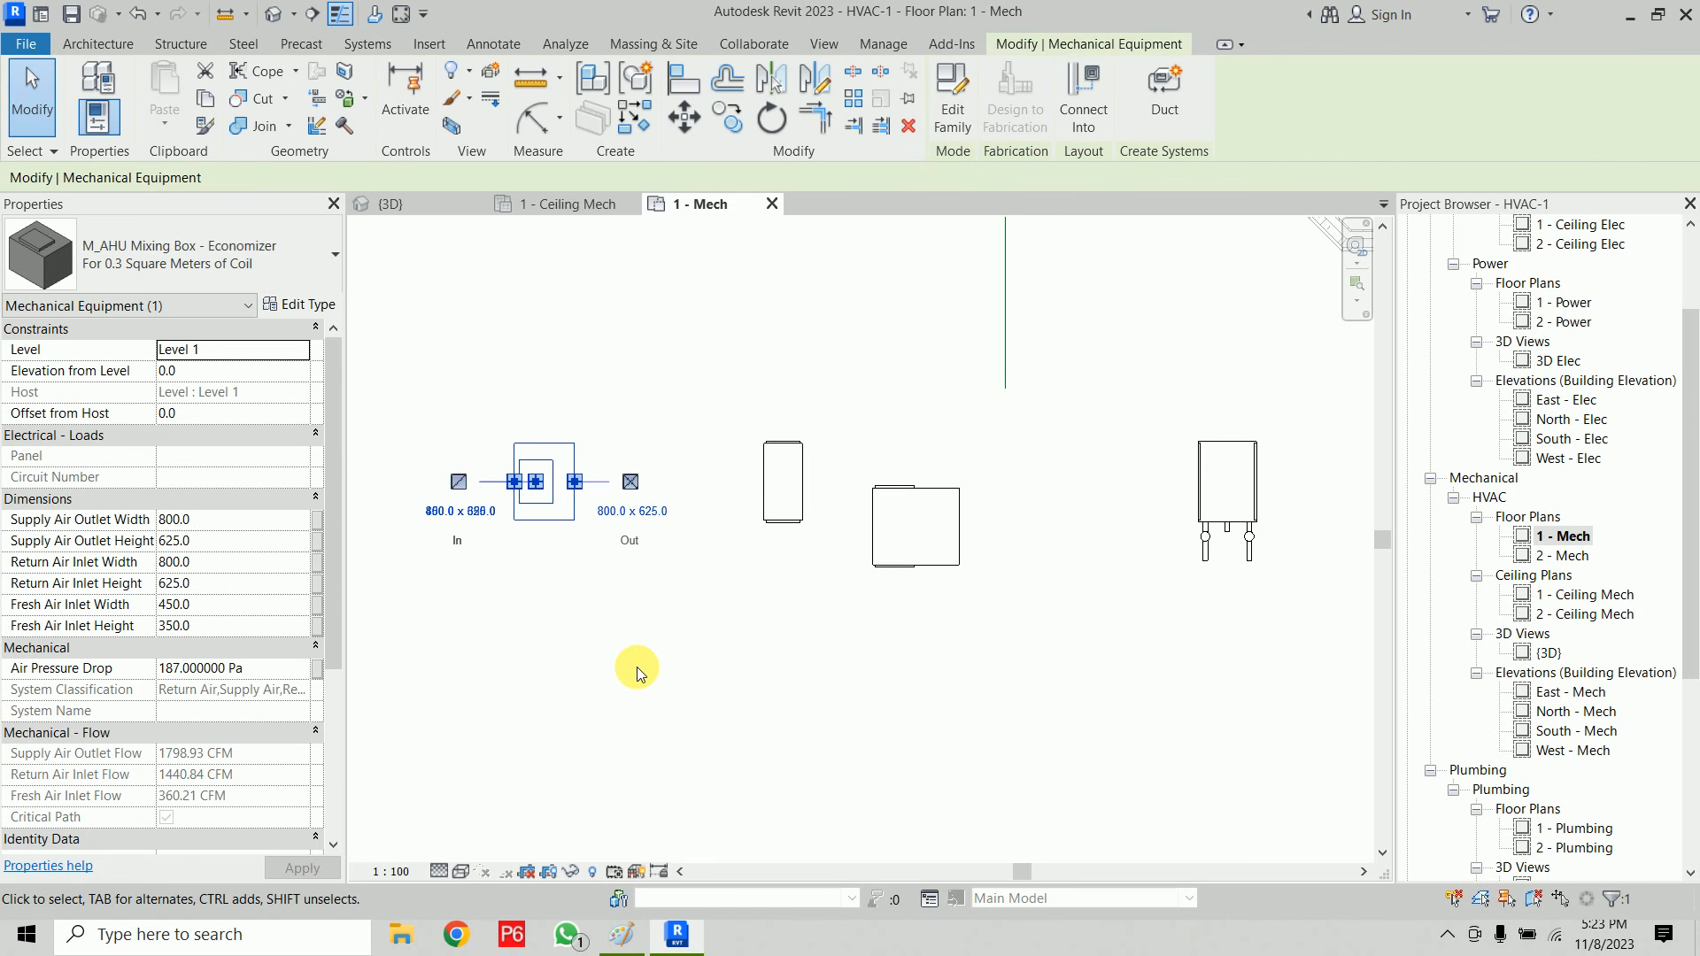
scroll(635, 666, "down", 2)
middle_click_drag(796, 694, 703, 677)
left_click(703, 669)
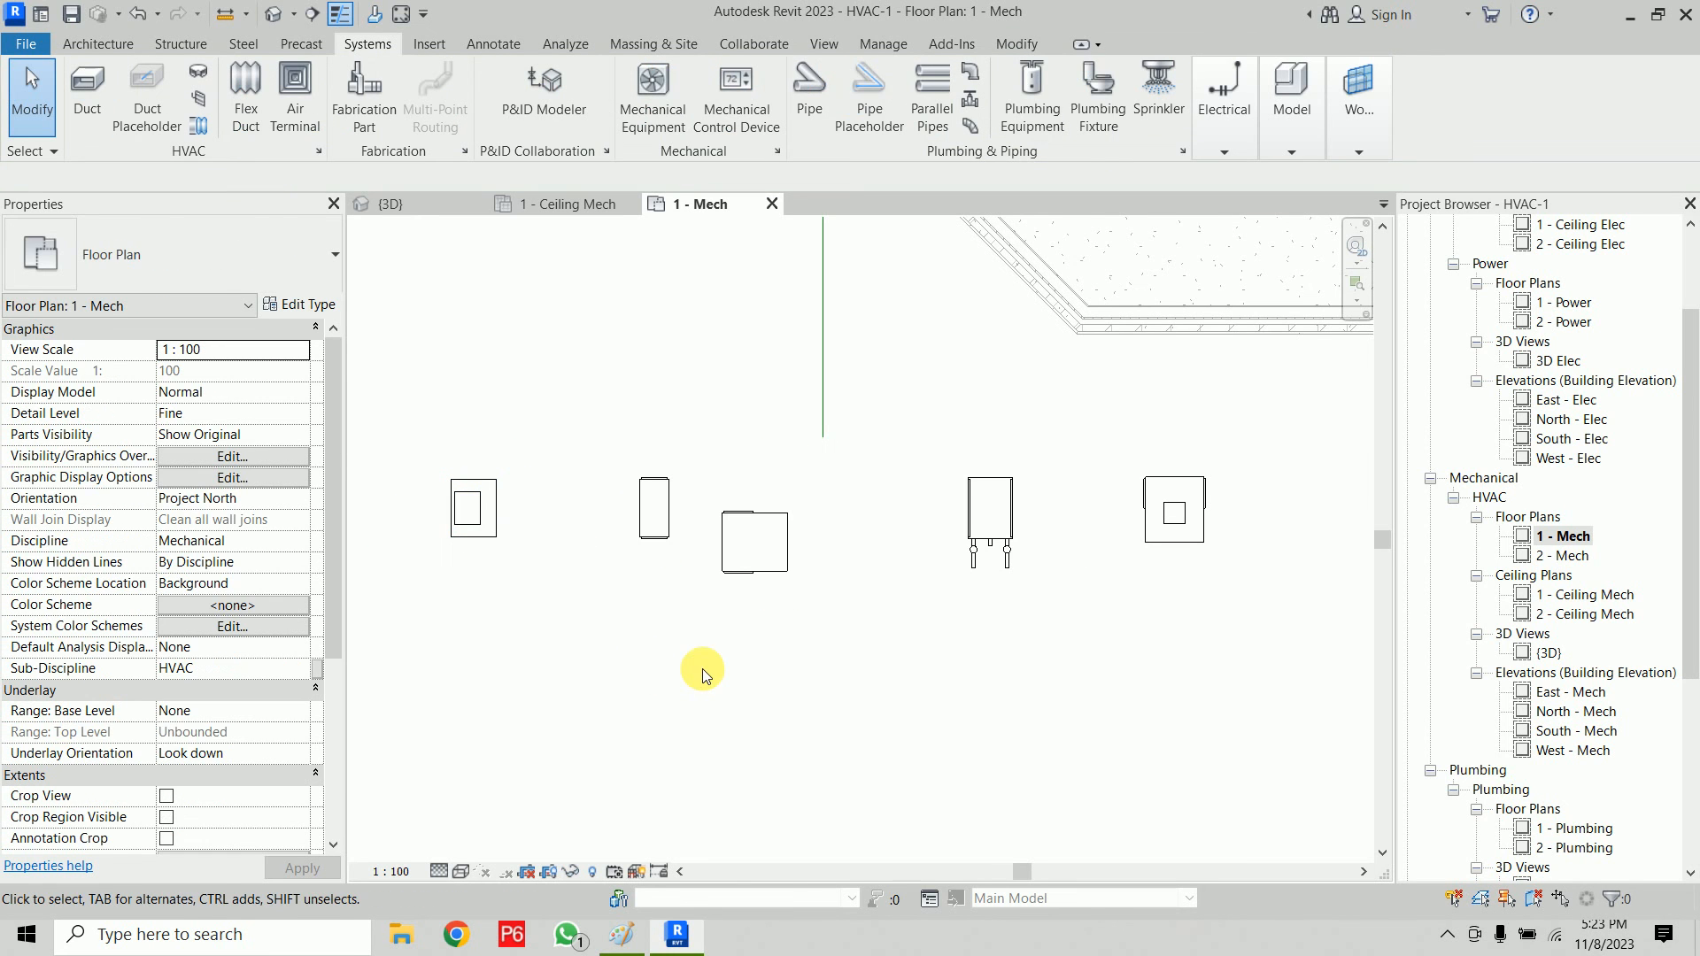
left_click(783, 551)
left_click(779, 631)
left_click(660, 532)
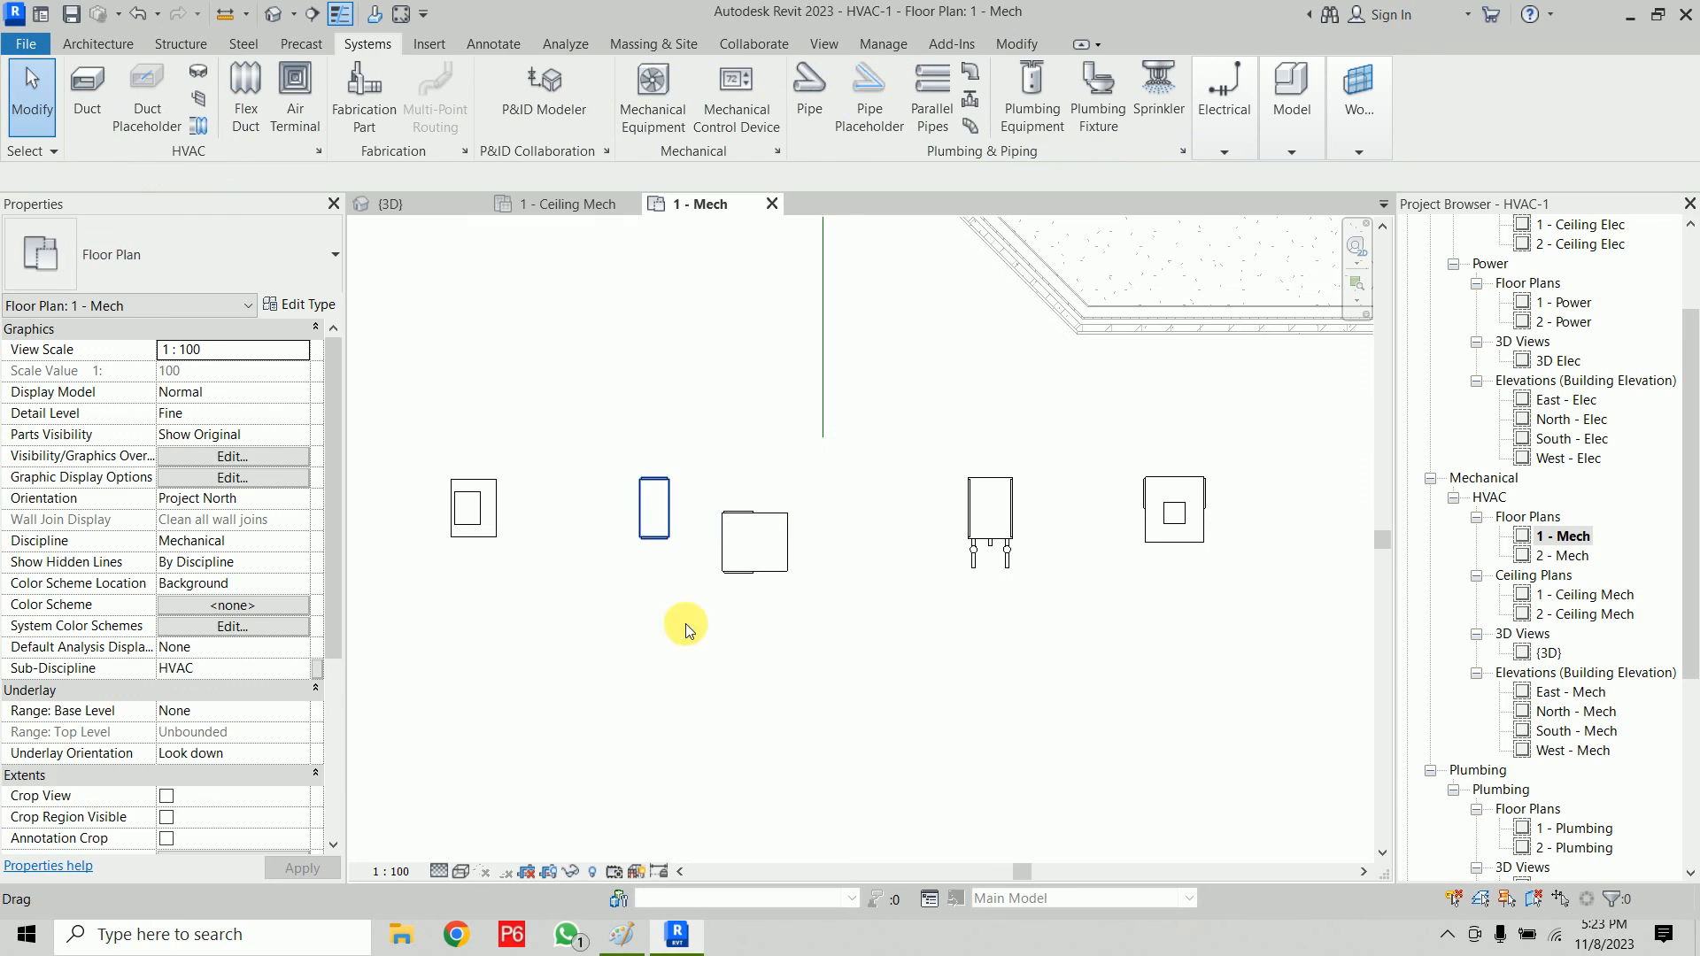
left_click(694, 694)
left_click(1008, 540)
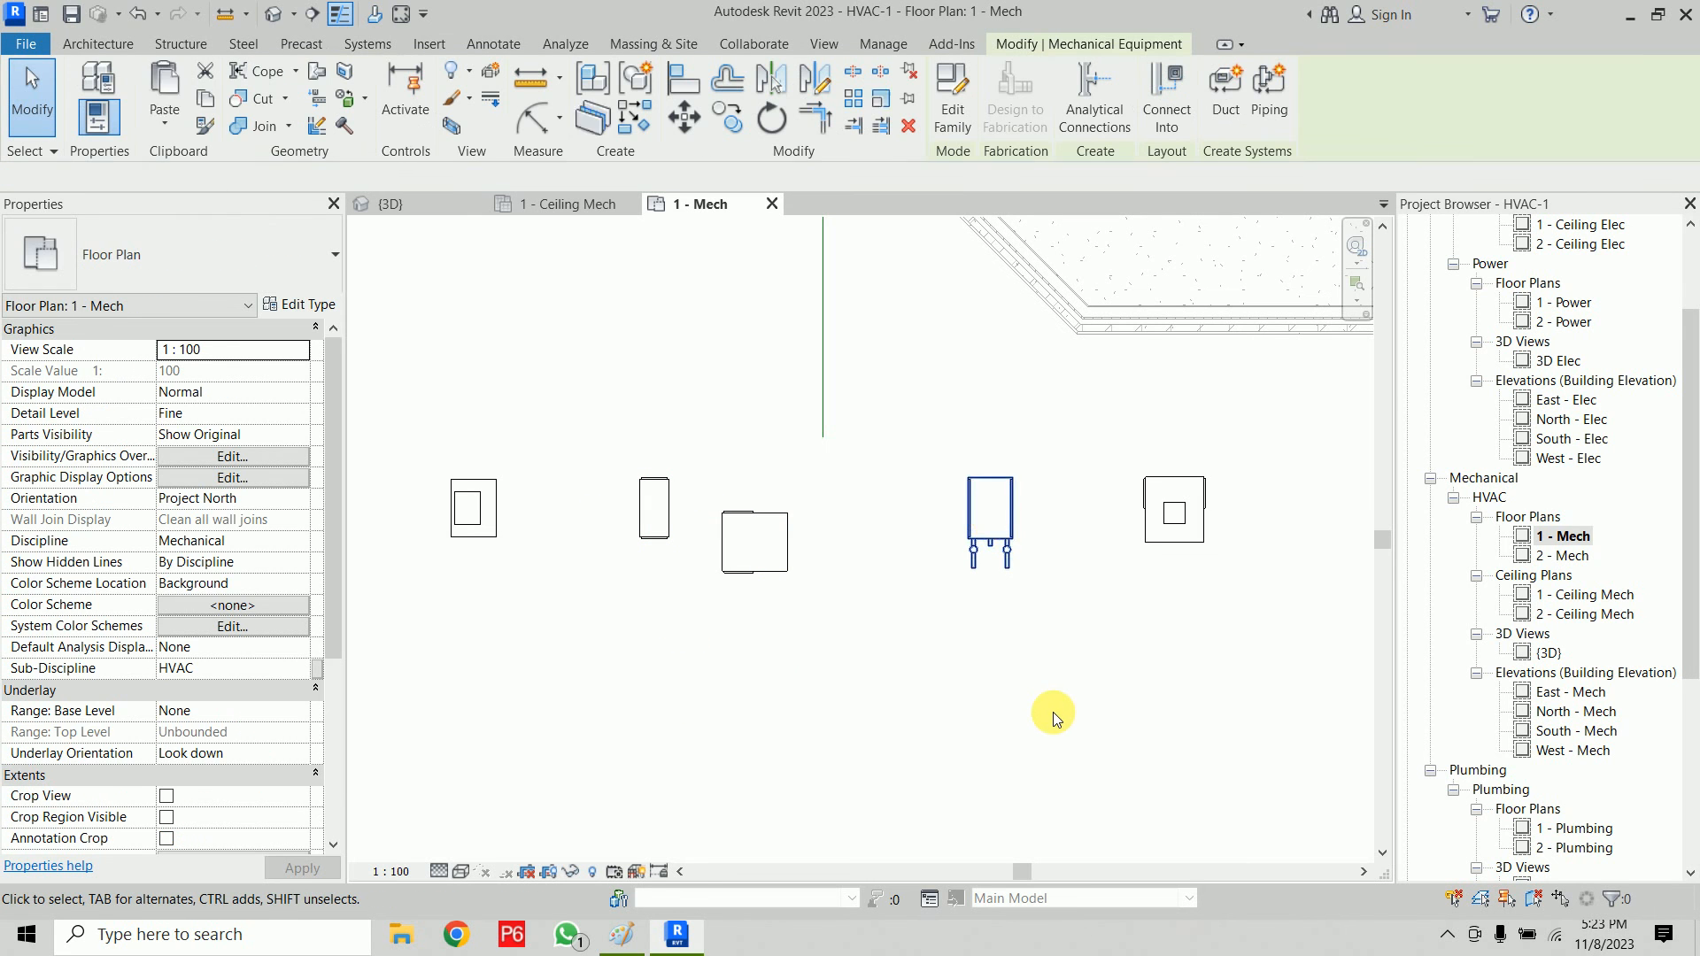
left_click(1122, 689)
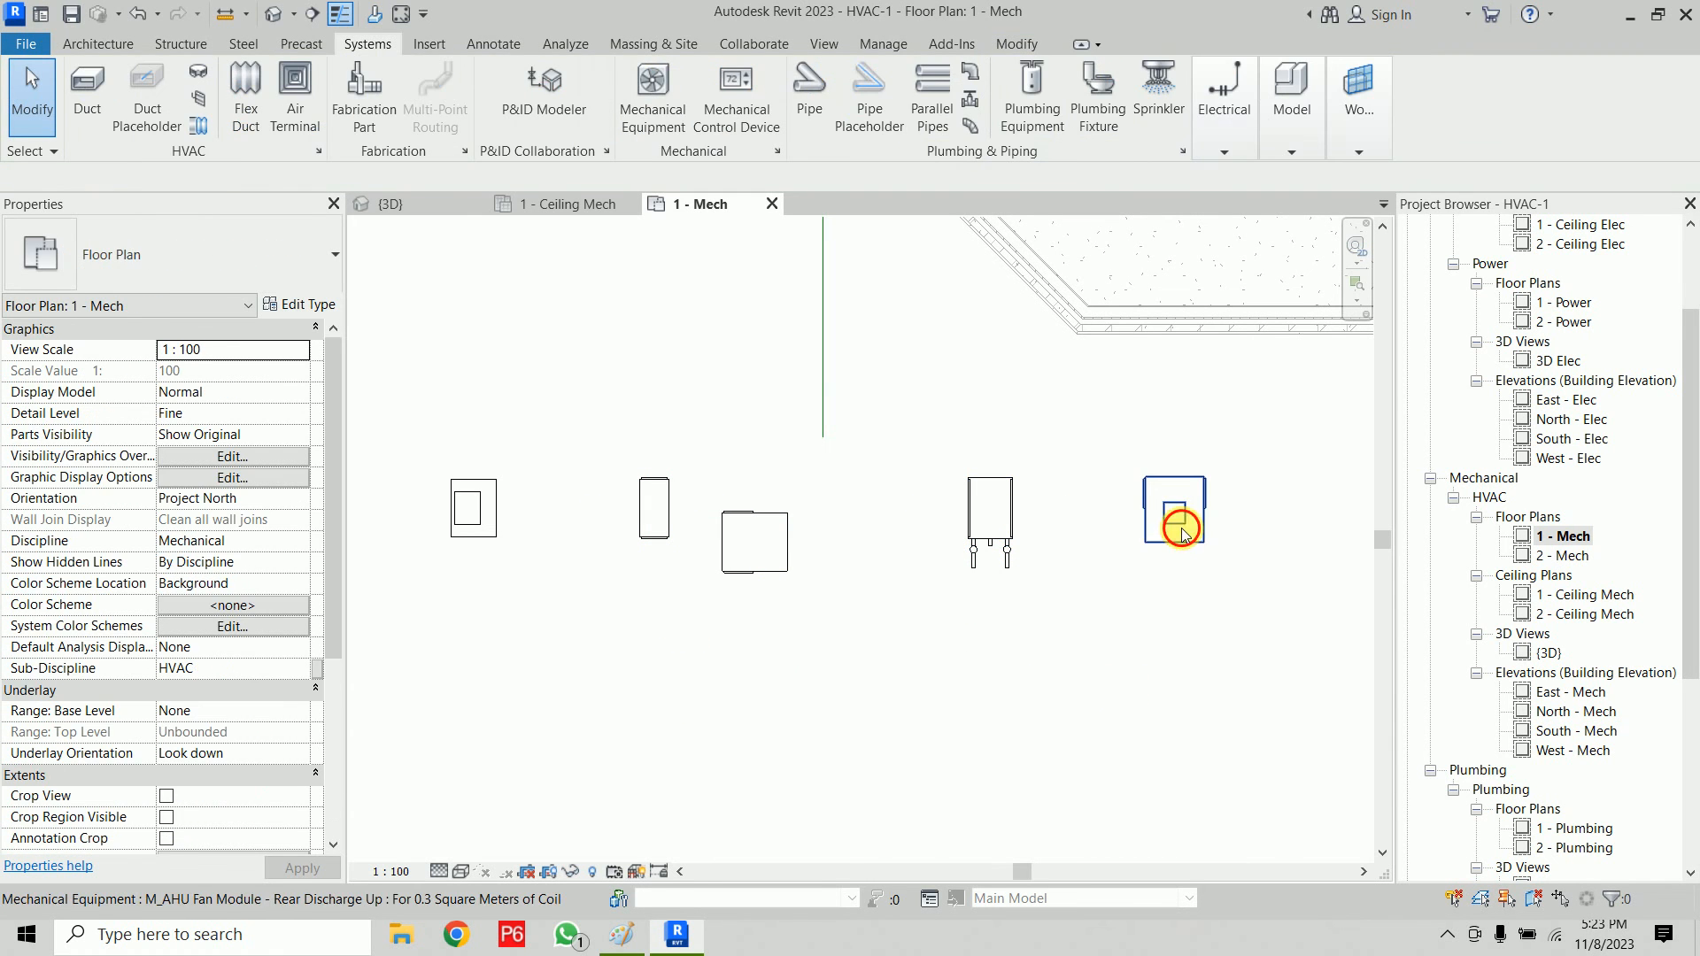
left_click(1181, 519)
middle_click_drag(1111, 740, 1075, 725)
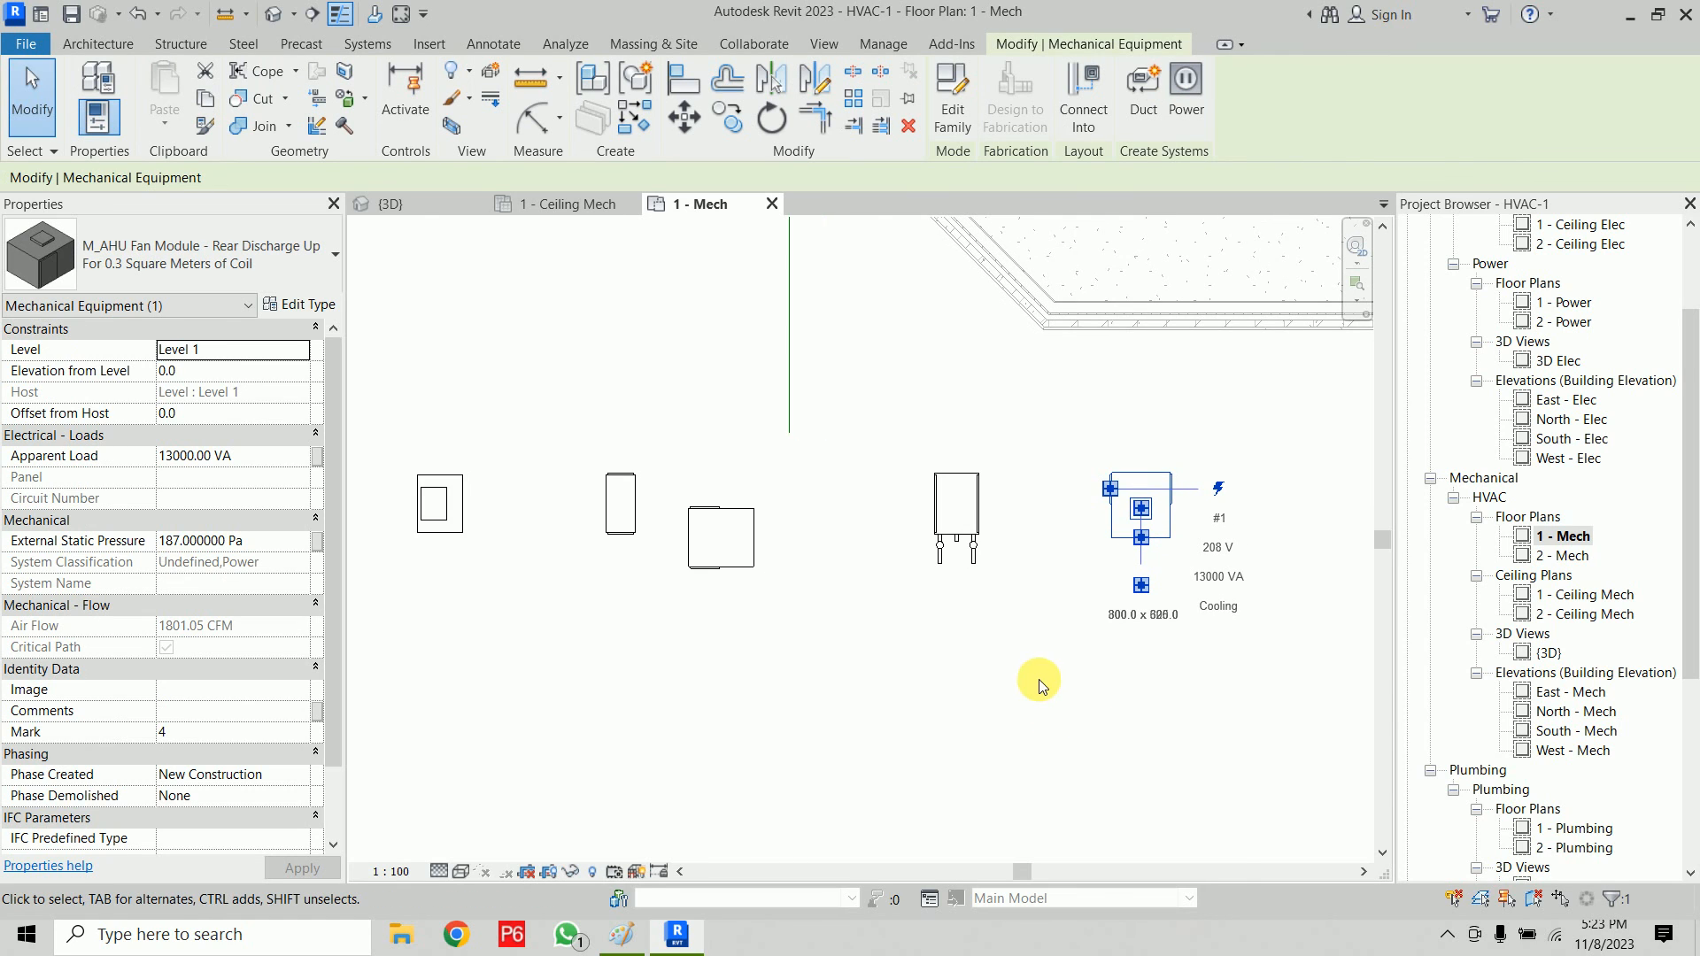
scroll(1170, 547, "up", 4)
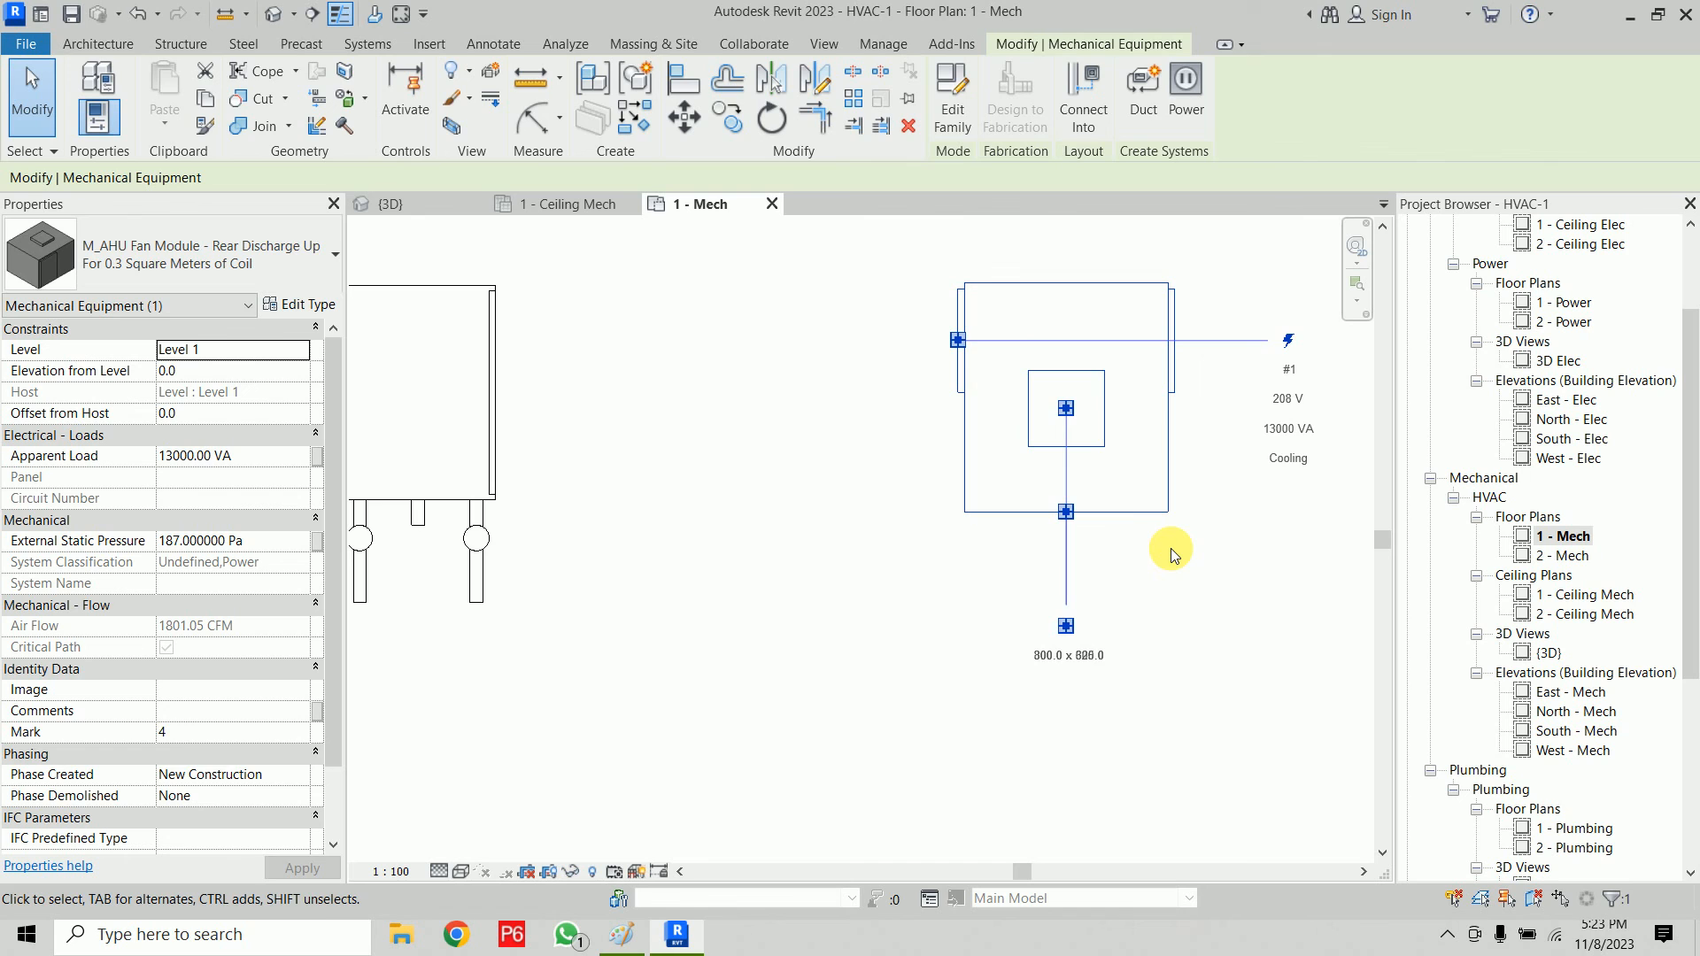
left_click(924, 558)
left_click(1017, 505)
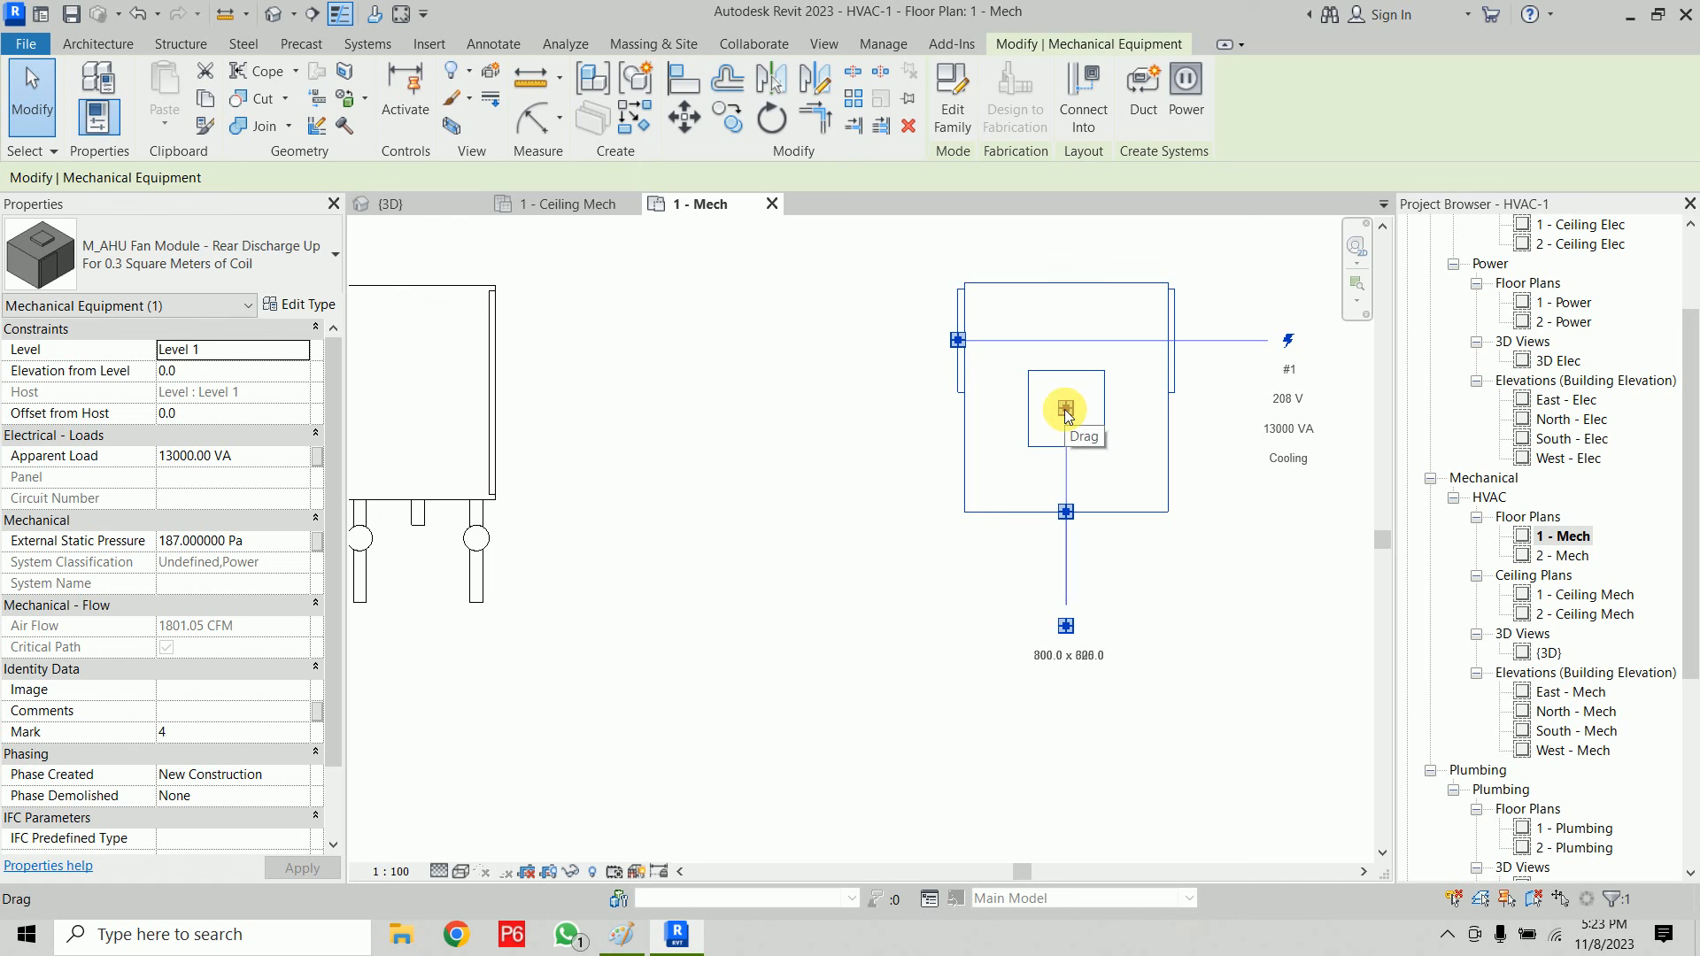
Step: Open the {3D} view and examine the fan module's connectors up close
left_click(449, 200)
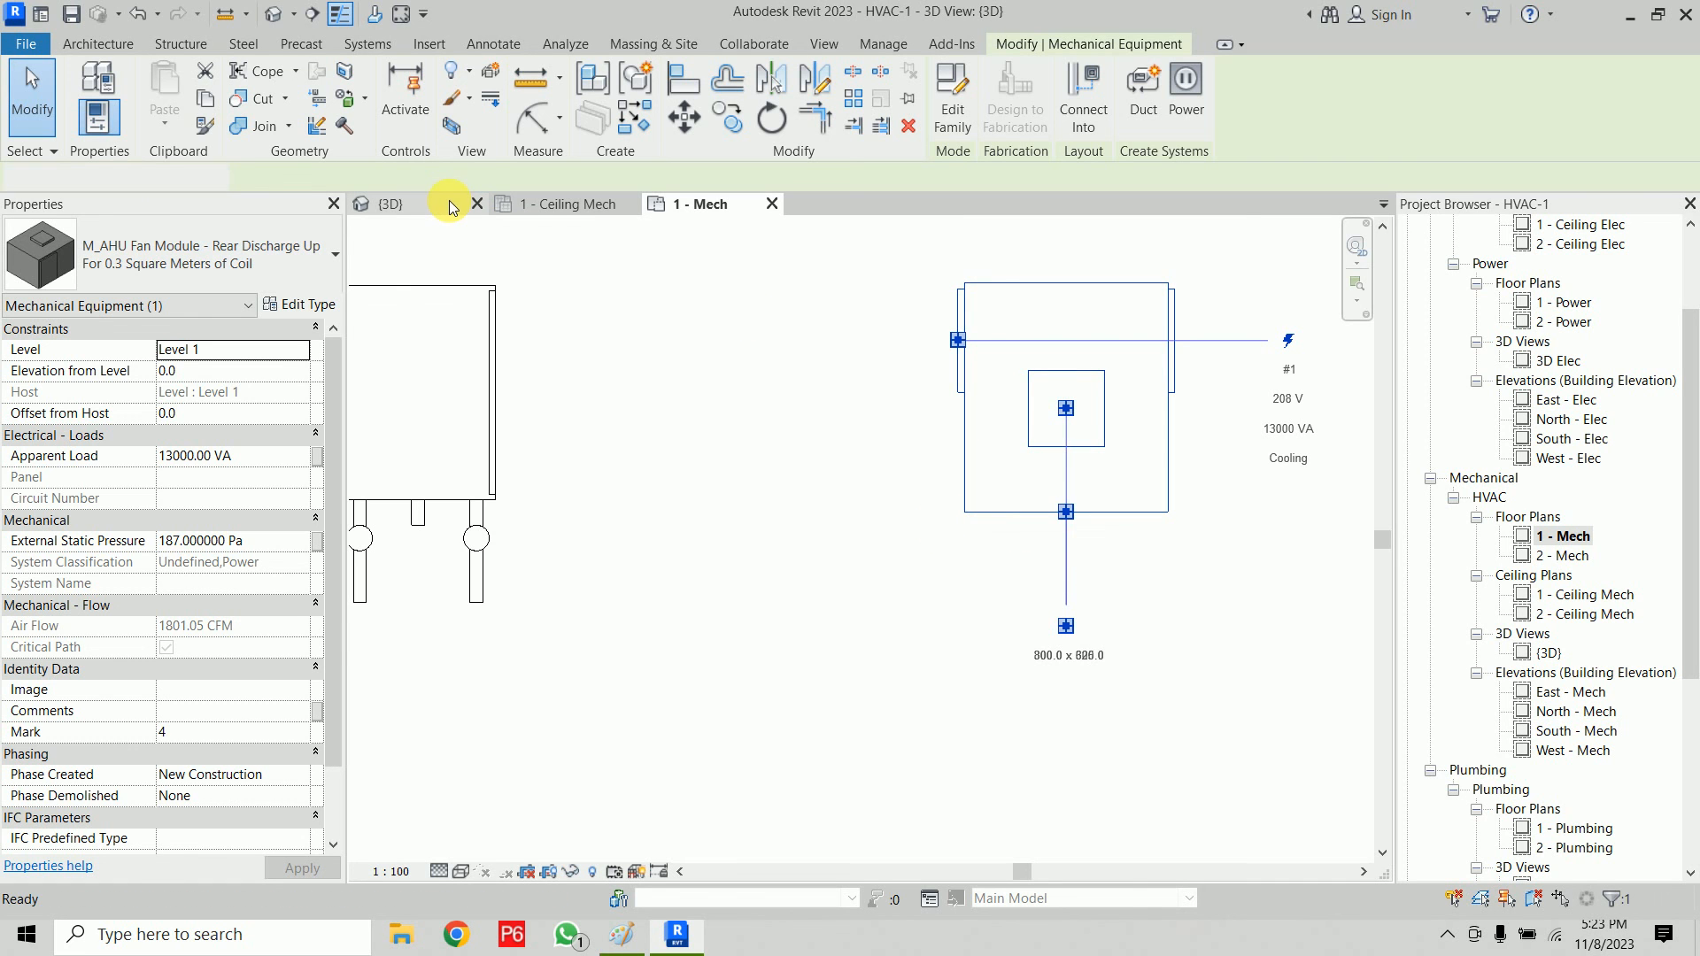
scroll(936, 614, "down", 3)
middle_click_drag(986, 588, 941, 470)
scroll(761, 523, "up", 8)
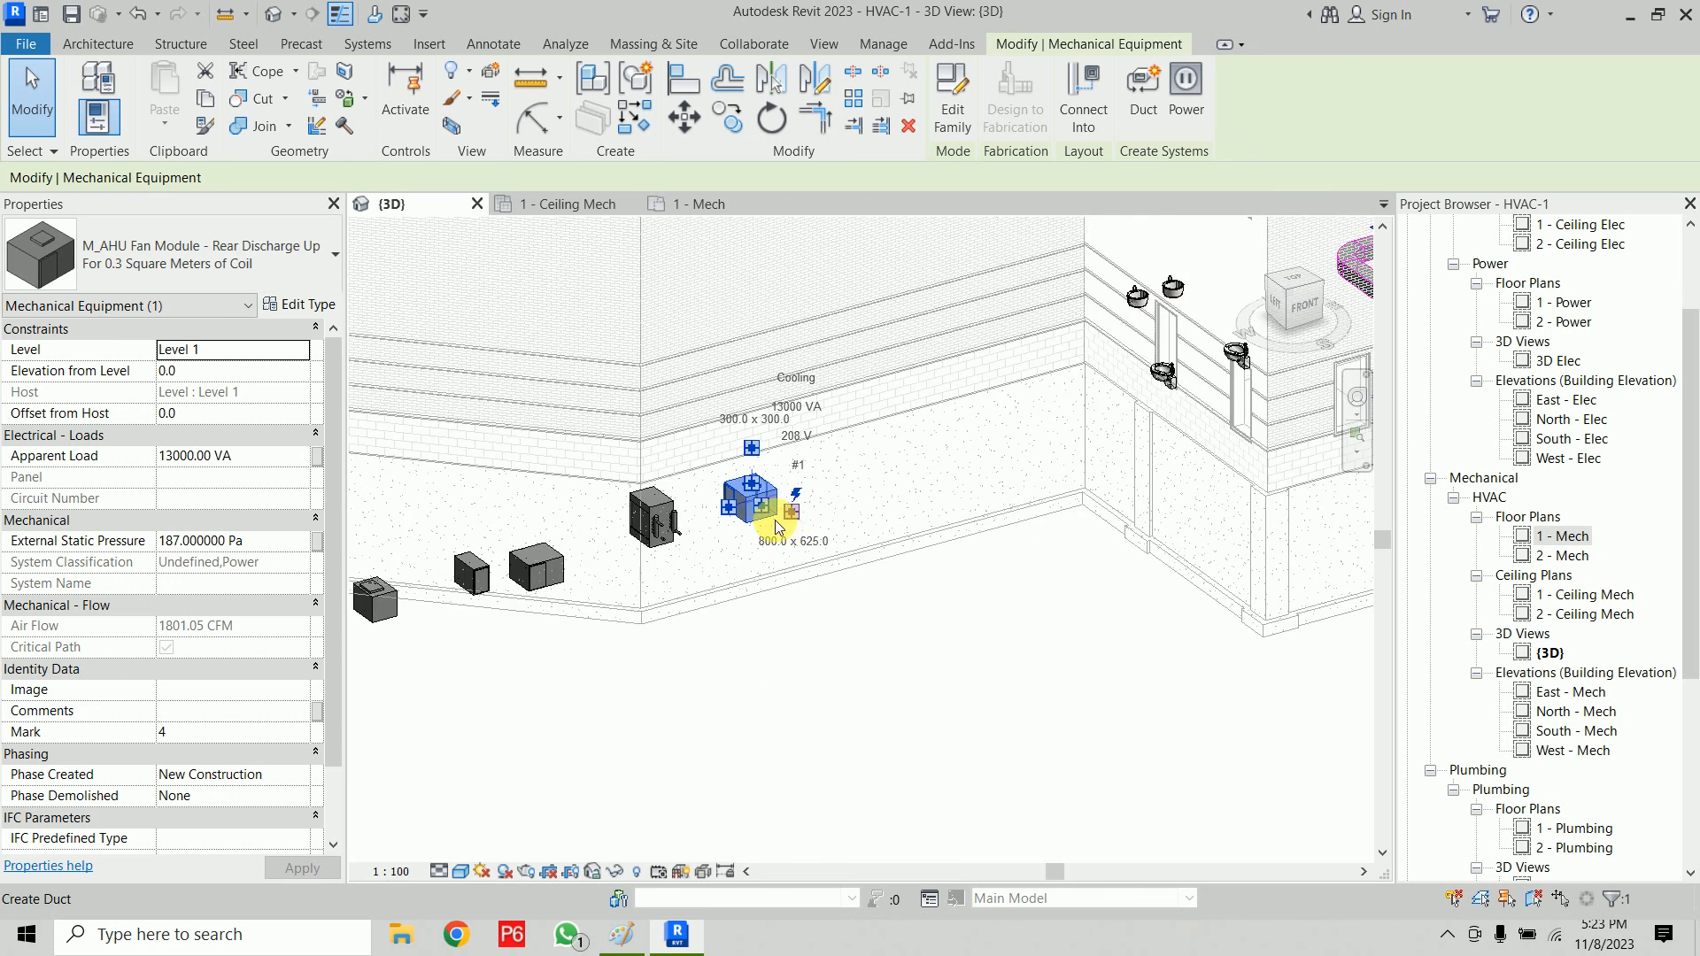
middle_click_drag(726, 464, 711, 517)
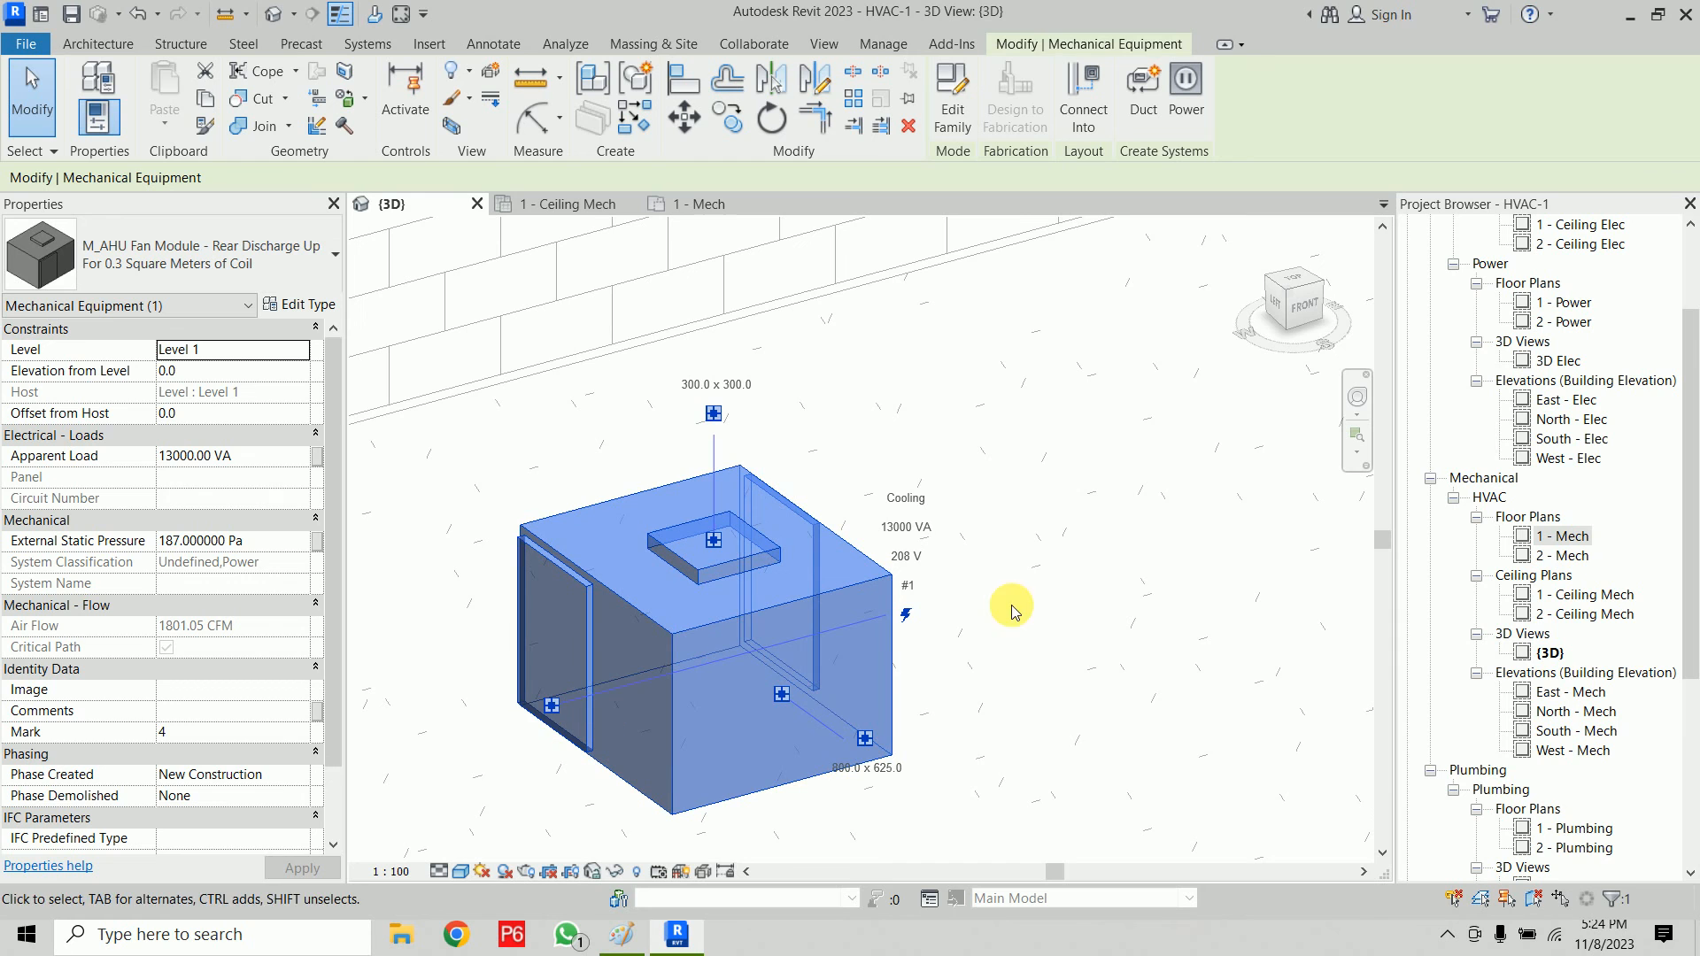
Step: Start ducts from the fan module's front connector to check their size and system type, cancelling each without drawing
right_click(868, 745)
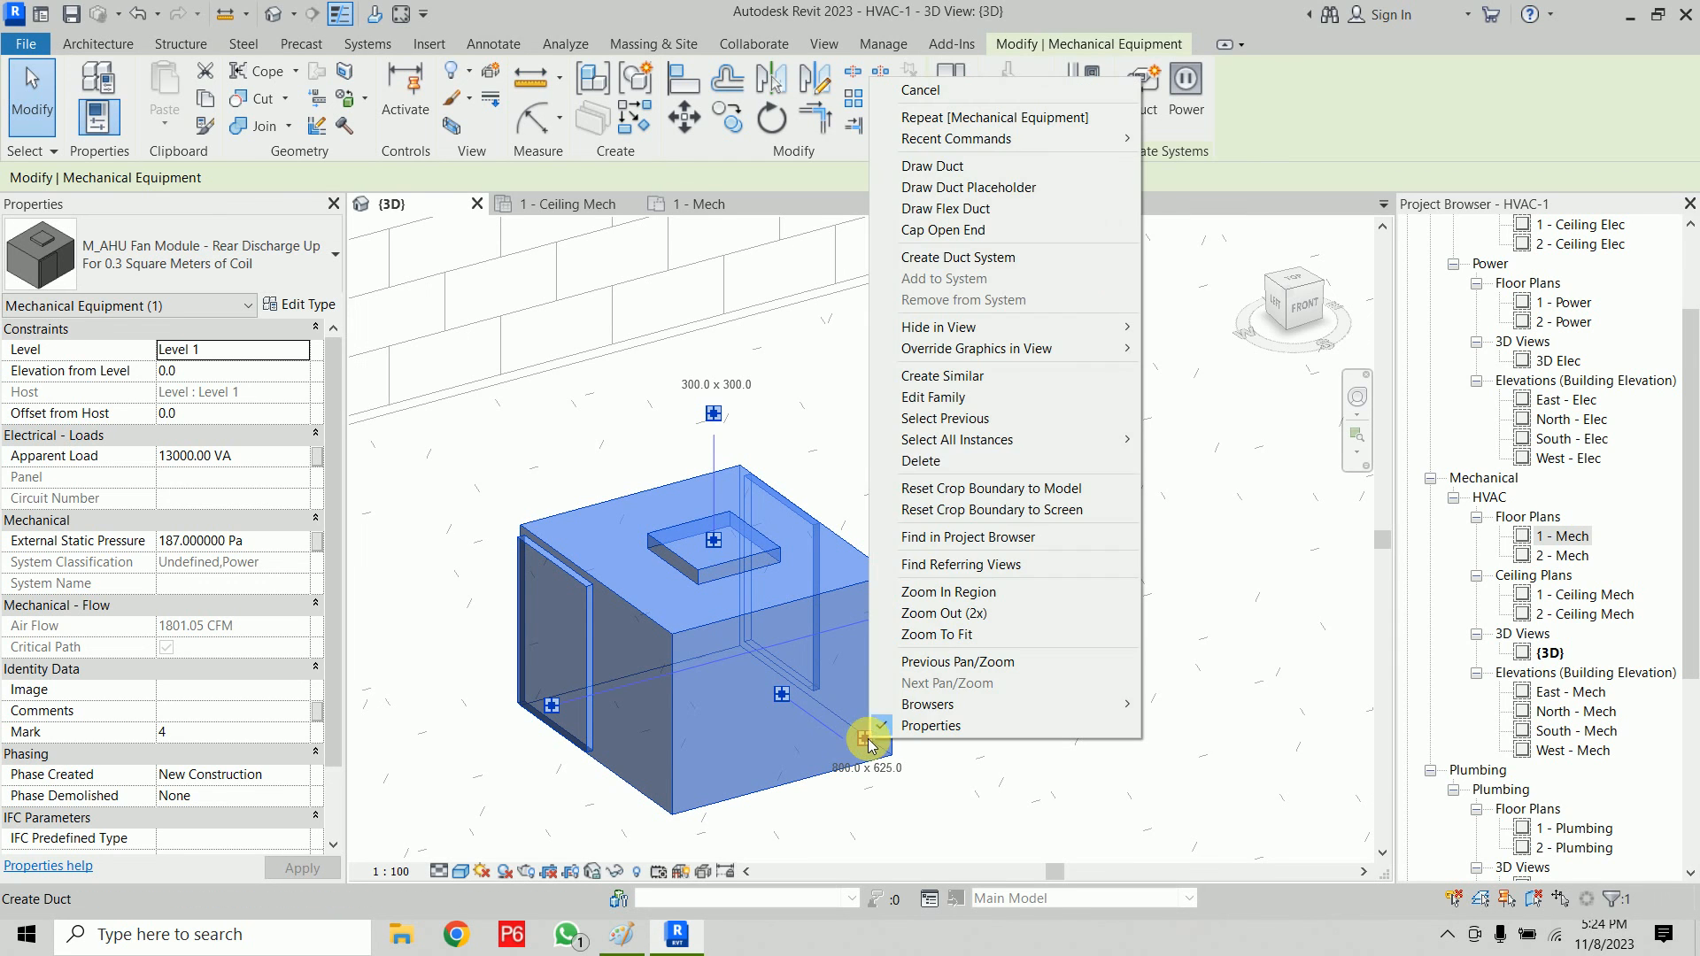
left_click(1032, 165)
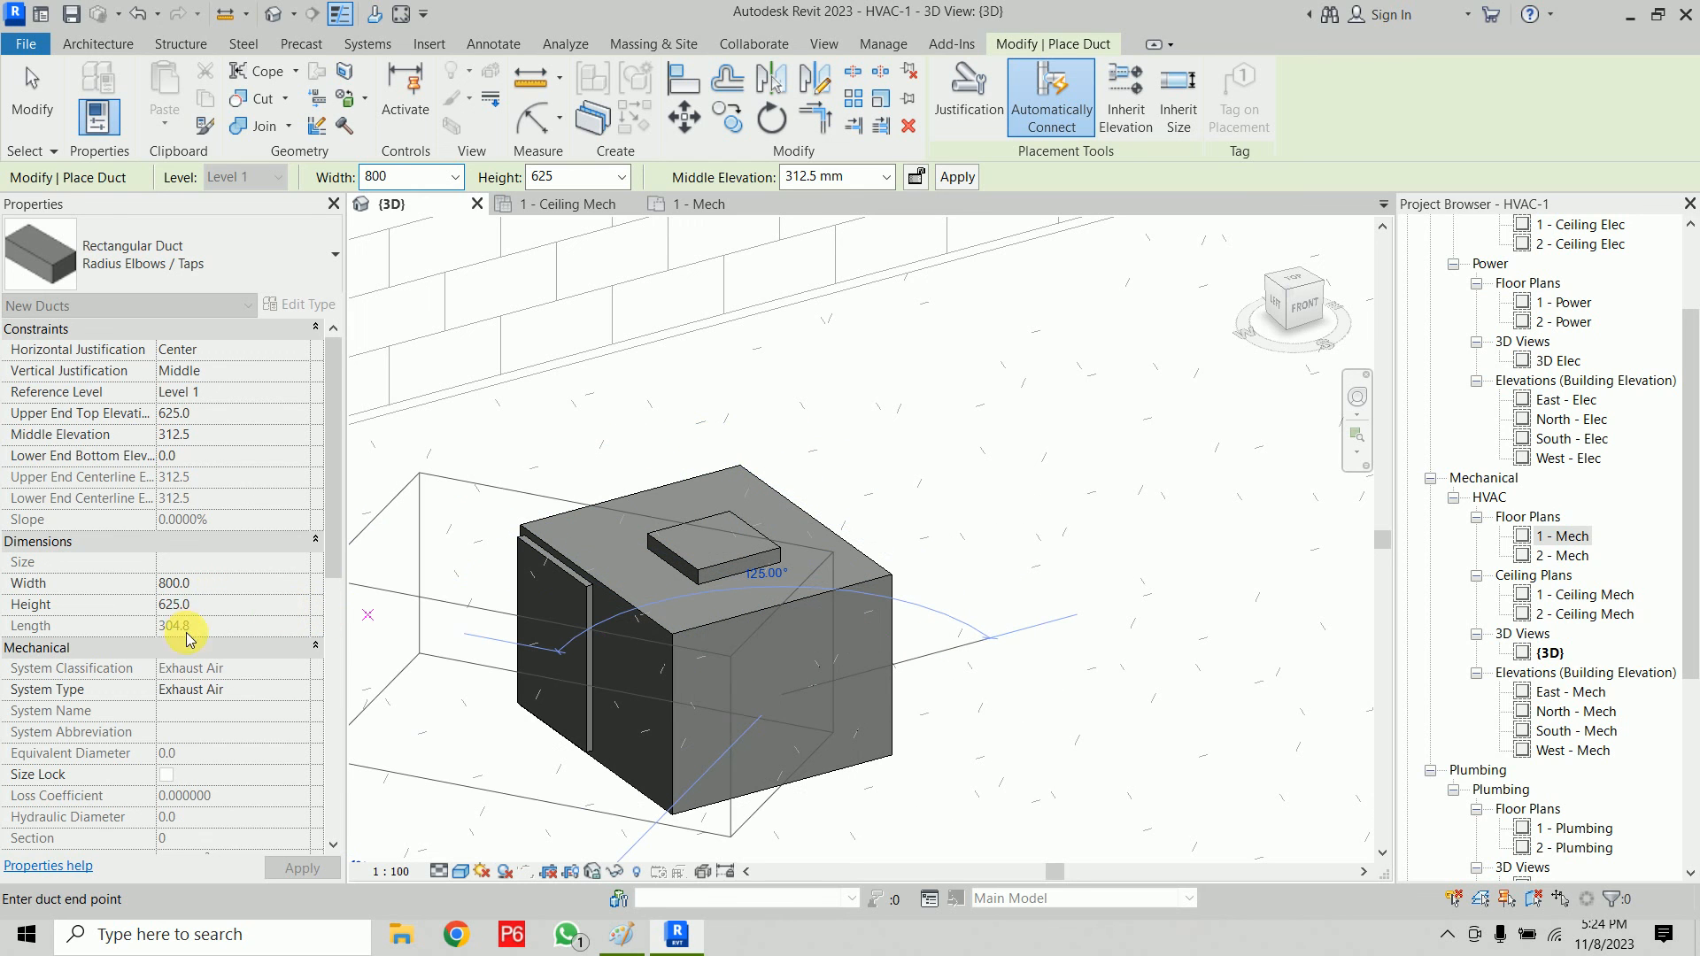
key("Escape")
key("Escape")
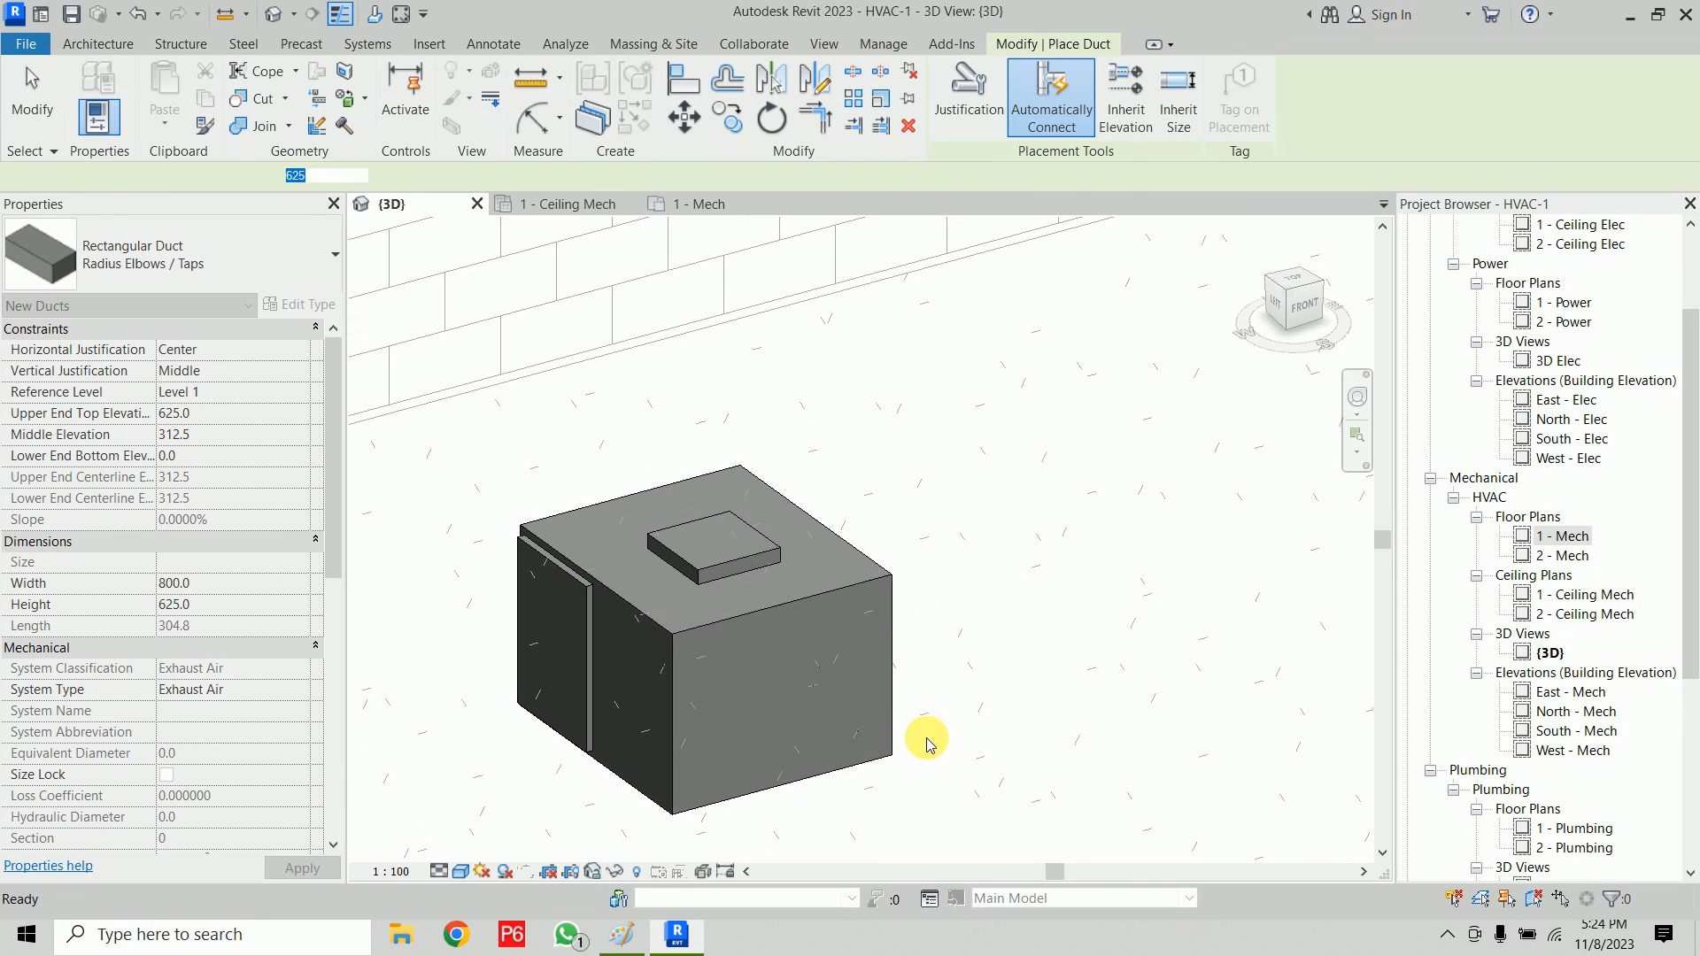
left_click(872, 655)
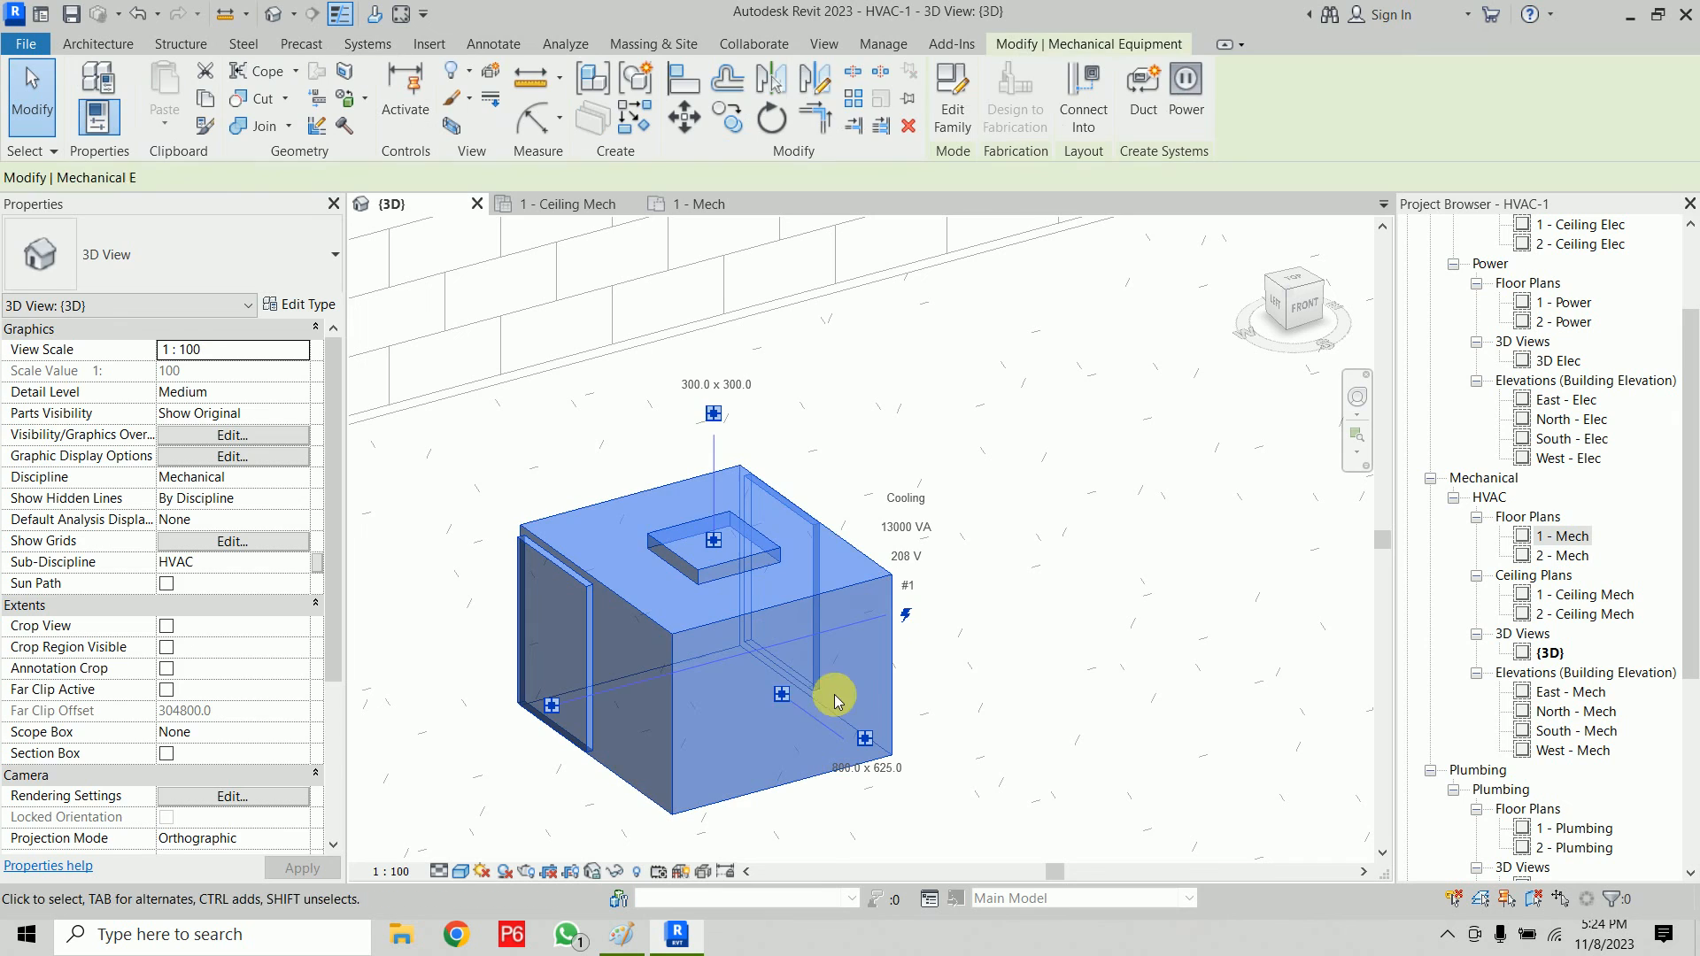
right_click(783, 696)
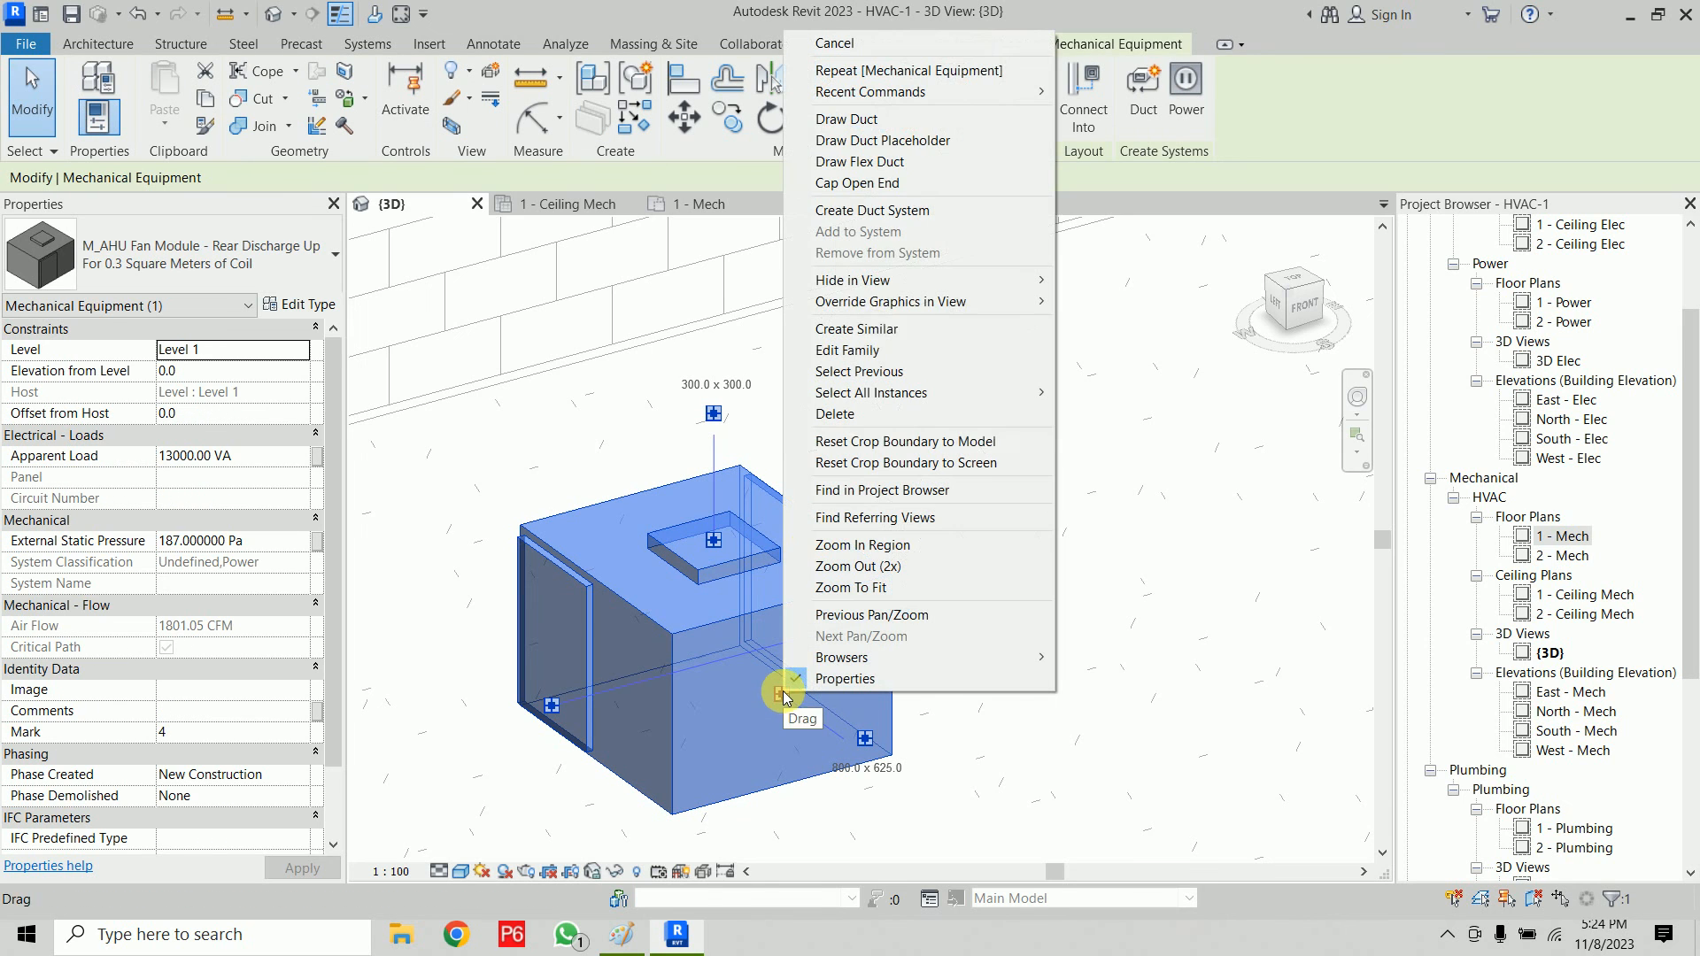
left_click(863, 120)
key("Escape")
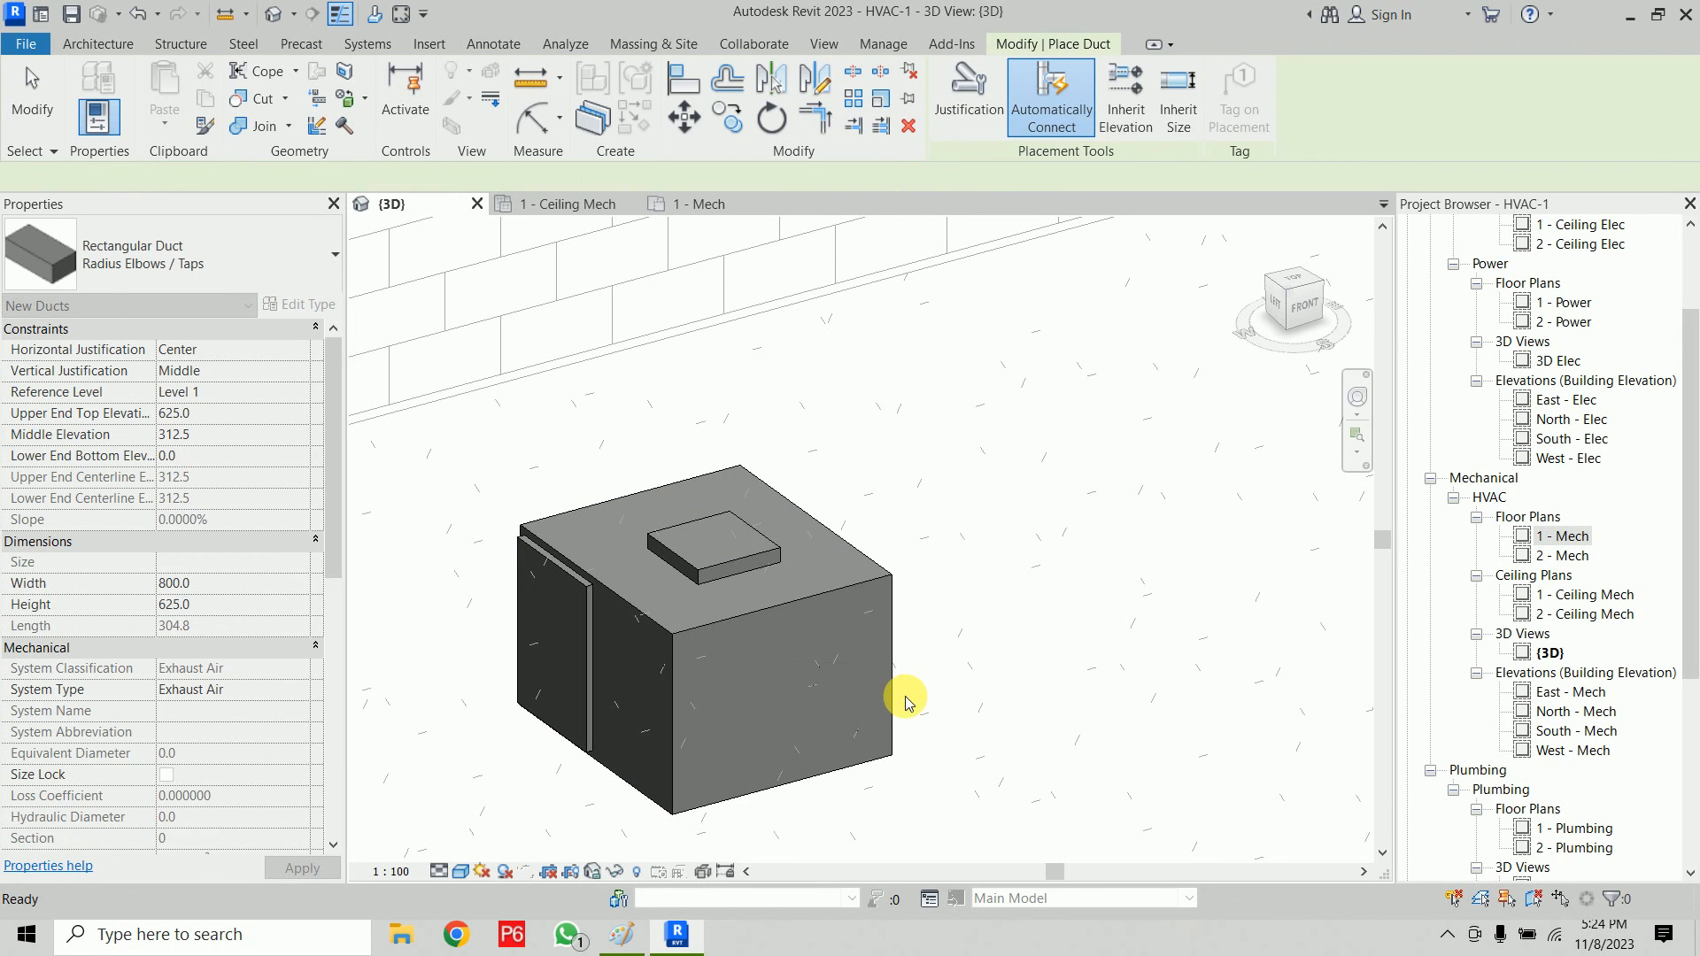
key("Escape")
left_click(896, 659)
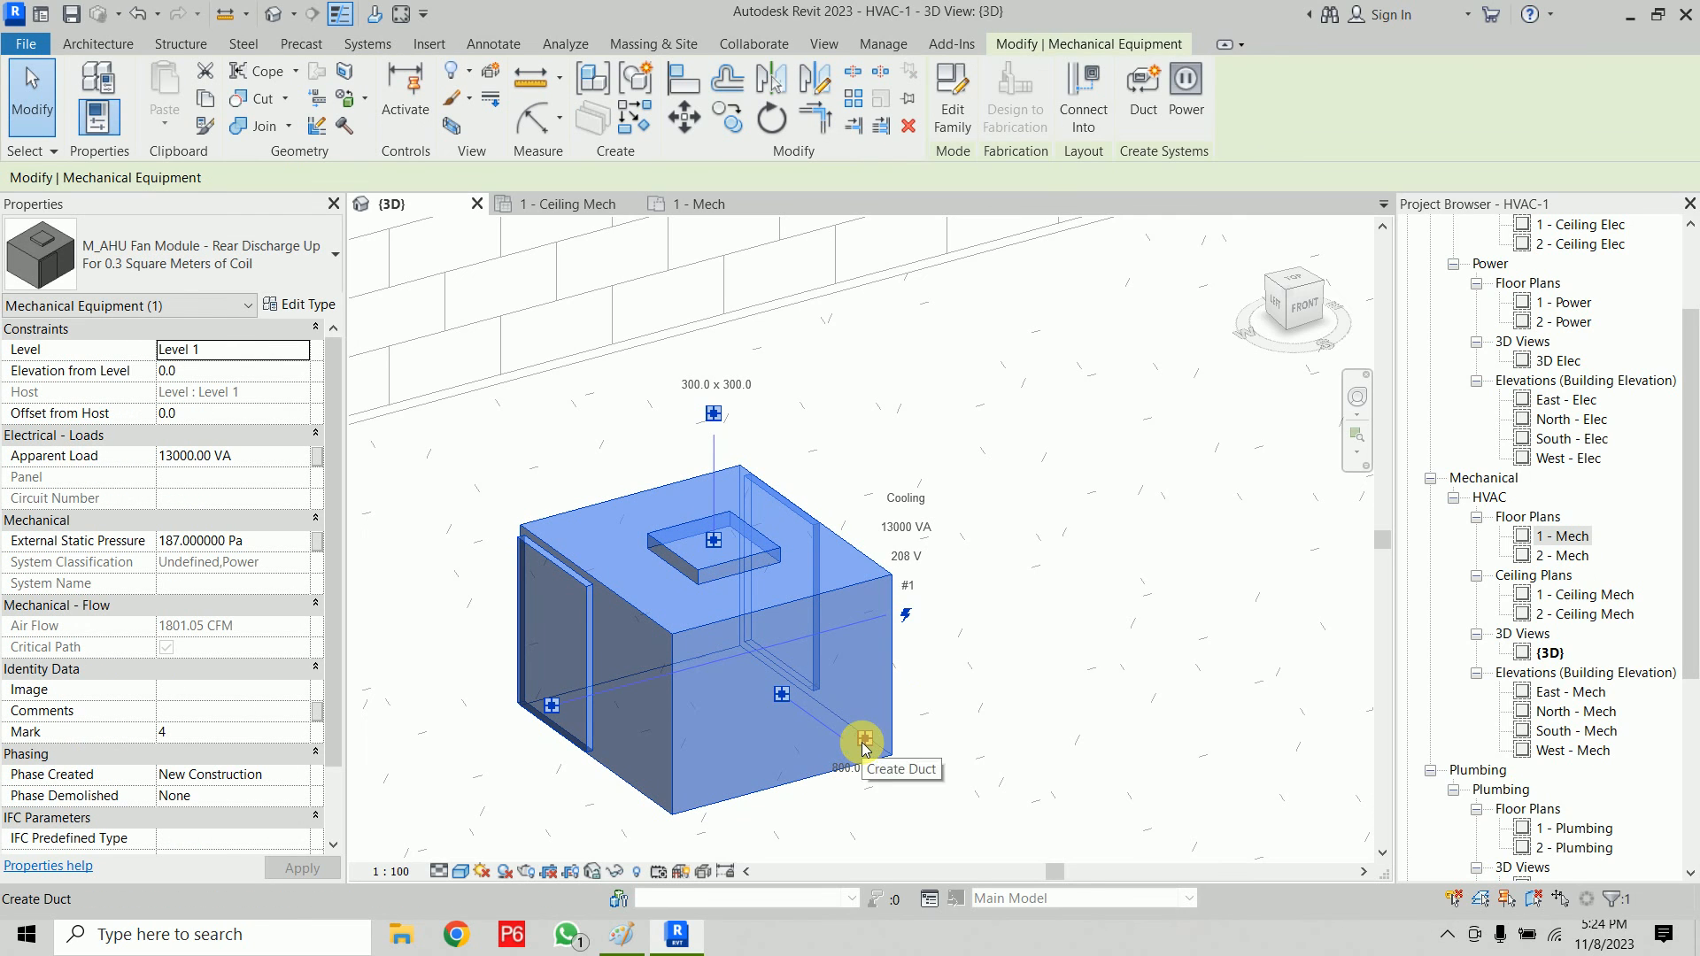
right_click(864, 746)
left_click(994, 171)
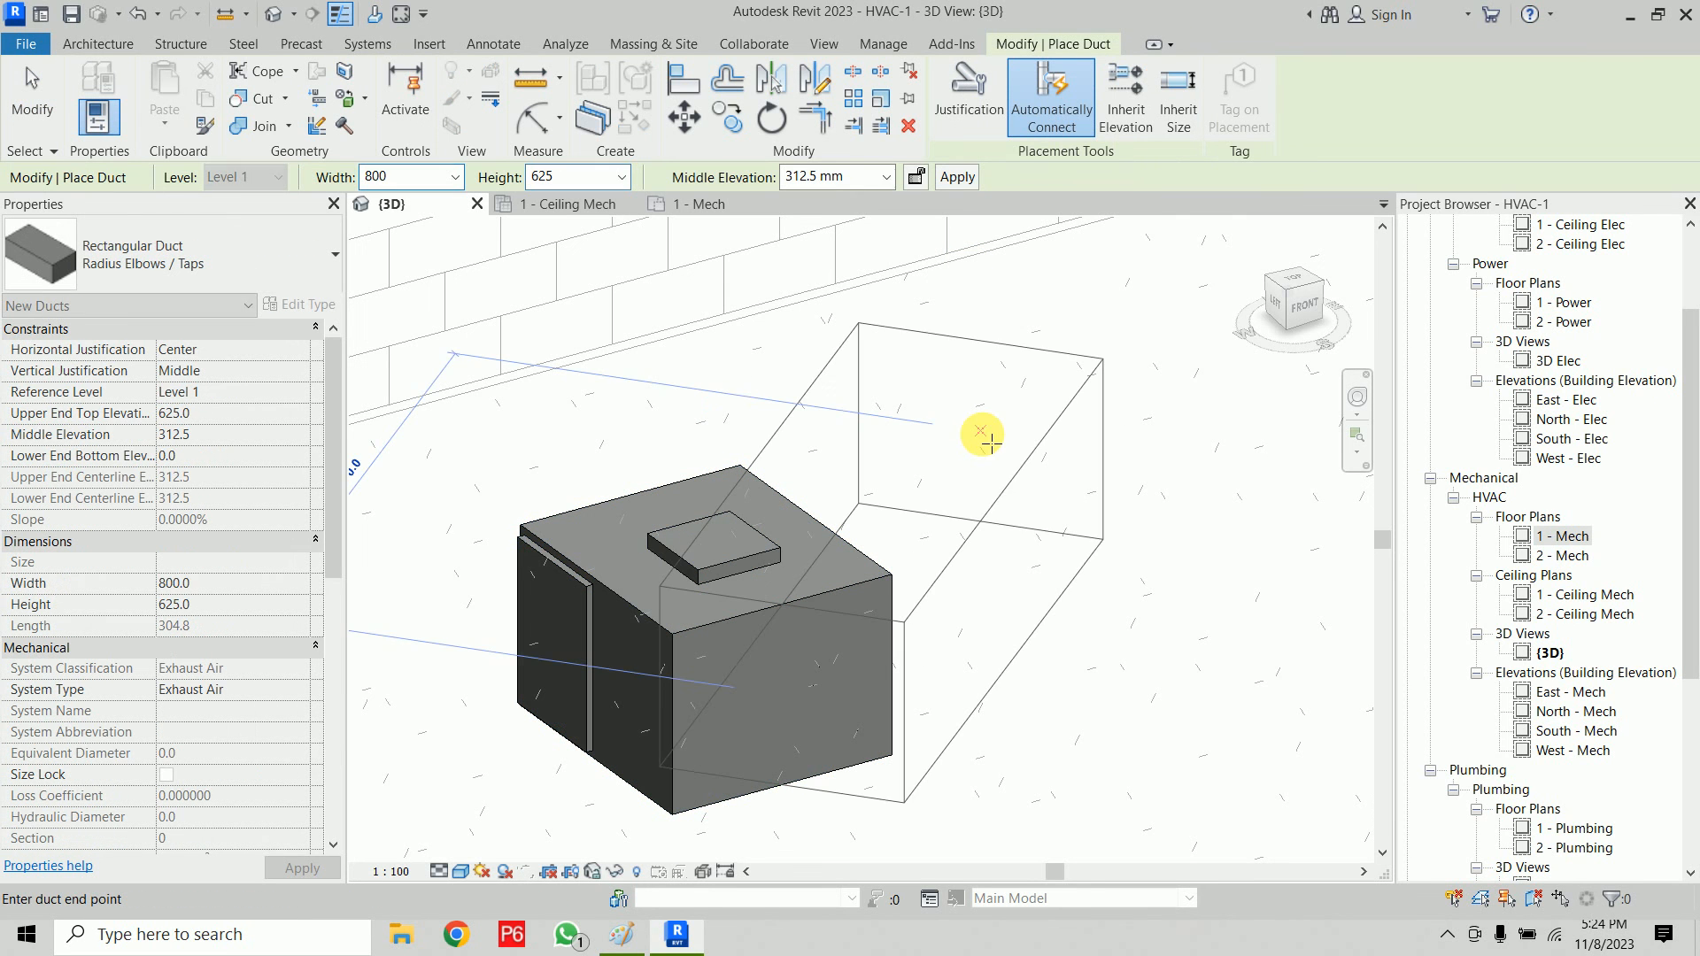
key("Escape")
key("Escape")
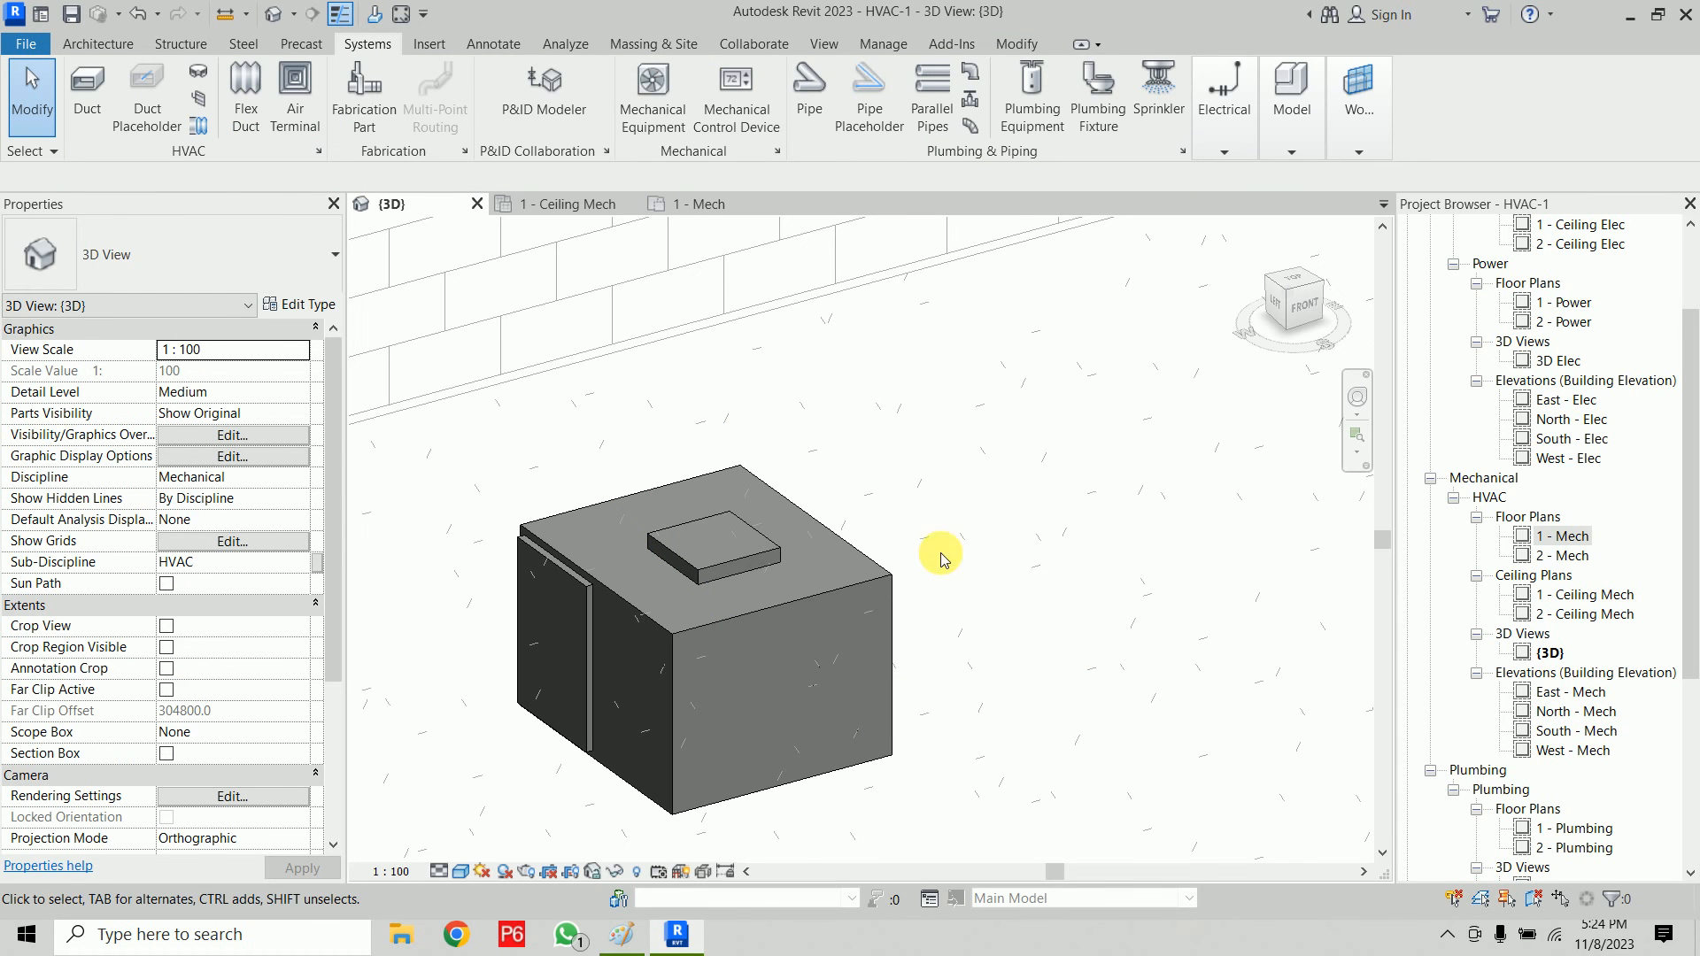
Step: Back in the 1 - Mech floor plan, rotate the fan module so its side duct connector faces the refrigerant coil
left_click(863, 580)
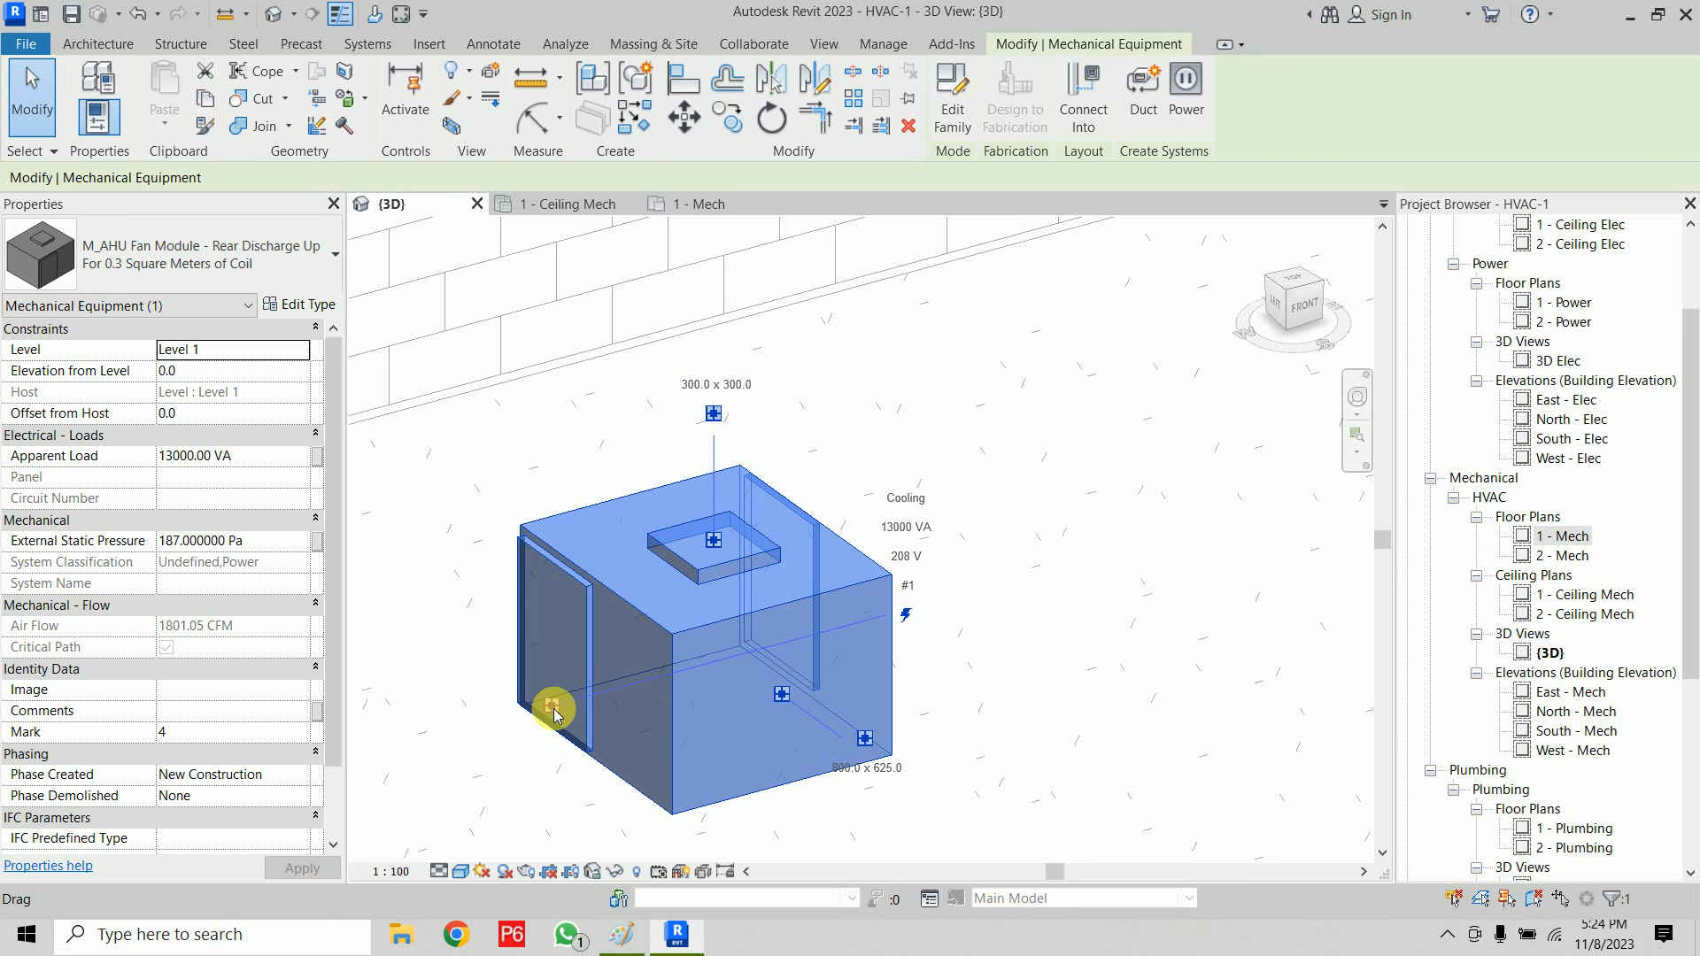
left_click(729, 205)
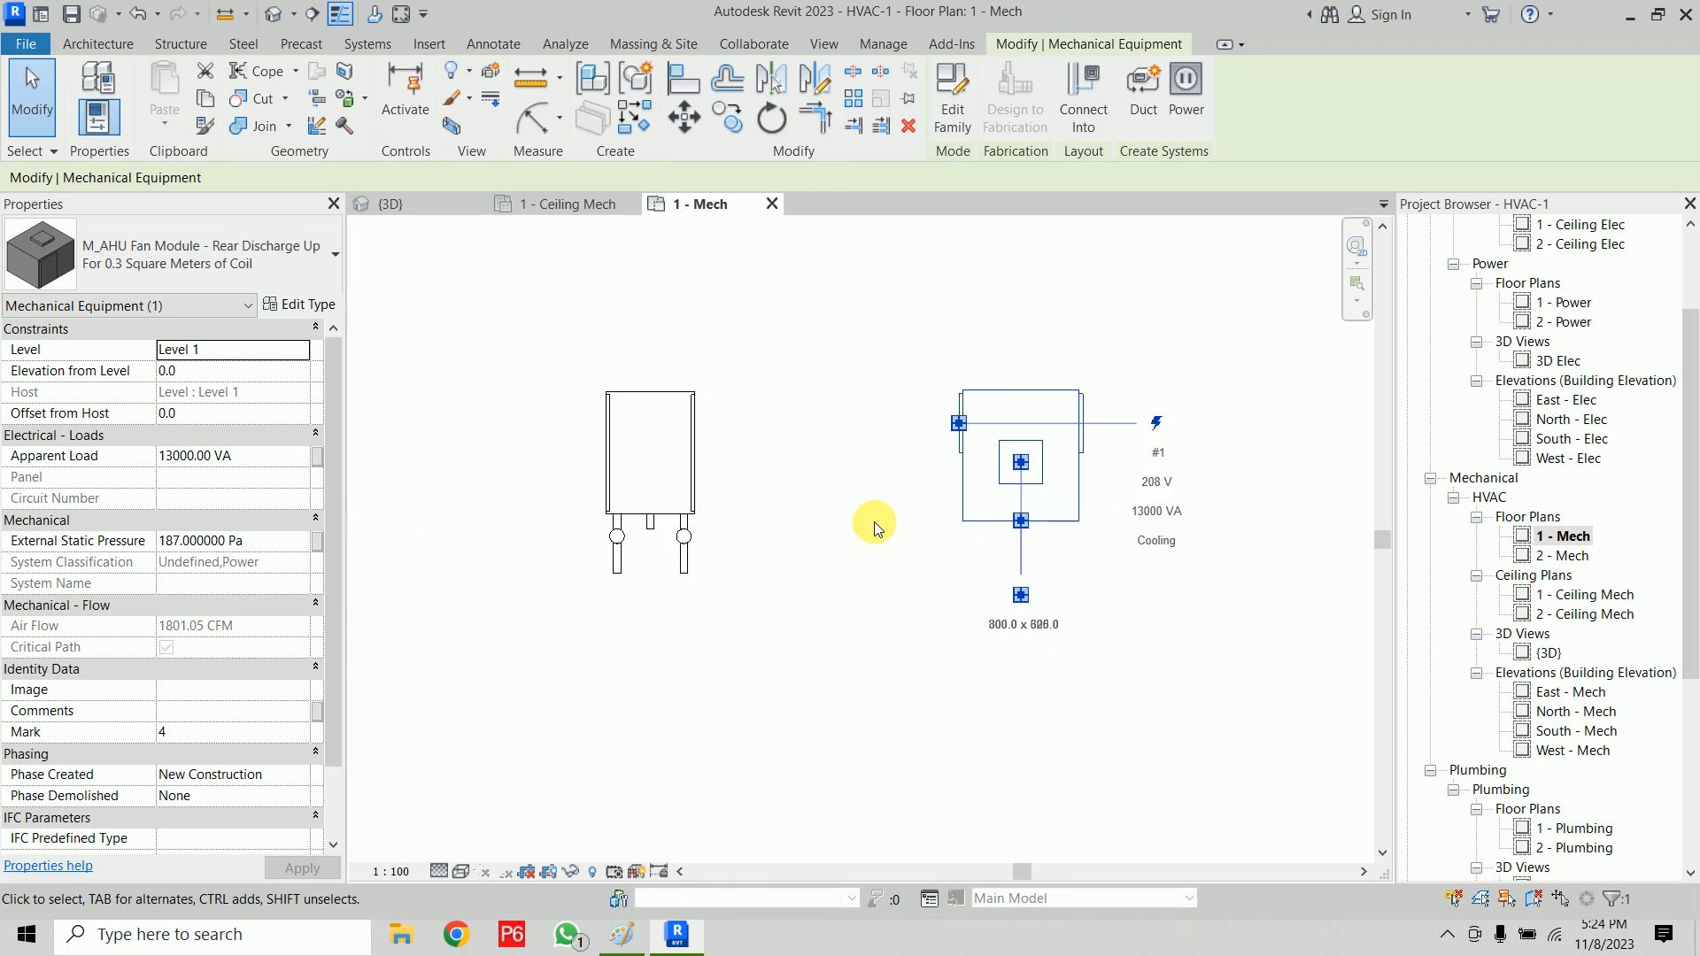
scroll(874, 522, "down", 1)
middle_click_drag(1013, 529, 1178, 526)
left_click(932, 636)
left_click(910, 485)
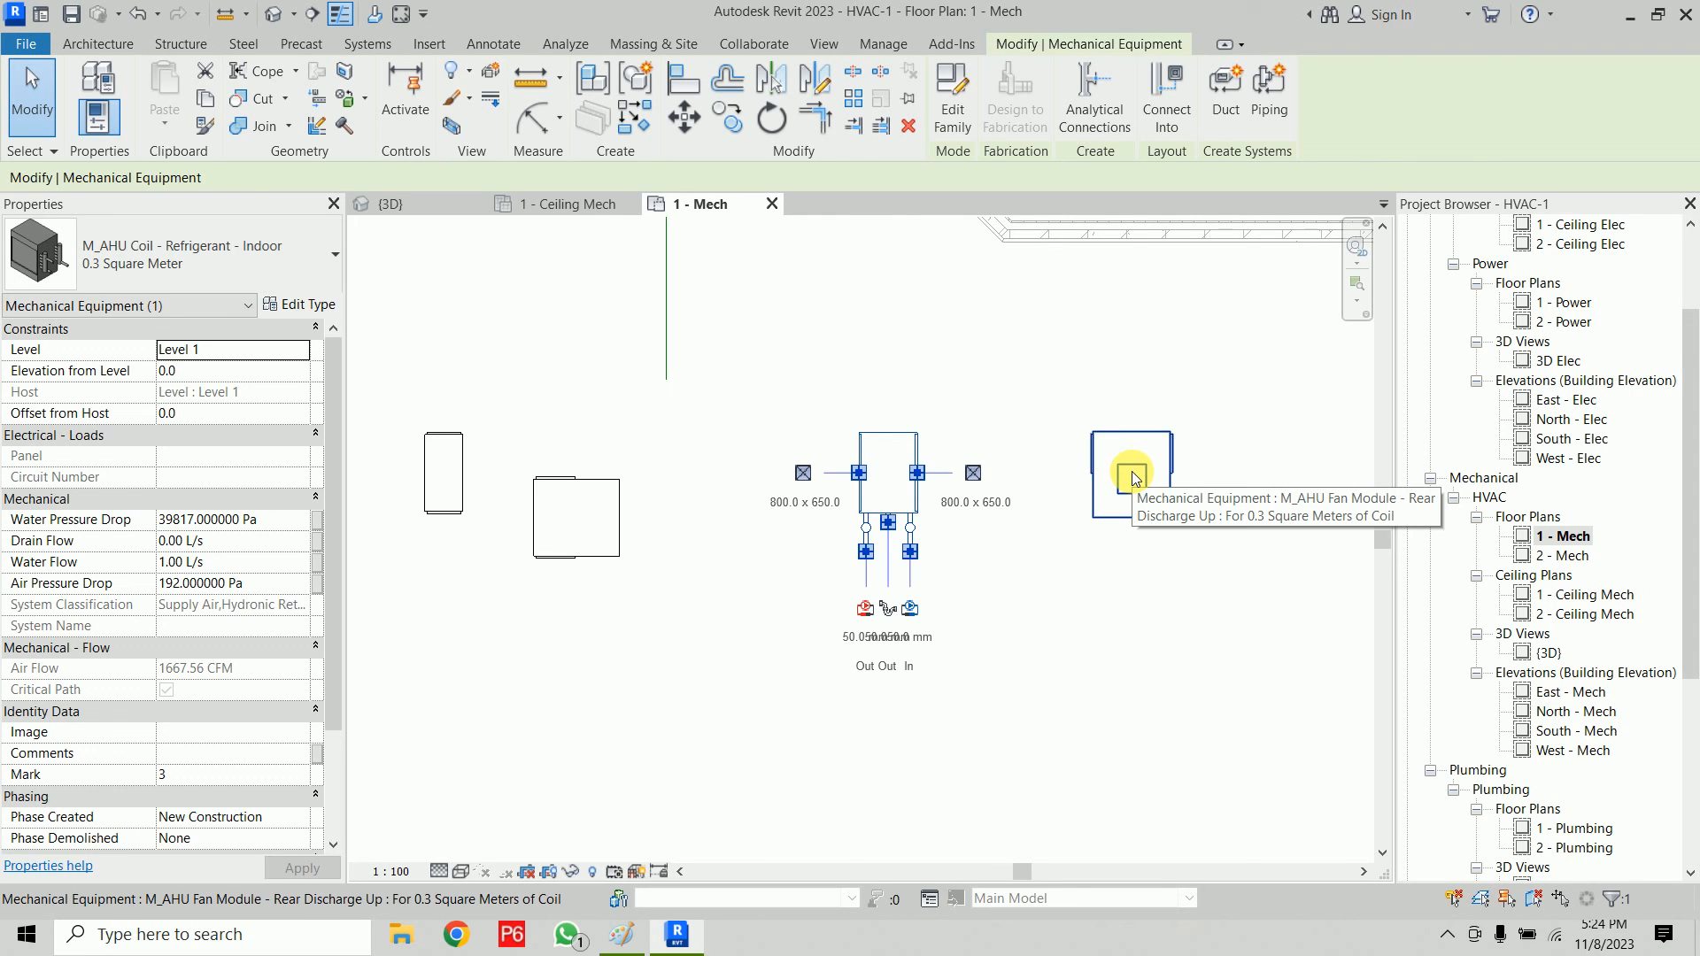
scroll(1045, 474, "up", 2)
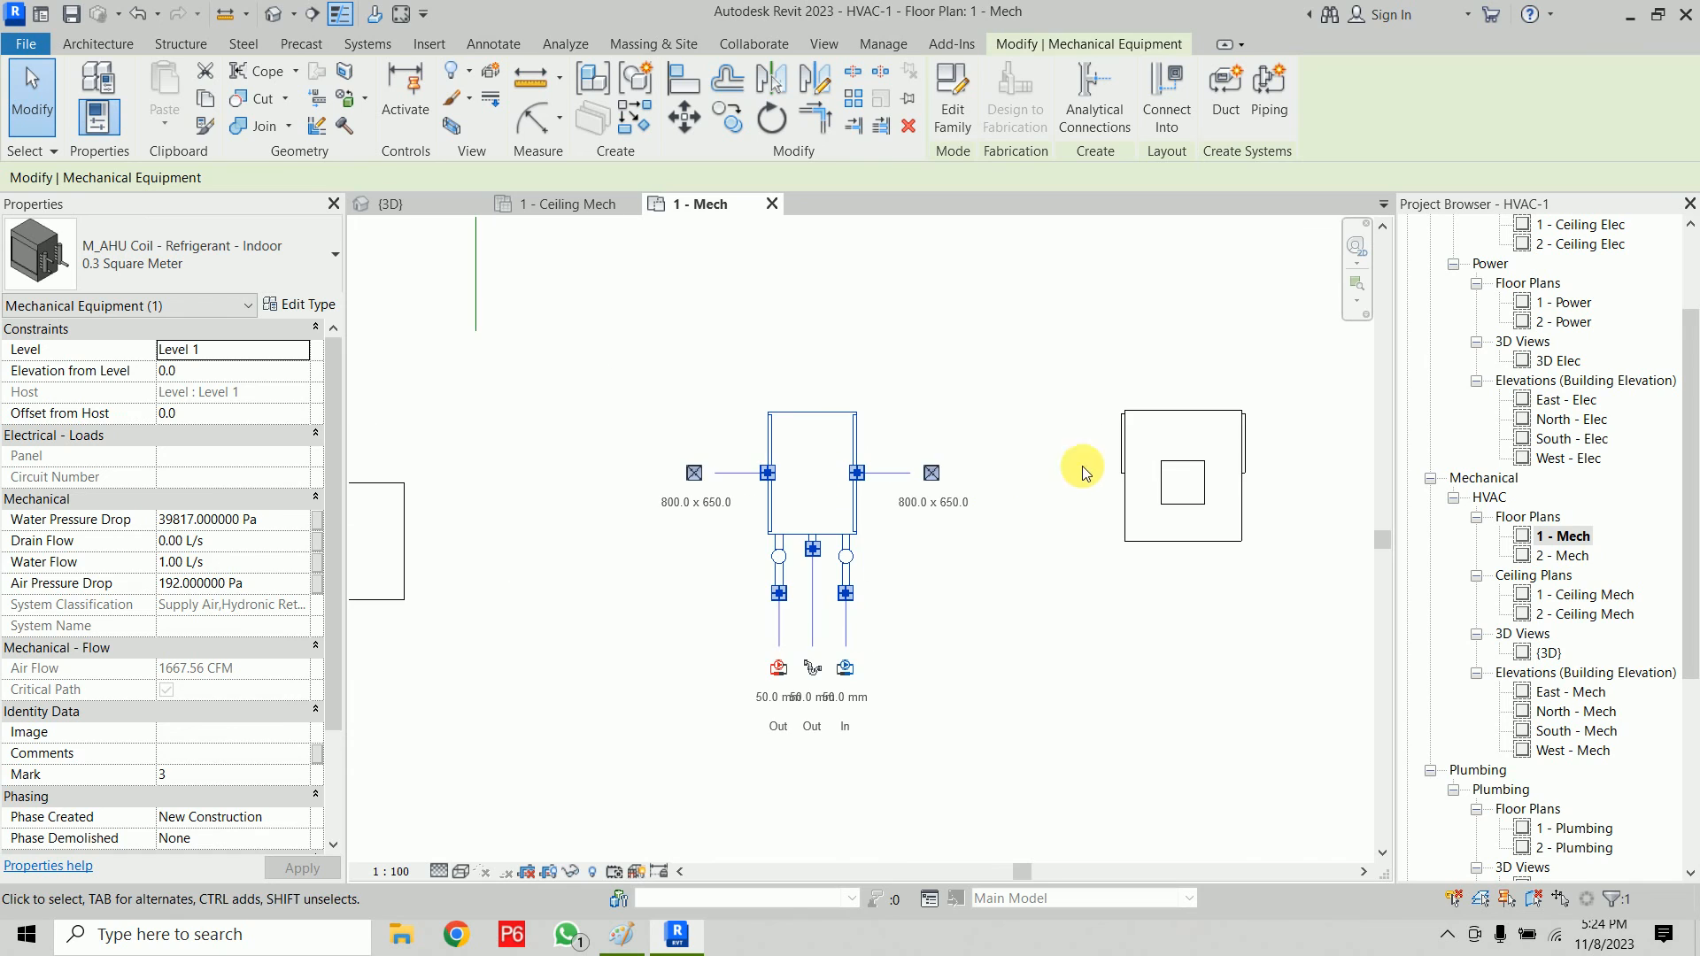
left_click(1160, 465)
middle_click_drag(1086, 581, 1024, 587)
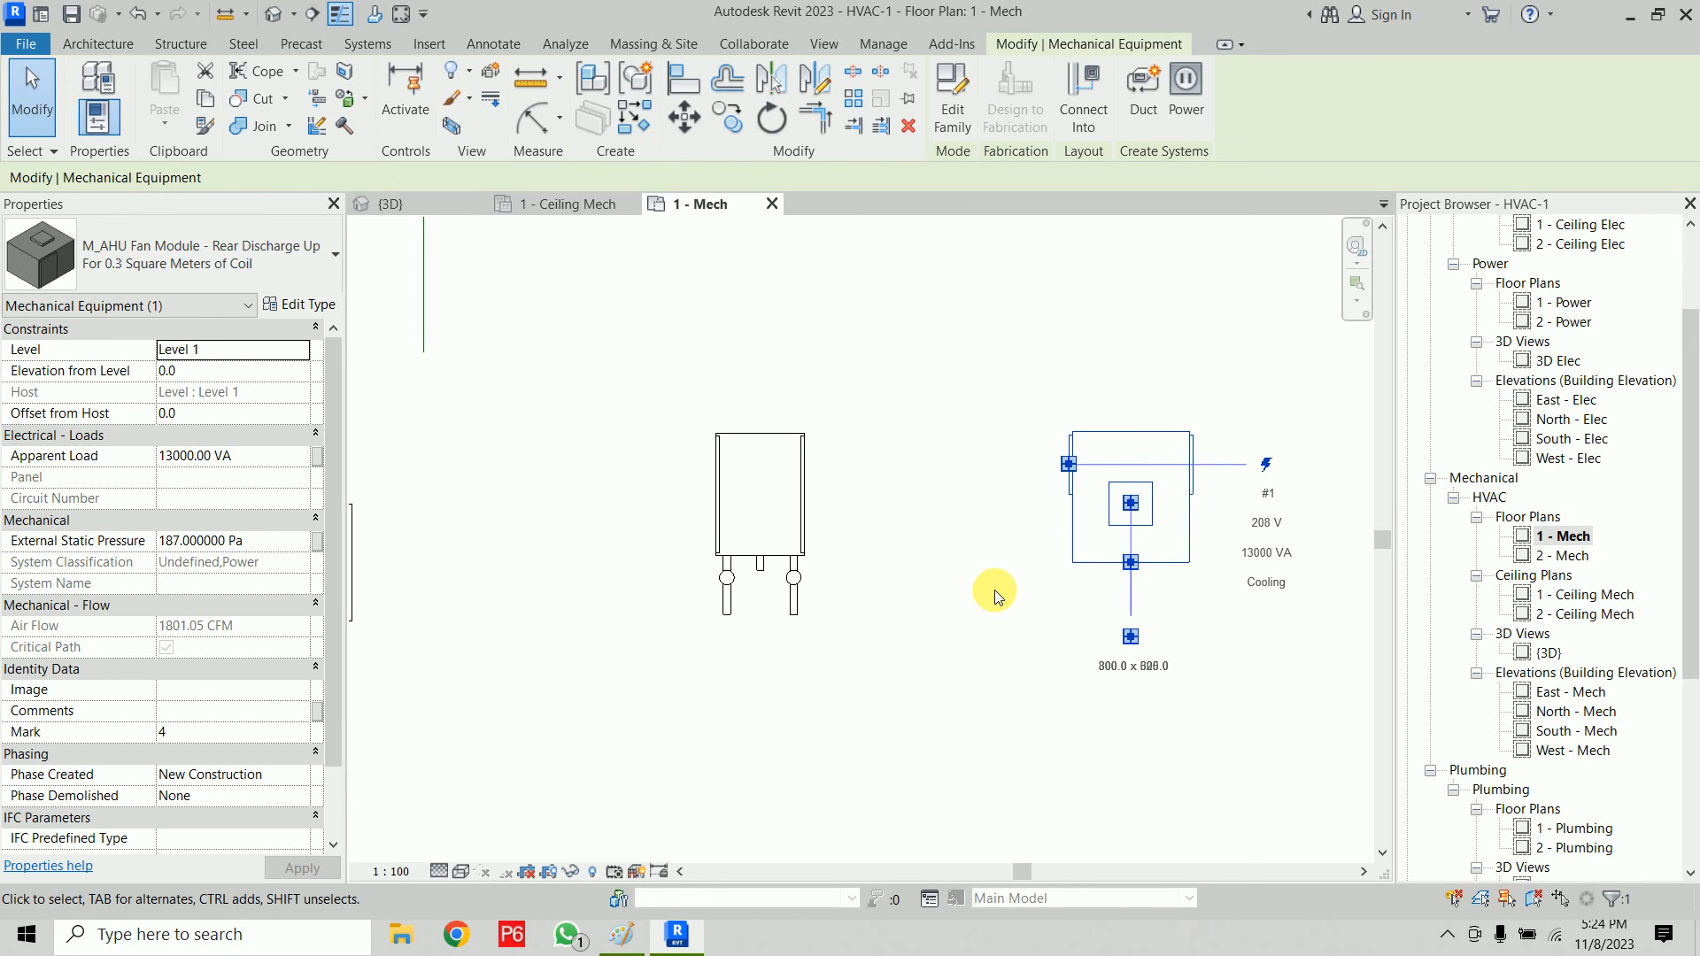
key("space")
key("space")
key("space")
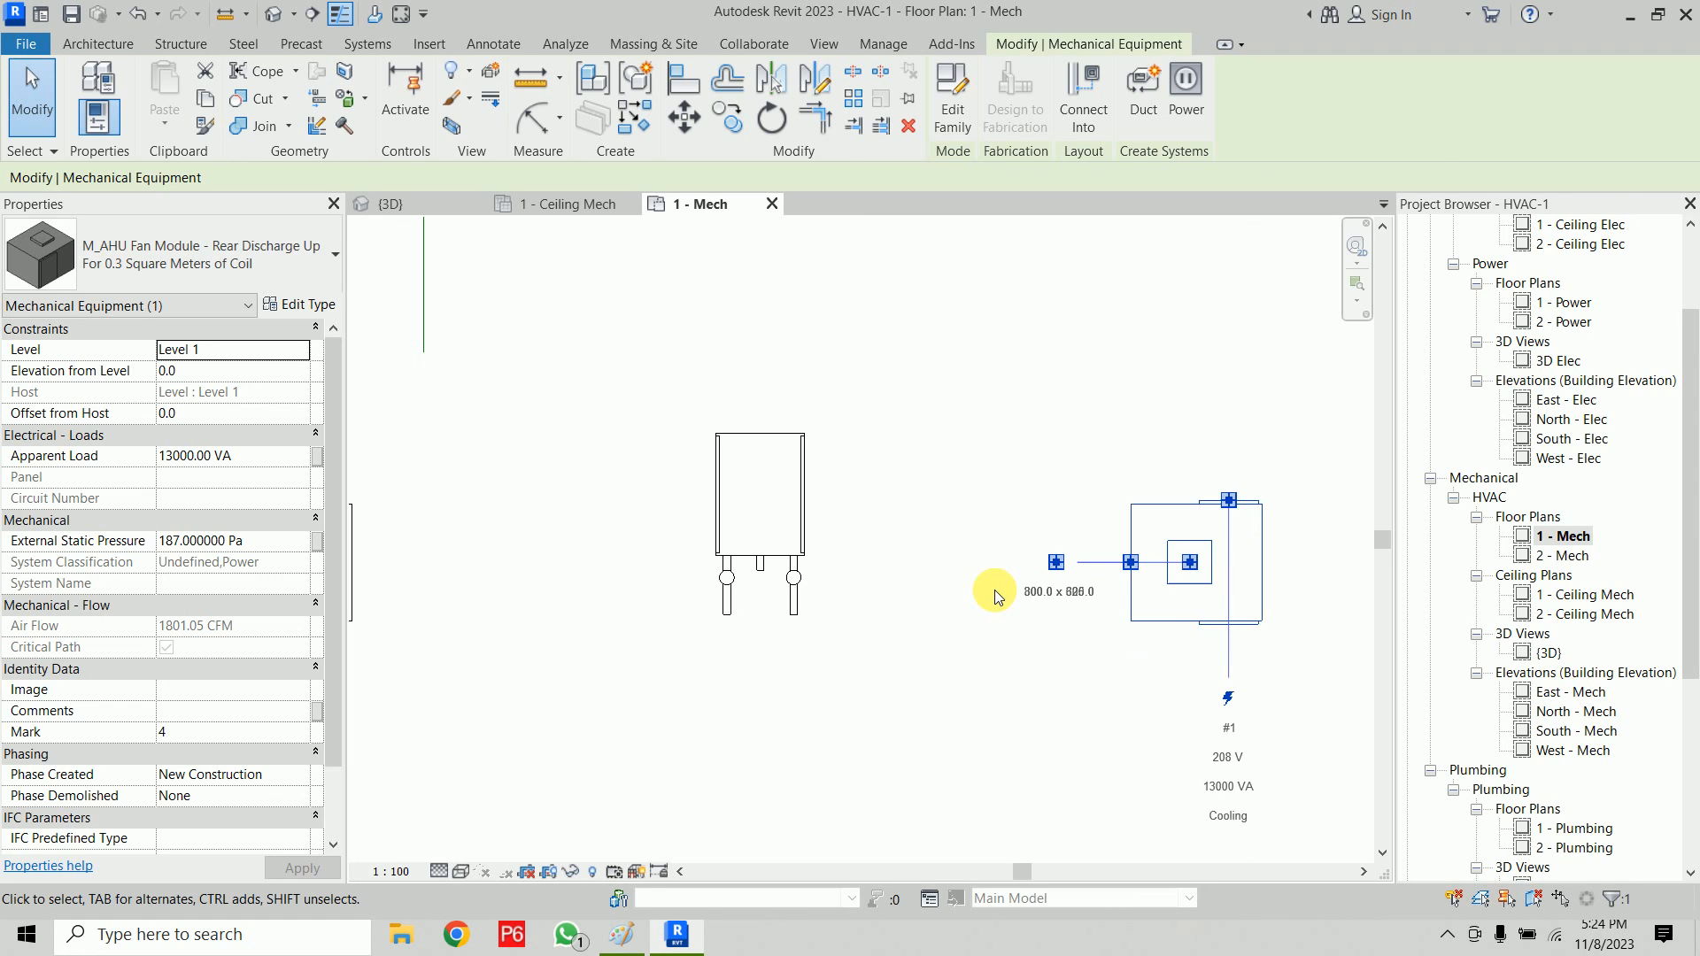
Step: Move the fan module in line with the refrigerant coil, closer to it
left_click_drag(1173, 506, 1091, 456)
left_click(994, 646)
Step: Try to draw a duct from the coil's fan-side connector to the fan module
left_click(837, 506)
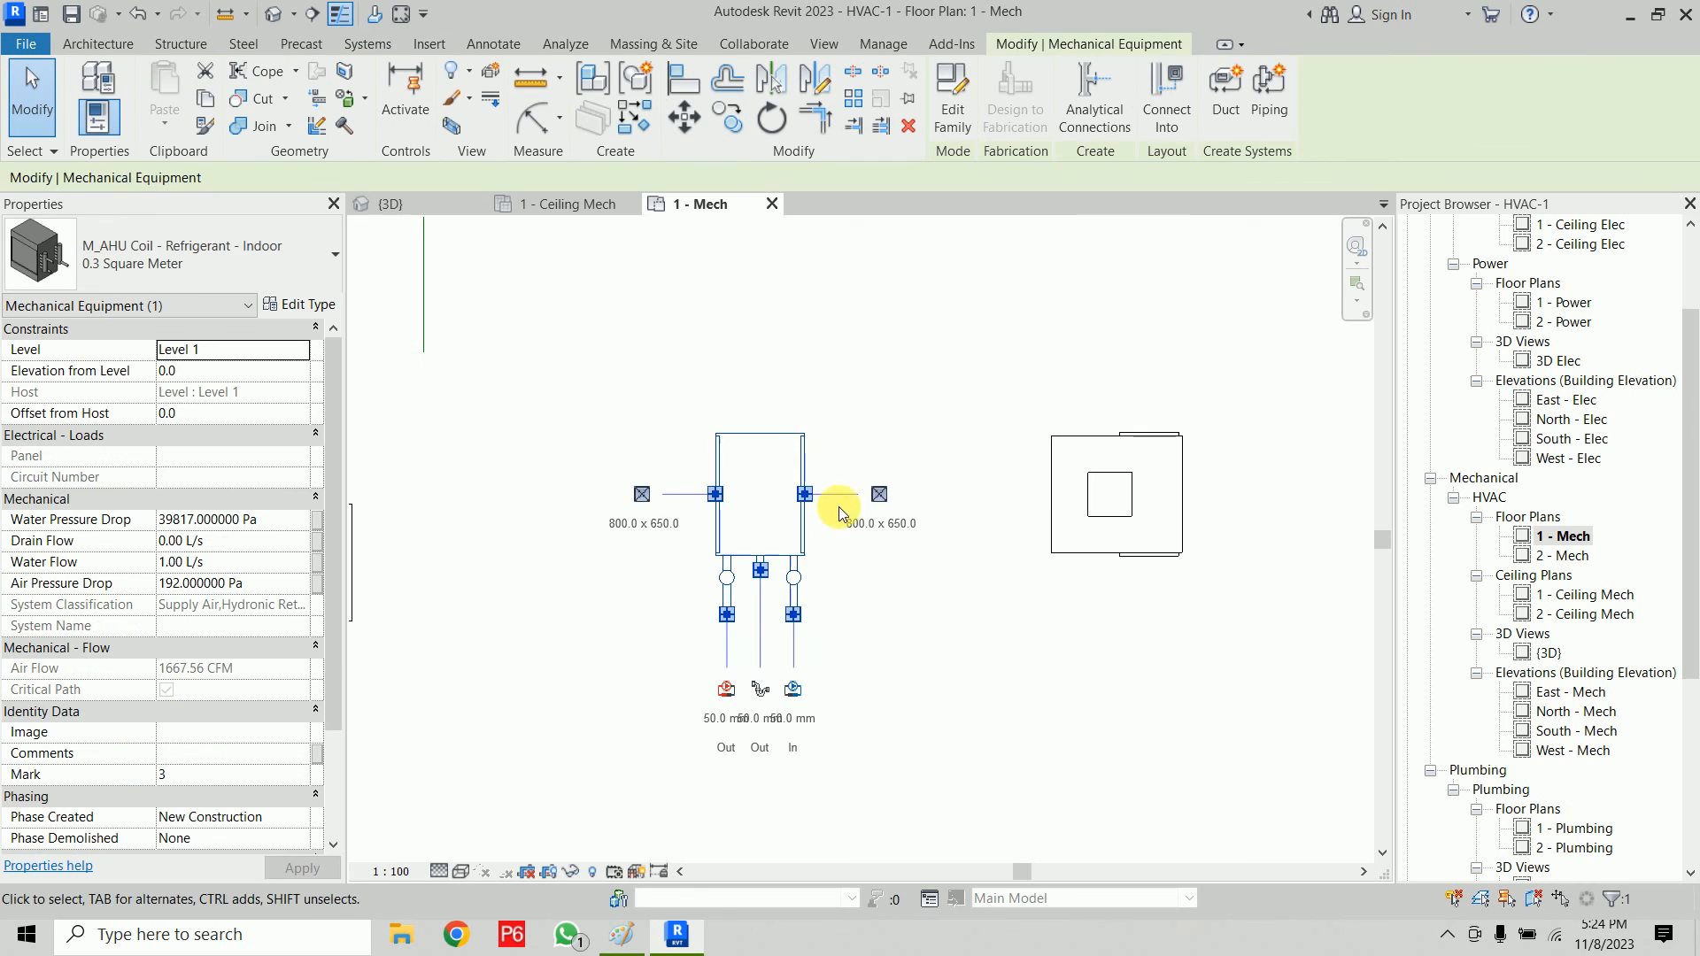
left_click(879, 494)
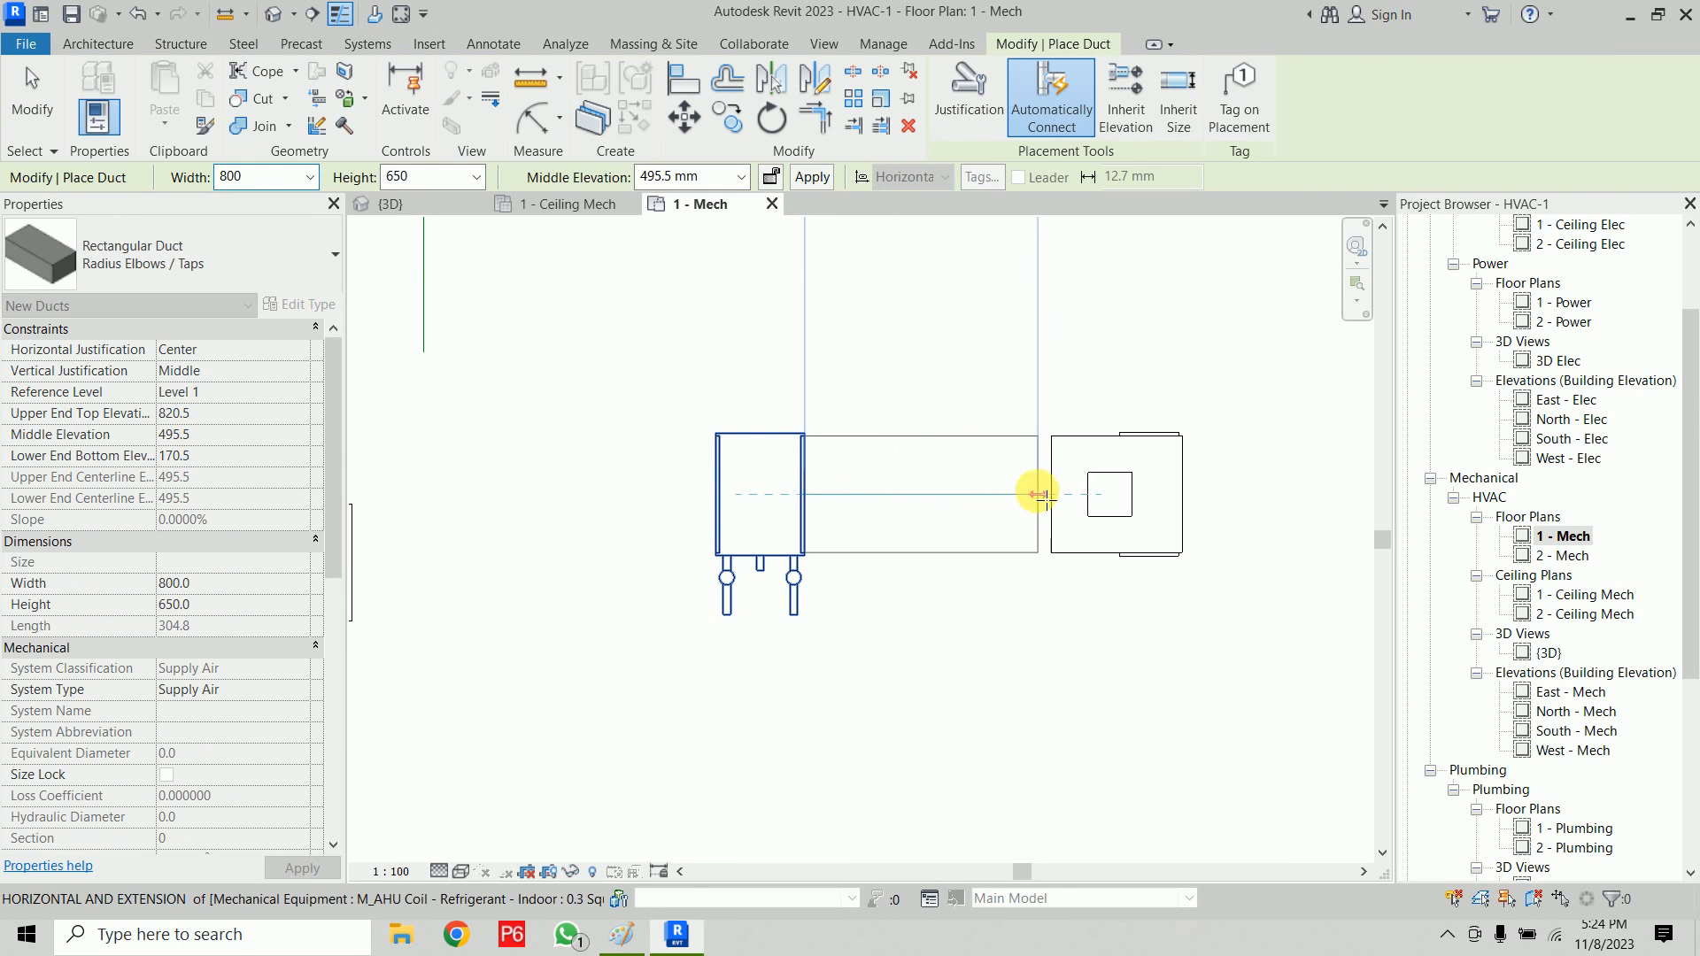
left_click(1026, 734)
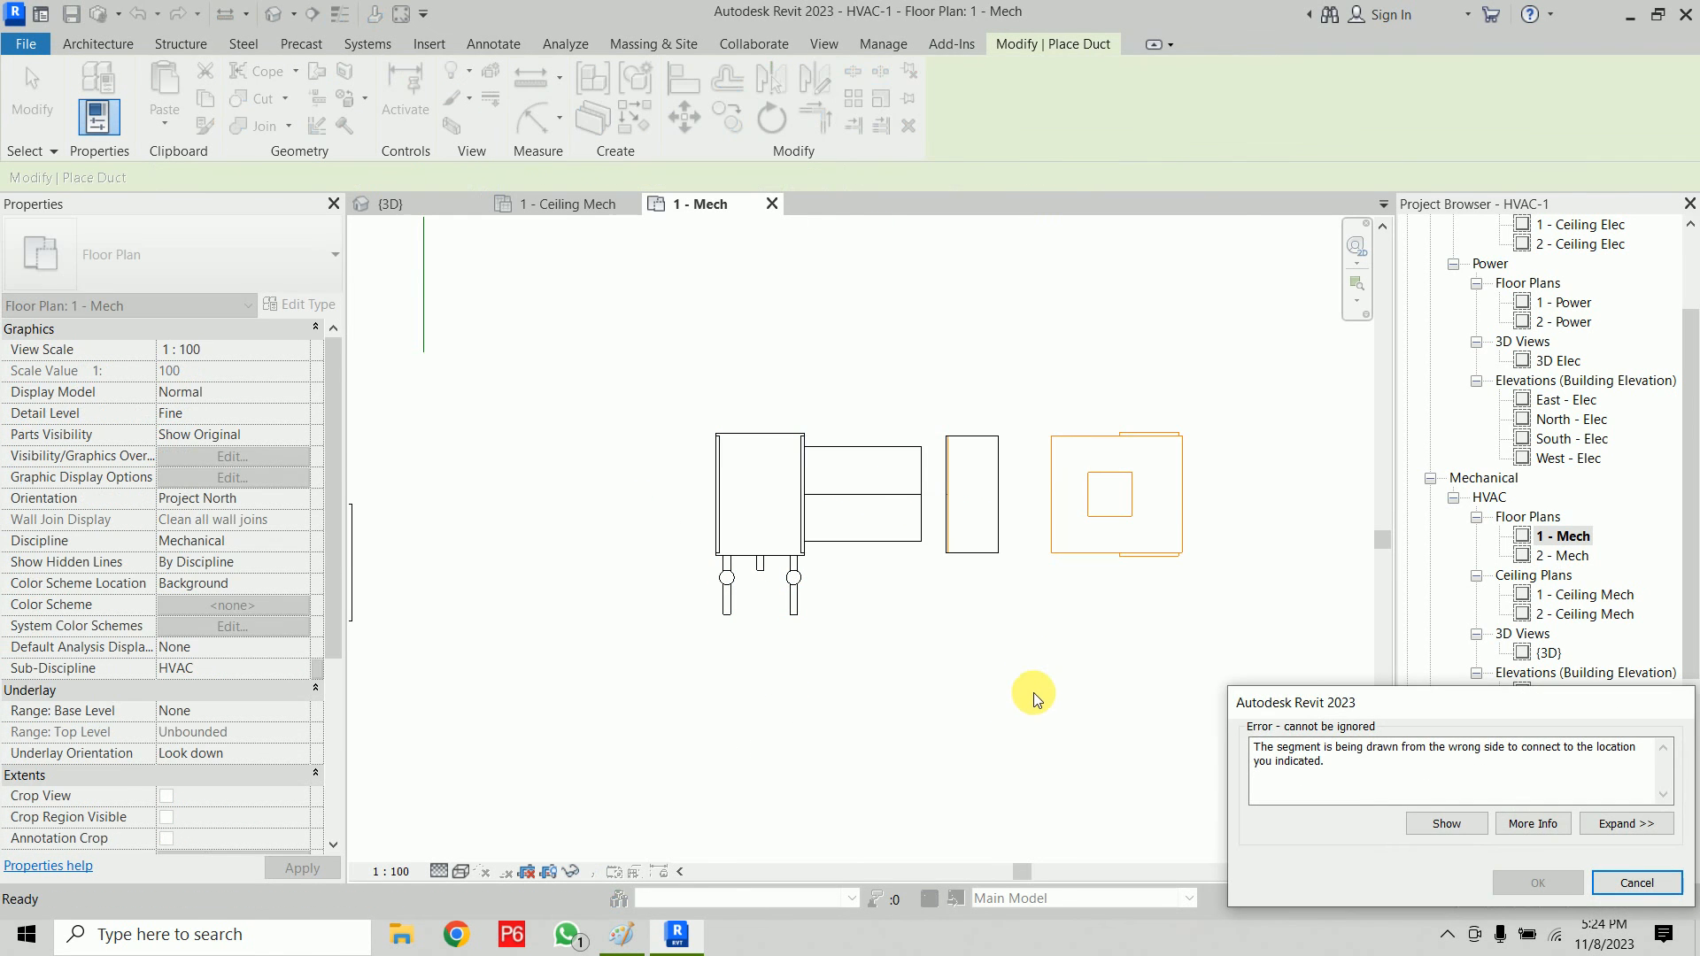
key("Escape")
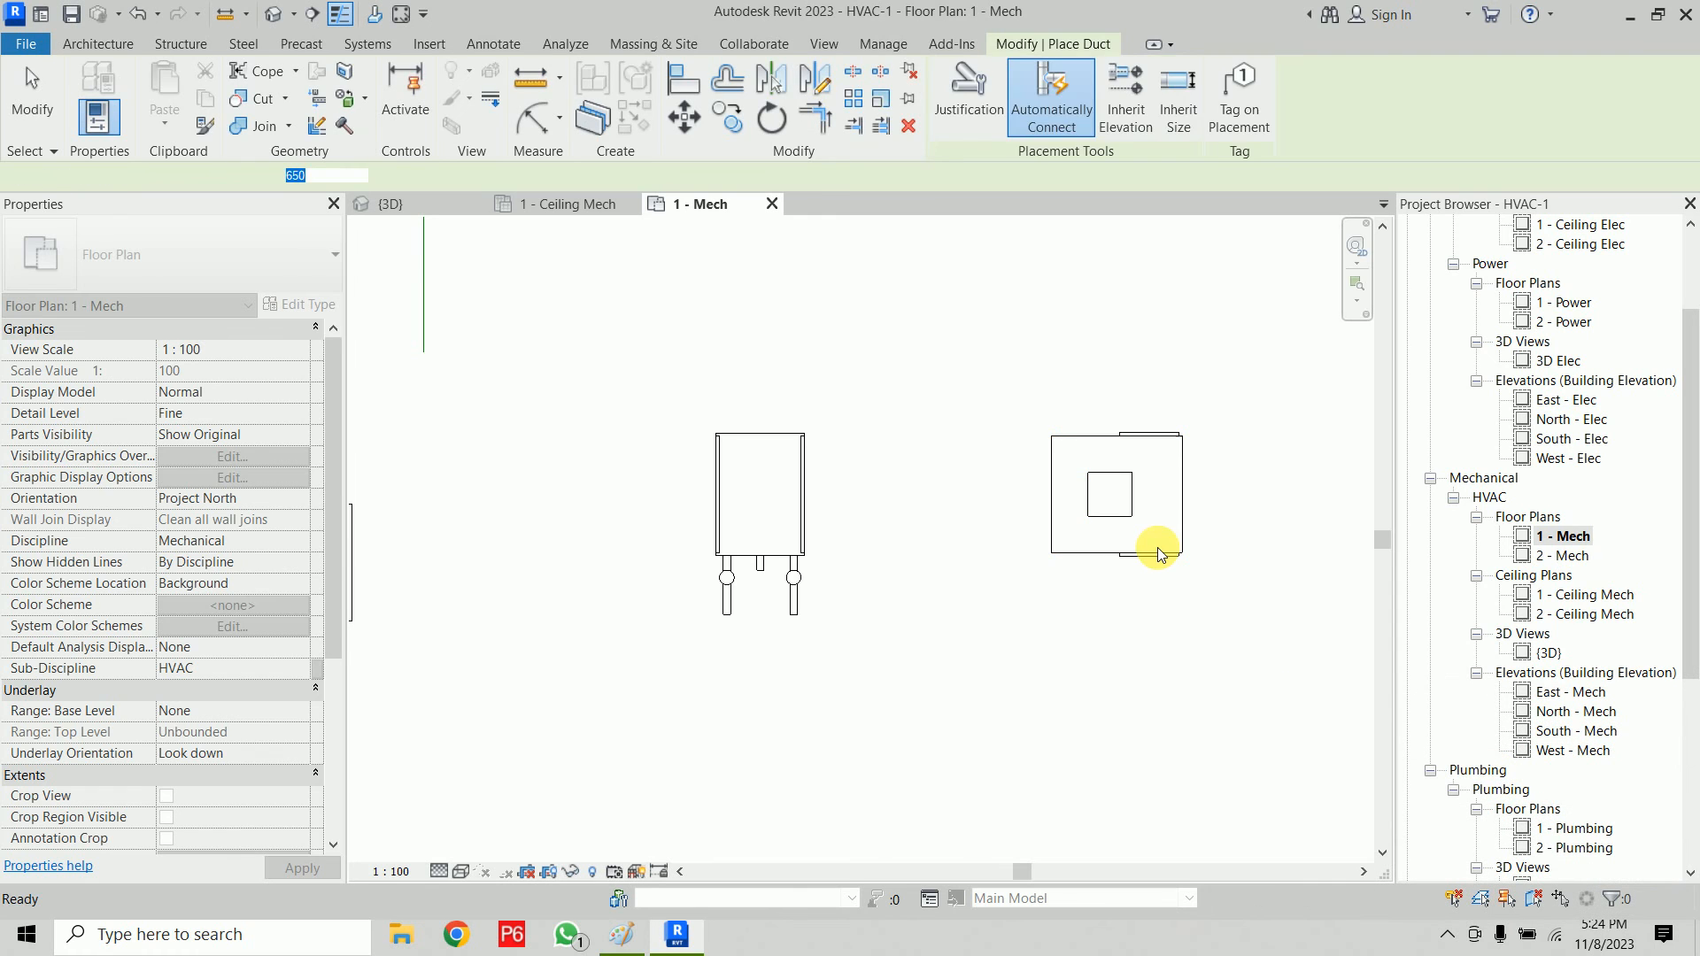
key("Escape")
Step: Draw an 800 x 625 duct from the fan module's side connector to the refrigerant coil's facing connector
left_click(1053, 509)
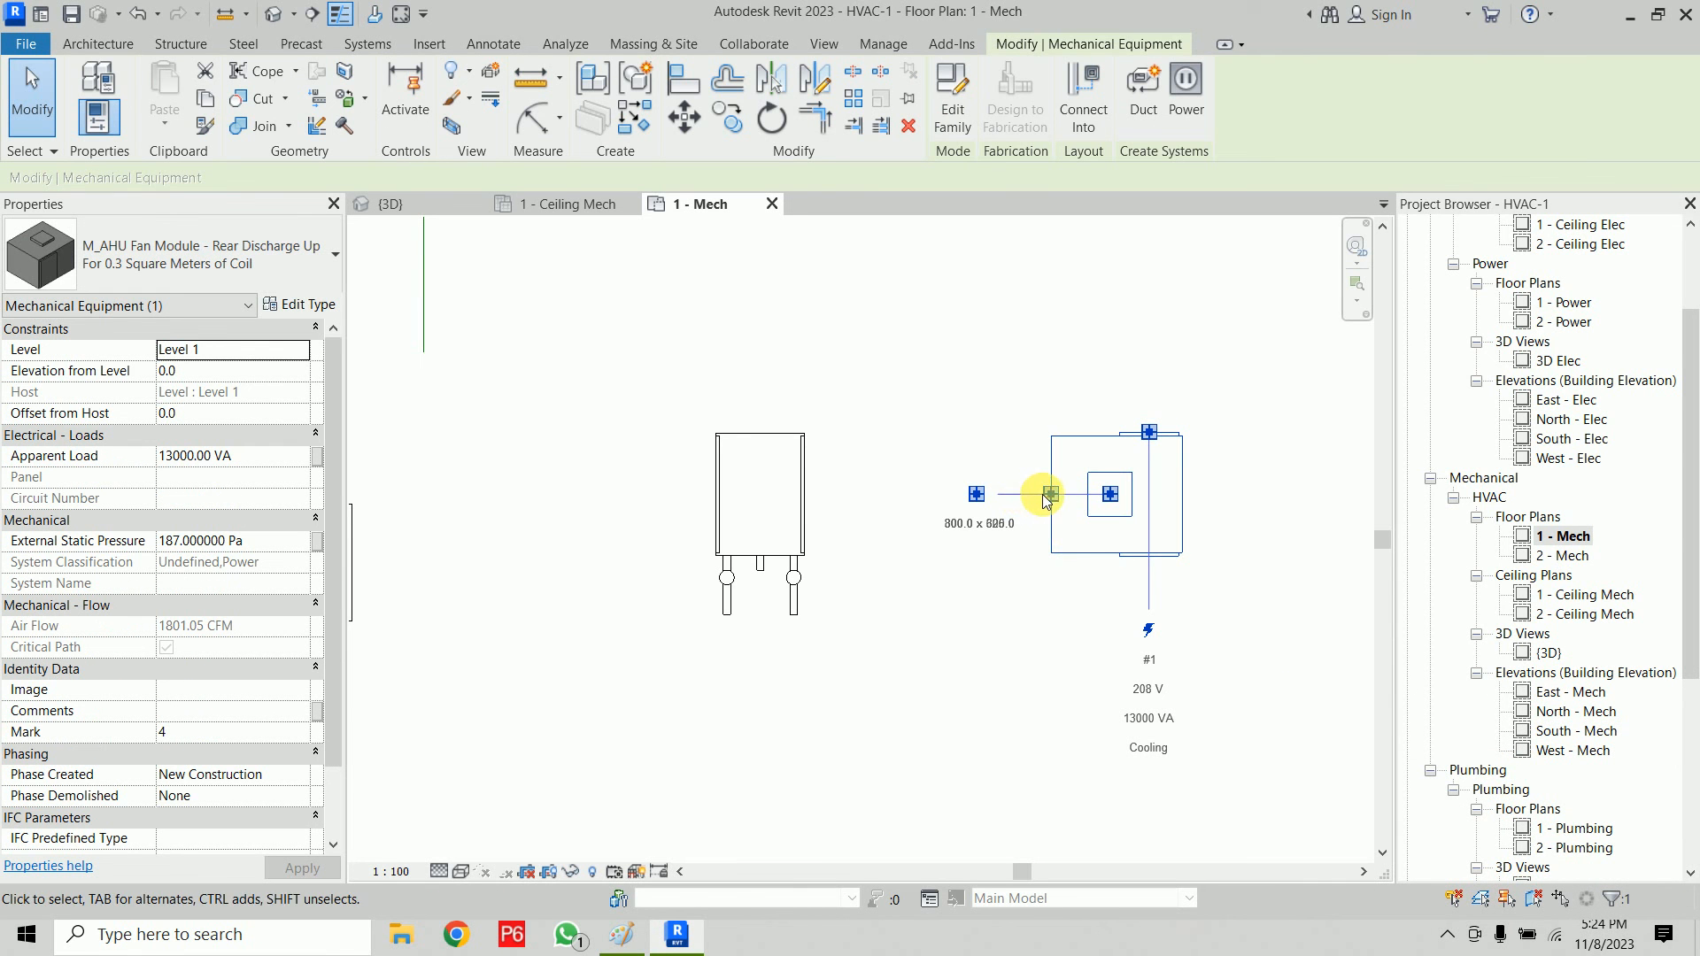
right_click(1047, 501)
left_click(1098, 388)
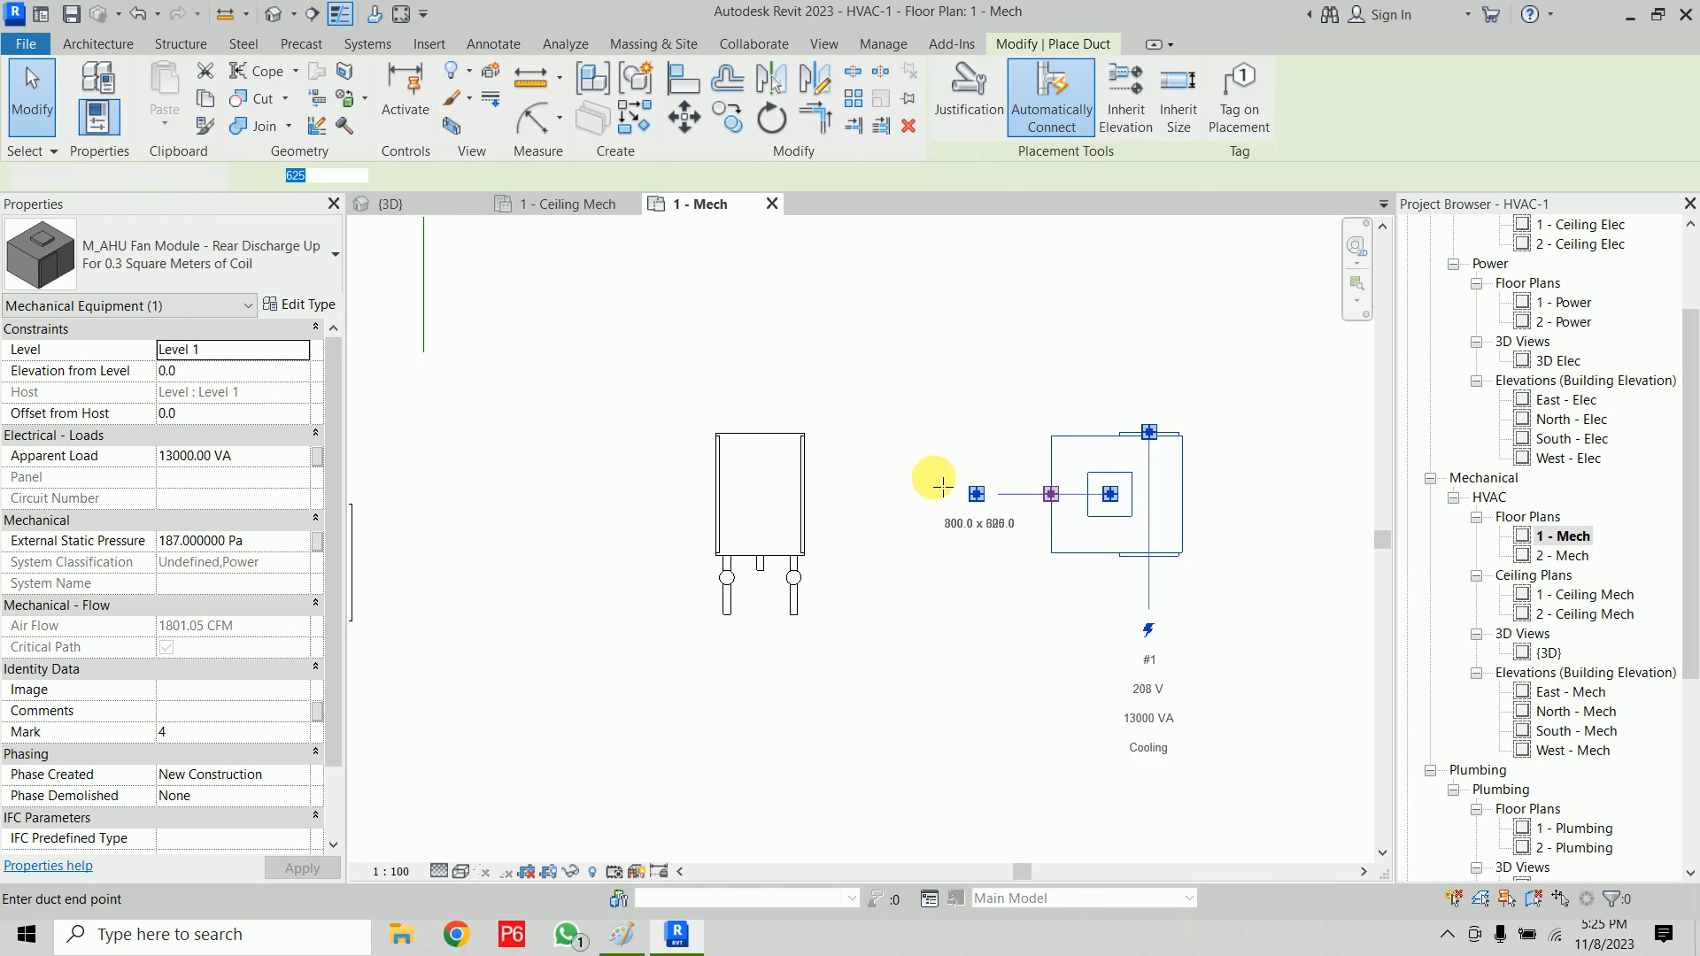
left_click(804, 498)
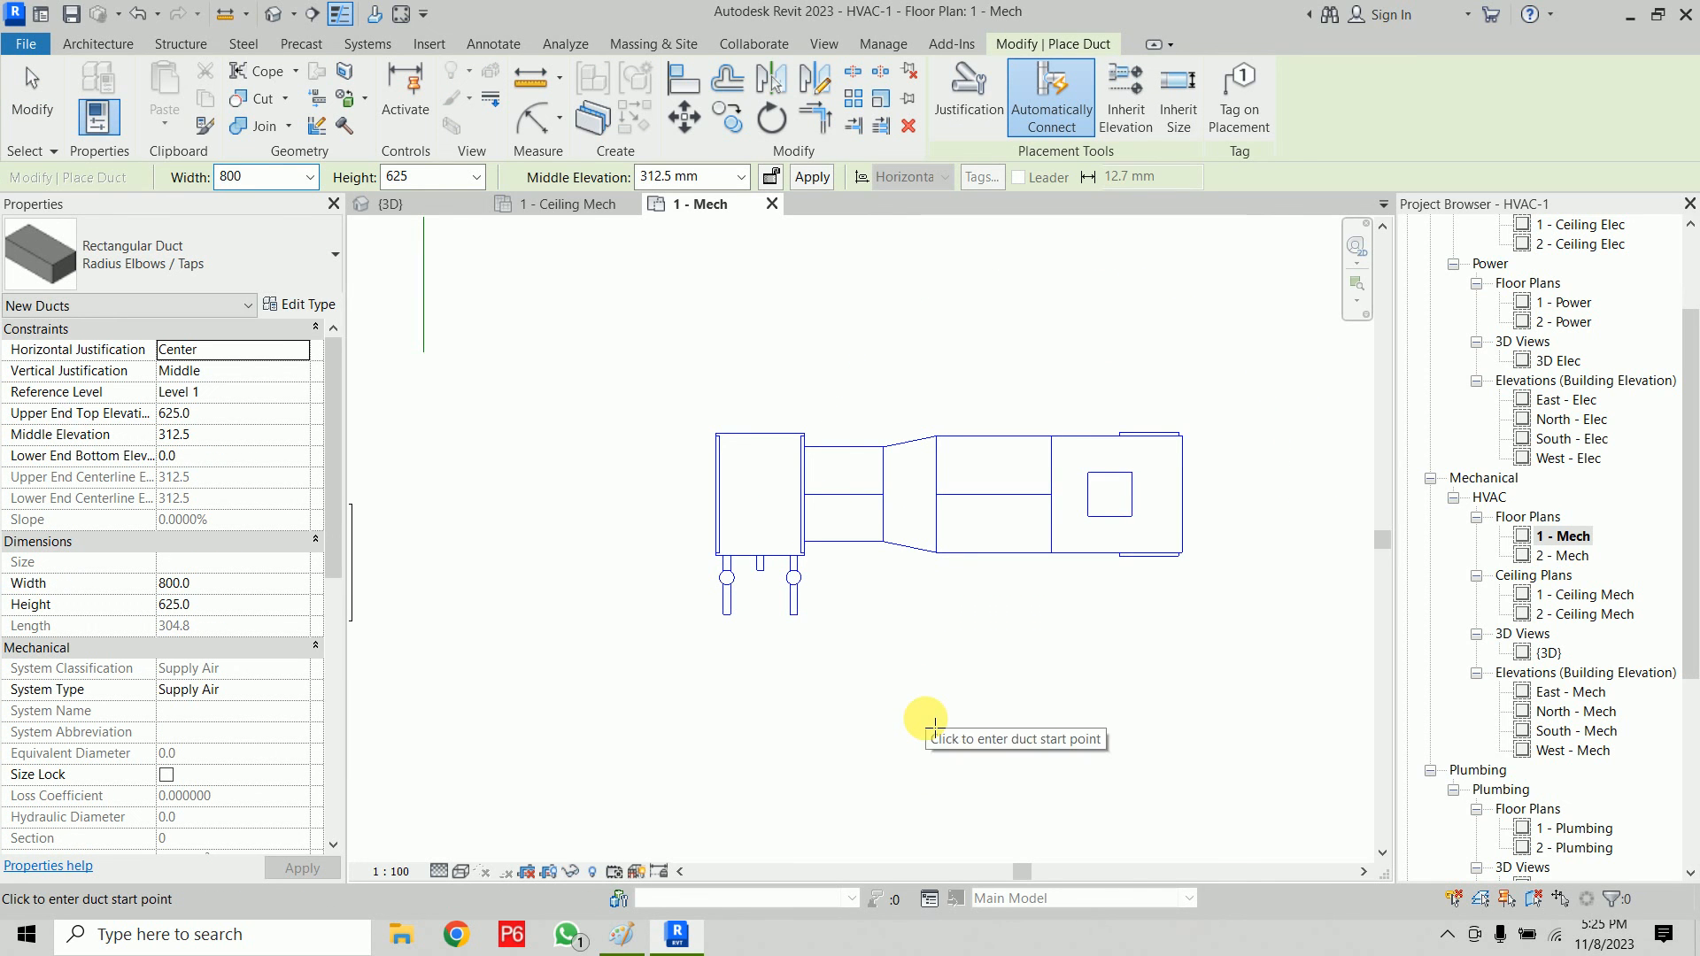
key("Escape")
key("Escape")
Step: Nudge the refrigerant coil toward the fan module to shorten the connecting duct
left_click(802, 573)
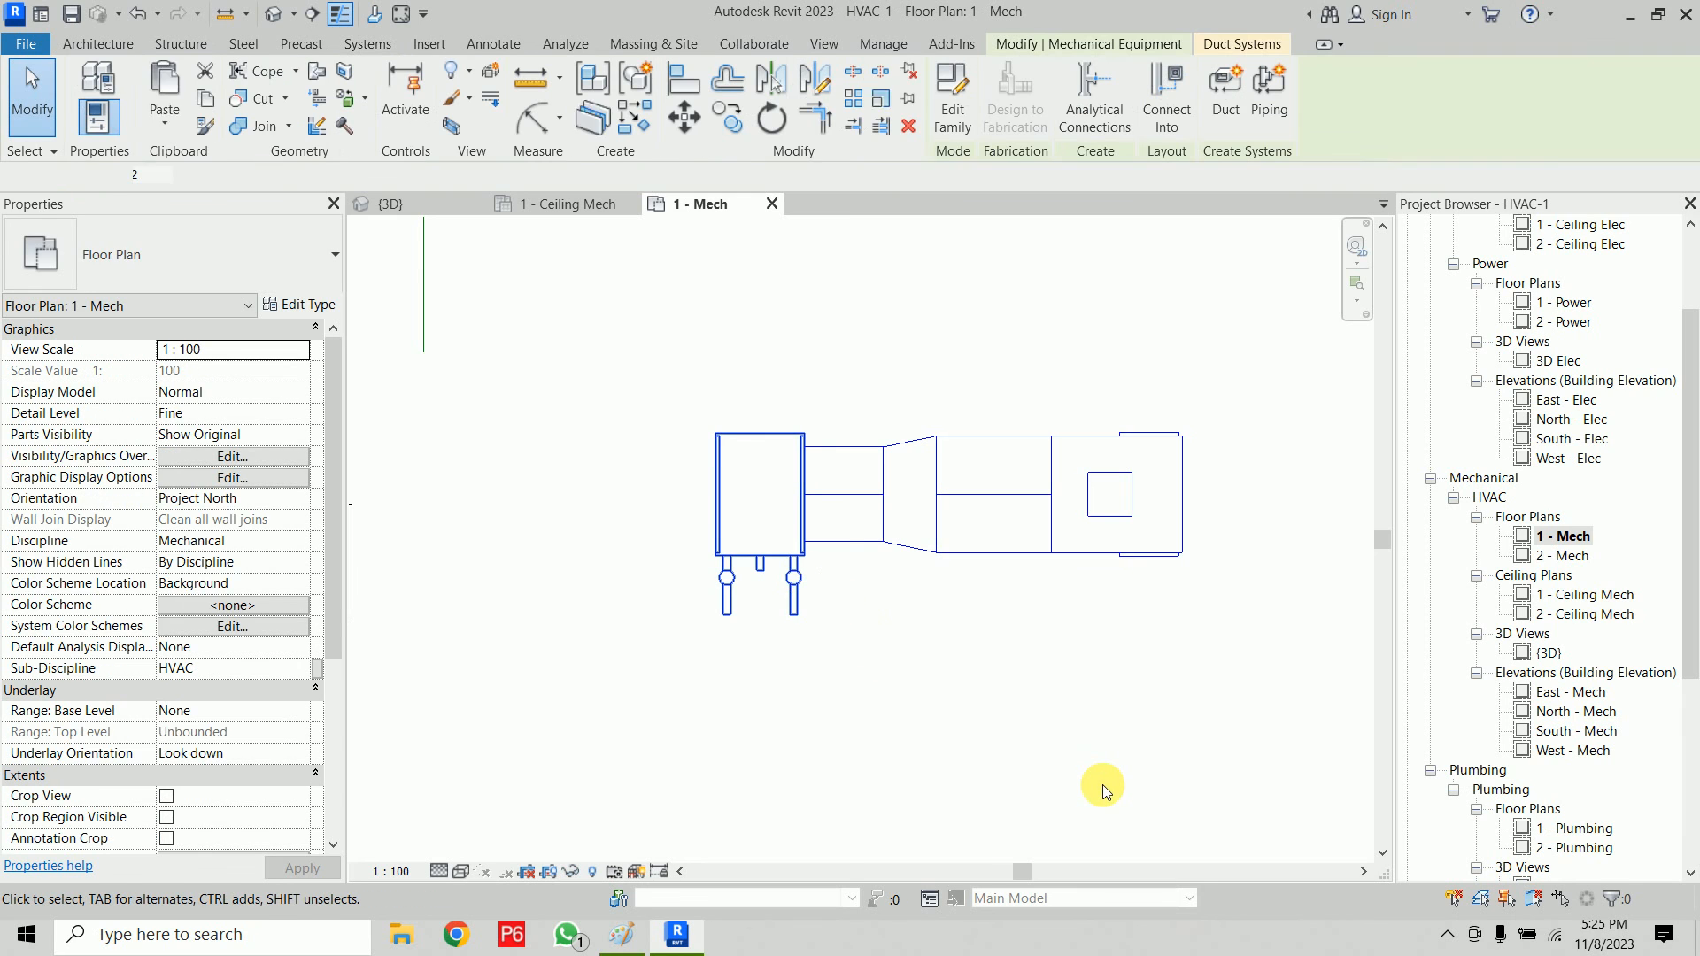
key("Right")
key("Right")
key("Right")
key("Right")
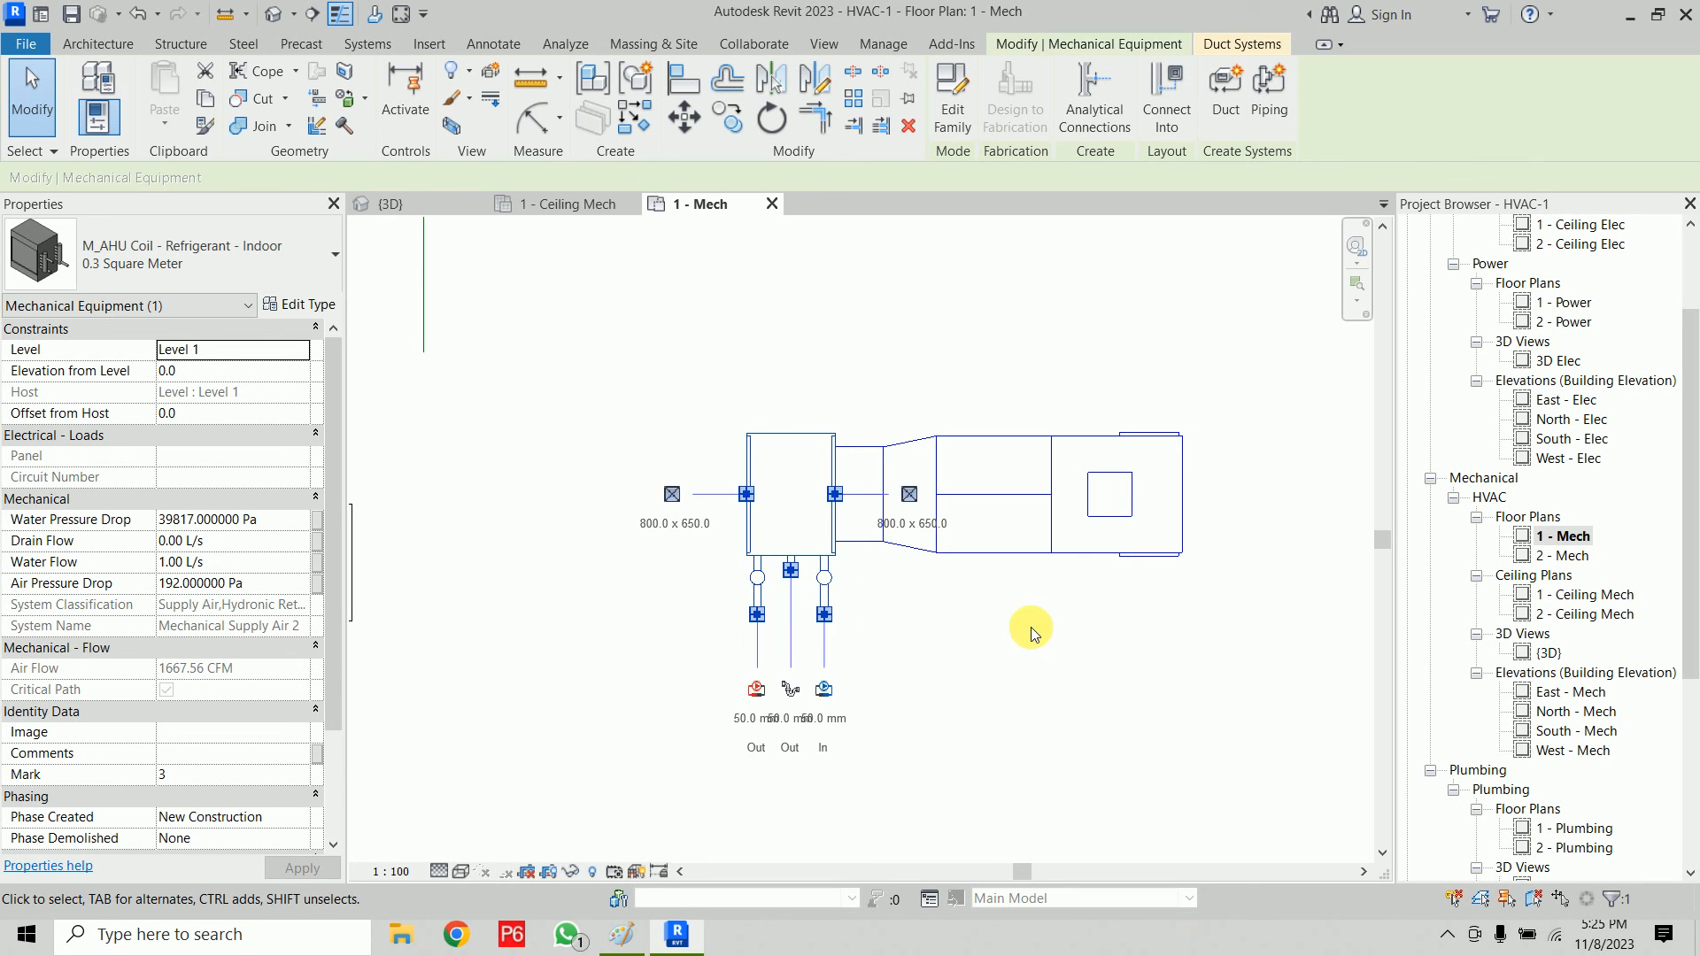
key("Right")
key("Right")
key("Right")
key("Right")
left_click(930, 628)
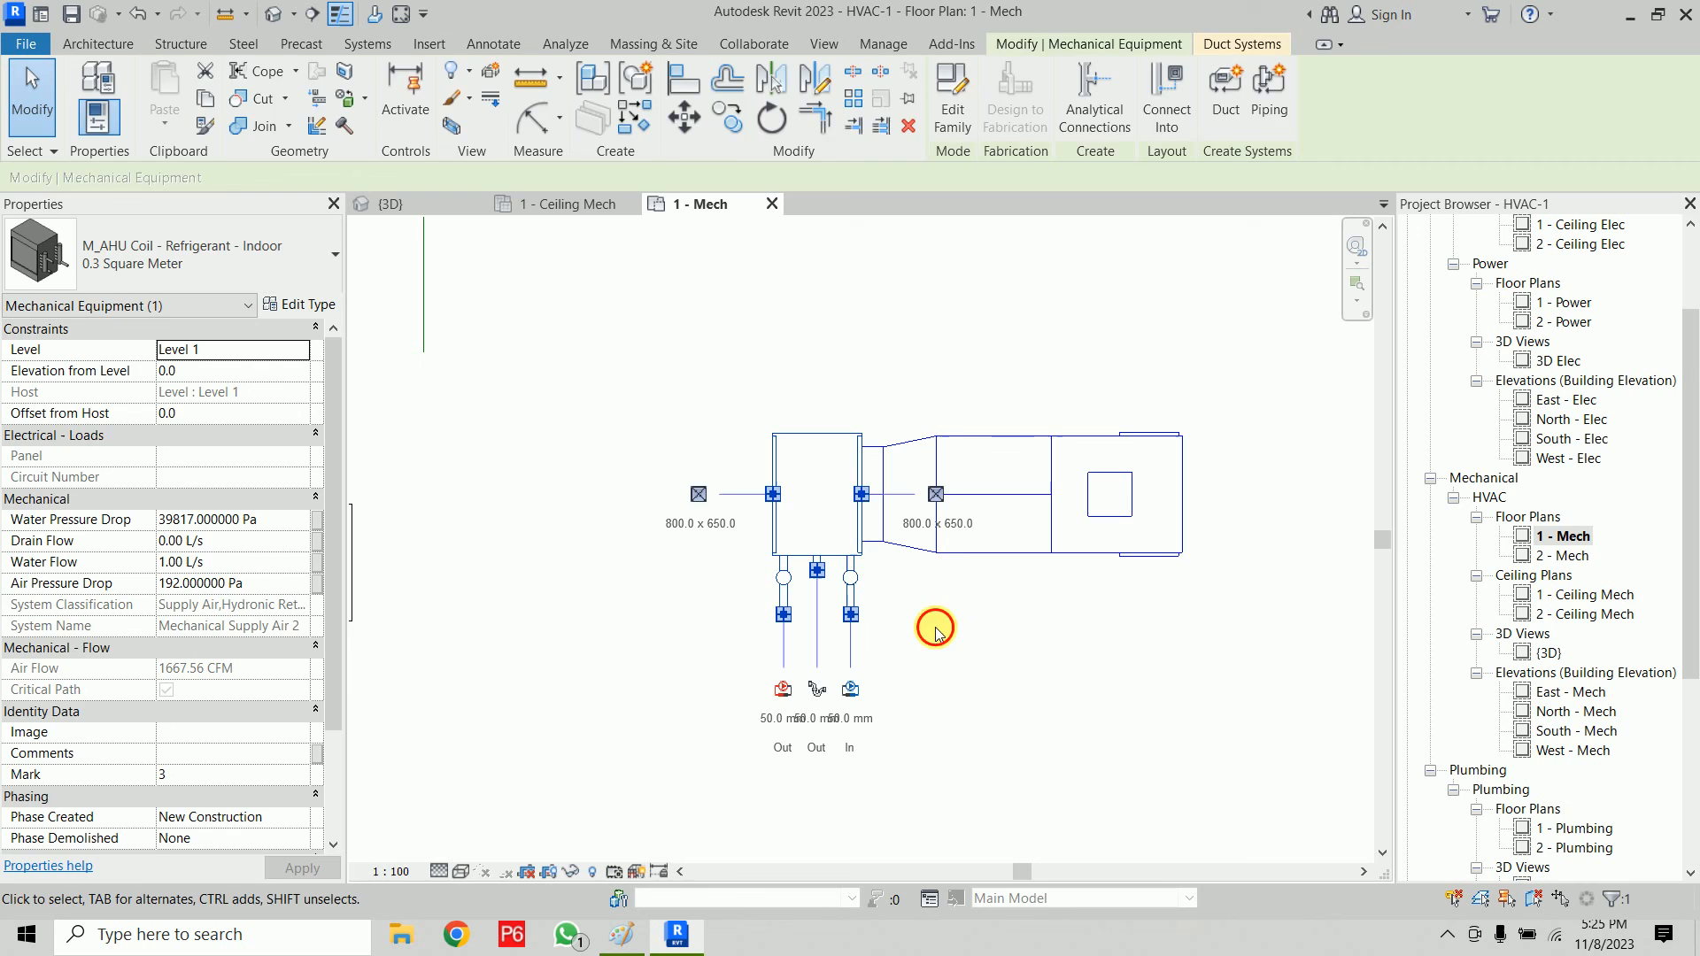
Step: Nudge the duct transition between the coil and fan module closer to the fan module
left_click(918, 553)
key("Right")
key("Right")
key("Right")
key("Right")
key("Right")
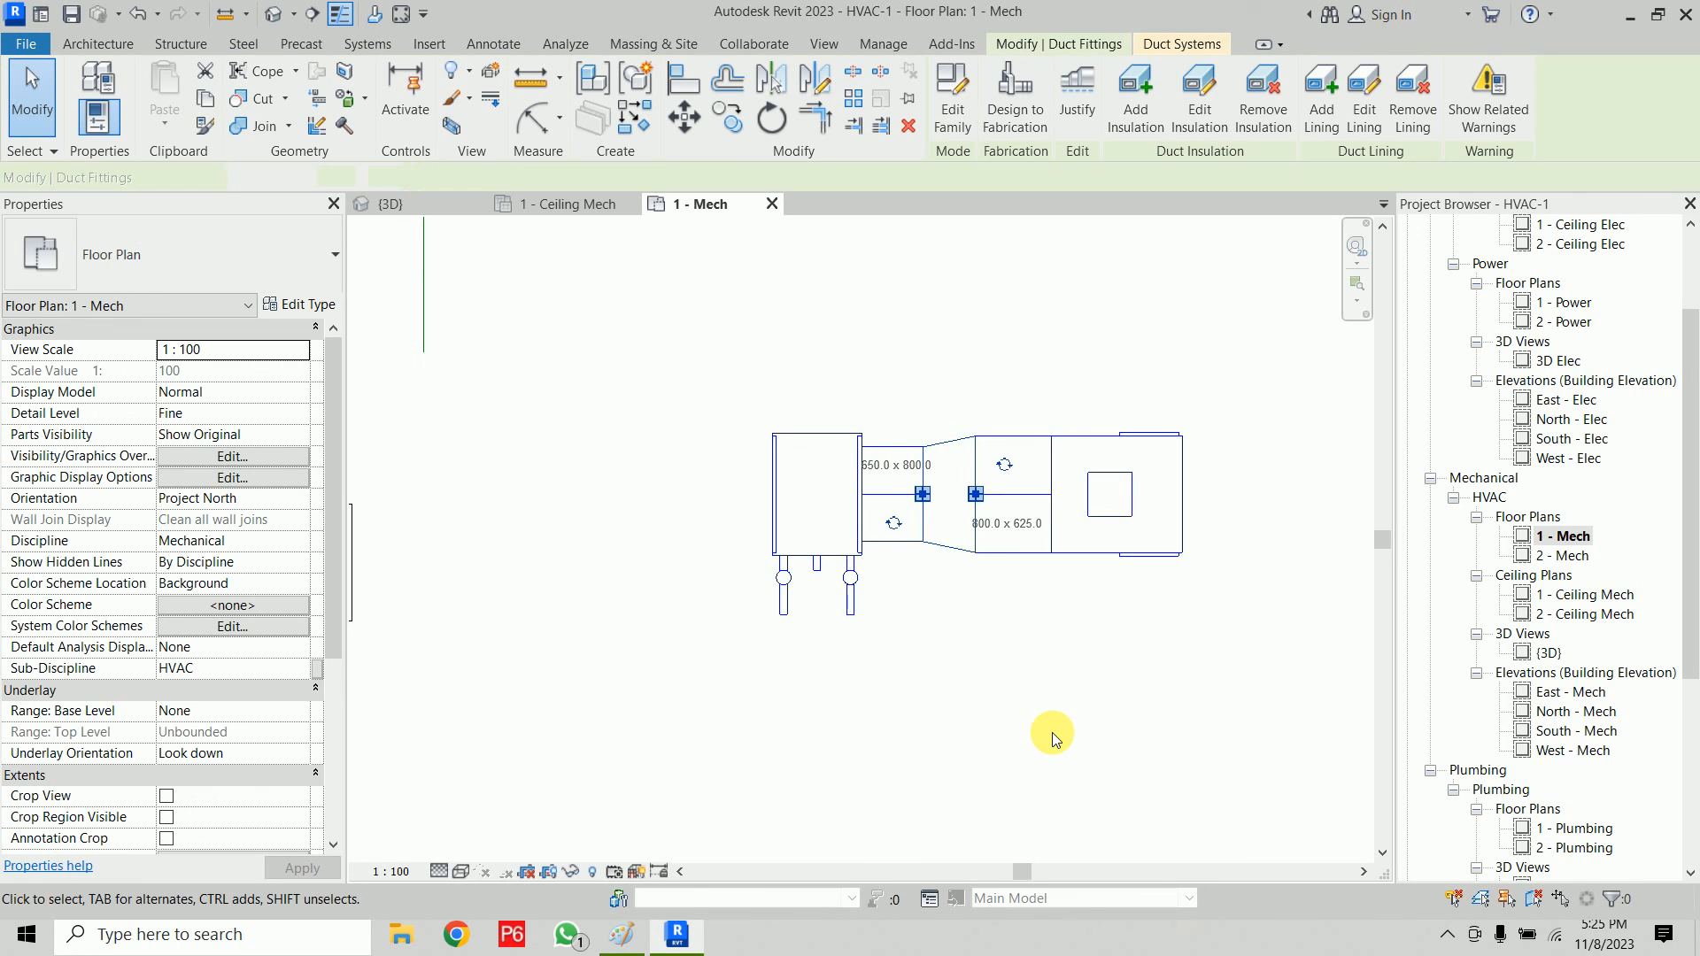
key("Right")
key("Right")
key("Right")
key("Right")
key("Right")
key("Right")
key("Right")
key("Right")
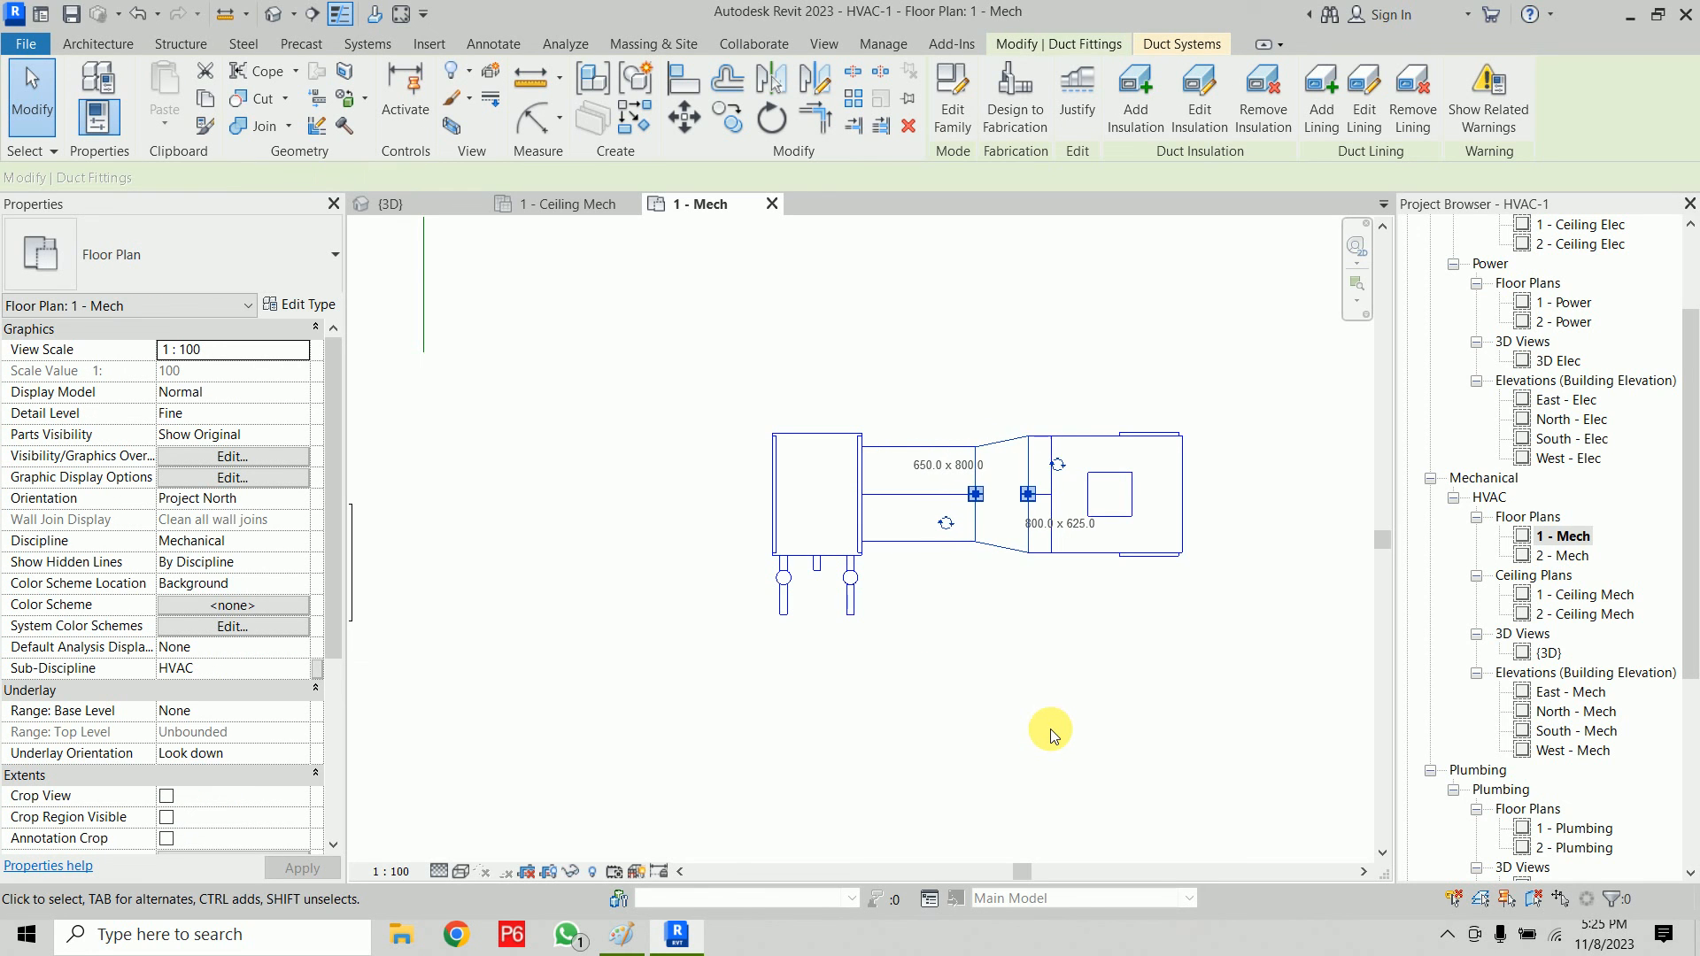
left_click(921, 558)
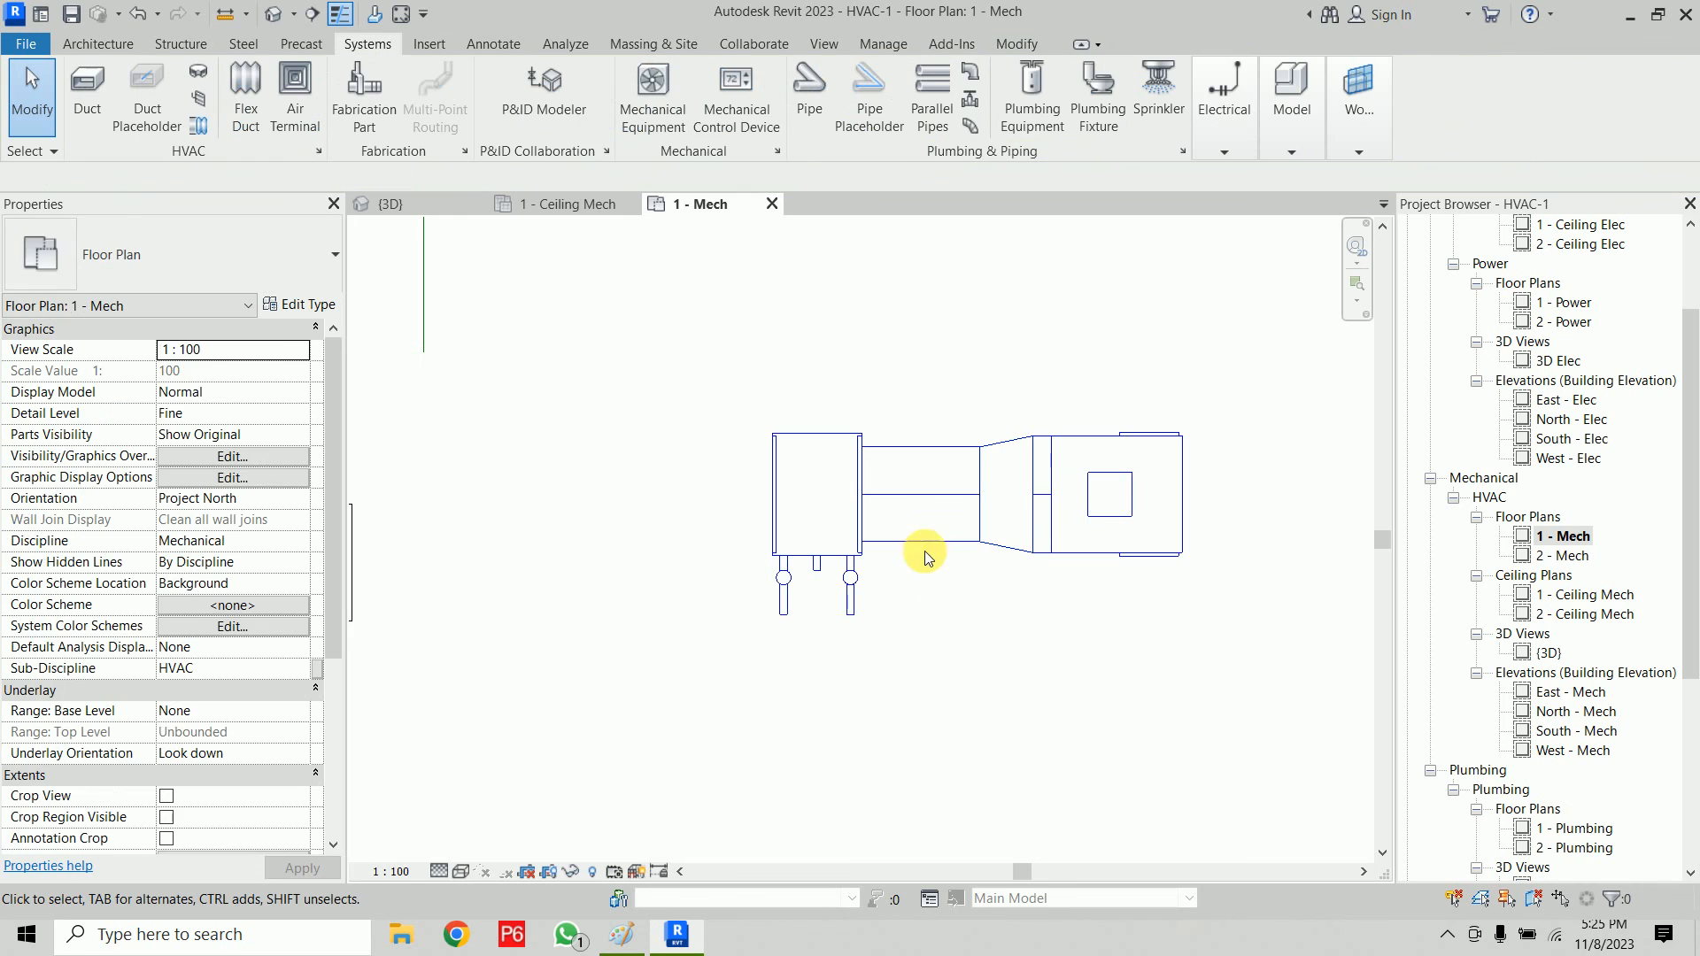
left_click(917, 607)
Step: Nudge the refrigerant coil up close to the transition, leaving only a short duct between them
left_click(825, 560)
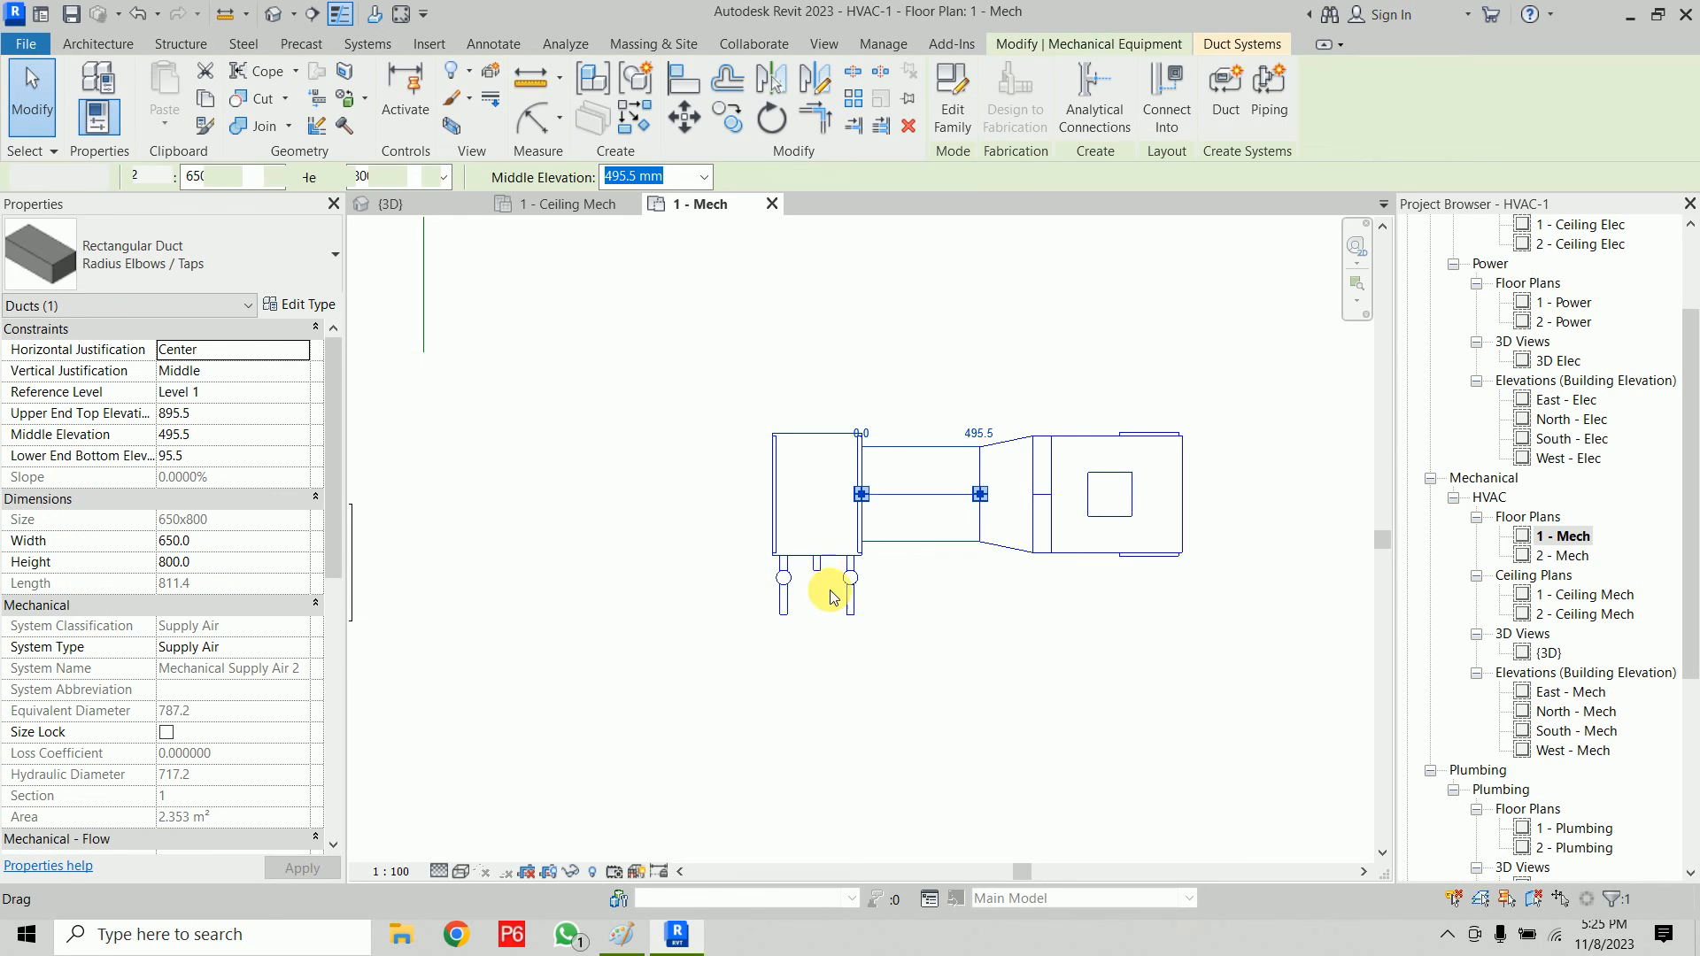
key("Escape")
left_click(984, 655)
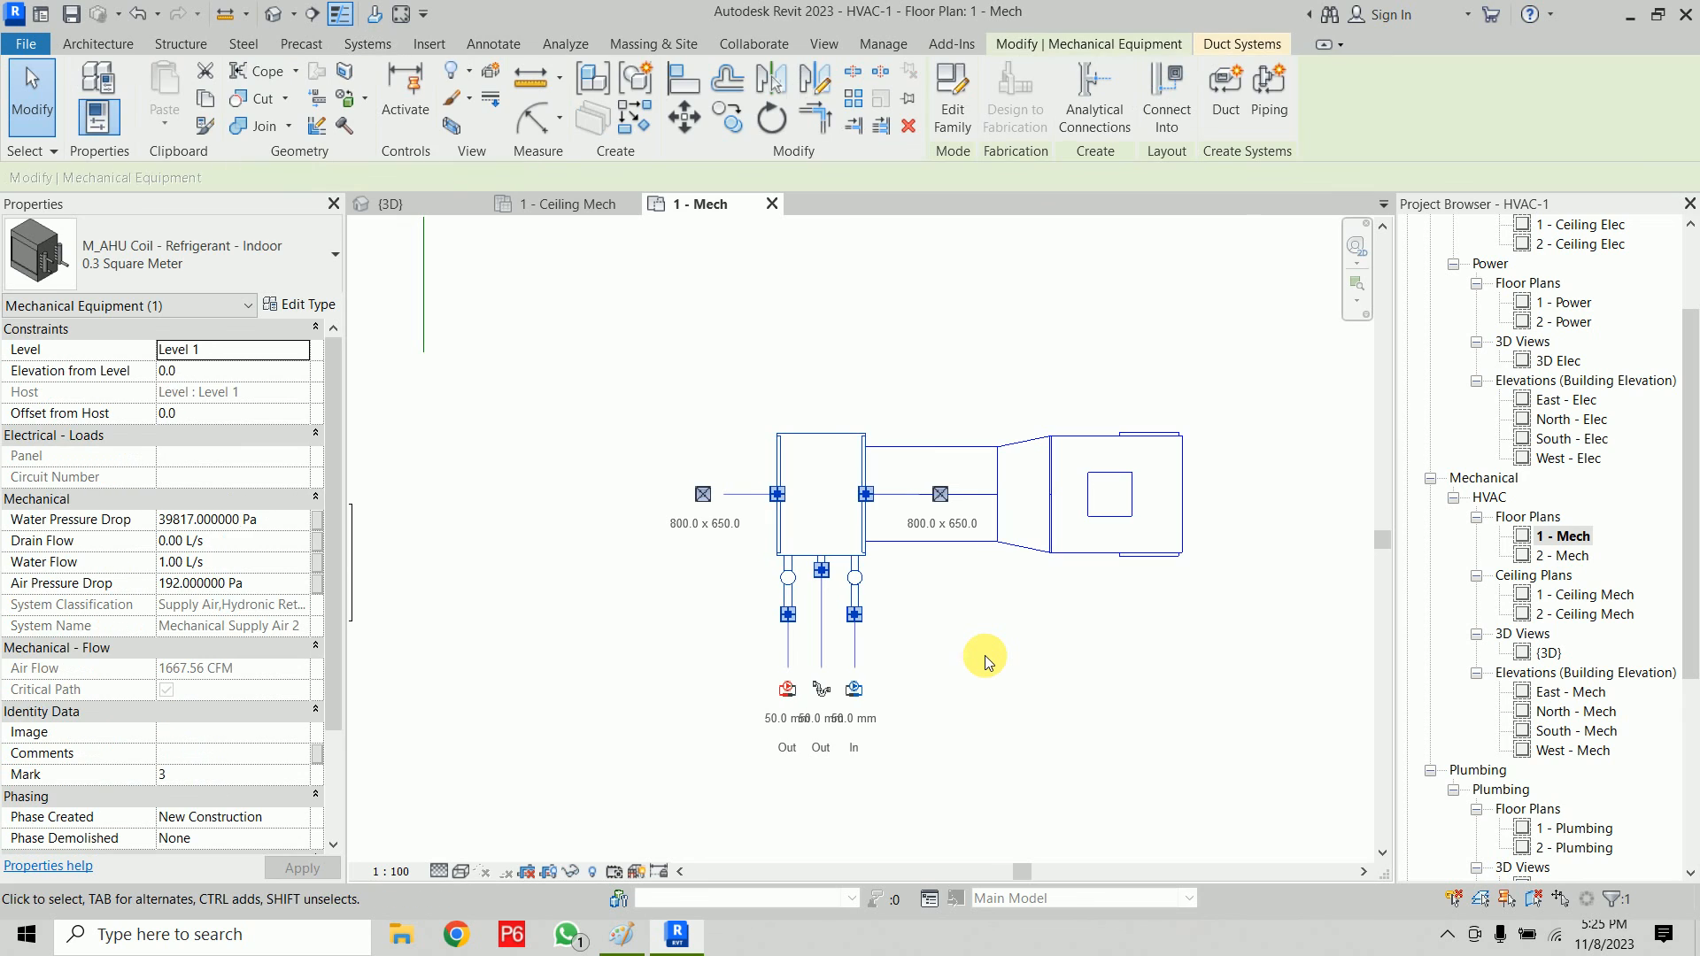
key("Right")
key("Right")
key("Right")
key("Right")
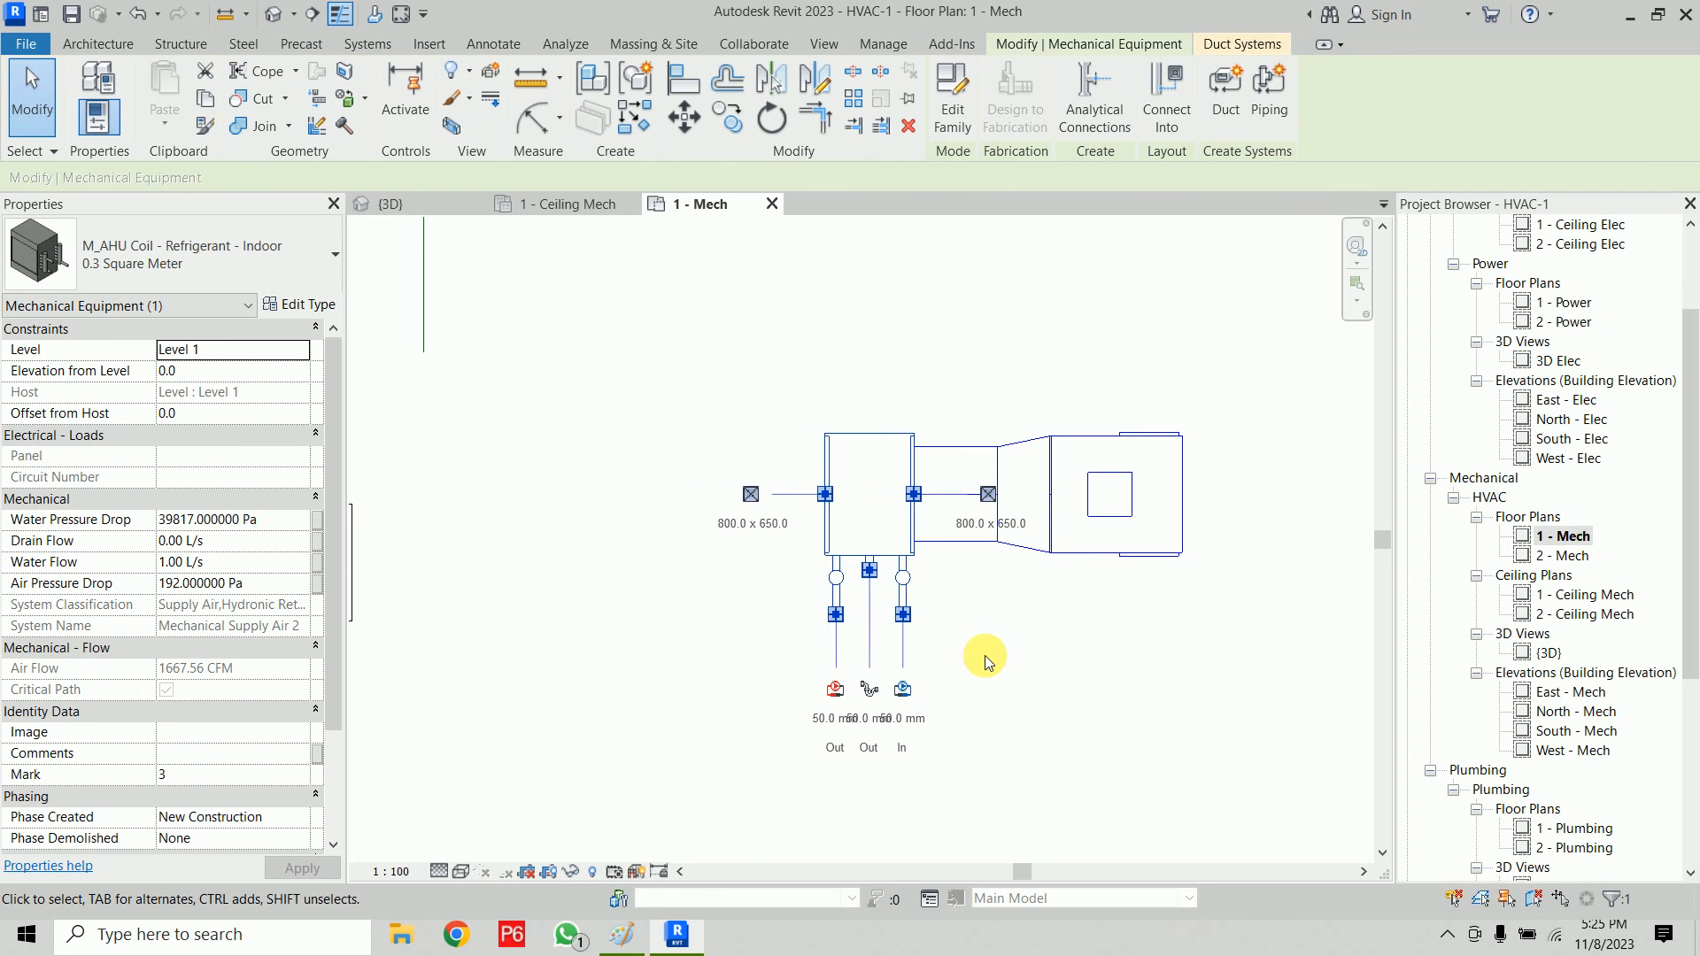
key("Right")
key("Right")
key("Right")
key("Right")
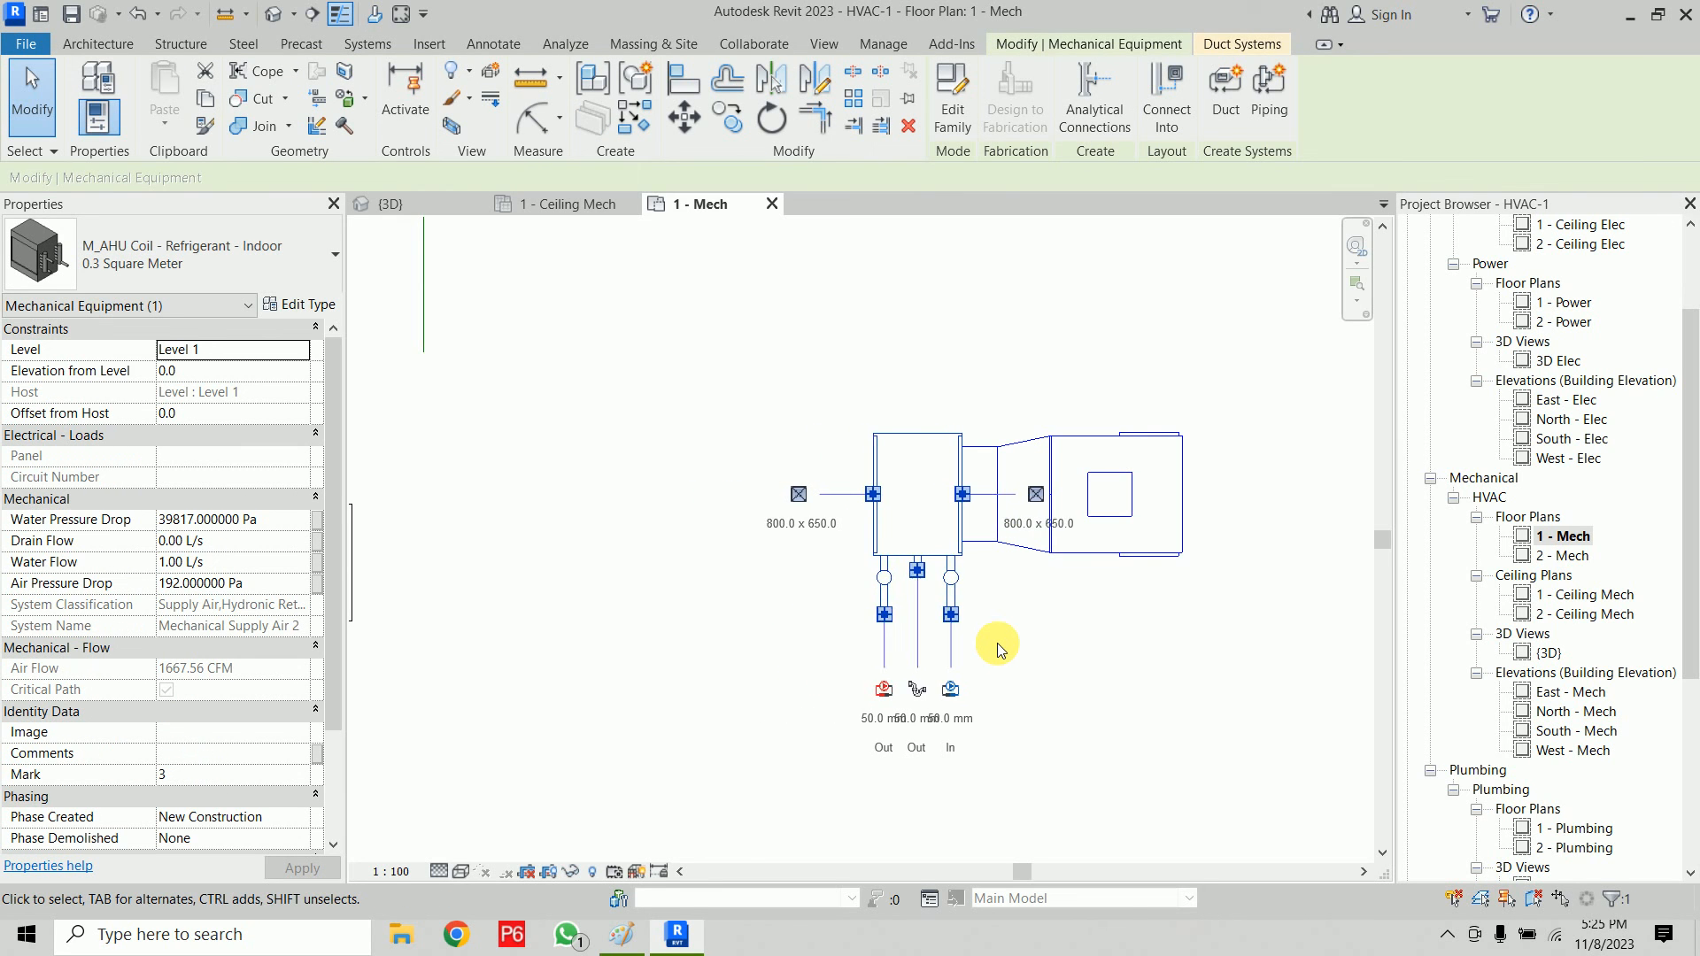
key("Right")
left_click(1029, 552)
left_click(1121, 672)
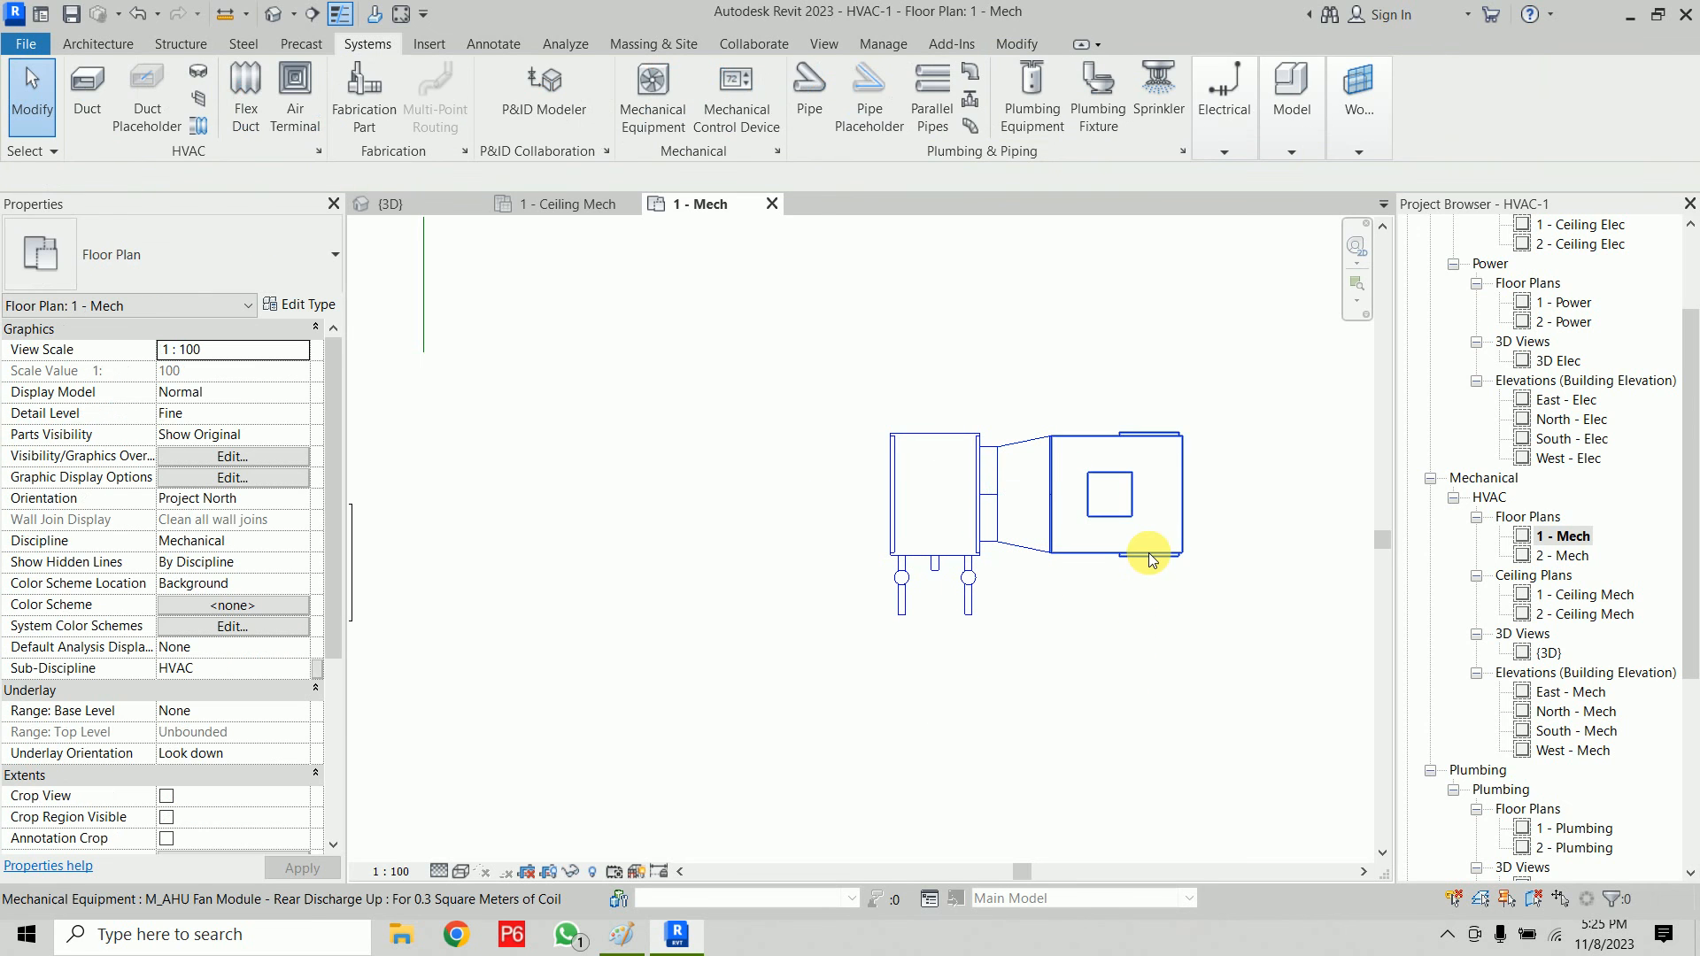
Step: Nudge the fan module slightly away from the transition
left_click(1149, 554)
key("Right")
key("Right")
key("Right")
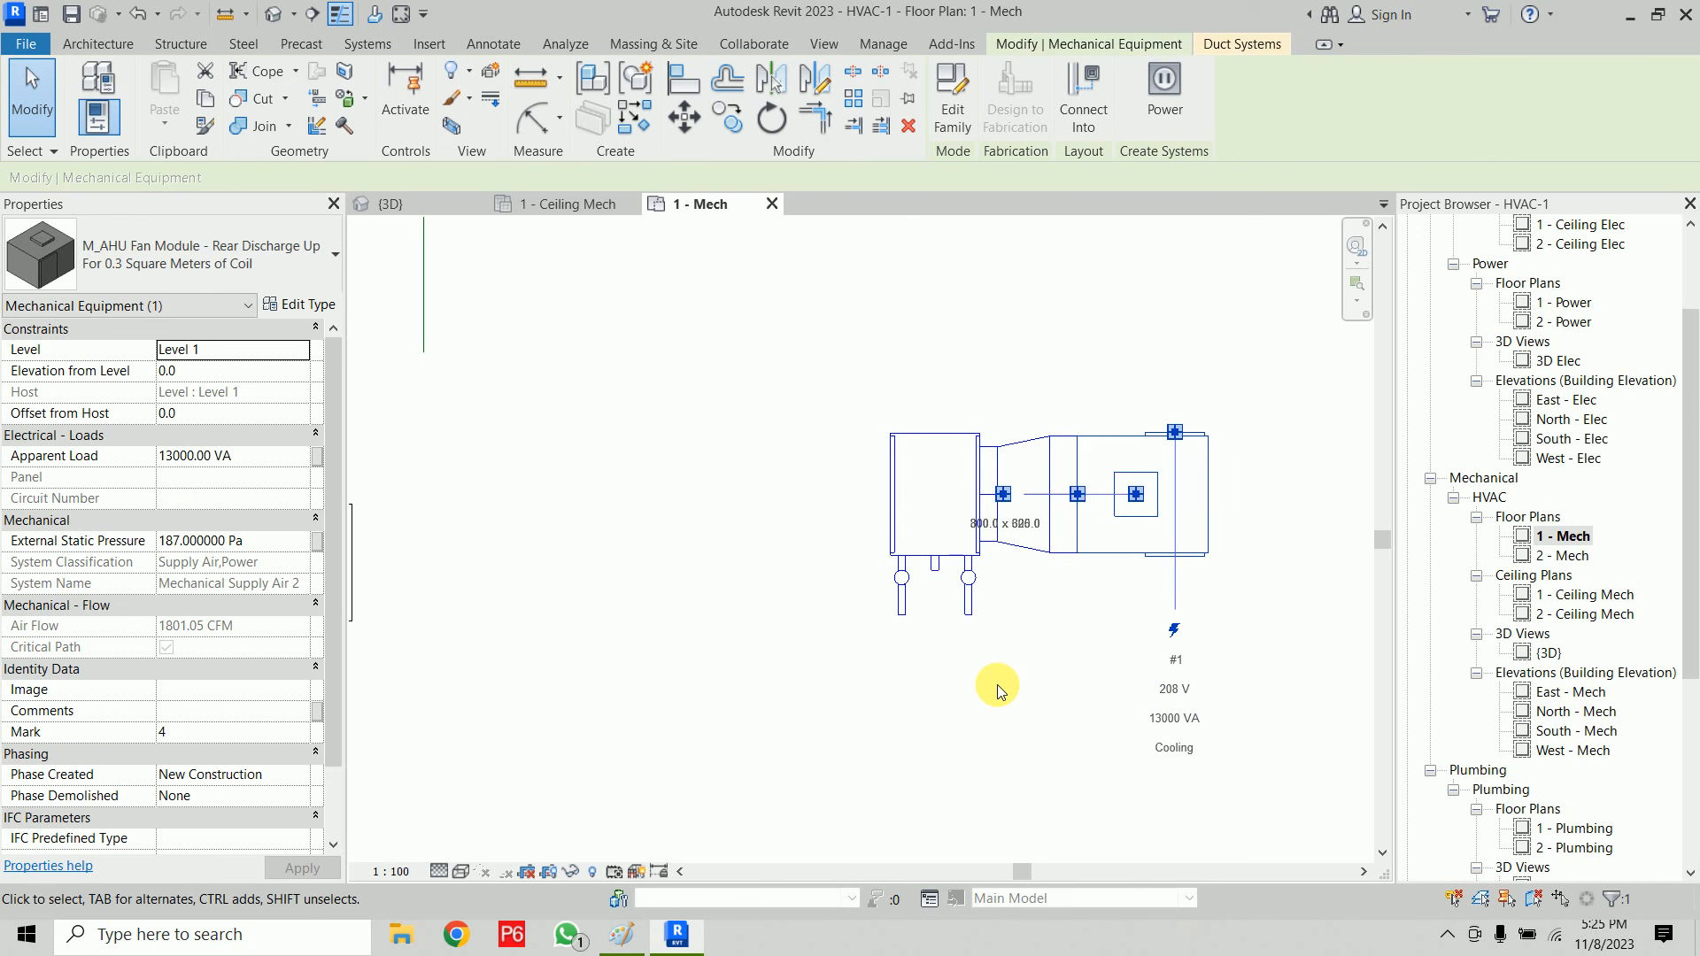
left_click(1053, 660)
Step: Line up the bag filter, inspection module and mixing box in a row with the coil, with gaps between them
scroll(1066, 664, "down", 2)
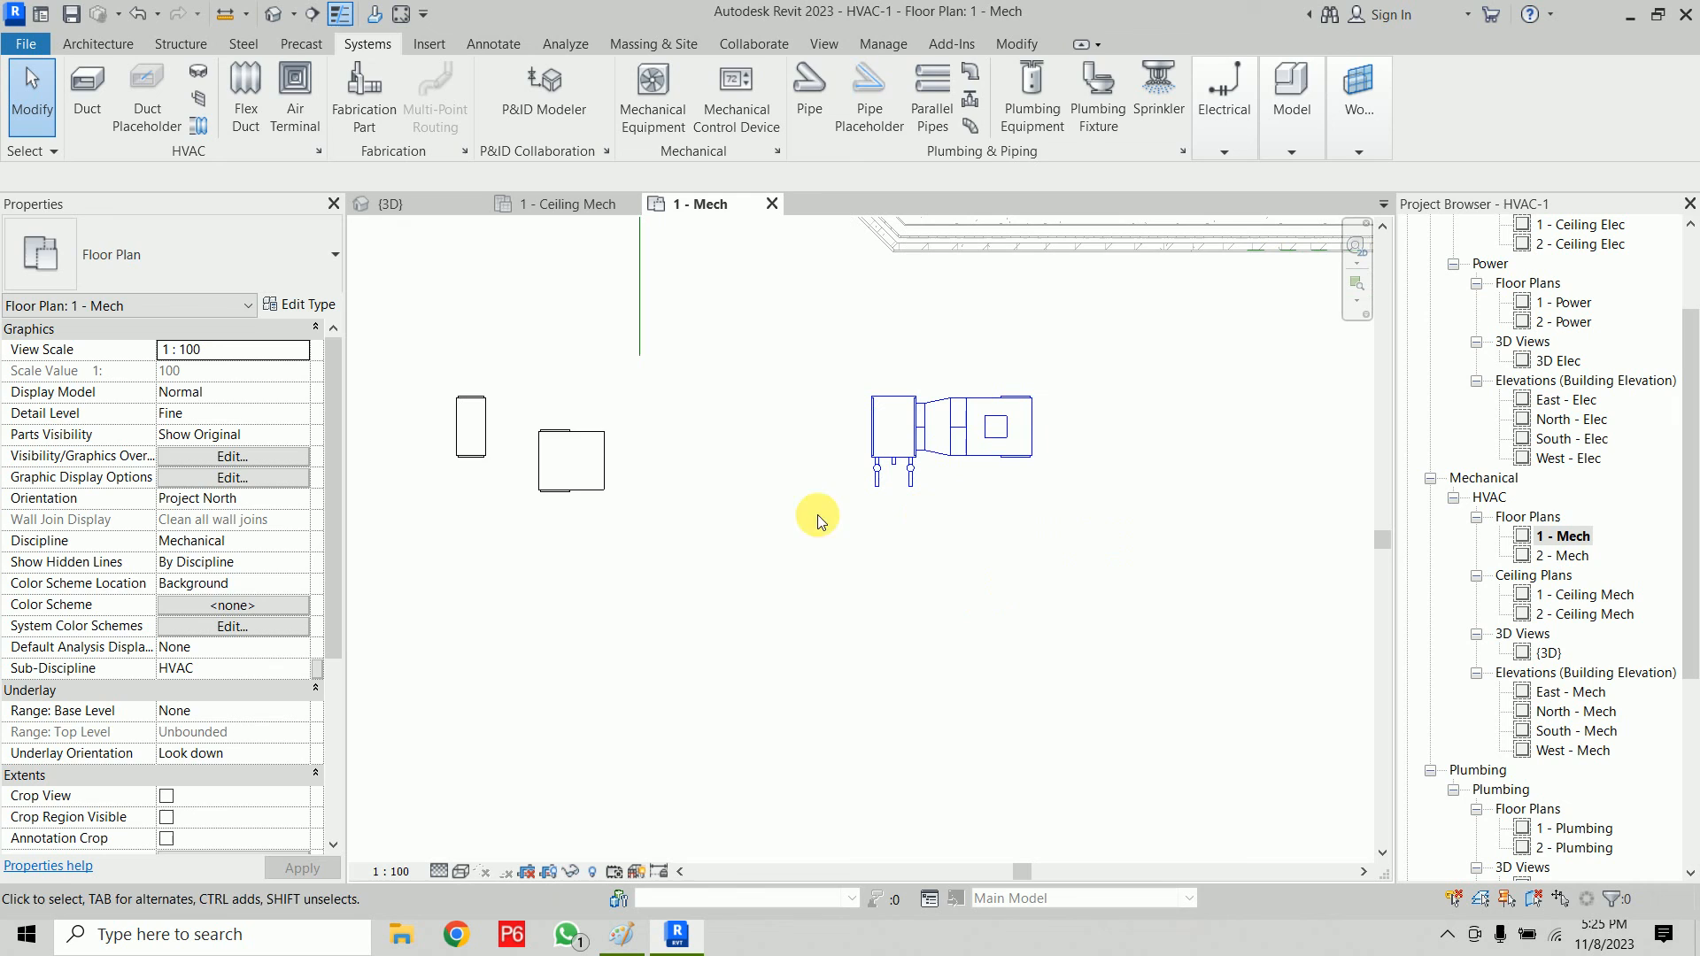
left_click(606, 443)
left_click_drag(598, 440, 786, 413)
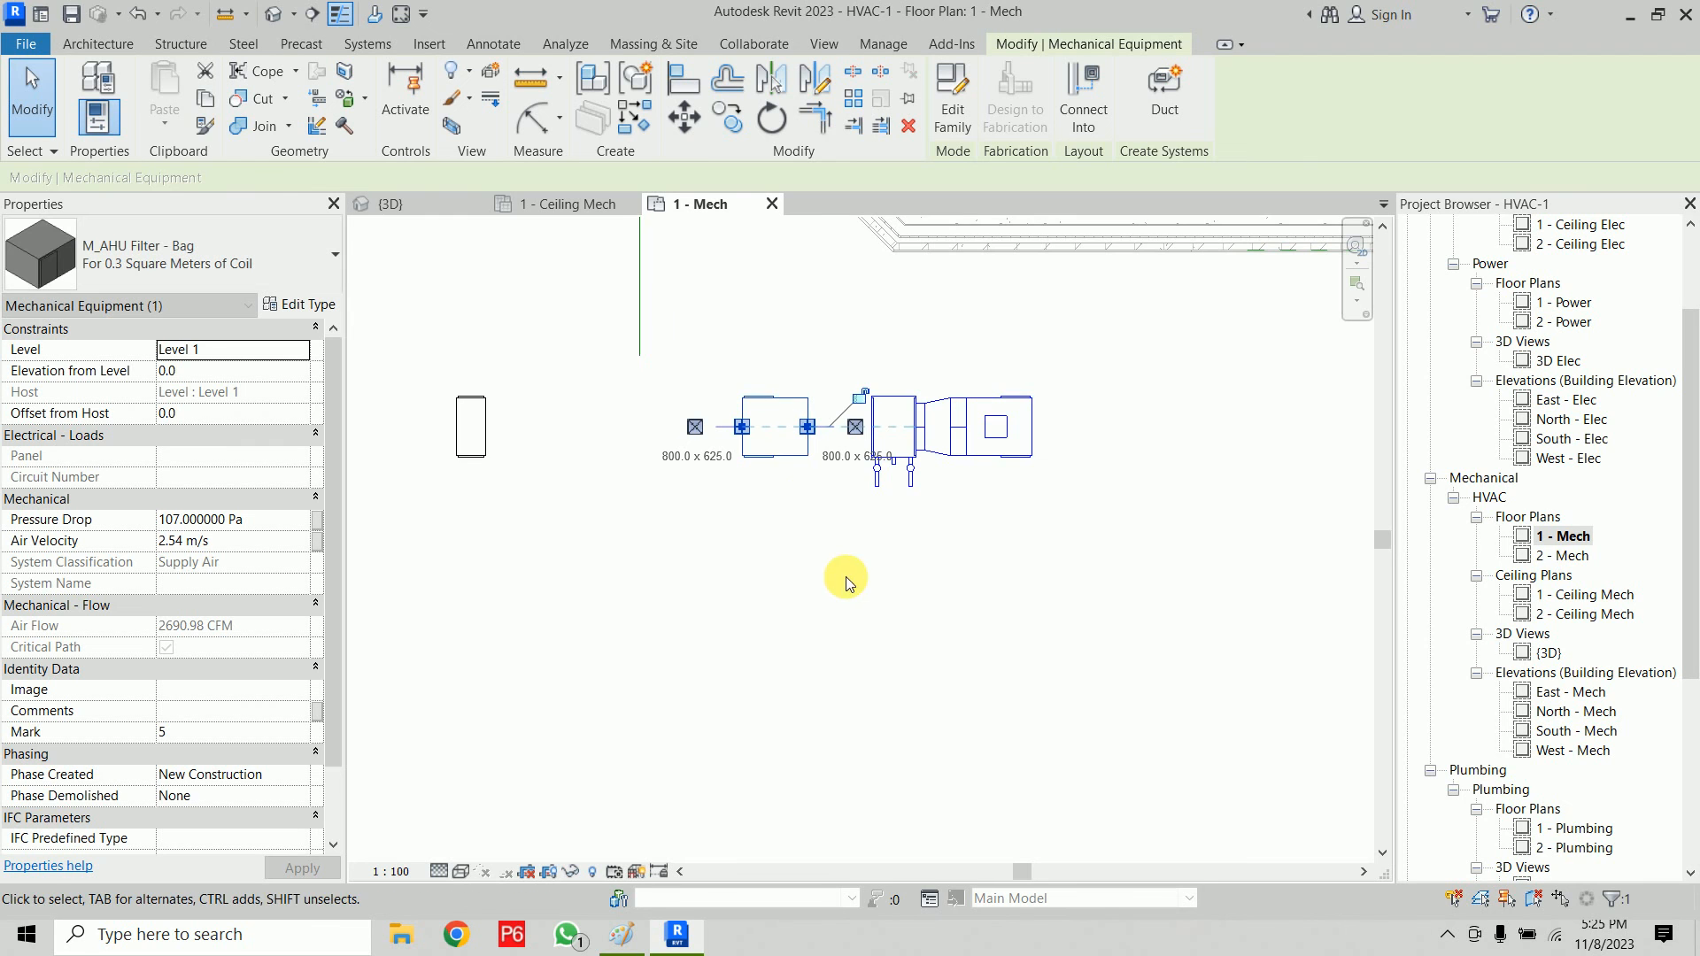
middle_click_drag(555, 488, 721, 581)
left_click(646, 518)
left_click_drag(682, 526, 814, 522)
left_click(801, 665)
left_click_drag(485, 514, 719, 515)
left_click(767, 569)
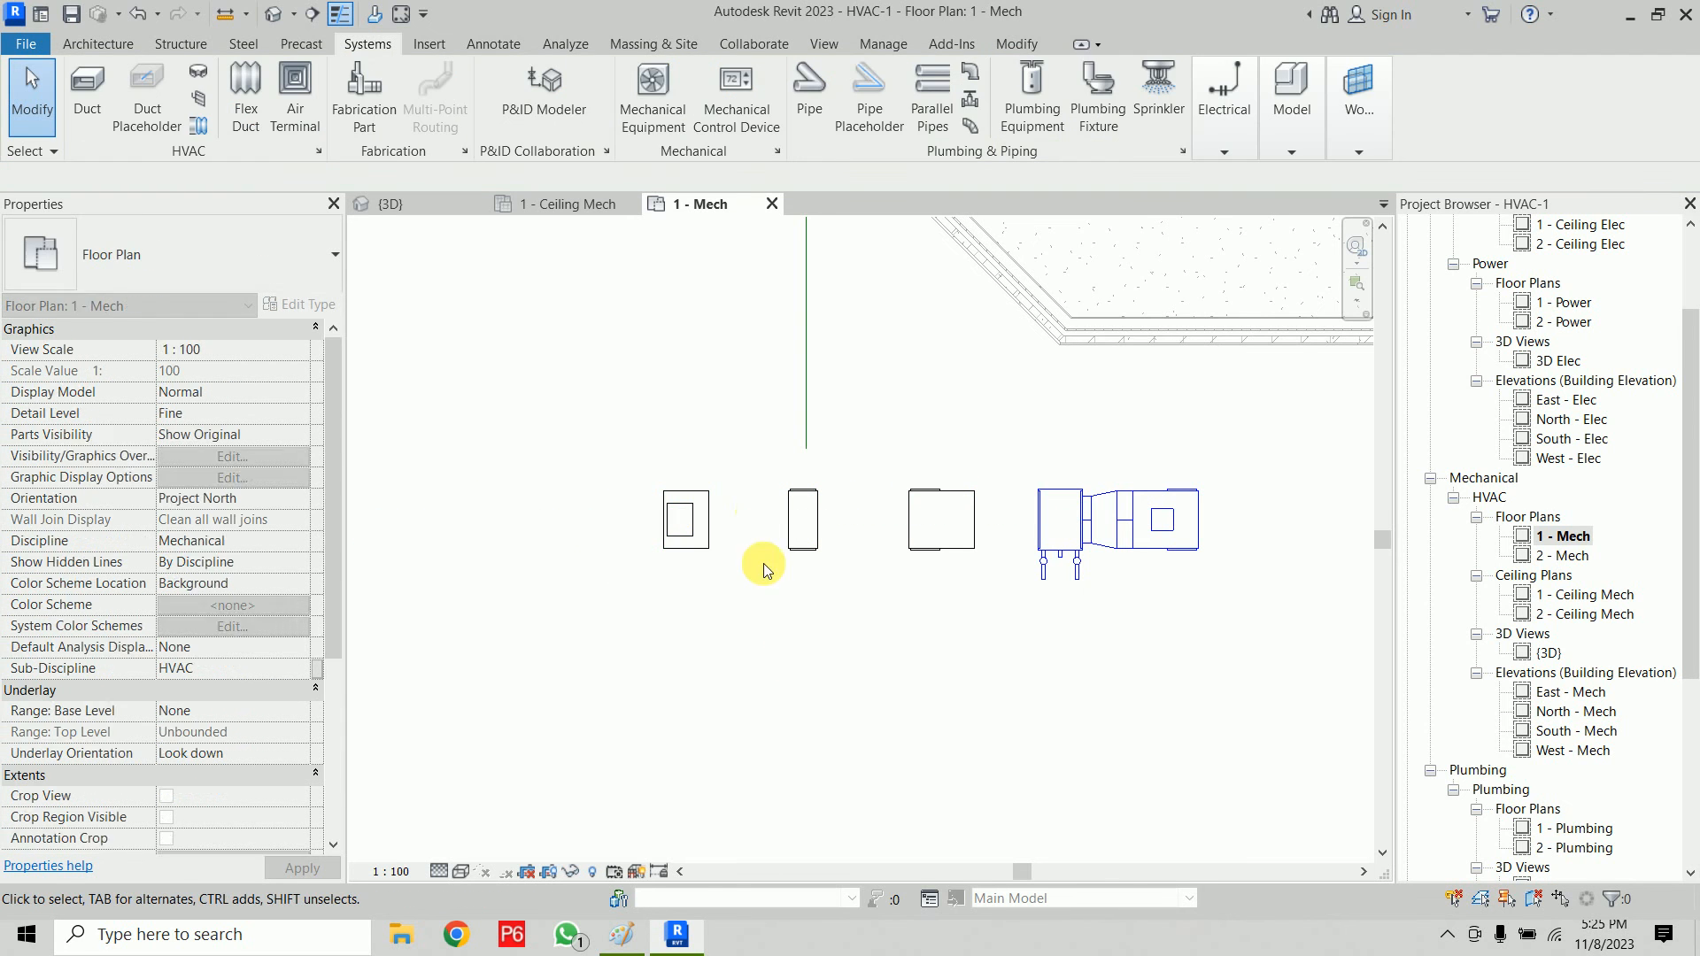
Step: Connect the mixing box to the inspection module and the inspection module to the bag filter with 800 x 625 ducts
scroll(757, 508, "up", 3)
left_click(627, 532)
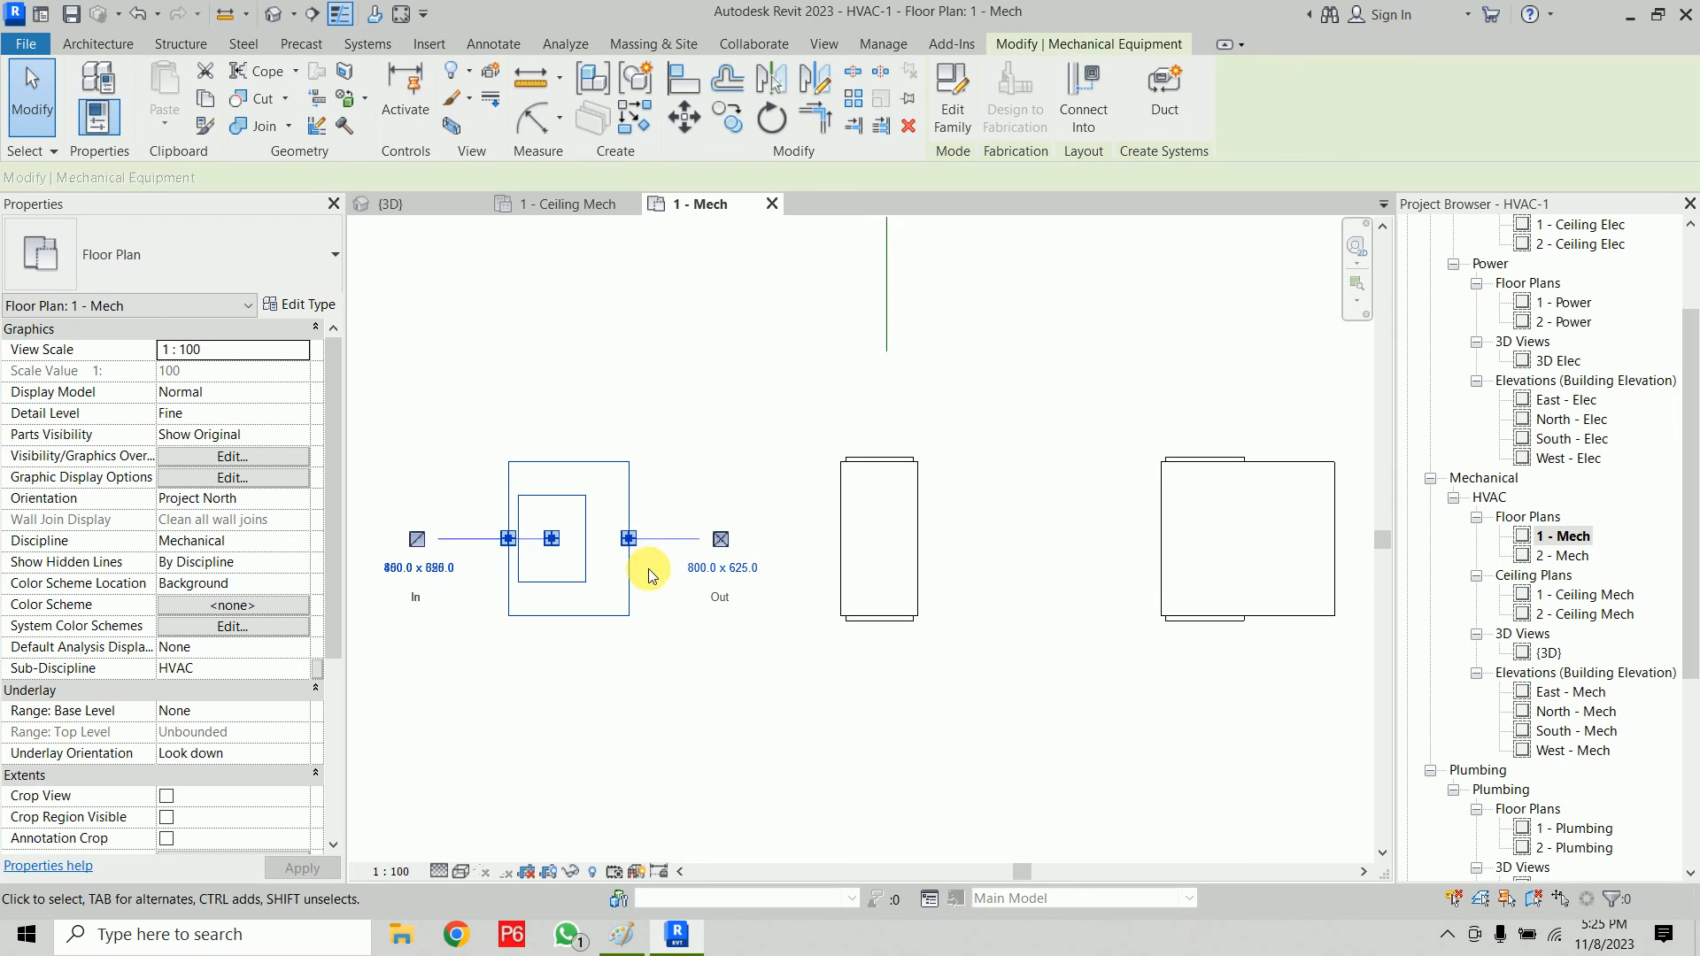
left_click(720, 540)
left_click(842, 536)
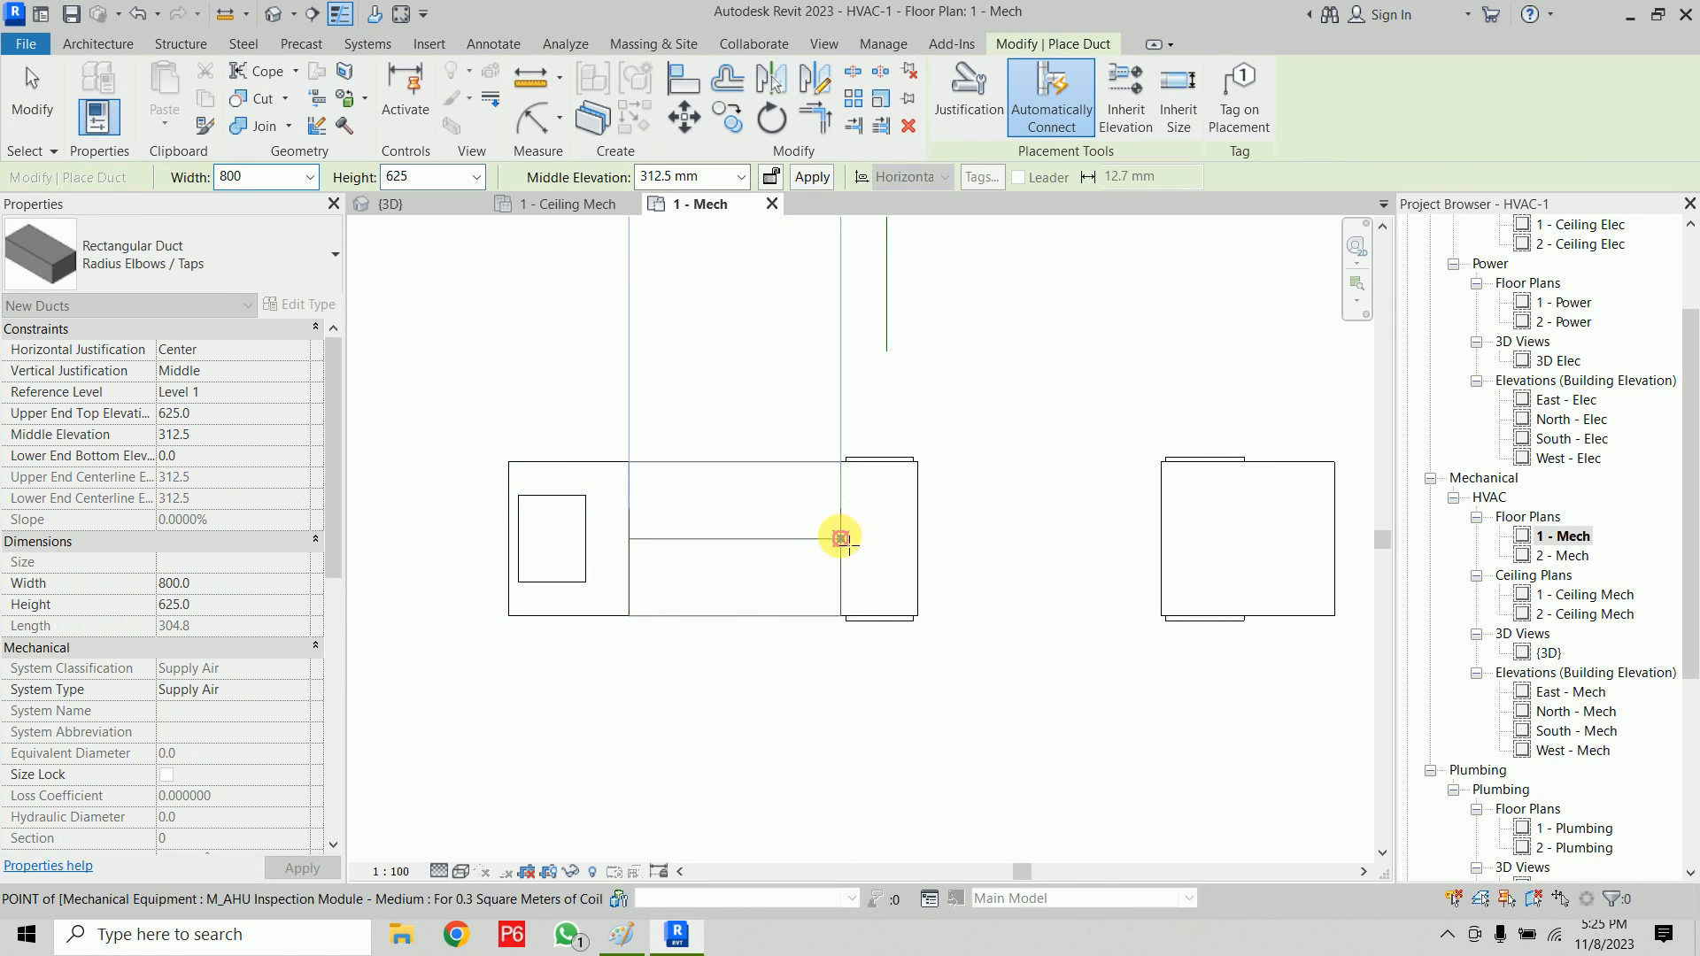
left_click(917, 538)
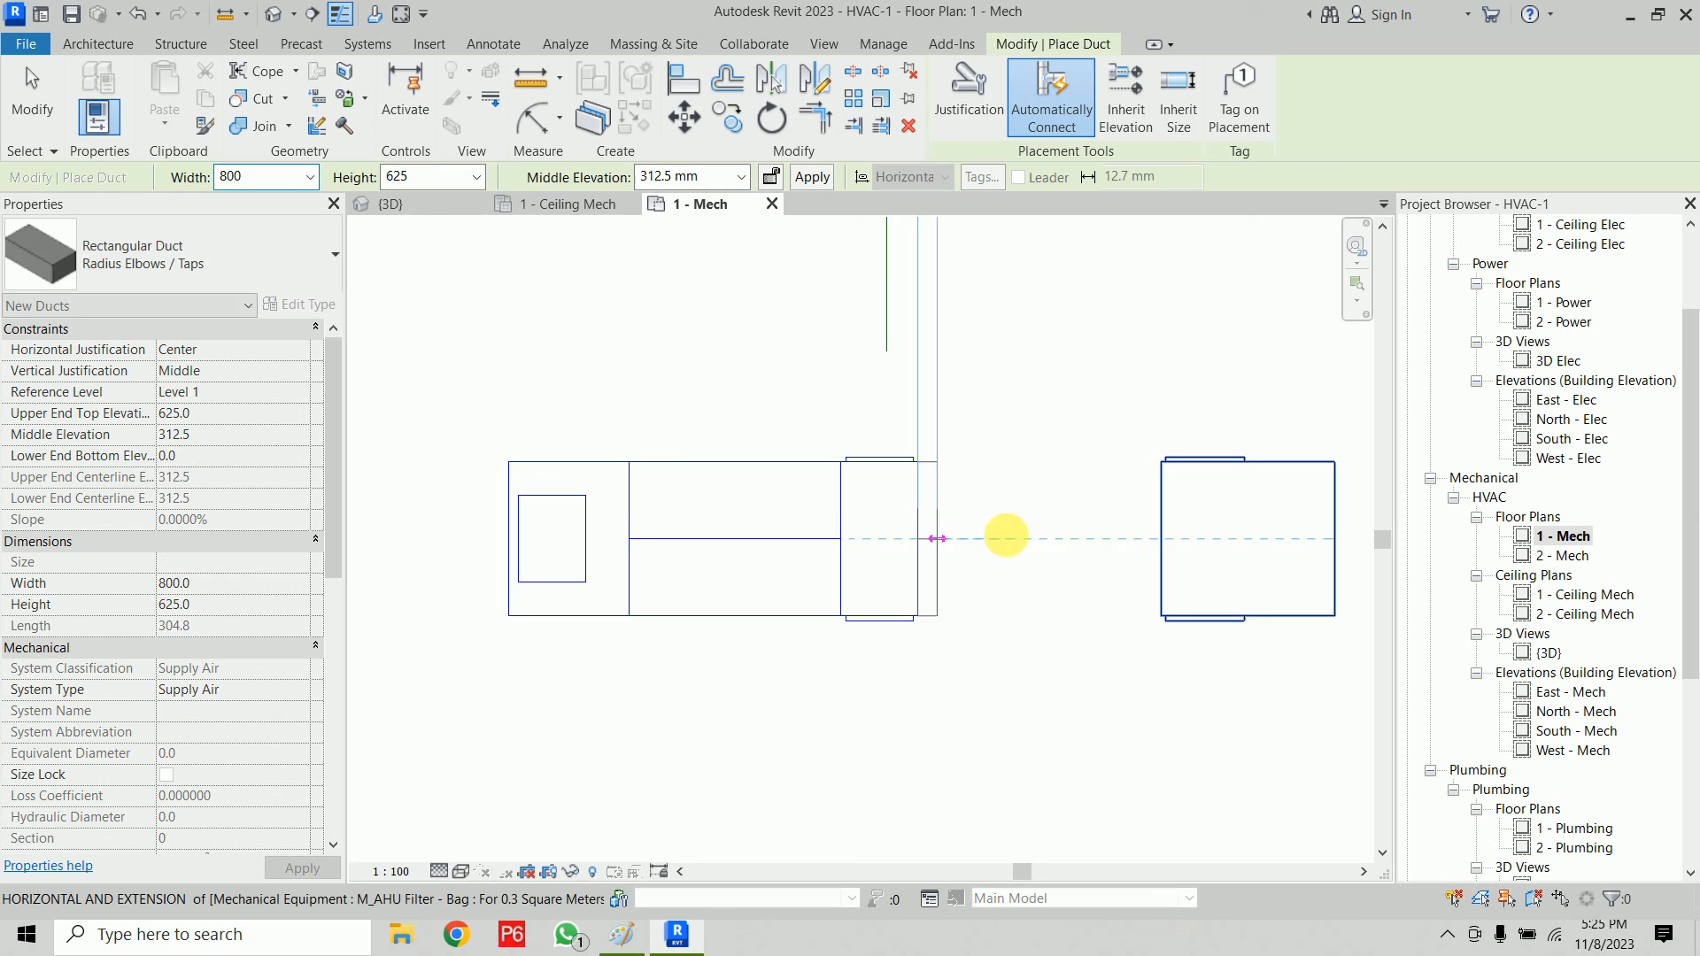
left_click(1173, 537)
Step: Try to draw an 800 x 625 duct from the bag filter's free connector to the refrigerant coil
scroll(1062, 728, "down", 1)
middle_click_drag(1062, 729, 664, 664)
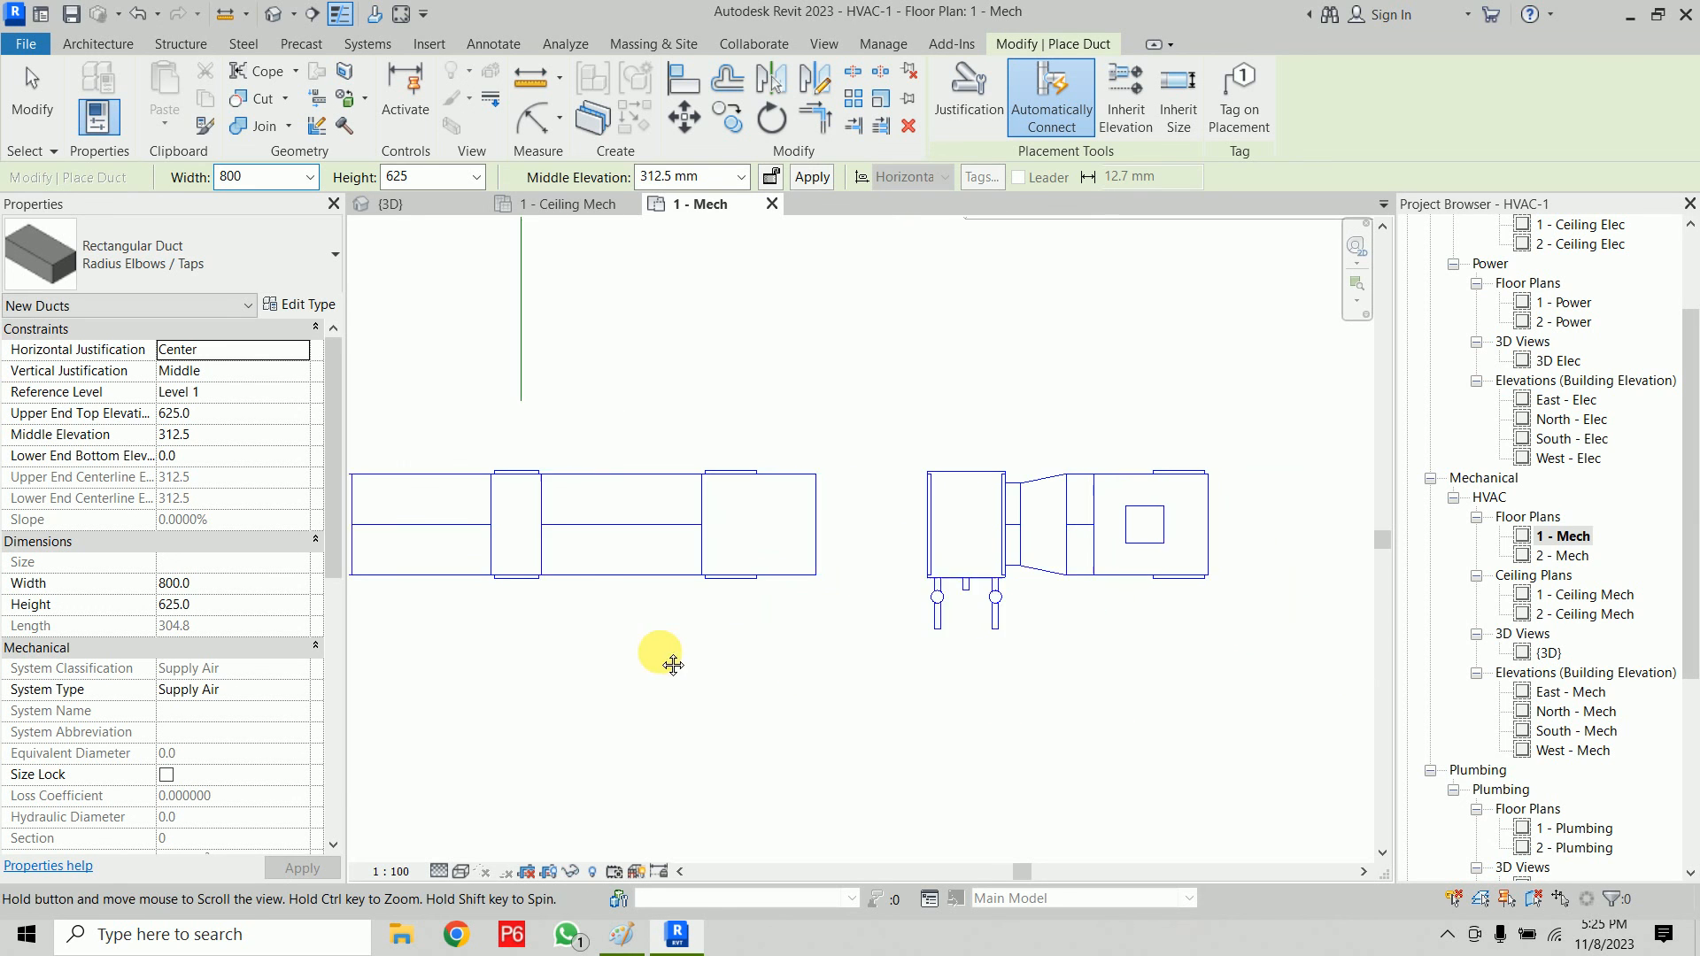
left_click(796, 523)
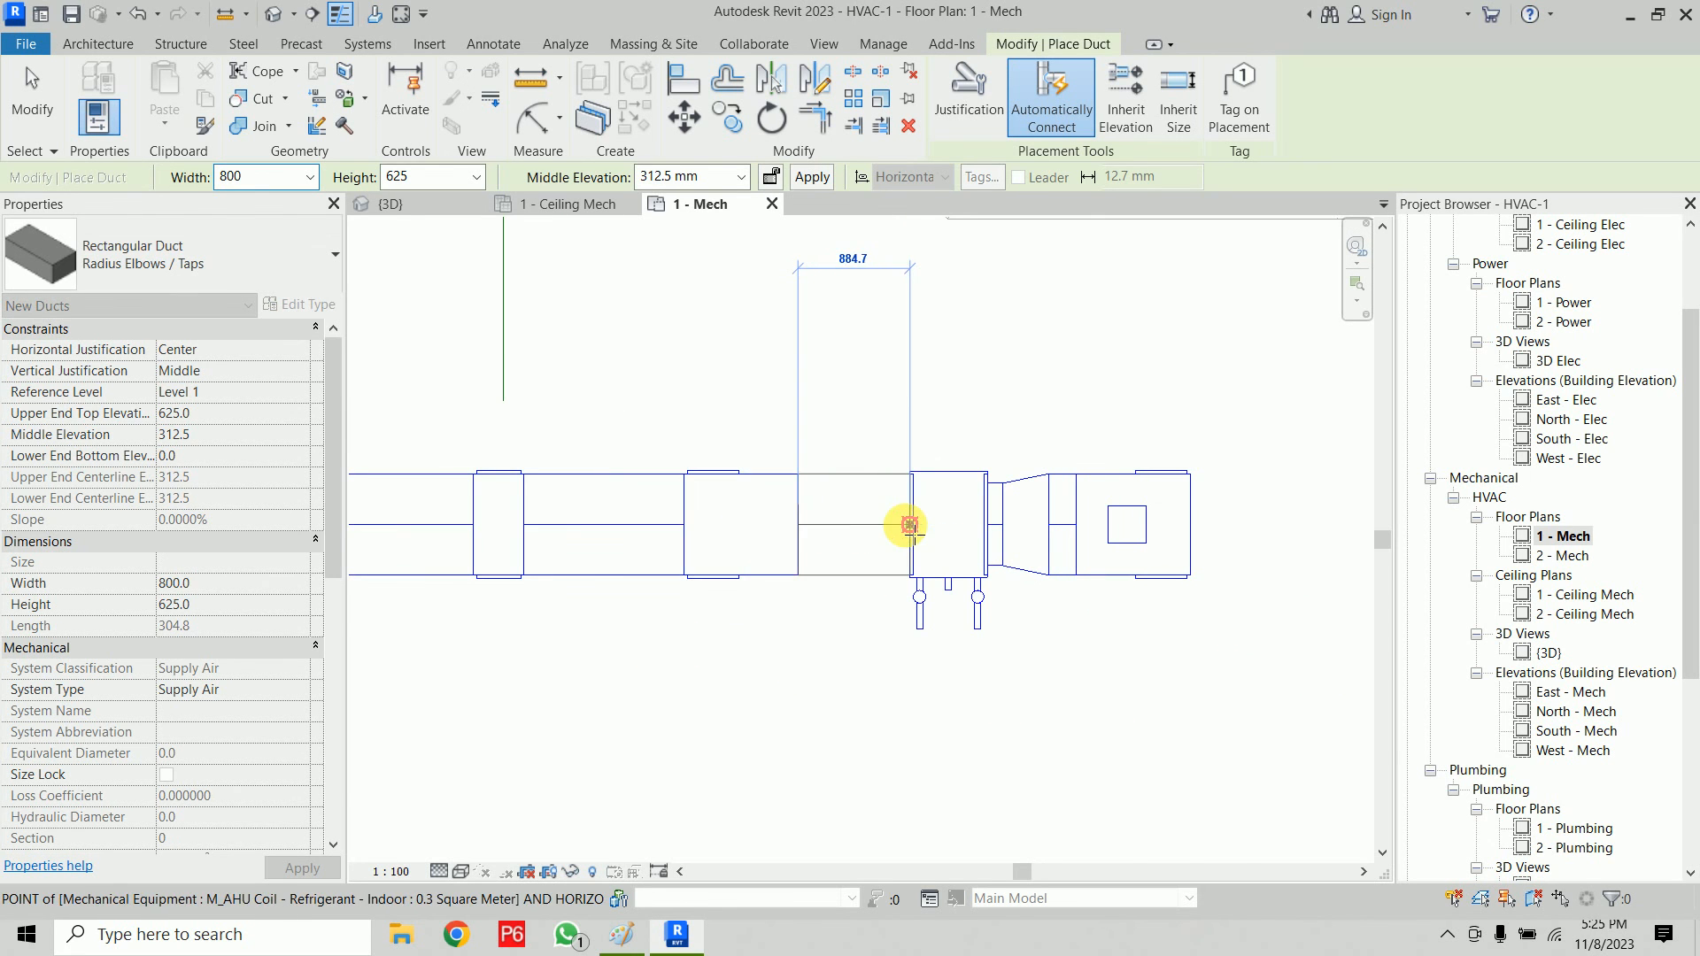
left_click(905, 524)
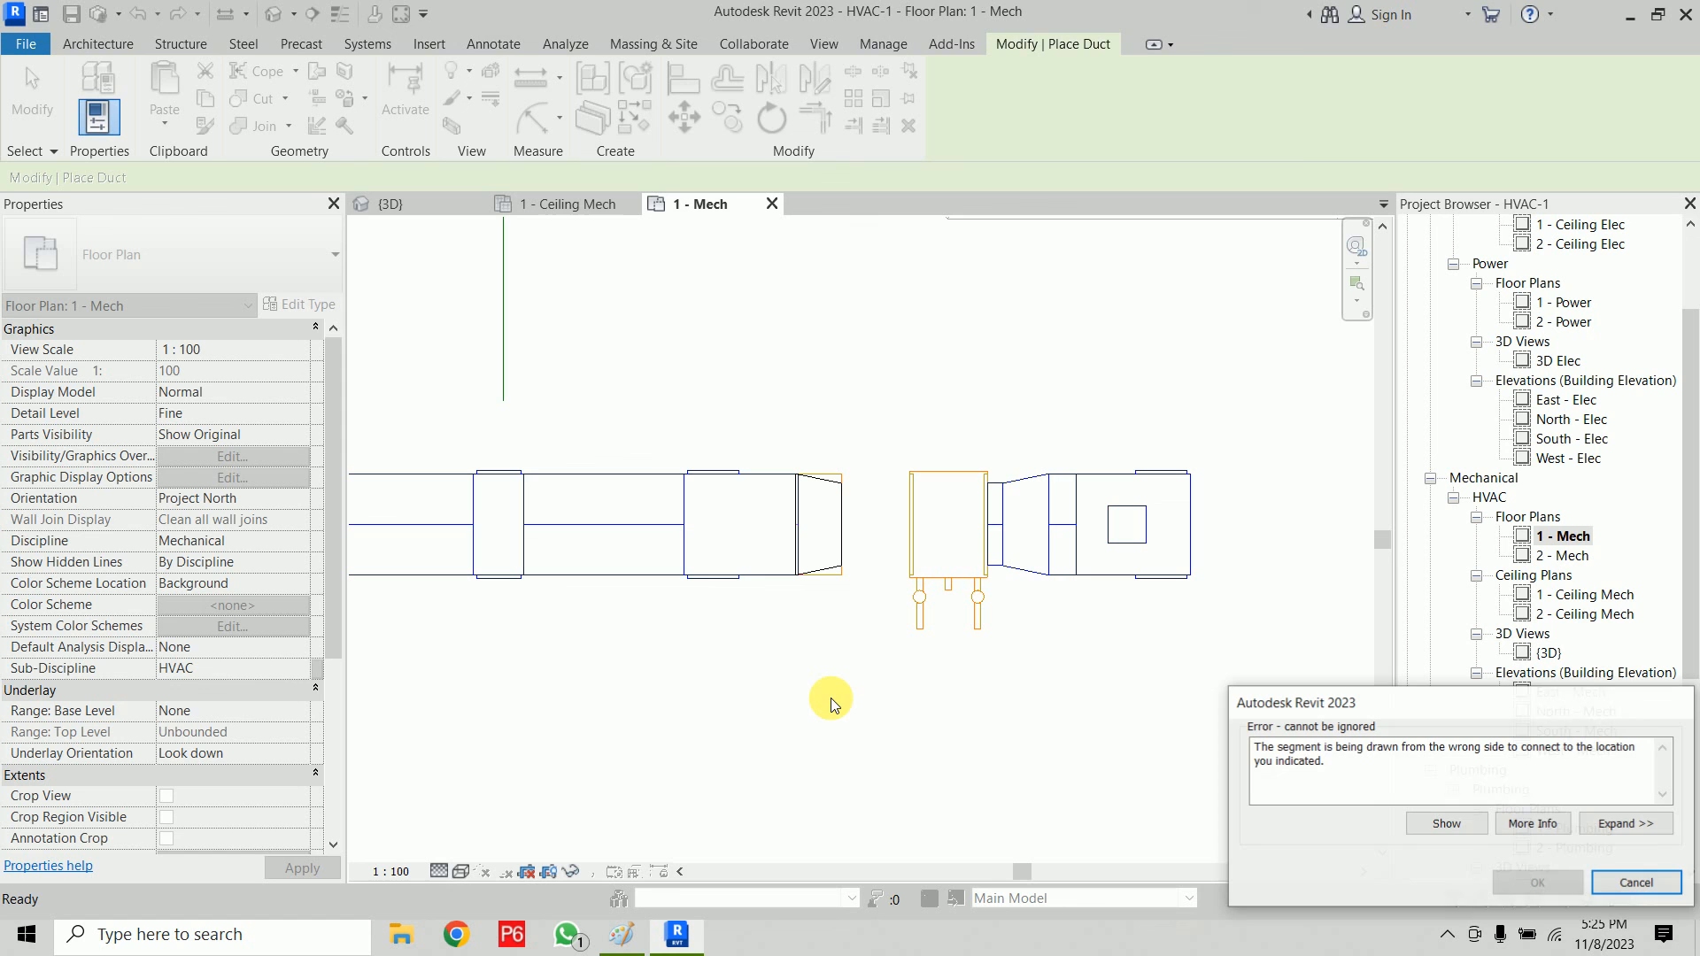
left_click(1638, 881)
scroll(859, 443, "up", 2)
key("Escape")
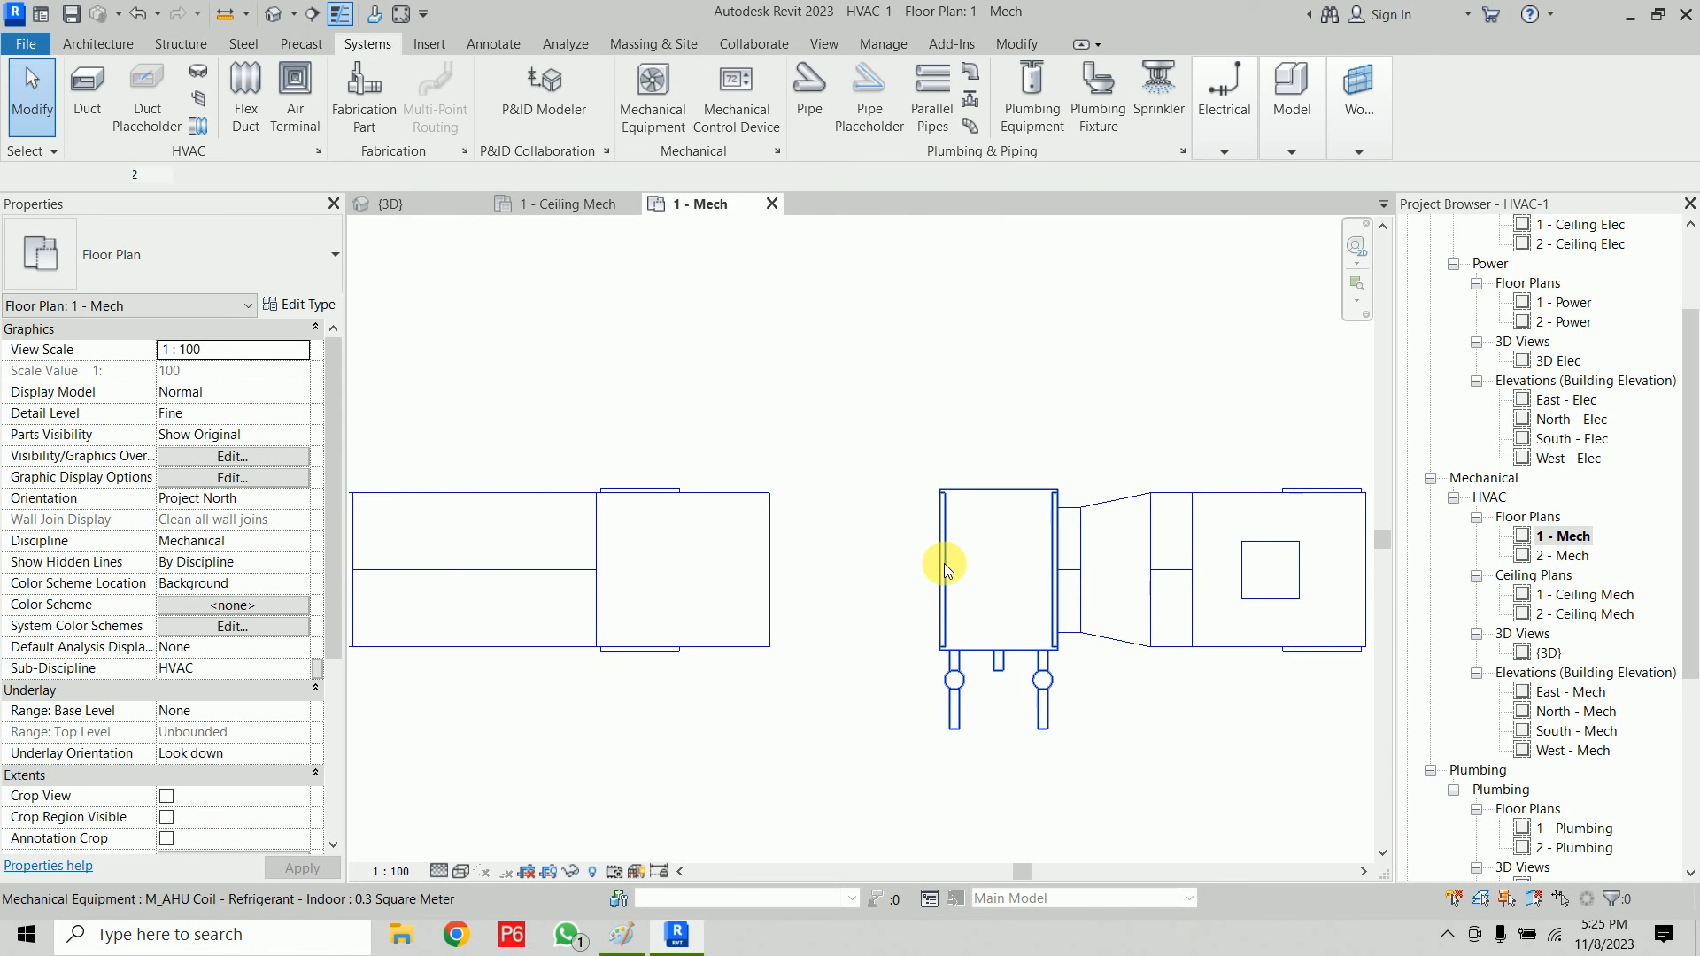
Step: Try to connect the coil to the bag filter with a duct drawn from the coil's connector
left_click(944, 563)
left_click(846, 571)
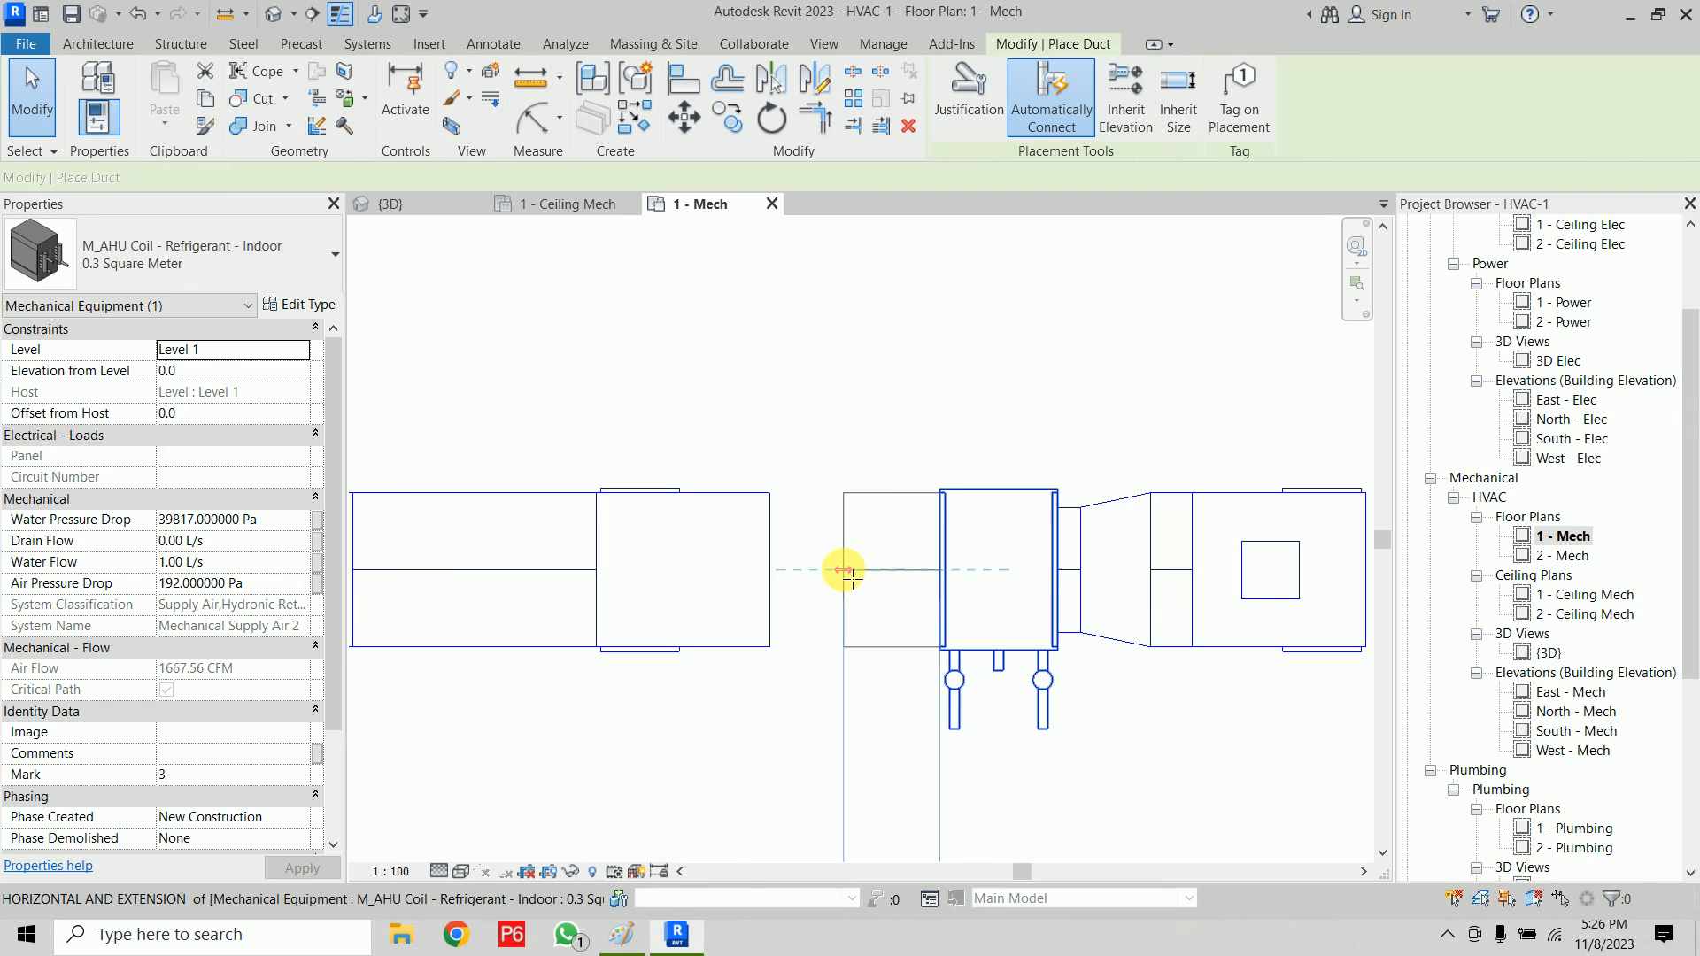
left_click(770, 568)
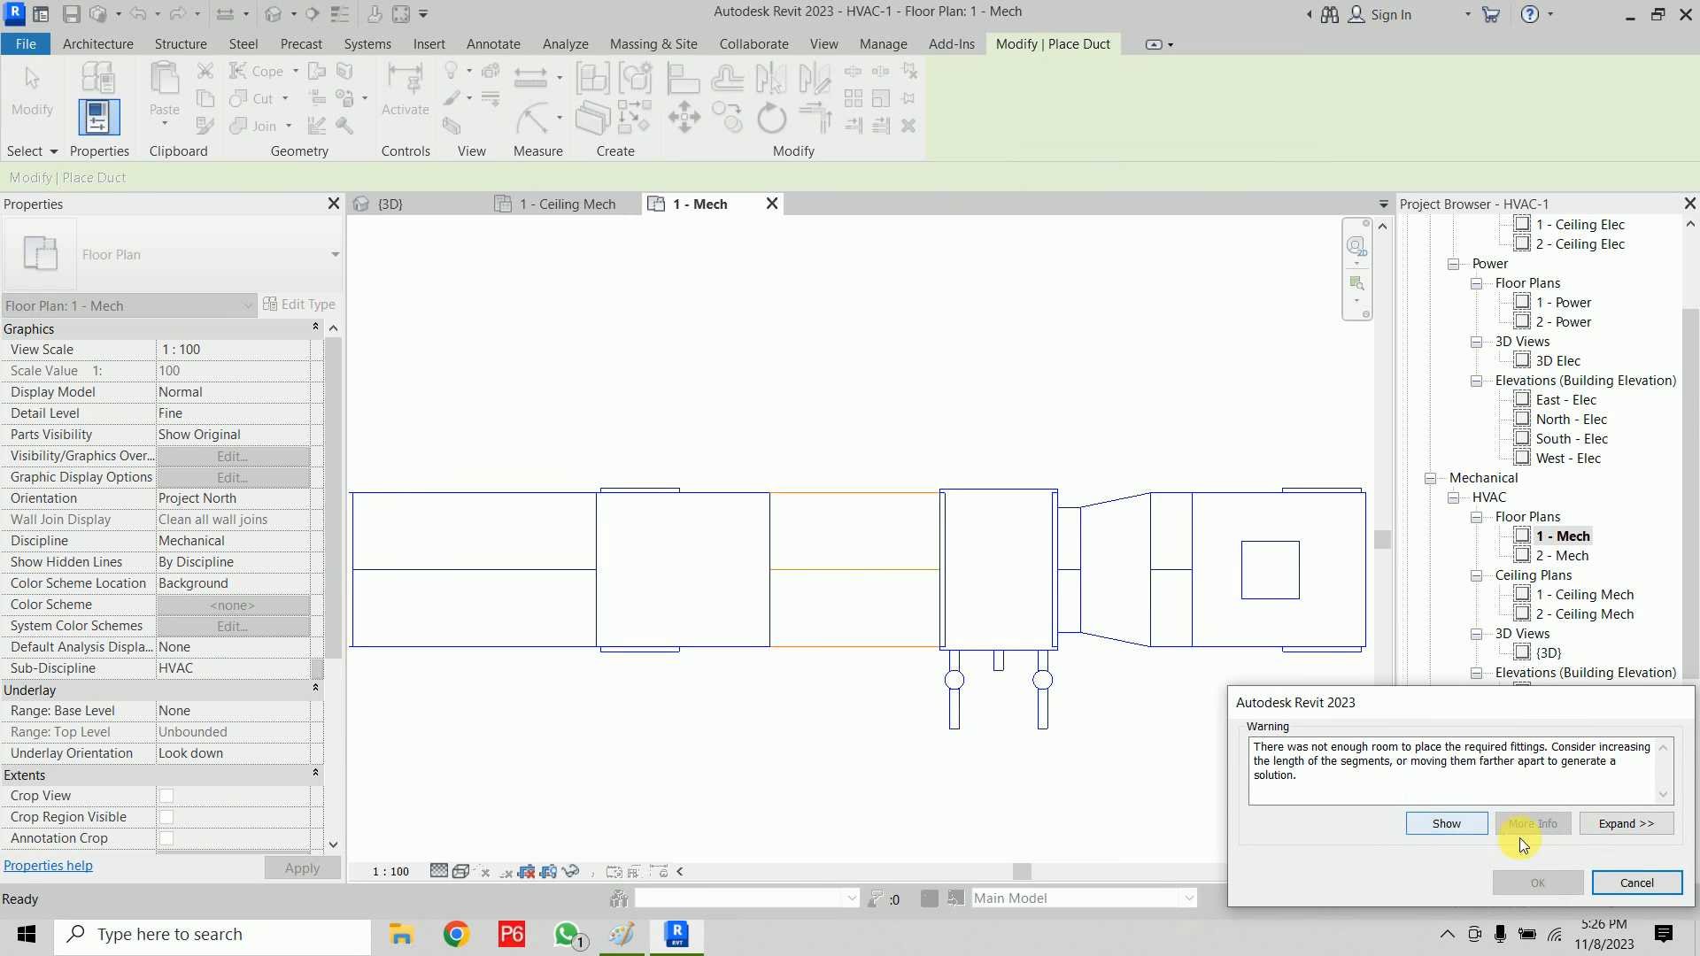
left_click(1638, 882)
scroll(808, 626, "down", 3)
key("Escape")
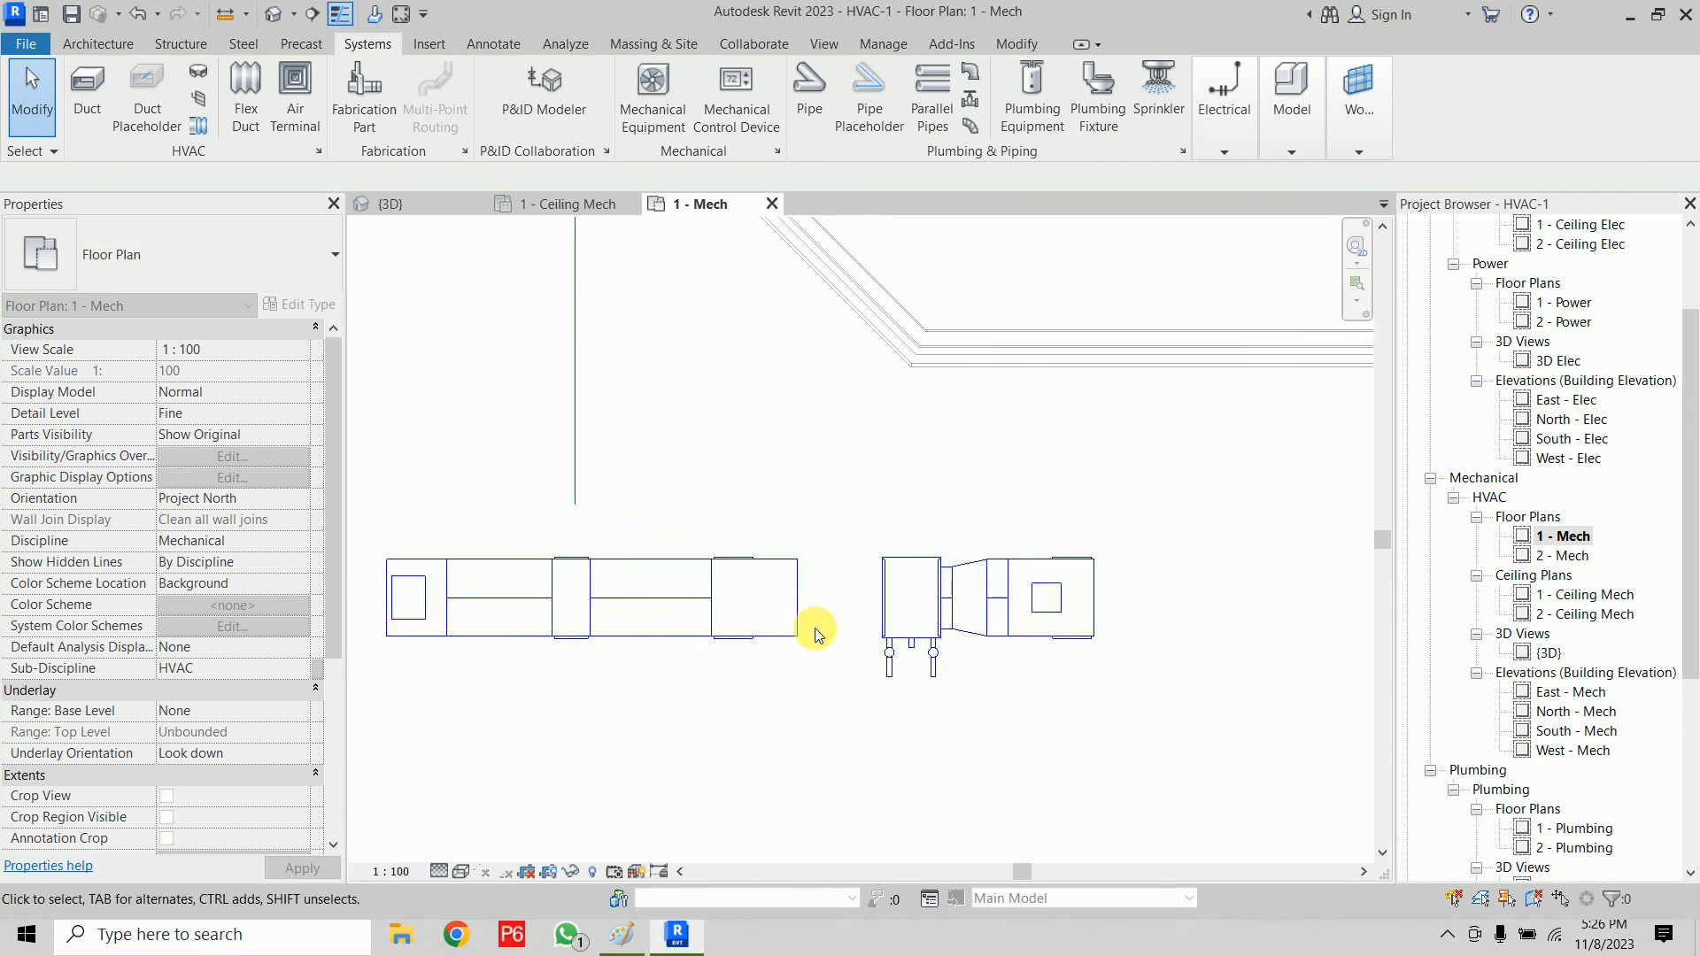
Step: Nudge the bag filter away from the refrigerant coil and closer to the inspection module to widen the gap before the coil
scroll(950, 567, "up", 2)
left_click_drag(979, 467, 404, 597)
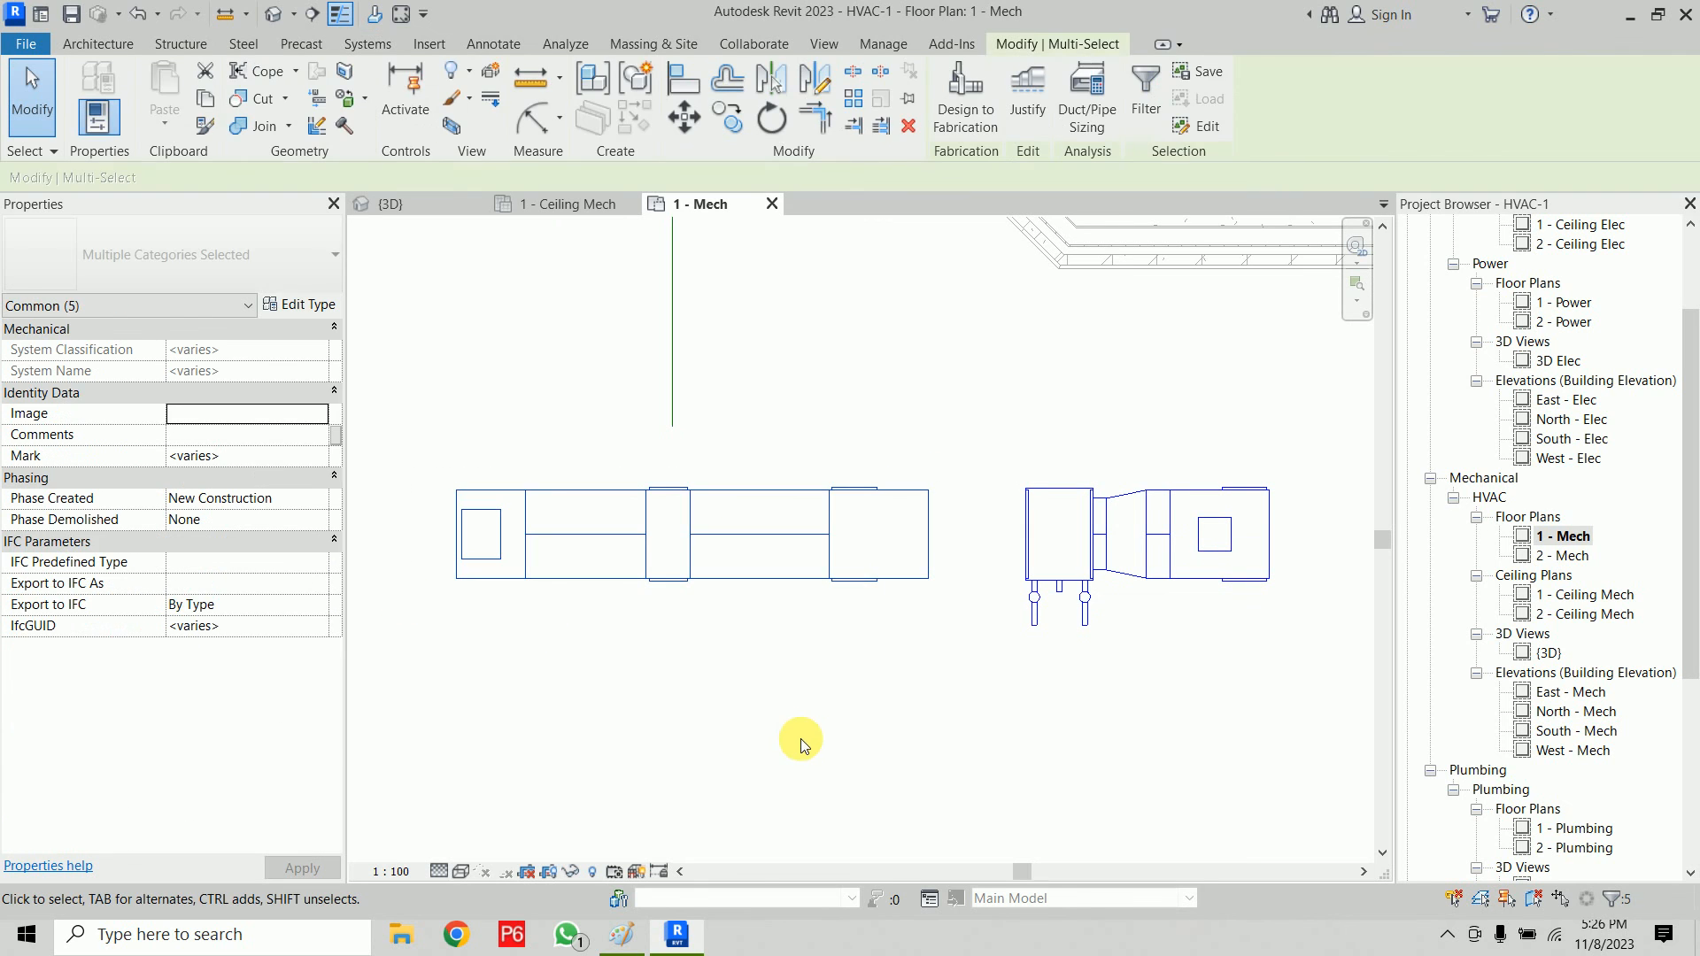
left_click(800, 742)
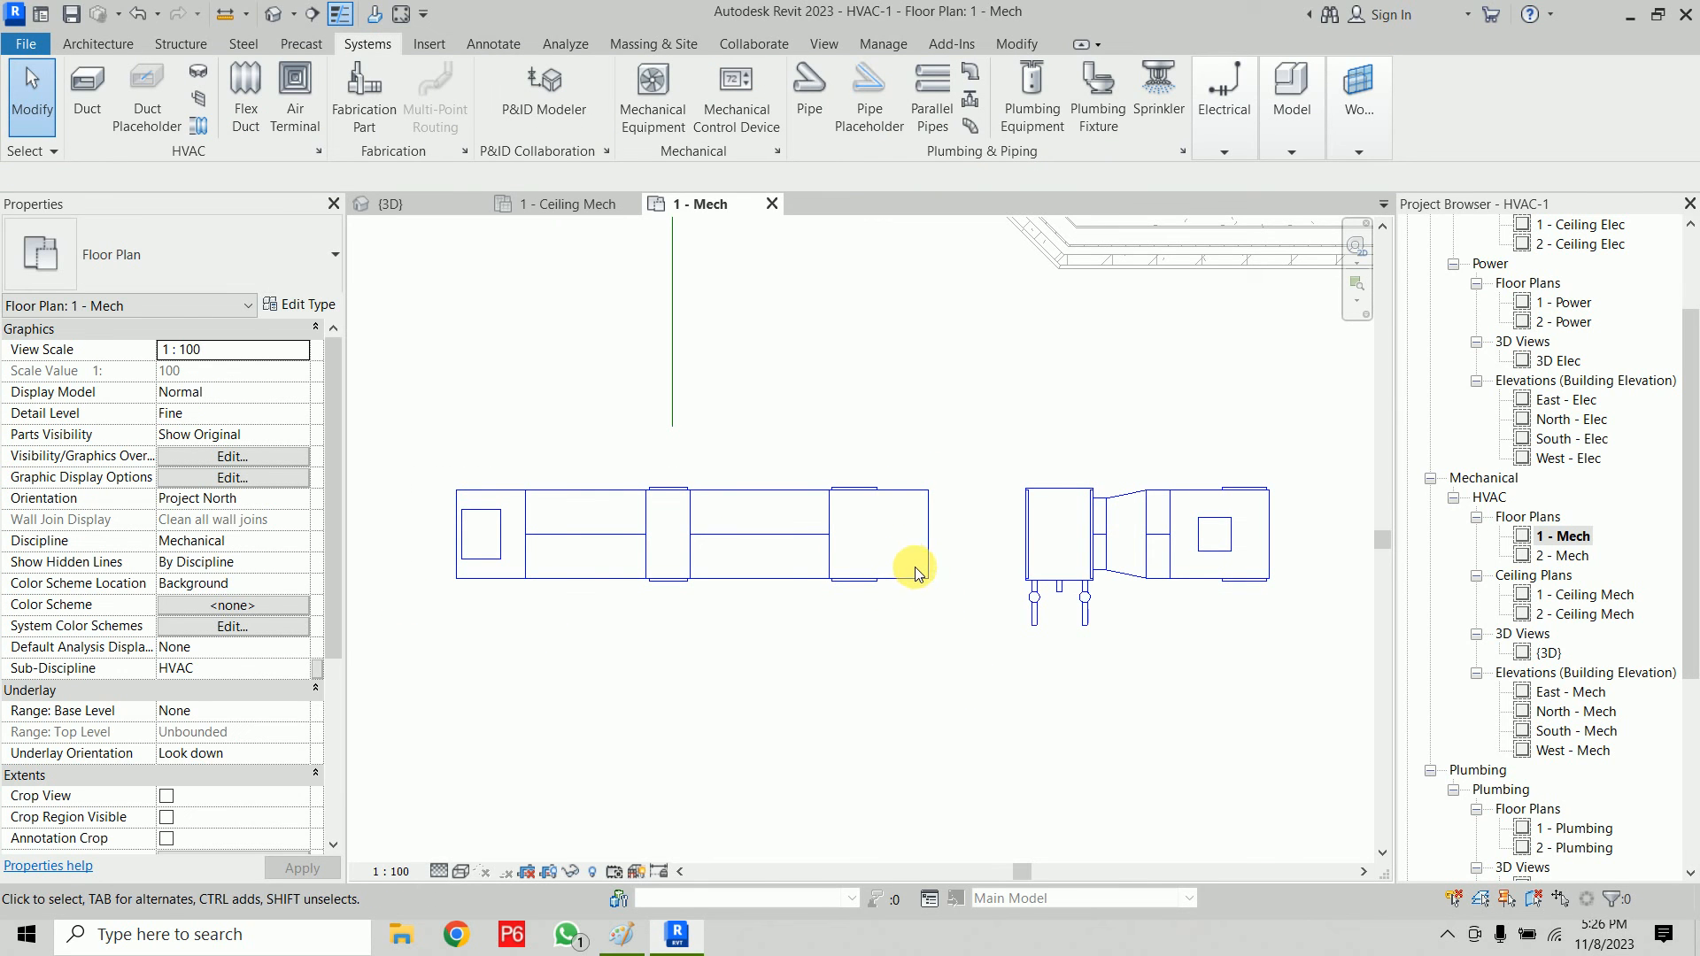
left_click(920, 577)
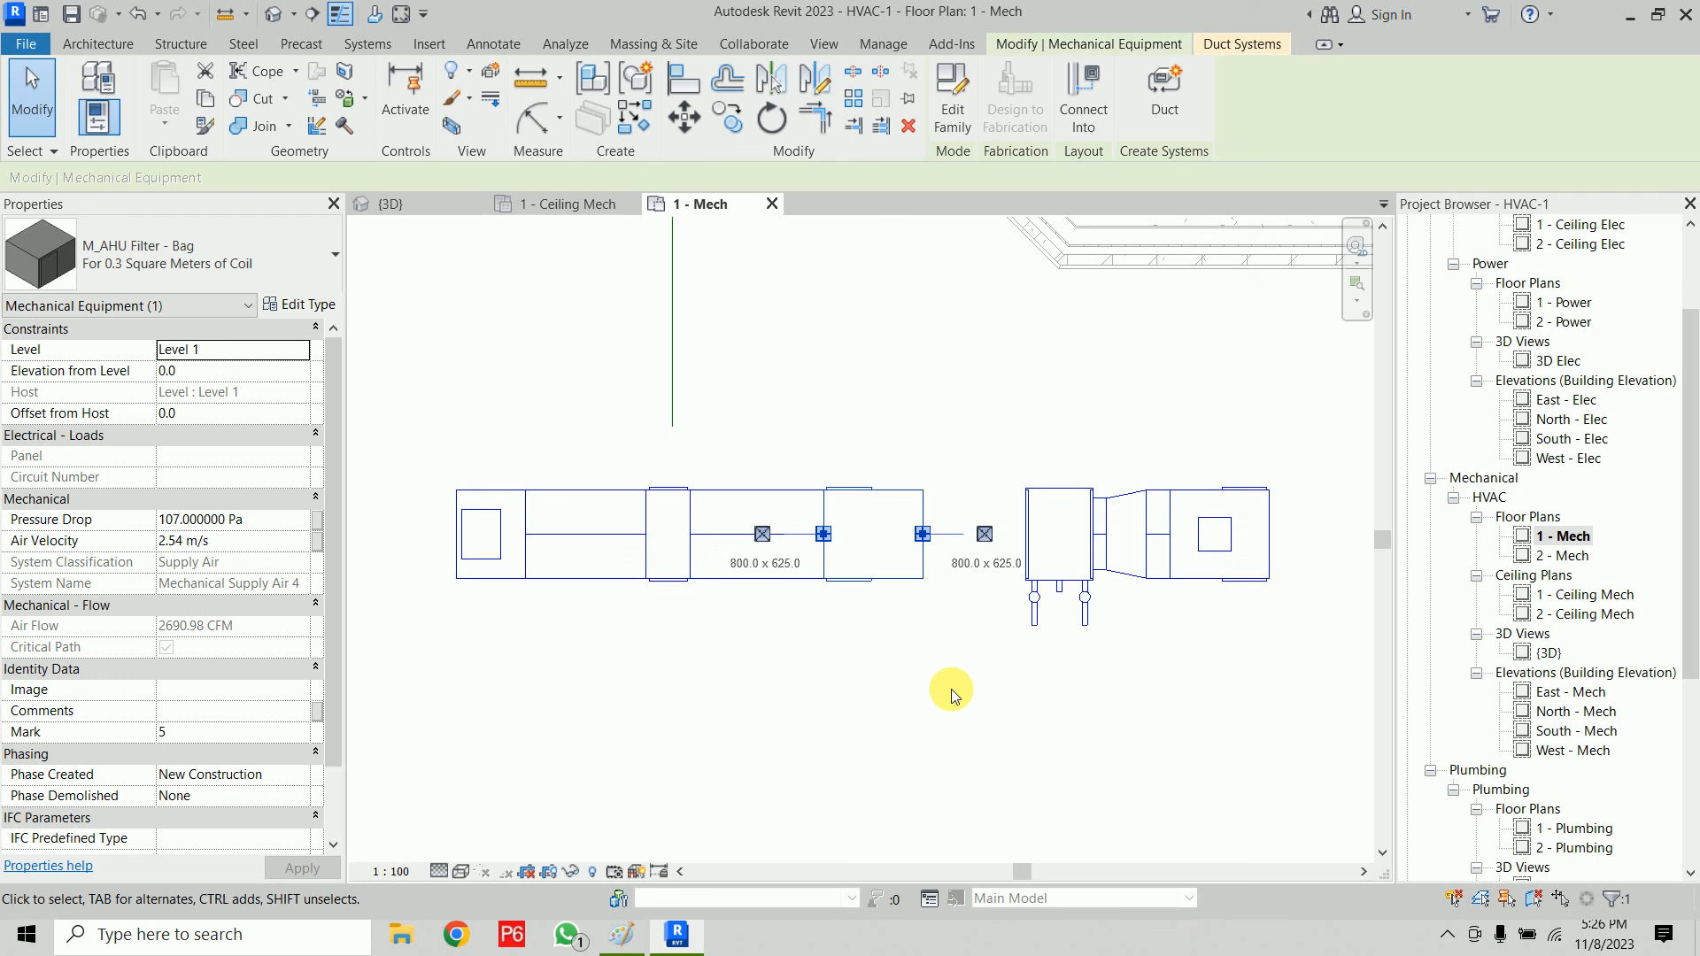
key("Left")
key("Left")
key("Left")
key("Left")
key("Left")
key("Left")
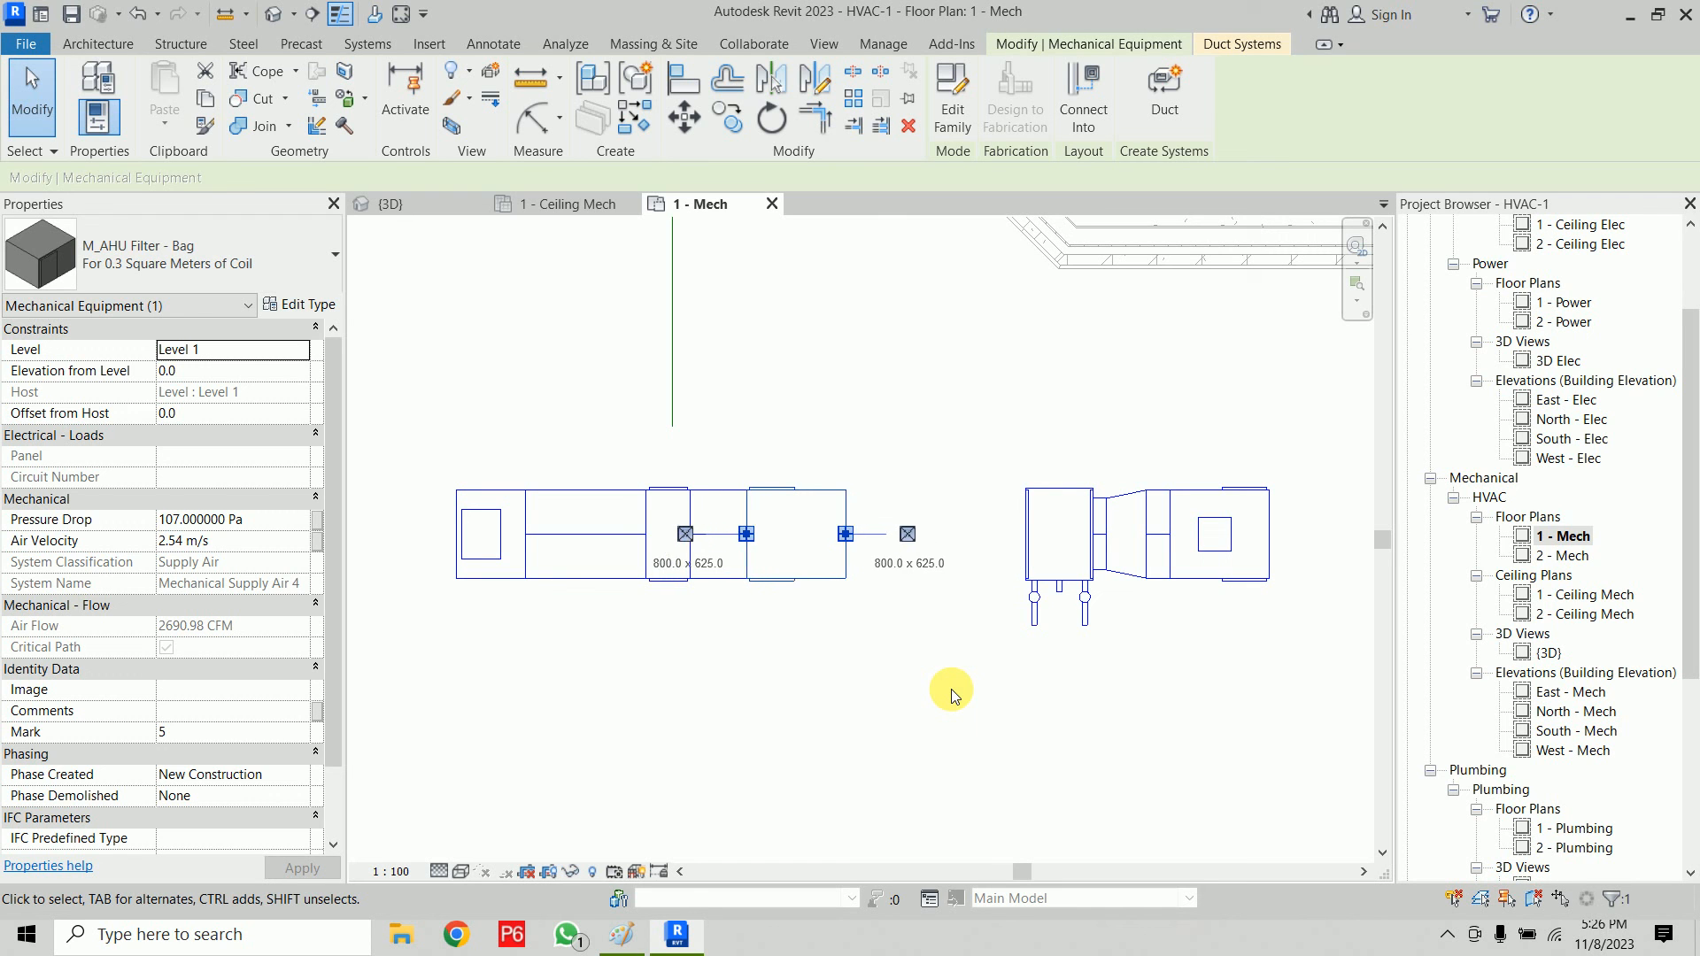
key("Left")
key("Left")
key("Escape")
Step: Connect the refrigerant coil to the bag filter with an 800 x 650 duct drawn from the coil's free duct connector
left_click(1015, 537)
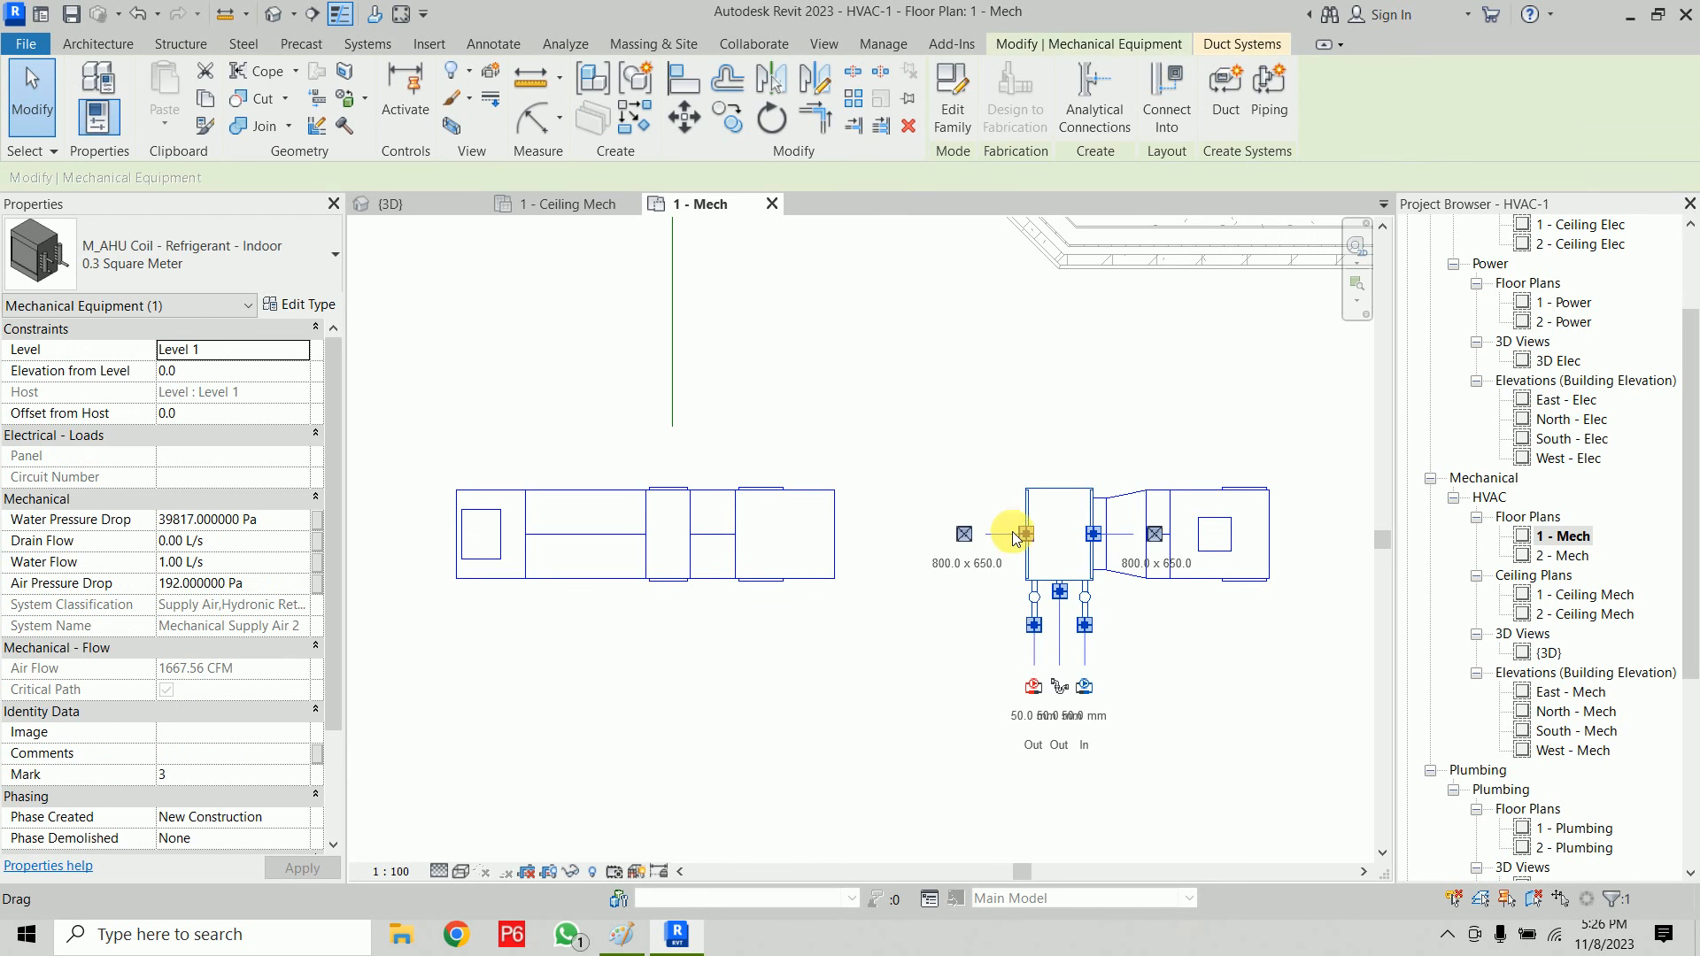
left_click(964, 535)
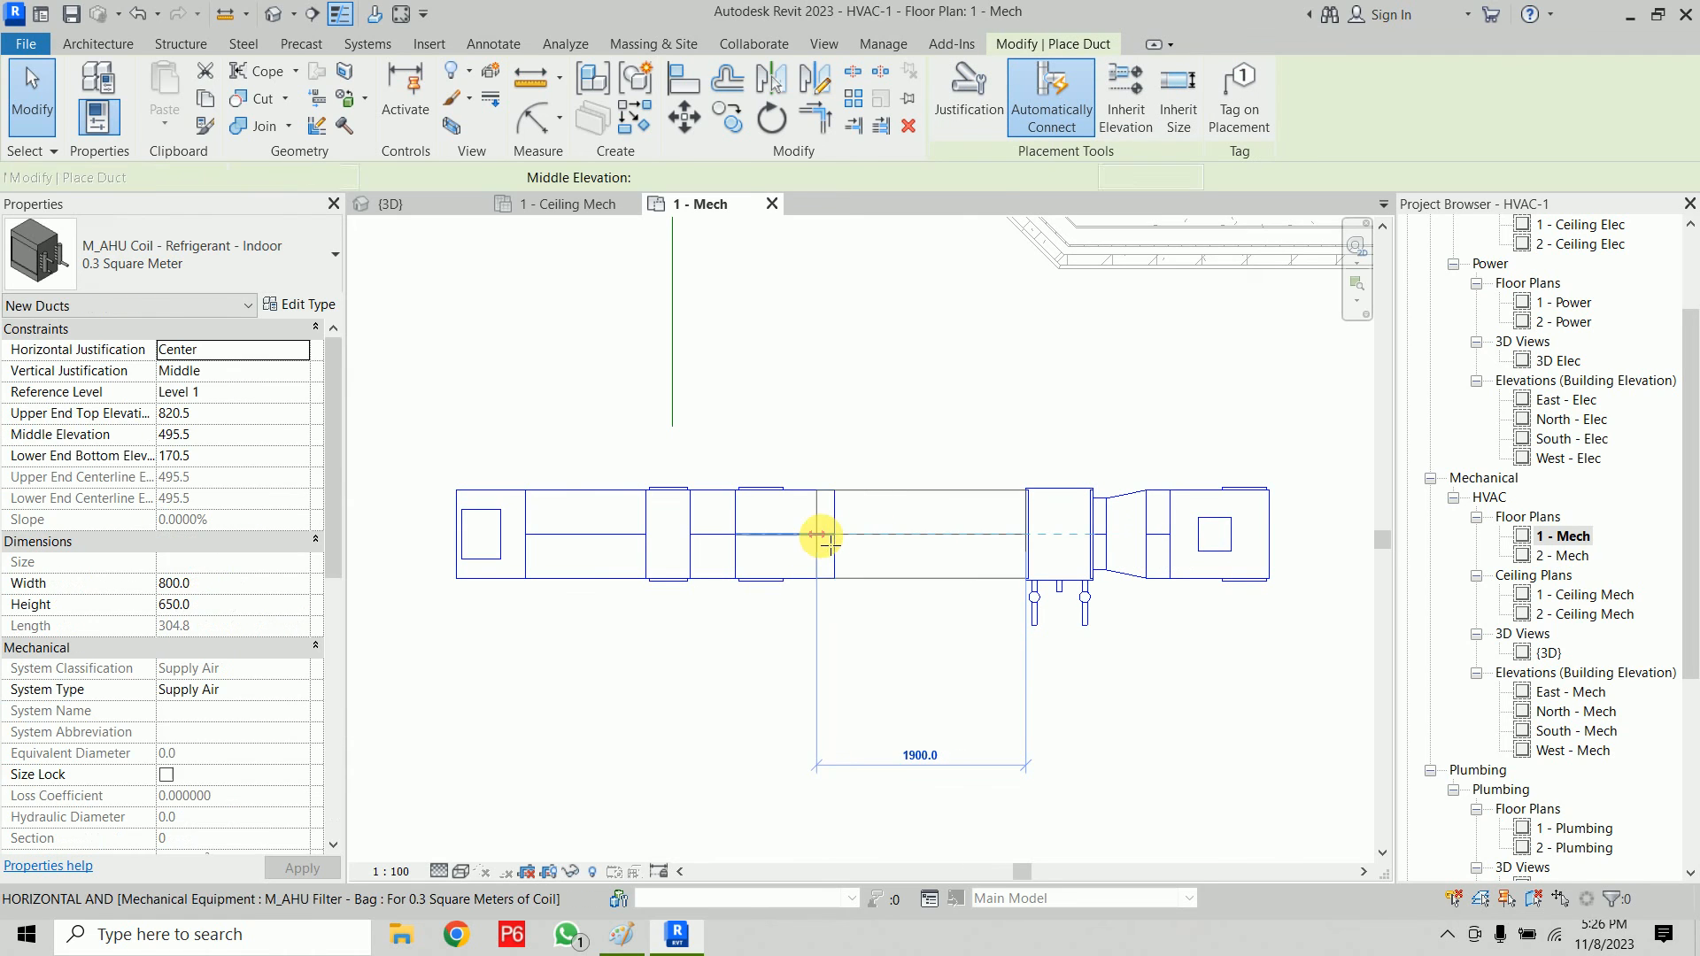
left_click(925, 733)
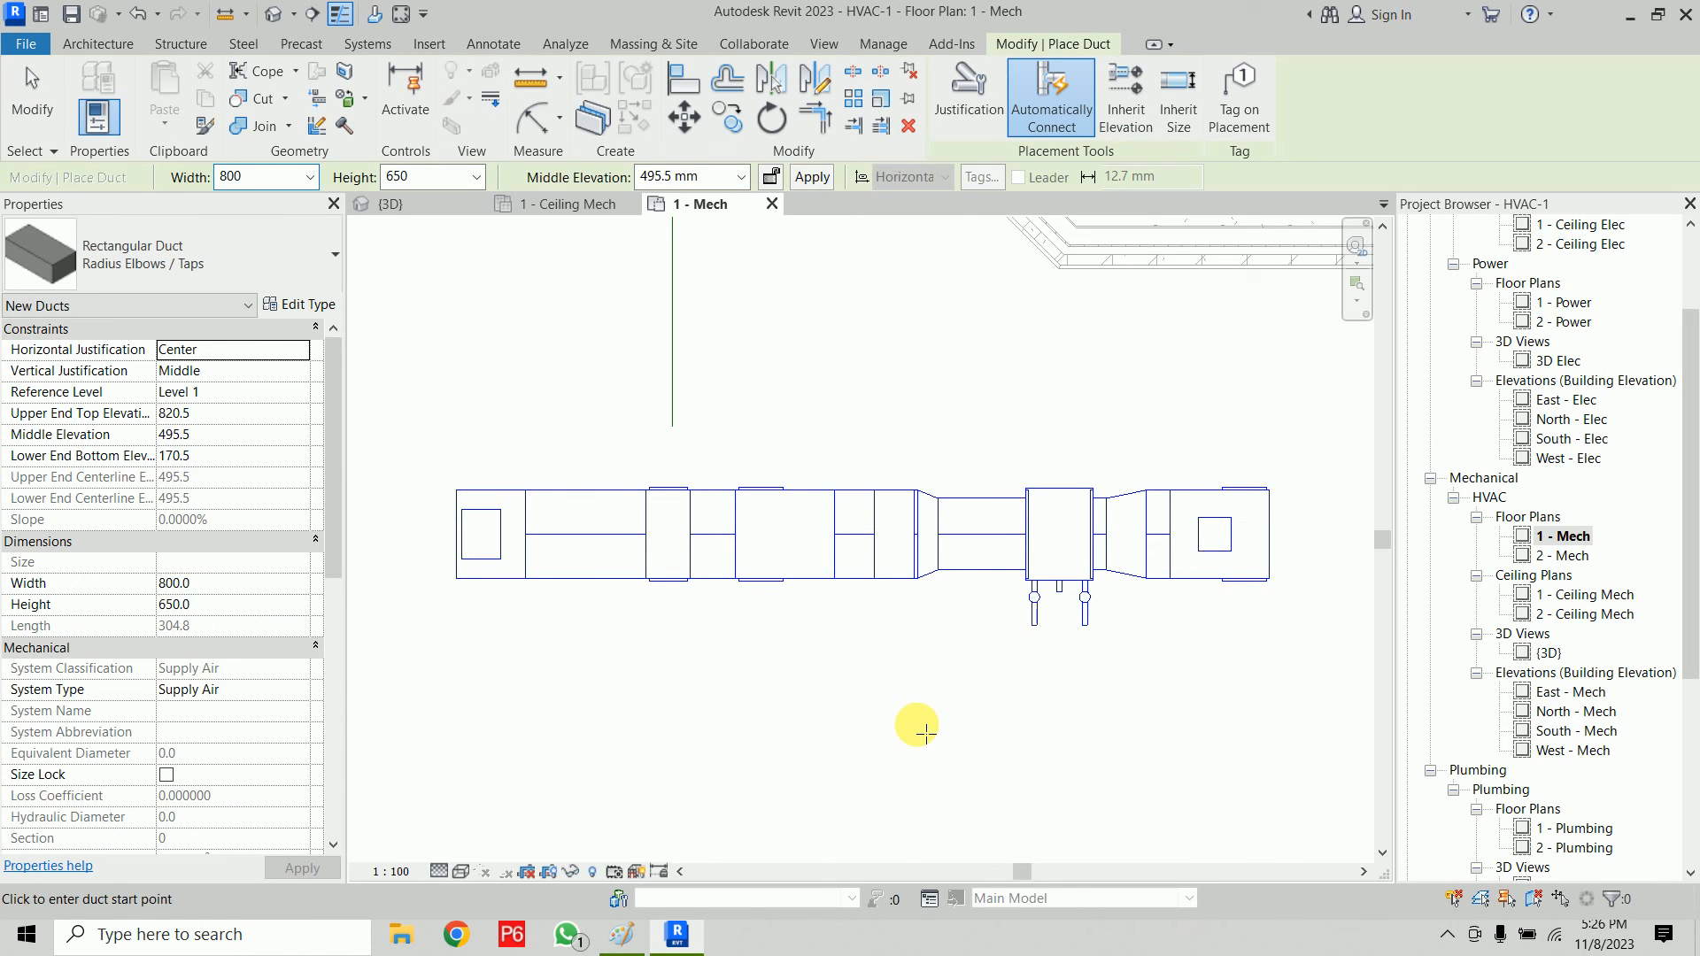
key("Escape")
Step: Inspect the assembled AHU in the 3D view and examine the coil's pipe connectors there and in the 1 - Mech plan
scroll(904, 724, "down", 1)
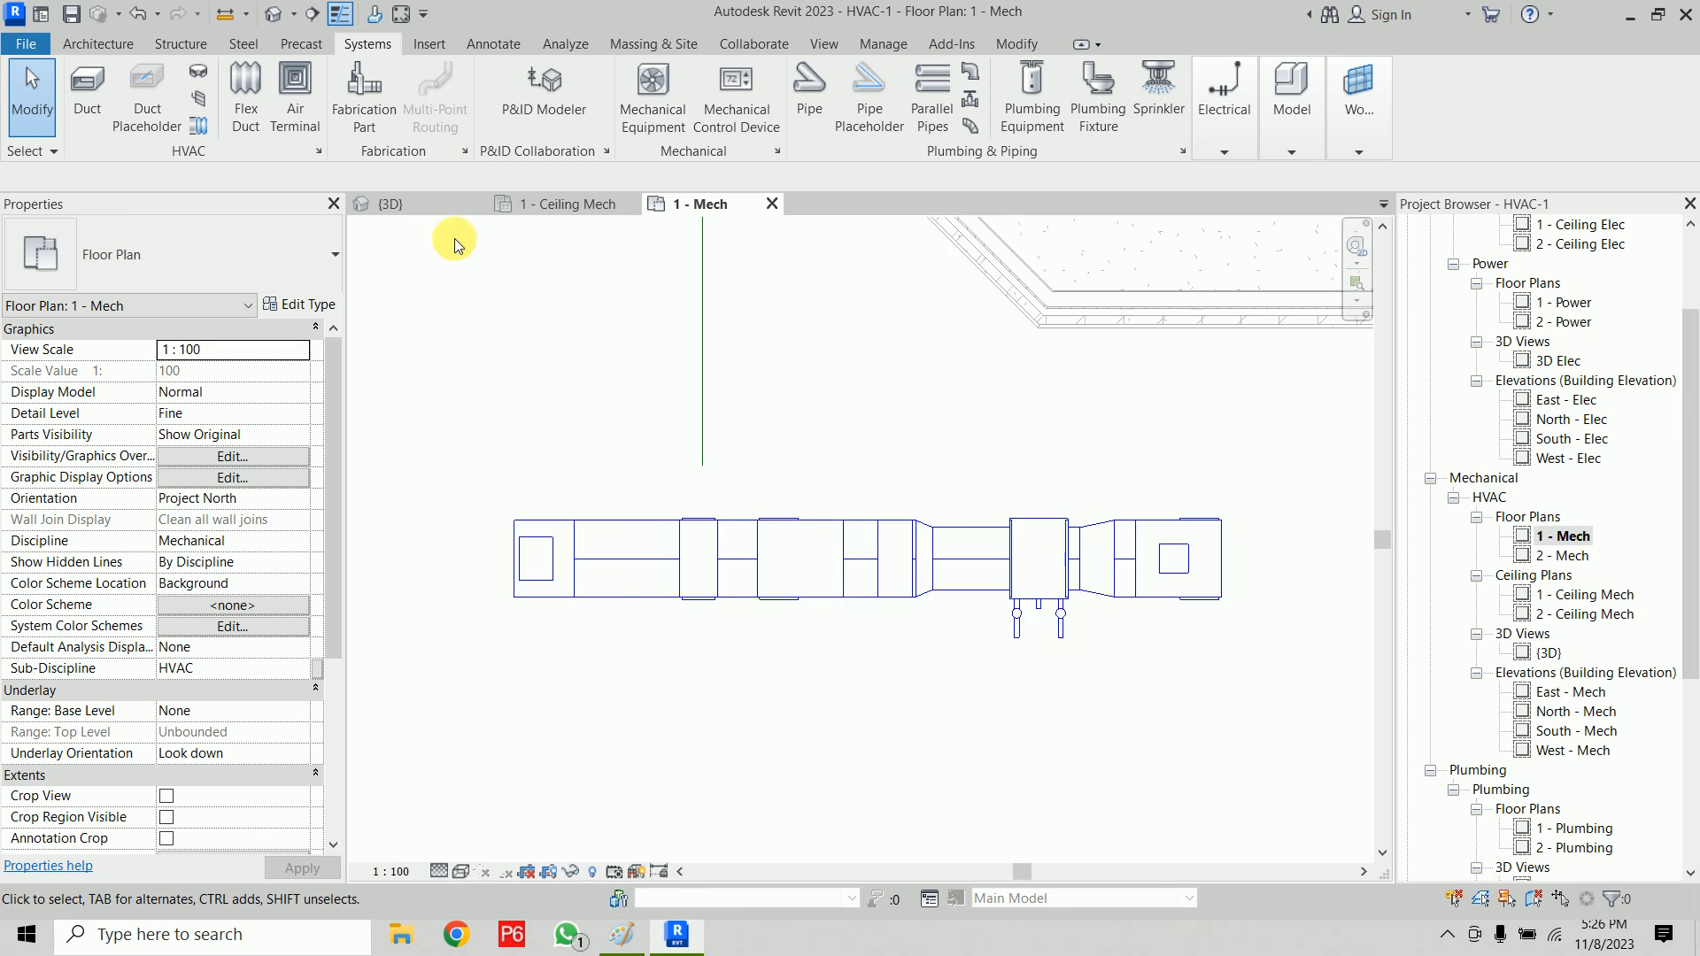
left_click(423, 206)
scroll(956, 759, "down", 5)
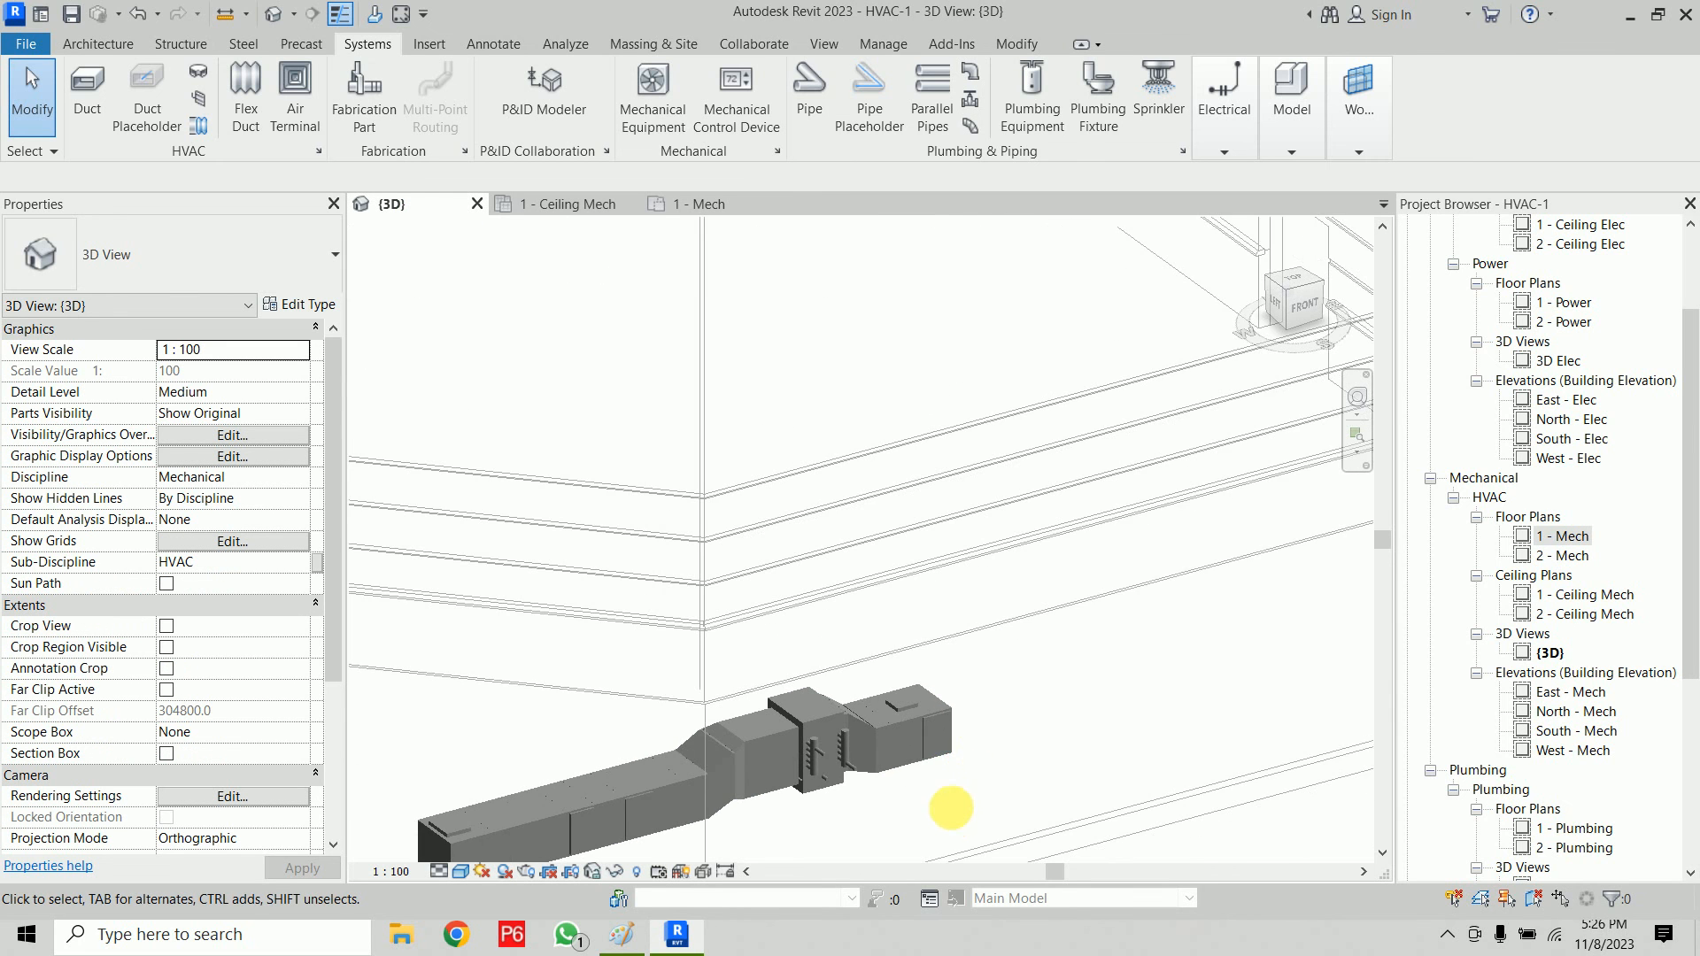
middle_click_drag(951, 807, 998, 634)
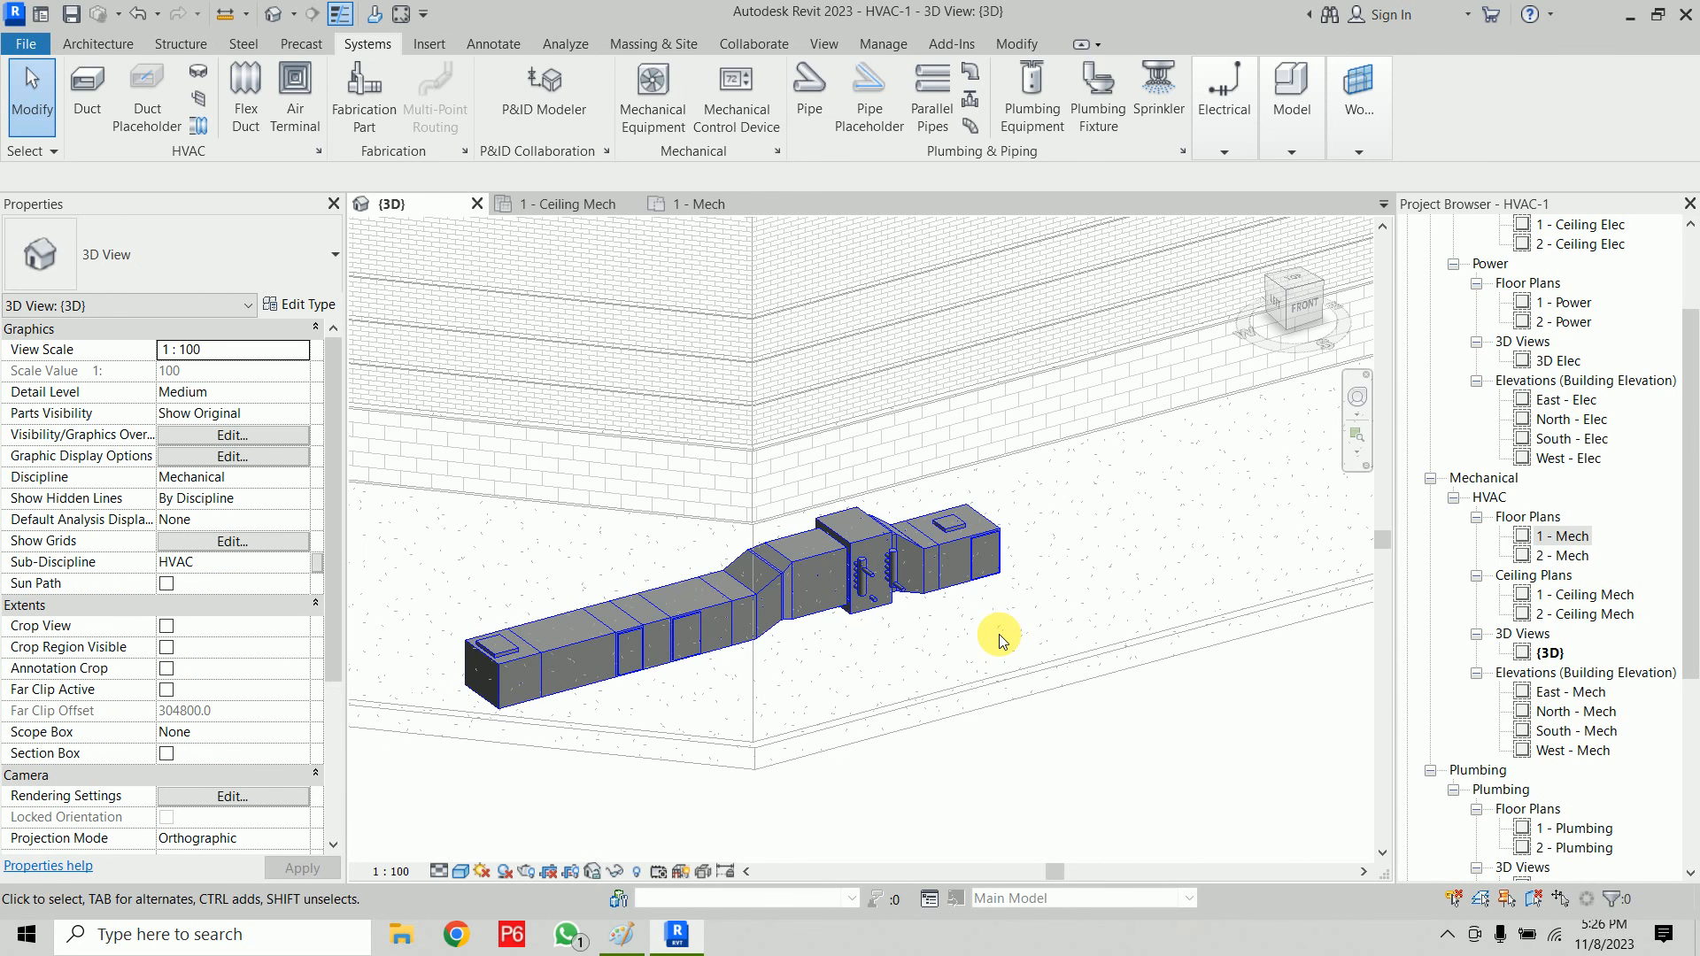
left_click(872, 544)
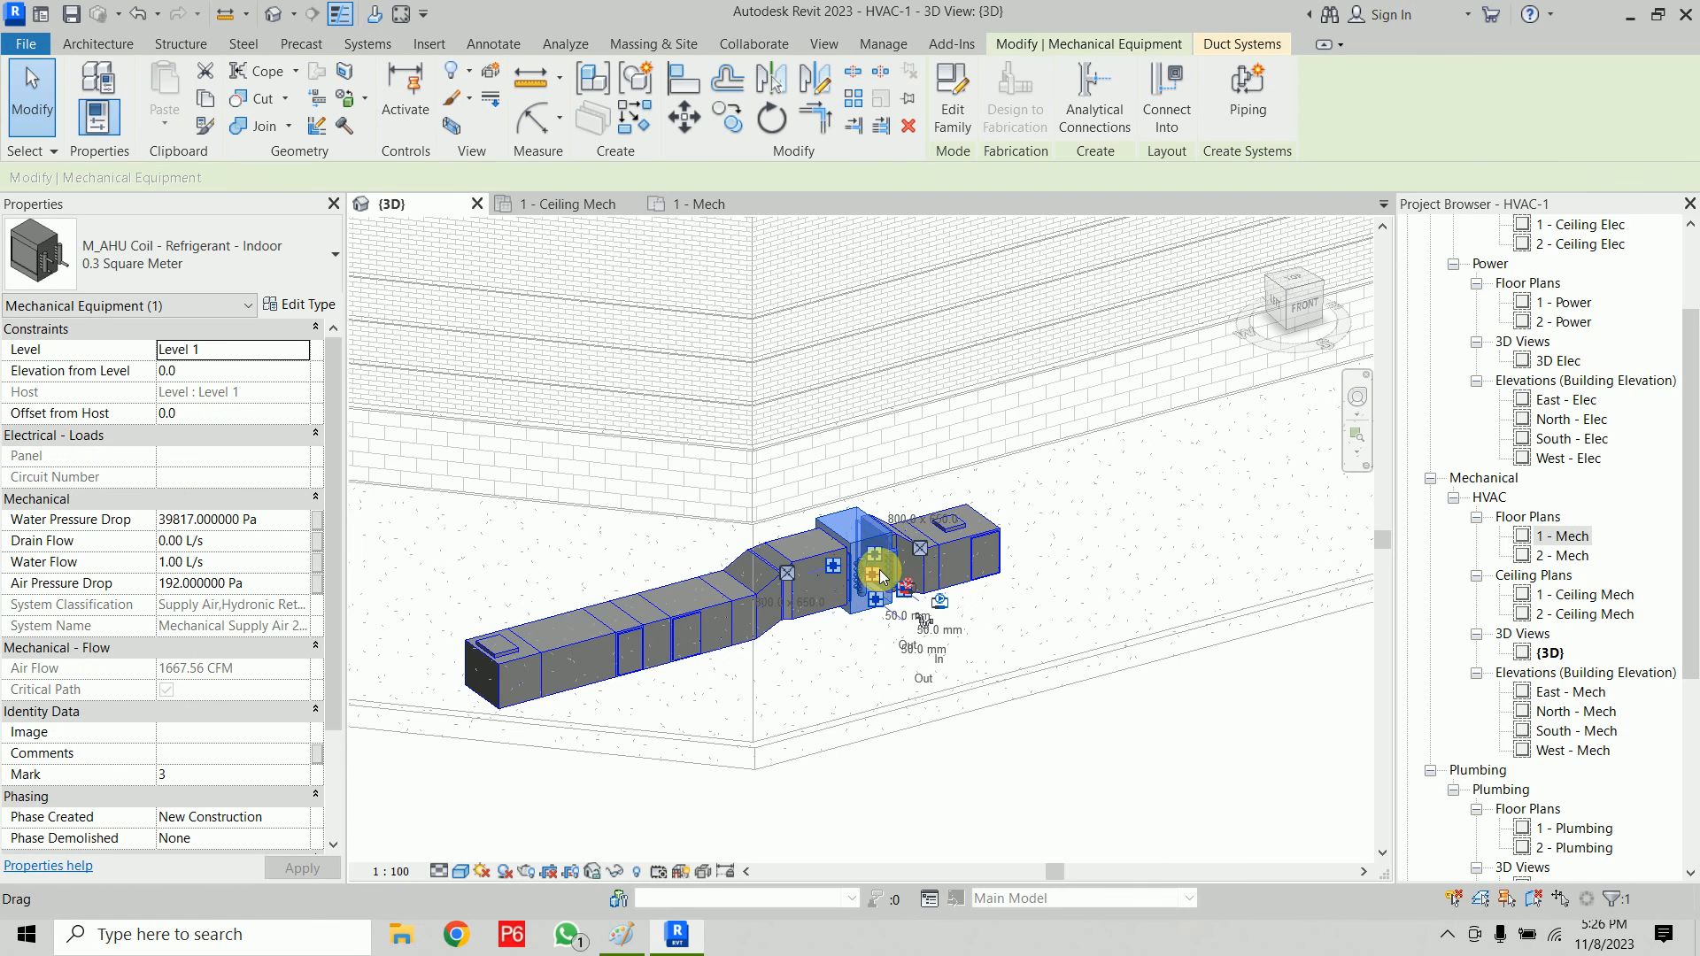
scroll(877, 567, "up", 4)
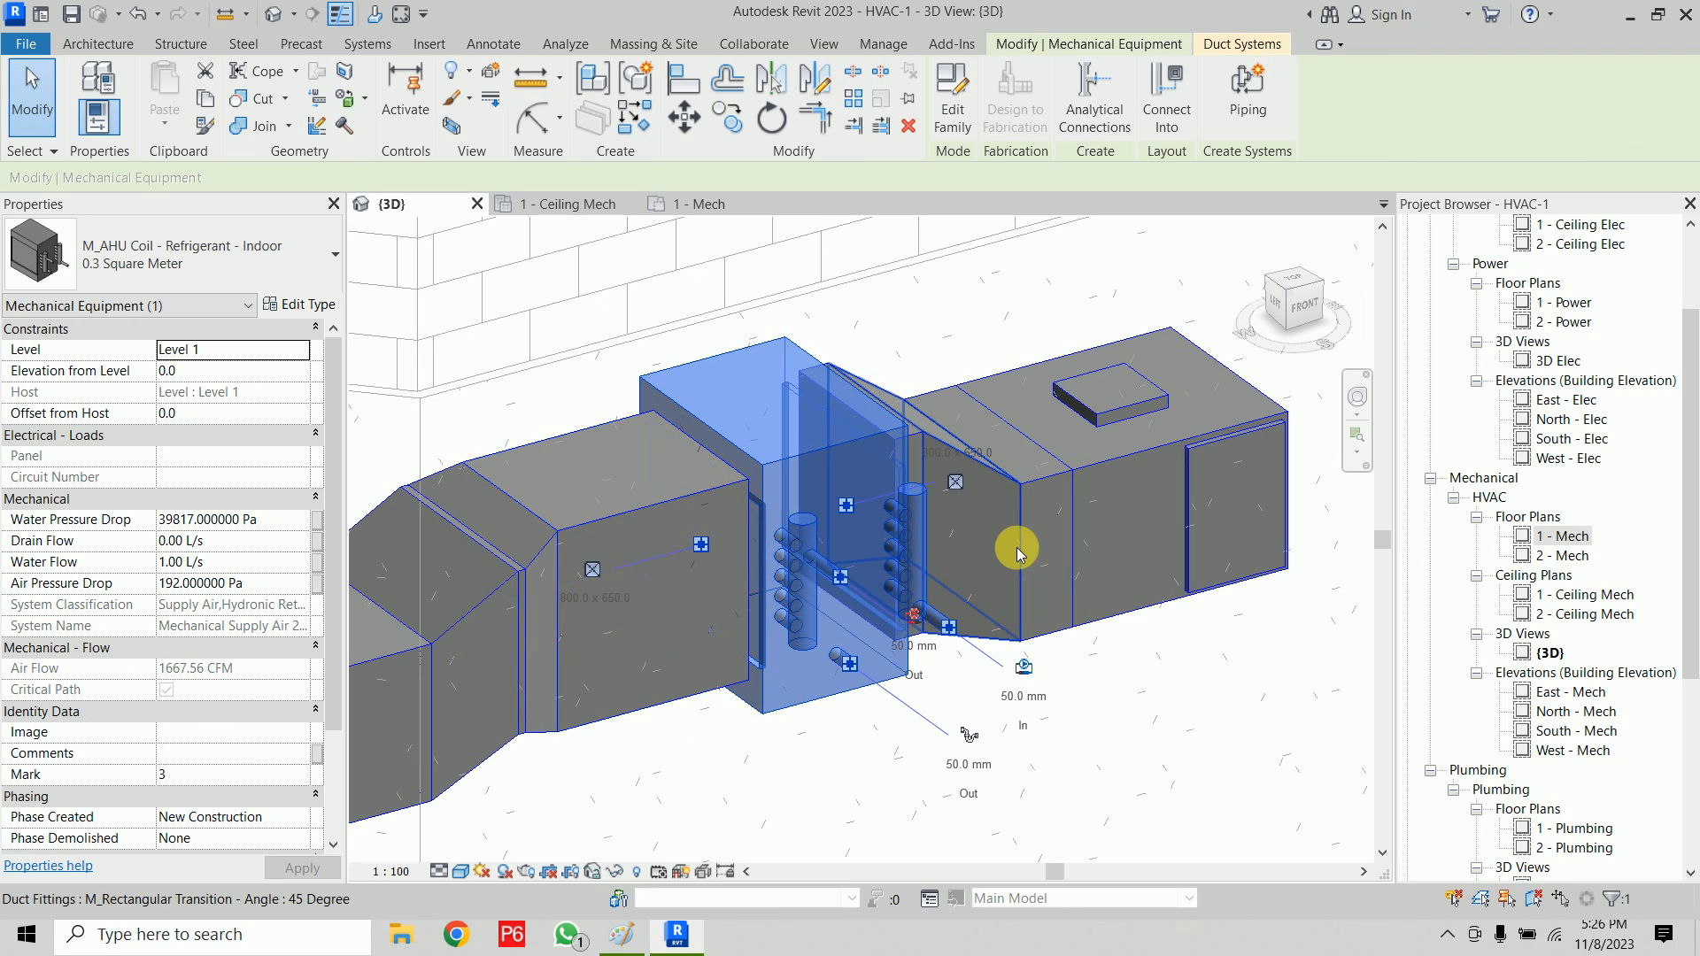
left_click(695, 204)
scroll(827, 570, "up", 5)
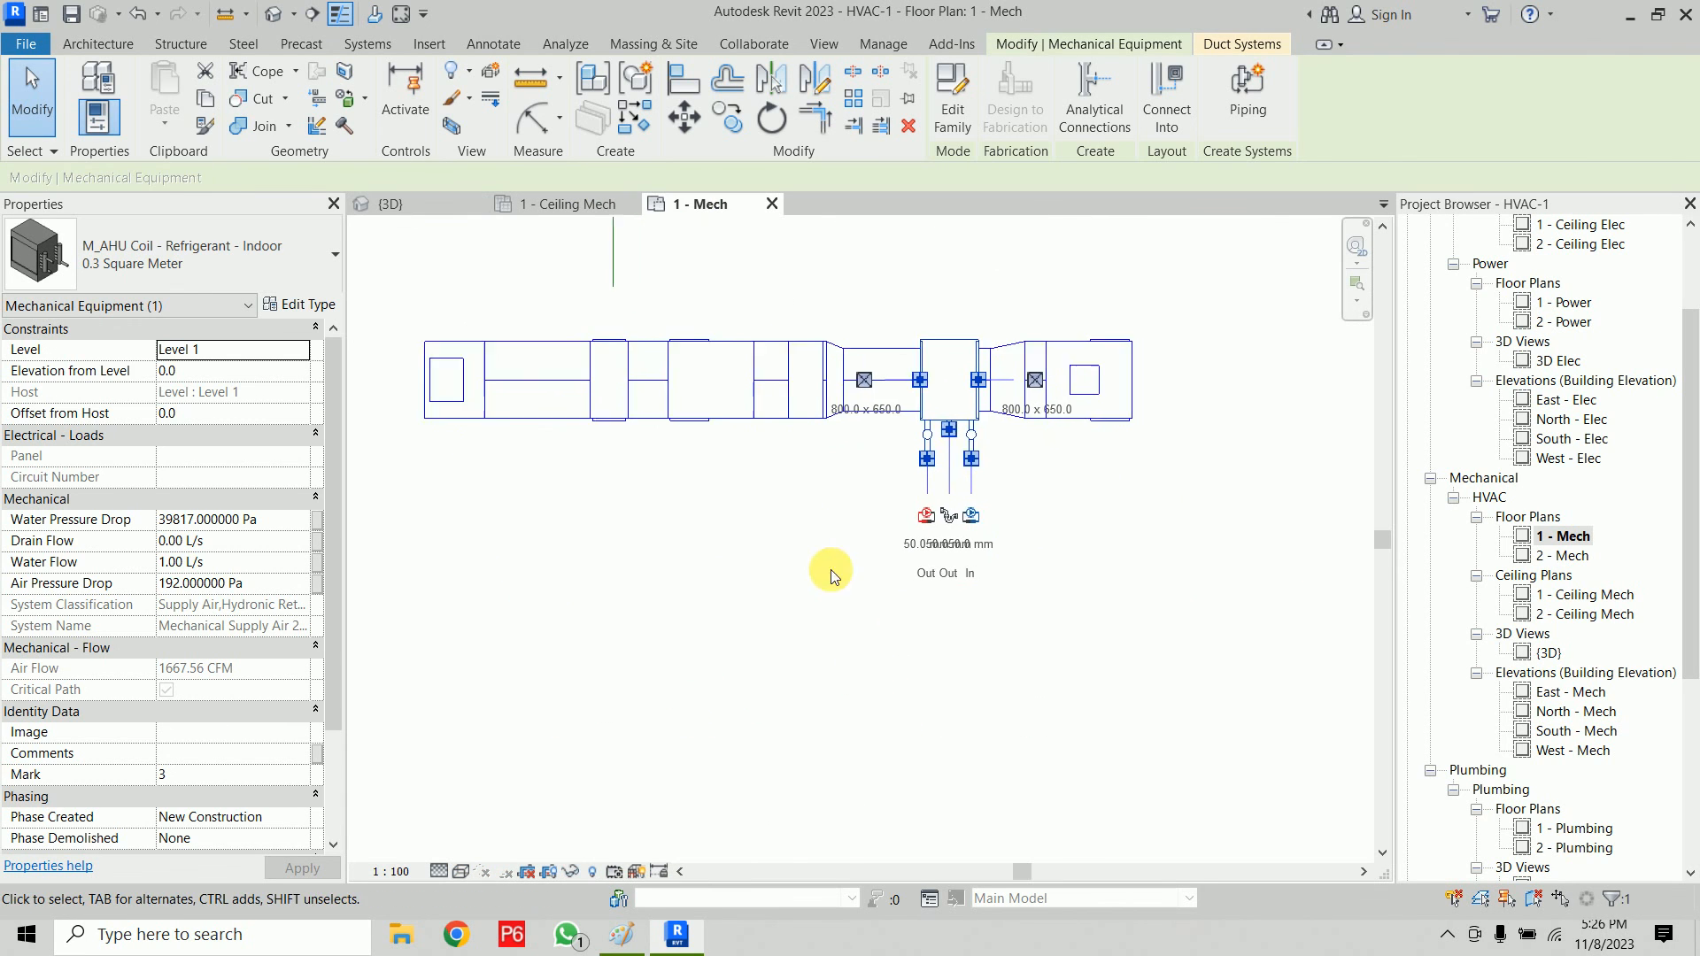
middle_click_drag(1164, 481, 886, 482)
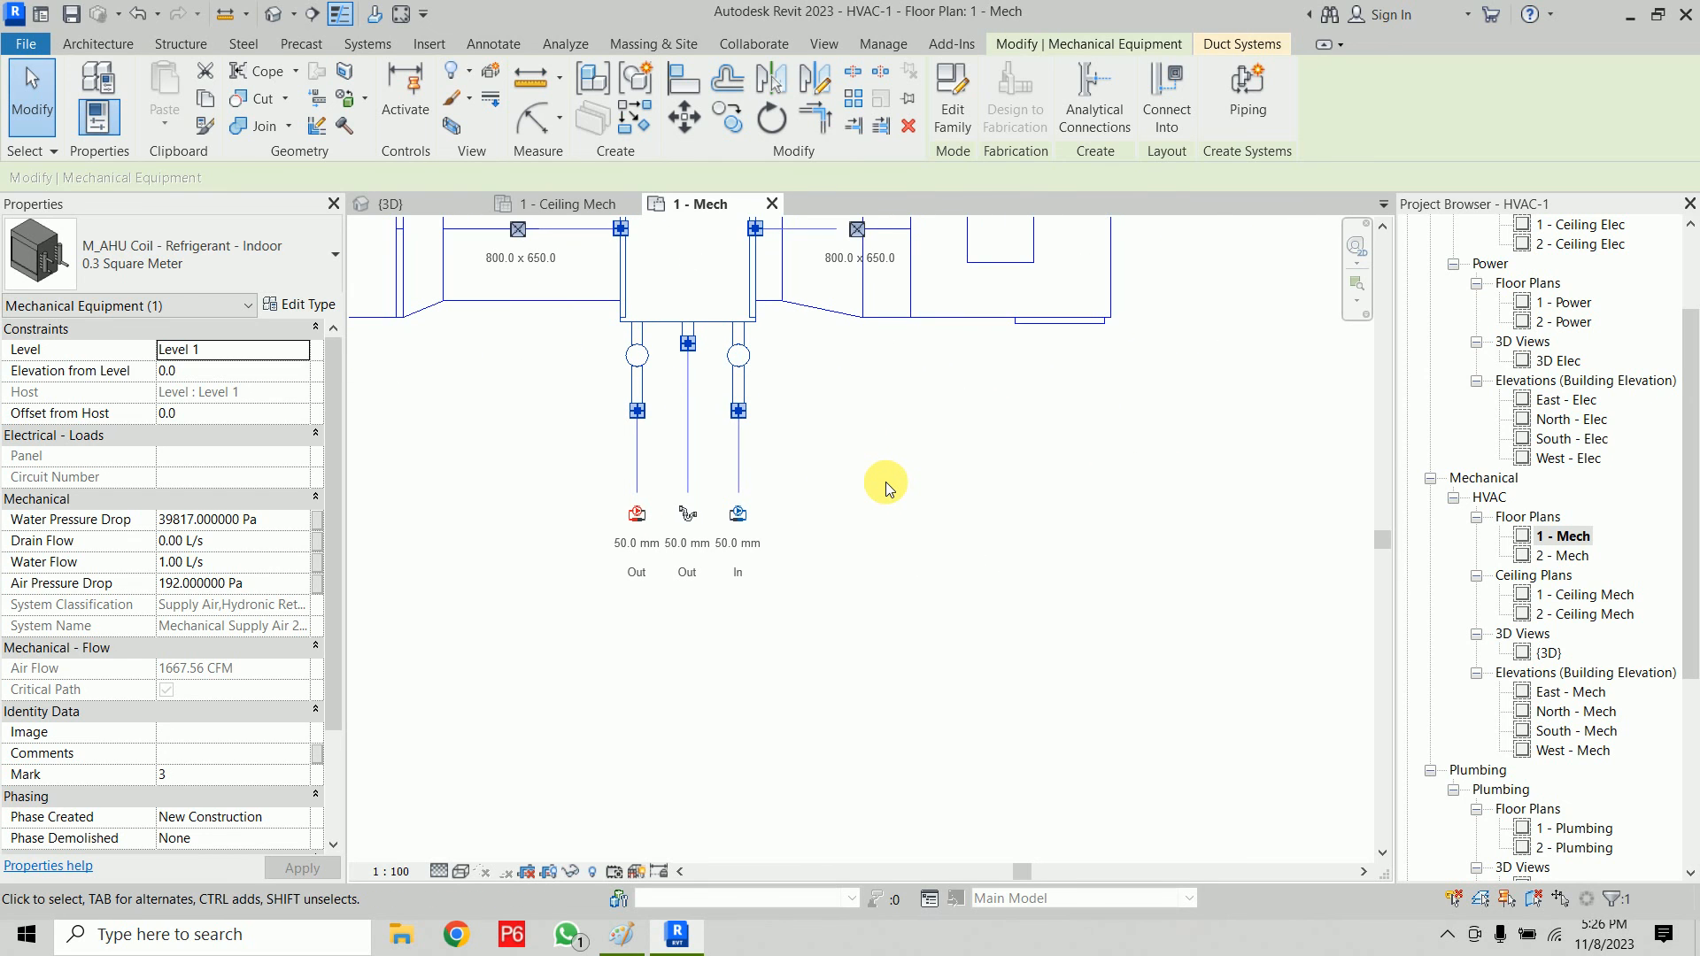
left_click(789, 498)
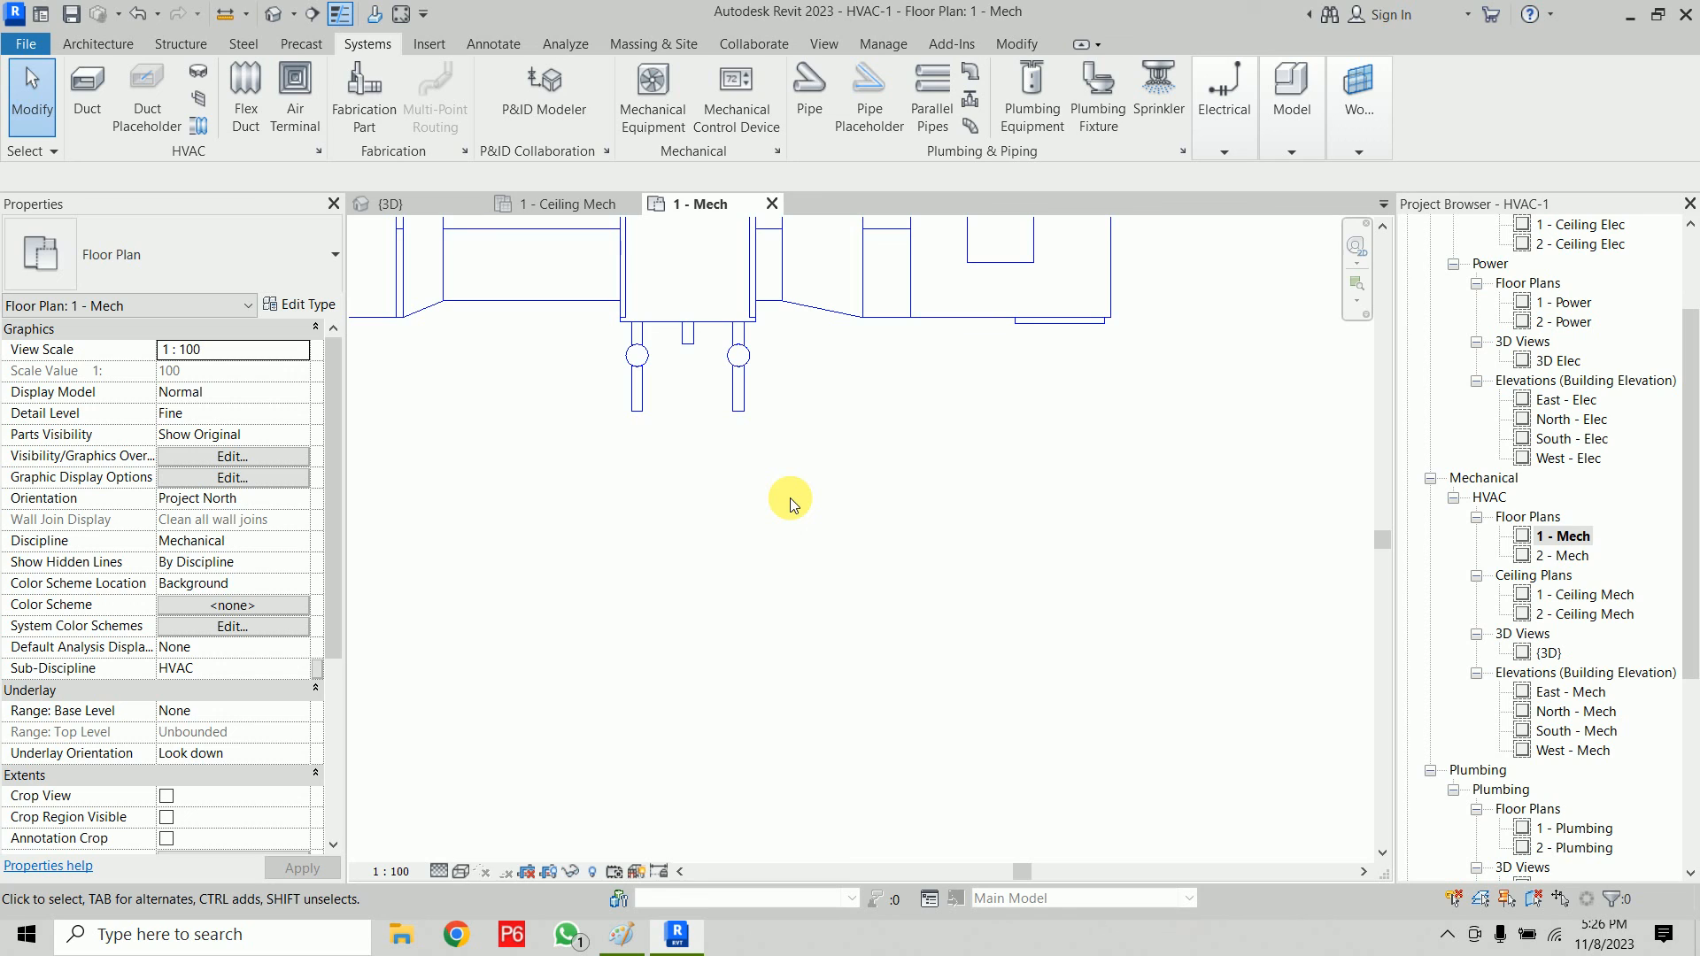
scroll(1049, 457, "down", 2)
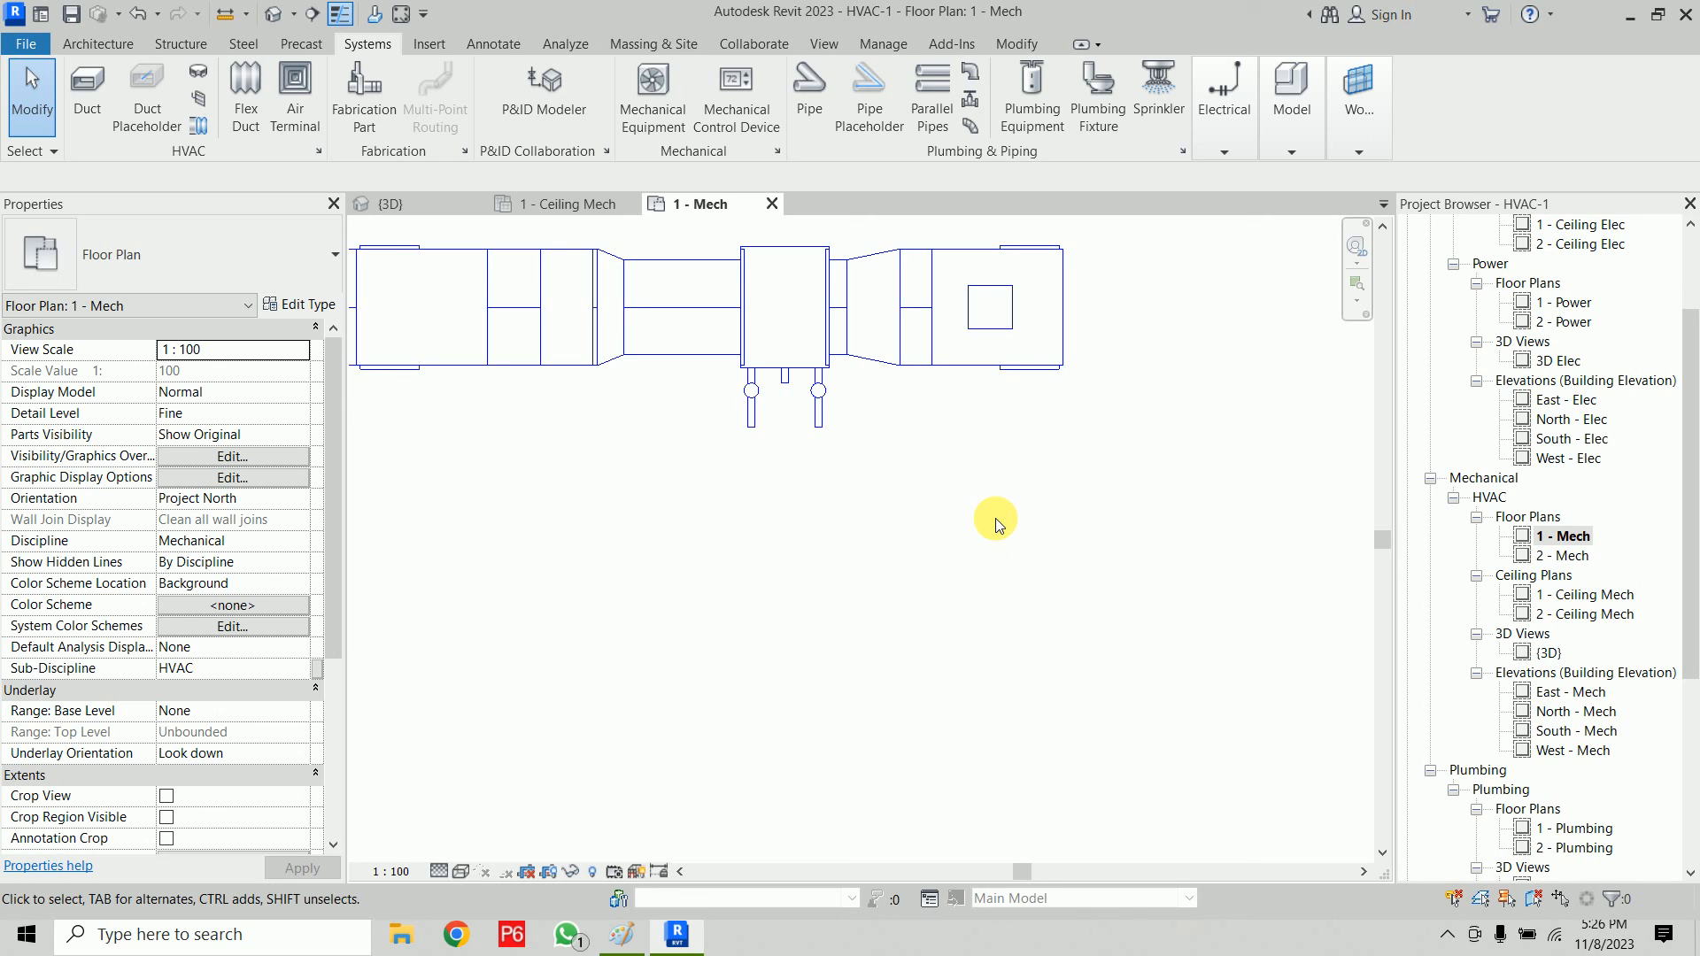
Step: Browse the mechanical equipment families to MEP > Water-Side Components > Chillers and show them as large icons
left_click(653, 88)
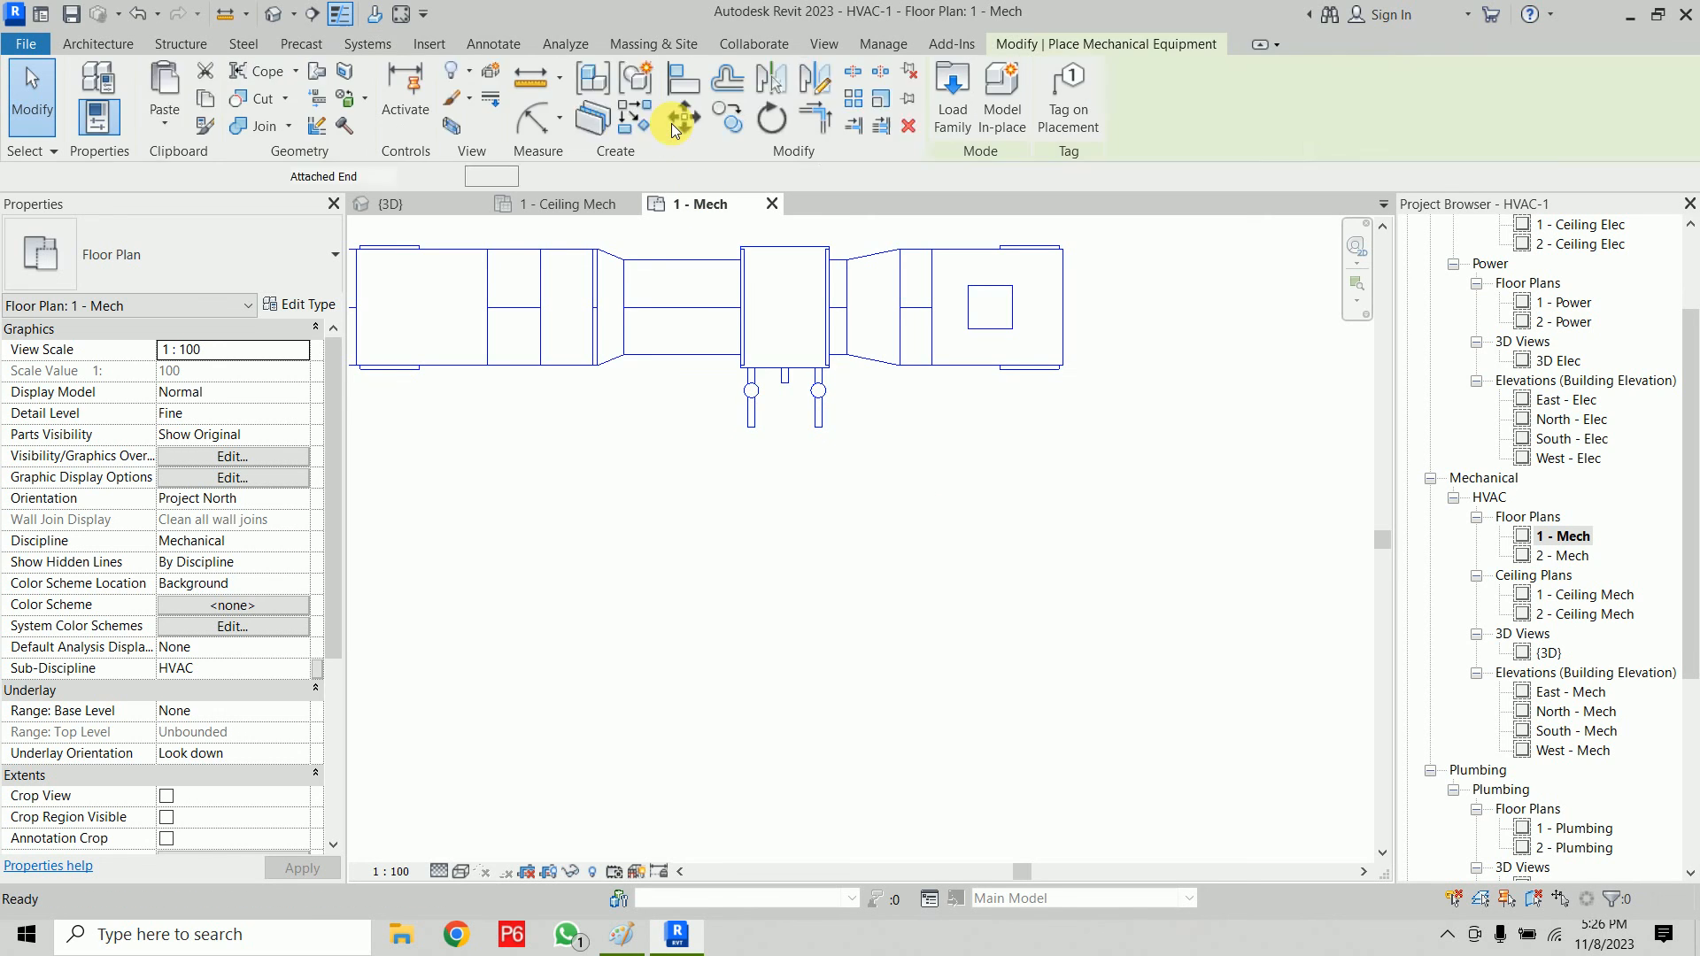
left_click(958, 100)
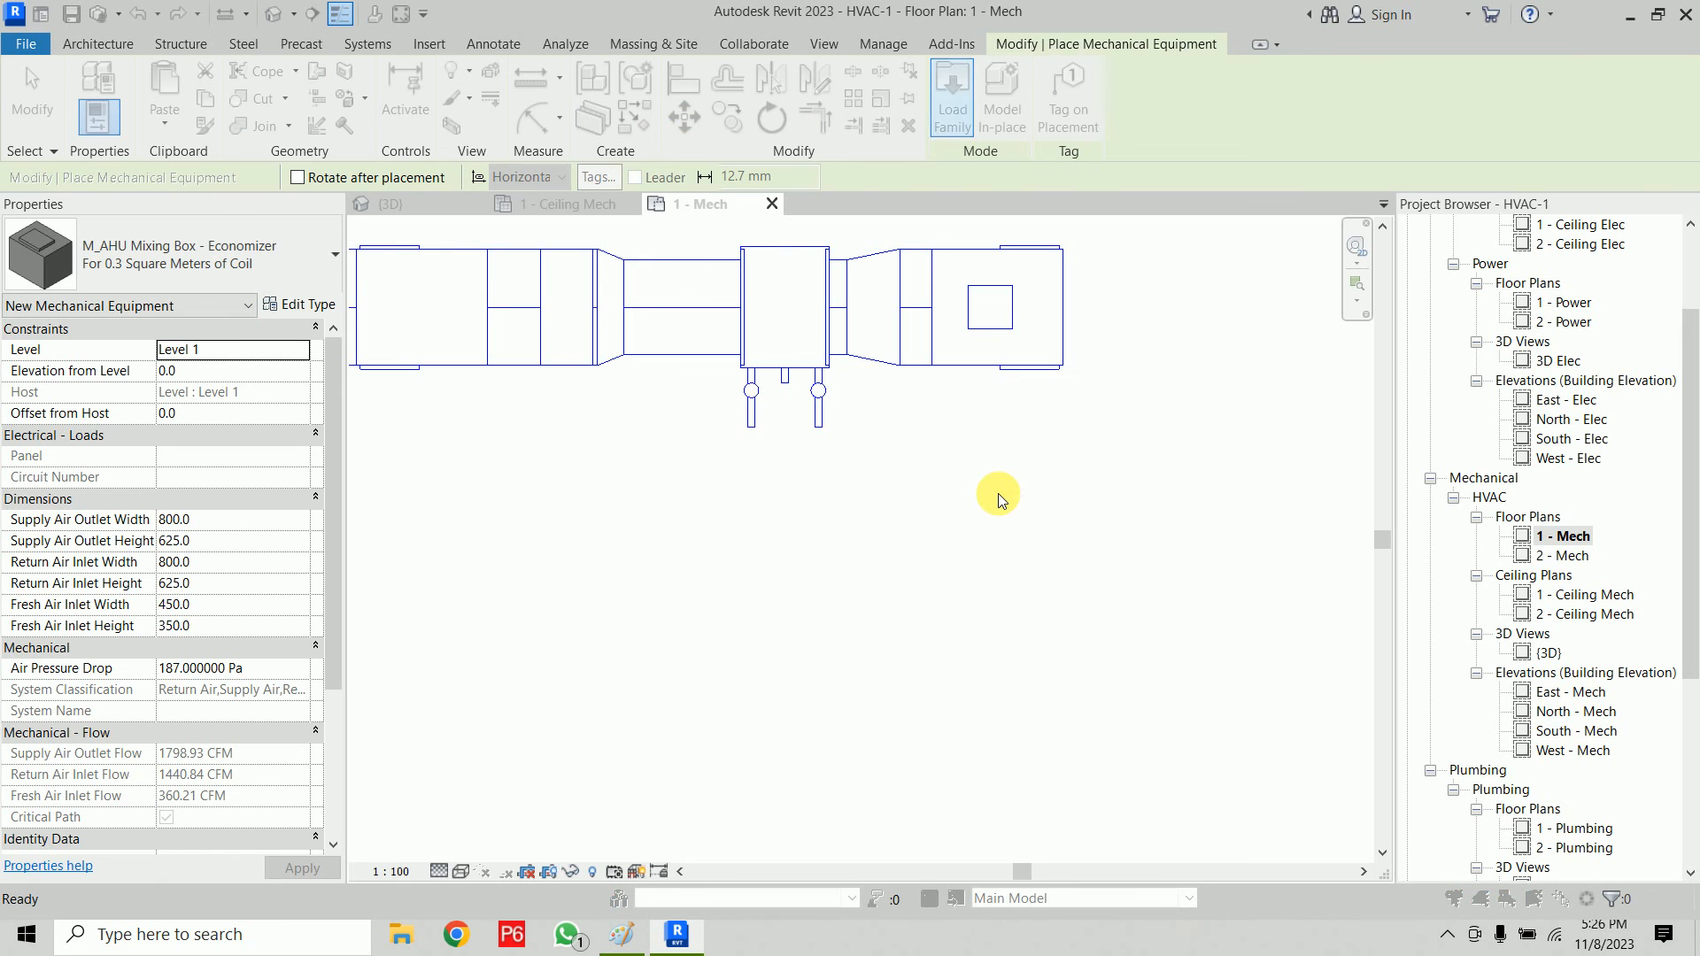
left_click(1392, 61)
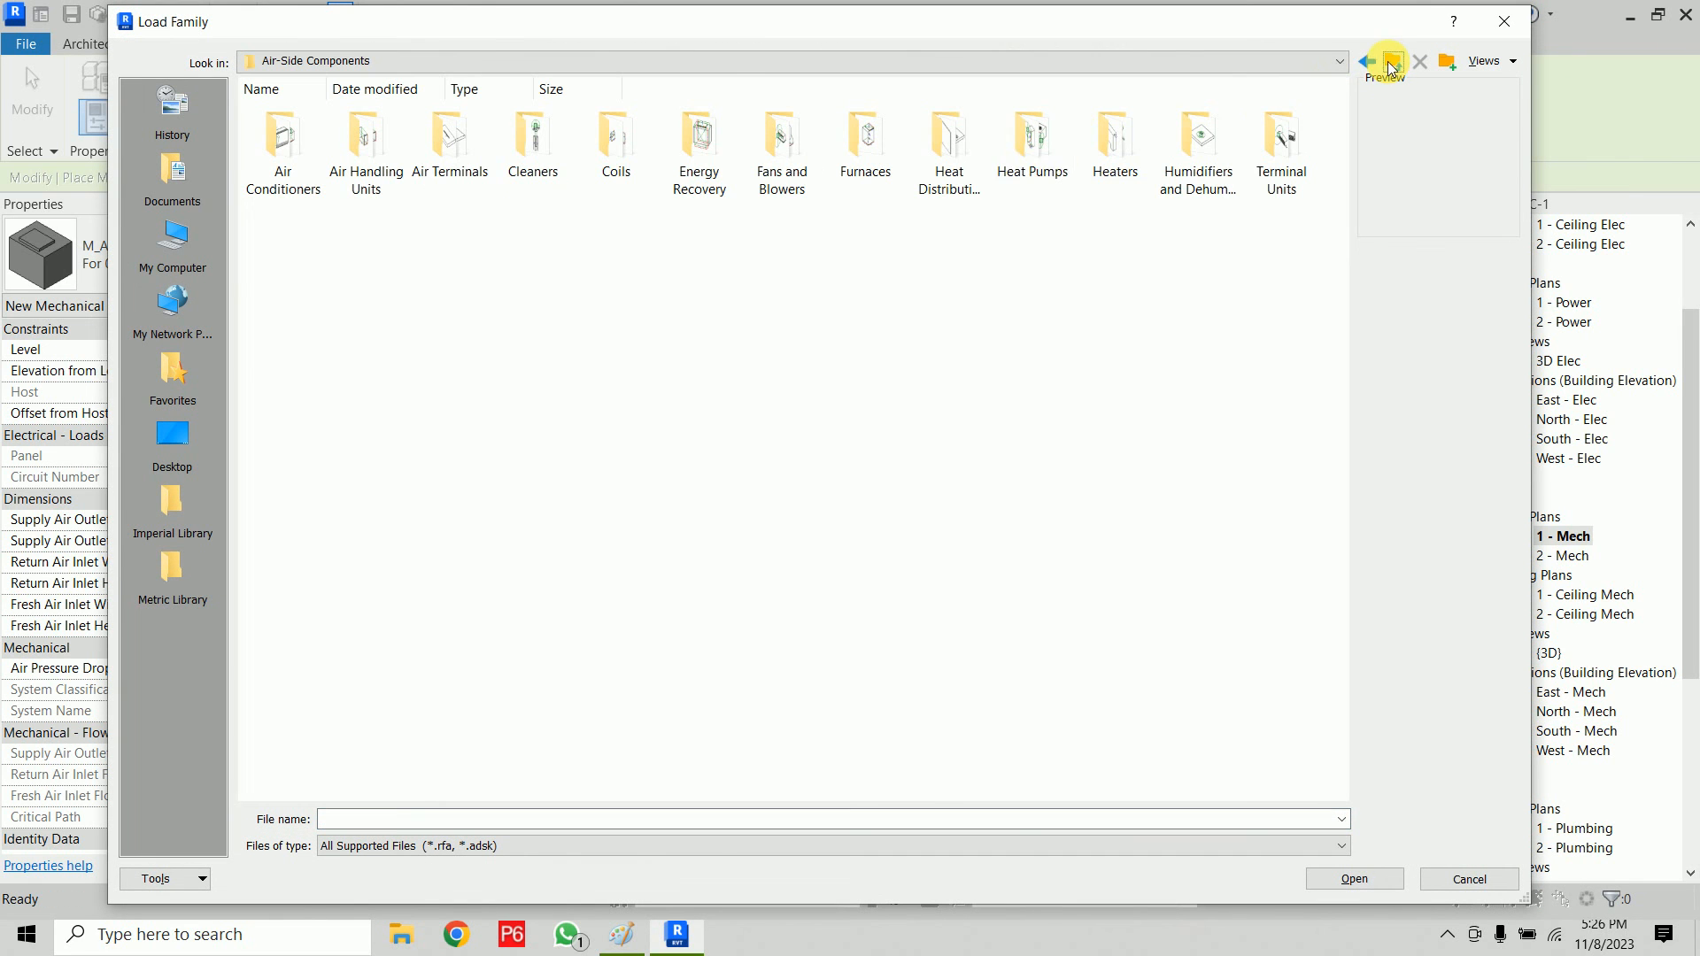
left_click(1391, 67)
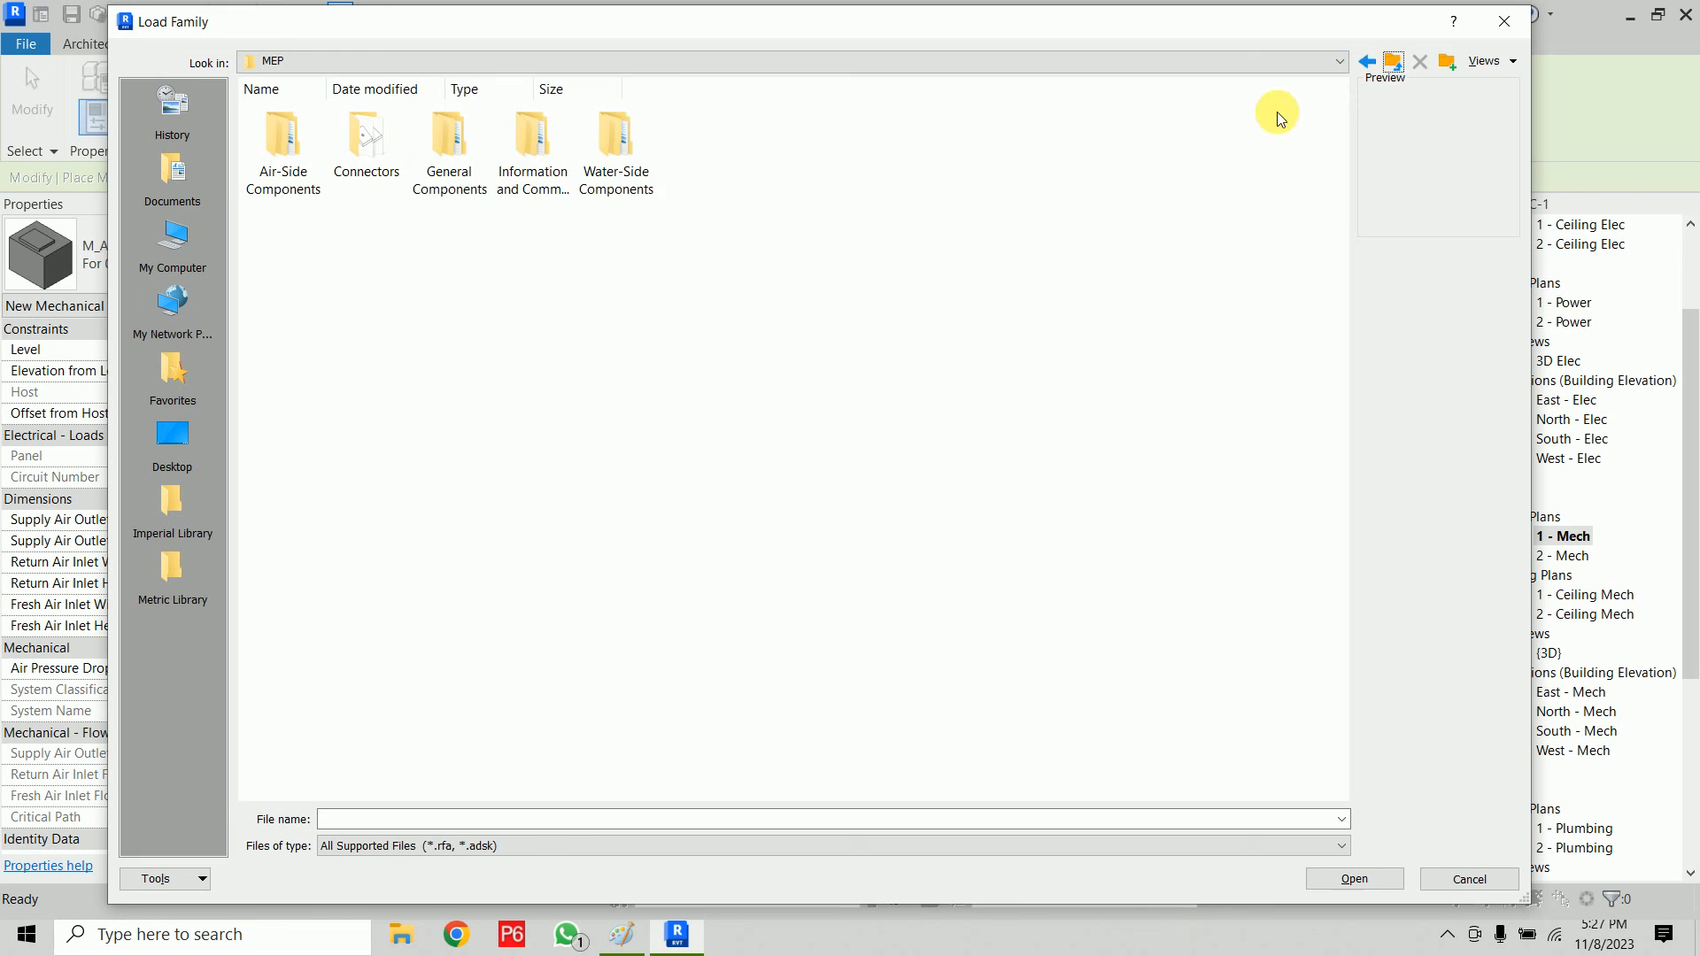
double_click(584, 197)
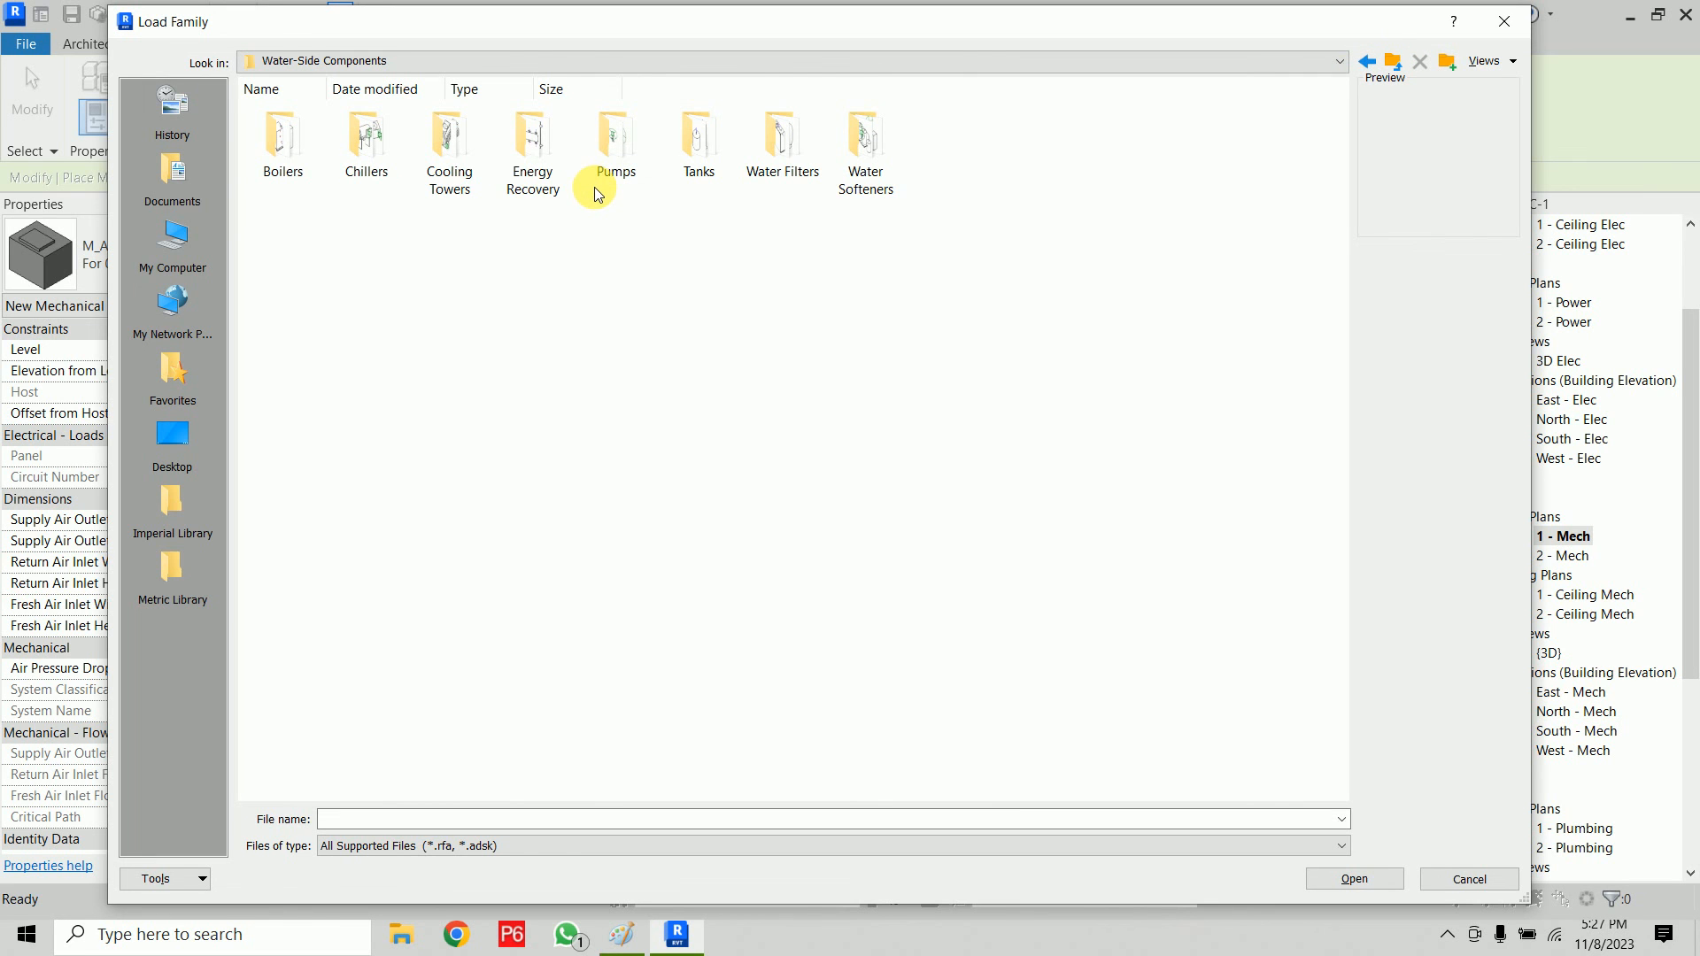
double_click(366, 142)
right_click(529, 379)
mouse_move(639, 403)
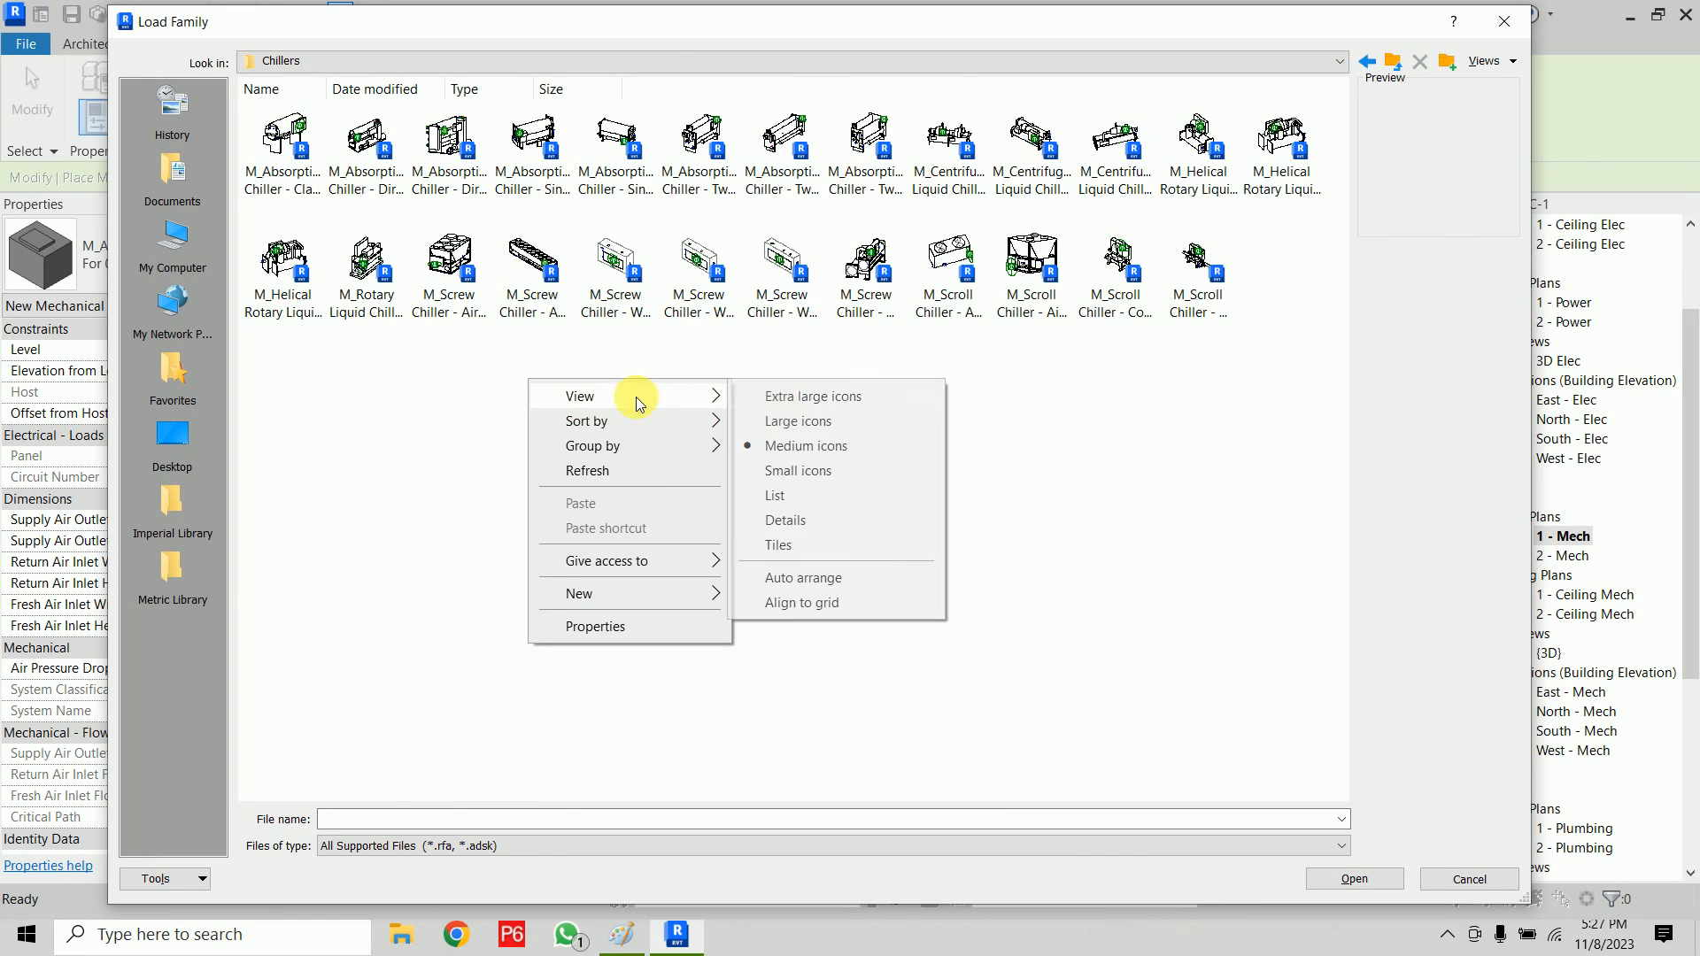
left_click(797, 421)
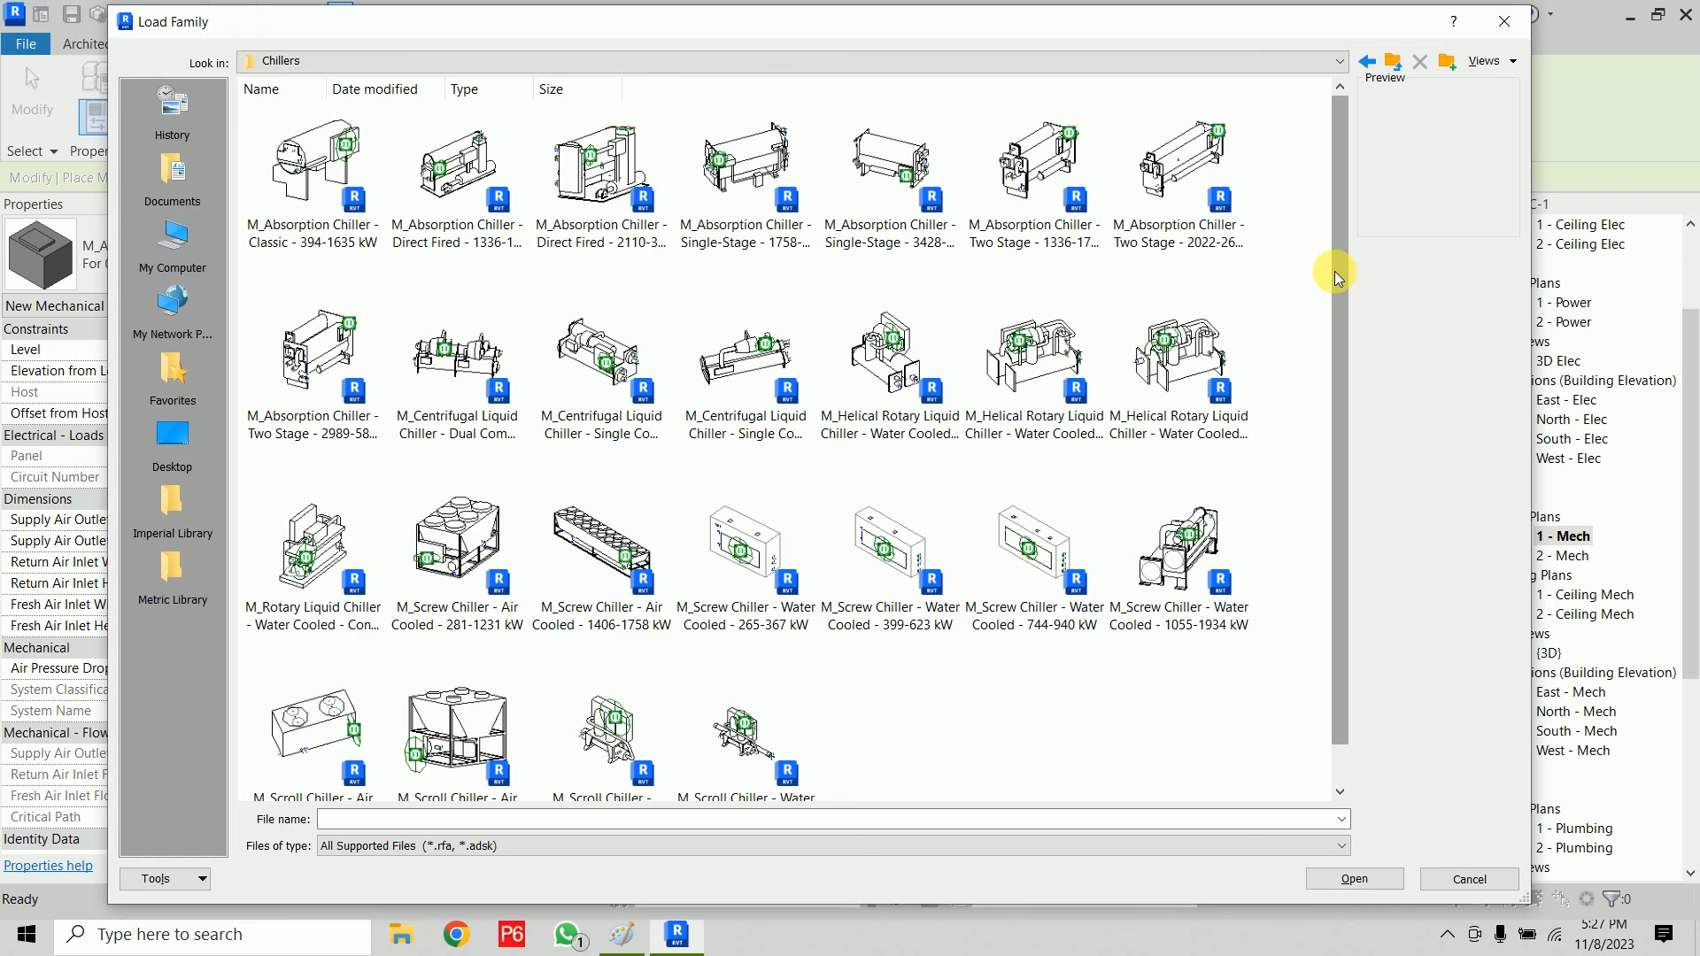
Step: Compare the air-cooled chillers and load the M_Scroll Chiller - Air Cooled - 211-422 kW family without placing it
left_click(457, 739)
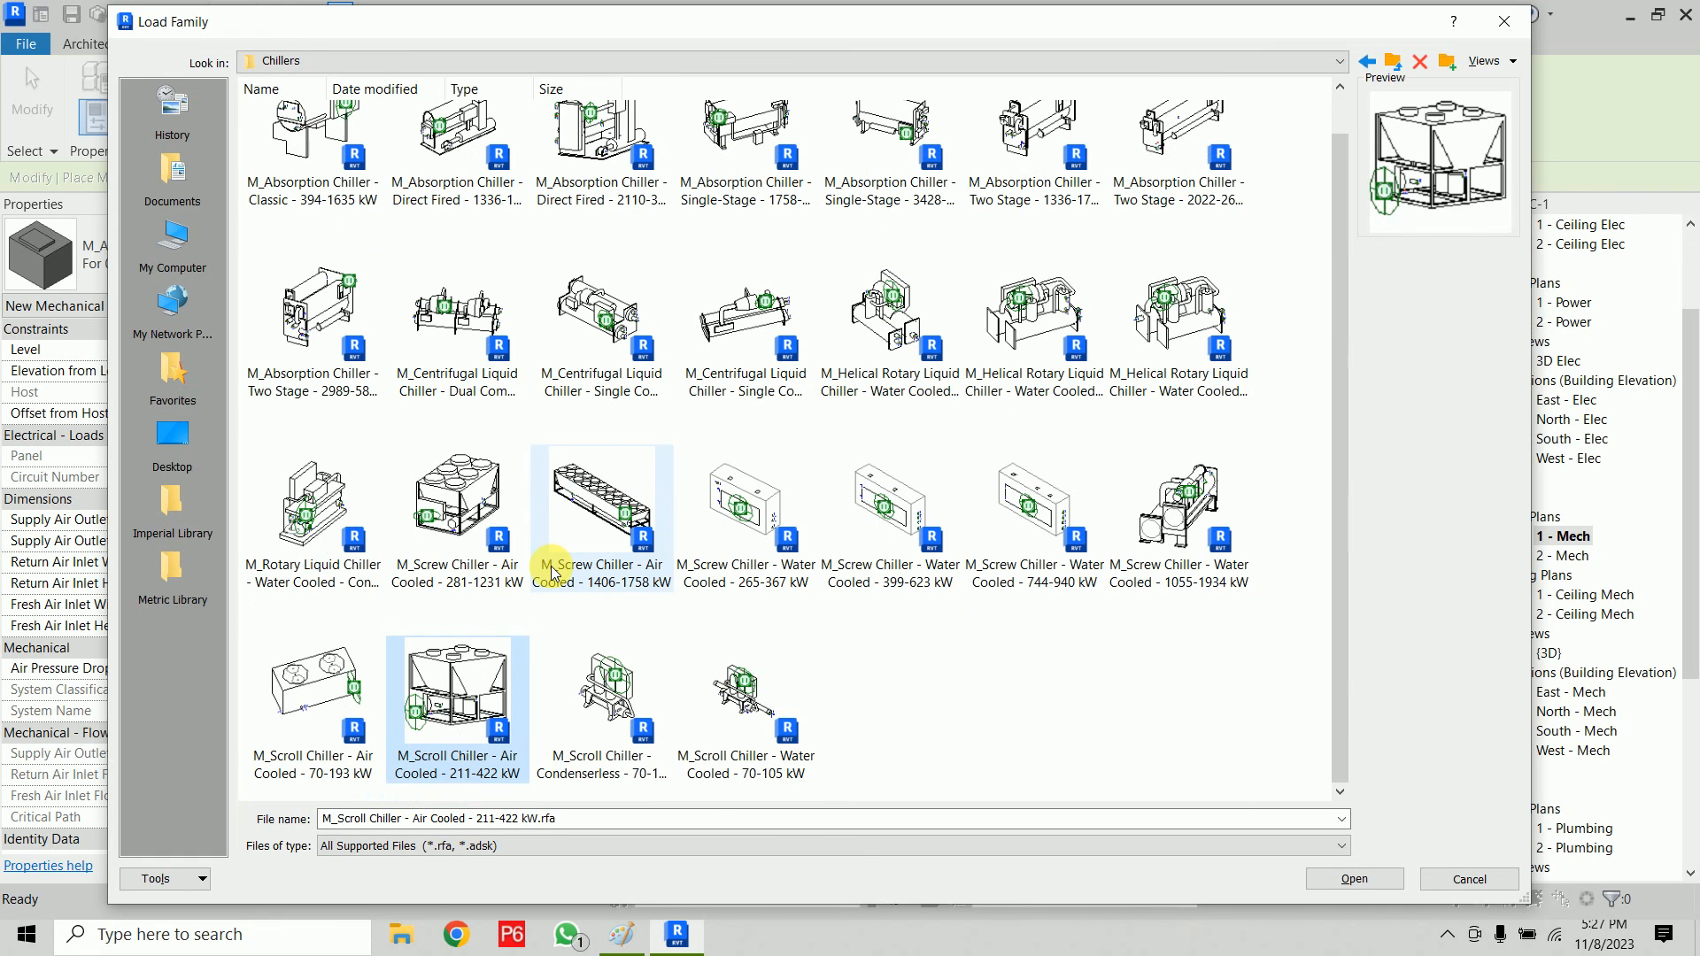
left_click(458, 512)
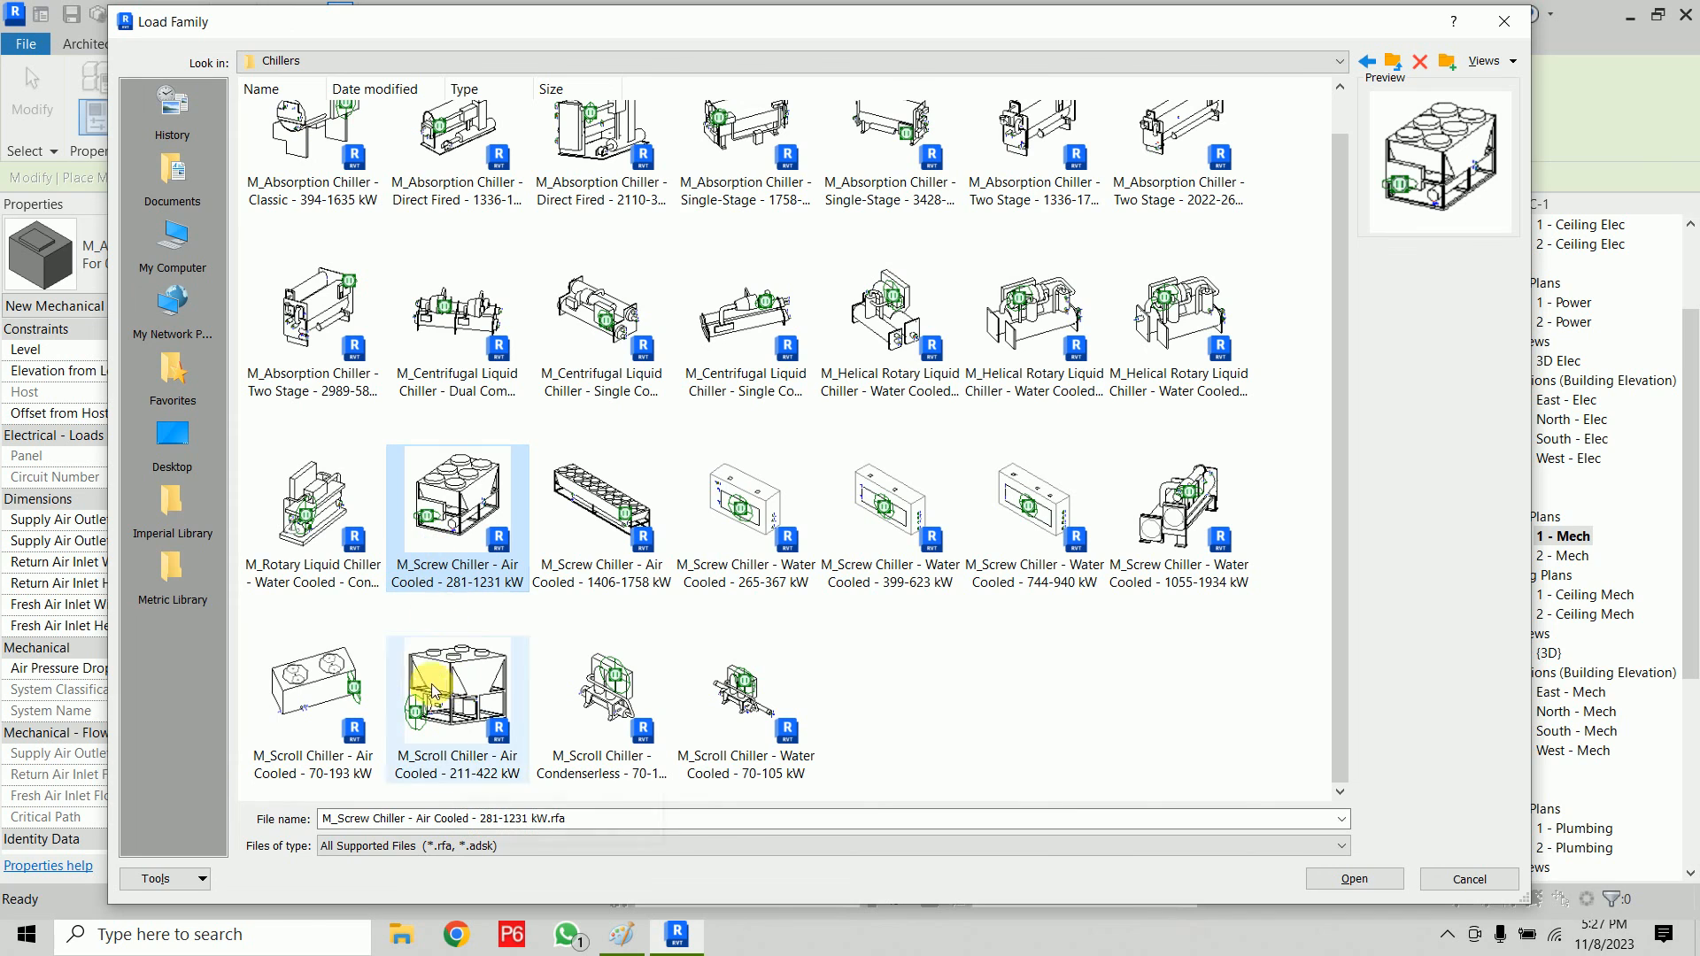
left_click(469, 763)
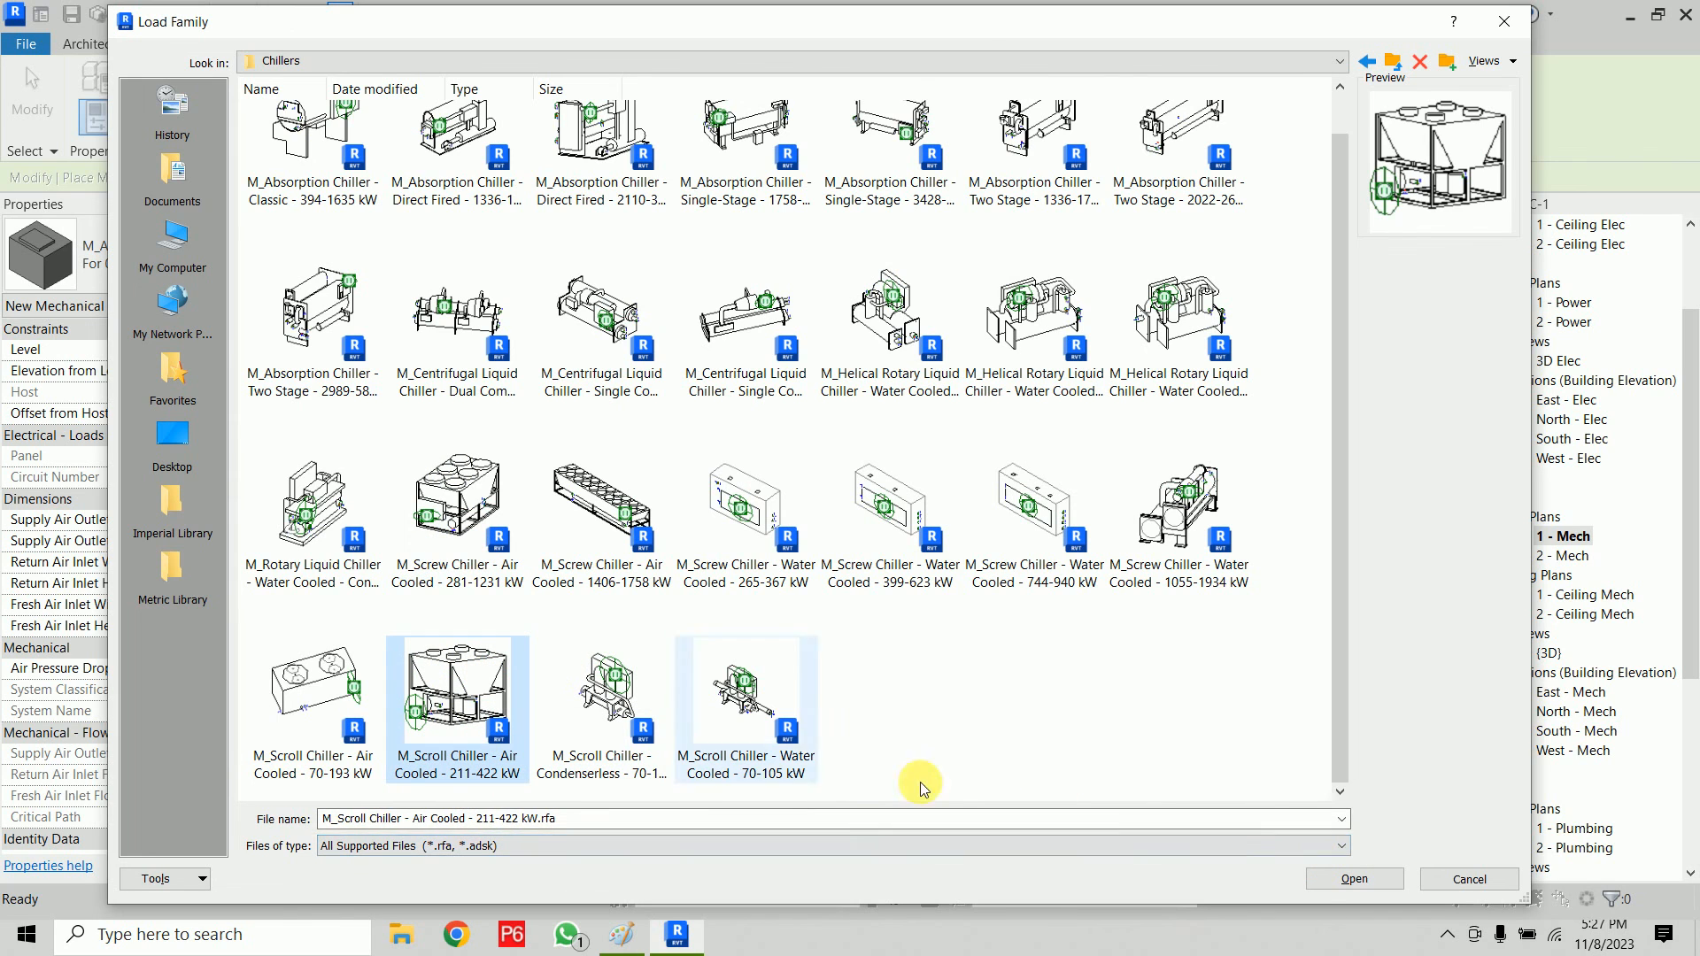
left_click(1317, 885)
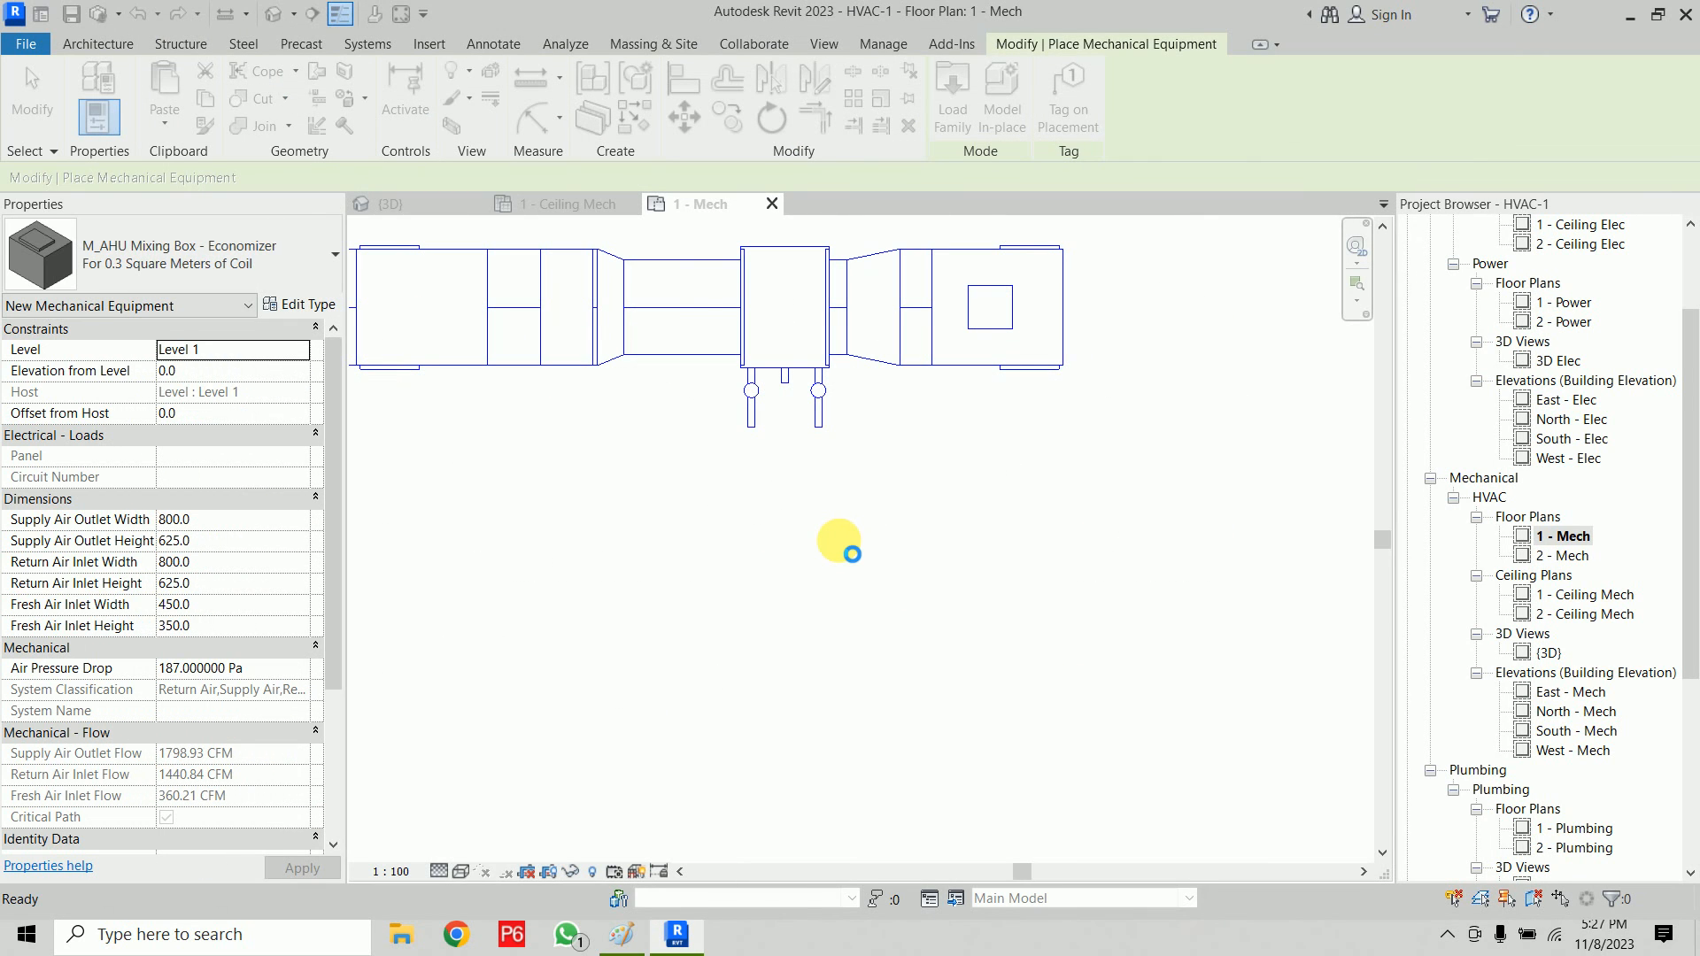
scroll(675, 542, "down", 2)
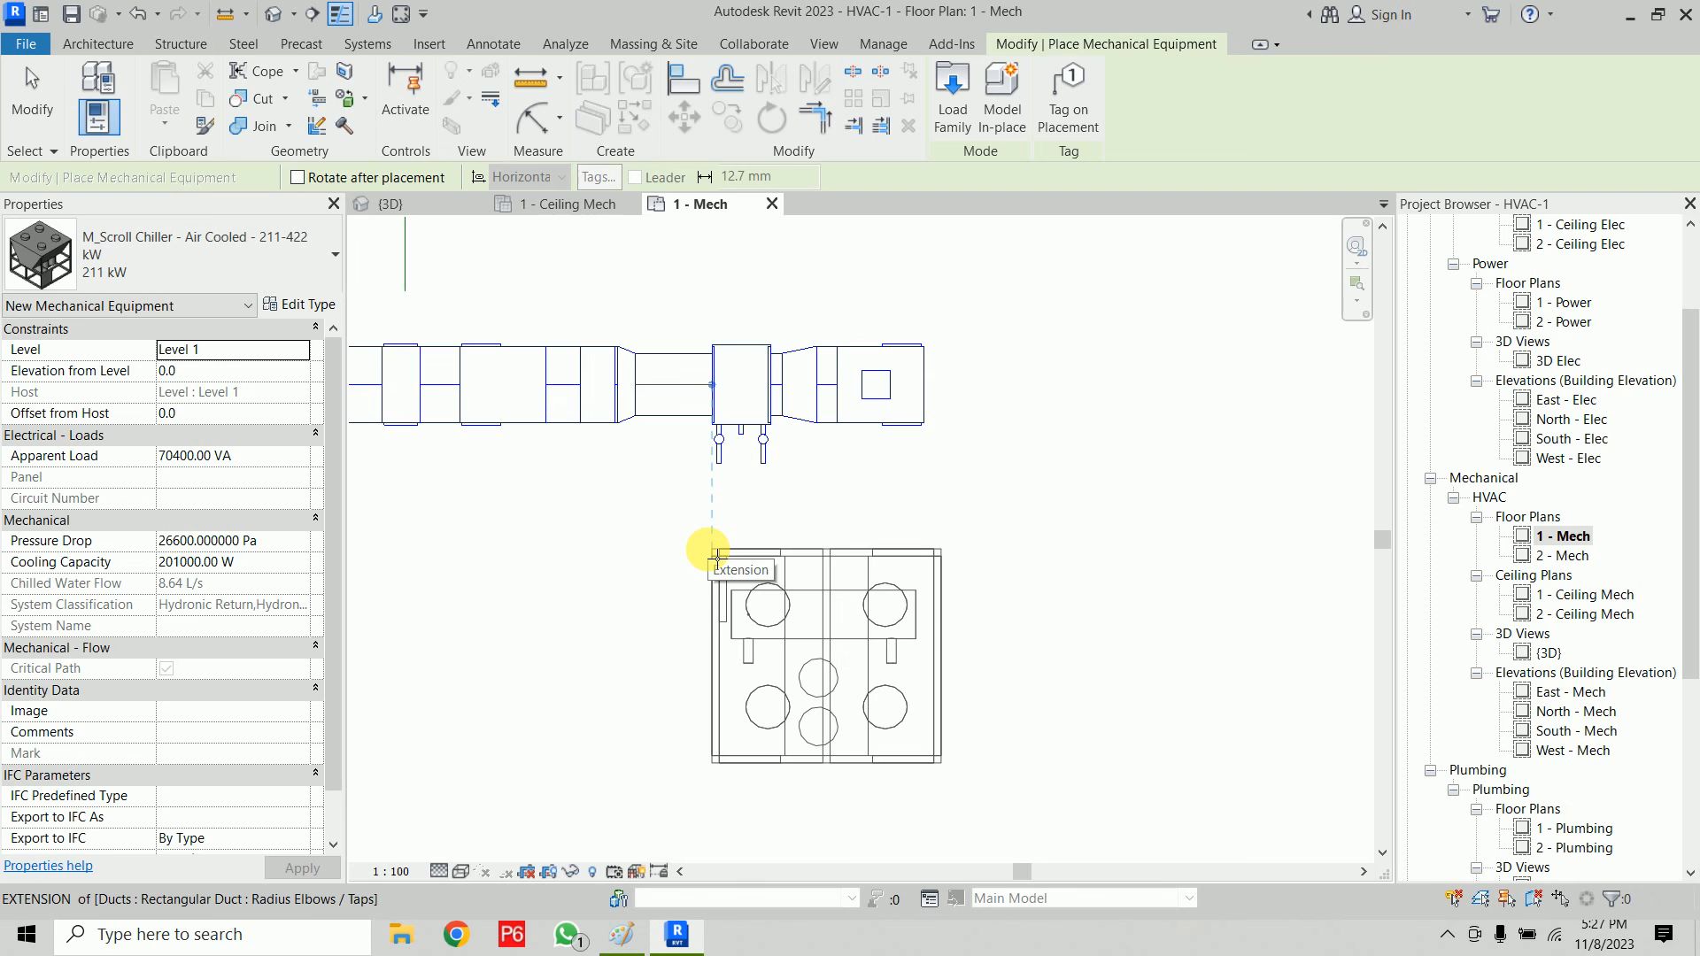
key("Escape")
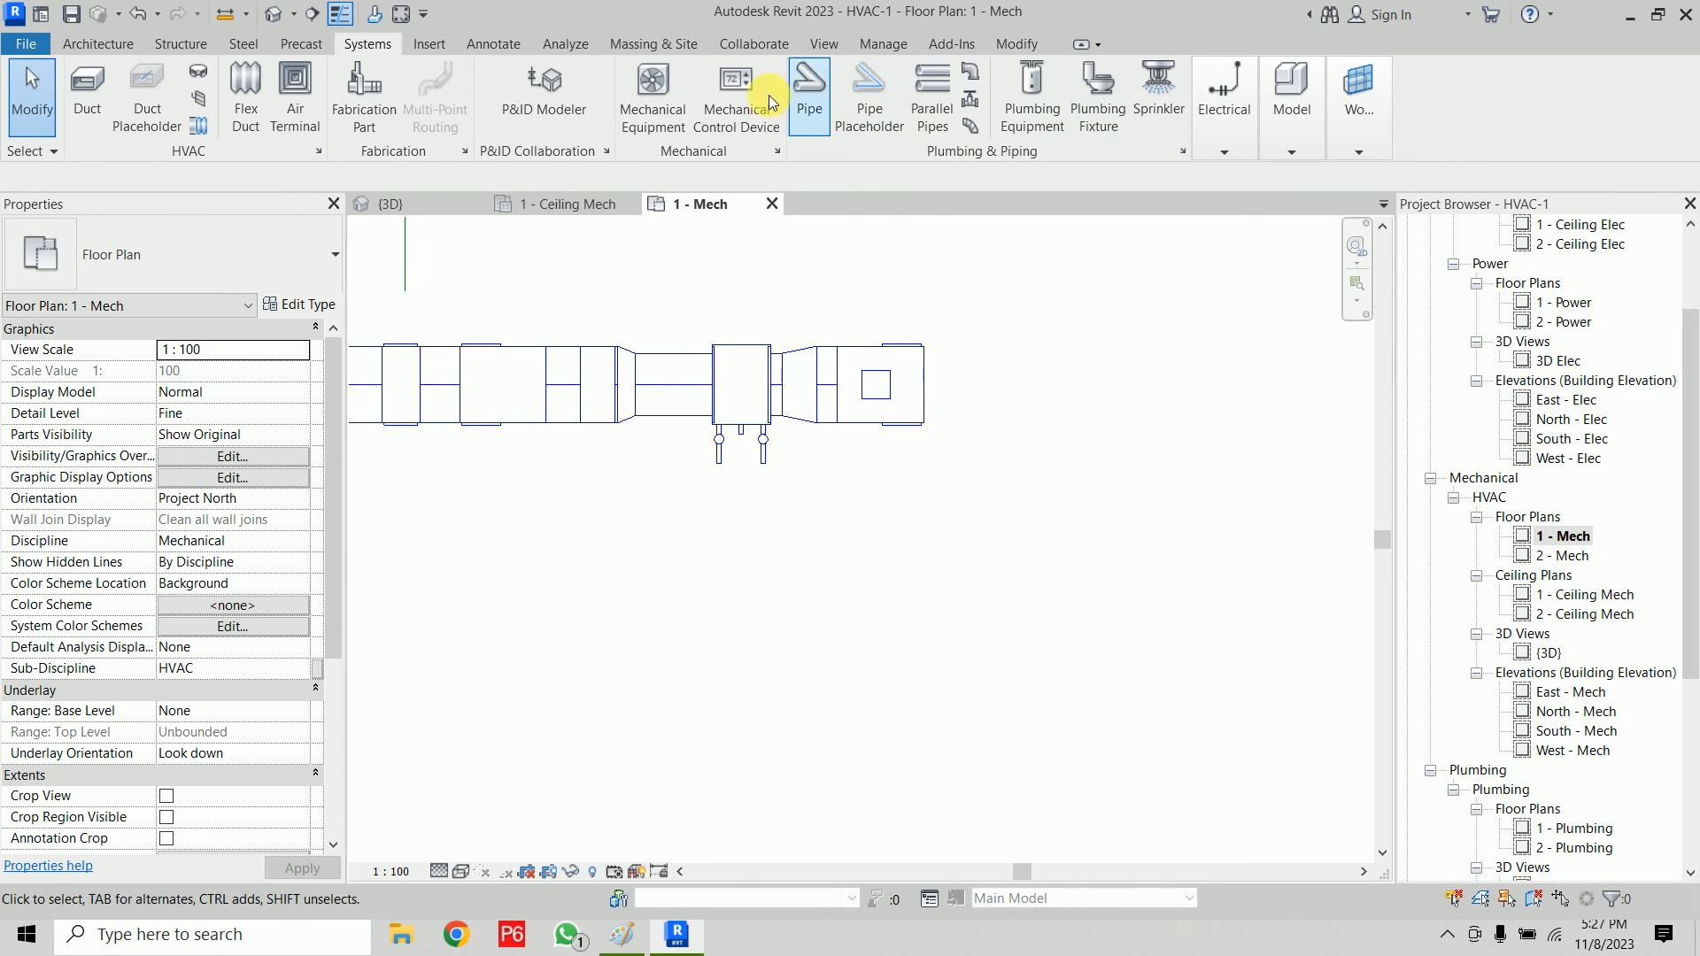
Step: Load the M_Screw Chiller - Air Cooled - 281-1231 kW family as mechanical equipment
left_click(652, 88)
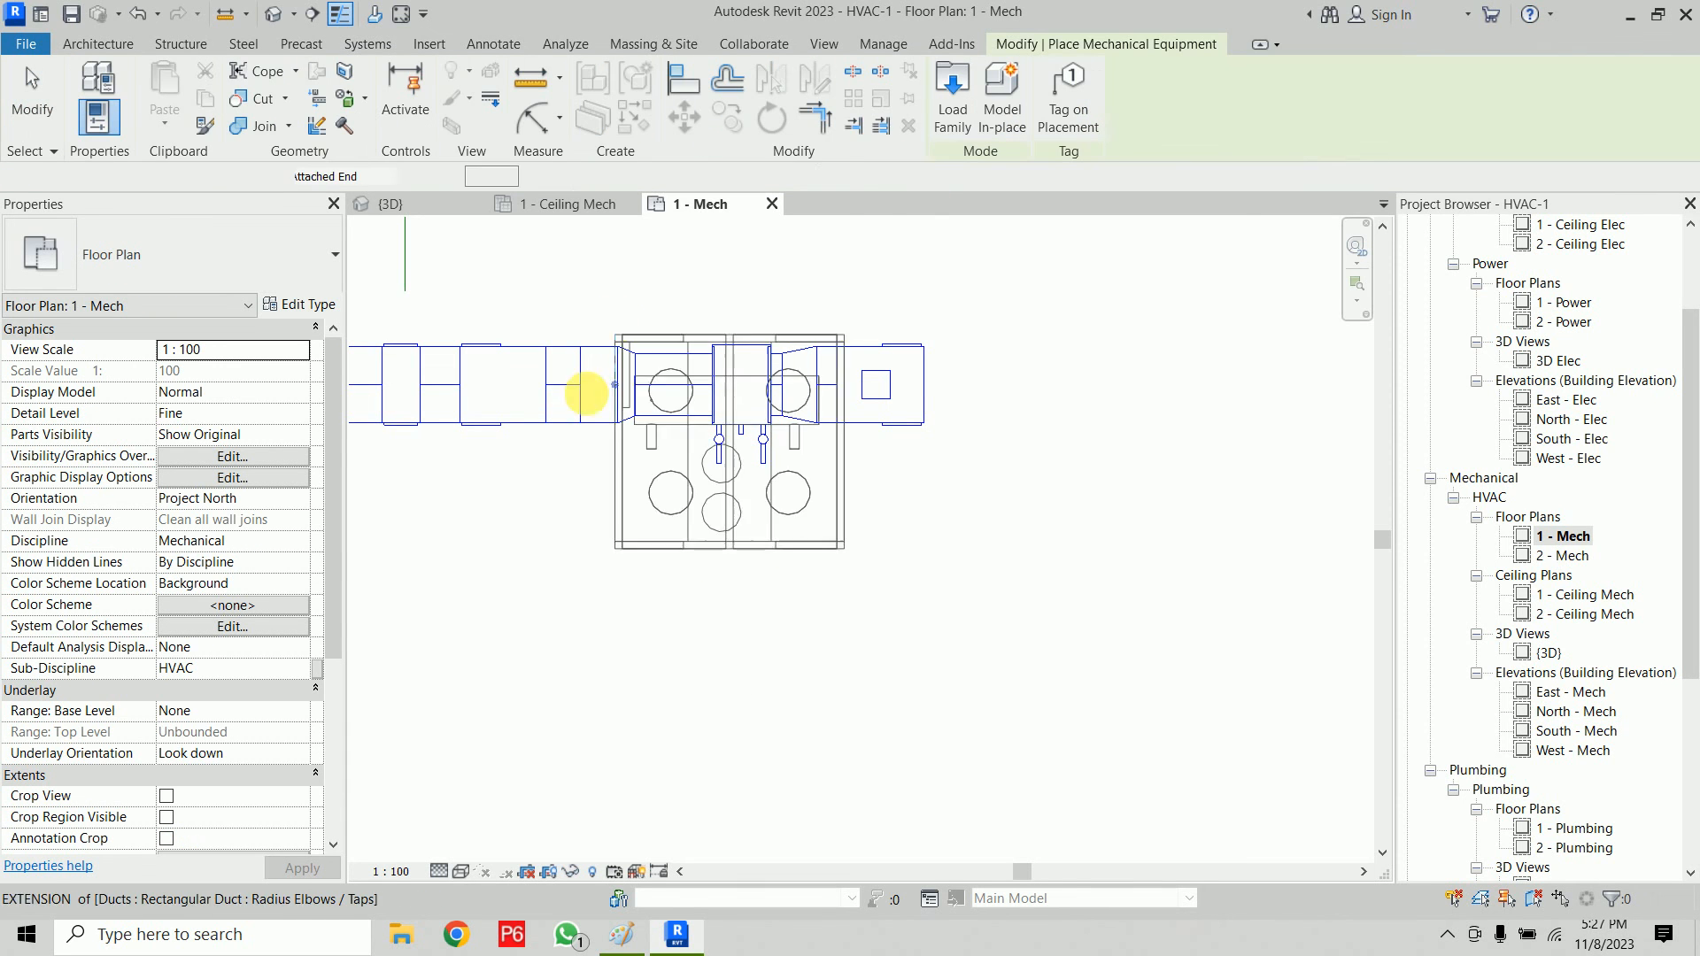
left_click(965, 115)
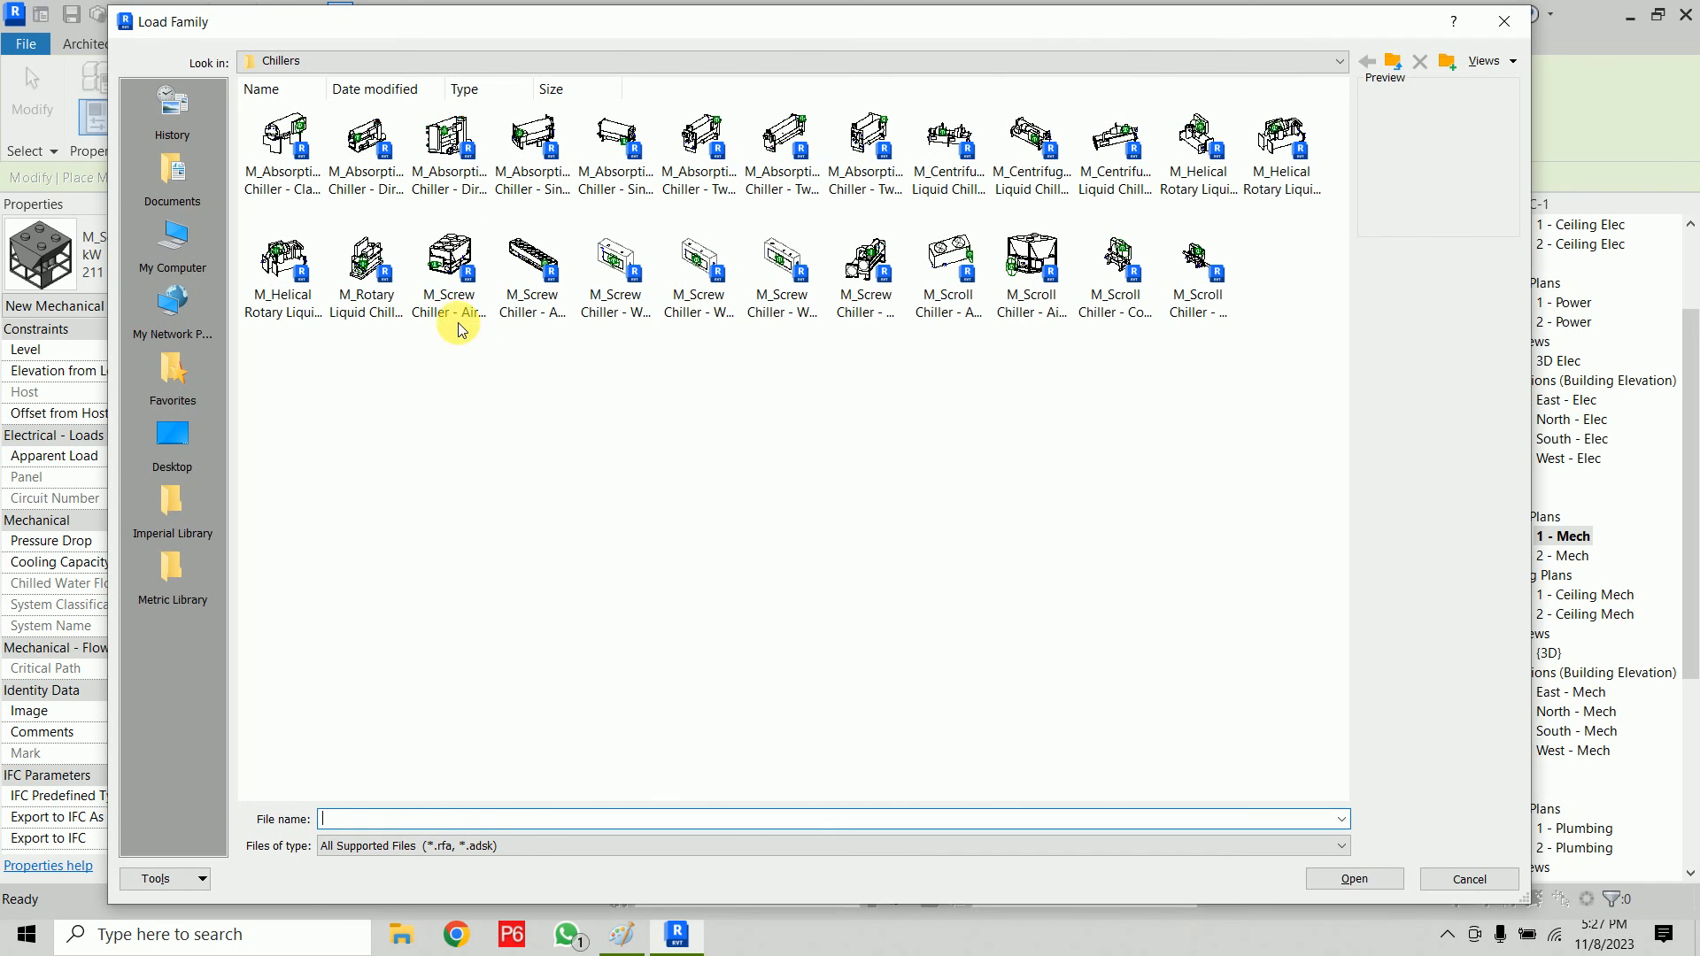
left_click(459, 330)
left_click(1312, 872)
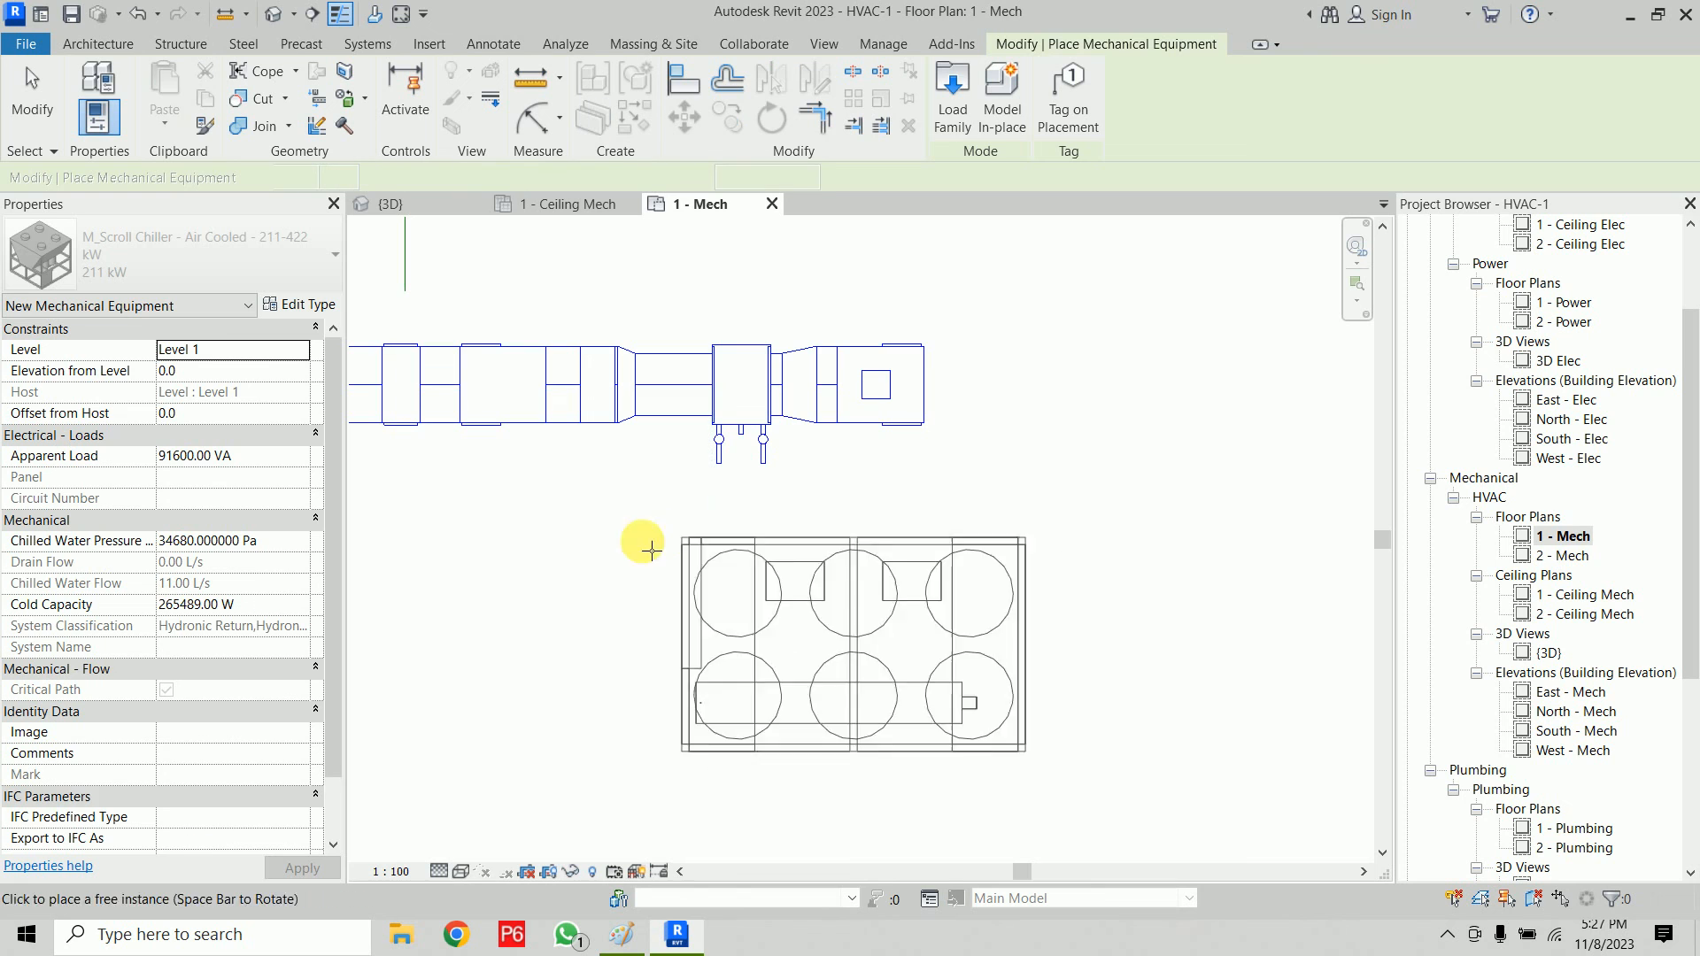
Step: Place the 281 kW air-cooled screw chiller, rotated 90 degrees, in the plan below the coil's pipe connections
scroll(634, 776, "down", 3)
scroll(632, 792, "up", 1)
middle_click_drag(631, 813, 662, 627)
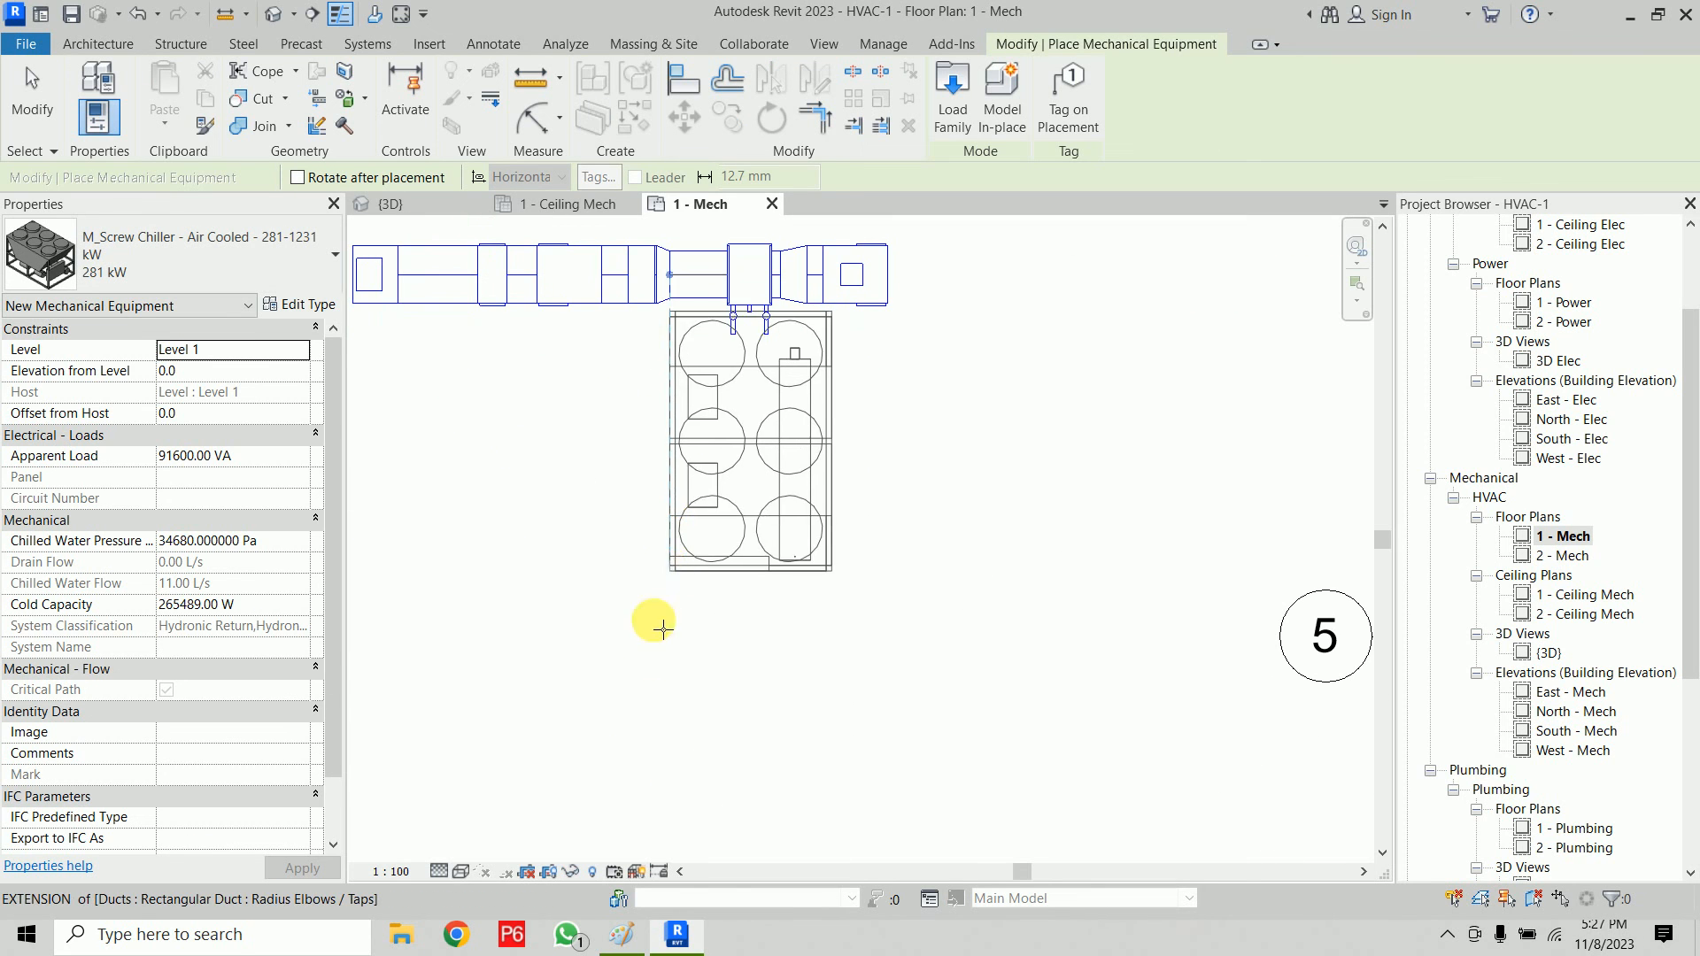
left_click(663, 698)
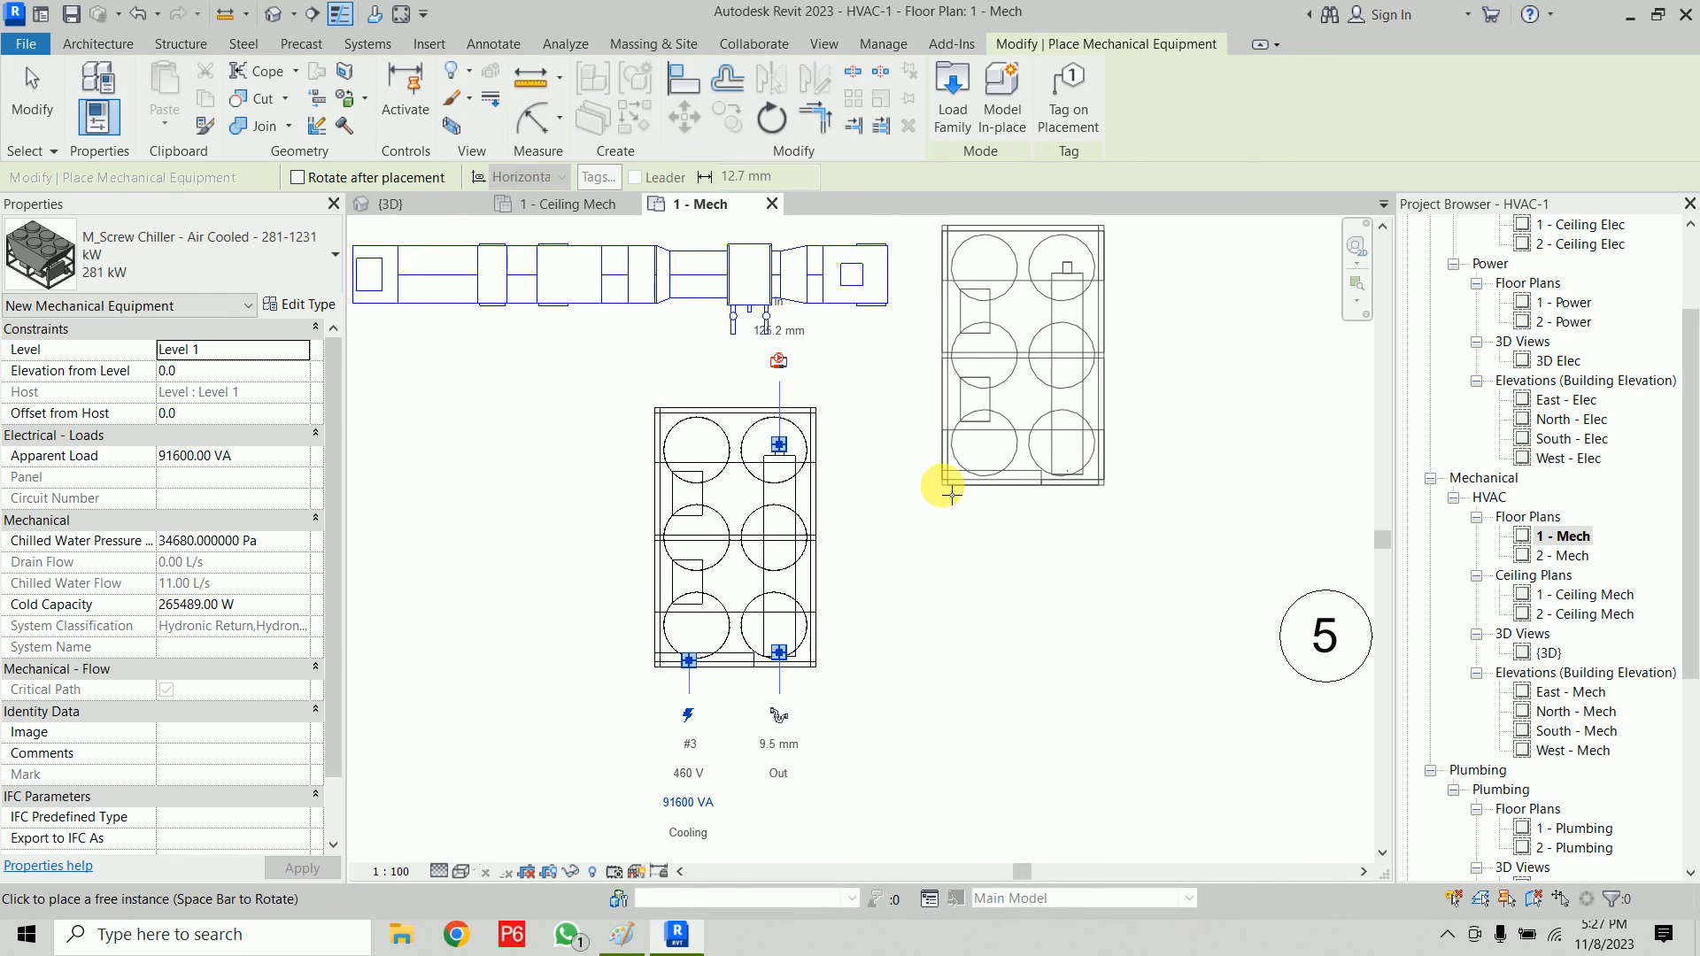
scroll(921, 597, "down", 1)
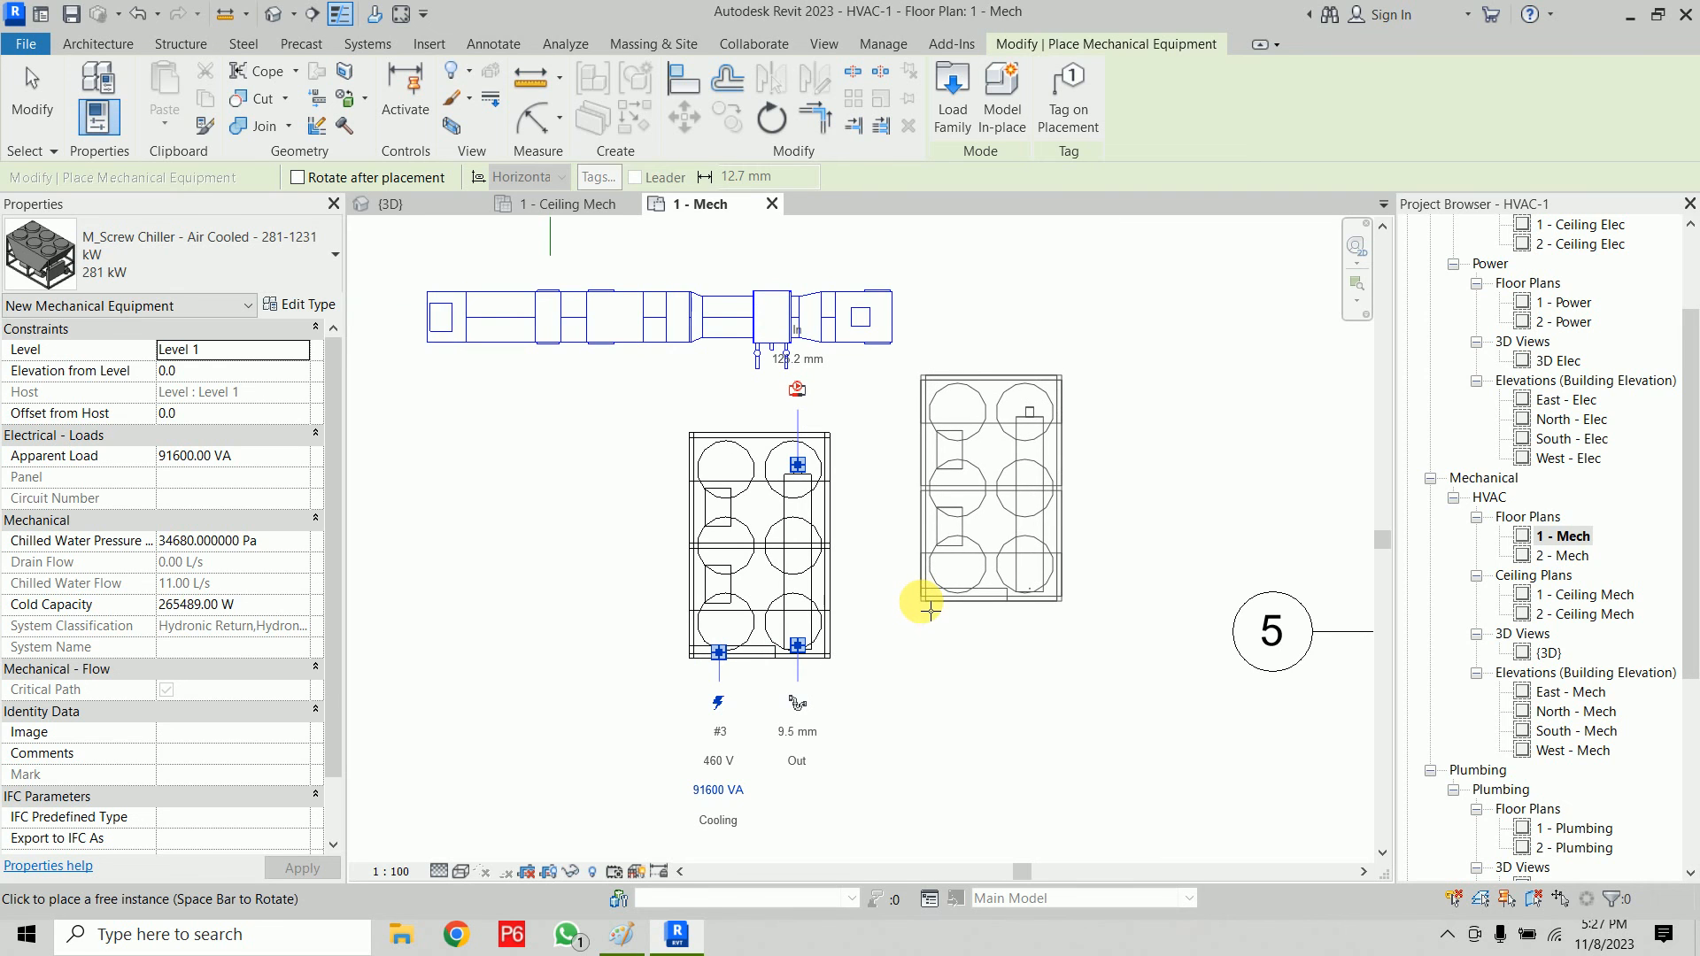
Step: Finish placing equipment and examine the chiller's chilled water connectors against the AHU coil's pipe connections in the 3D view
scroll(835, 431, "up", 2)
key("Escape")
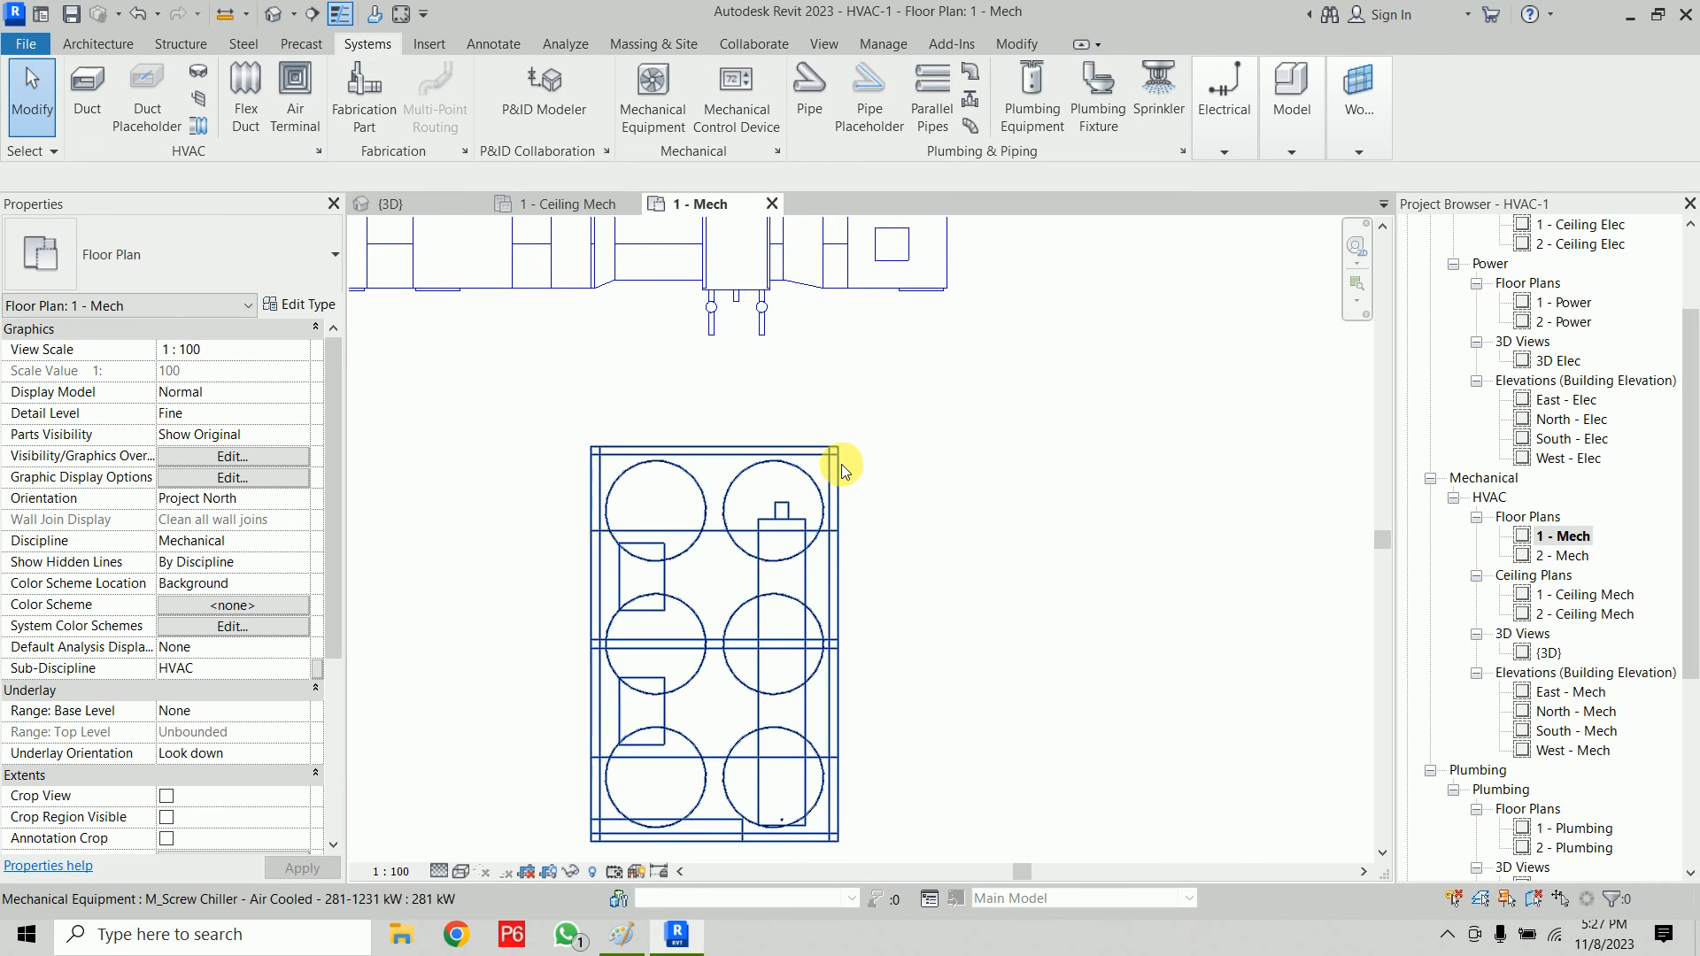
left_click(812, 513)
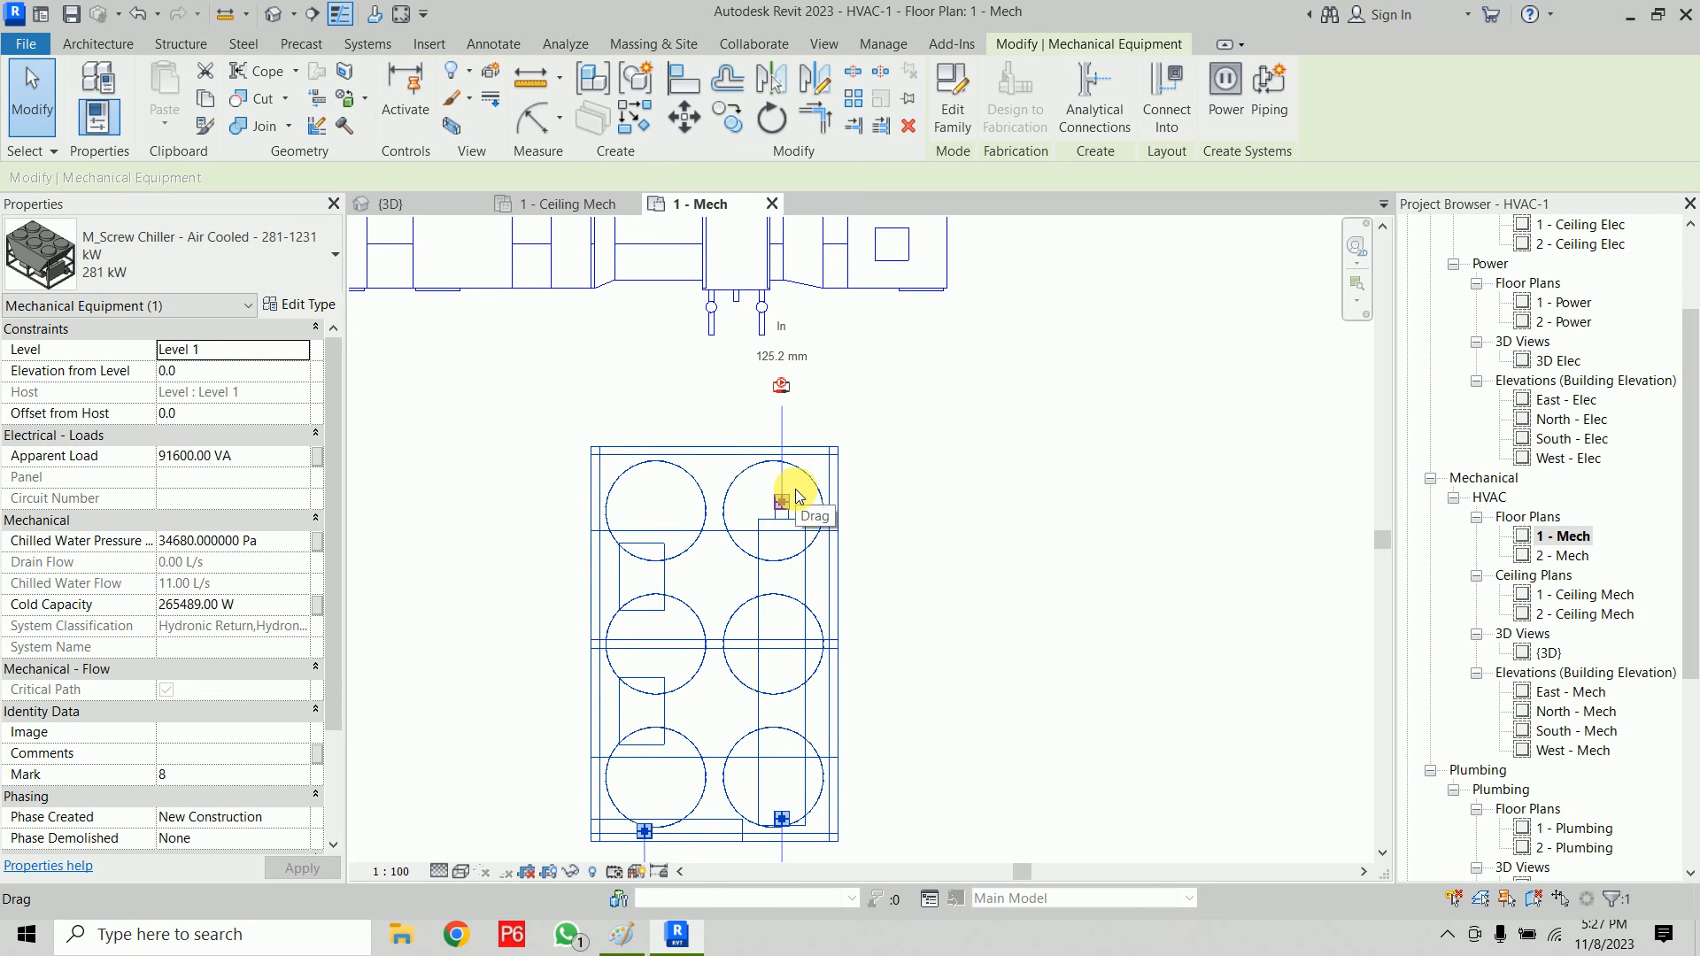
left_click(425, 205)
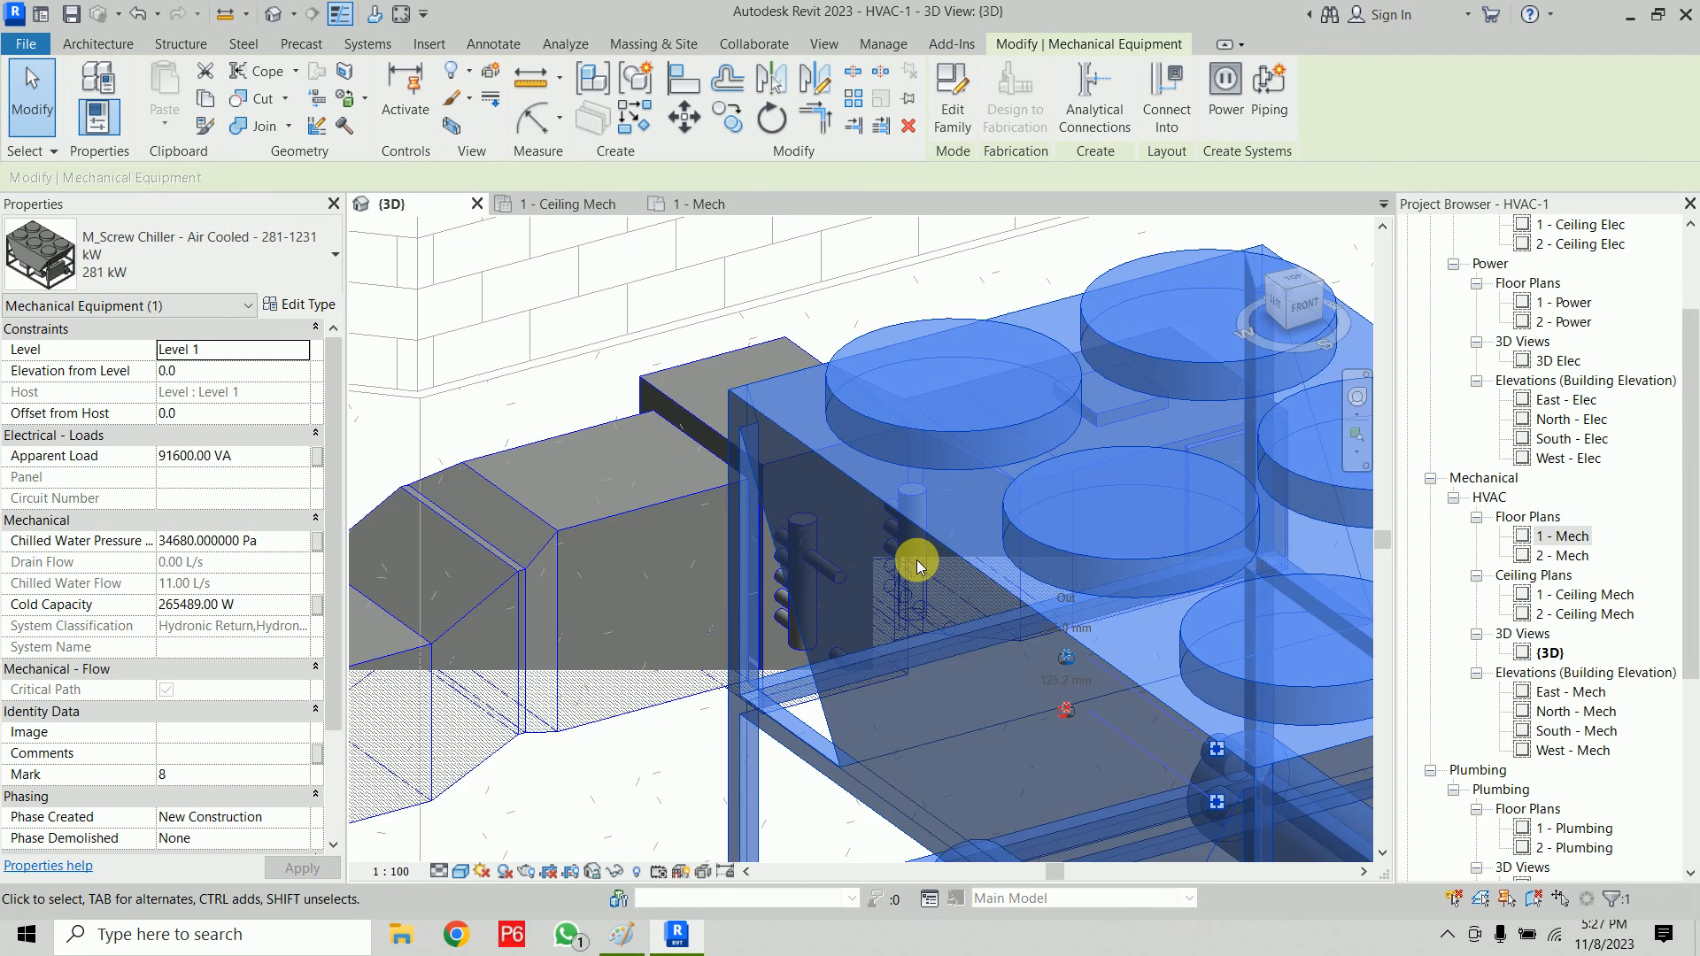
scroll(917, 563, "down", 6)
left_click(844, 800)
middle_click_drag(873, 800, 841, 509, "shift")
scroll(865, 501, "up", 6)
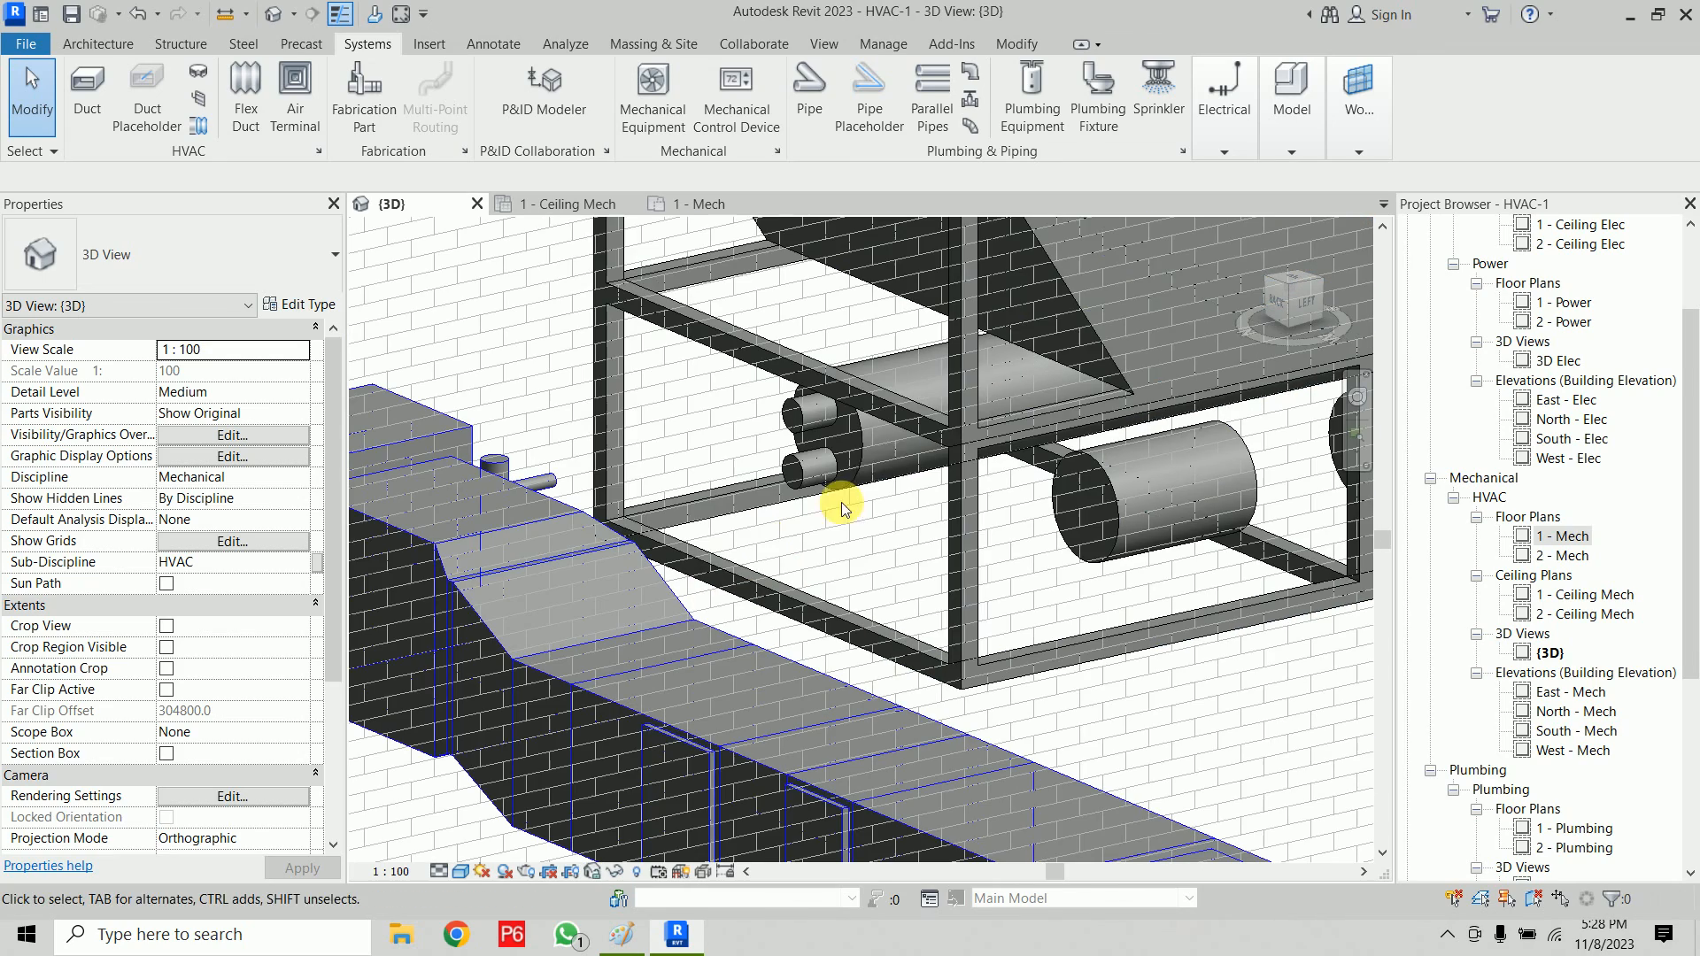
left_click(865, 577)
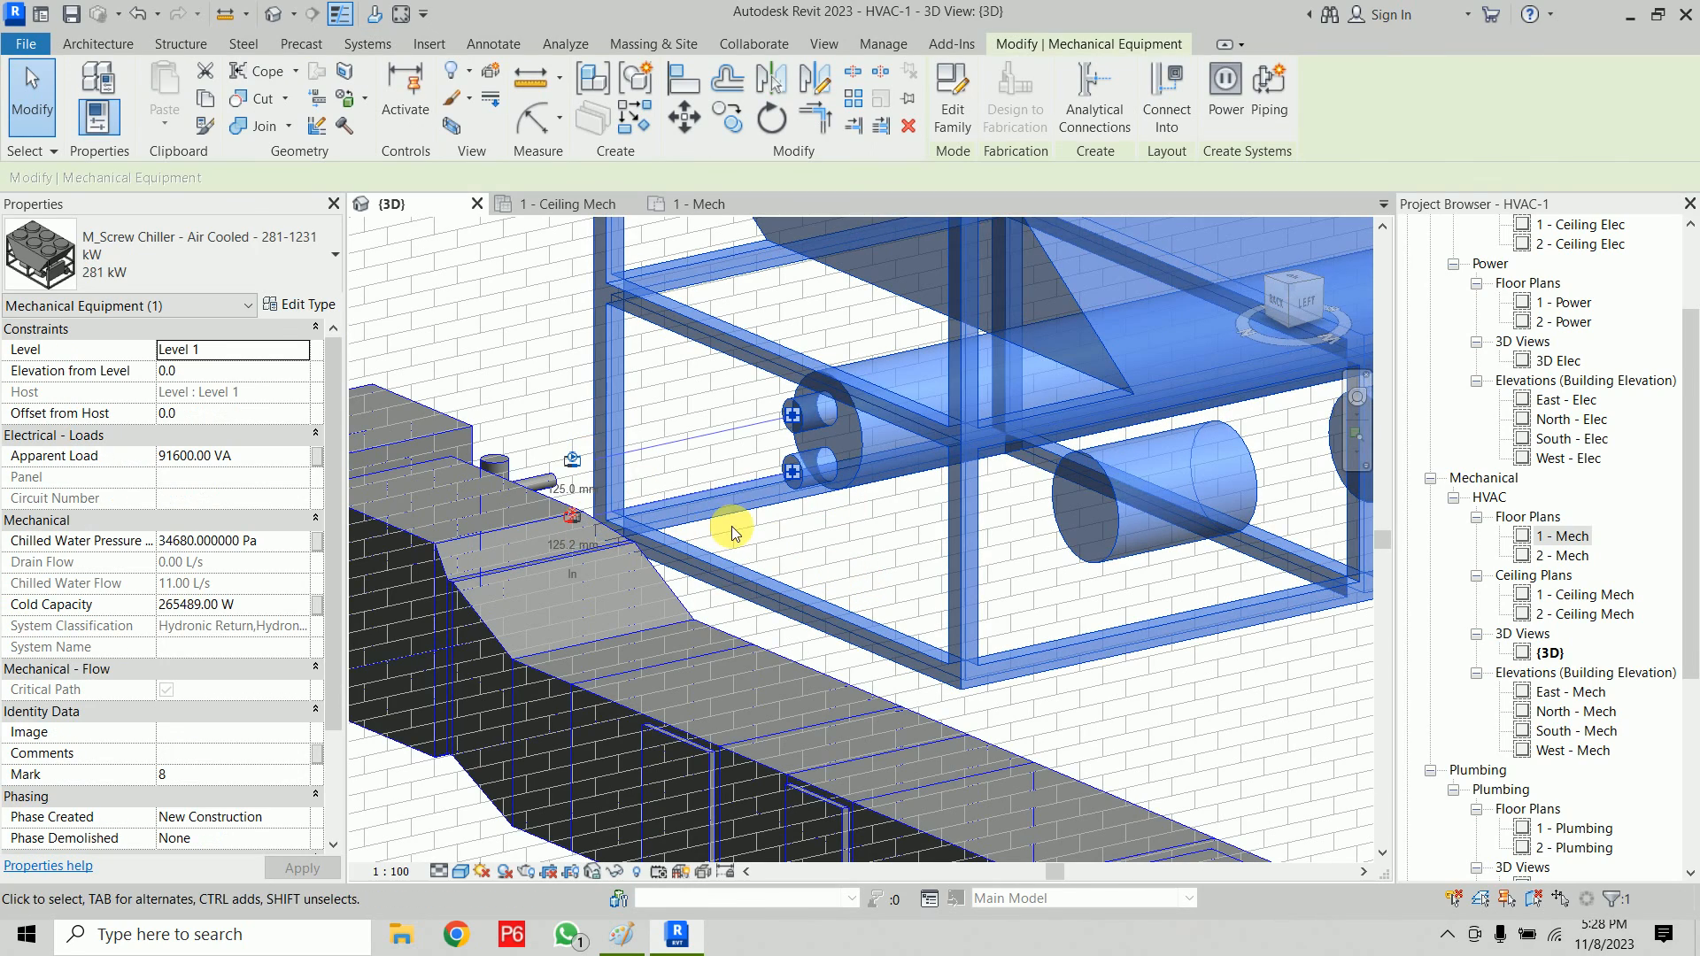
middle_click_drag(732, 528, 500, 512, "shift")
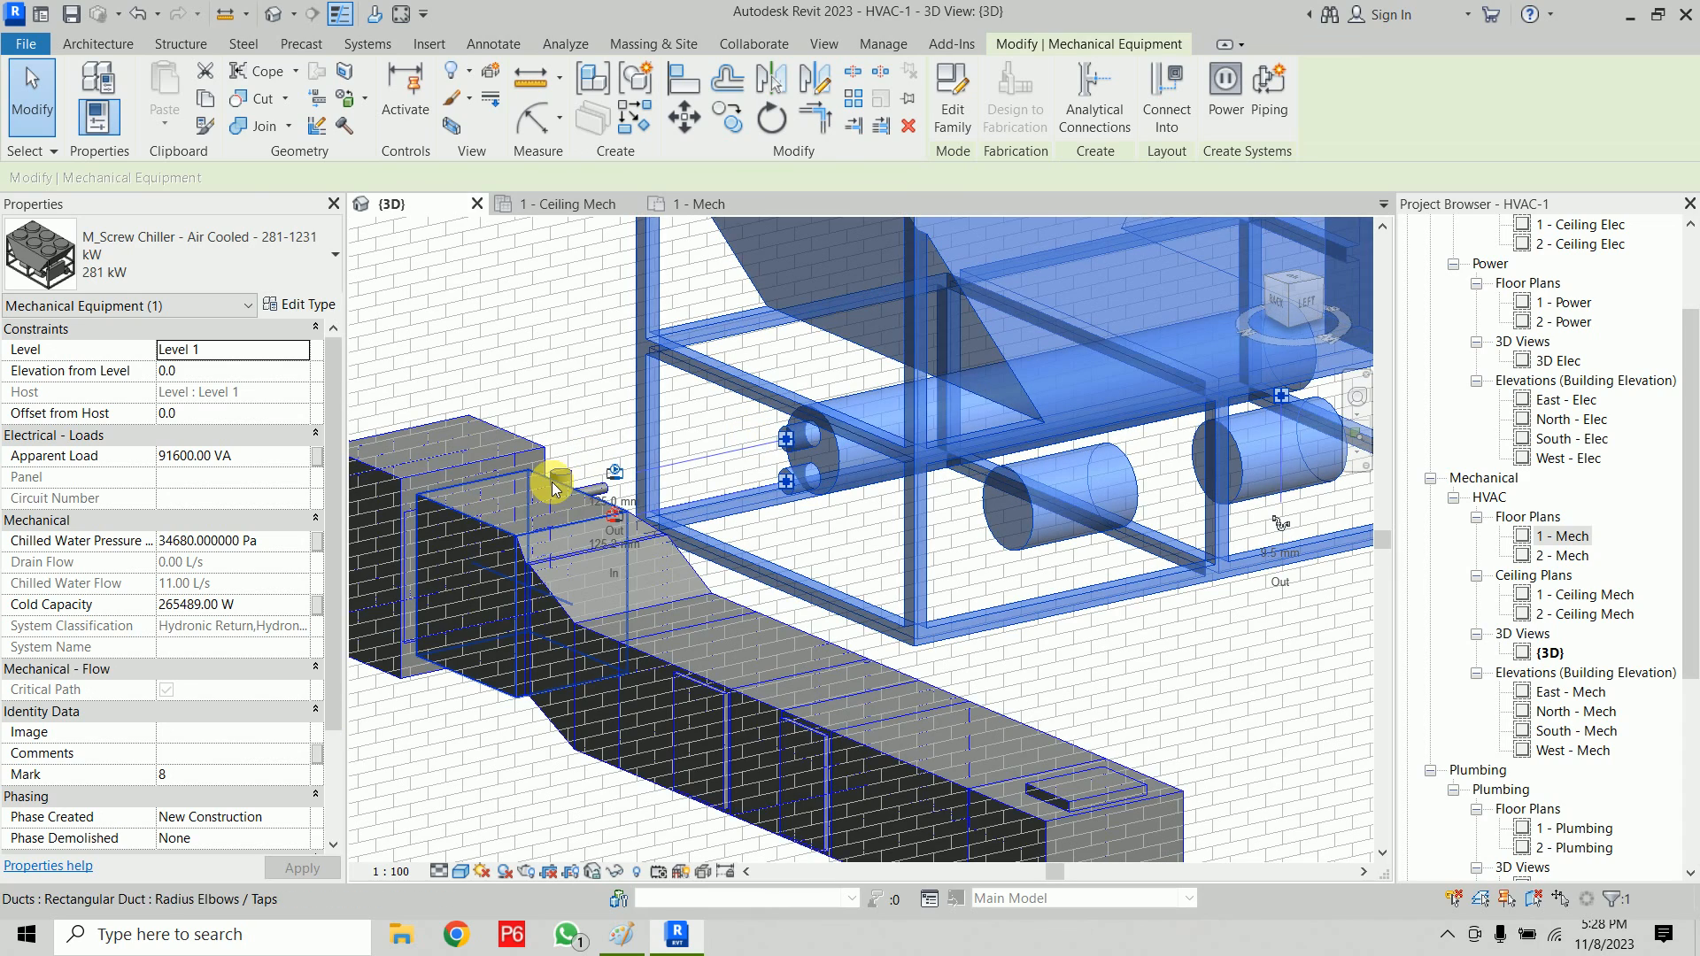
middle_click_drag(787, 466, 673, 511, "shift")
left_click(659, 547)
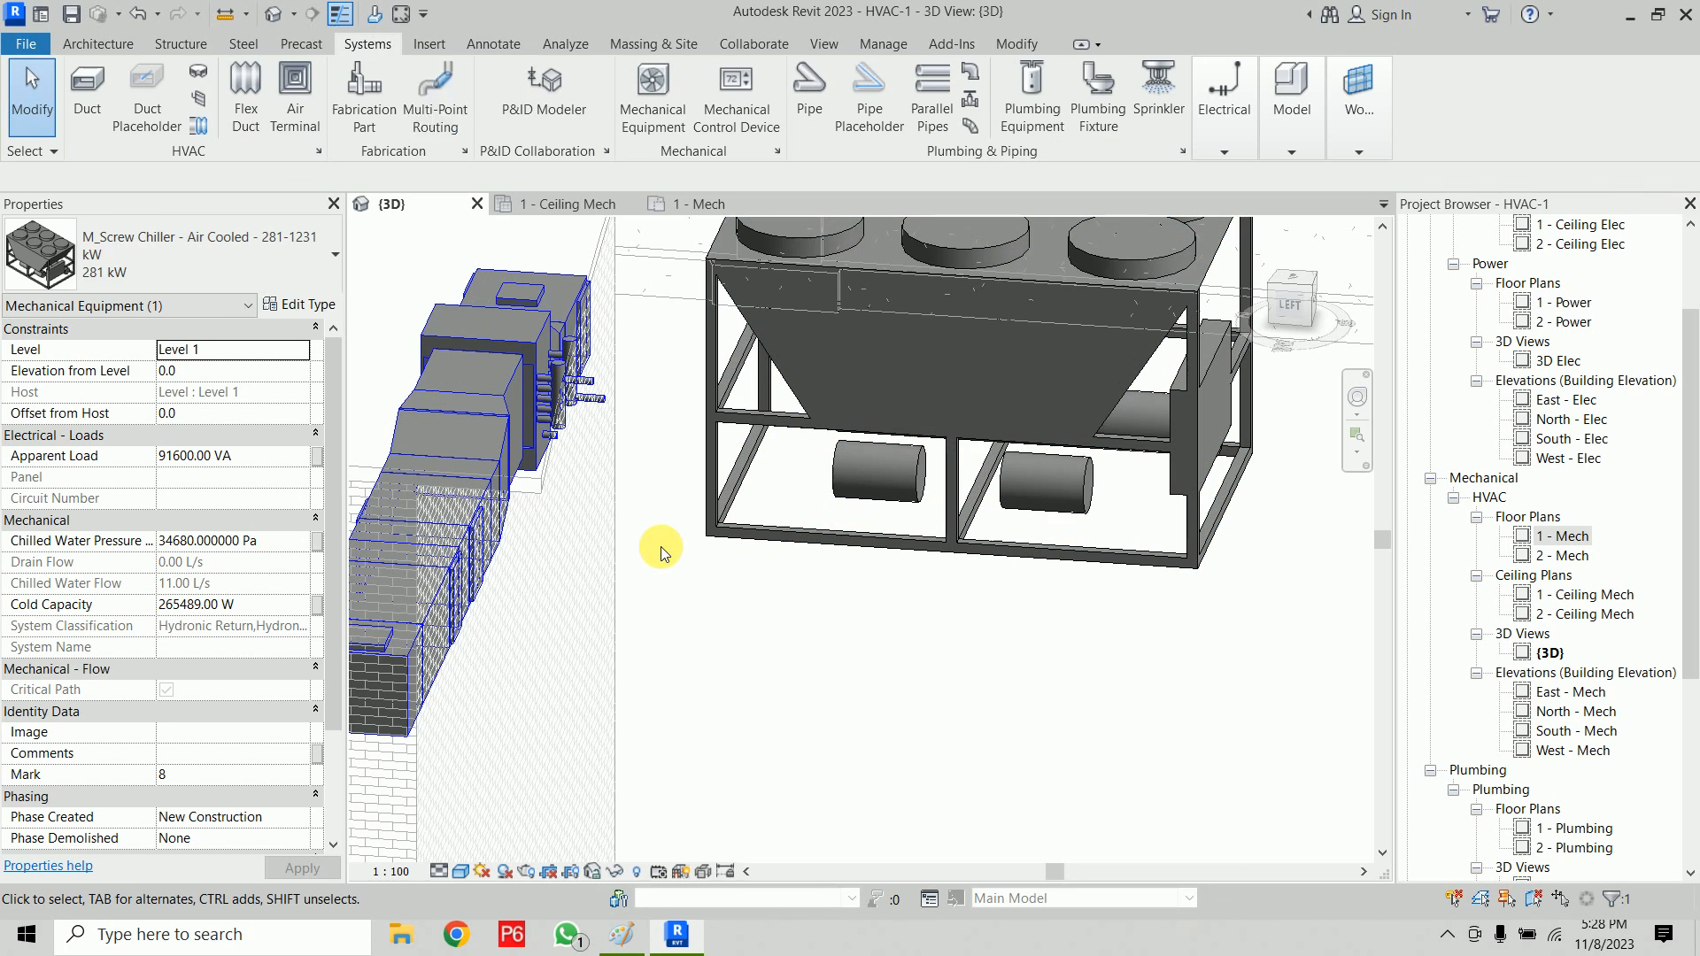
Step: In the 1 - Mech plan, draw a 150 mm hydronic return pipe from the chiller's Chilled Water In connector, bending towards the coil's return outlet
left_click(708, 204)
scroll(868, 437, "up", 1)
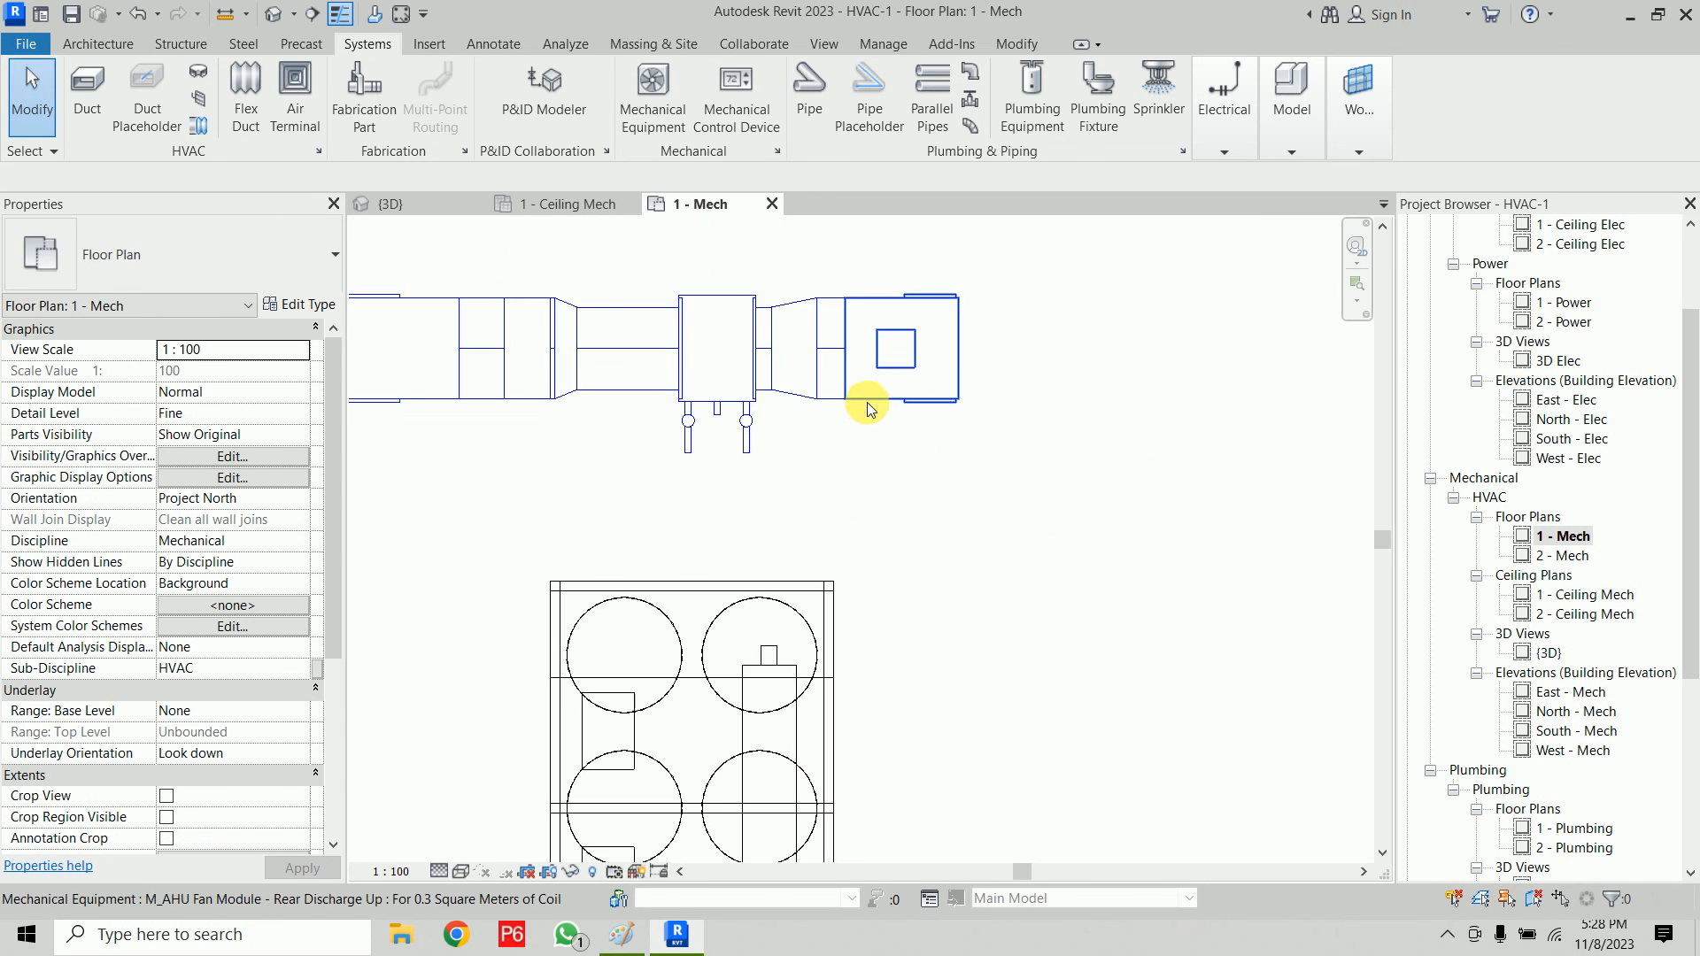
left_click(868, 400)
left_click(851, 523)
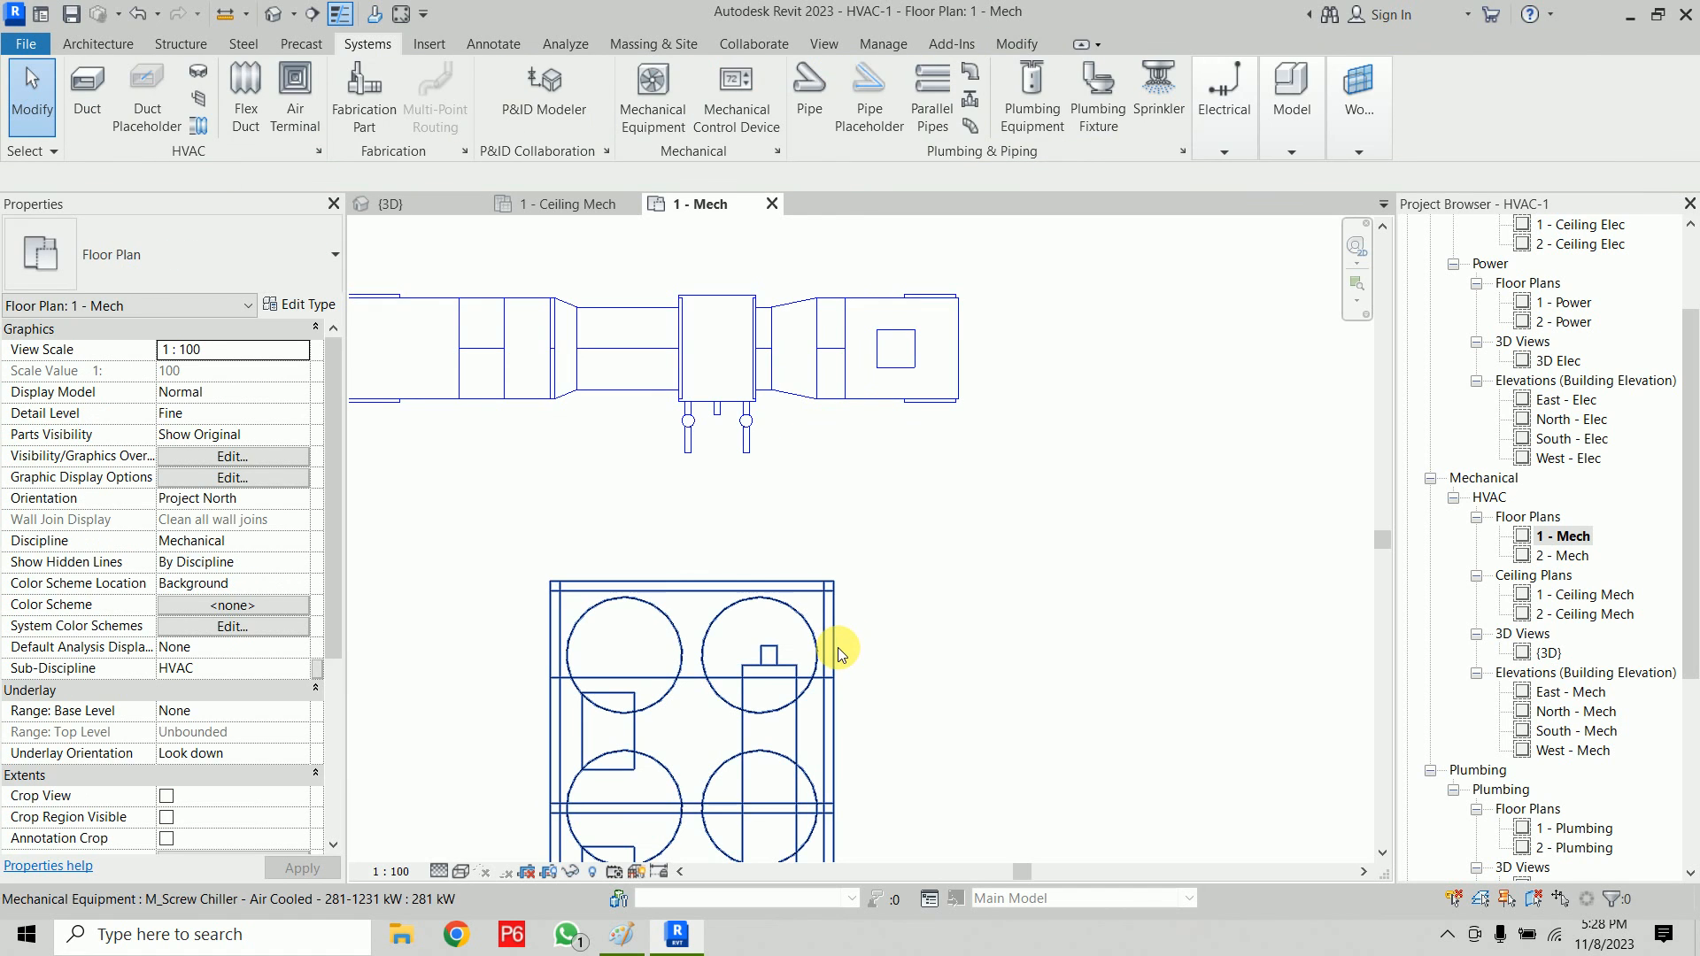
left_click(835, 647)
right_click(769, 516)
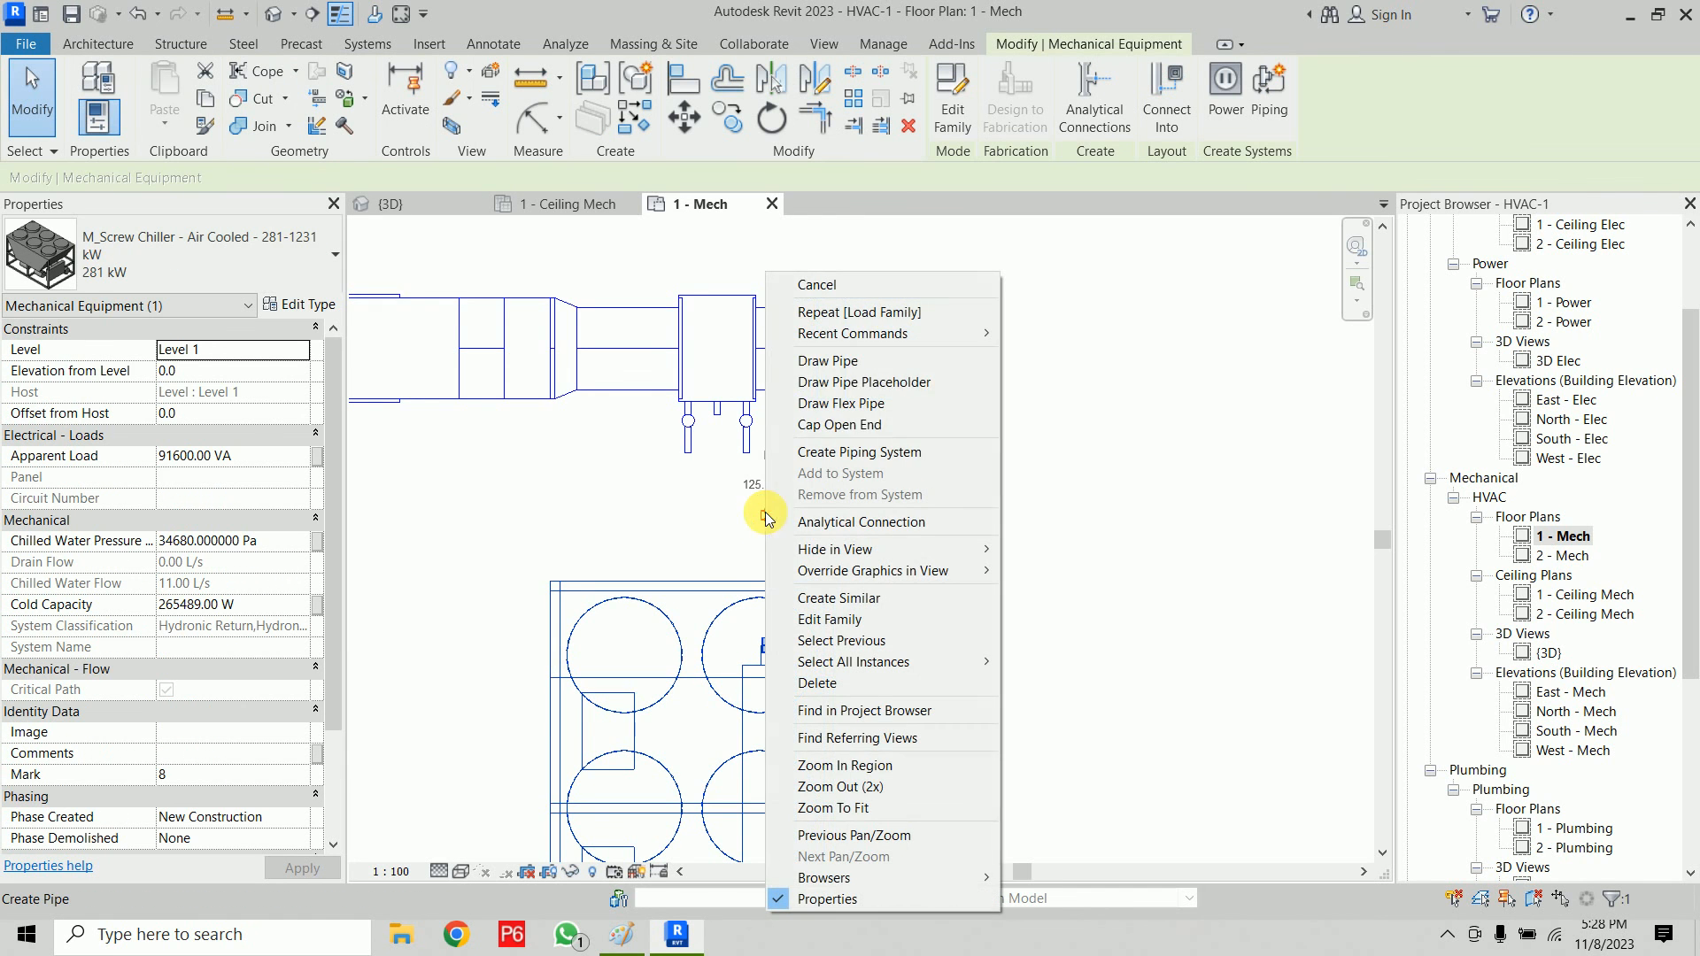
left_click(894, 358)
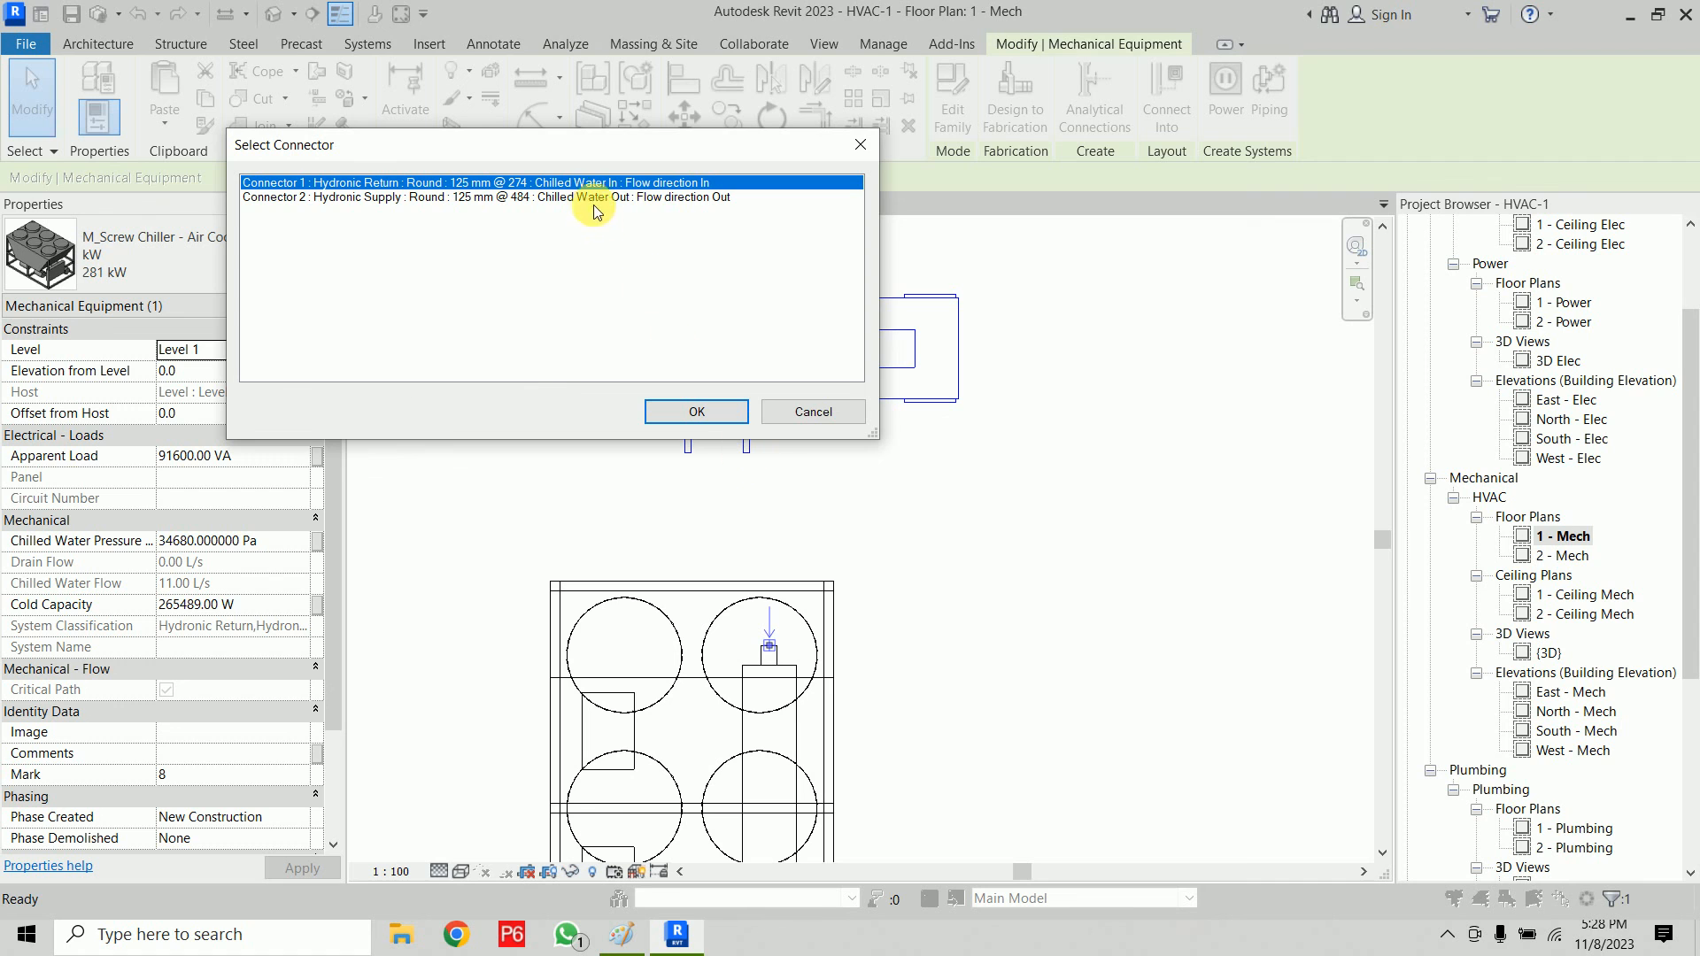
left_click(695, 412)
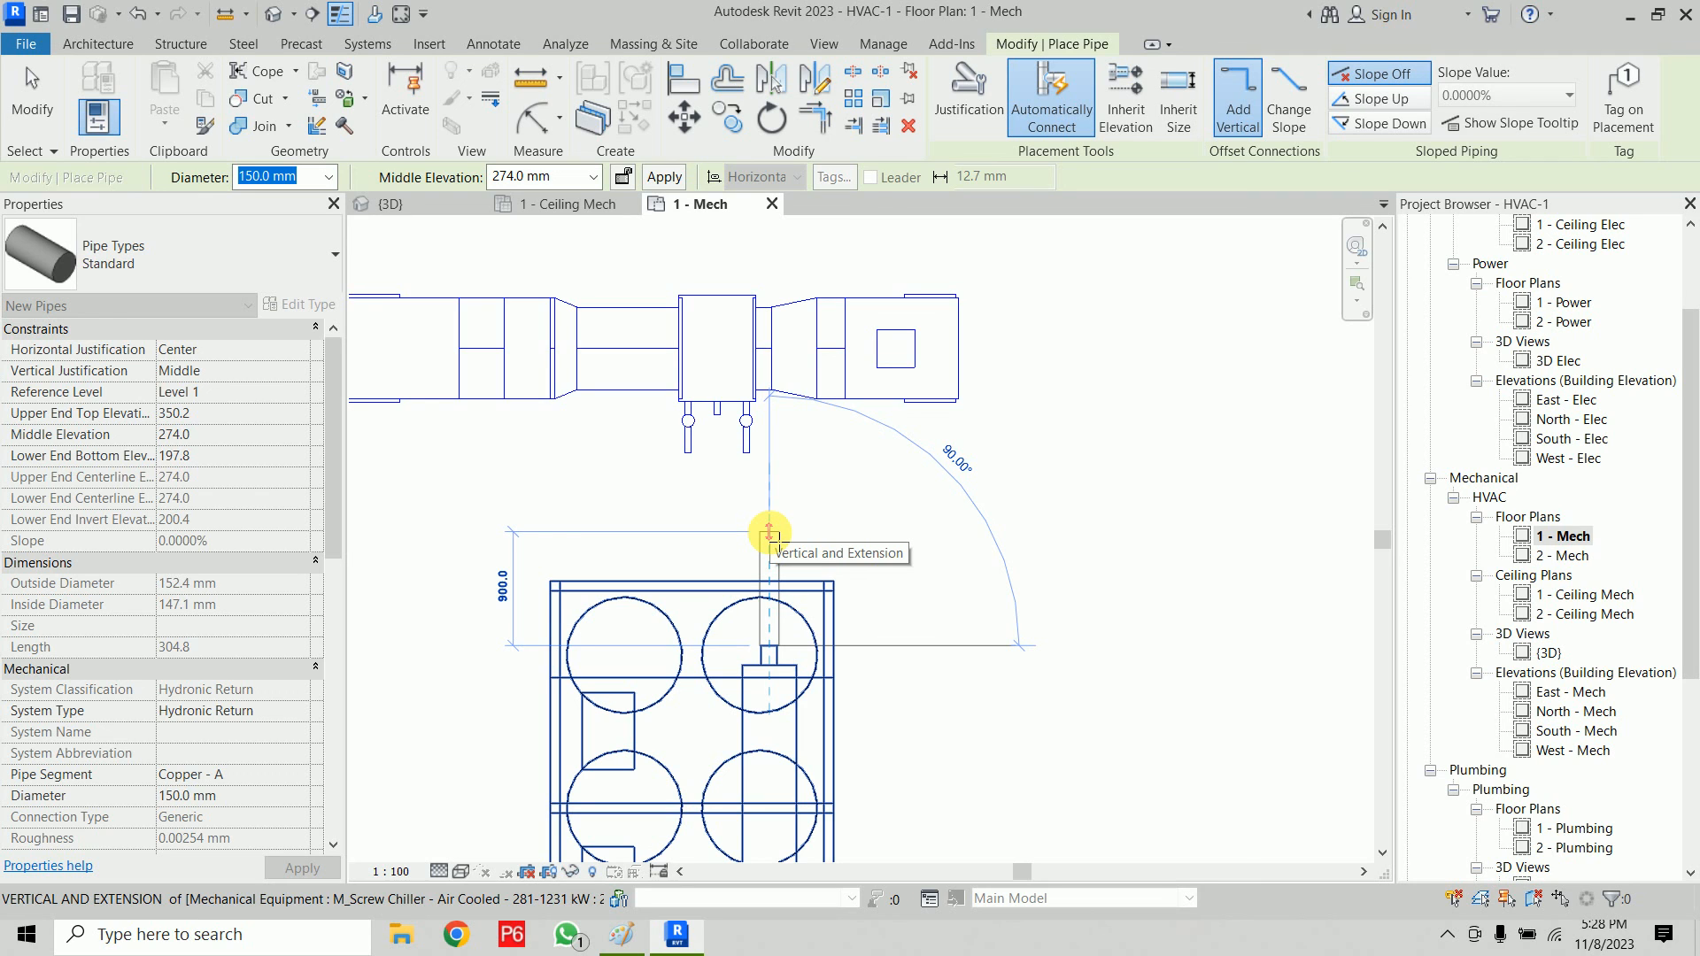
left_click(768, 532)
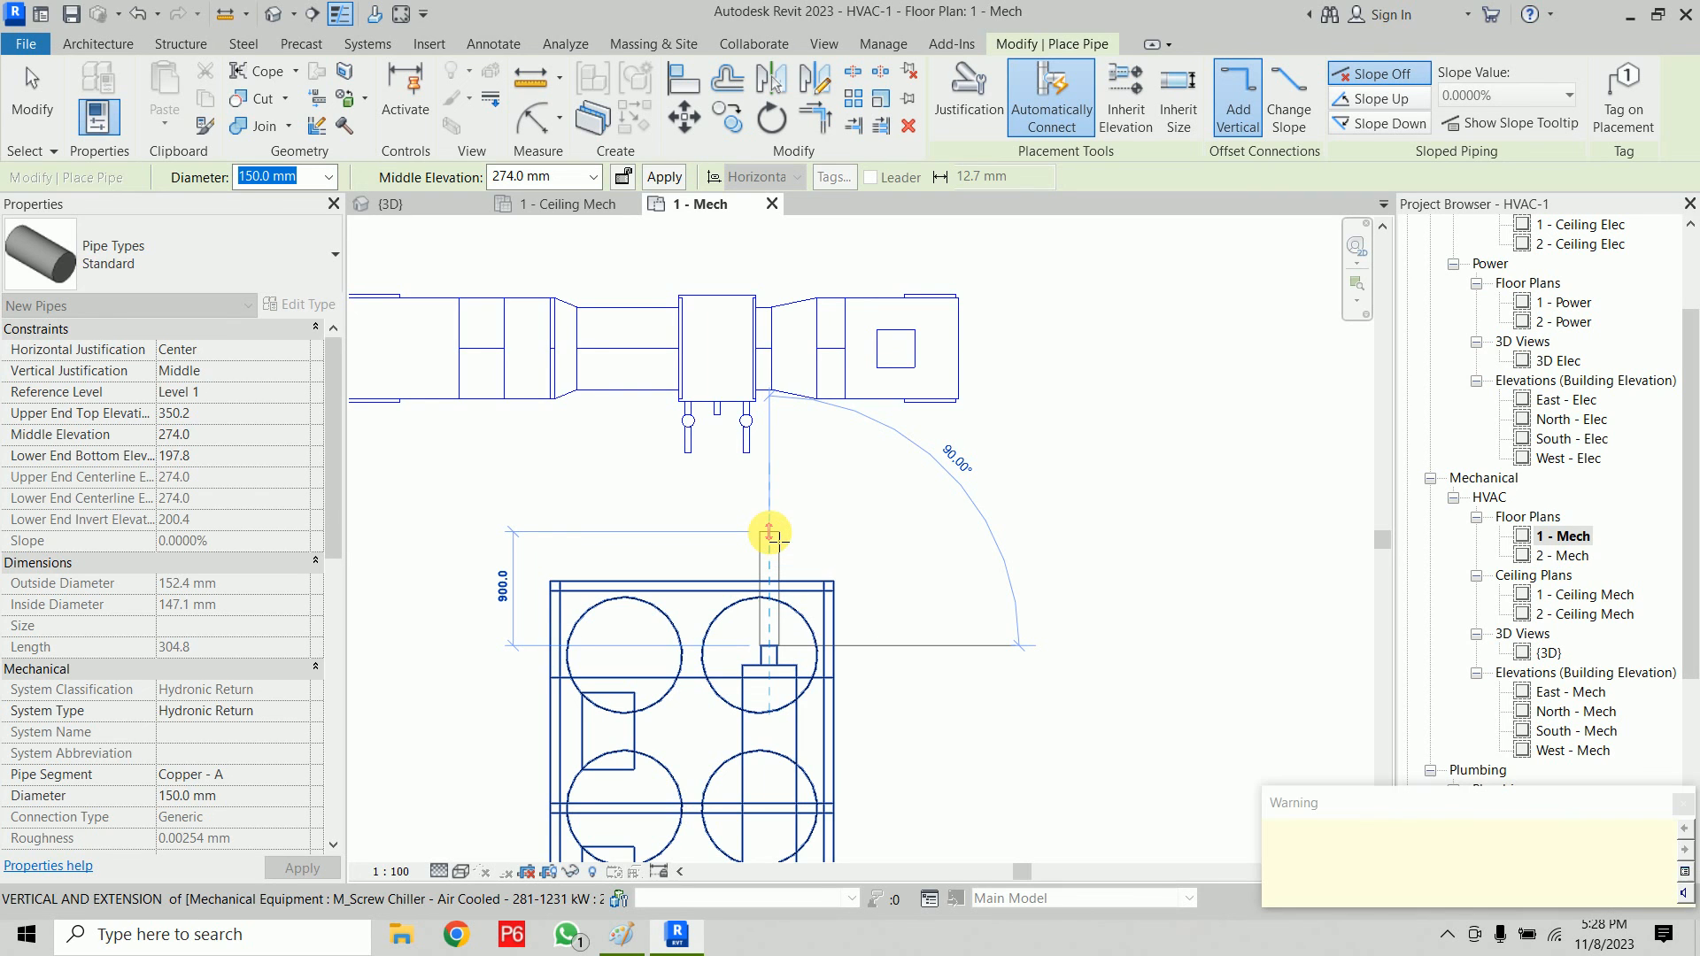
left_click(689, 532)
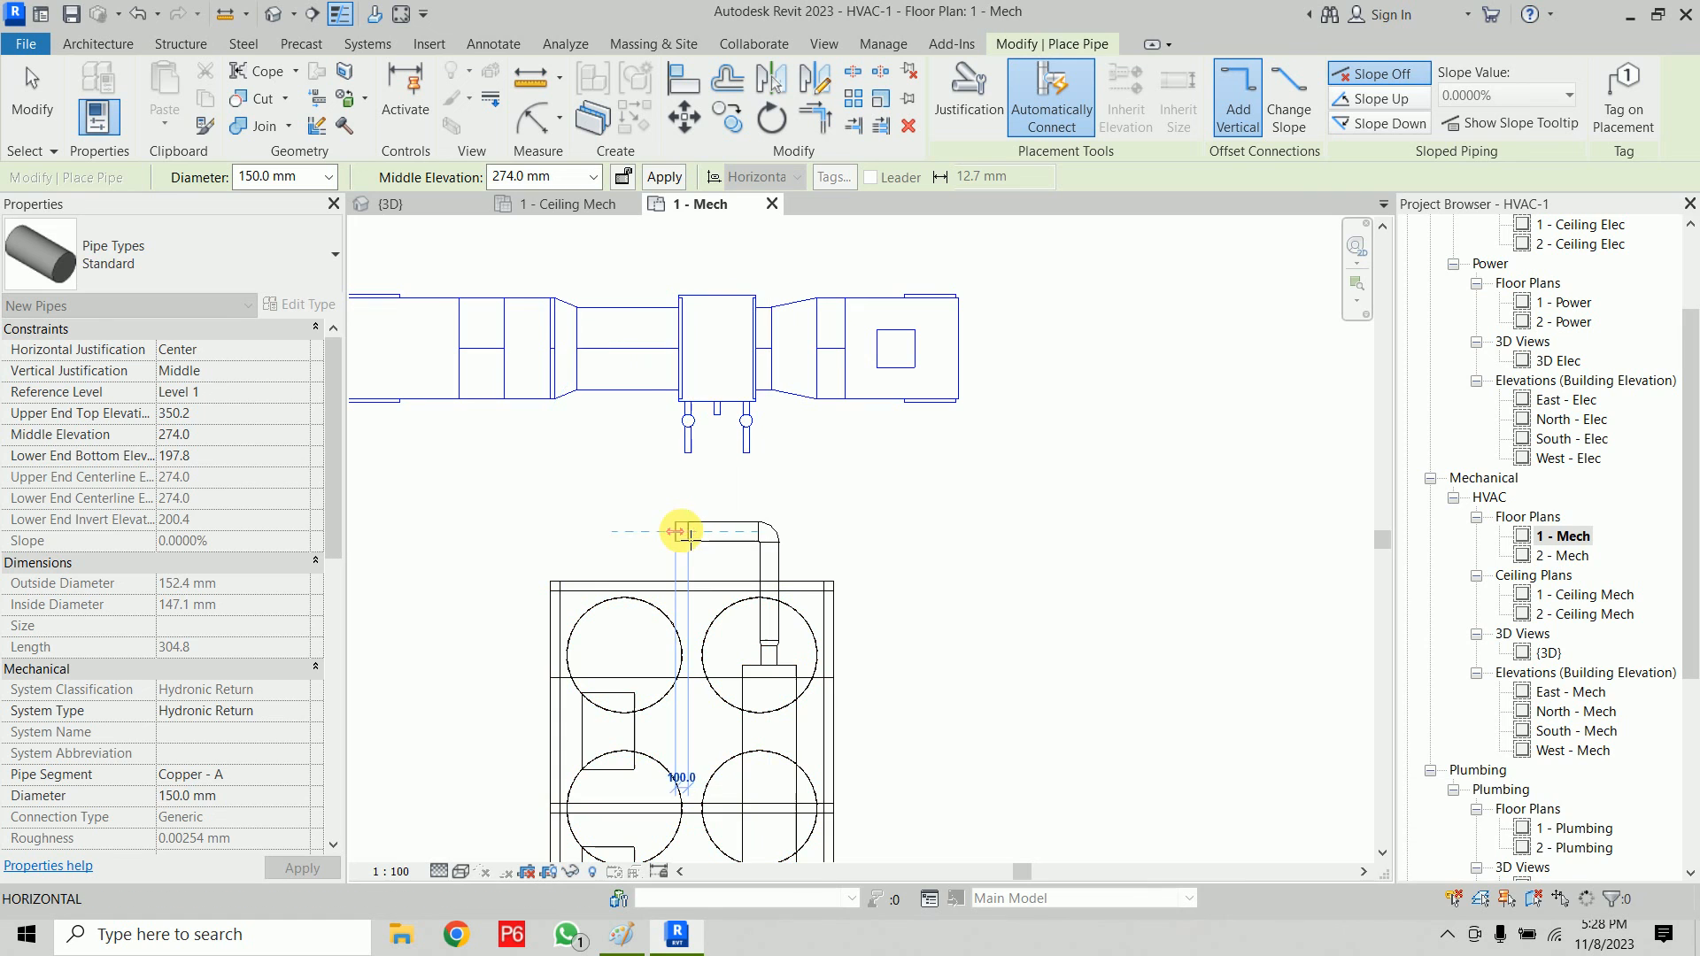
left_click(691, 486)
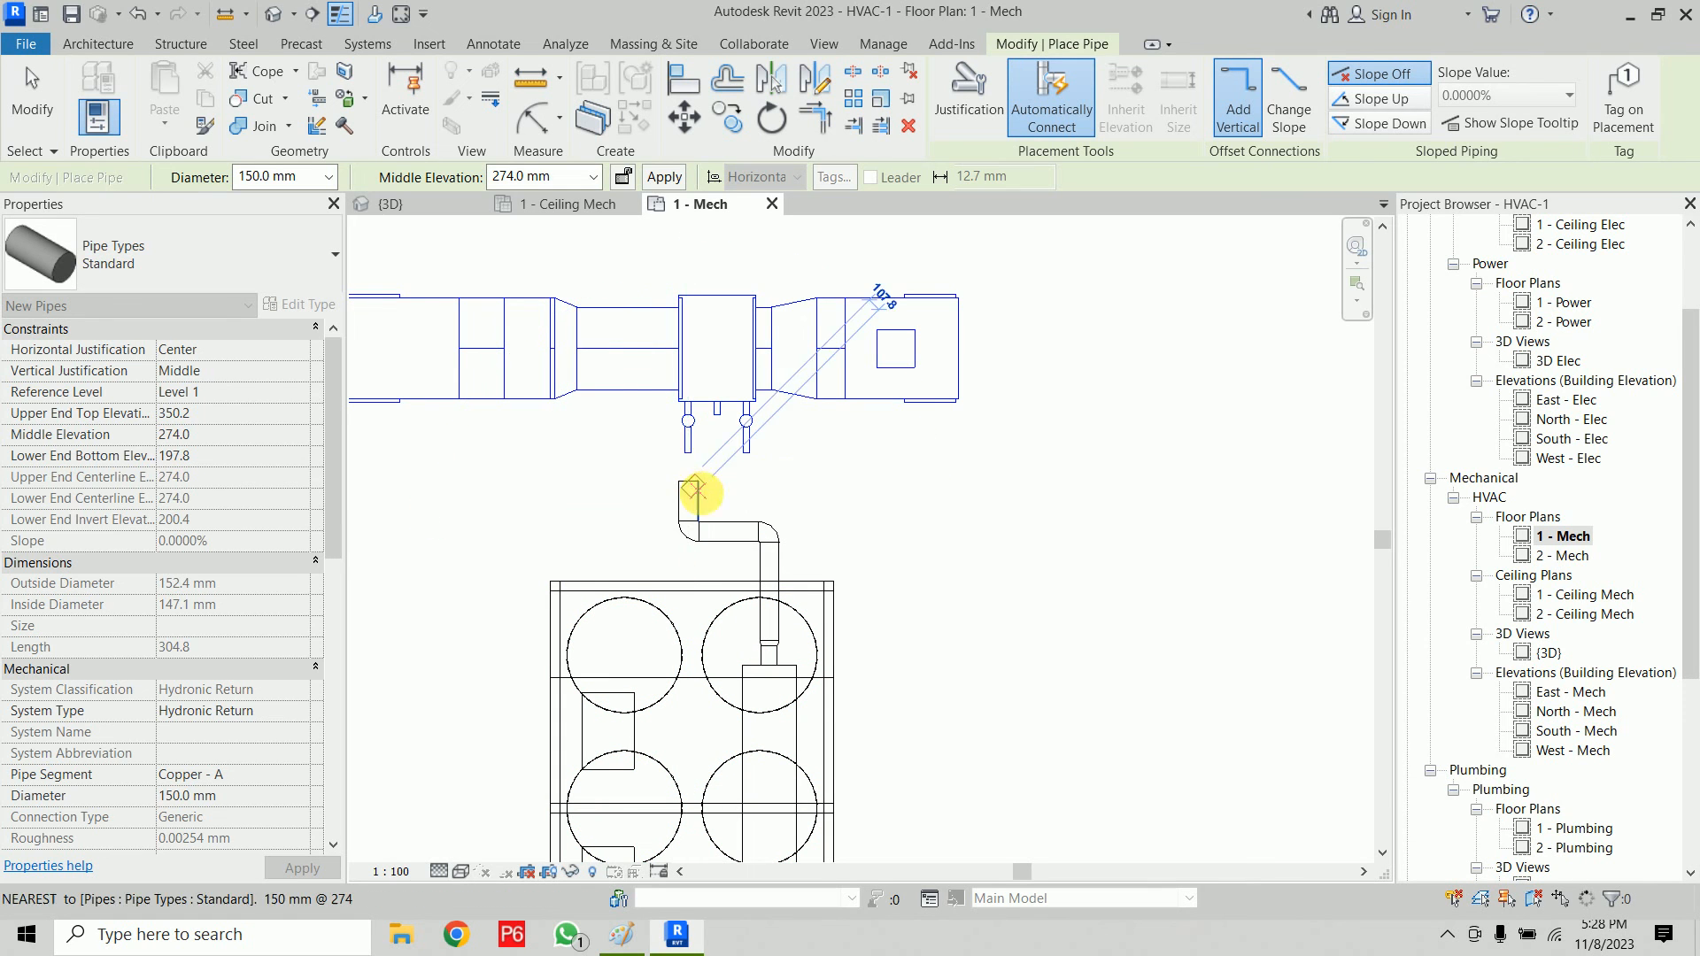
key("Escape")
key("Escape")
Step: Connect the refrigerant coil's 50 mm hydronic return outlet to the open end of the 150 mm return pipe
scroll(721, 485, "up", 3)
left_click(766, 404)
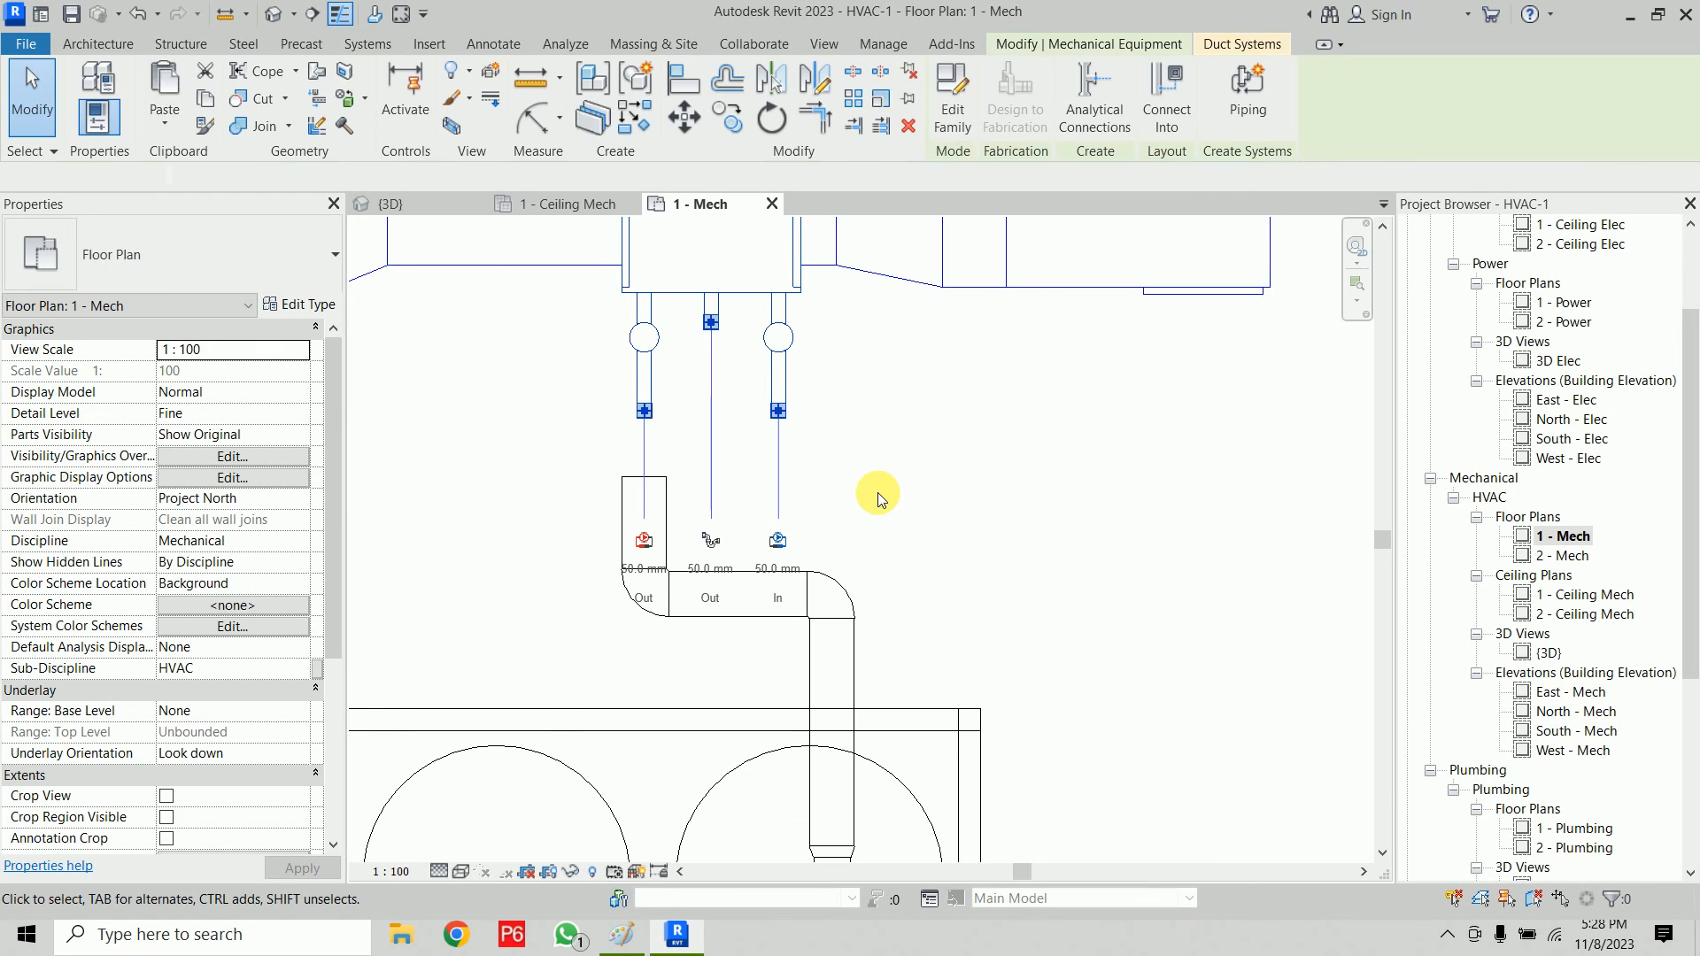
left_click(647, 542)
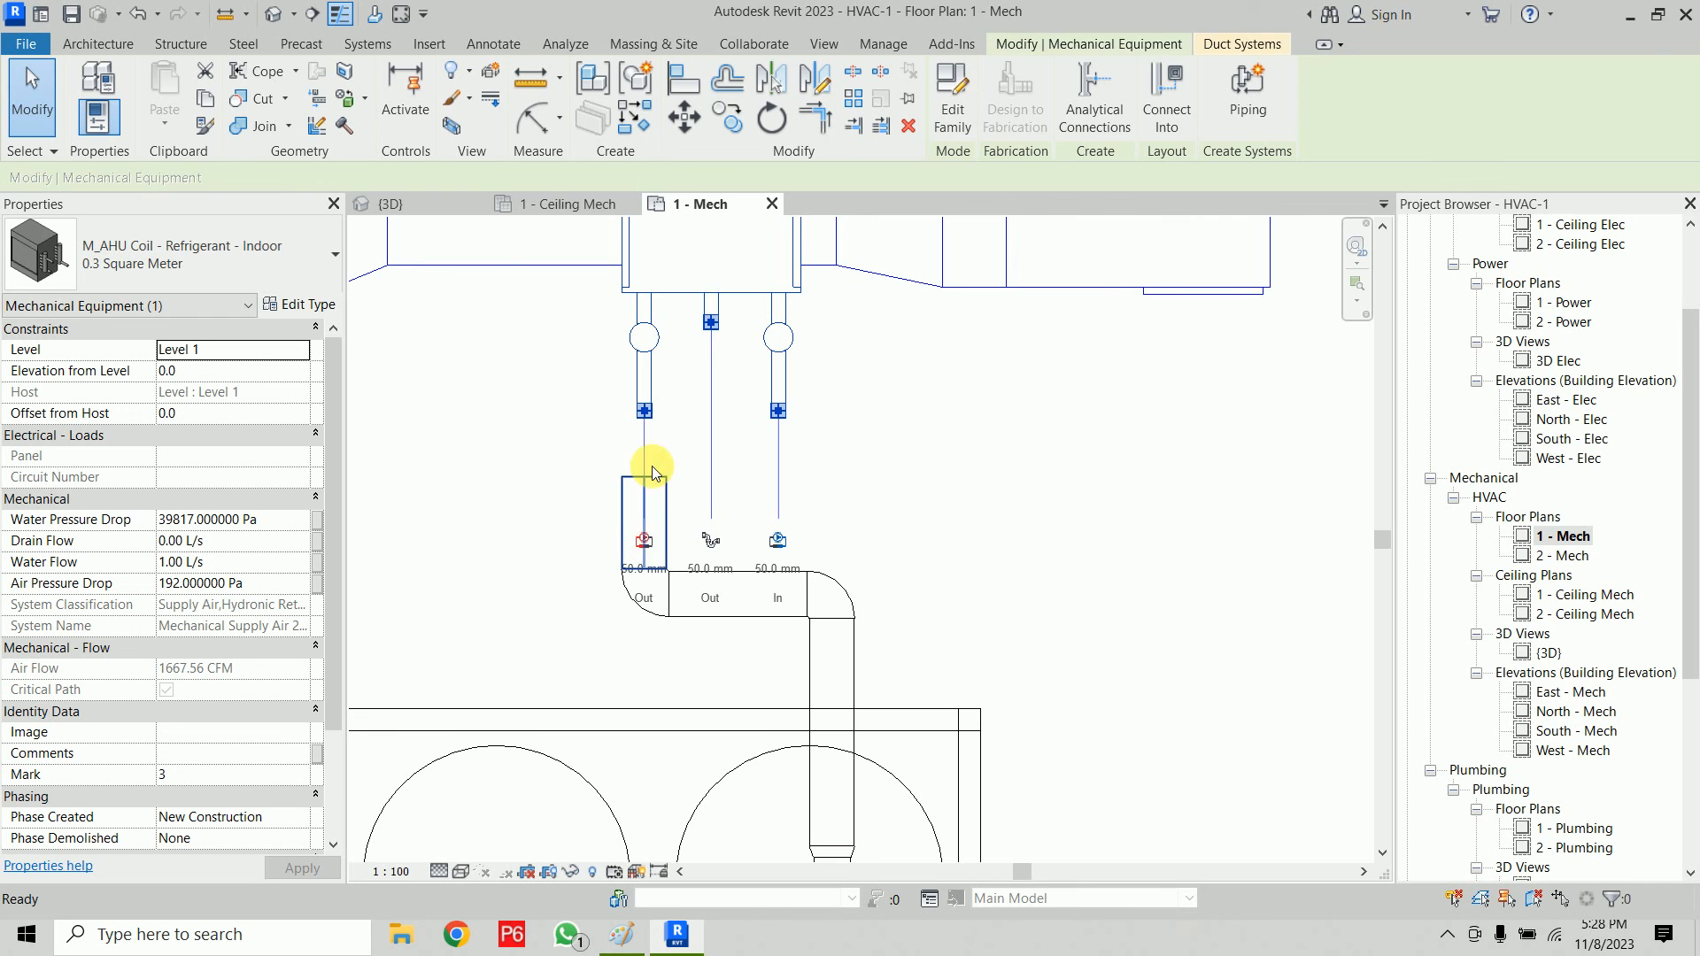
key("Escape")
key("Escape")
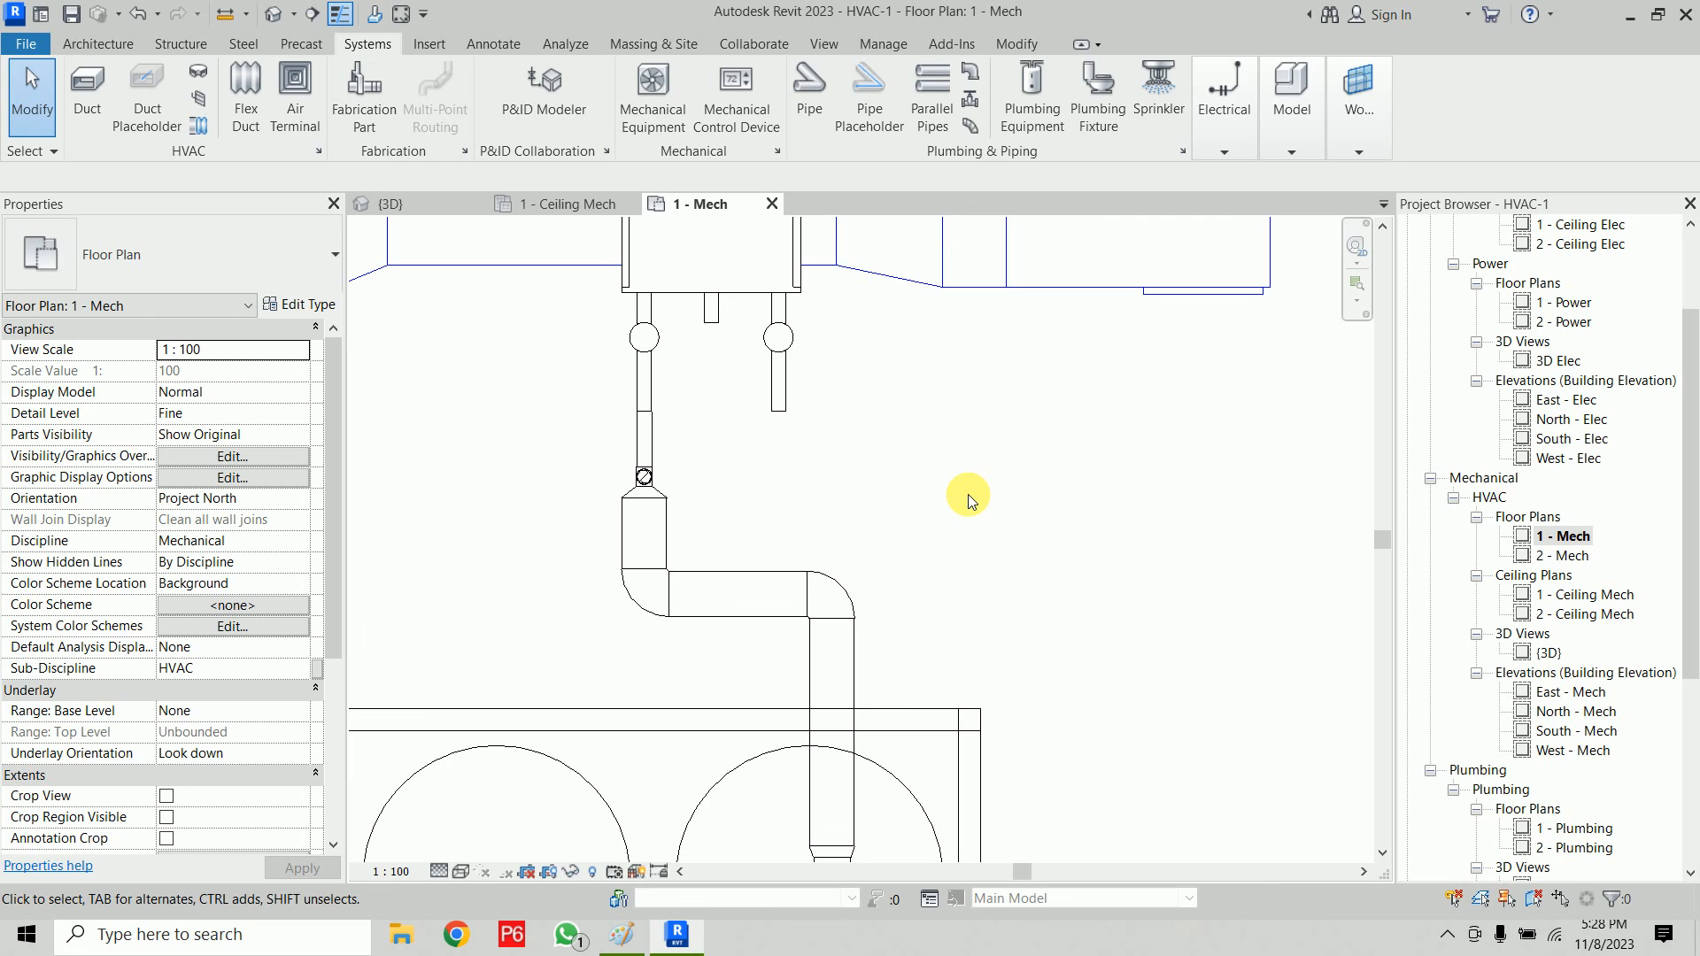
Step: Temporarily hide the return pipe section and elbow that cover the chiller's supply connector
scroll(1006, 533, "down", 3)
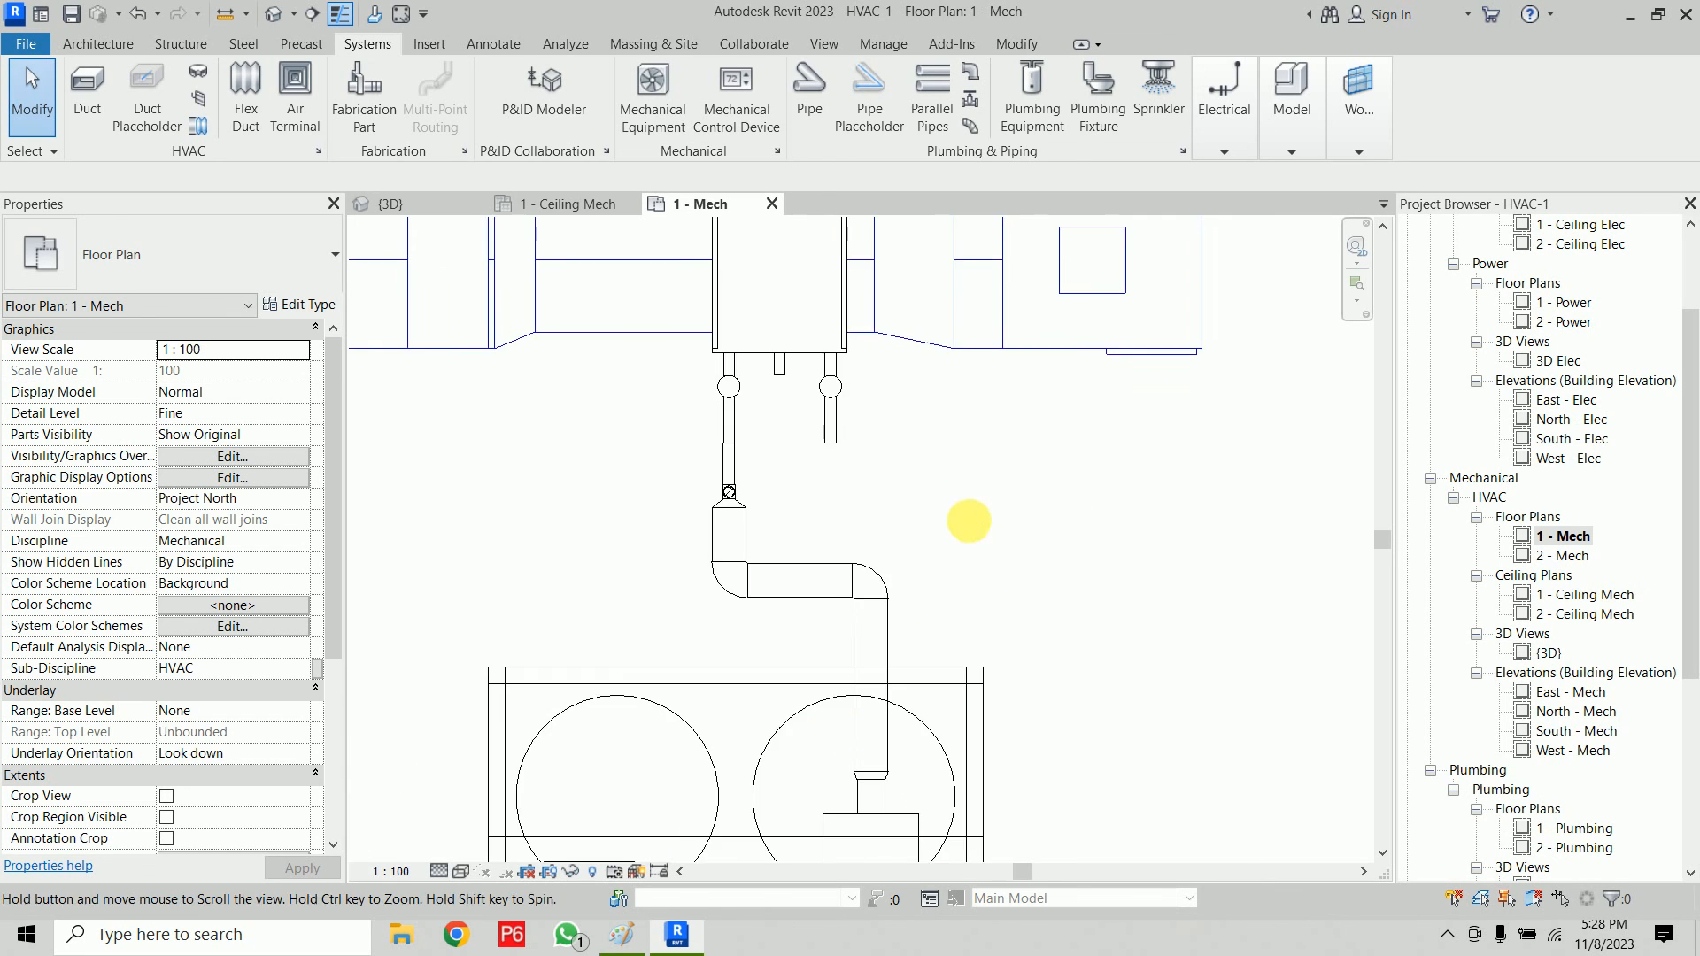
left_click_drag(747, 482, 885, 744)
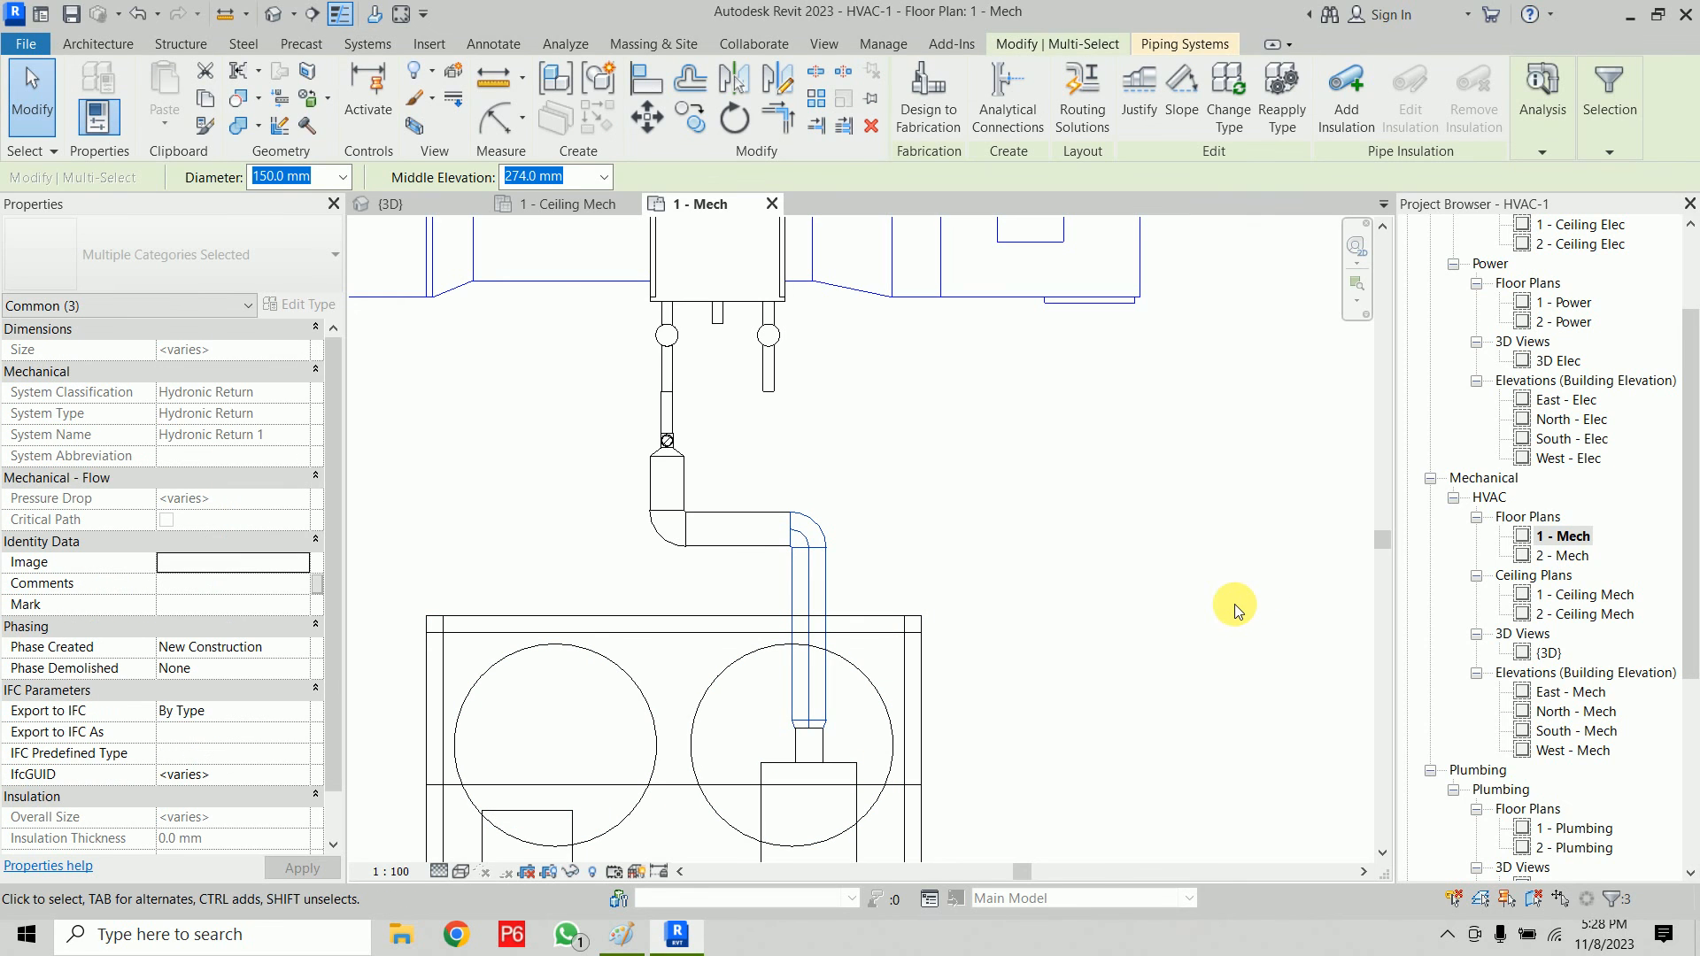
key("h")
key("h")
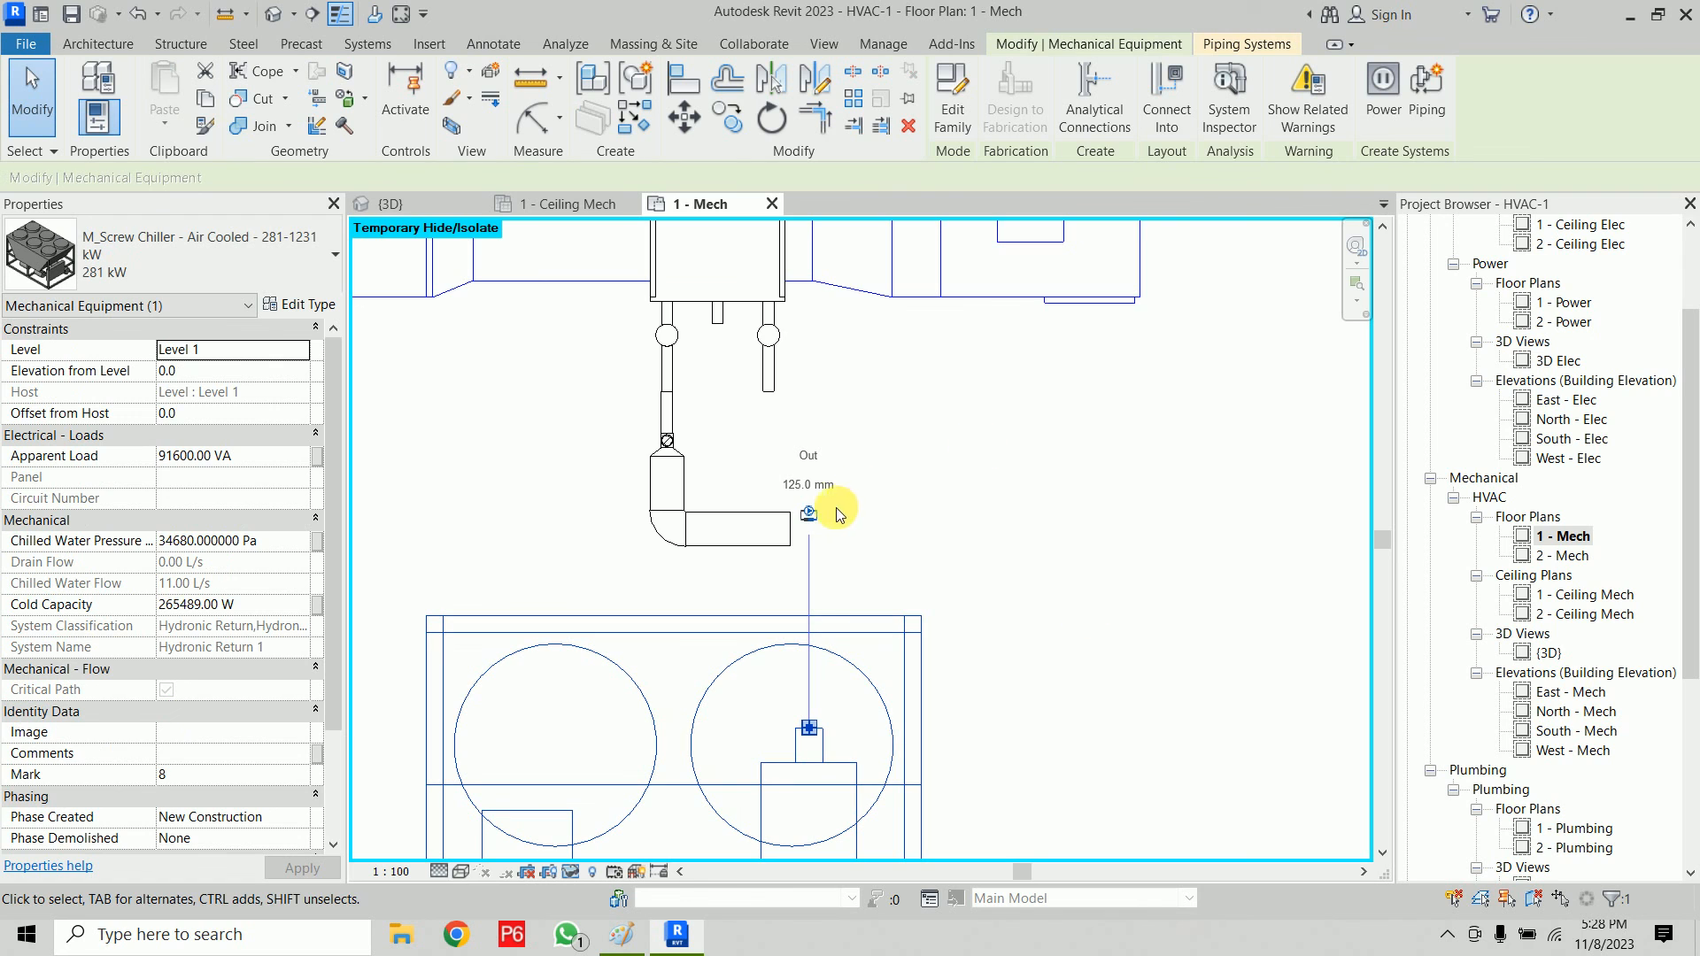
Step: Draw a 125 mm hydronic supply pipe from the chiller's Out connector, offset to line up with the coil's In connector
right_click(813, 519)
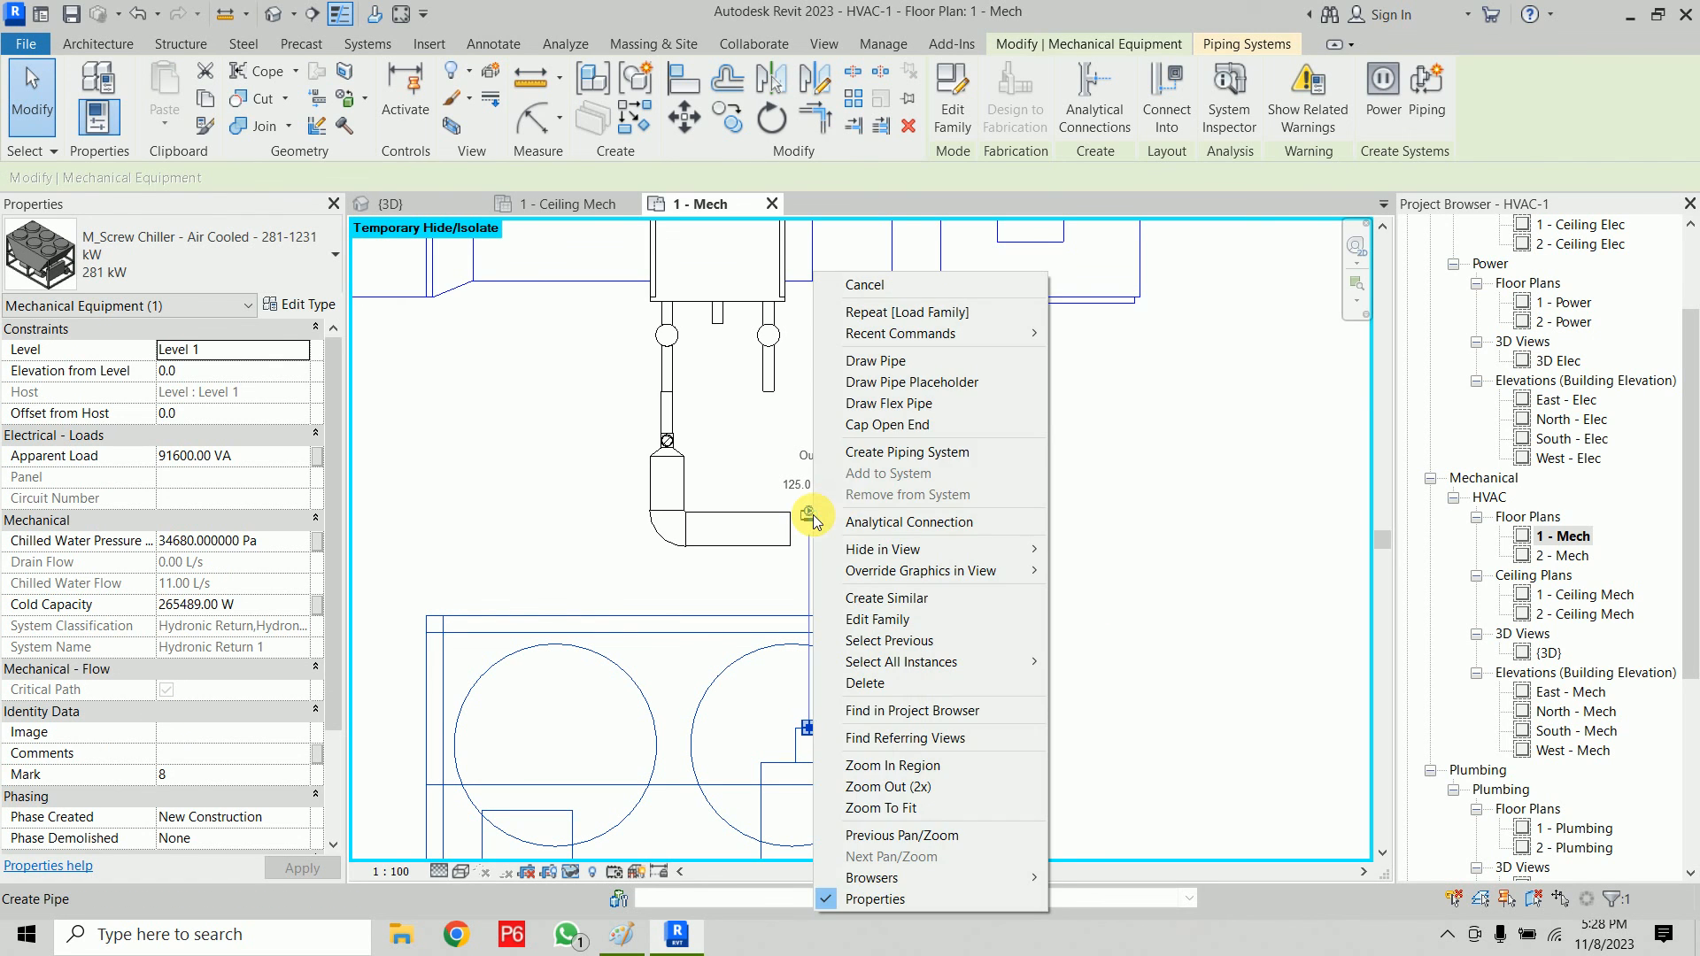
left_click(907, 363)
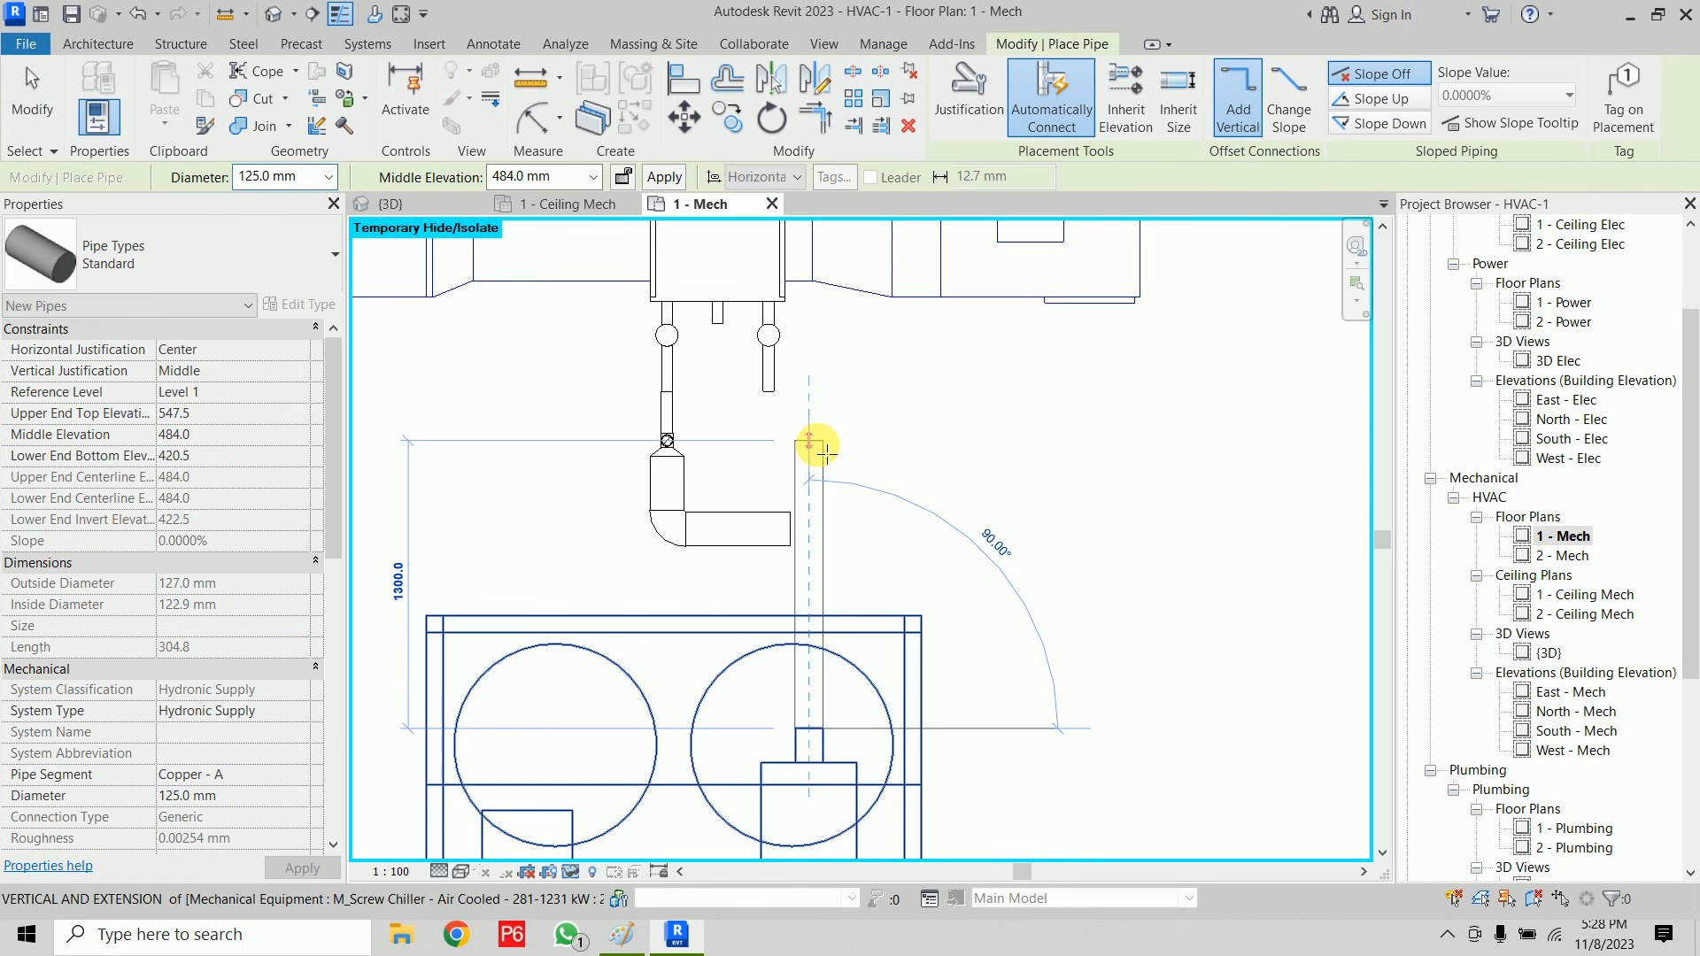
left_click(810, 464)
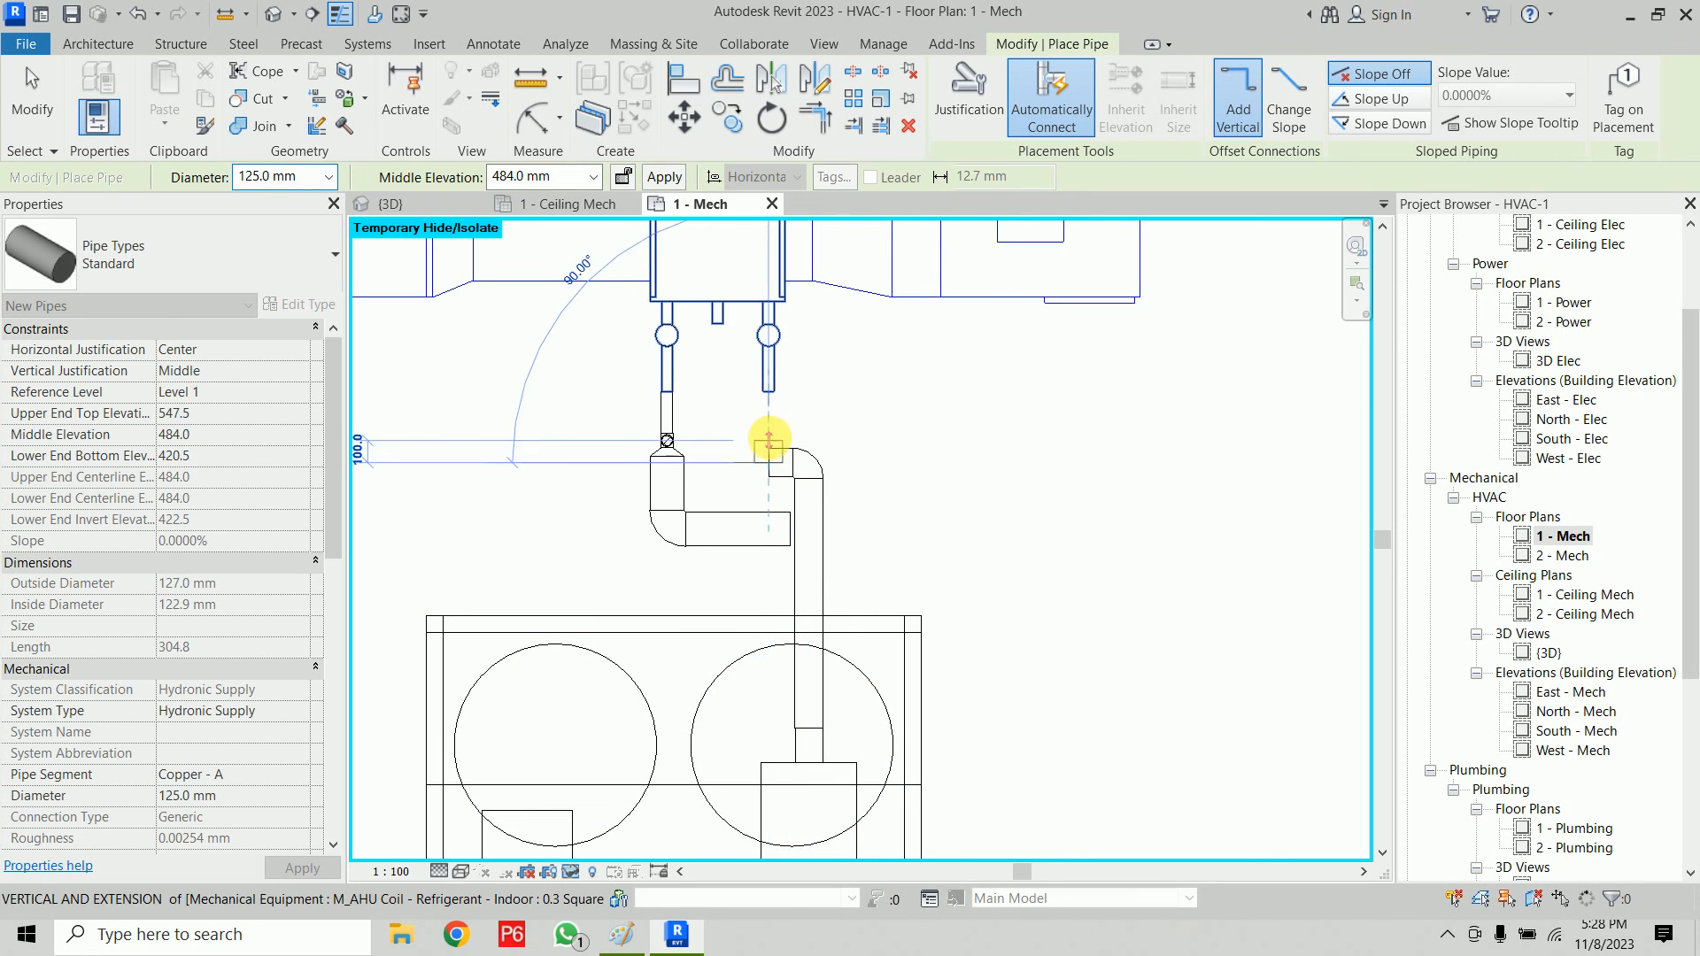
scroll(768, 434, "up", 4)
left_click(770, 410)
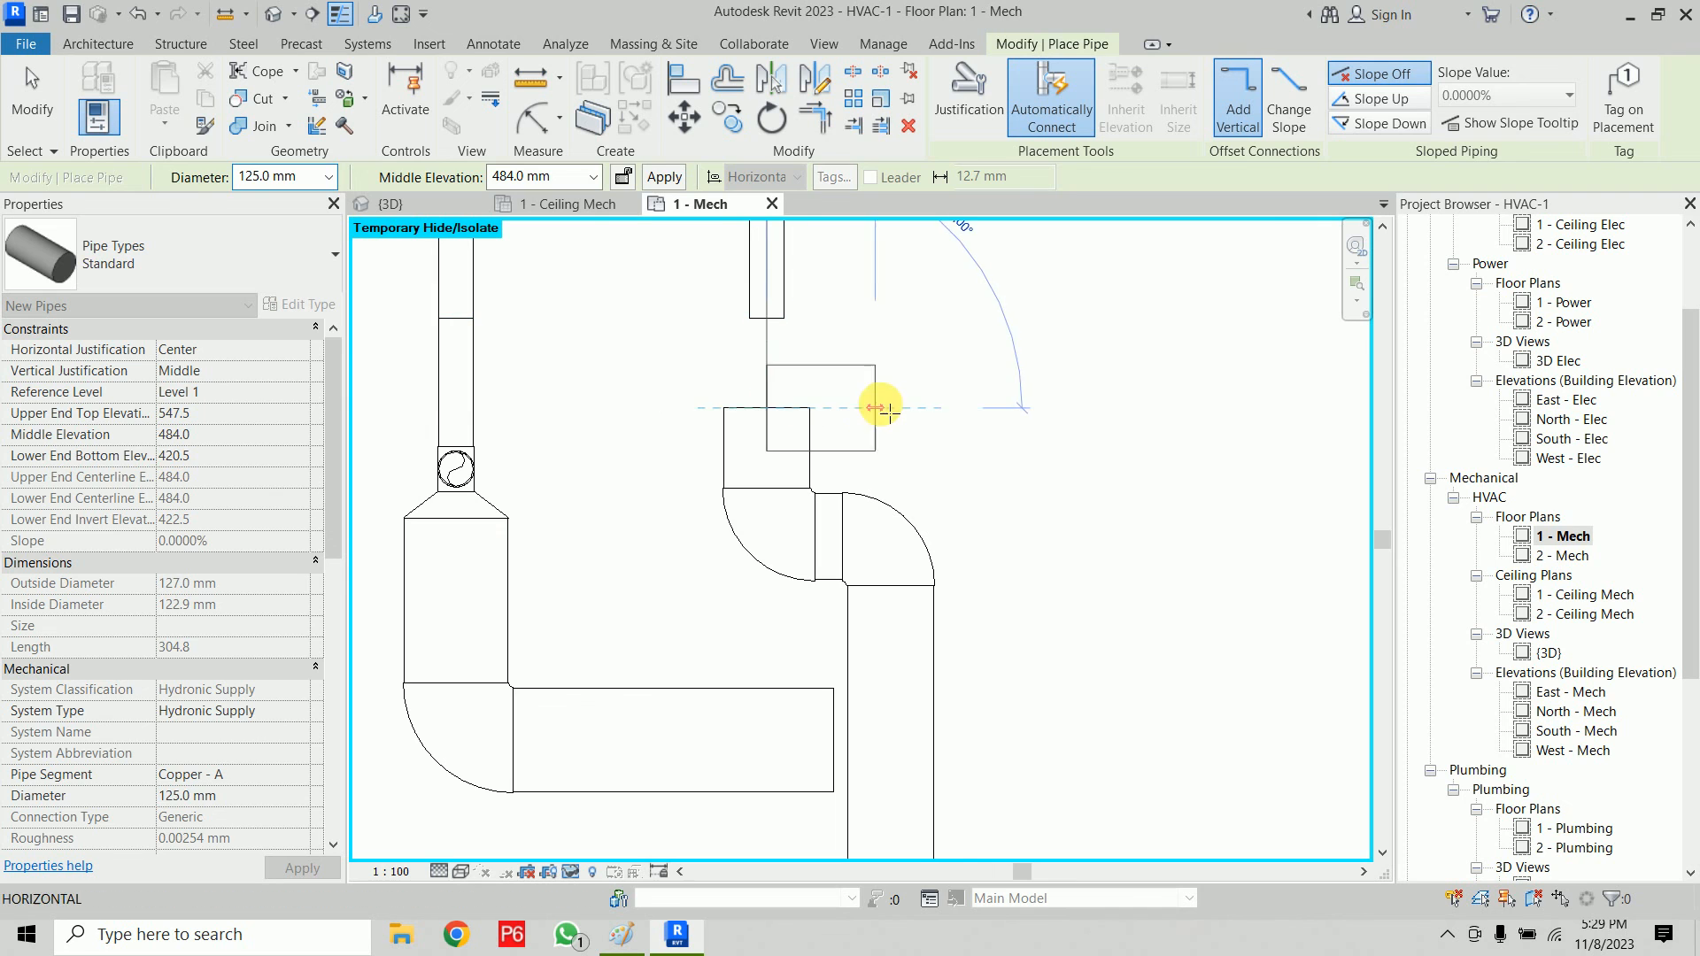
key("Escape")
key("Escape")
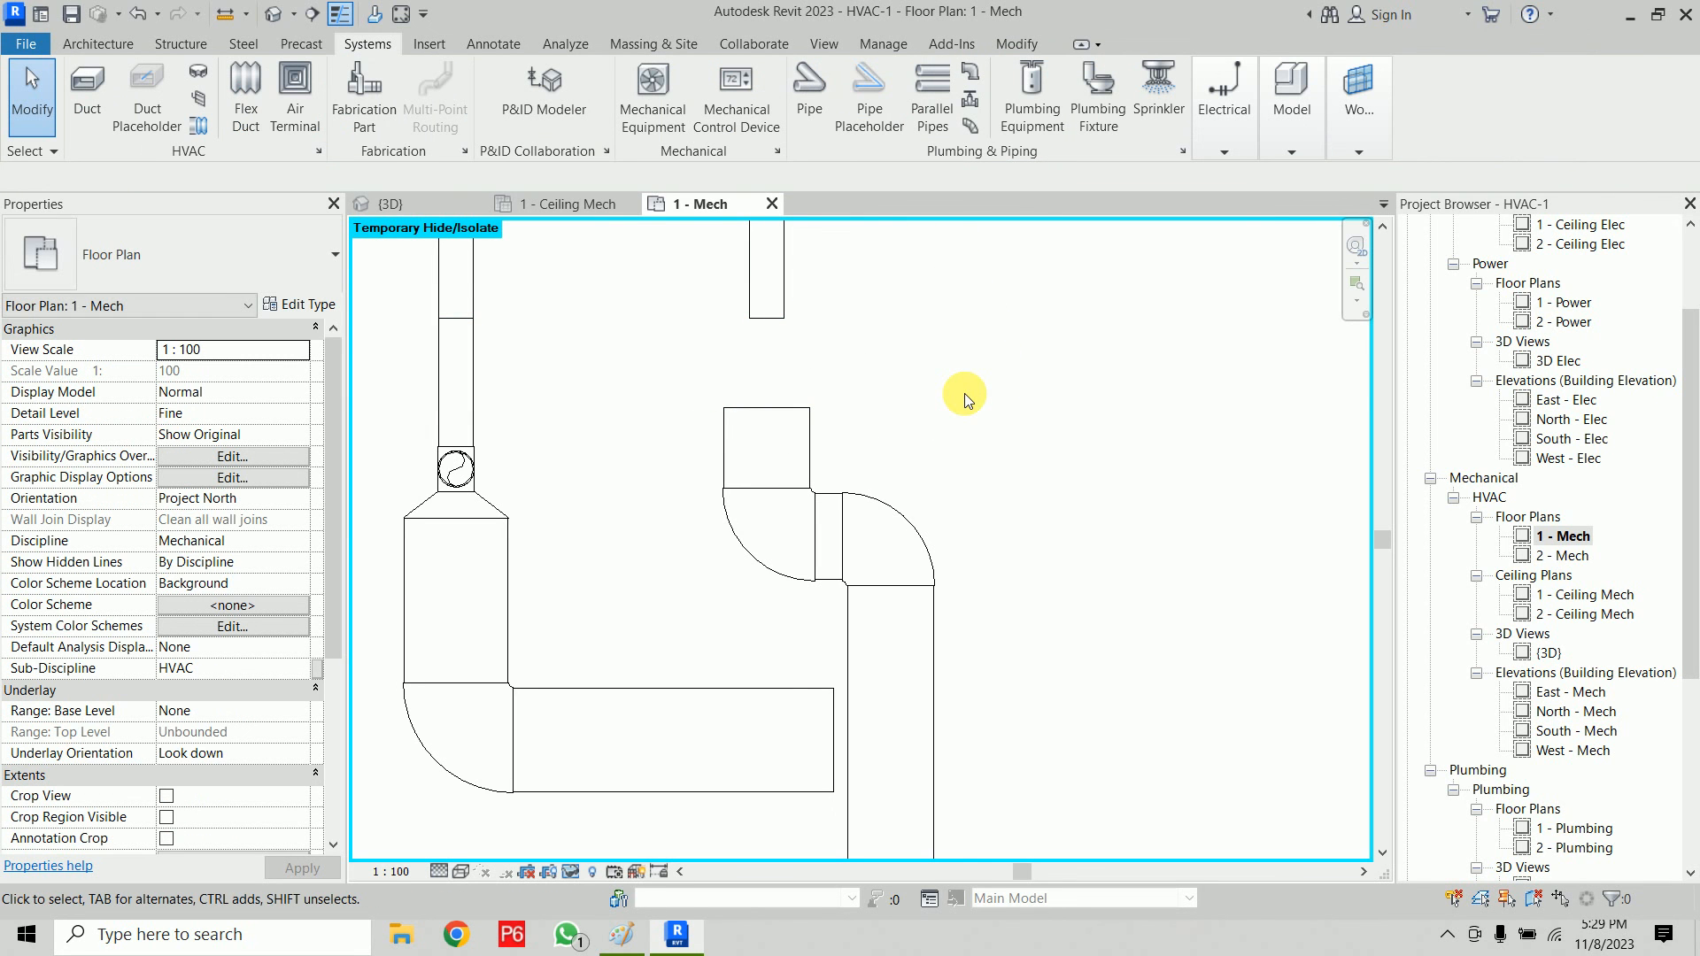
Step: Nudge the supply pipe's elbow two steps towards the chiller to lengthen the end section facing the coil
left_click(896, 503)
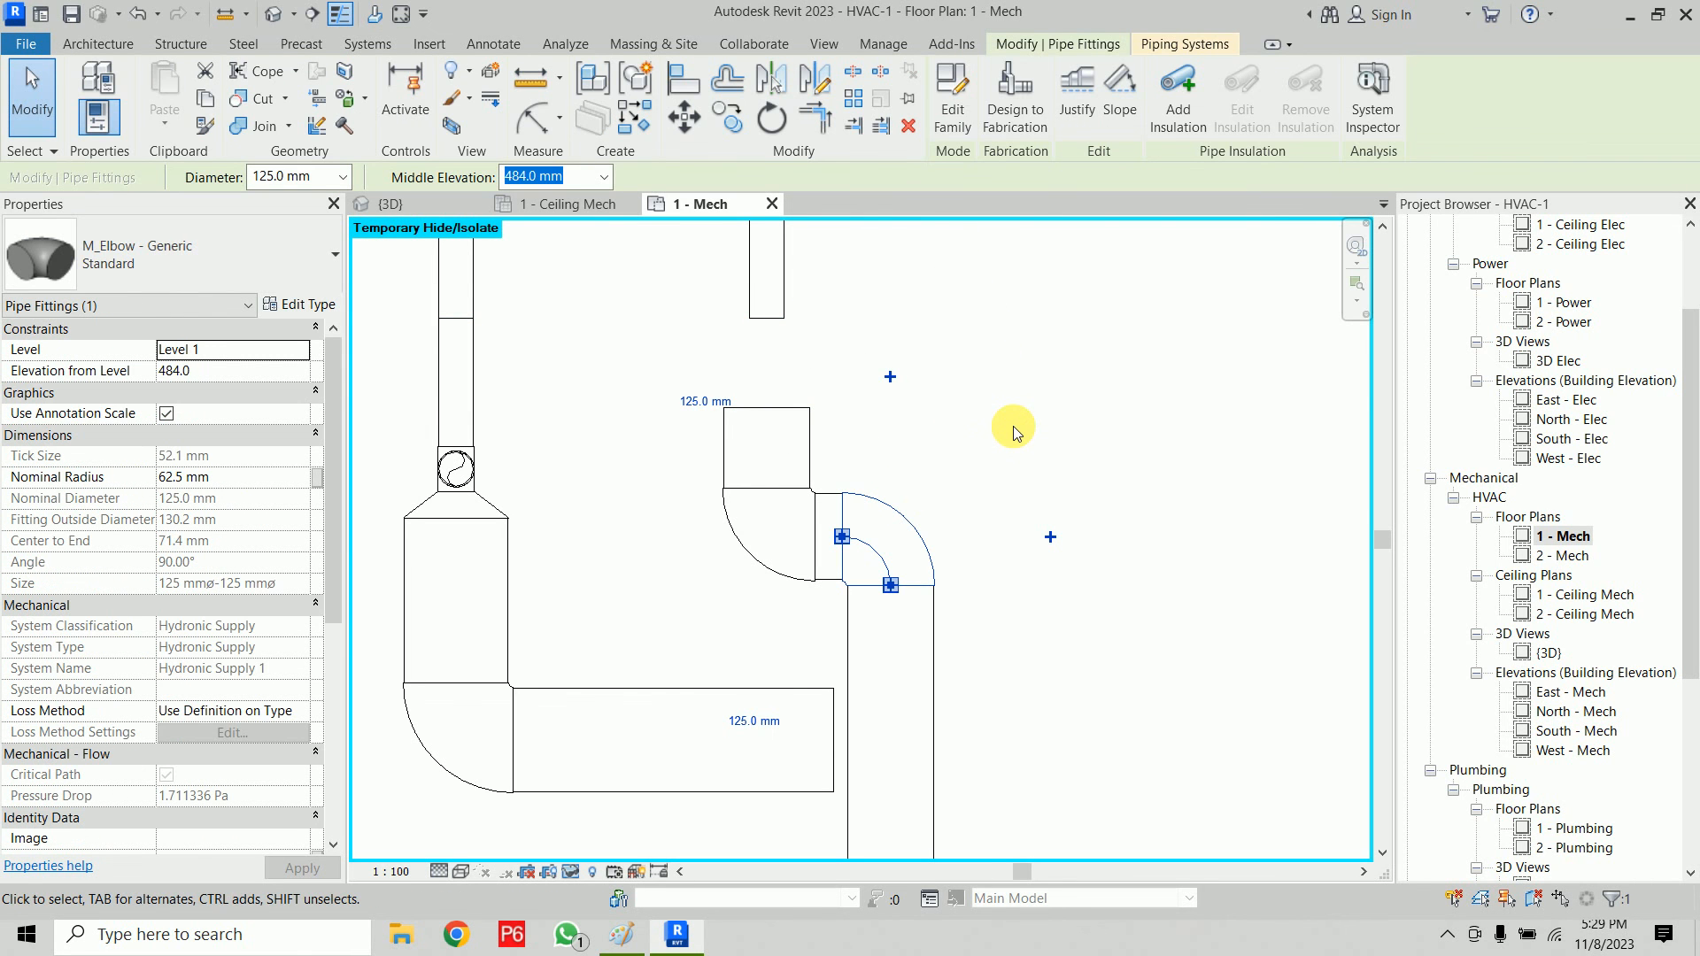
key("Down")
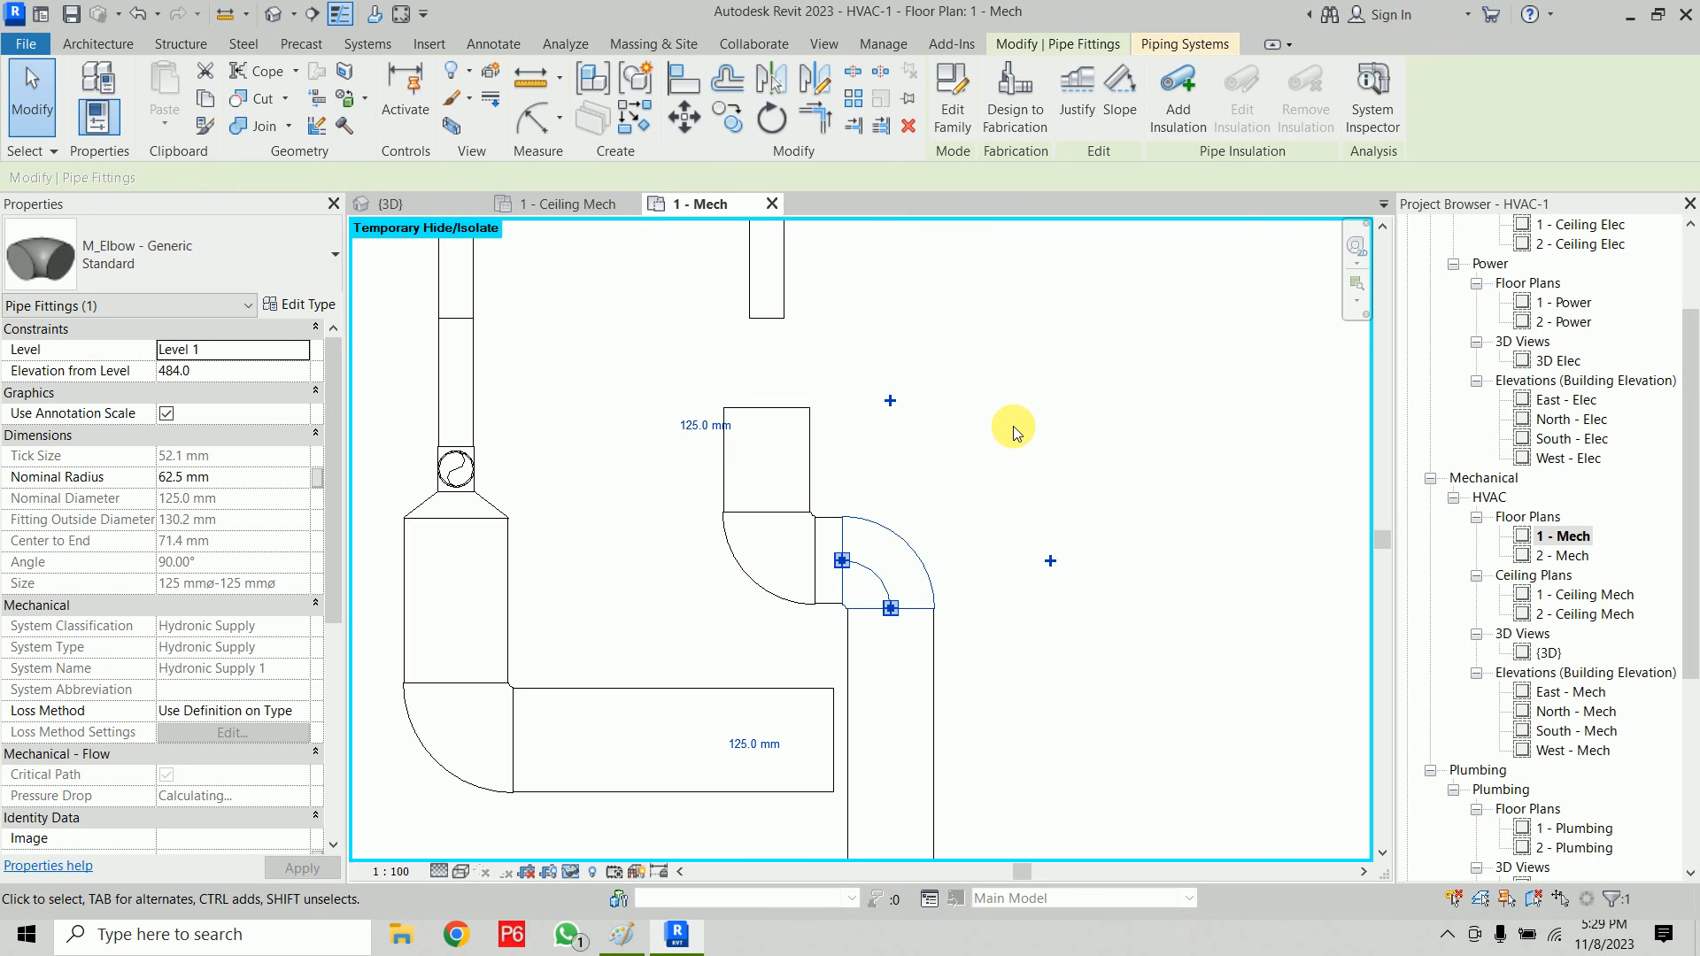
key("Down")
key("Escape")
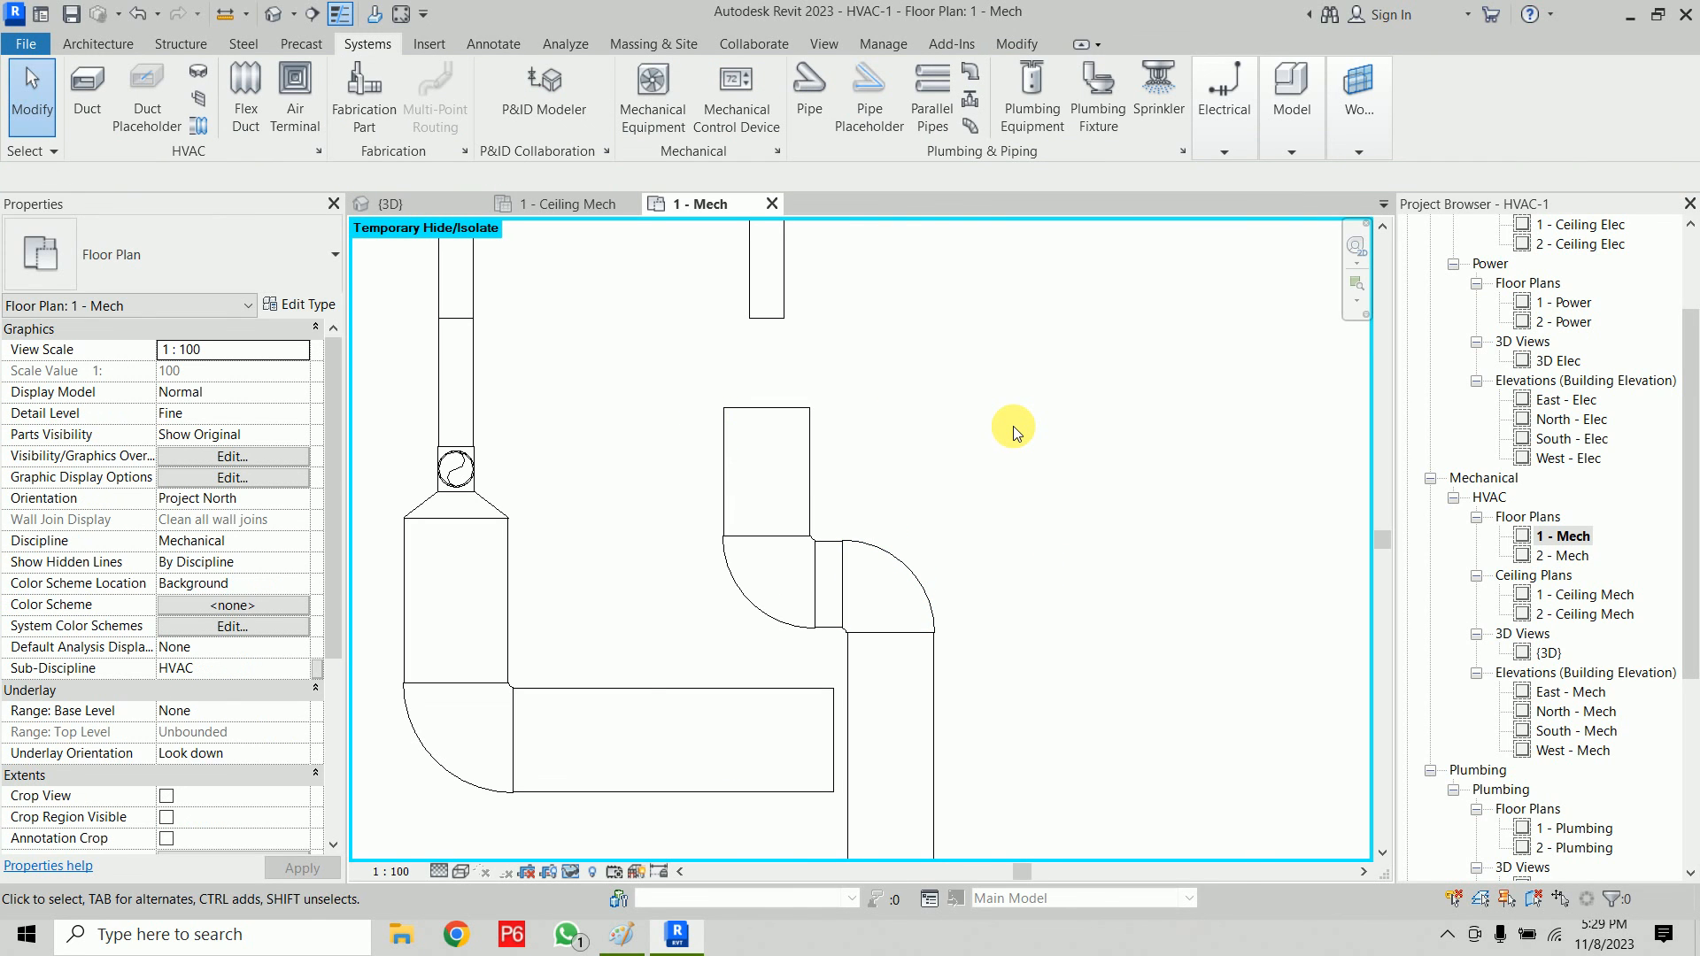
Step: Connect the coil's 50 mm hydronic supply inlet to the open end of the 125 mm supply pipe
left_click(769, 408)
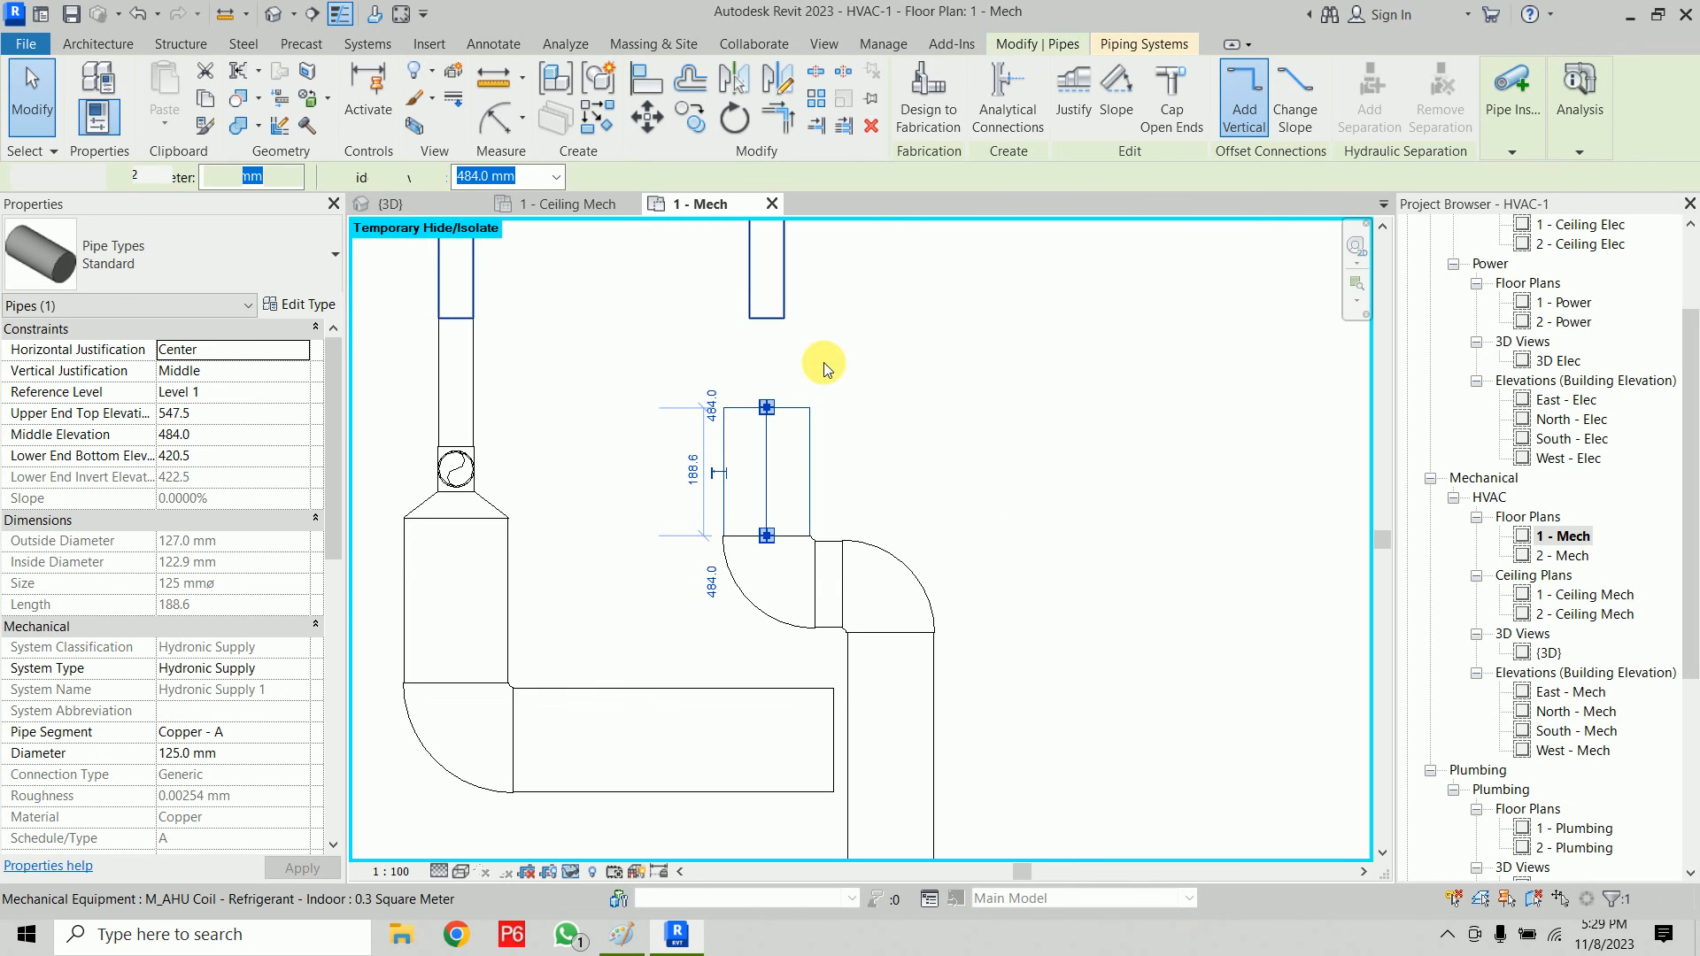
left_click(801, 363)
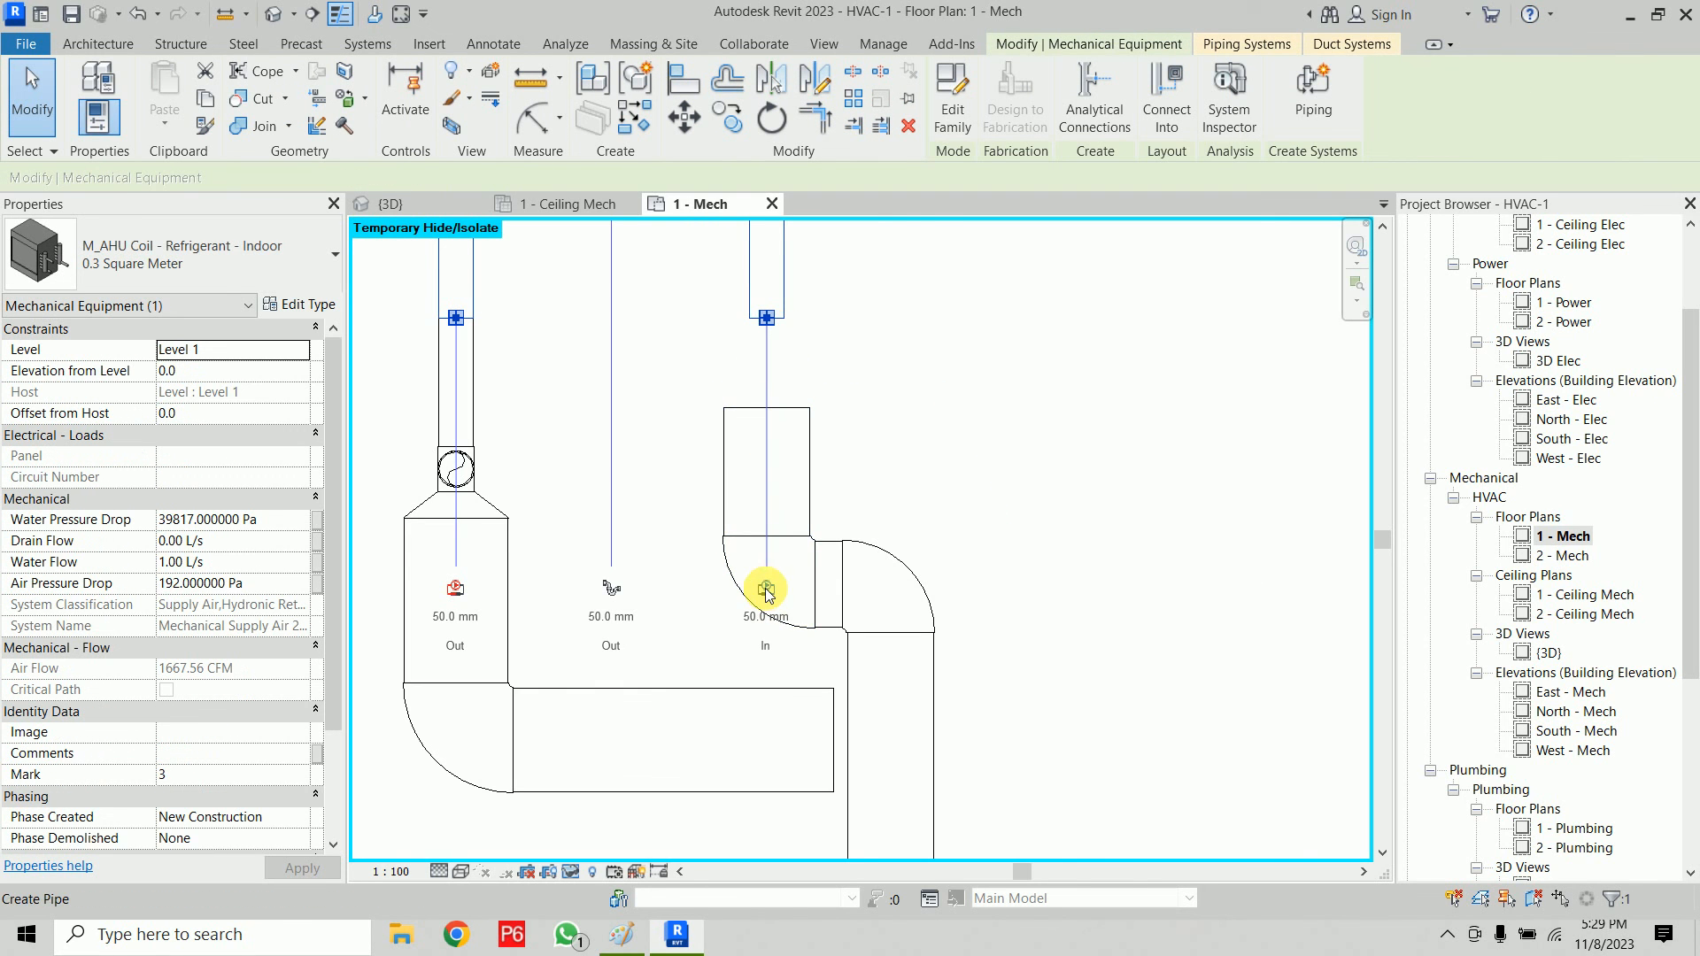
key("p")
key("i")
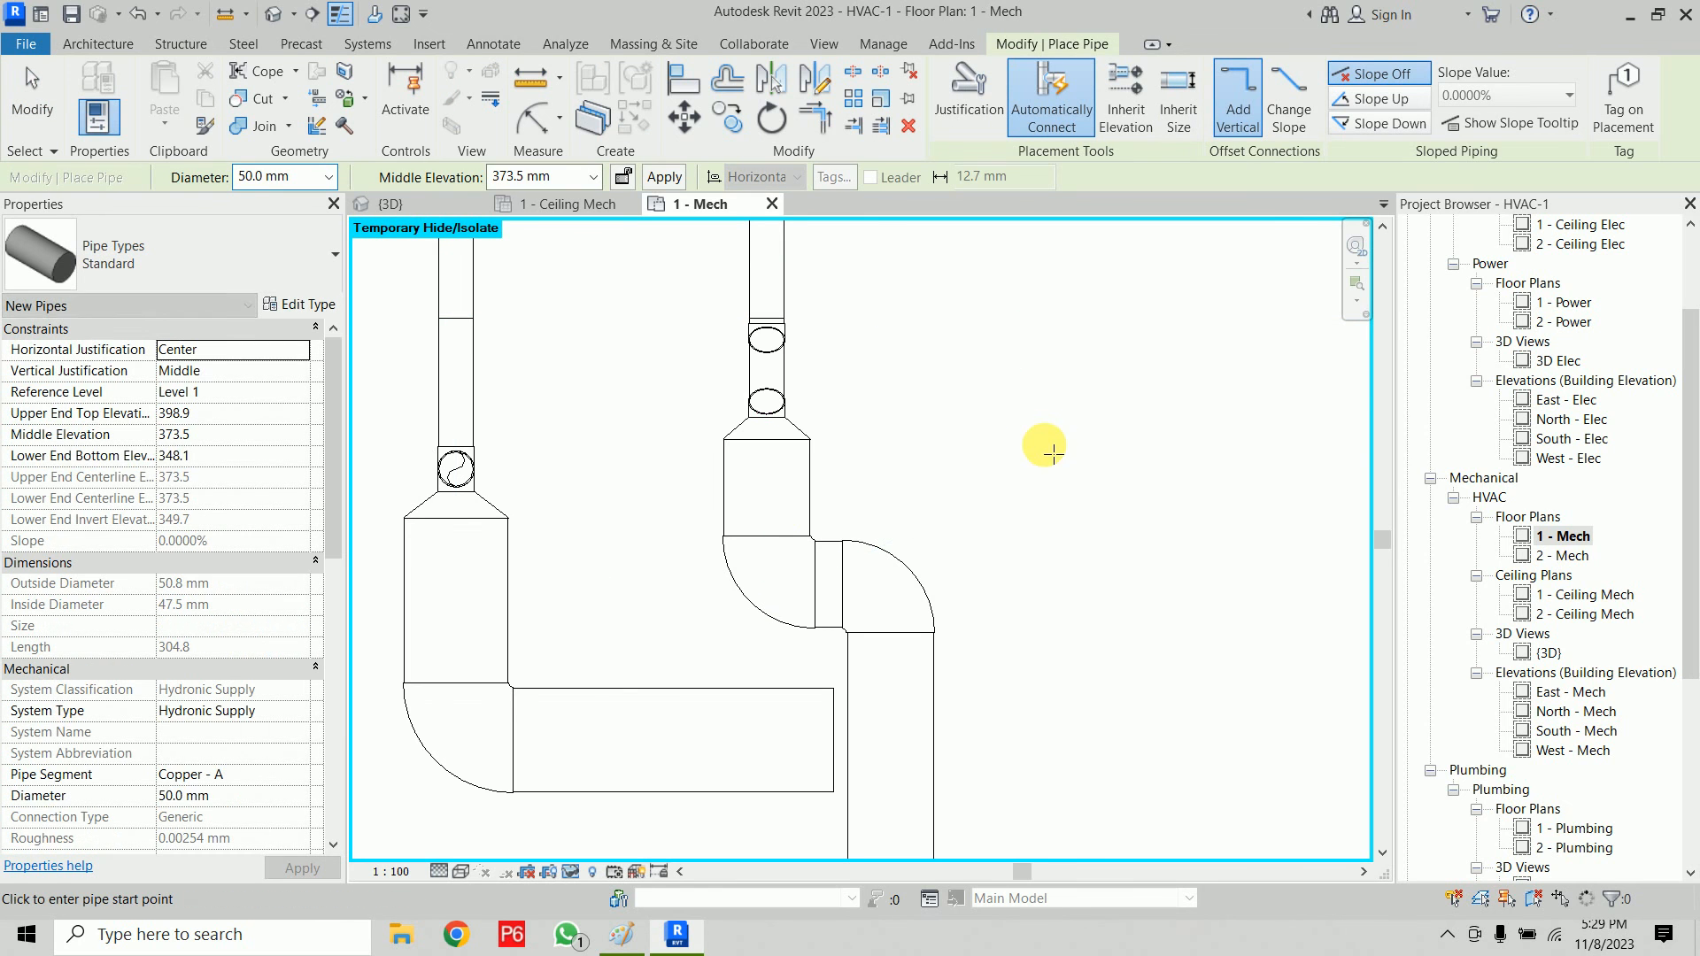
key("Escape")
key("Escape")
Step: Set the 3D view's detail level to Fine and examine the supply and return pipes between the coil and chiller
left_click(443, 203)
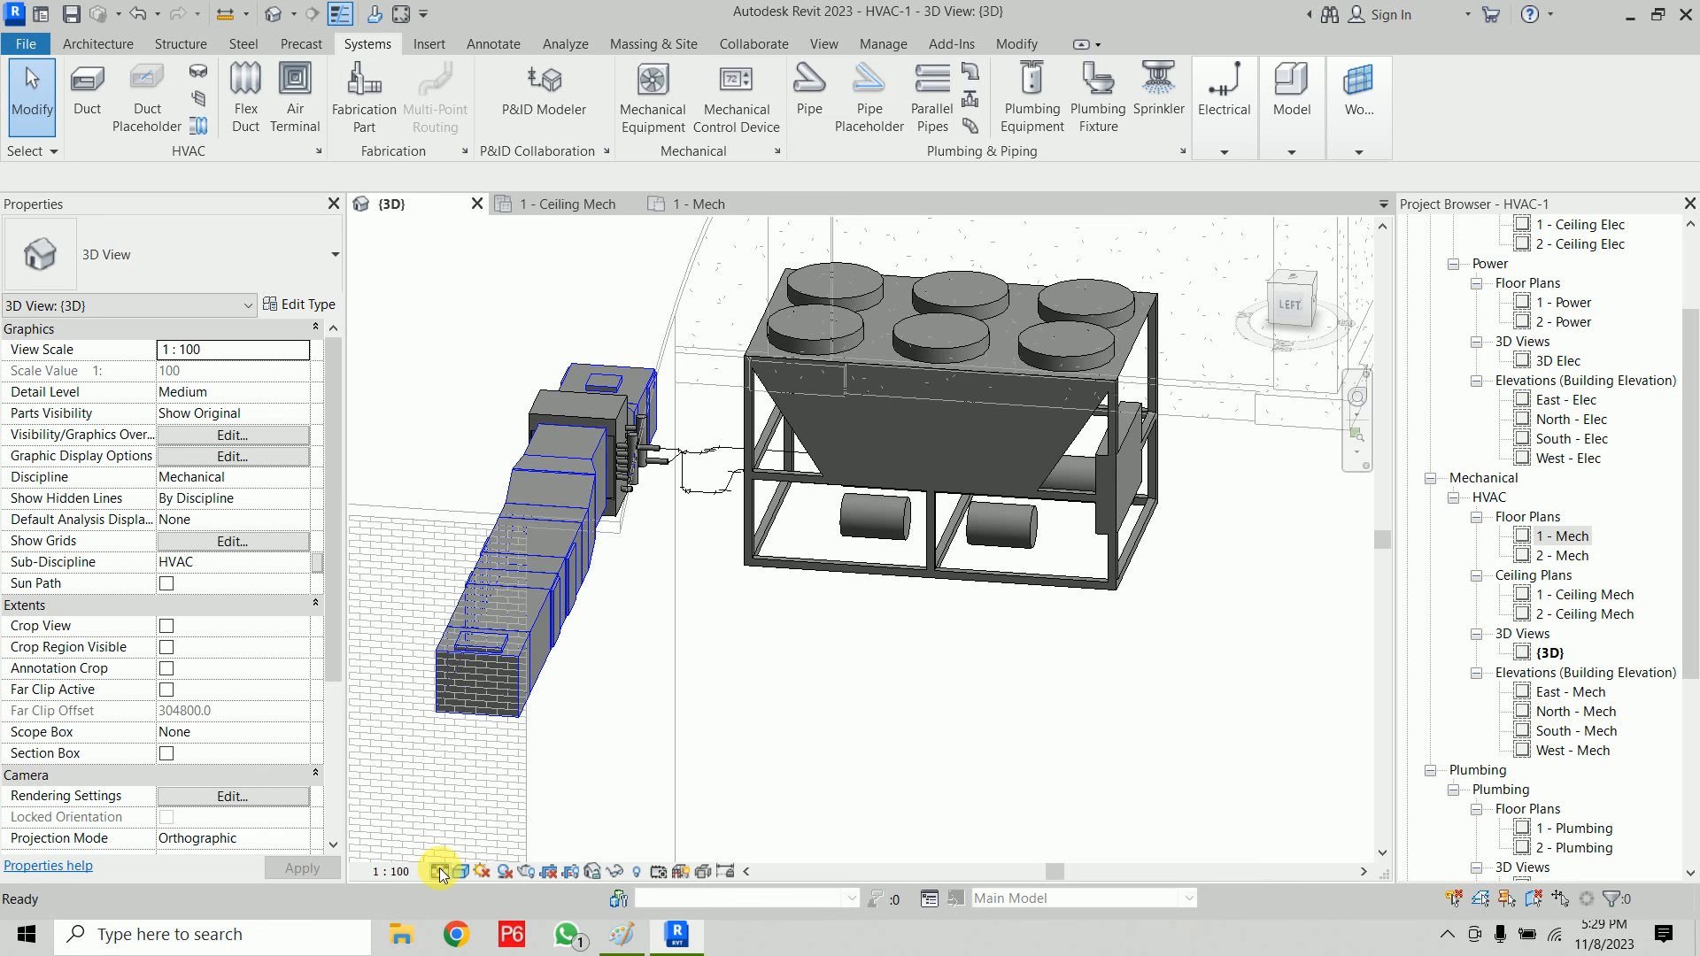
left_click(461, 847)
scroll(704, 459, "up", 5)
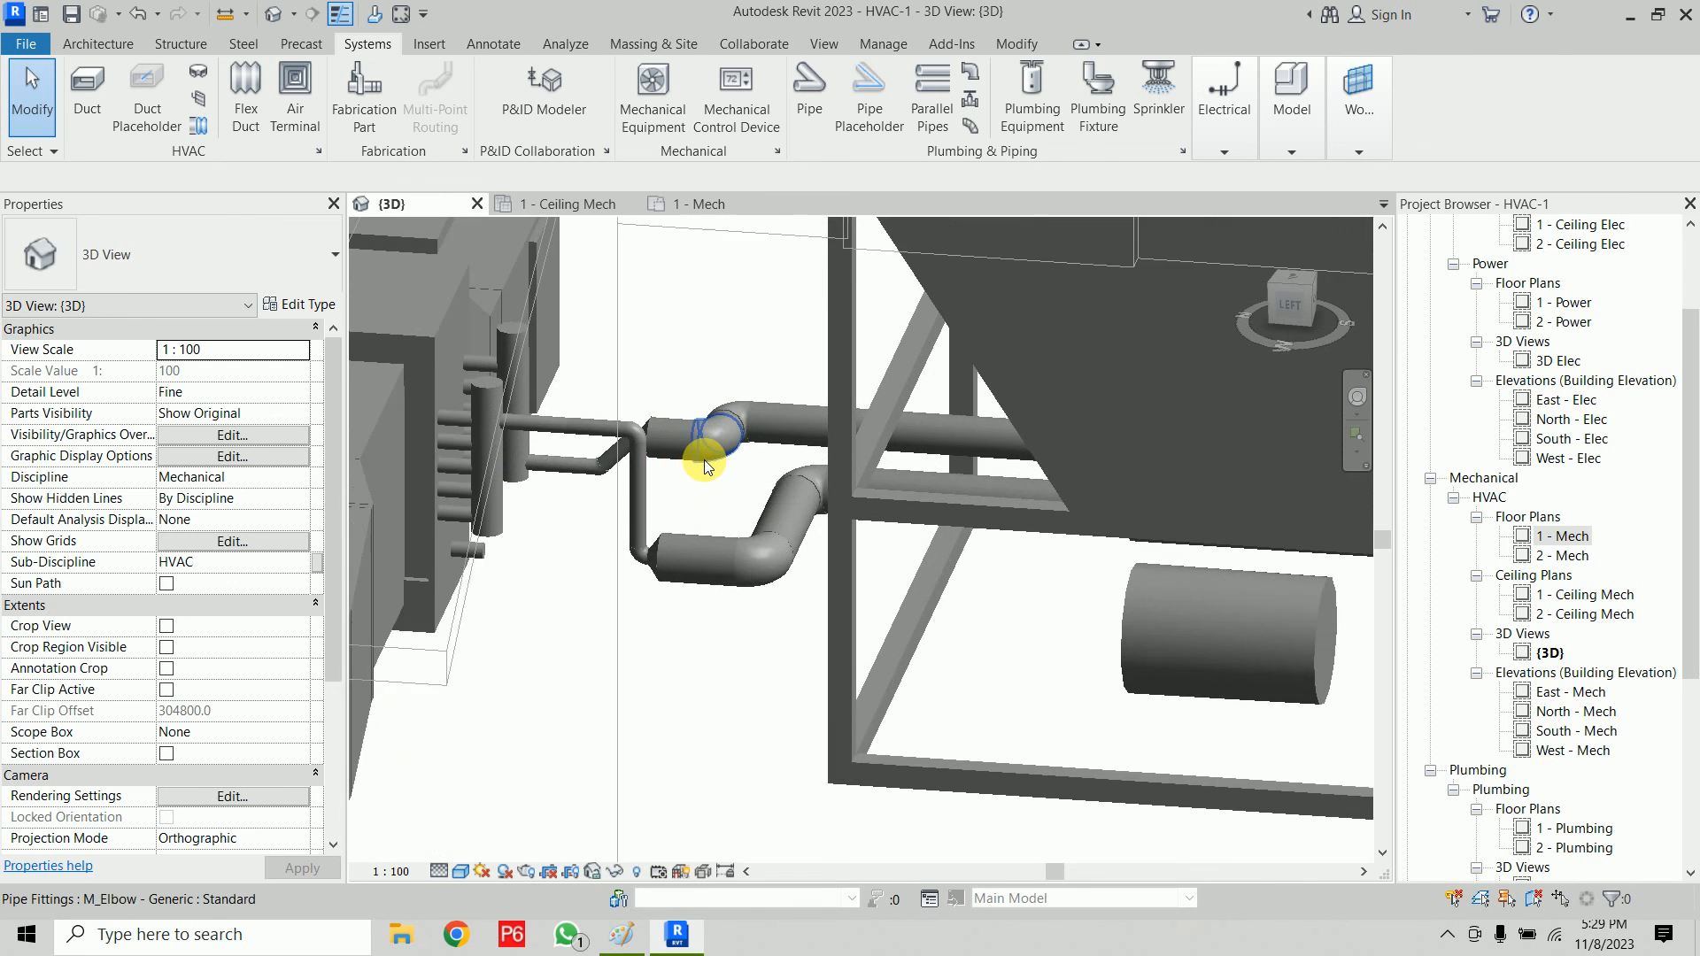
mouse_move(772, 524)
middle_mouse_down("shift")
mouse_move(879, 701)
mouse_move(838, 755)
mouse_move(770, 626)
mouse_move(778, 493)
mouse_move(887, 452)
mouse_move(721, 493)
mouse_move(770, 523)
middle_mouse_up("shift")
scroll(771, 470, "down", 5)
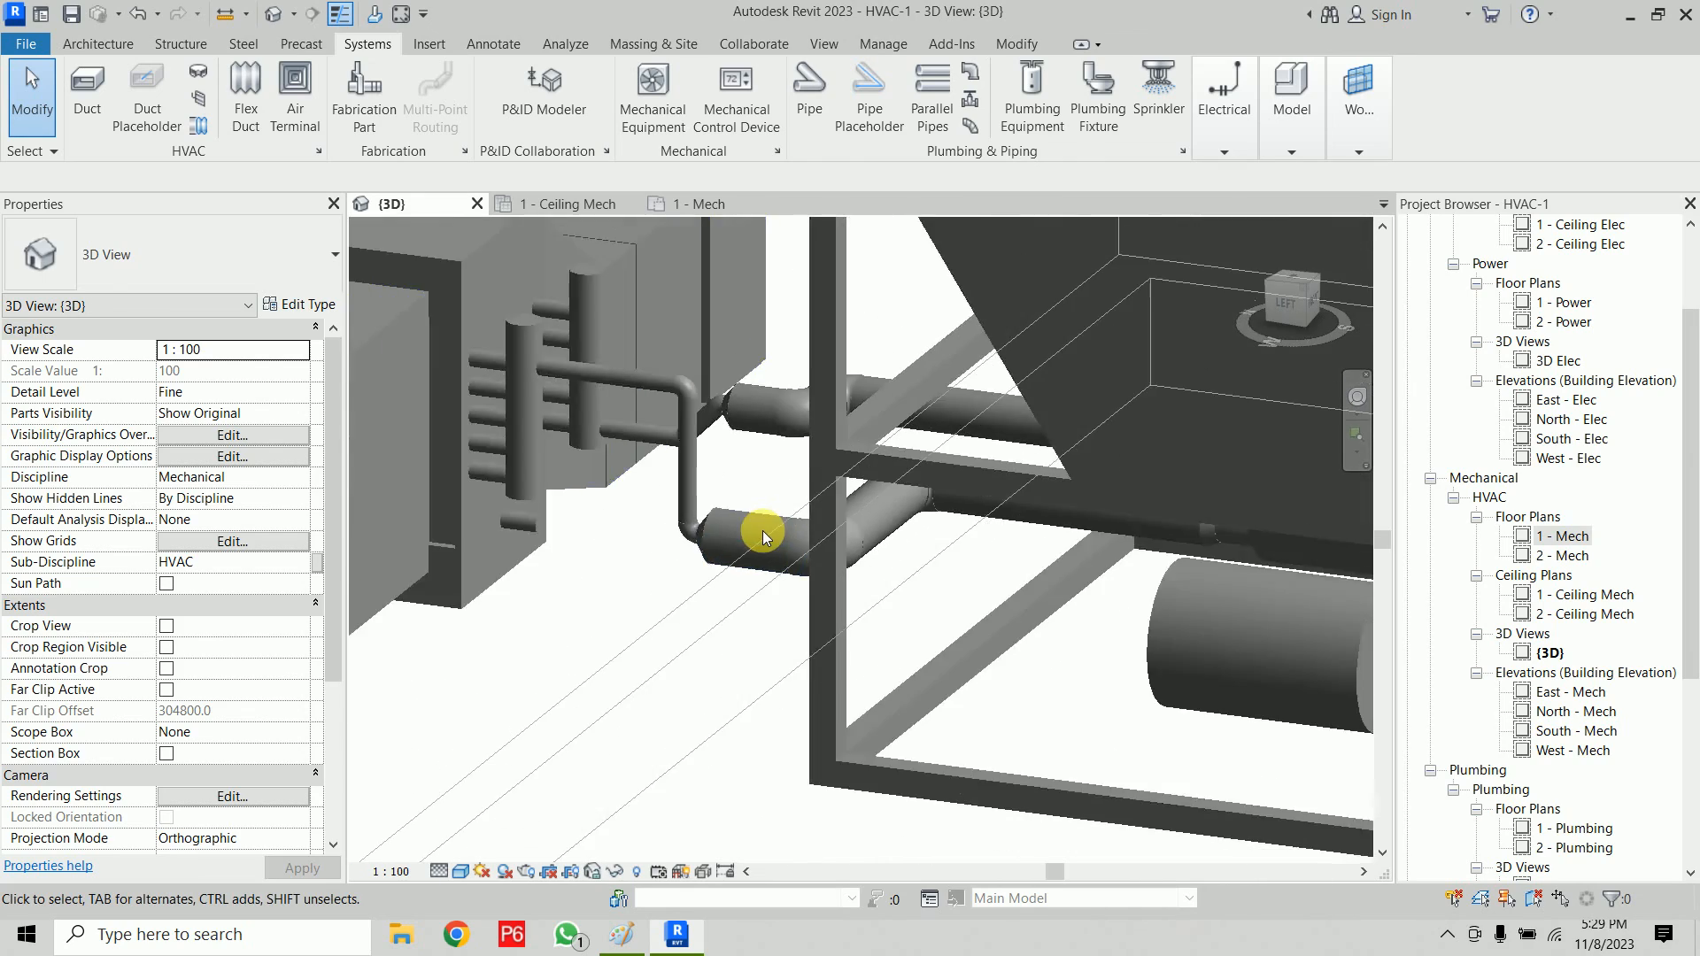
Step: Reset the temporary hide/isolate in the 1 - Mech floor plan to bring back the building around the AHU and chiller
scroll(763, 535, "down", 3)
middle_click_drag(922, 566, 872, 344, "shift")
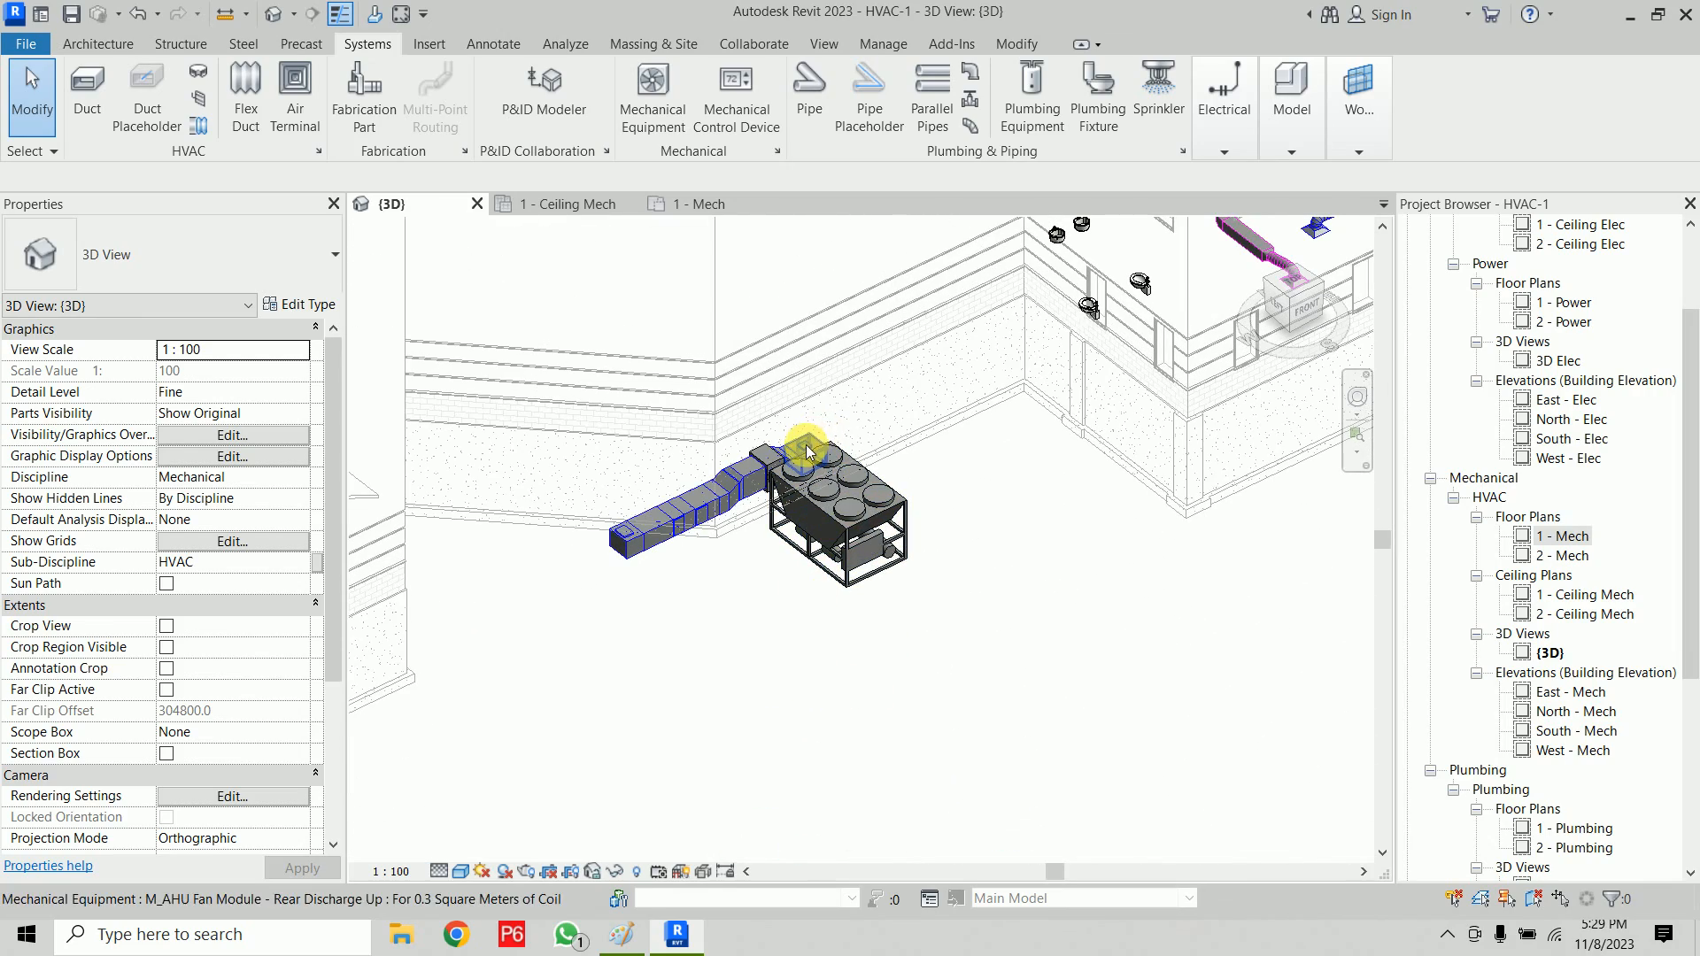
middle_click_drag(1216, 249, 1050, 614)
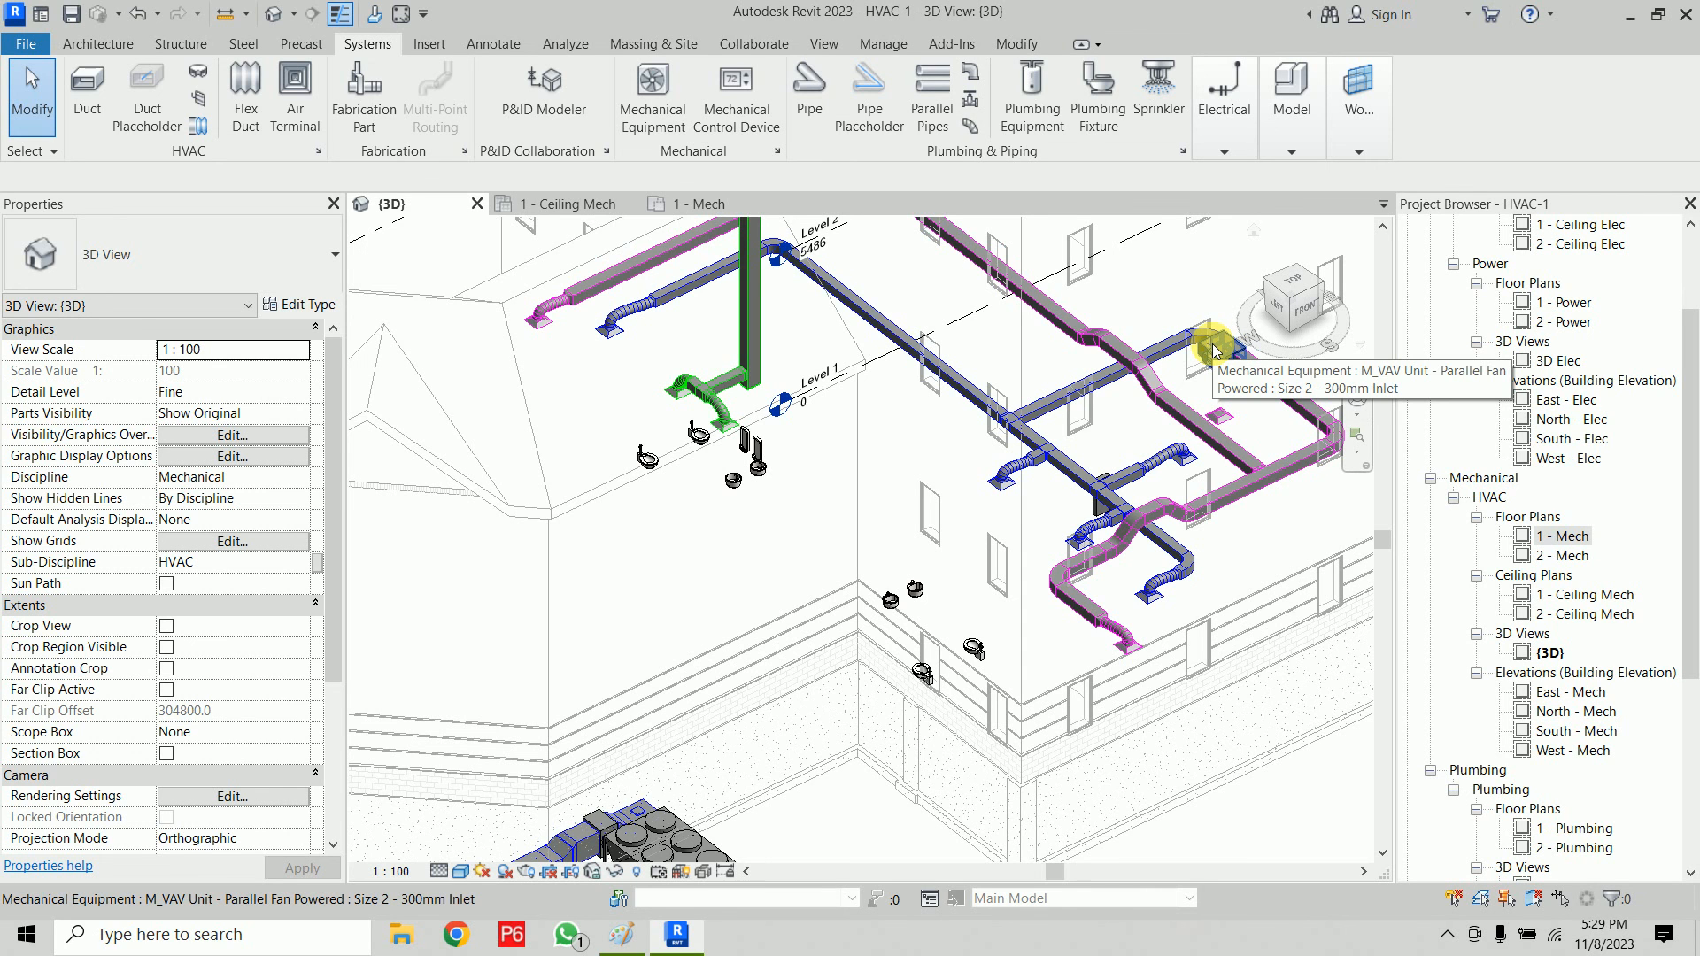
middle_click_drag(1161, 406, 1010, 475)
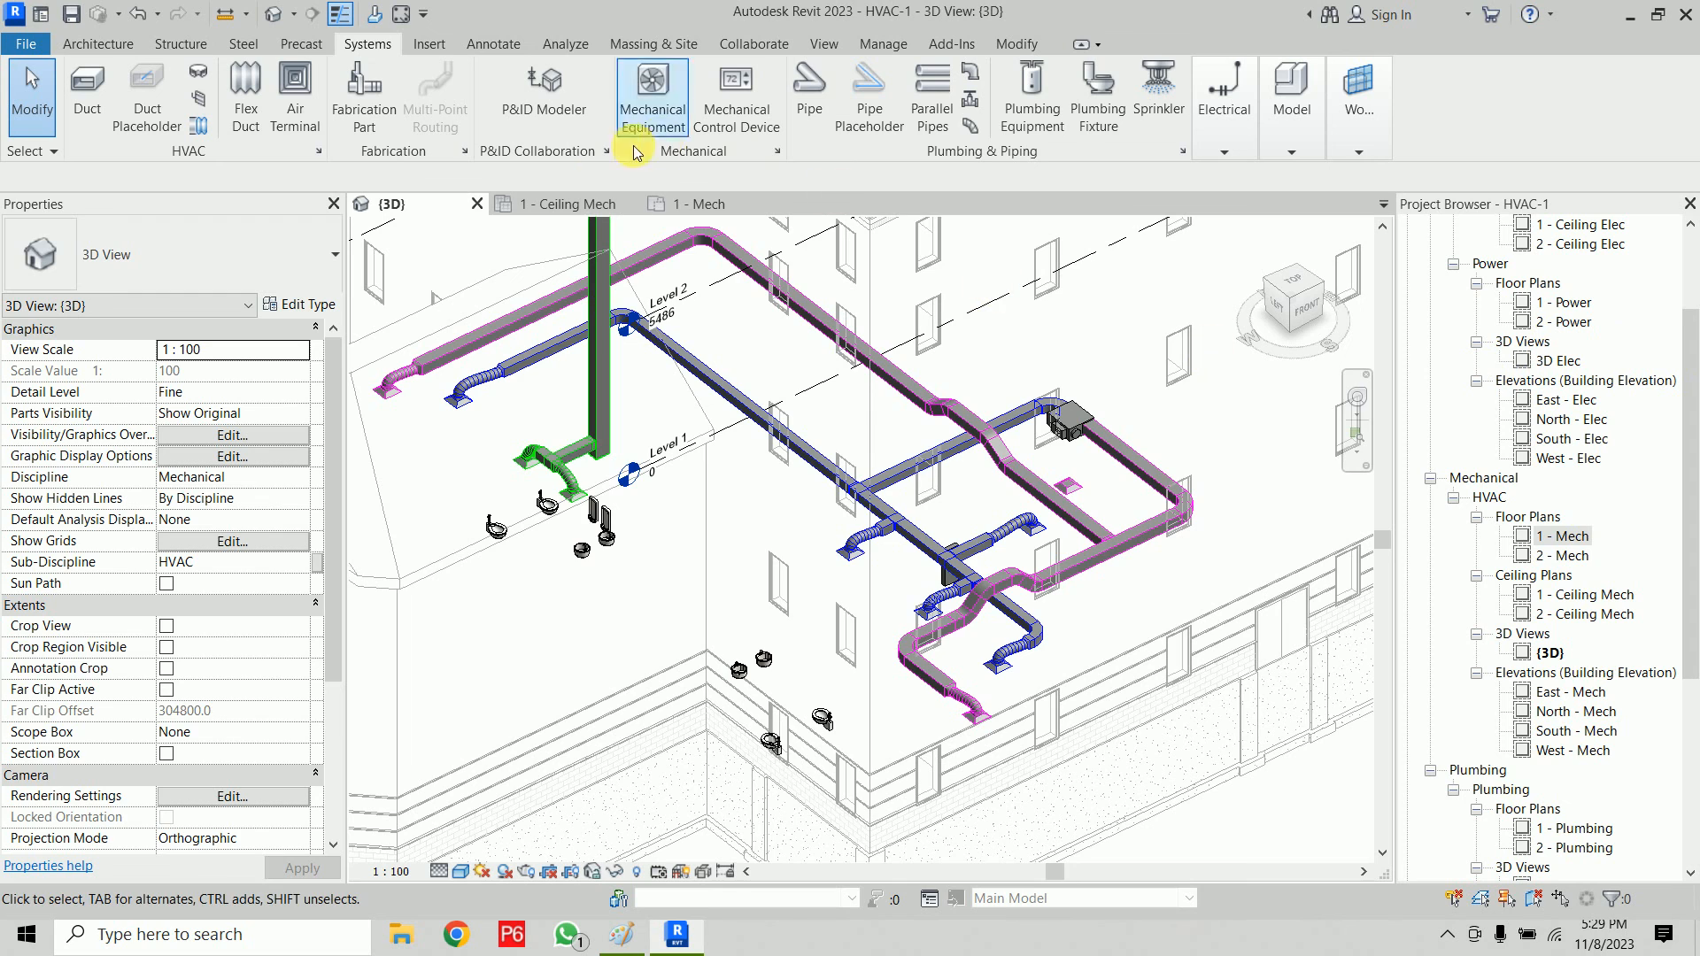
left_click(690, 206)
scroll(964, 621, "down", 4)
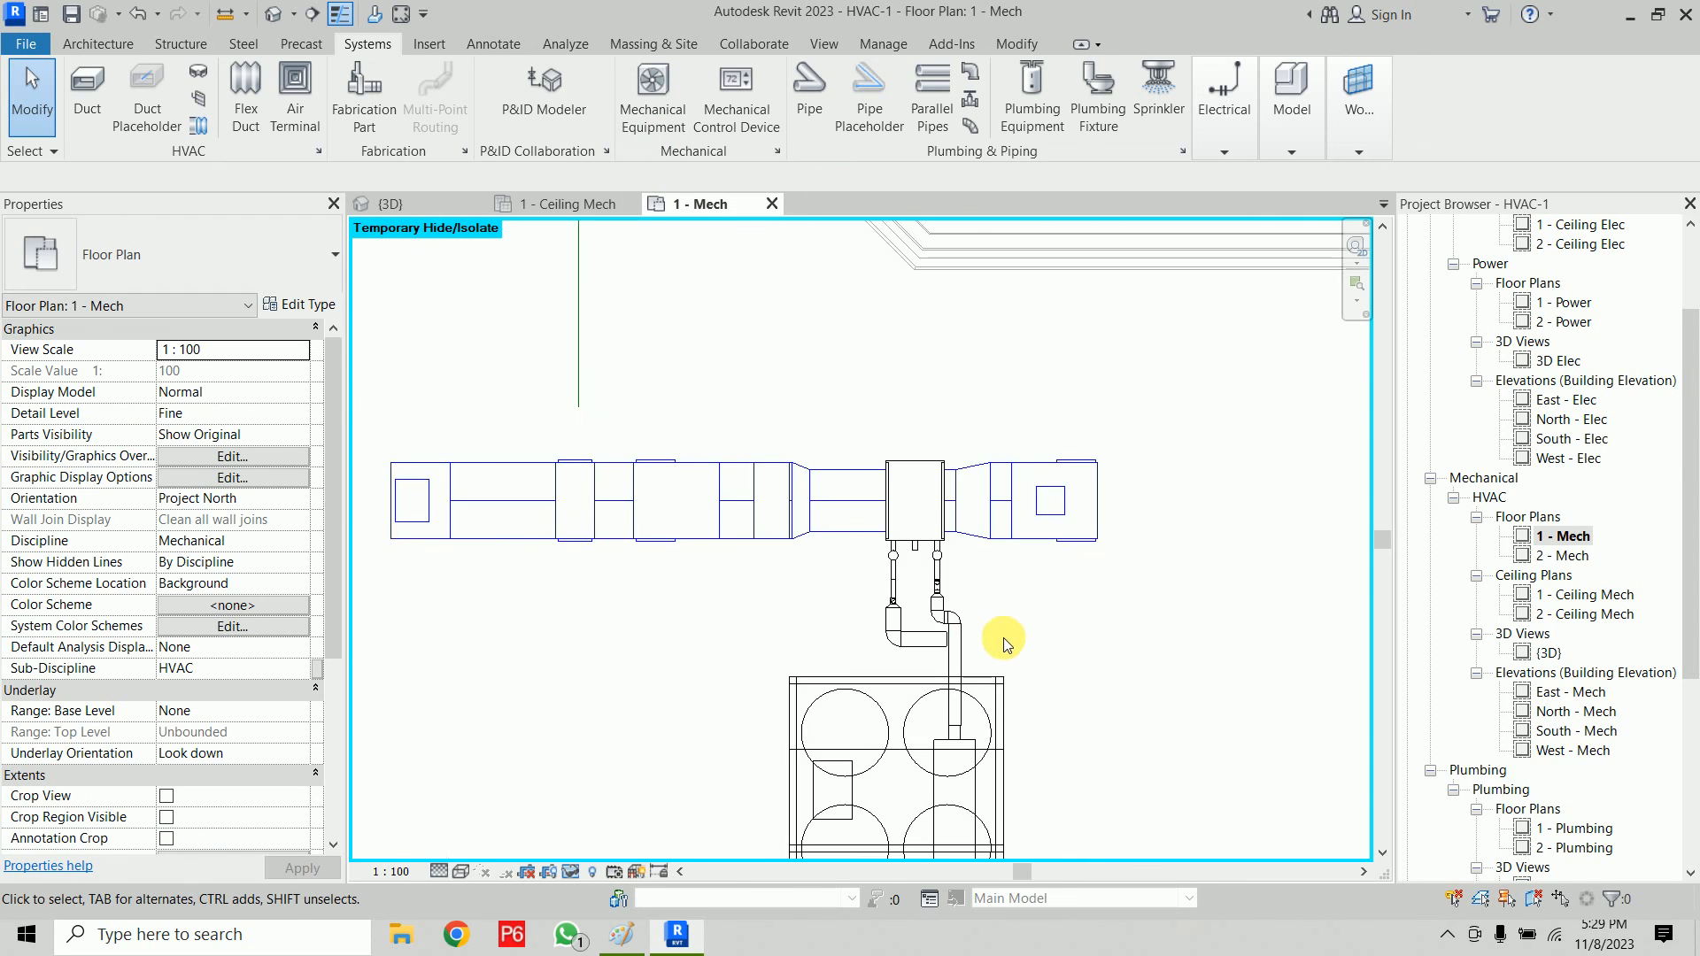
middle_click_drag(1002, 637, 997, 508)
scroll(996, 508, "down", 2)
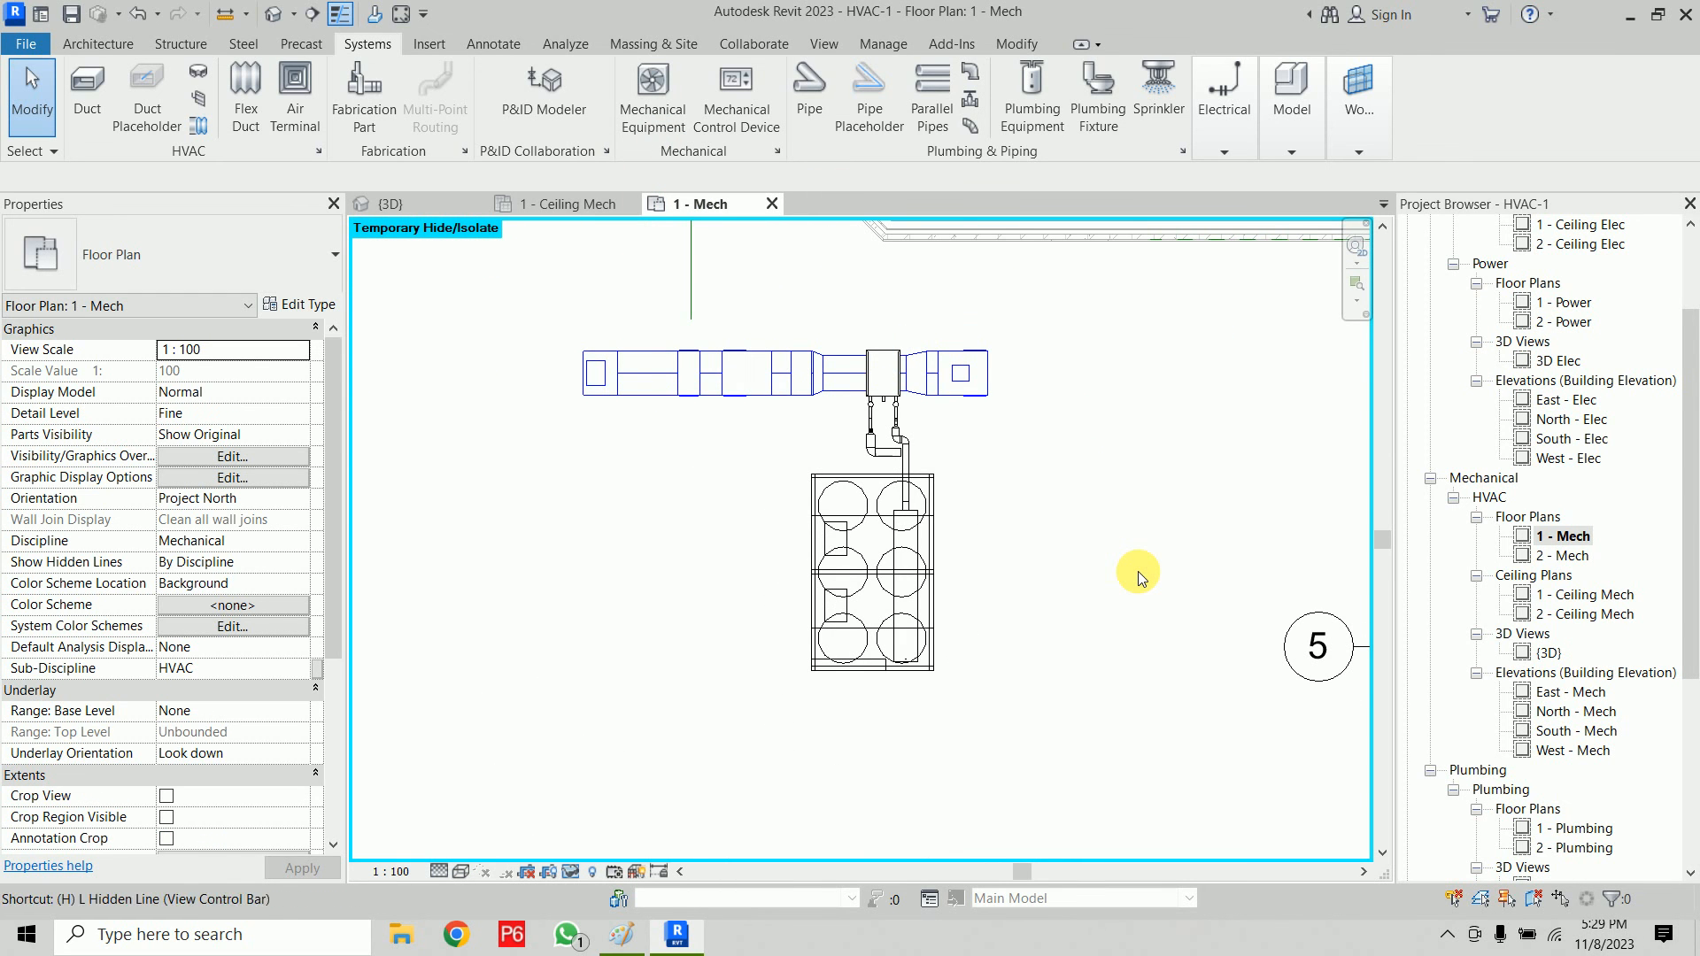
key("h")
key("r")
scroll(1138, 571, "down", 2)
middle_click_drag(1138, 571, 927, 683)
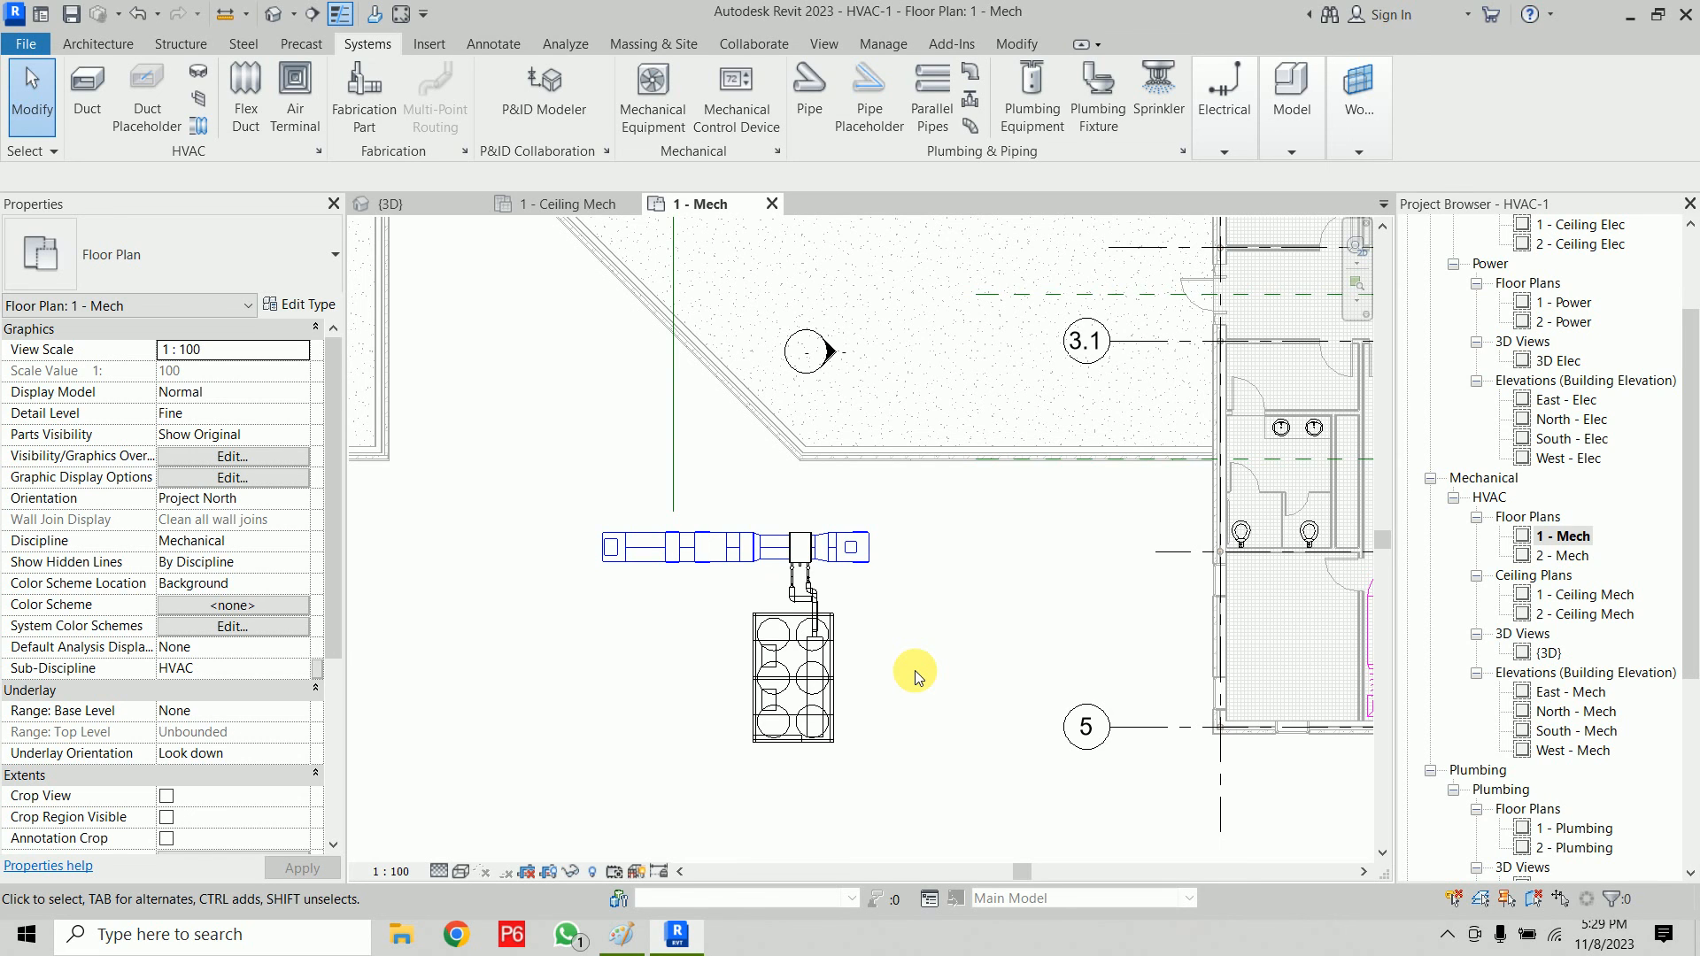
Step: Draw a horizontal building section across the pipes between AHU and chiller, looking towards the AHU and extending towards the building
scroll(793, 587, "up", 5)
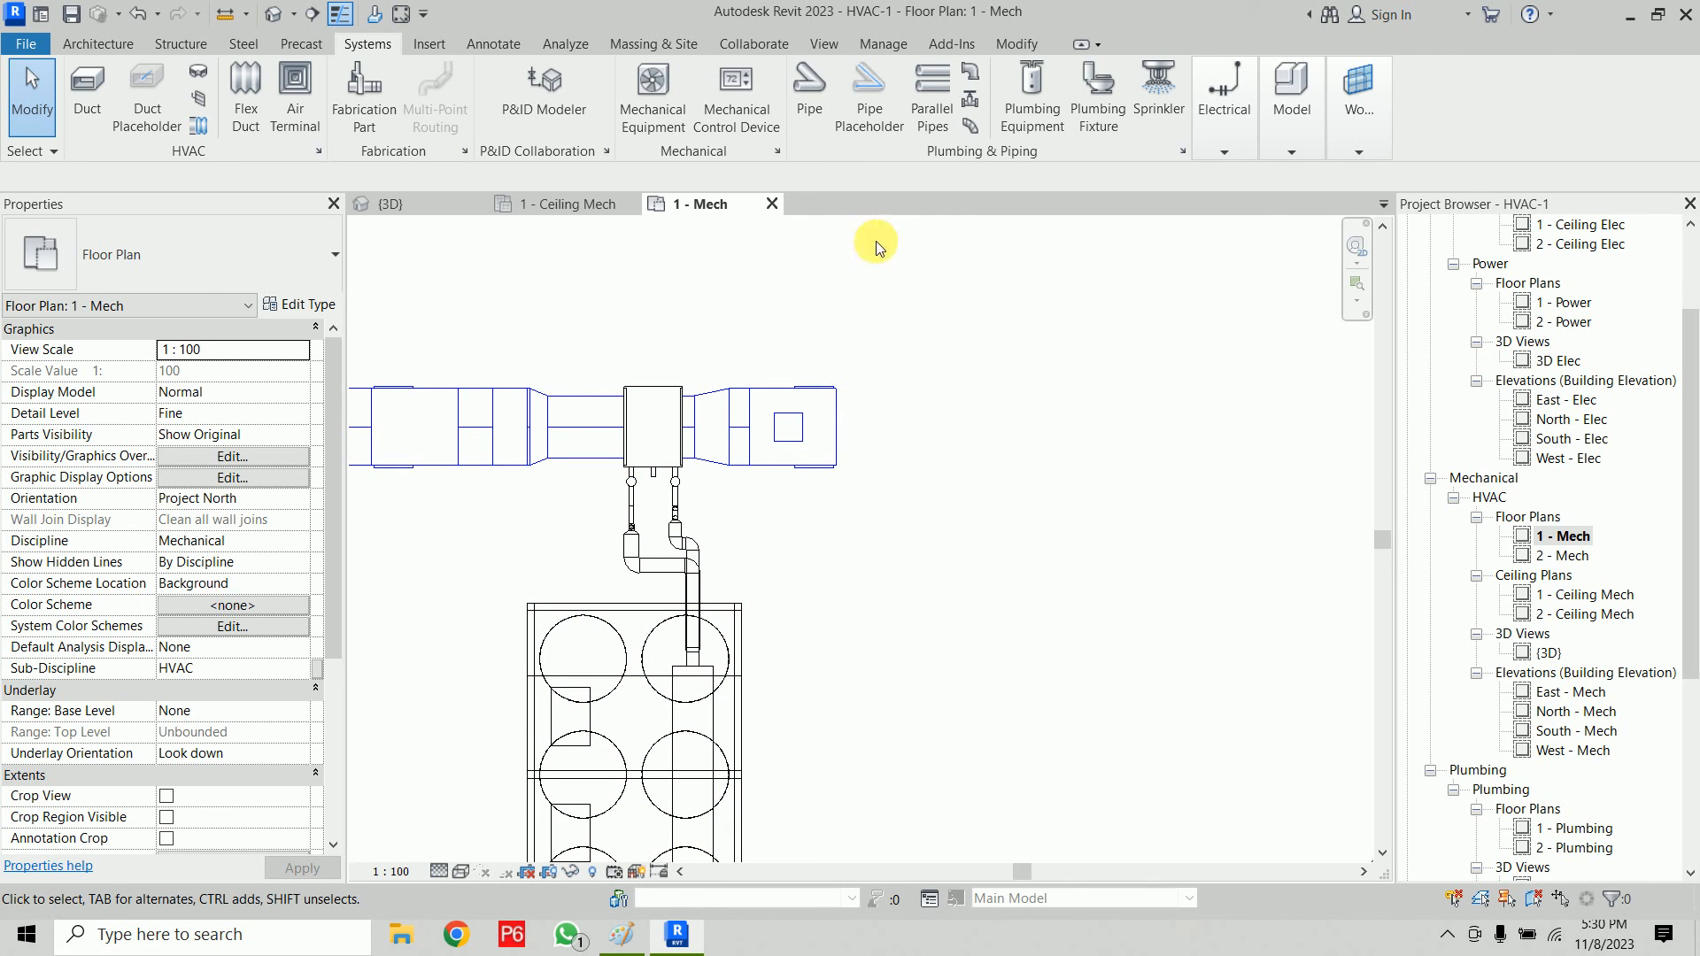
left_click(314, 14)
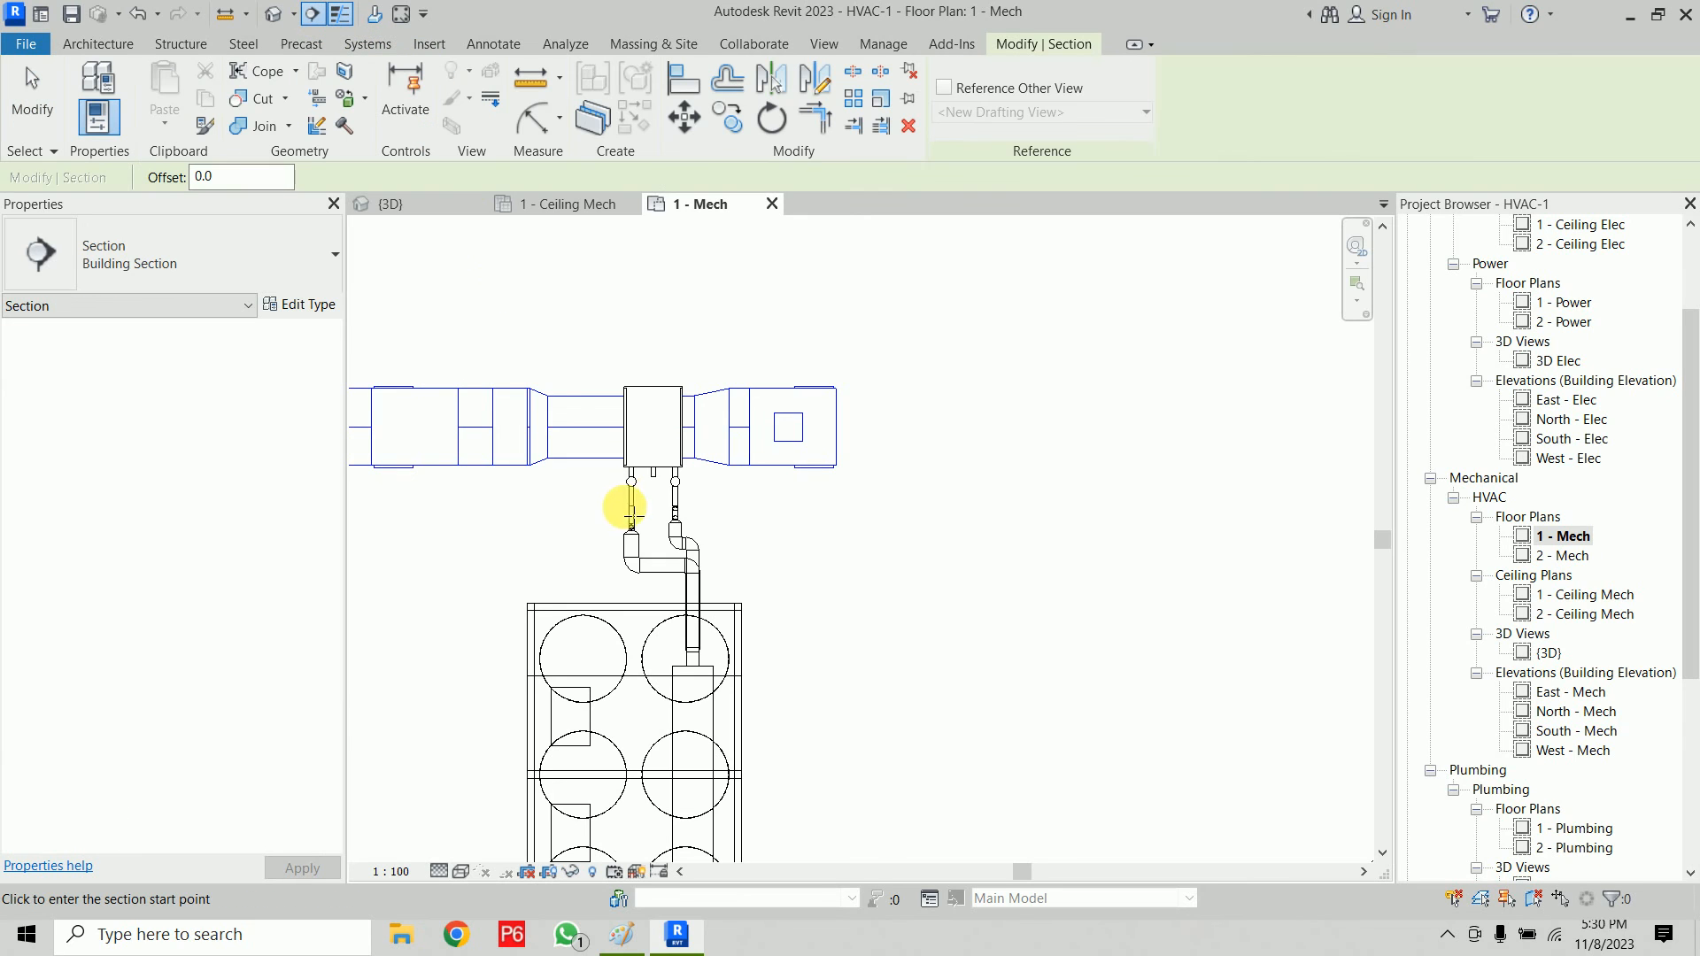
left_click(529, 542)
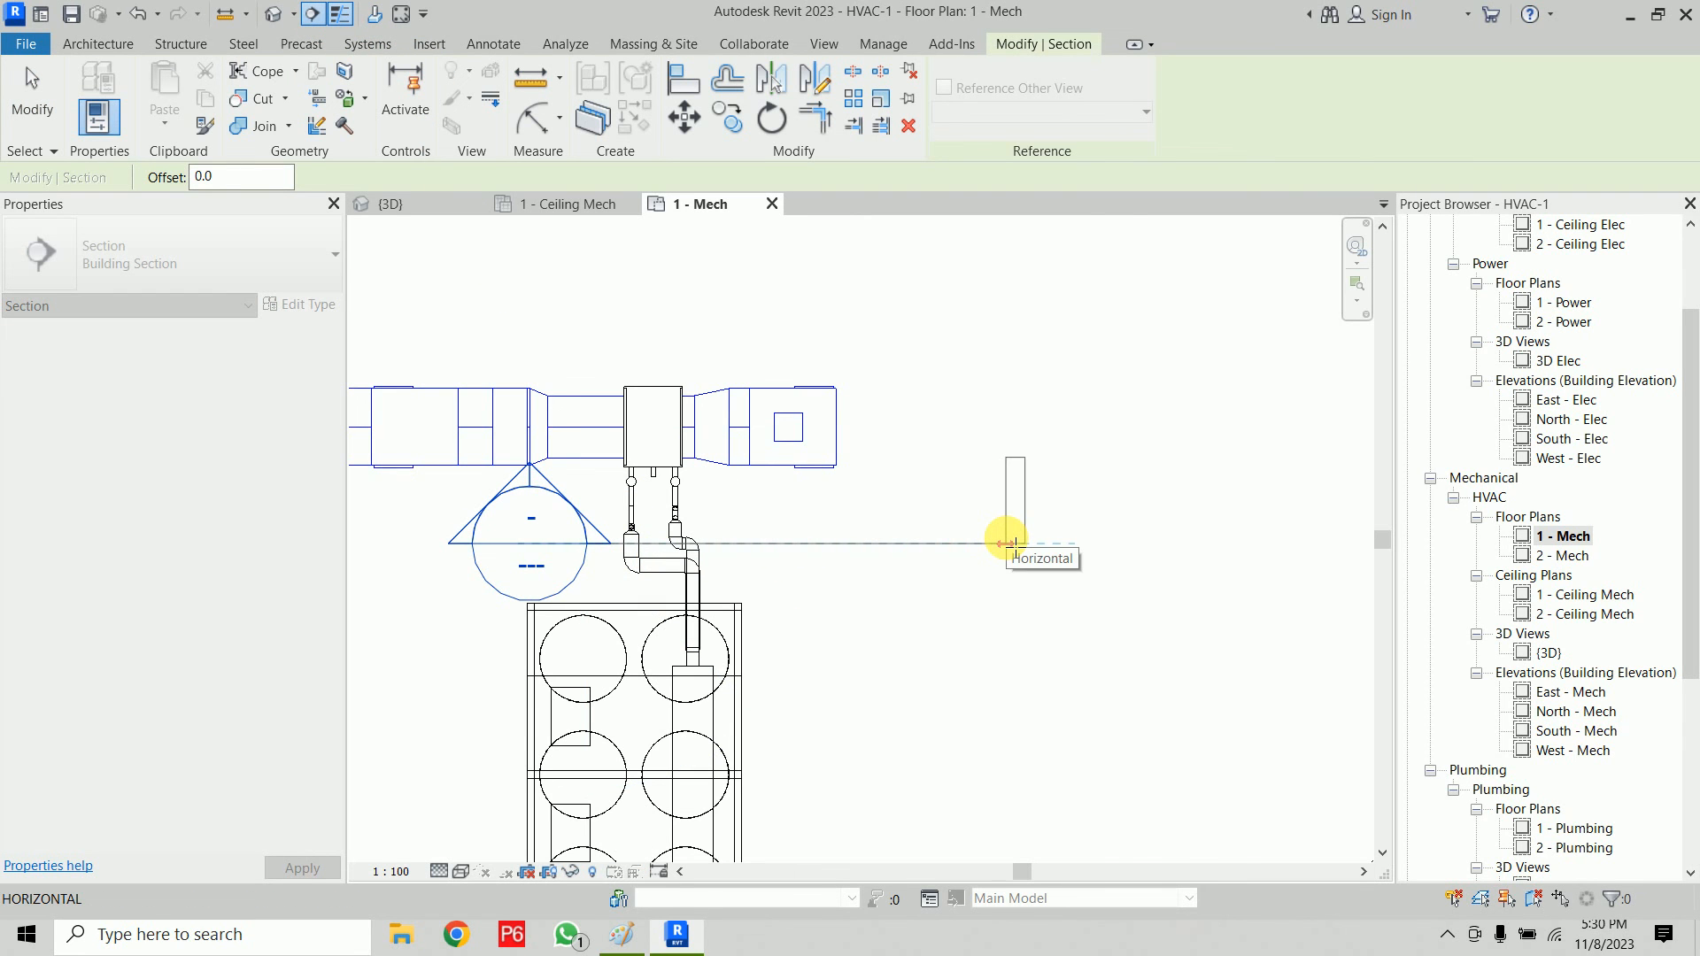
scroll(1009, 541, "down", 4)
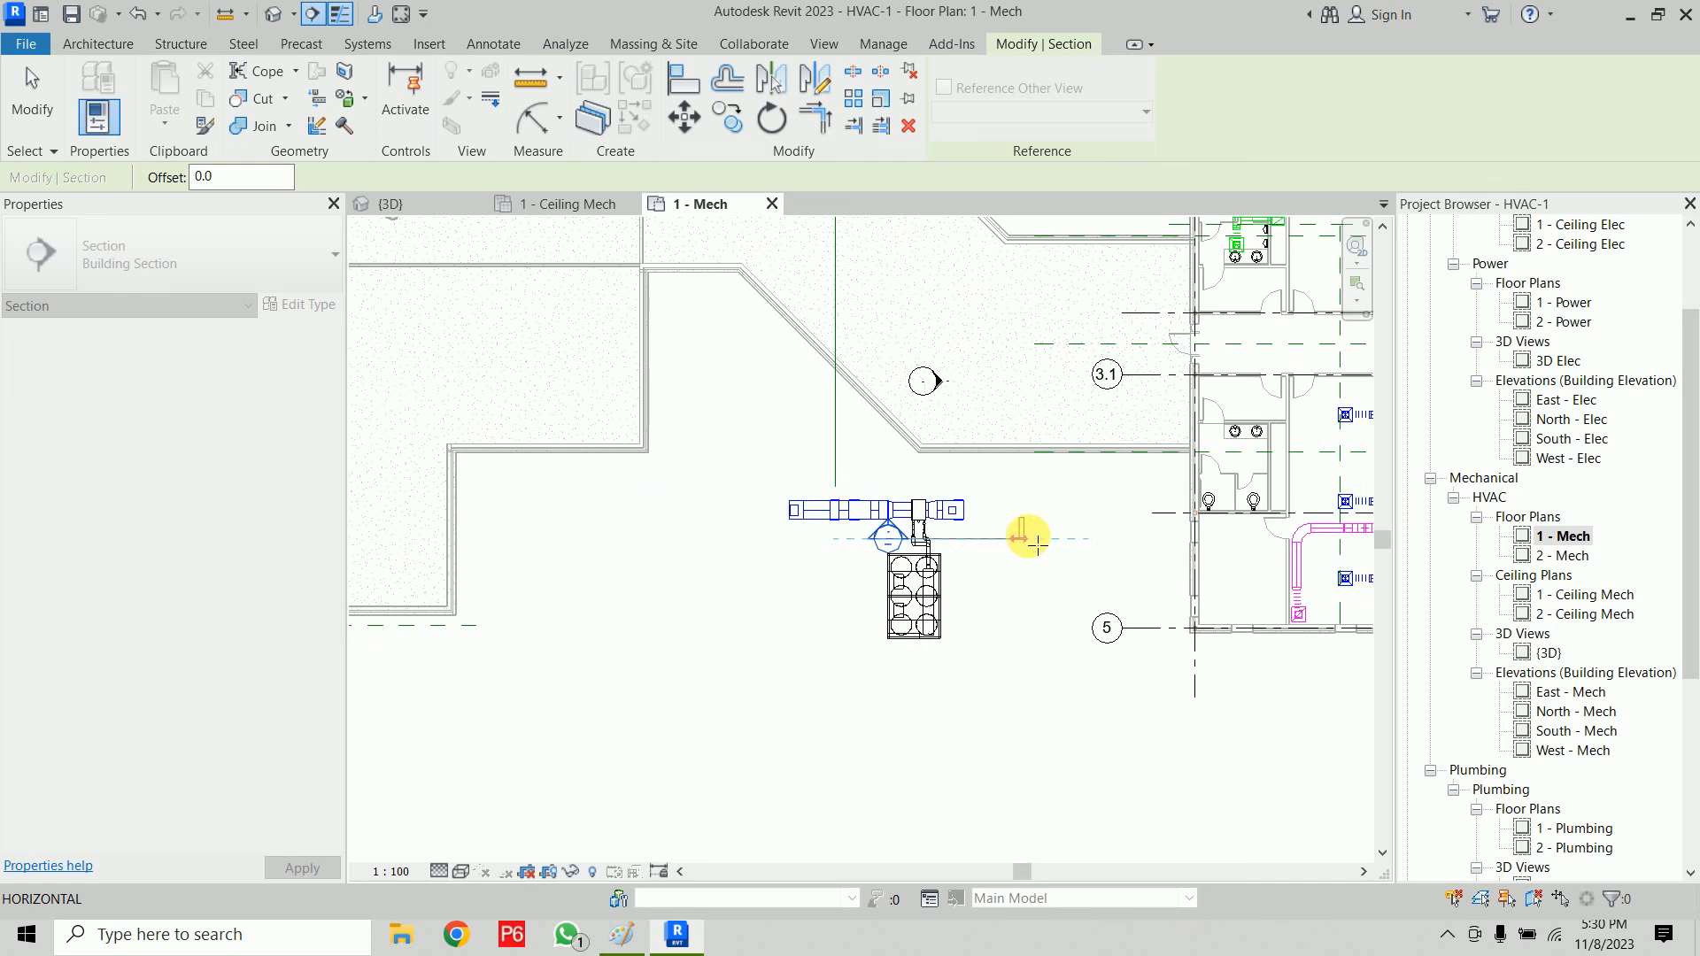
left_click(1141, 540)
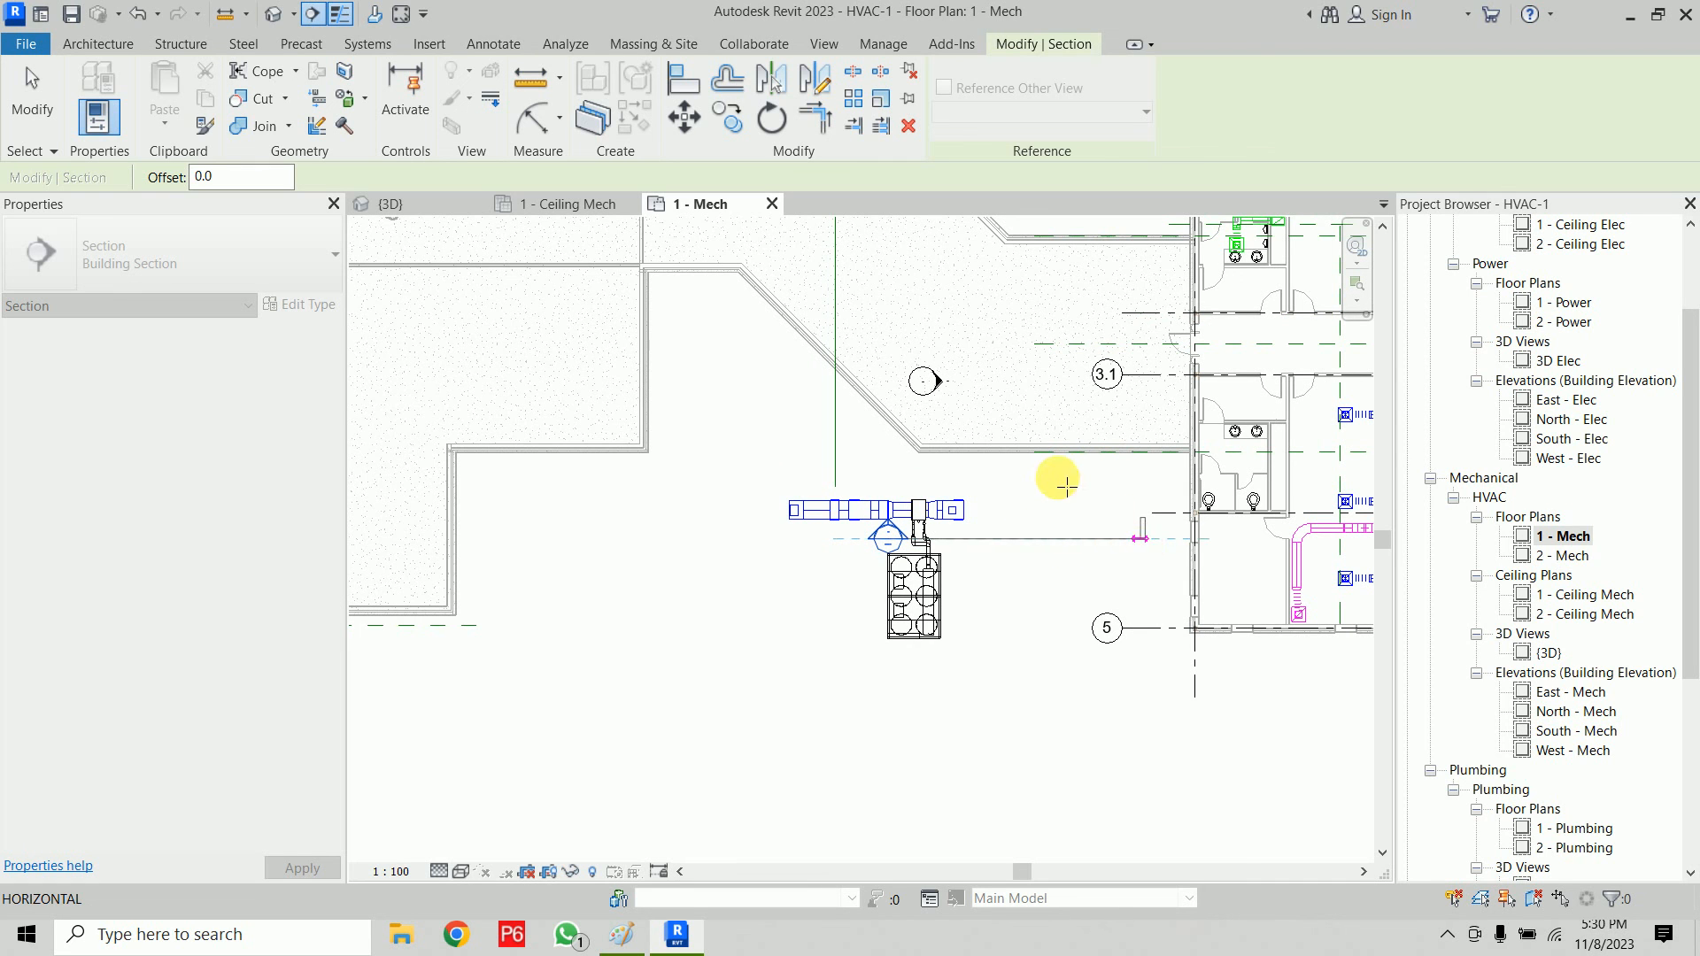
left_click(1017, 463)
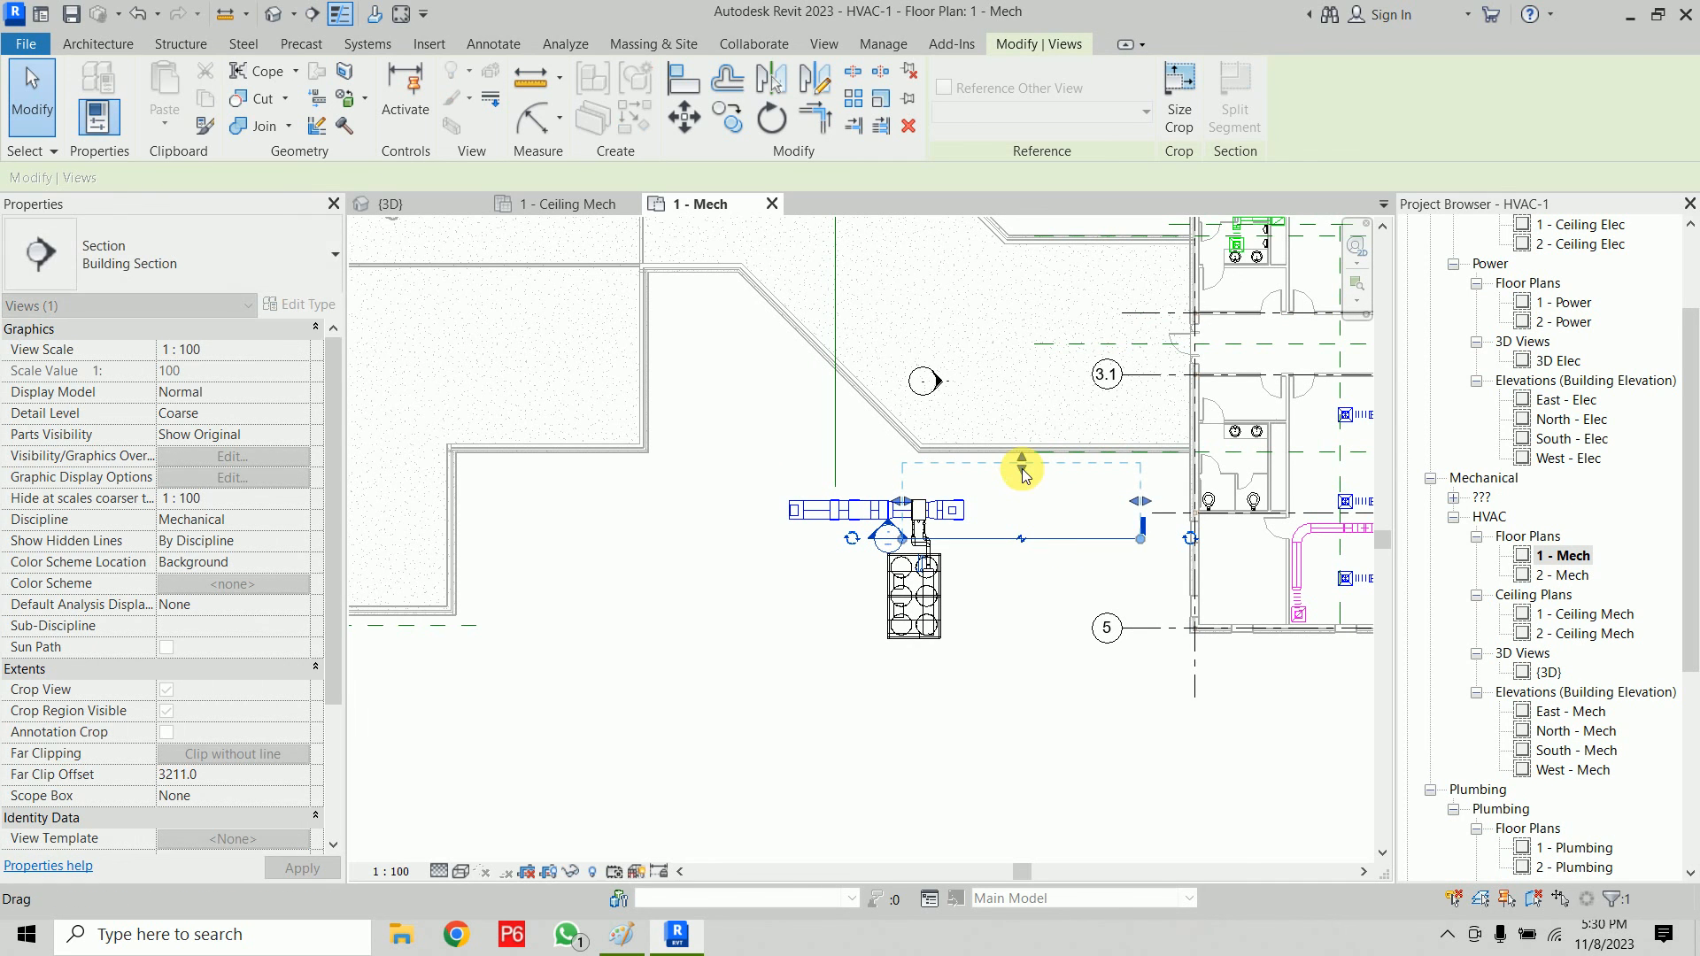
Step: Open the view of the new section between the AHU and the chiller
scroll(992, 513, "up", 2)
left_click(1001, 565)
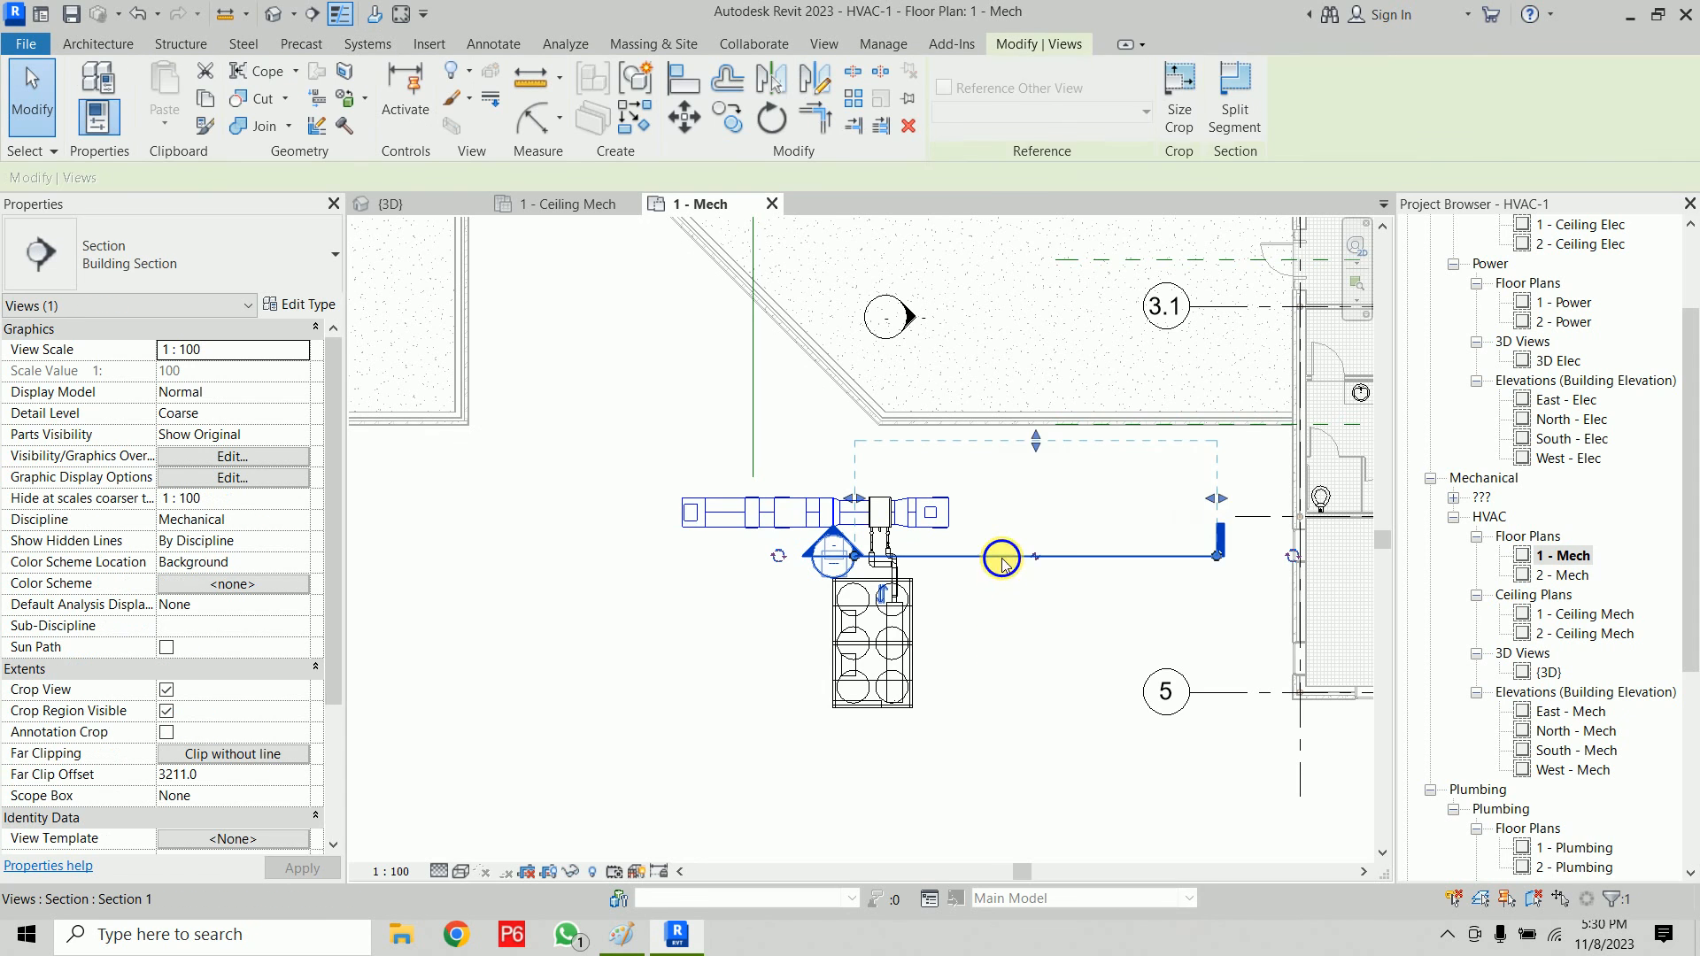
right_click(1002, 563)
left_click(1087, 143)
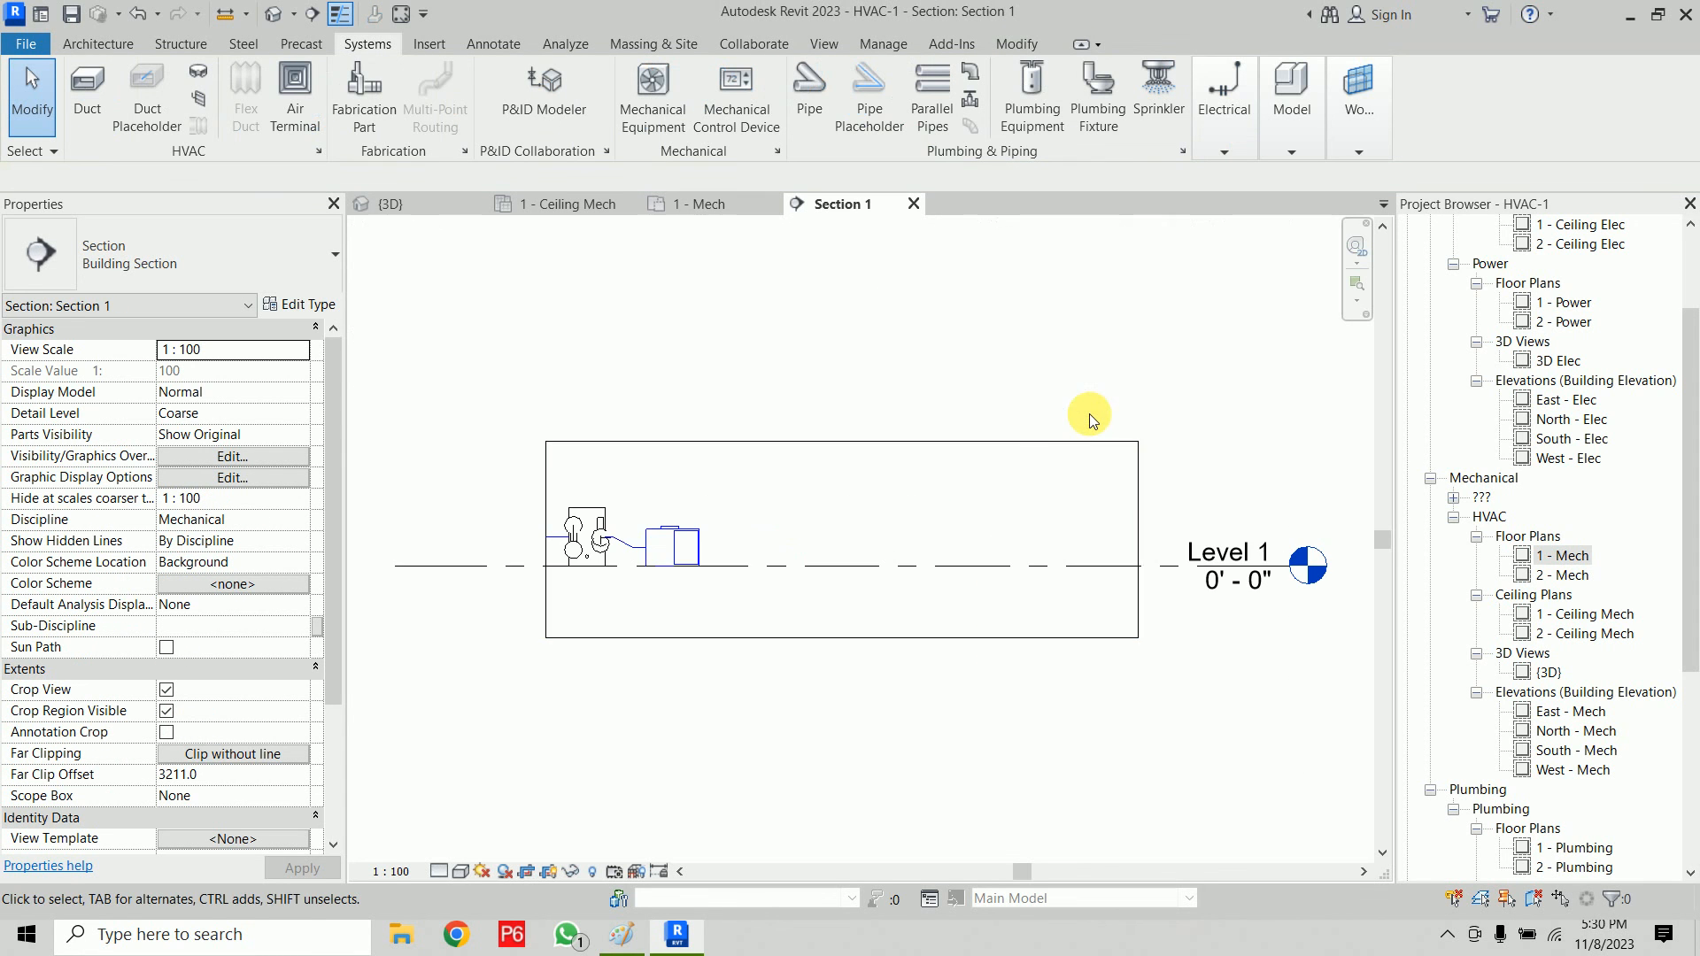
Step: Enlarge the section's crop region upward past Level 3 to the roof levels and sideways past grid F to include the building
scroll(742, 508, "down", 2)
middle_click_drag(826, 455, 854, 672)
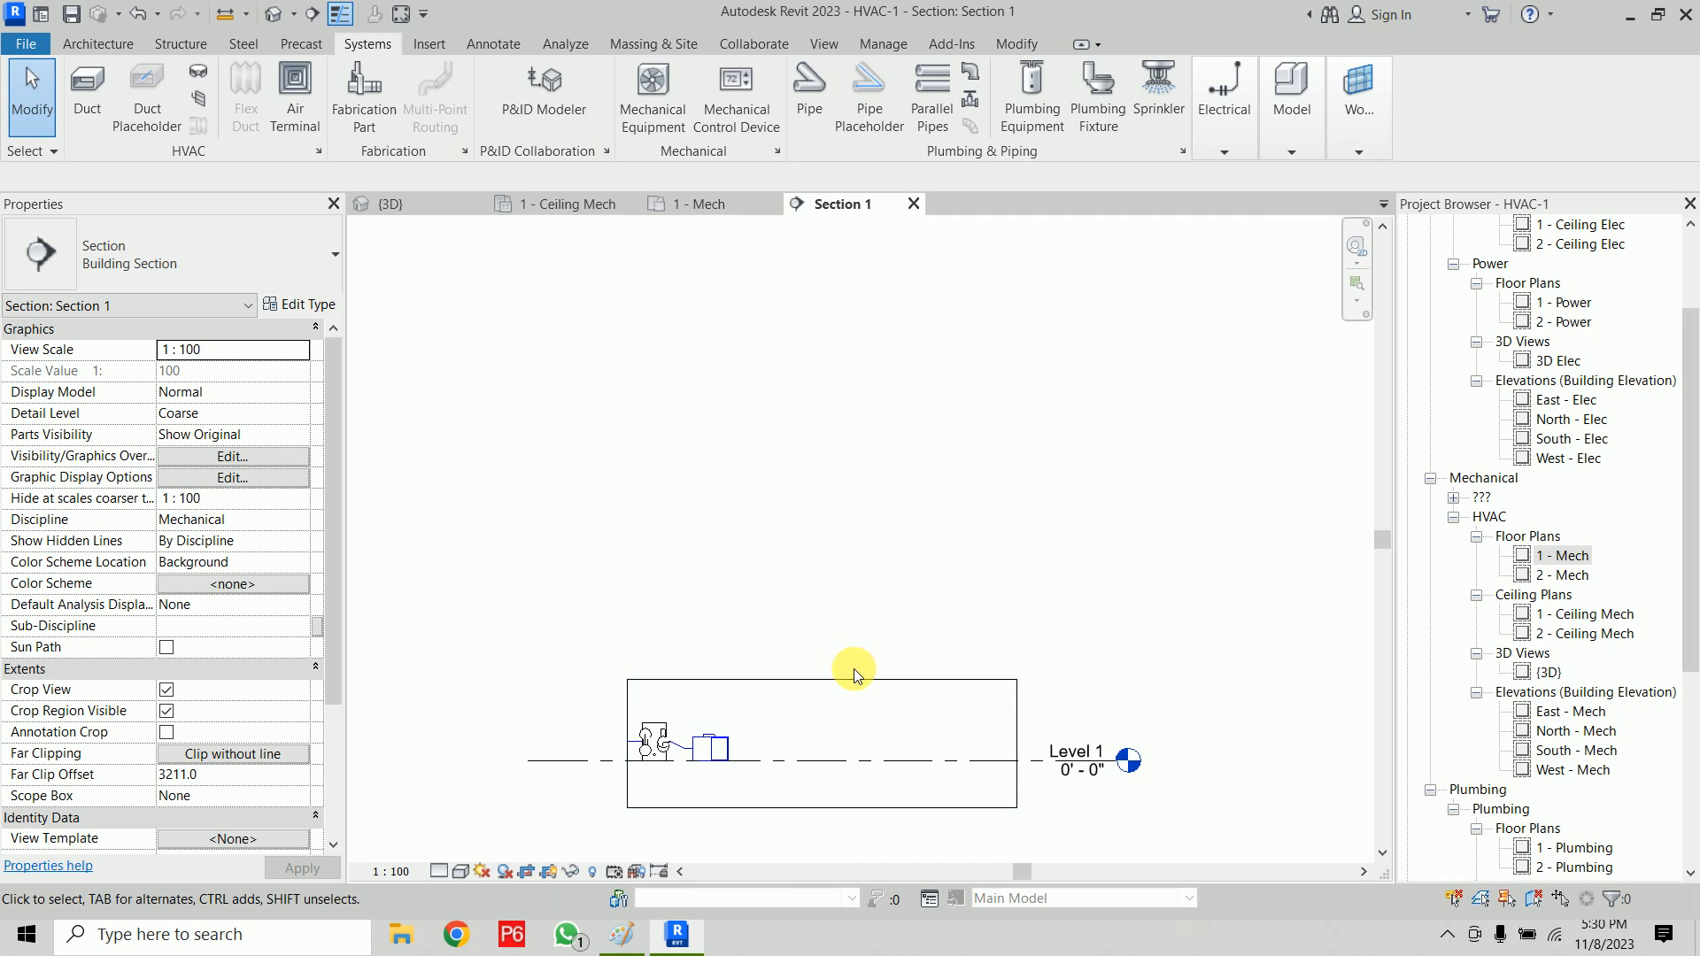
left_click(846, 682)
left_click_drag(824, 678, 858, 263)
scroll(915, 448, "down", 2)
middle_click_drag(899, 448, 750, 594)
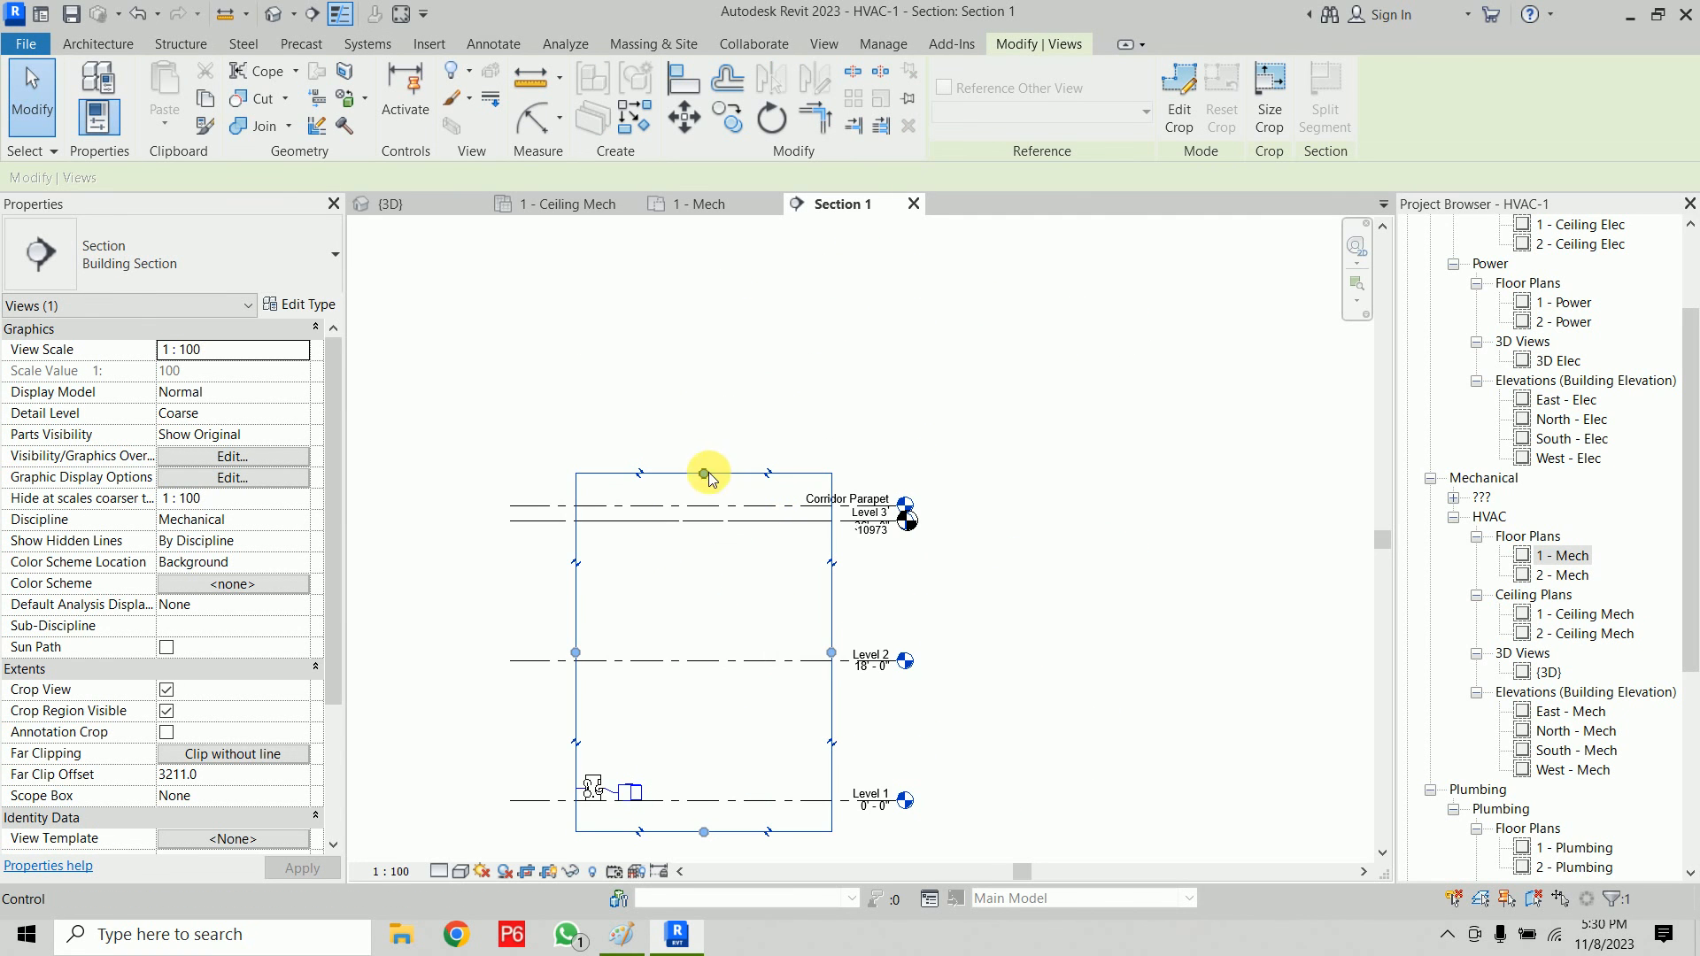
left_click_drag(706, 473, 727, 362)
scroll(1001, 637, "down", 2)
middle_click_drag(1000, 637, 795, 516)
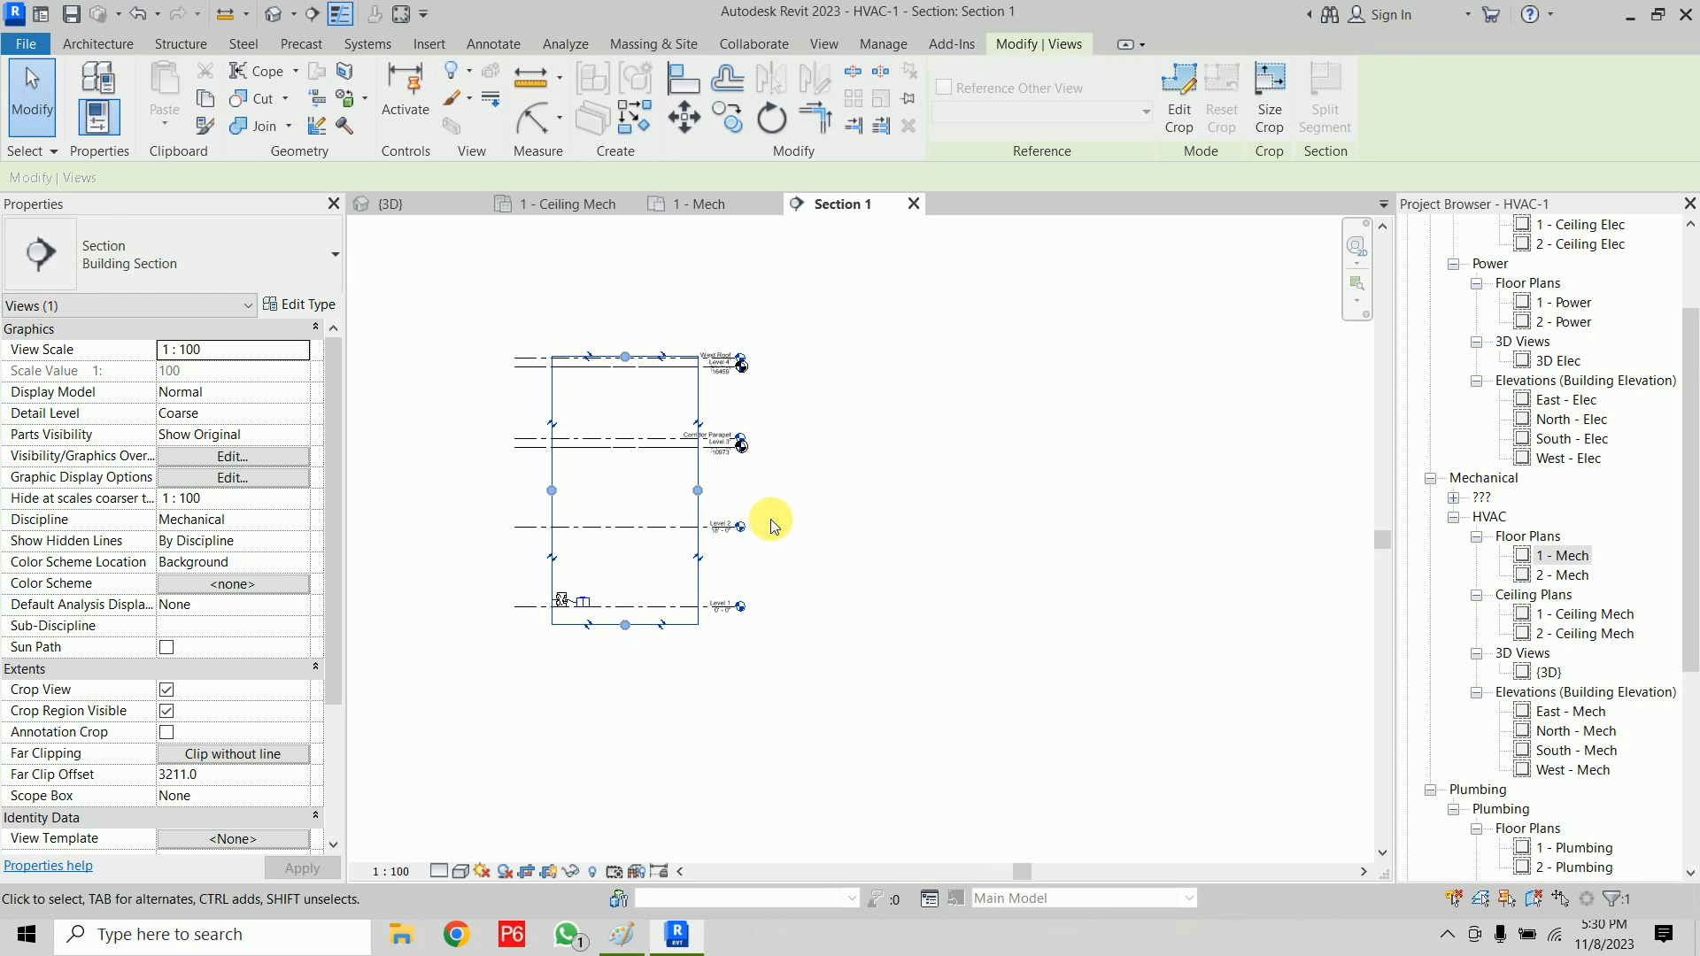
left_click_drag(705, 490, 1258, 491)
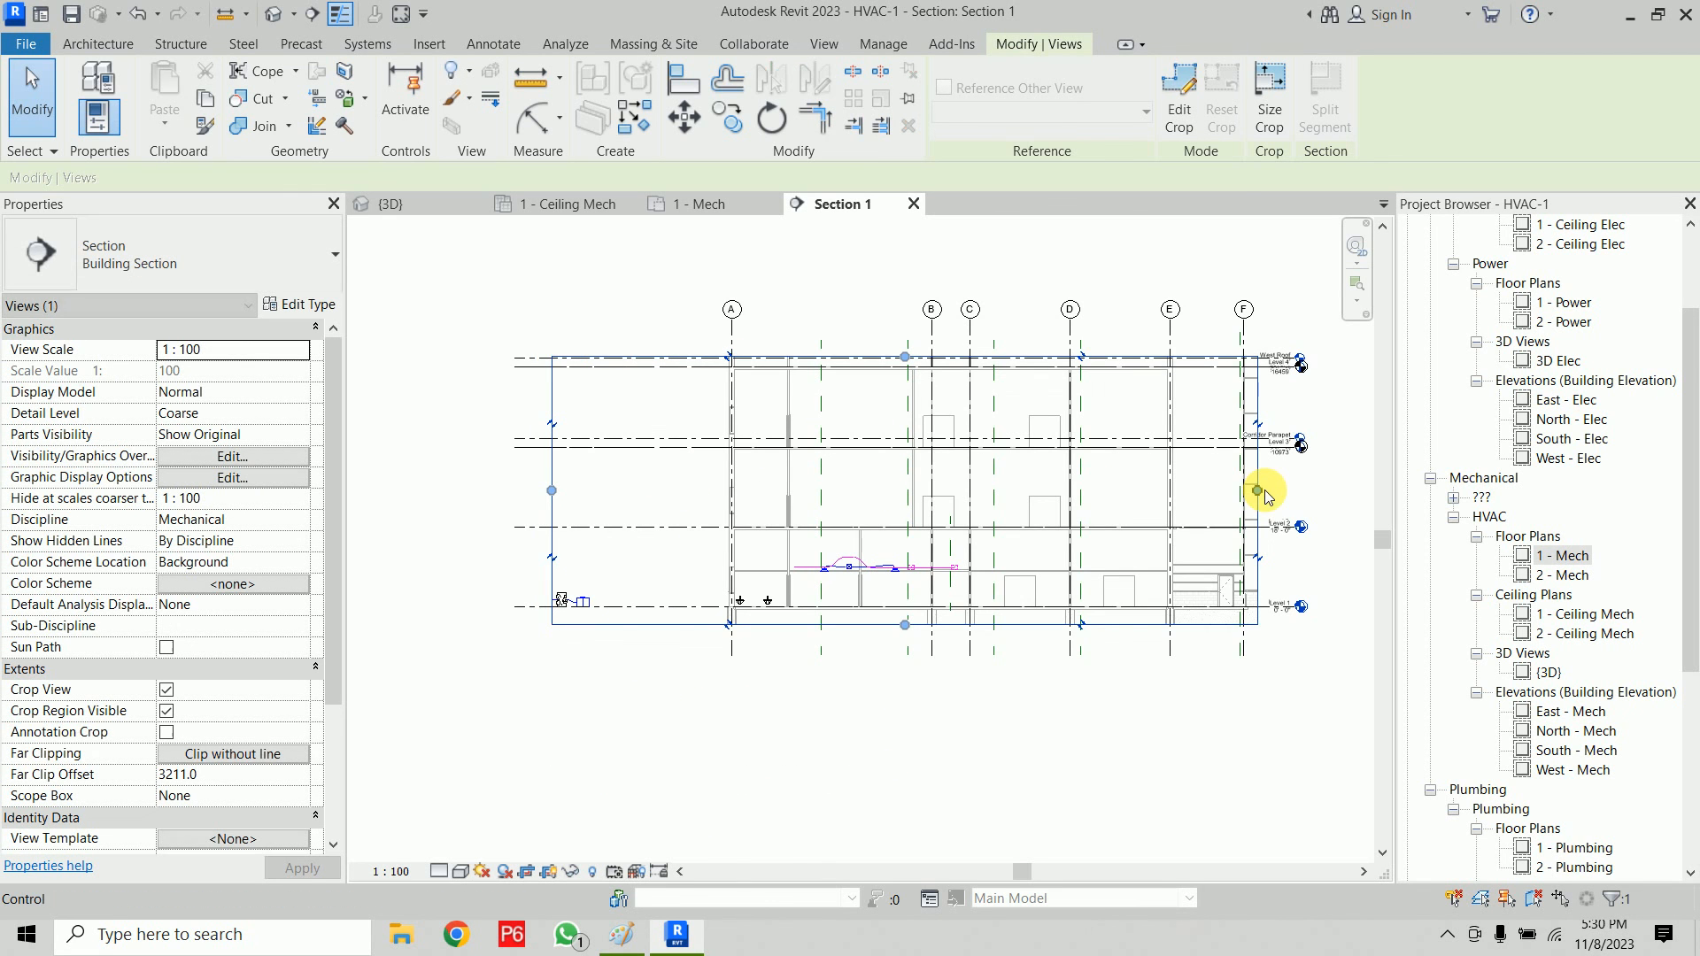
left_click(807, 751)
Step: Set the section view's detail level to Fine
scroll(664, 652, "up", 3)
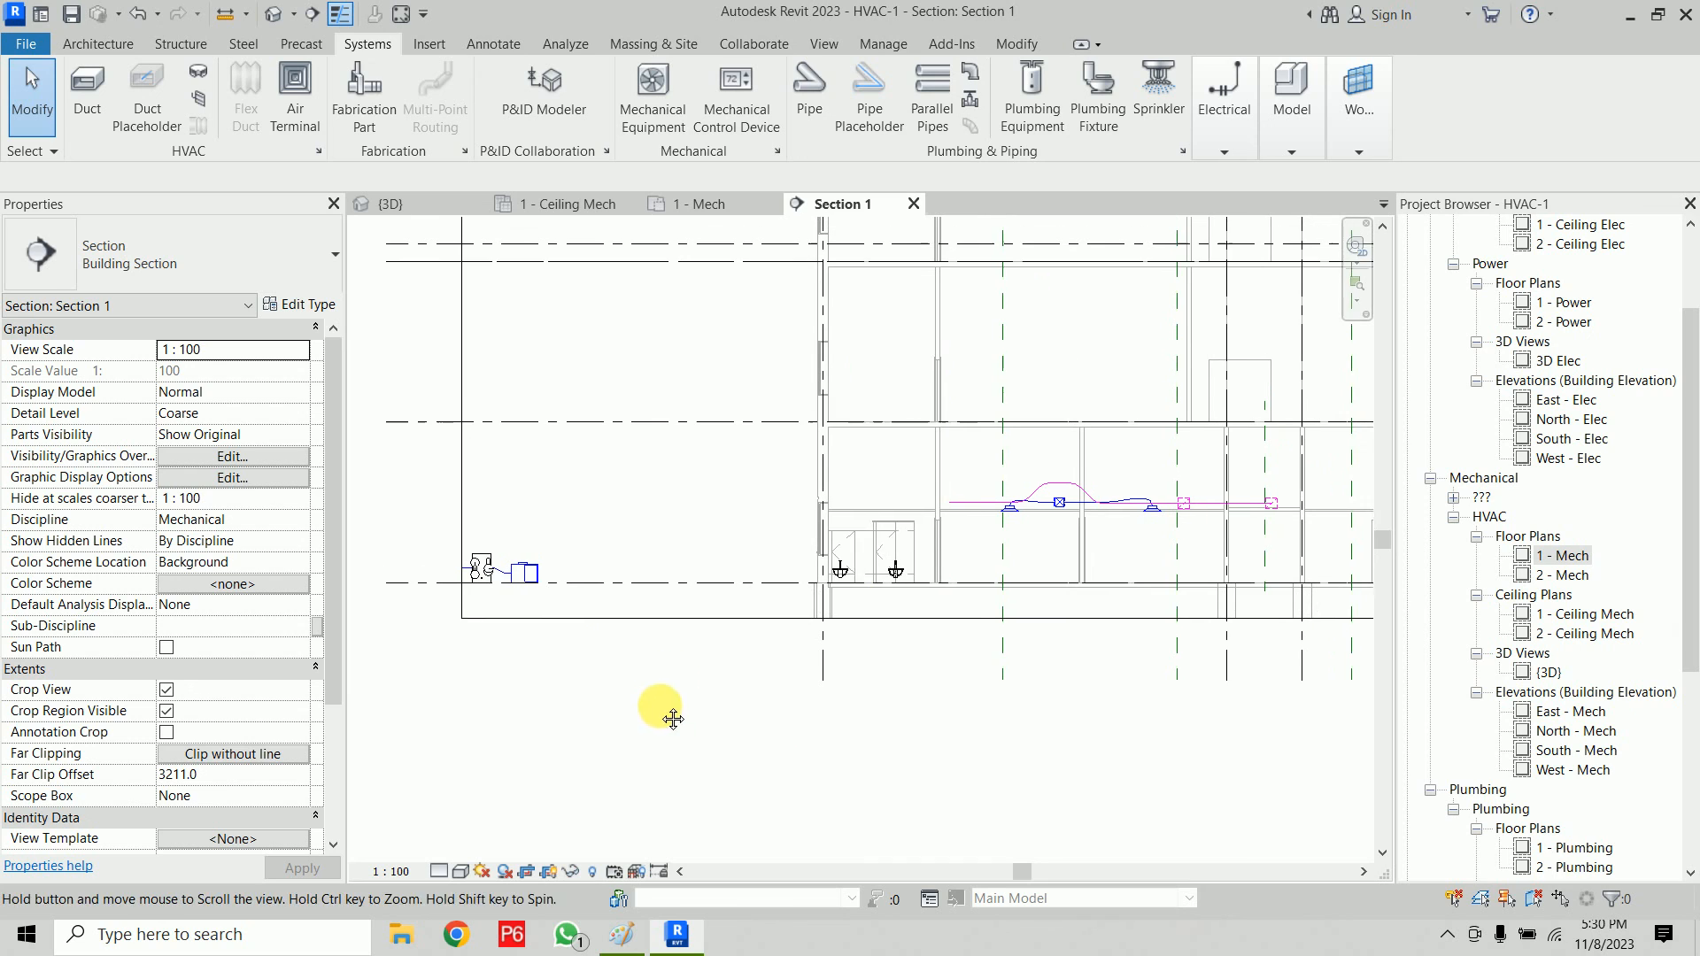
left_click(440, 870)
left_click(467, 848)
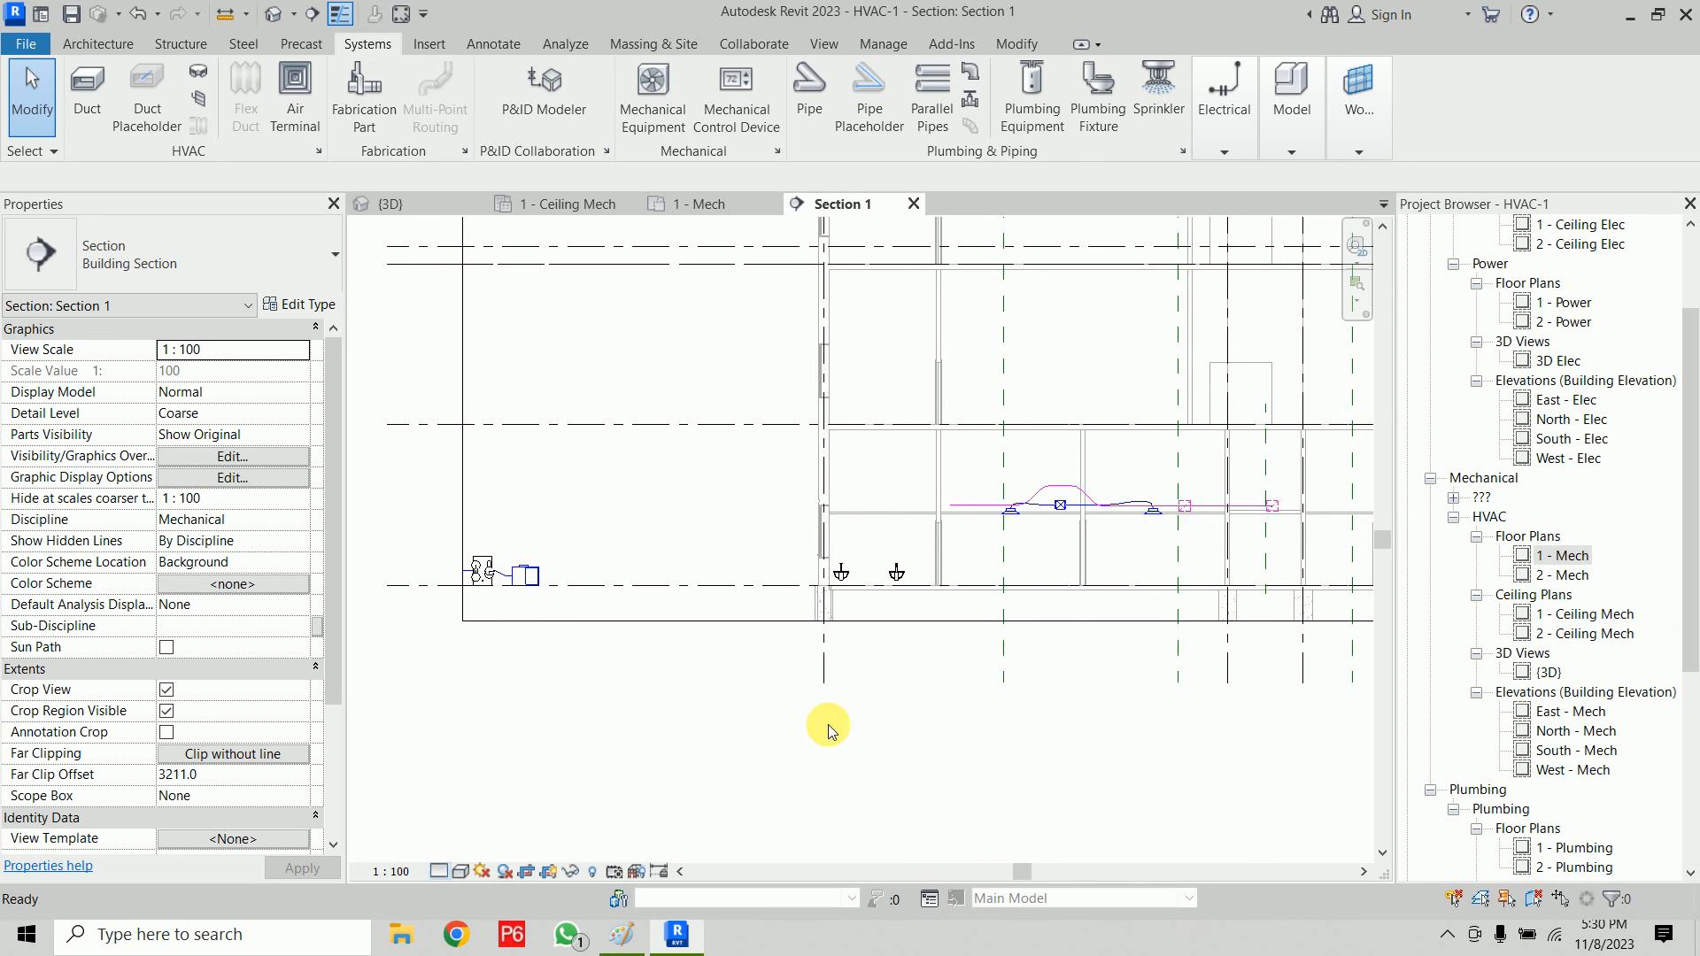
middle_click_drag(783, 698, 795, 702)
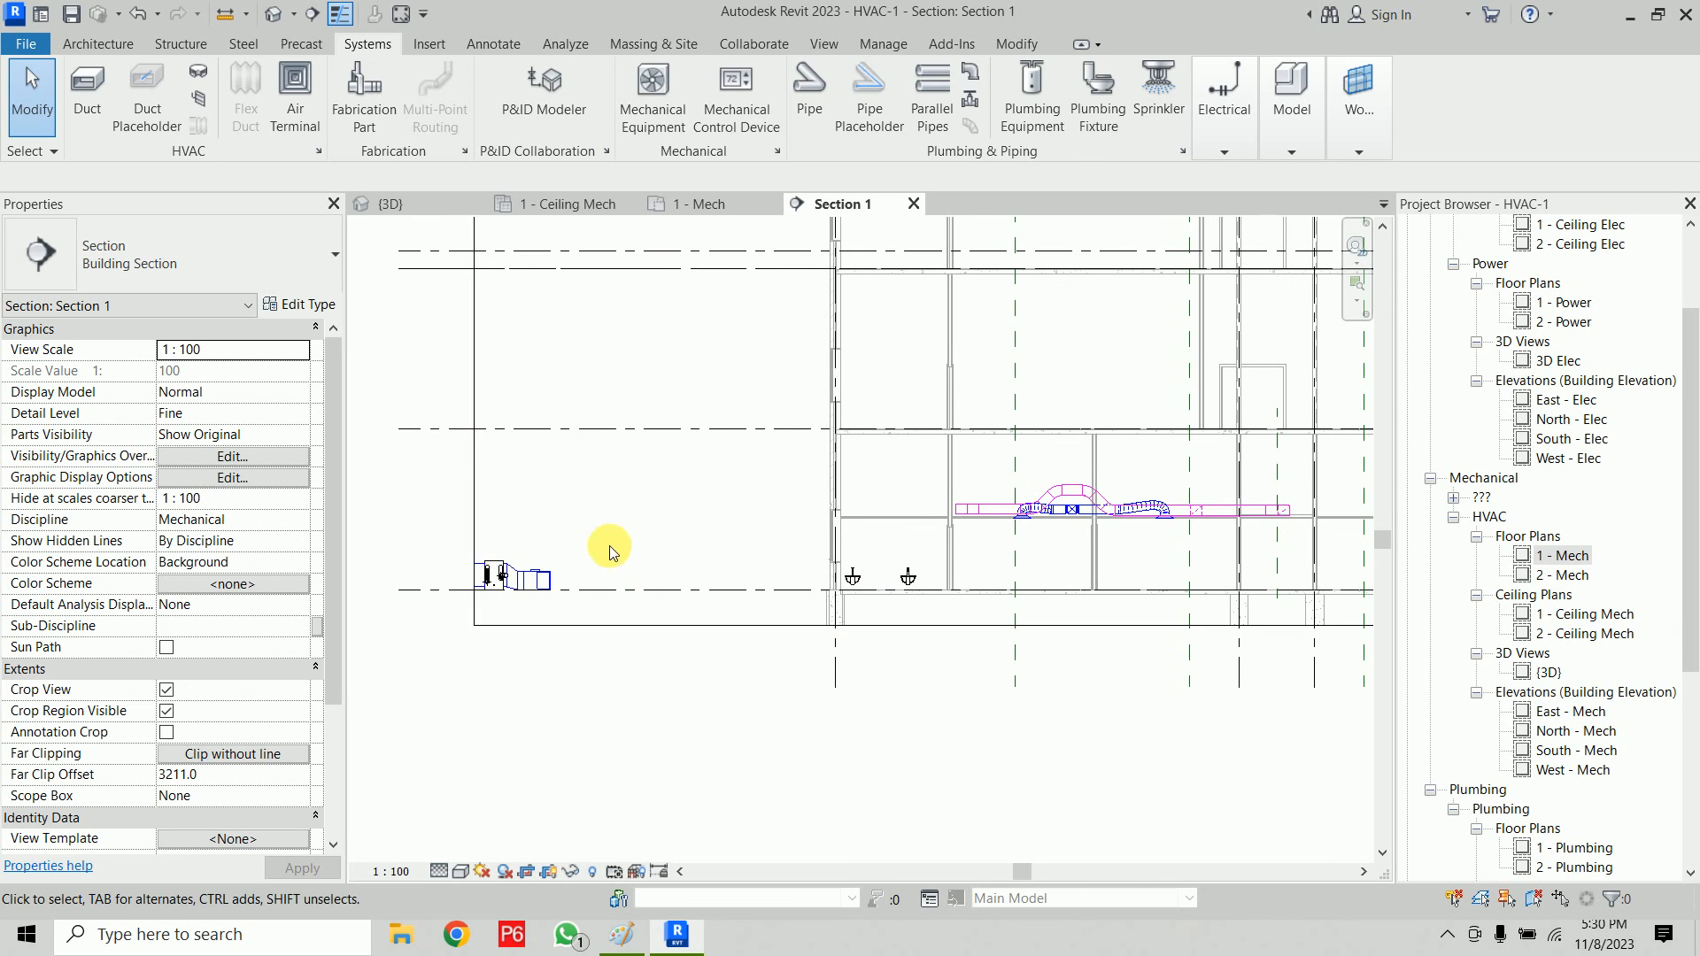
Step: Draw a 300 x 300 mm supply duct from the AHU fan module's outlet, 3000 mm up and about 15.75 m horizontally into the building
left_click(536, 579)
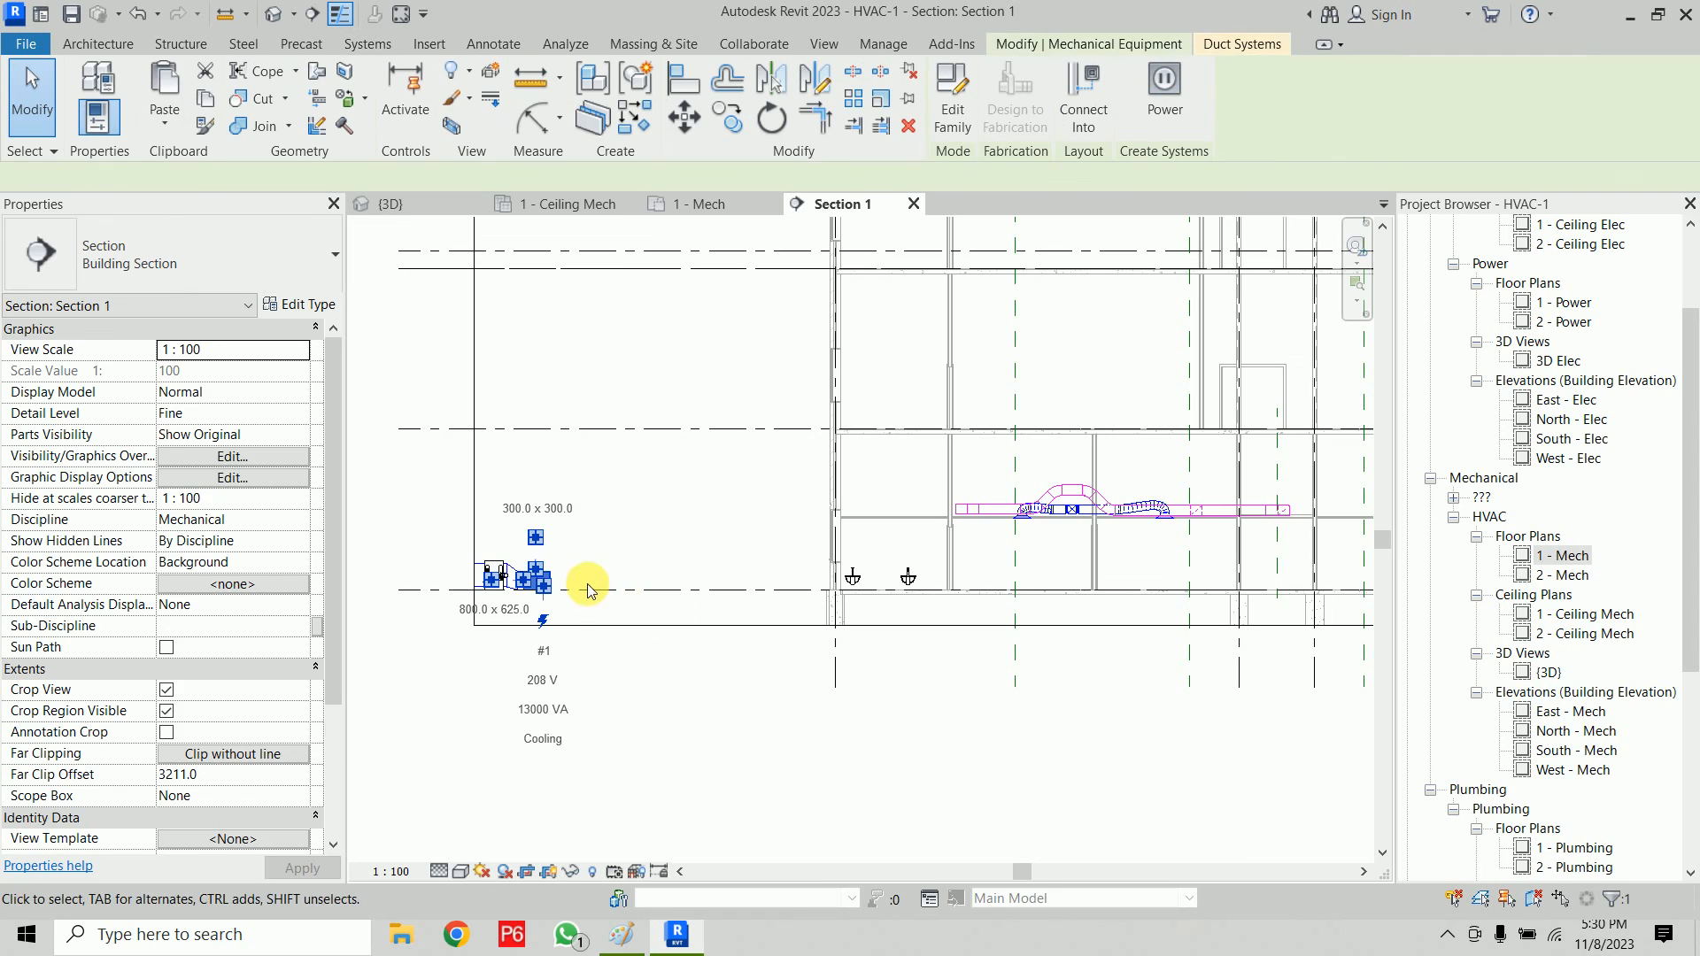
left_click(537, 531)
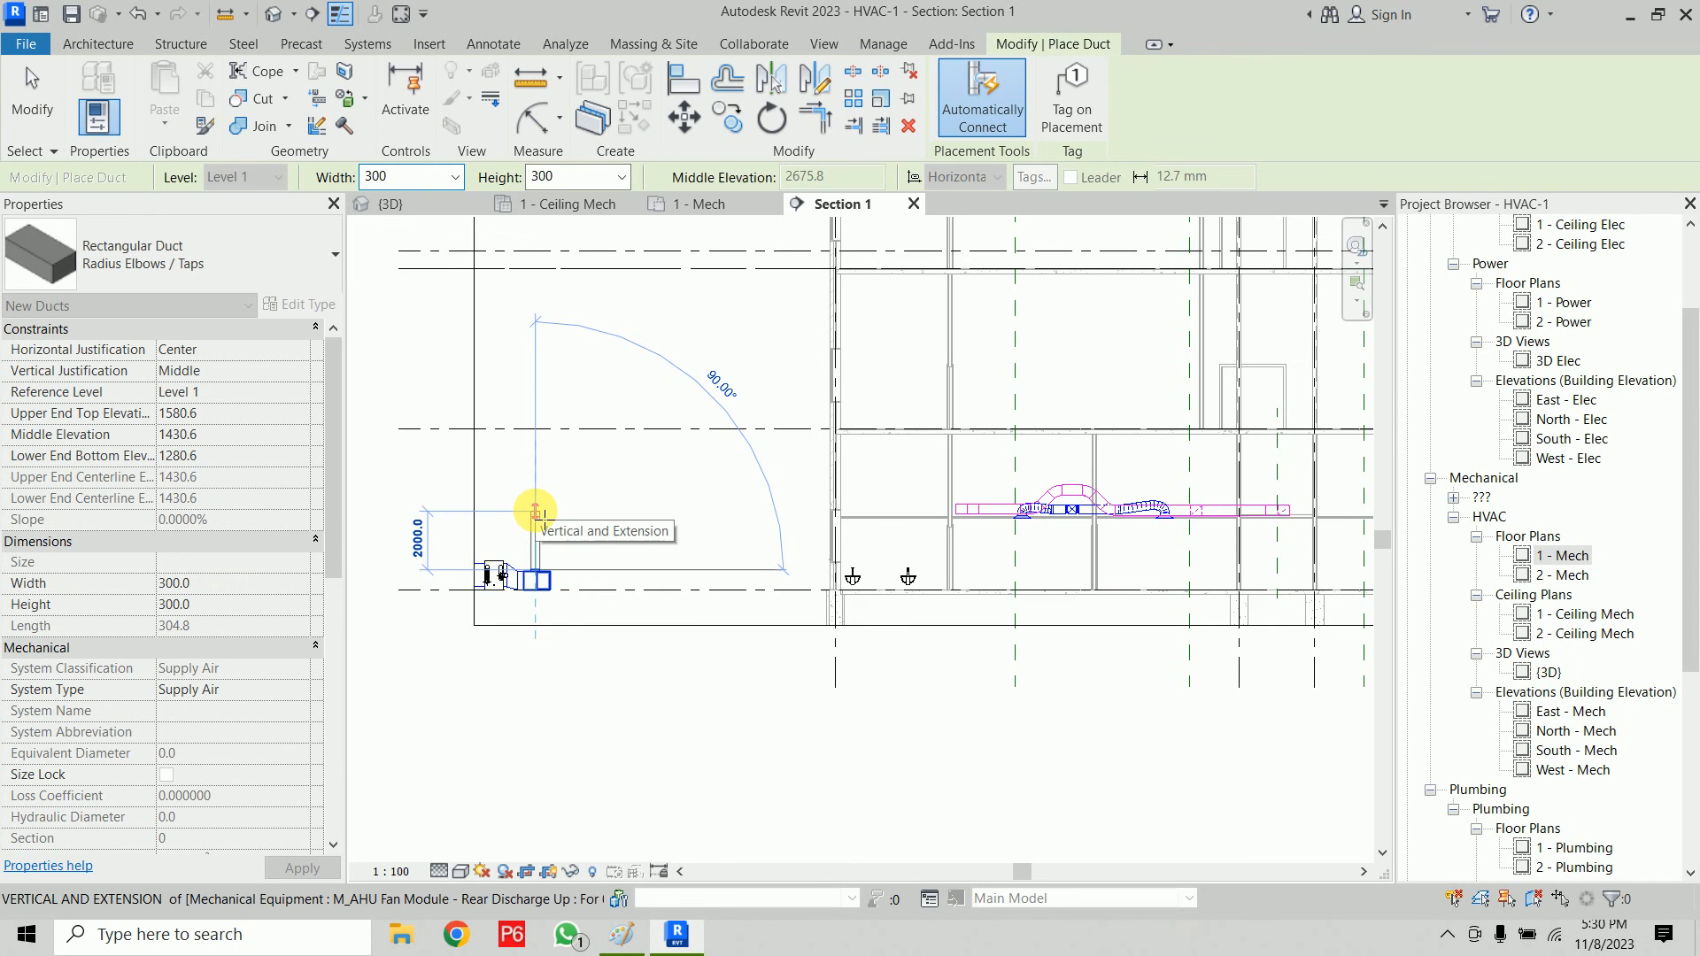
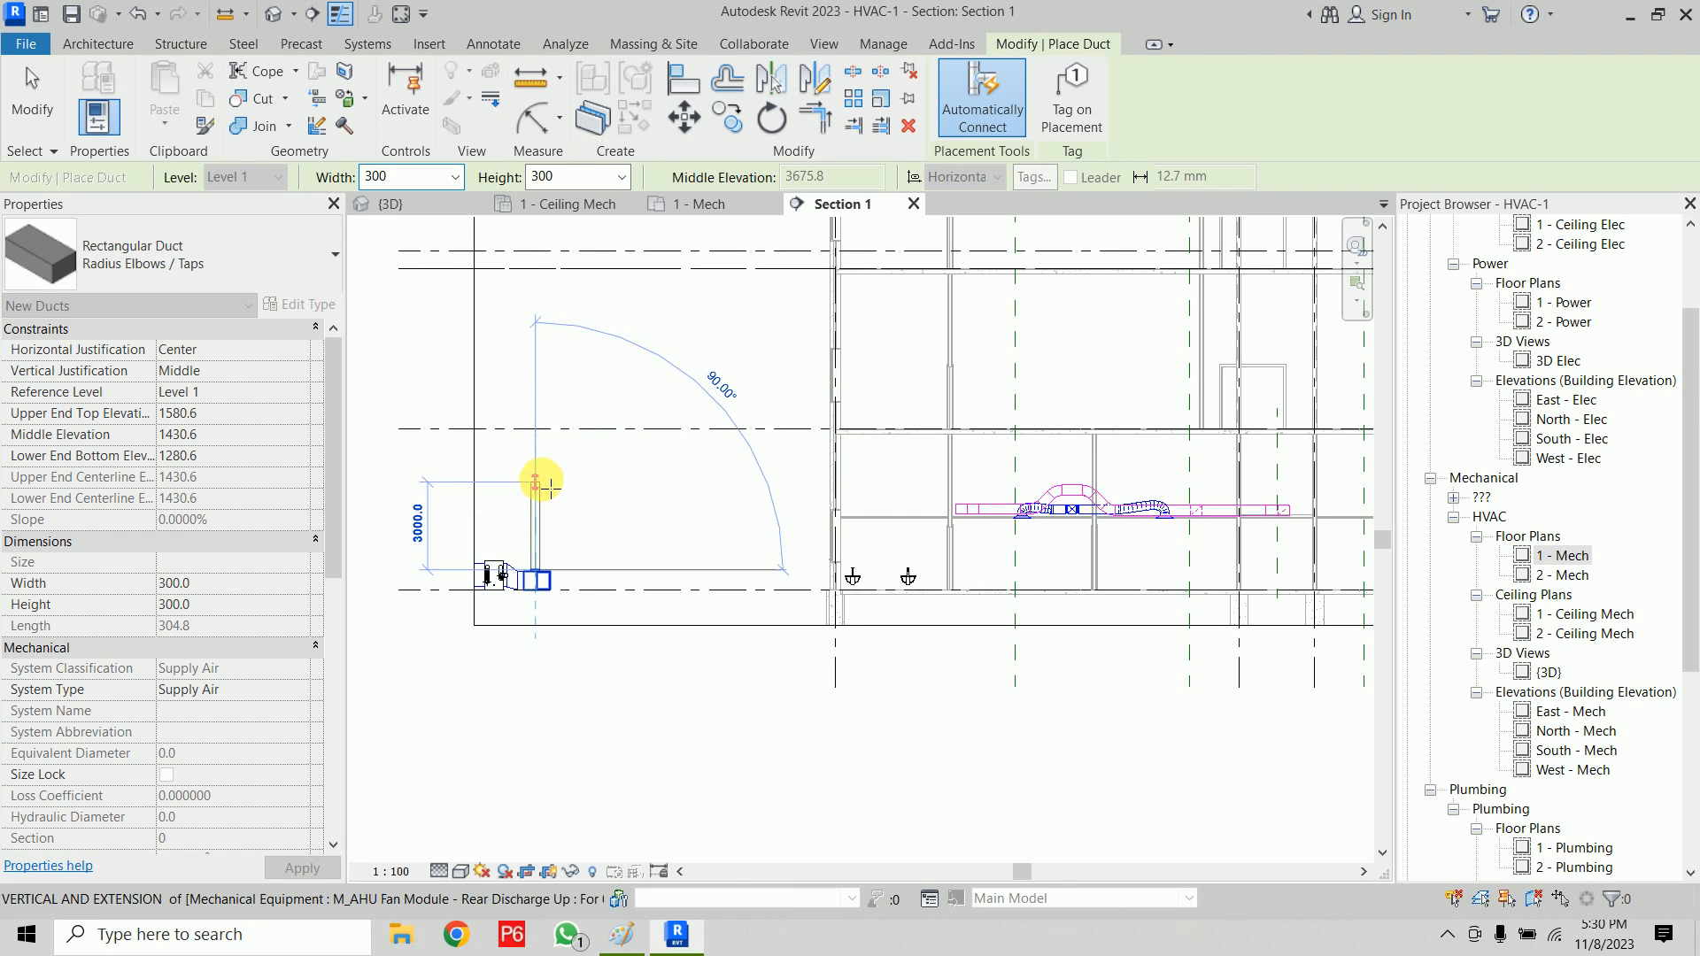
left_click(542, 482)
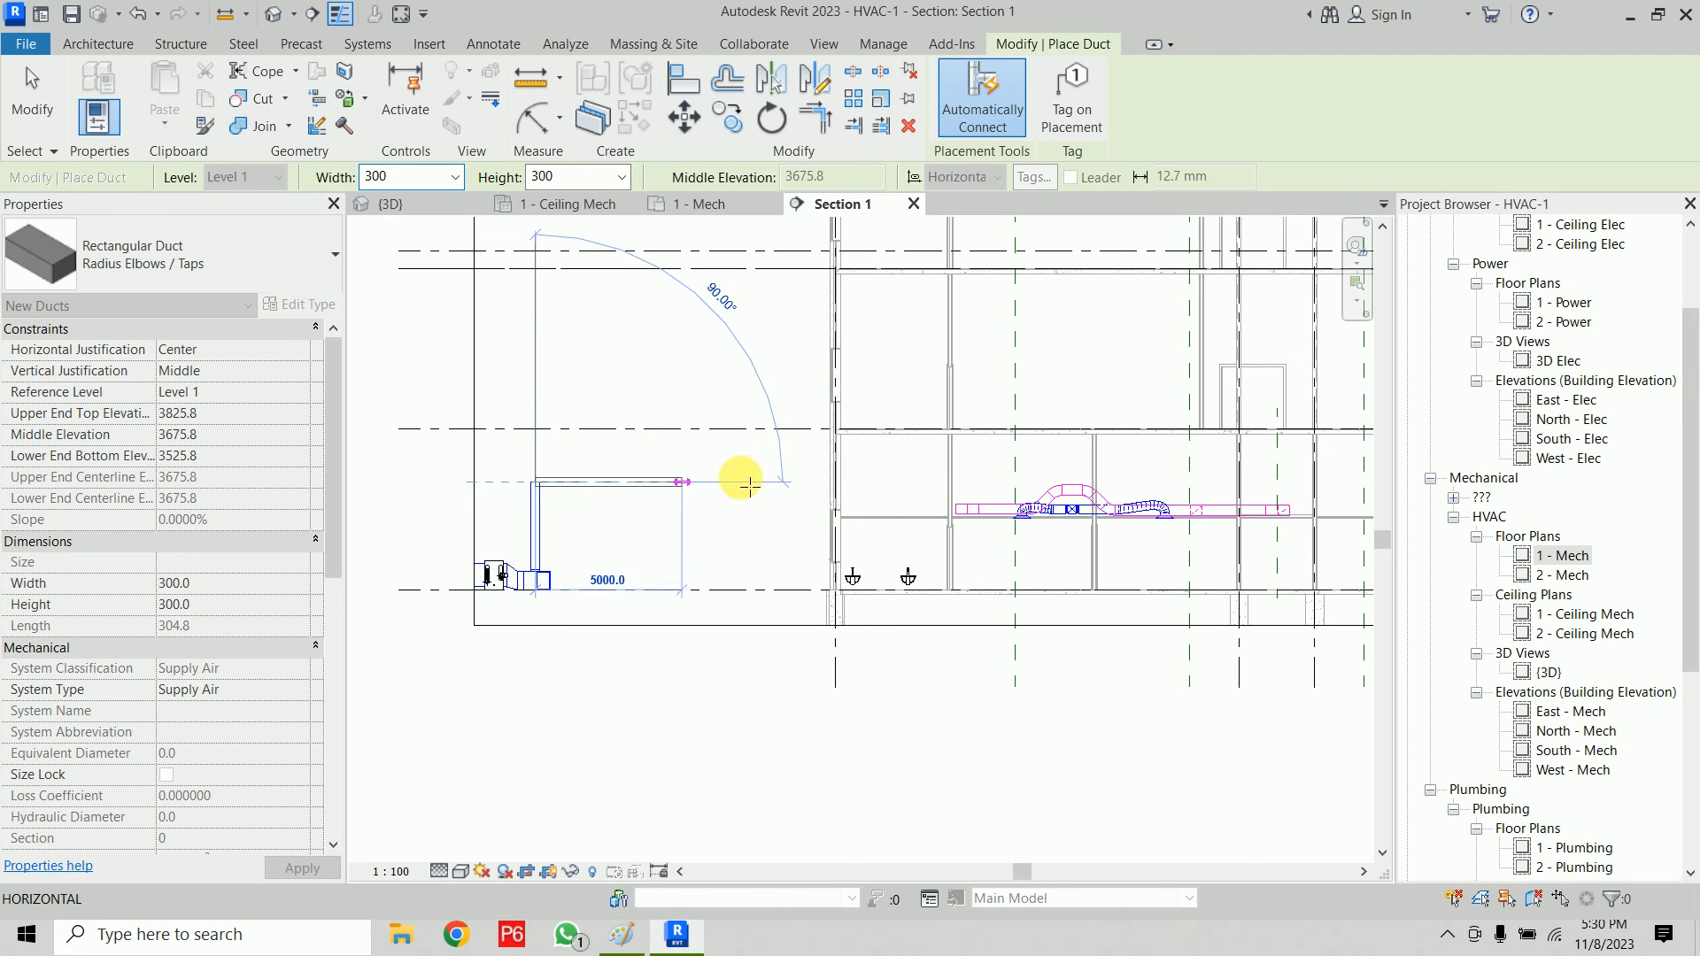
scroll(994, 487, "up", 5)
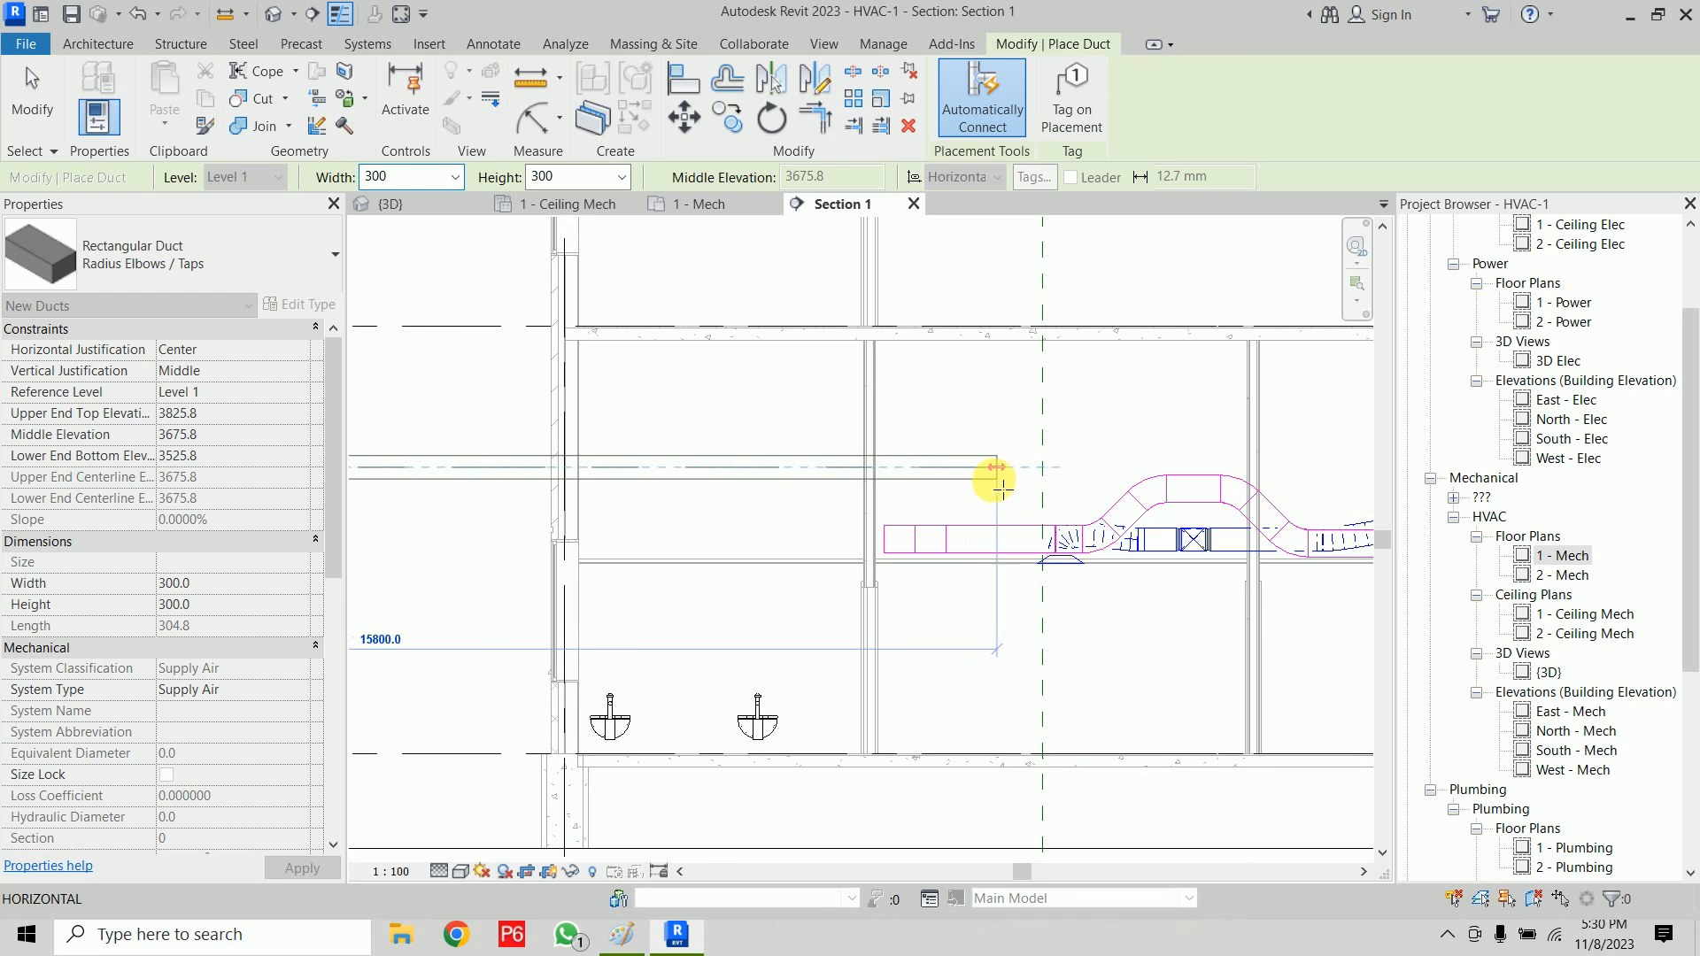
left_click(1029, 483)
key("Escape")
key("Escape")
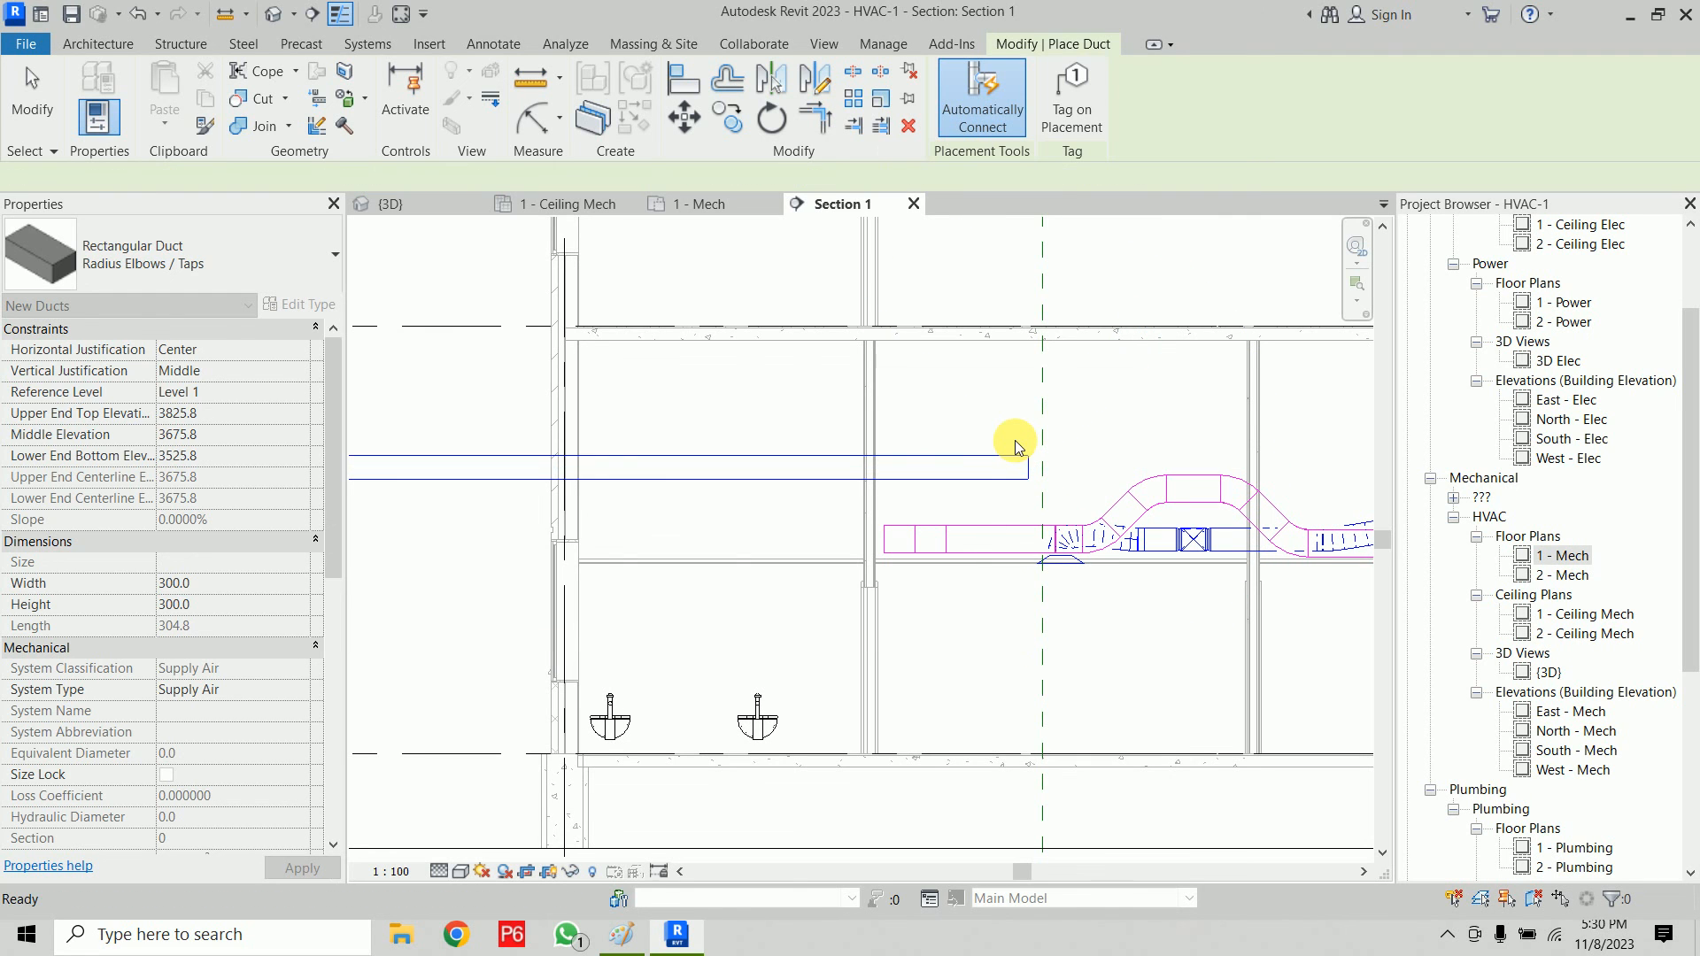
Step: Set the horizontal supply duct's middle elevation to 3200 mm, and finally to 3100 mm
left_click(974, 466)
double_click(624, 176)
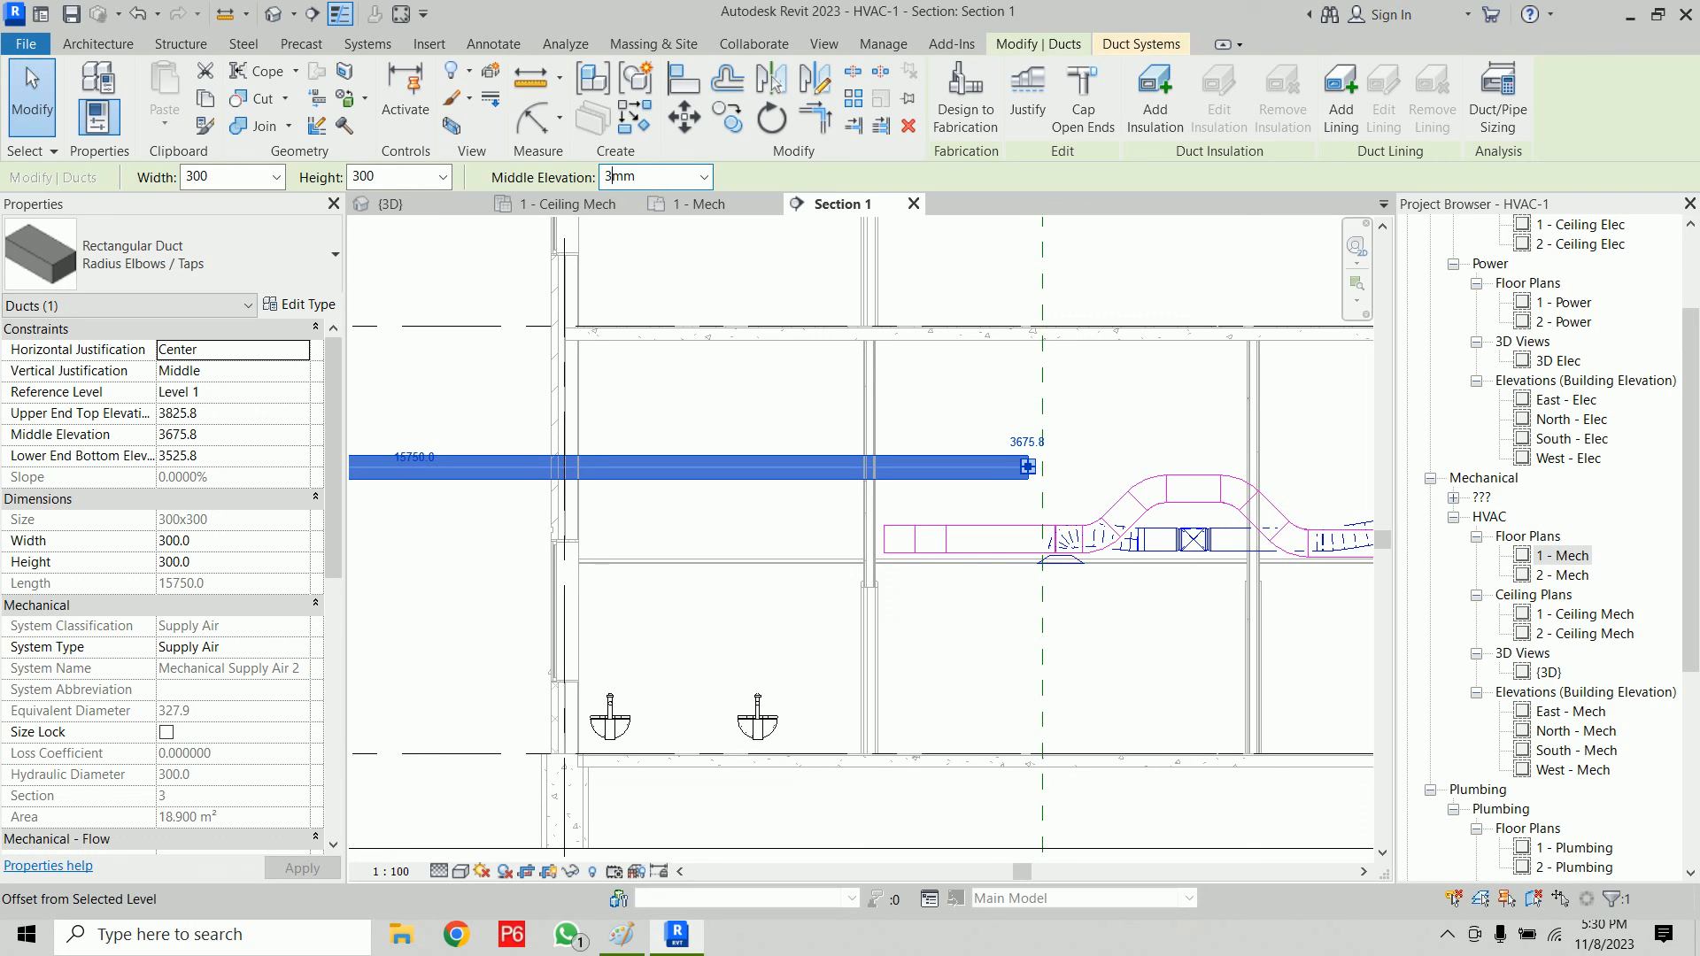
key("Return")
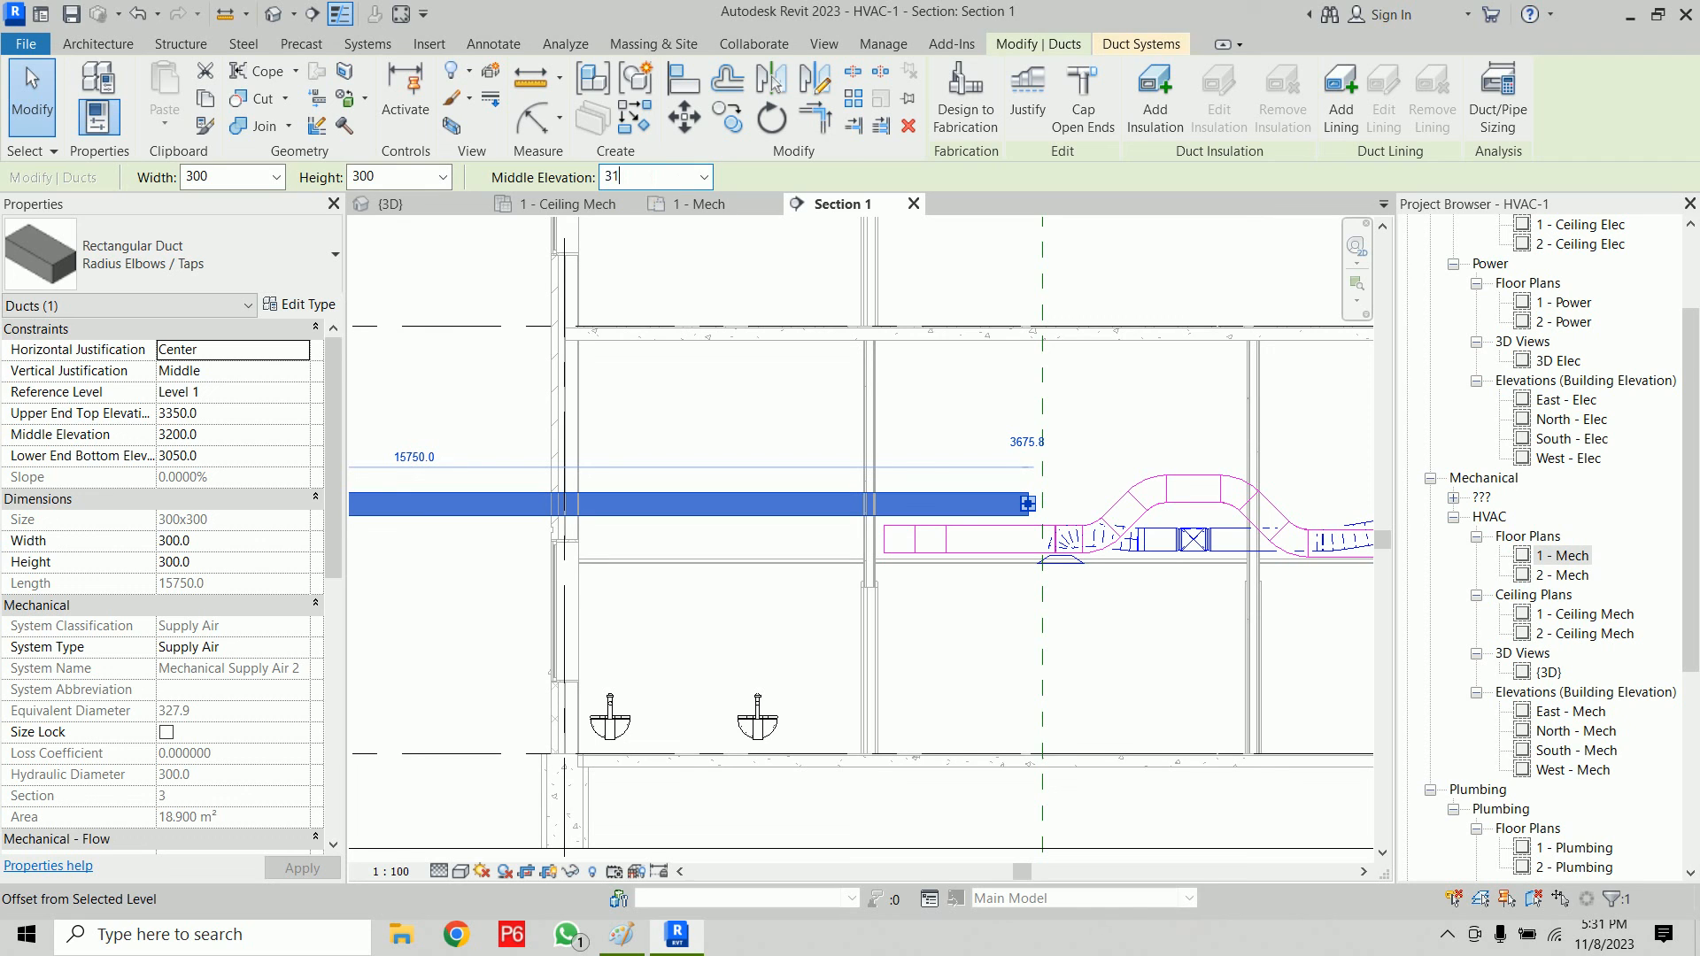
key("Return")
scroll(1102, 529, "up", 3)
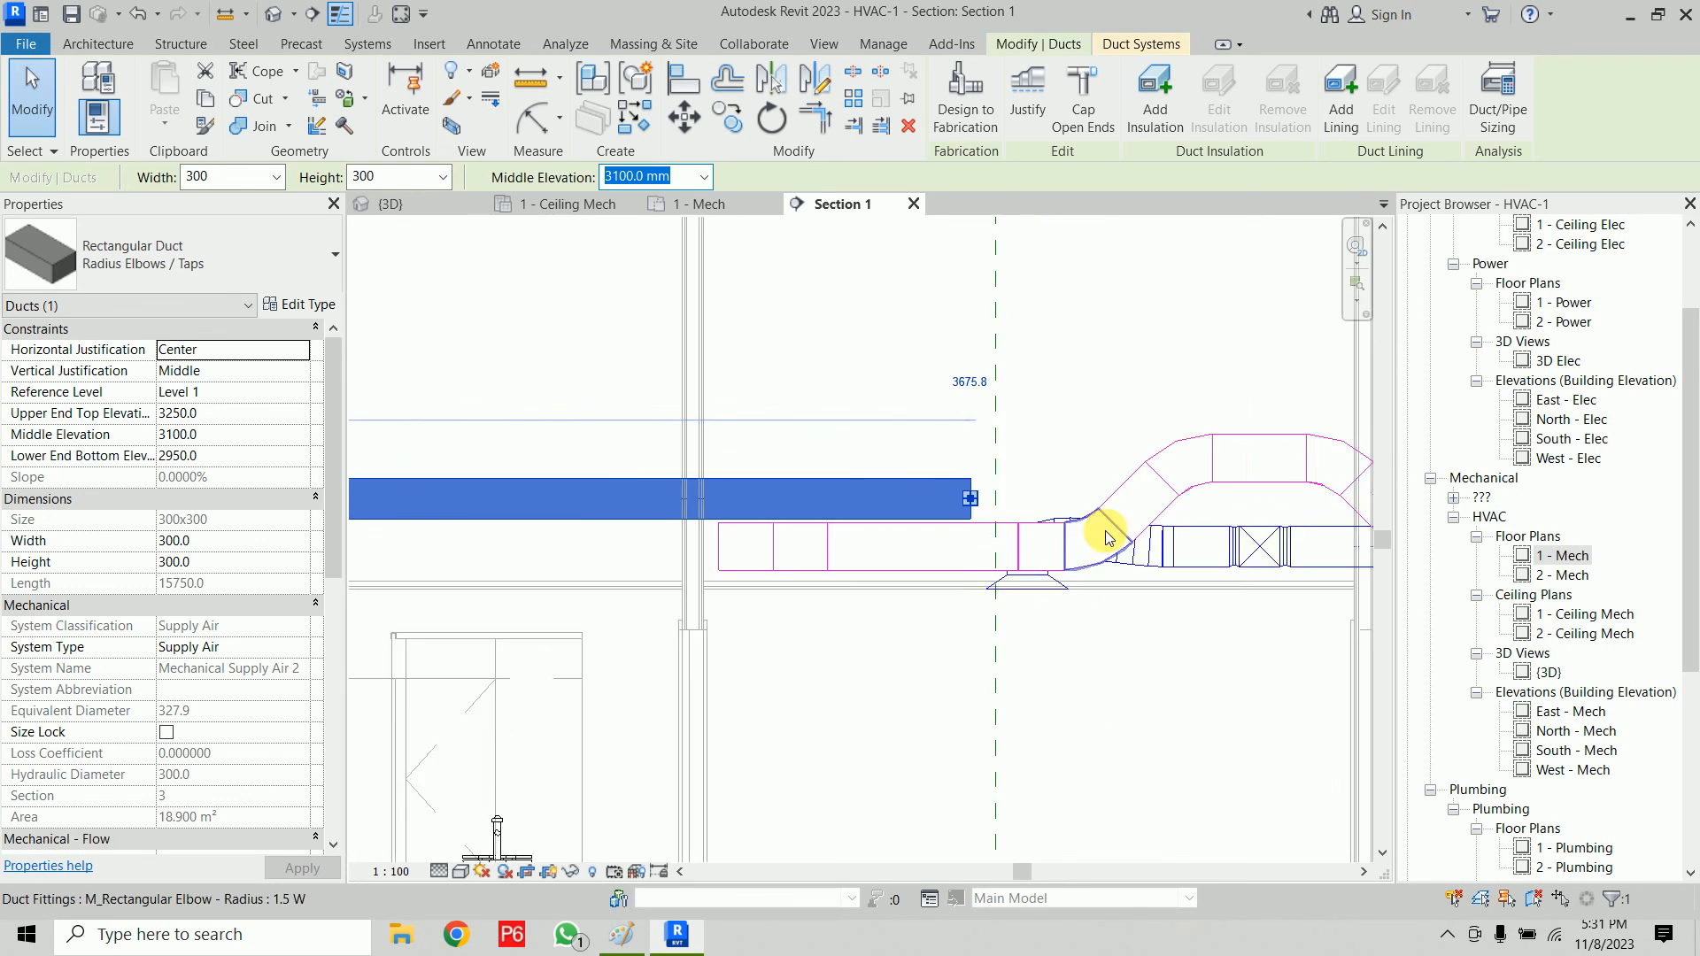
left_click(805, 284)
Step: In the 1 - Mech floor plan, draw a 300 mm round supply duct at 2700 mm elevation from the VAV unit's inlet southward, turning west
left_click(704, 204)
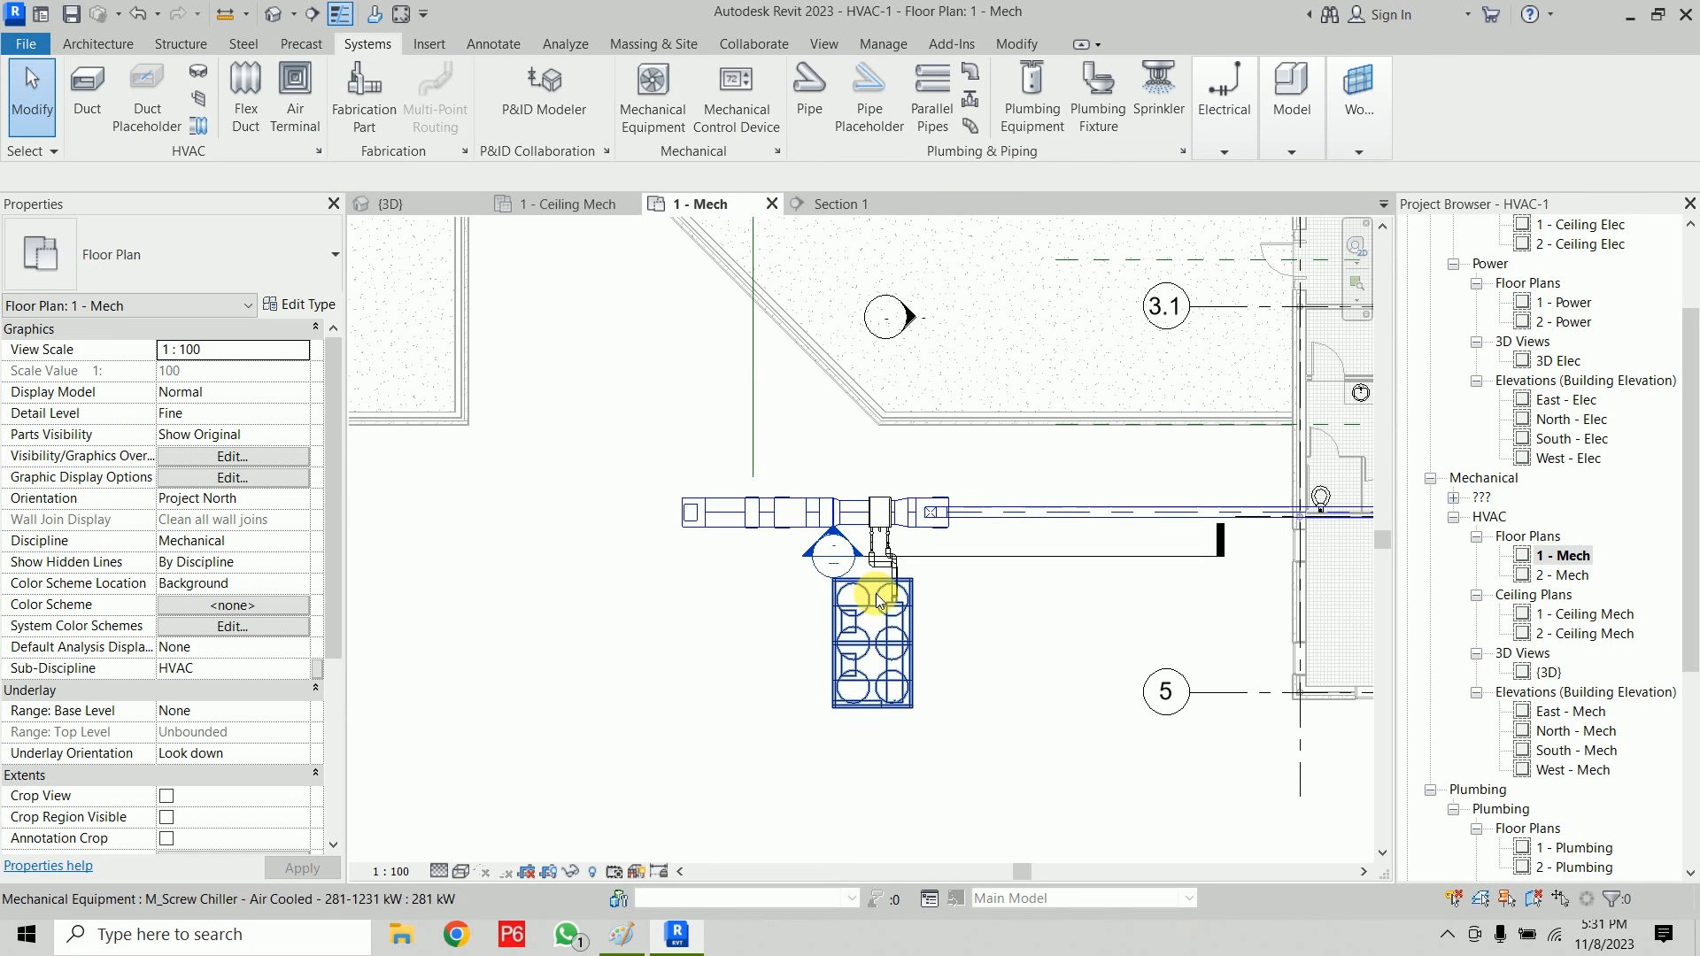
middle_click_drag(1014, 616, 403, 694)
scroll(1029, 787, "up", 2)
middle_click_drag(1031, 795, 942, 759)
scroll(1132, 547, "up", 3)
middle_click_drag(1191, 503, 1165, 546)
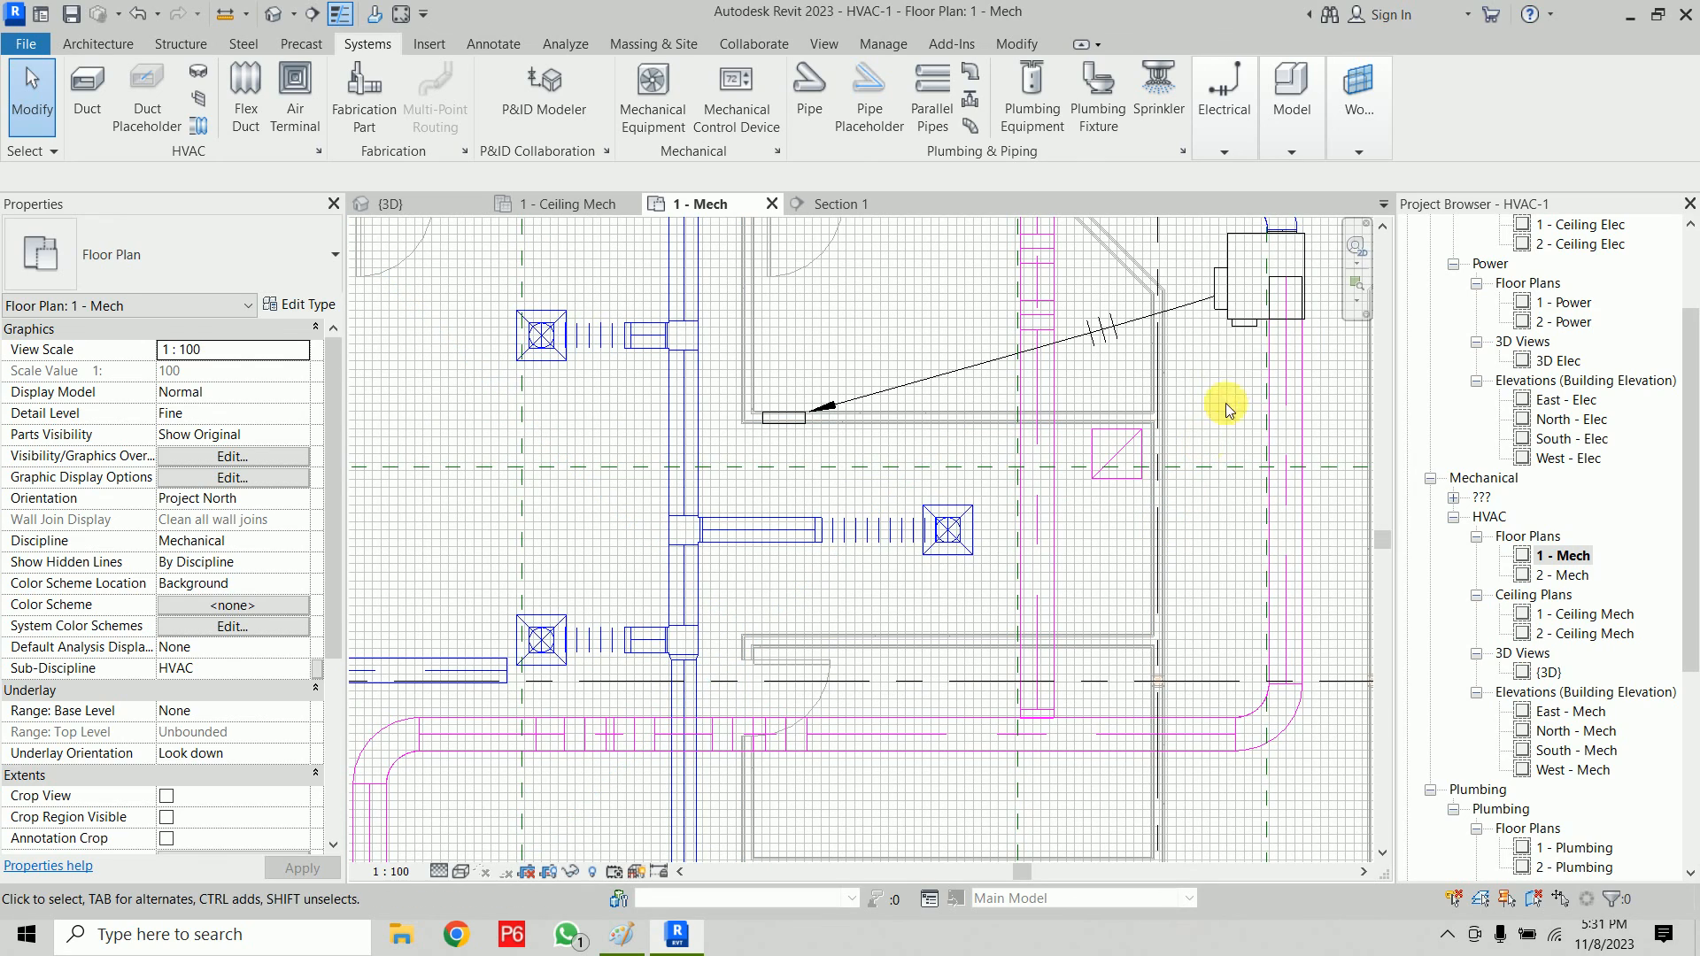
left_click(1250, 333)
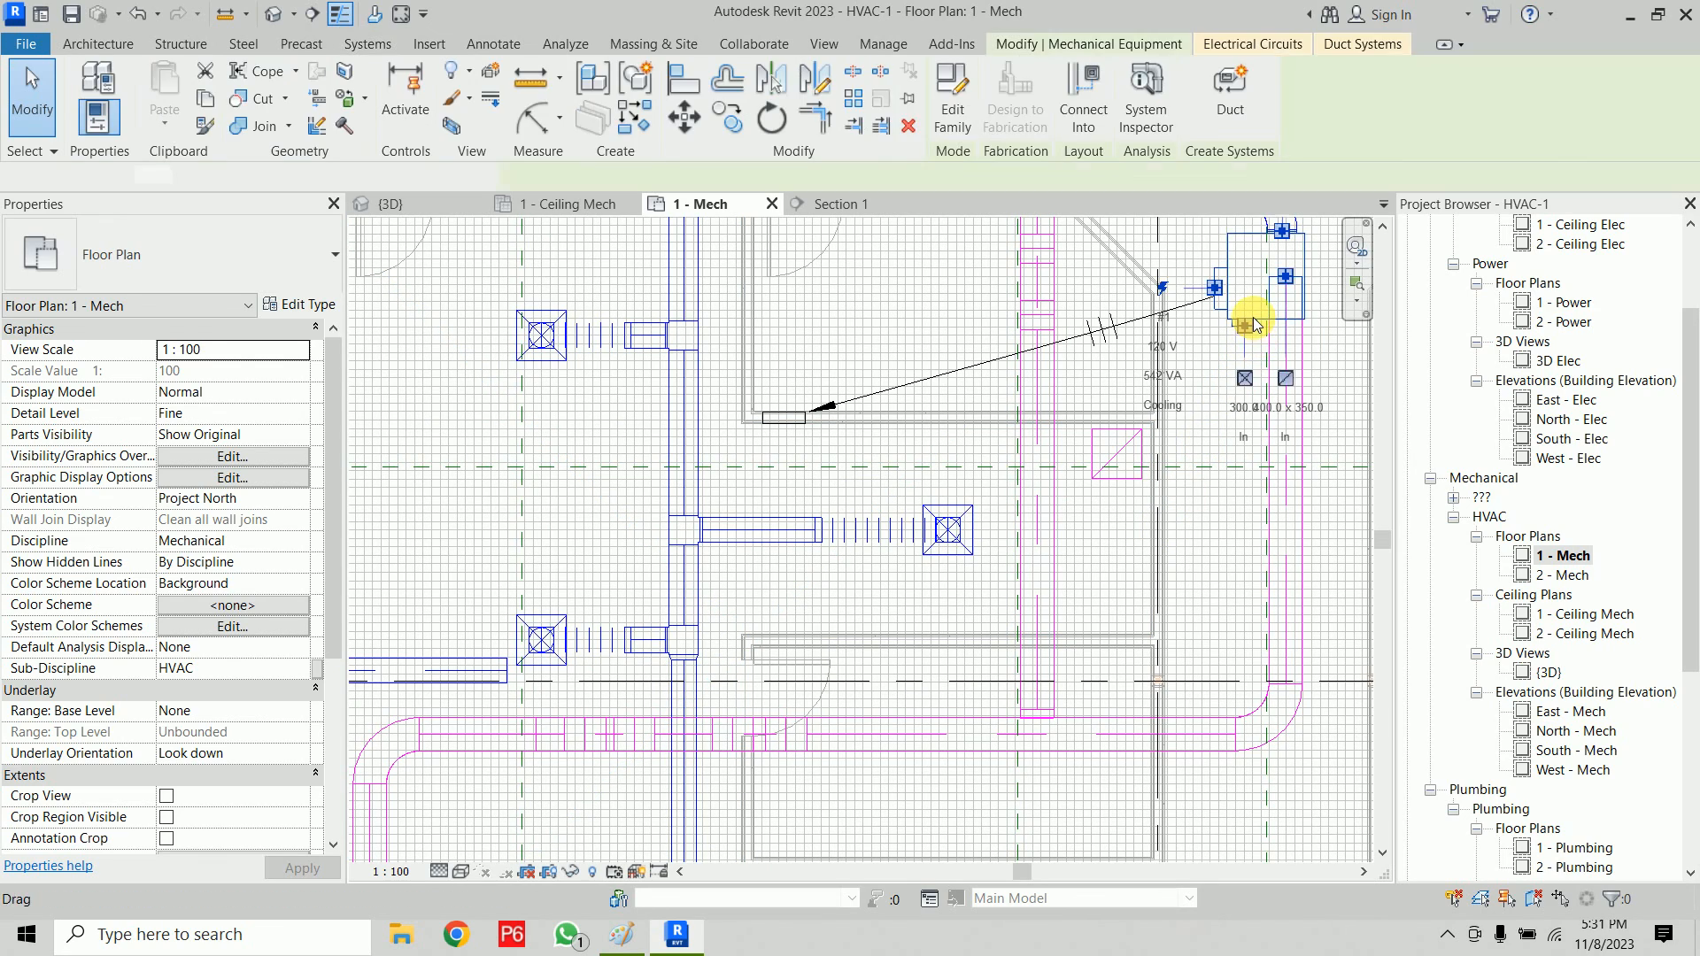
left_click(1244, 378)
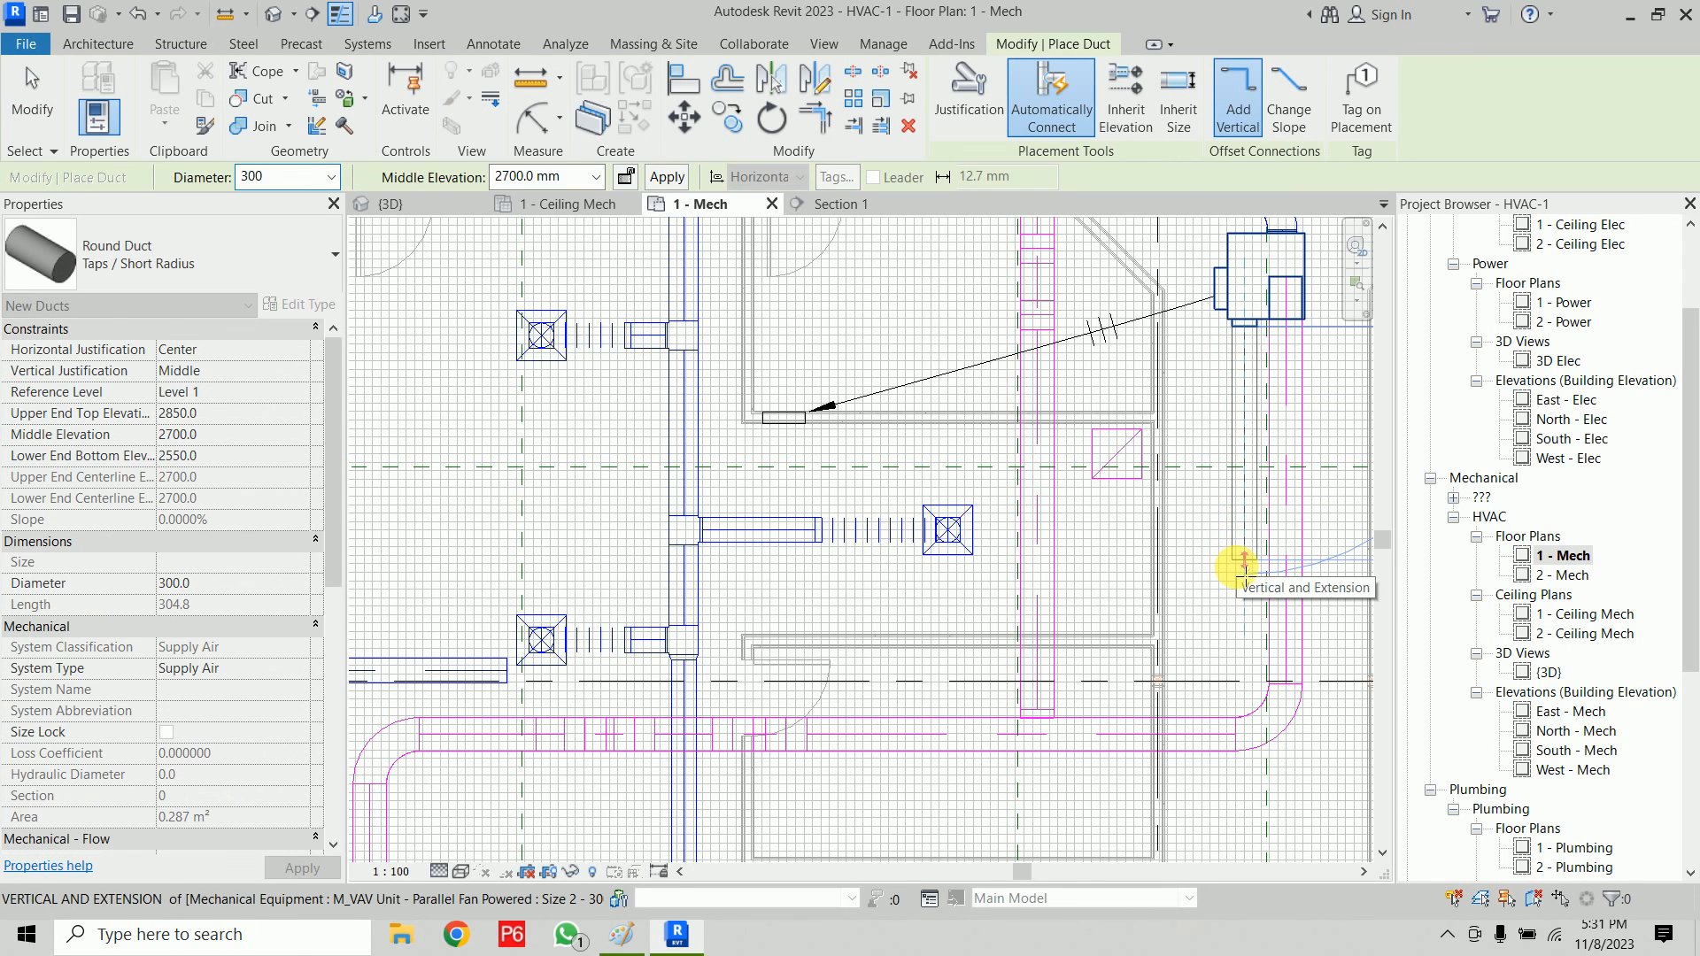
left_click(1244, 670)
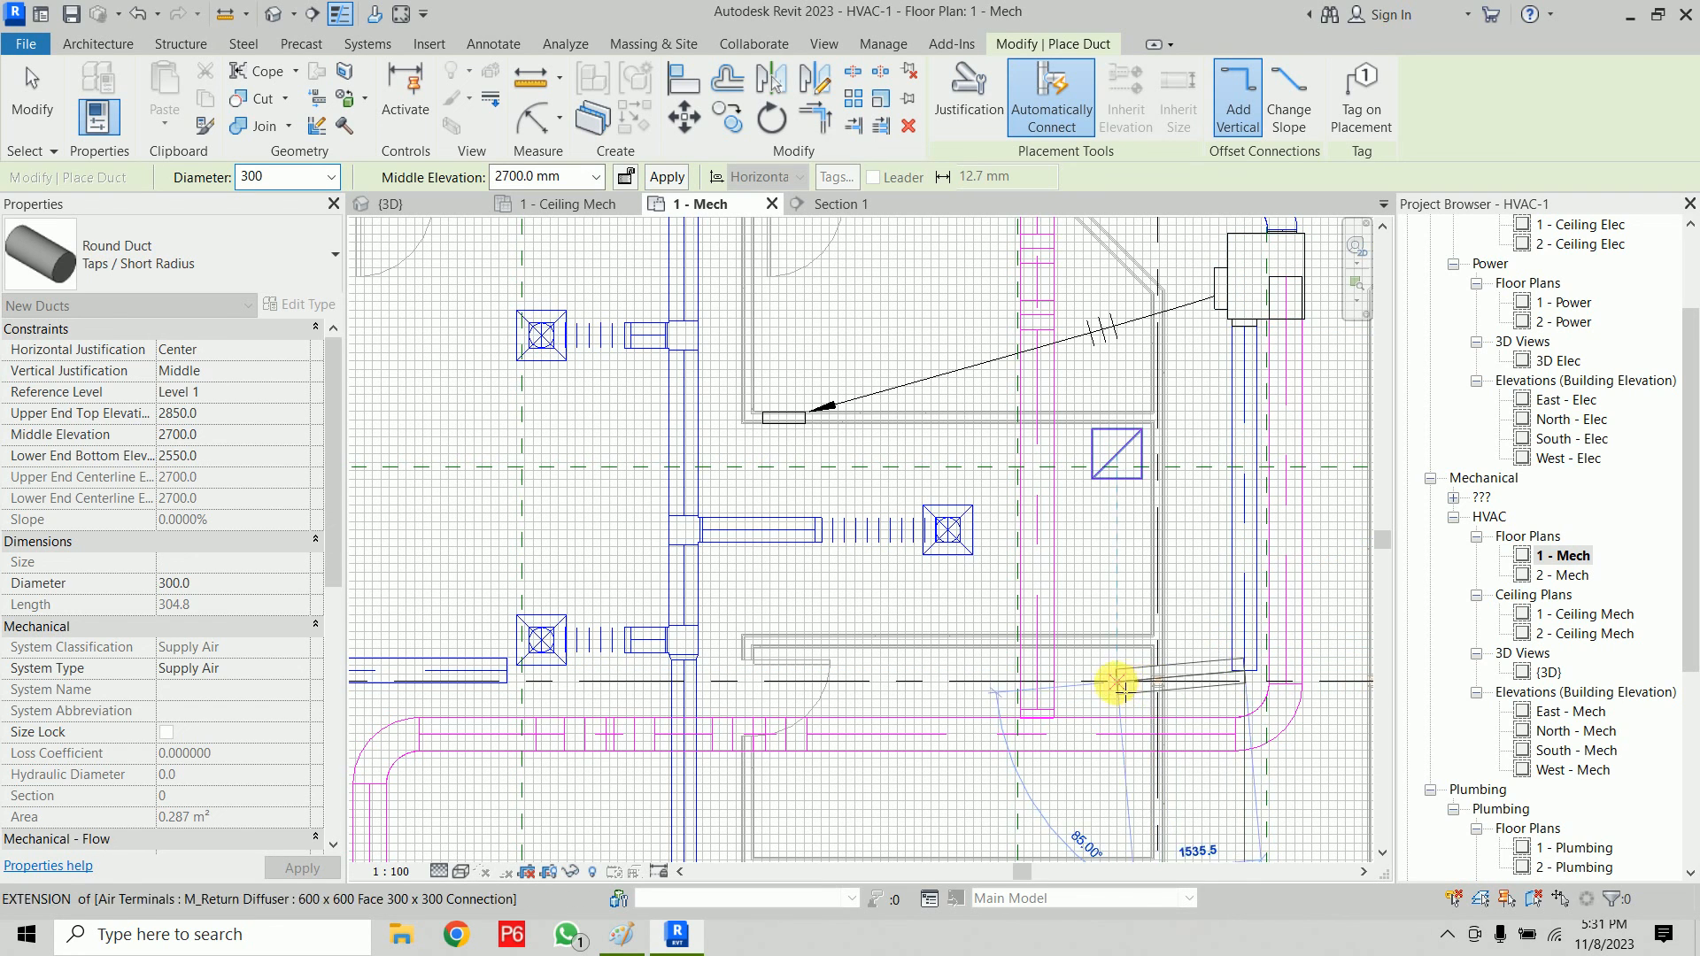
scroll(1071, 678, "up", 5)
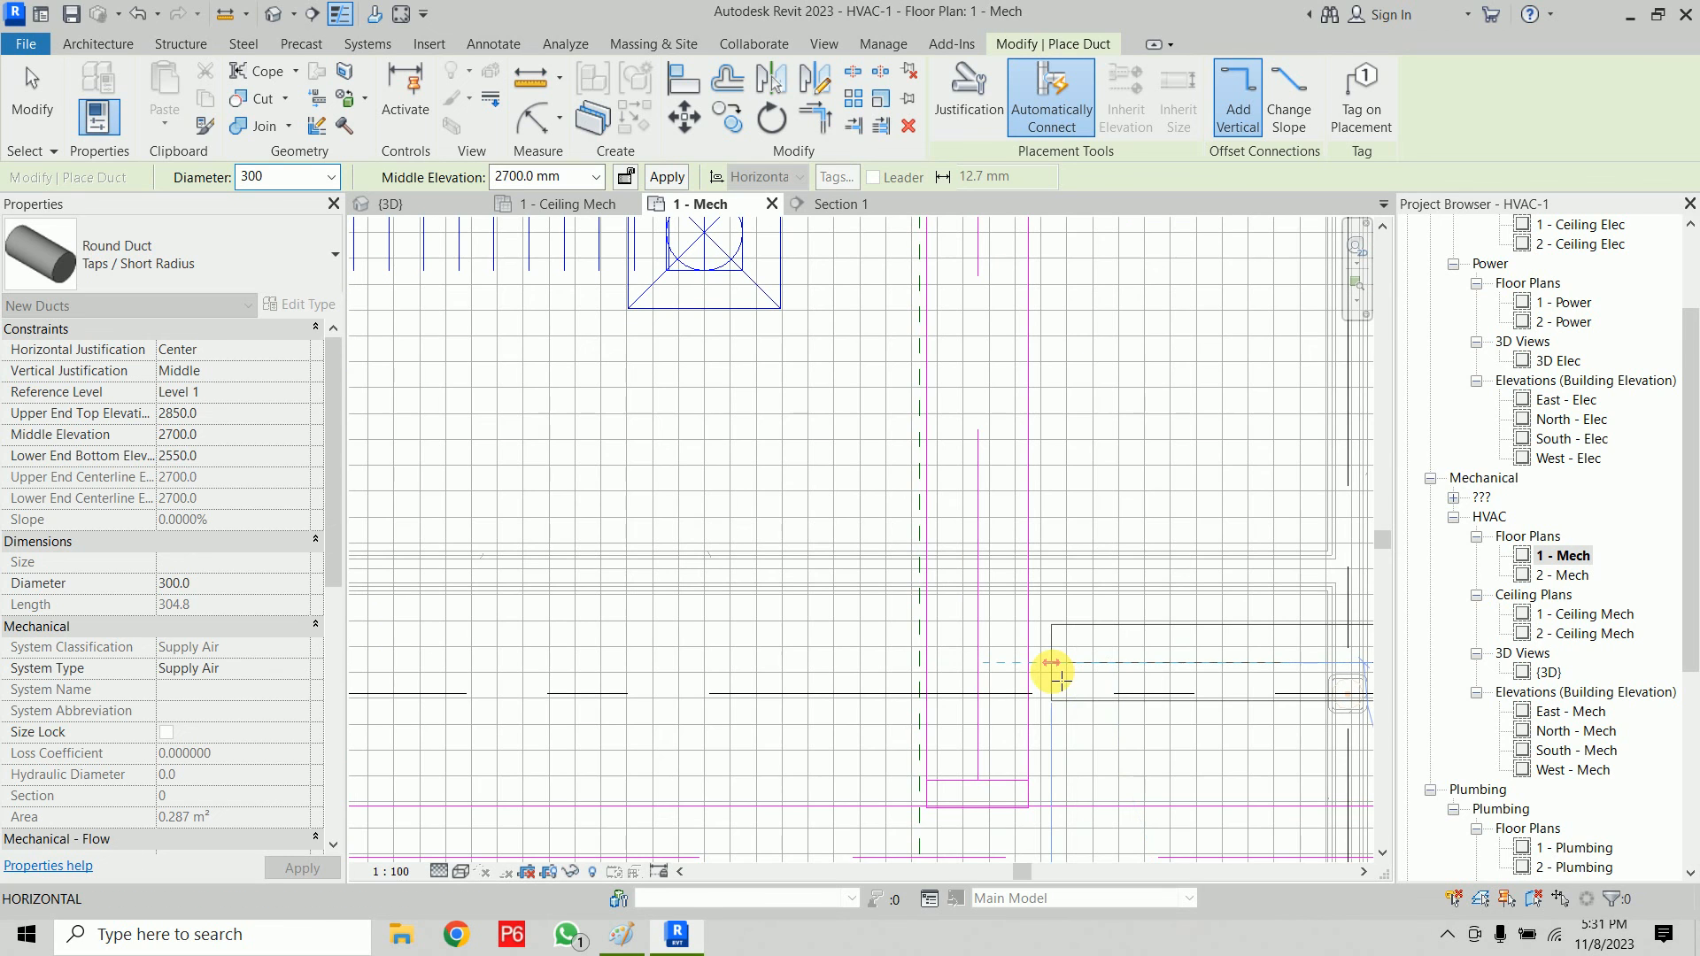
scroll(1032, 664, "down", 2)
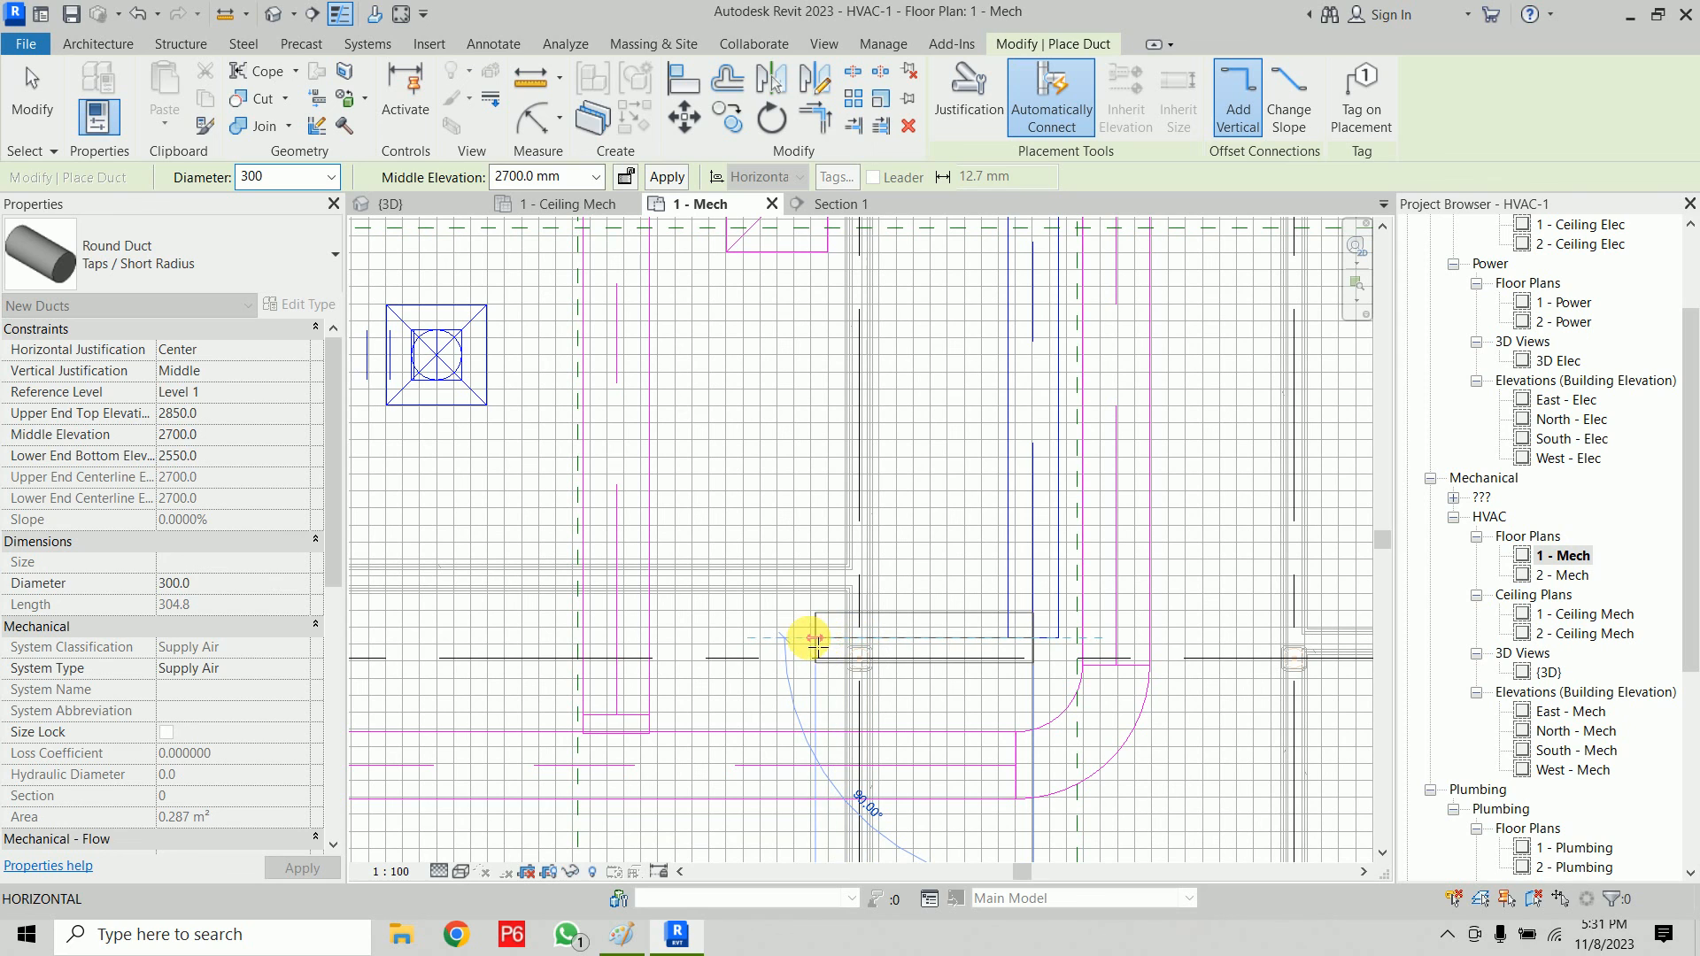
left_click(813, 637)
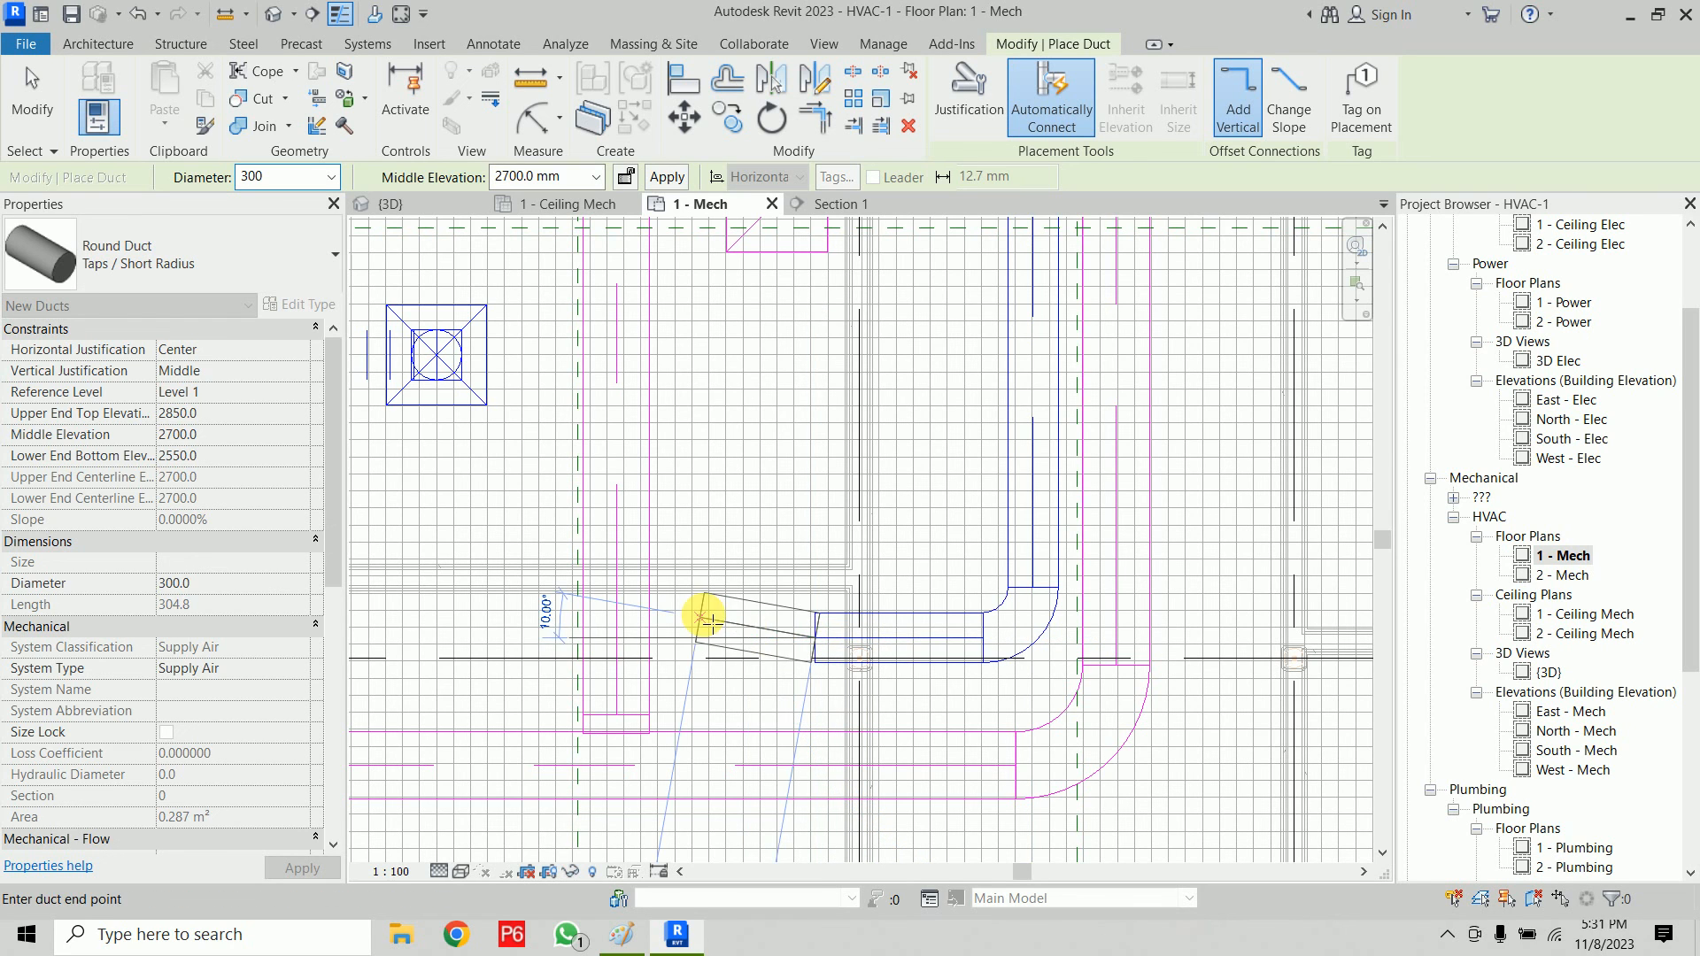
Step: Continue the round duct about 6.18 m west at 3100 mm middle elevation, ending just short of the AHU's rectangular supply duct
left_click(529, 179)
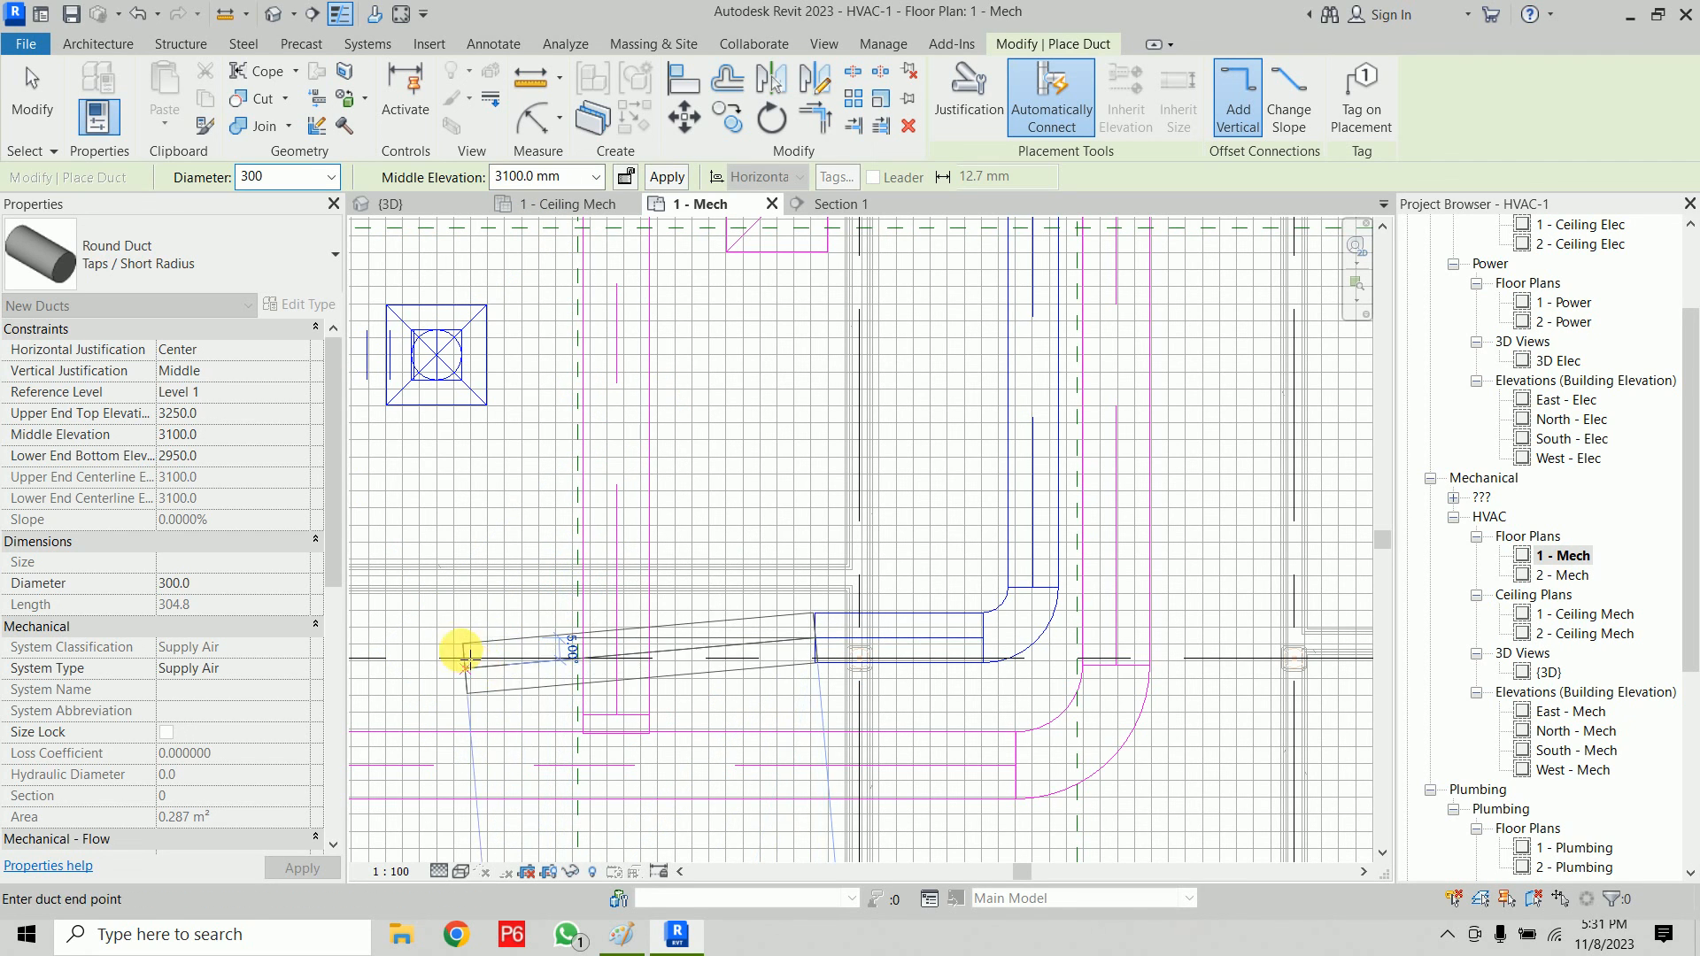
left_click(447, 639)
scroll(417, 634, "down", 2)
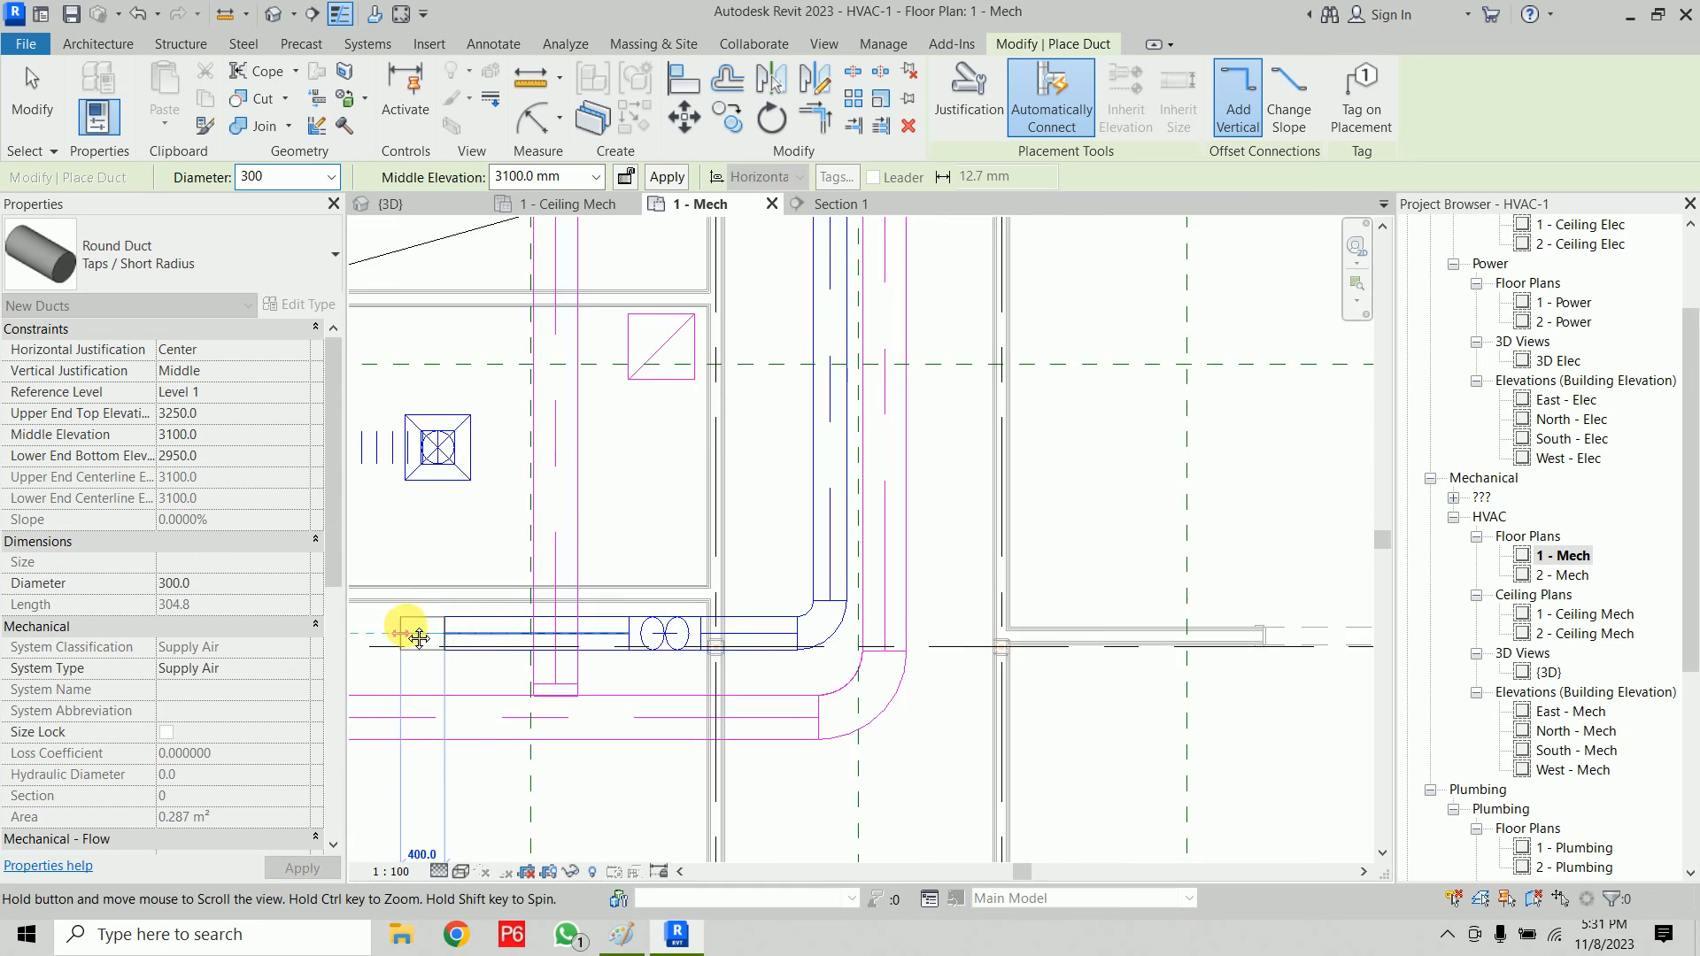
middle_click_drag(417, 634, 759, 634)
scroll(522, 668, "down", 1)
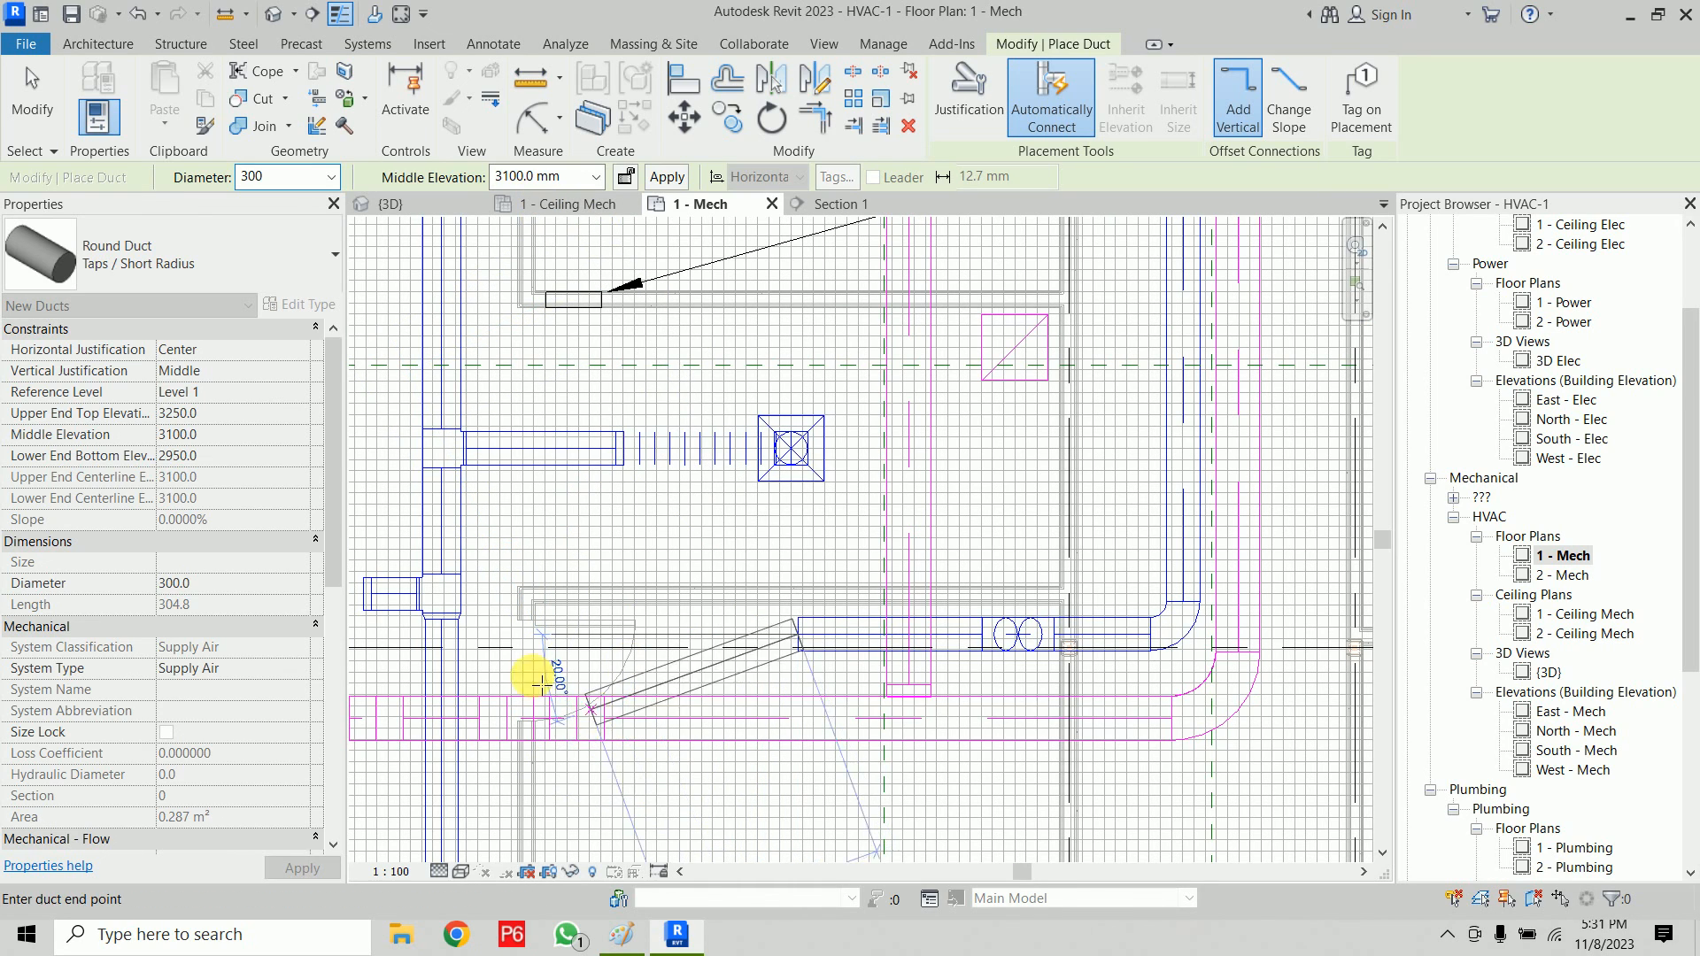
middle_click_drag(518, 666, 835, 653)
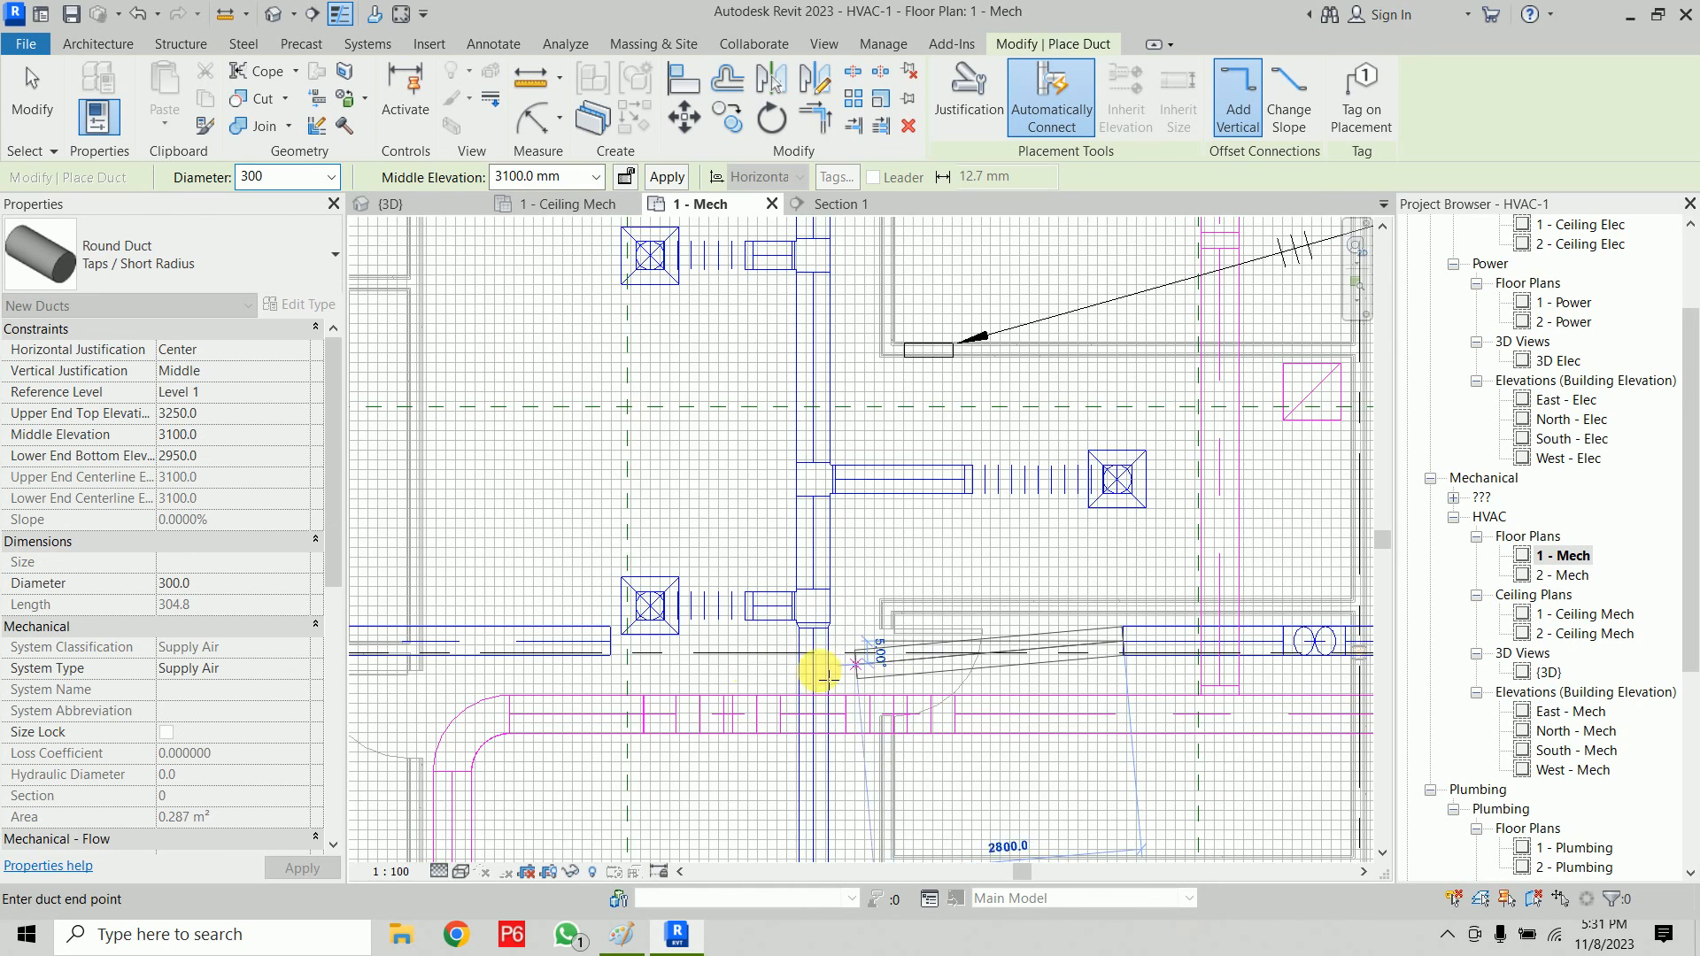
scroll(669, 657, "up", 5)
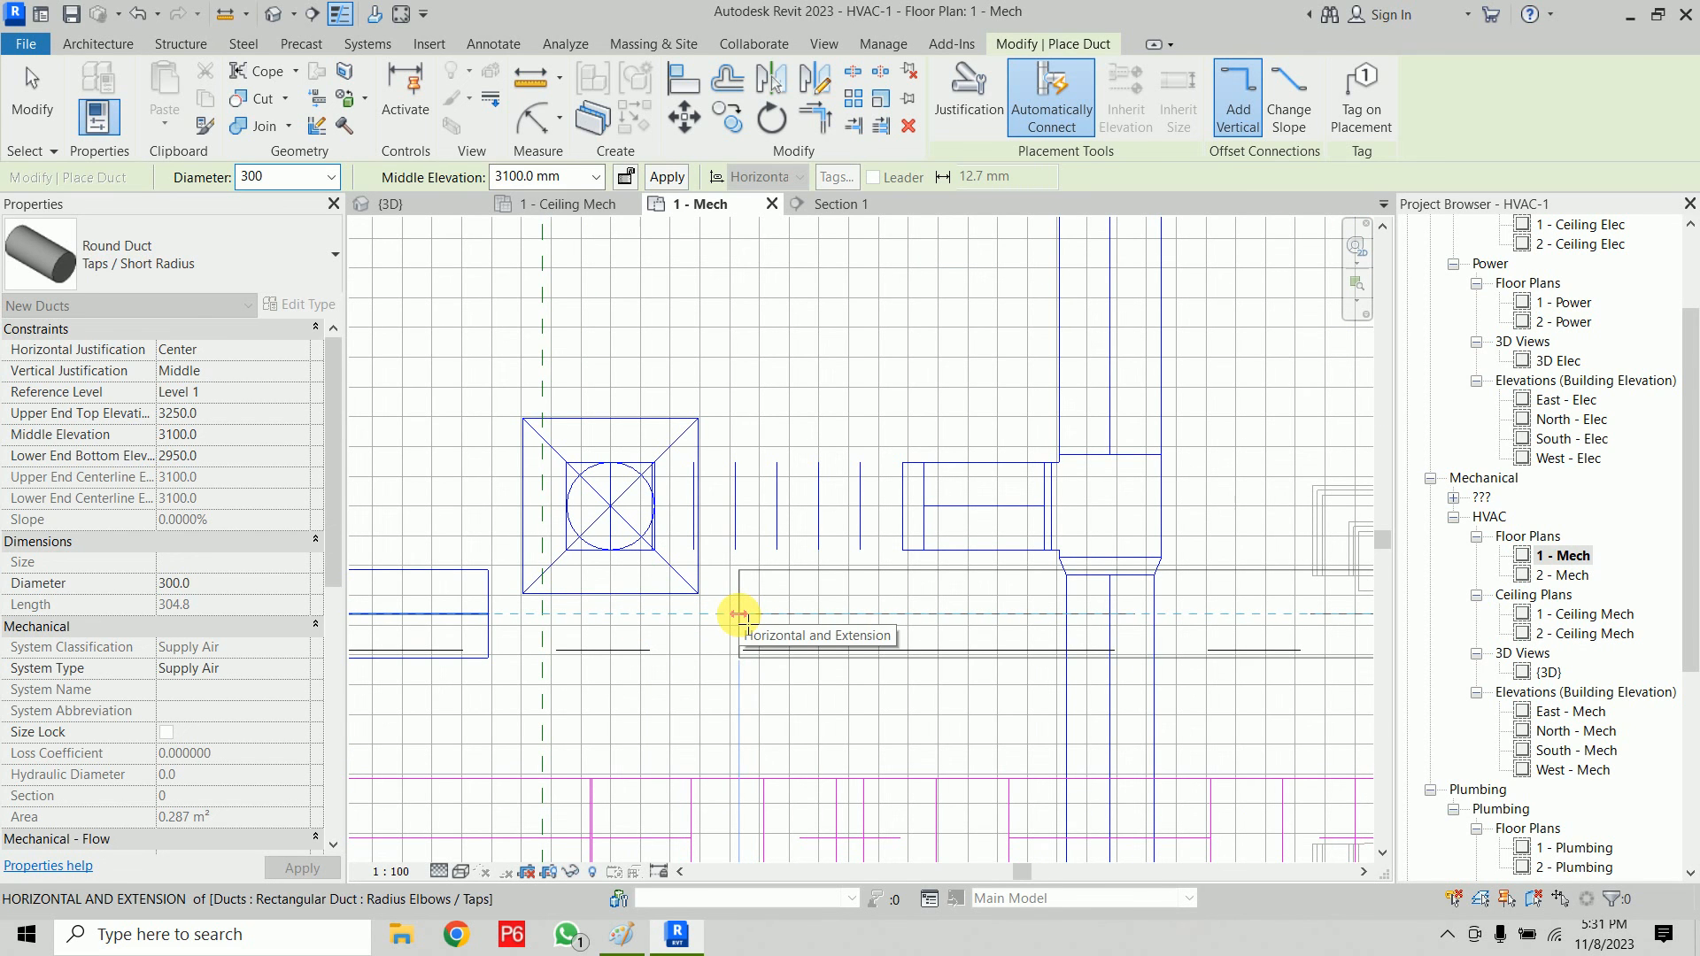
left_click(738, 614)
key("Escape")
key("Escape")
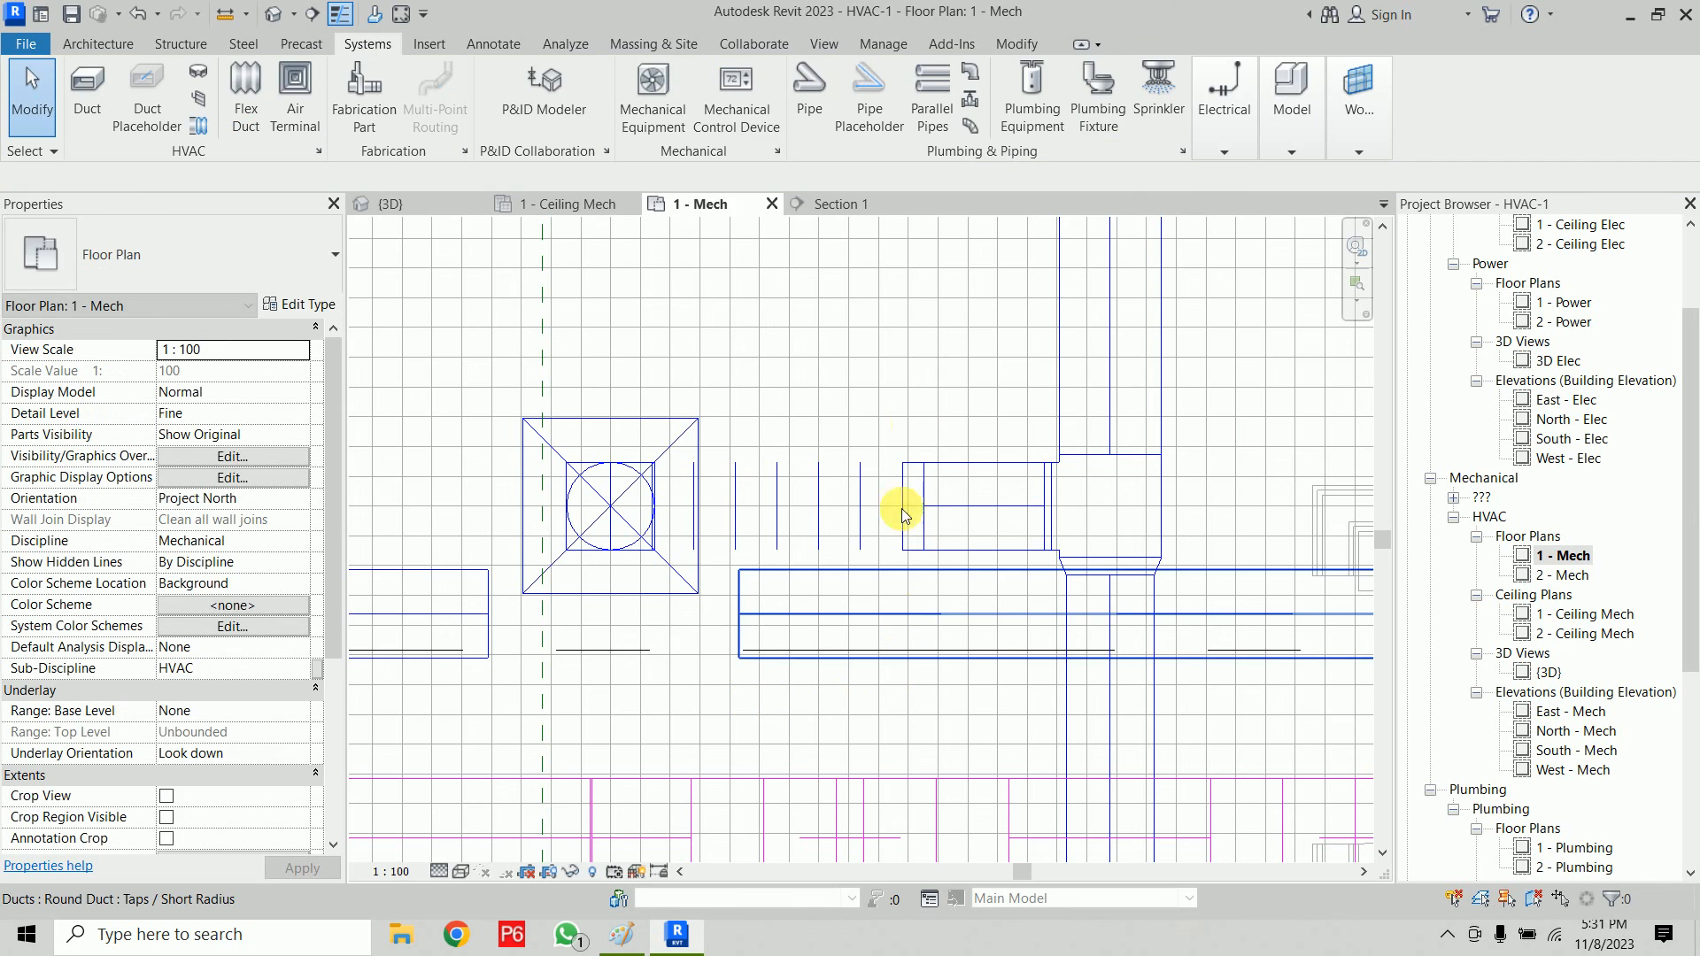
Step: Nudge the 3100 mm high round duct slightly south, away from the supply diffuser
left_click(896, 611)
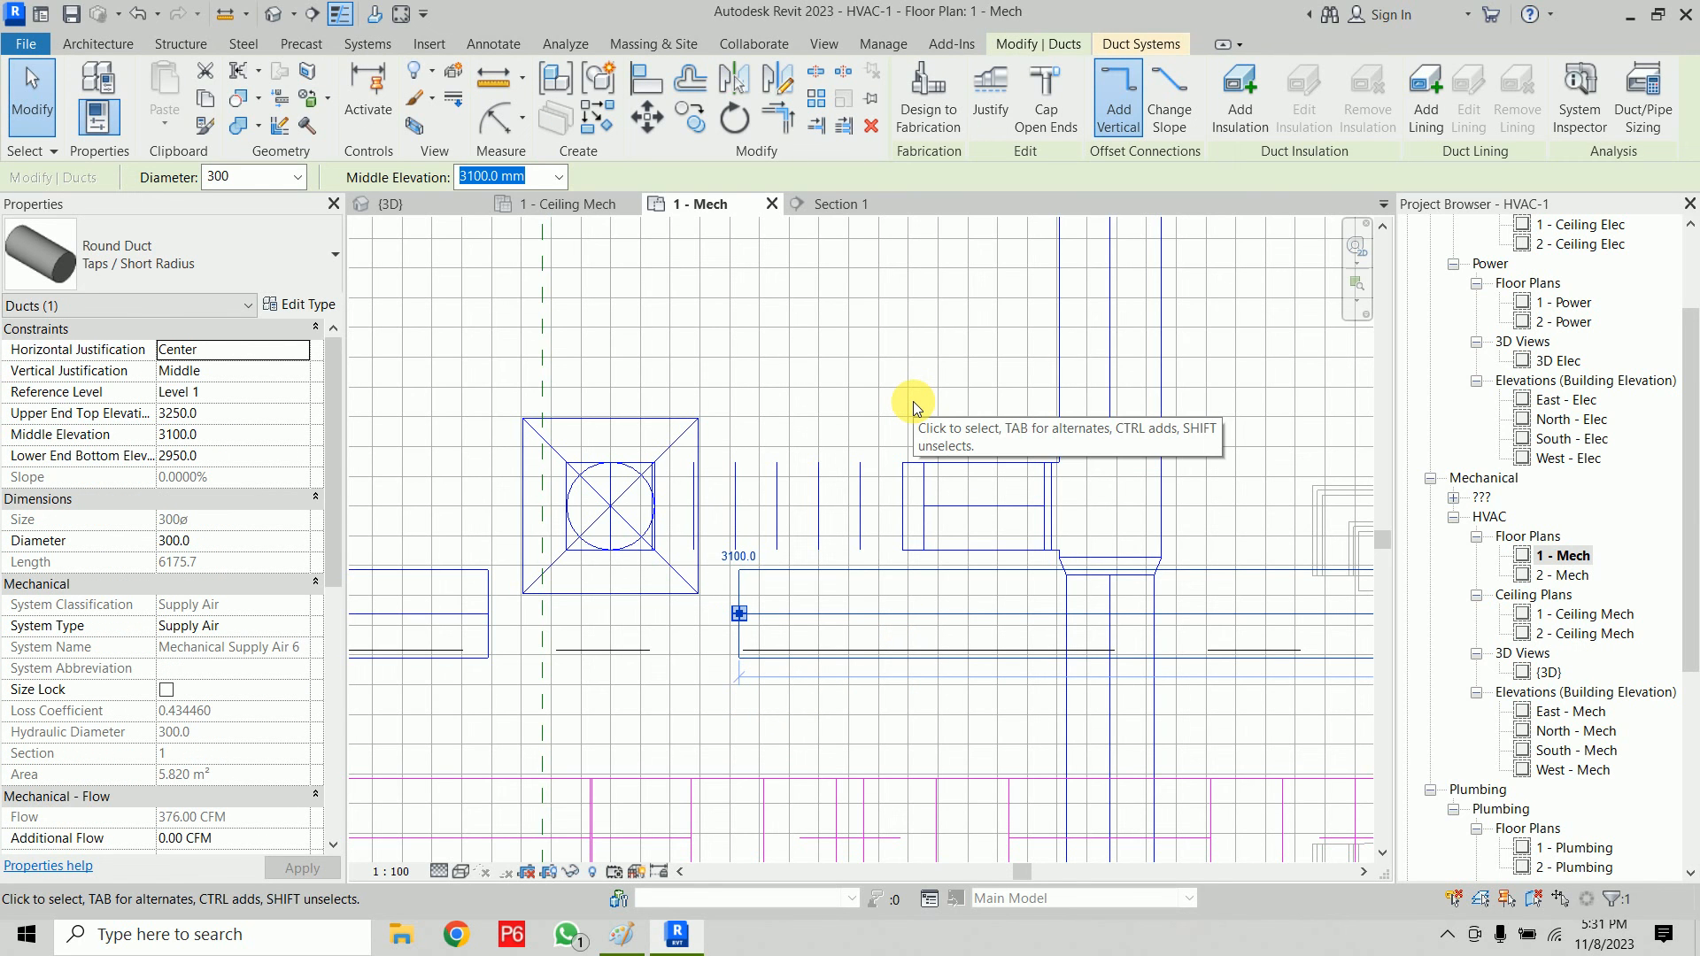
scroll(859, 416, "down", 6)
middle_click_drag(924, 382, 784, 416)
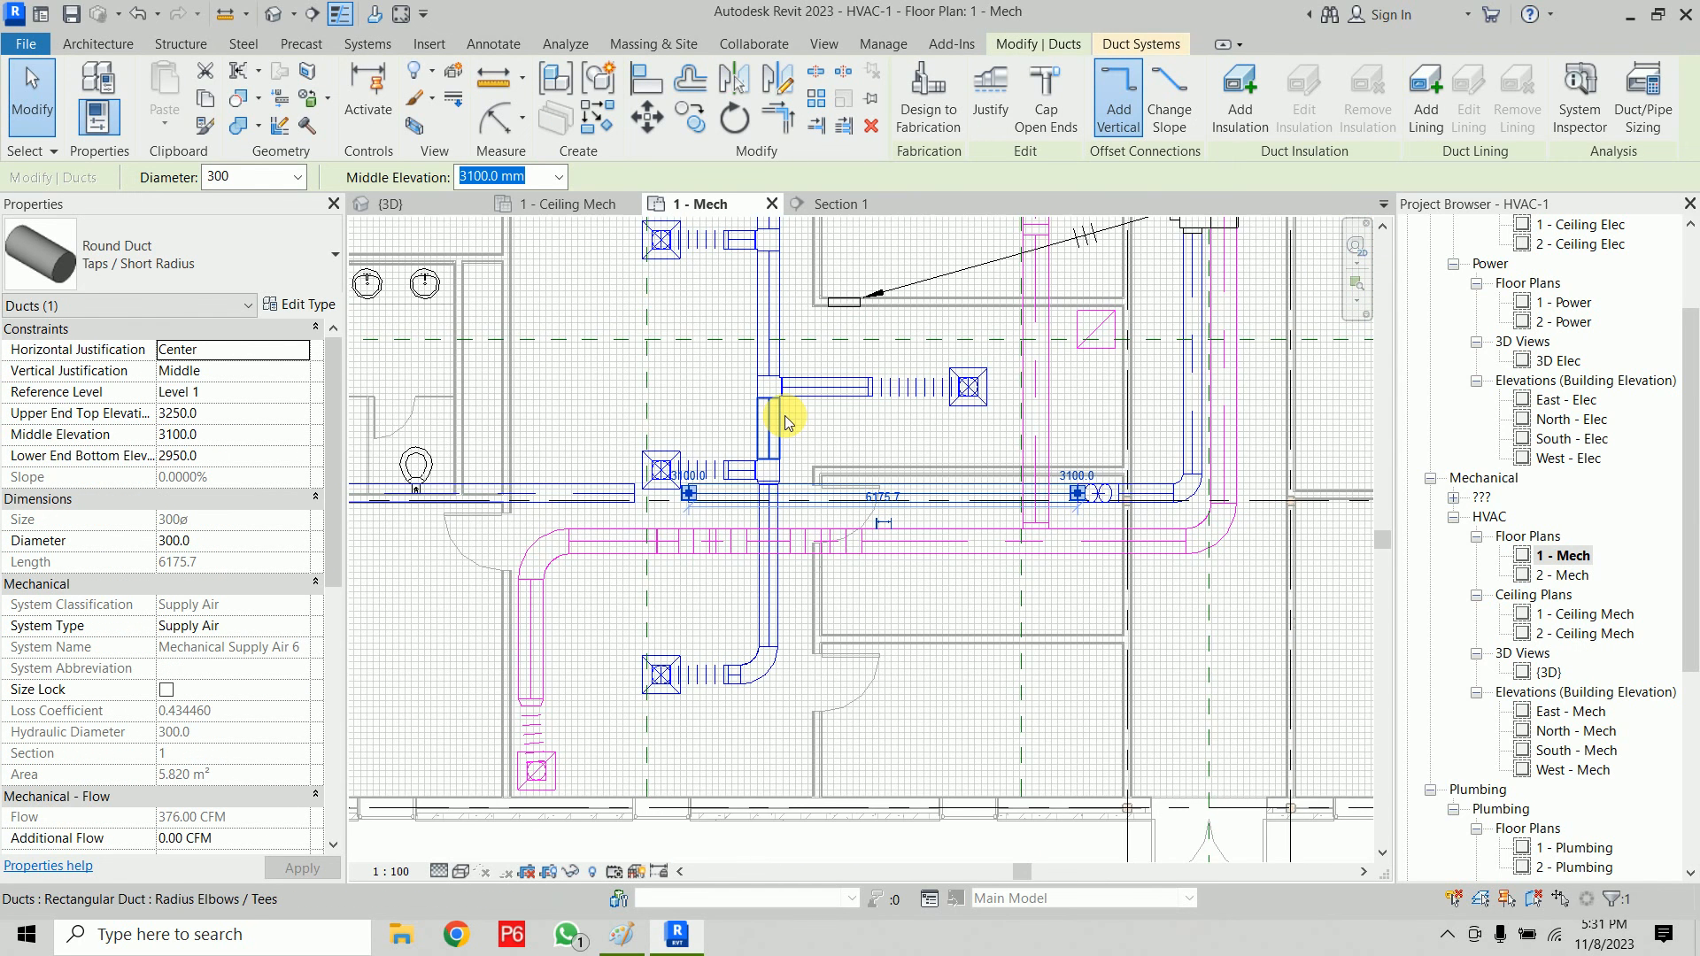
key("Down")
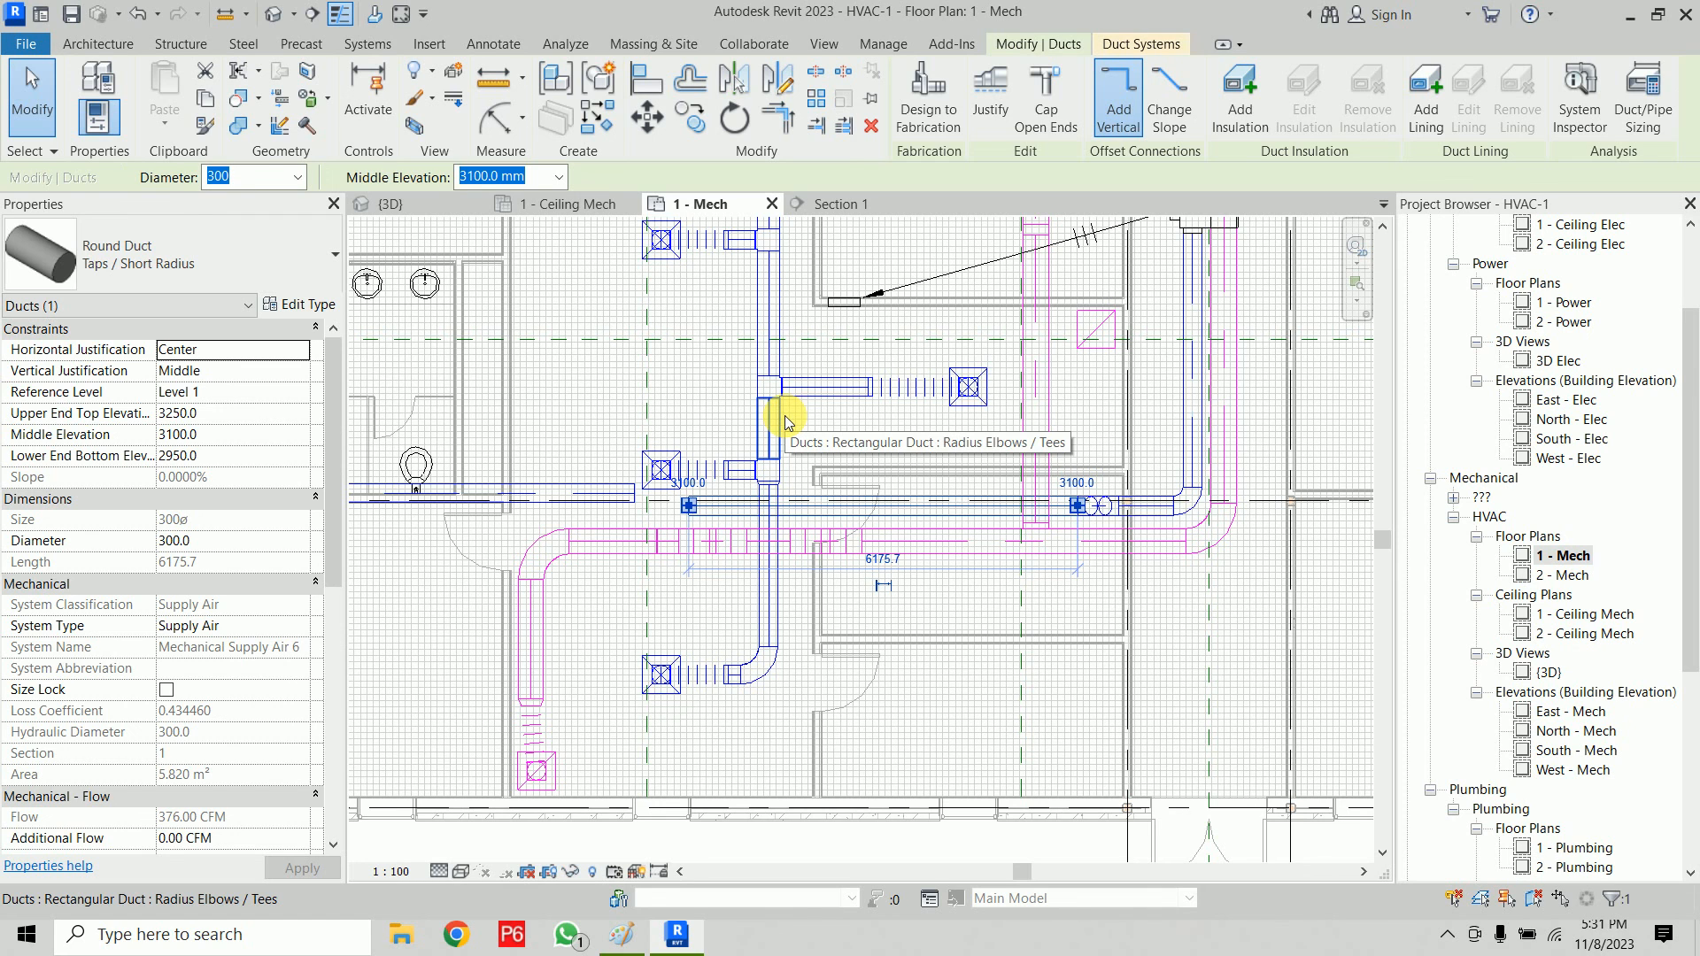
Step: Try to align the AHU's rectangular supply duct with the round duct's centerline
scroll(683, 476, "up", 4)
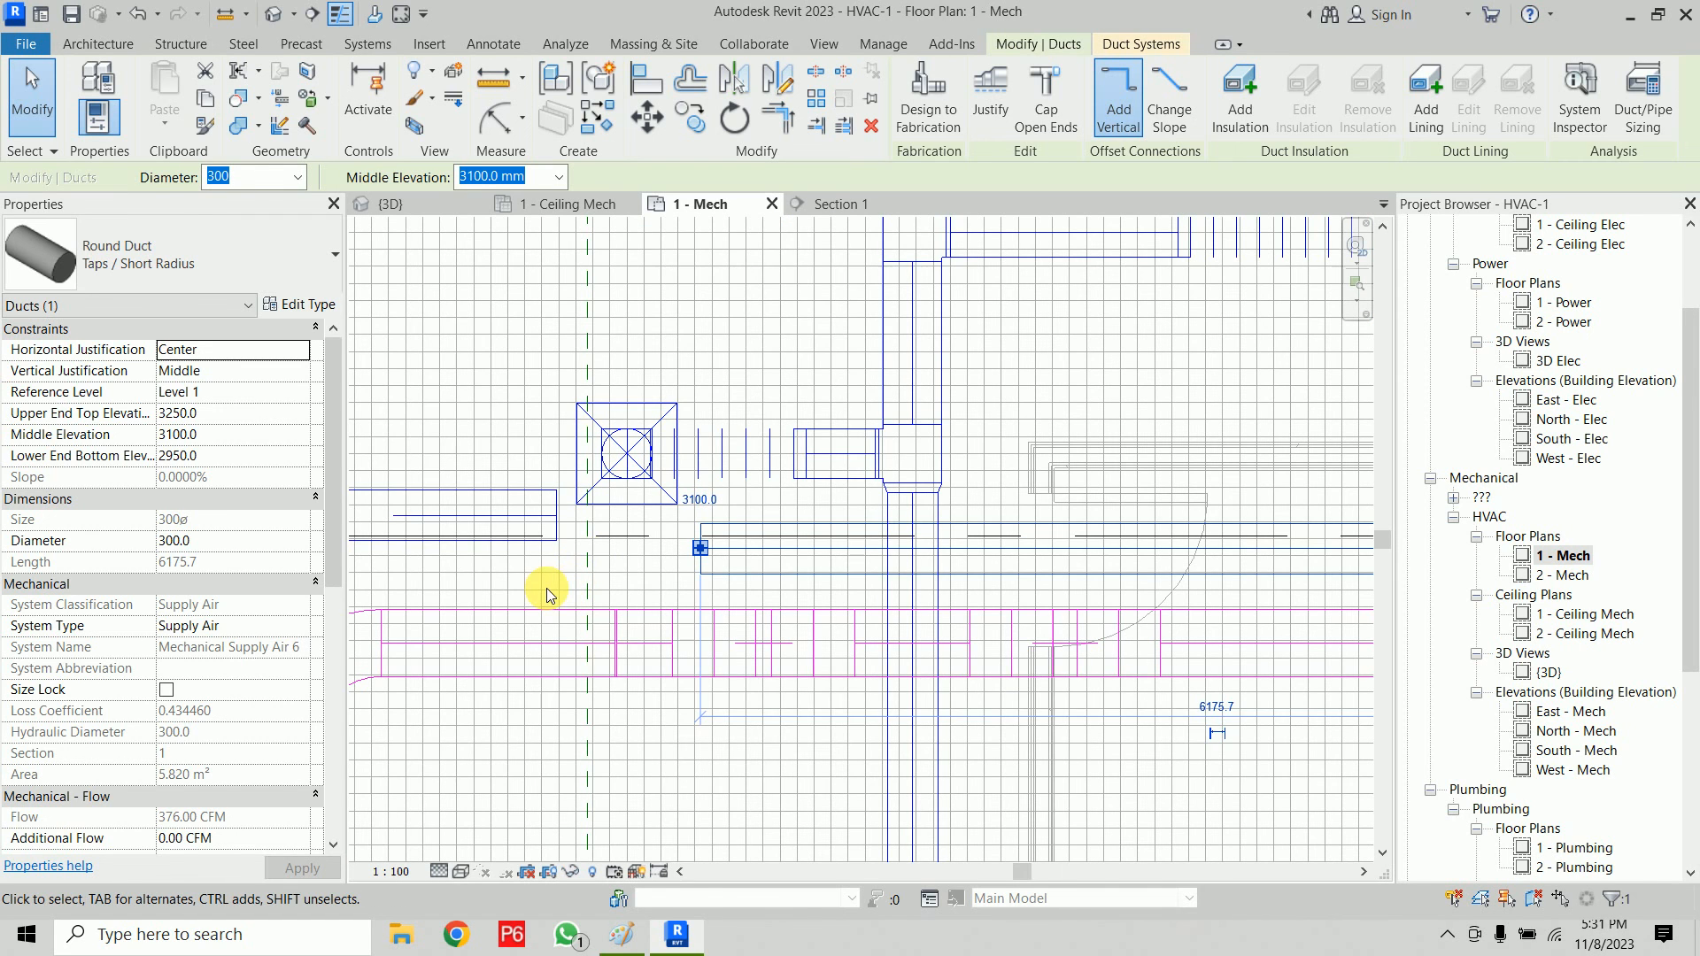
left_click(545, 587)
left_click(540, 539)
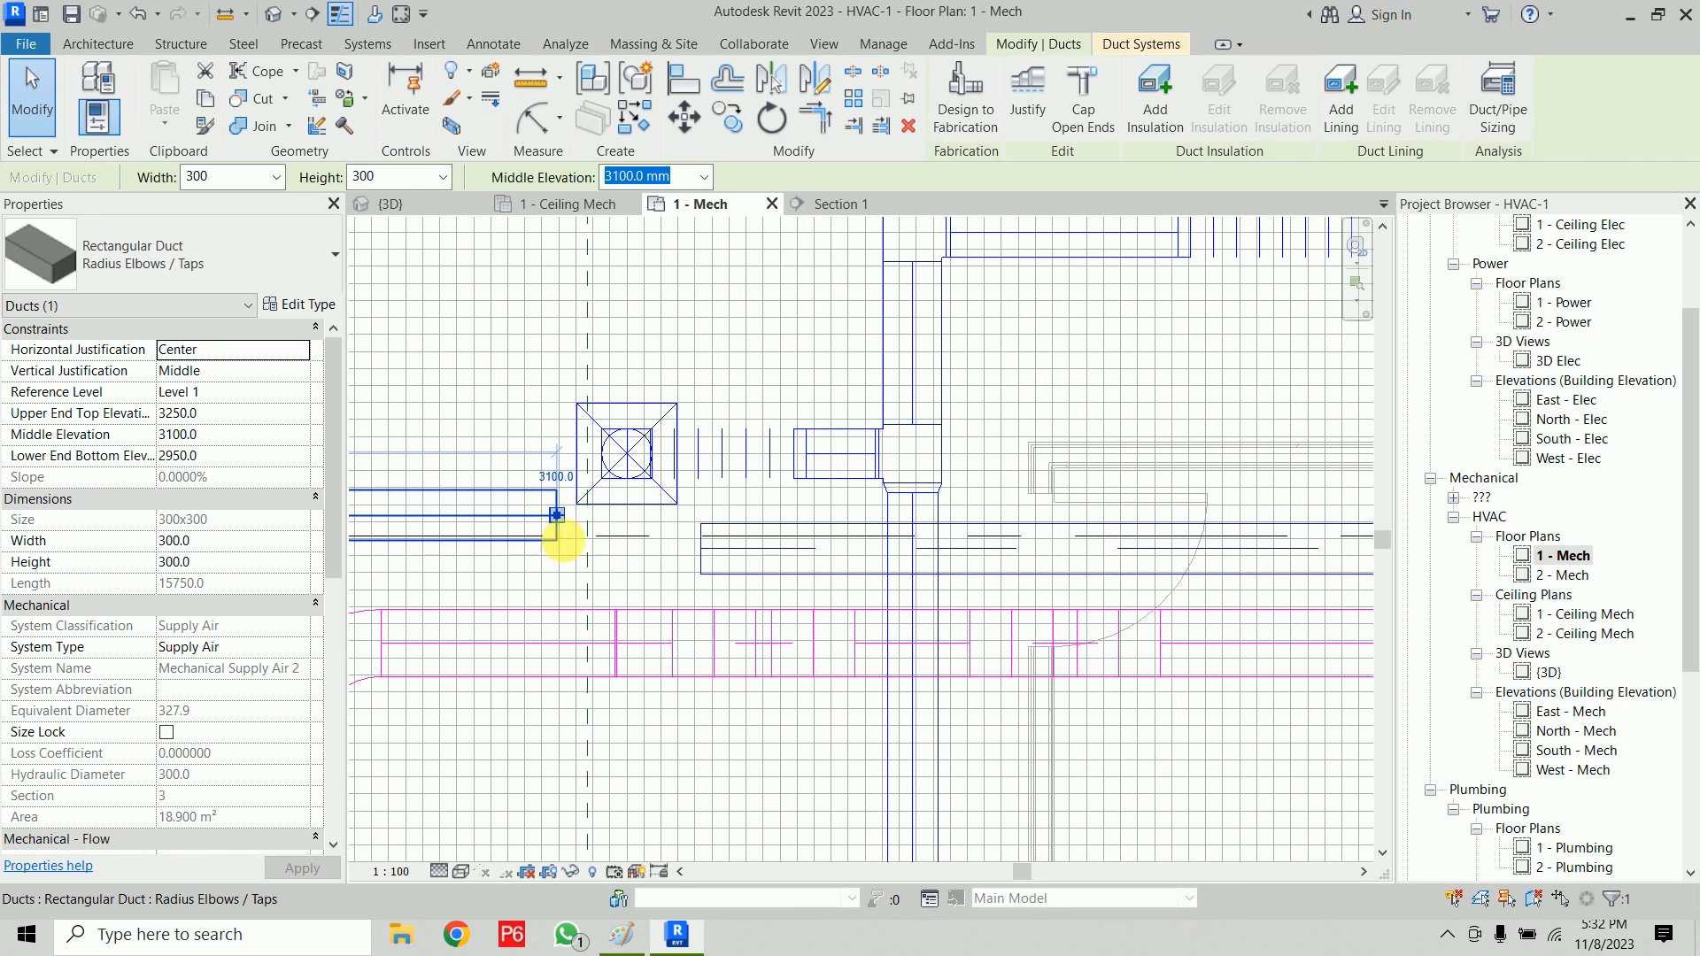
left_click(615, 573)
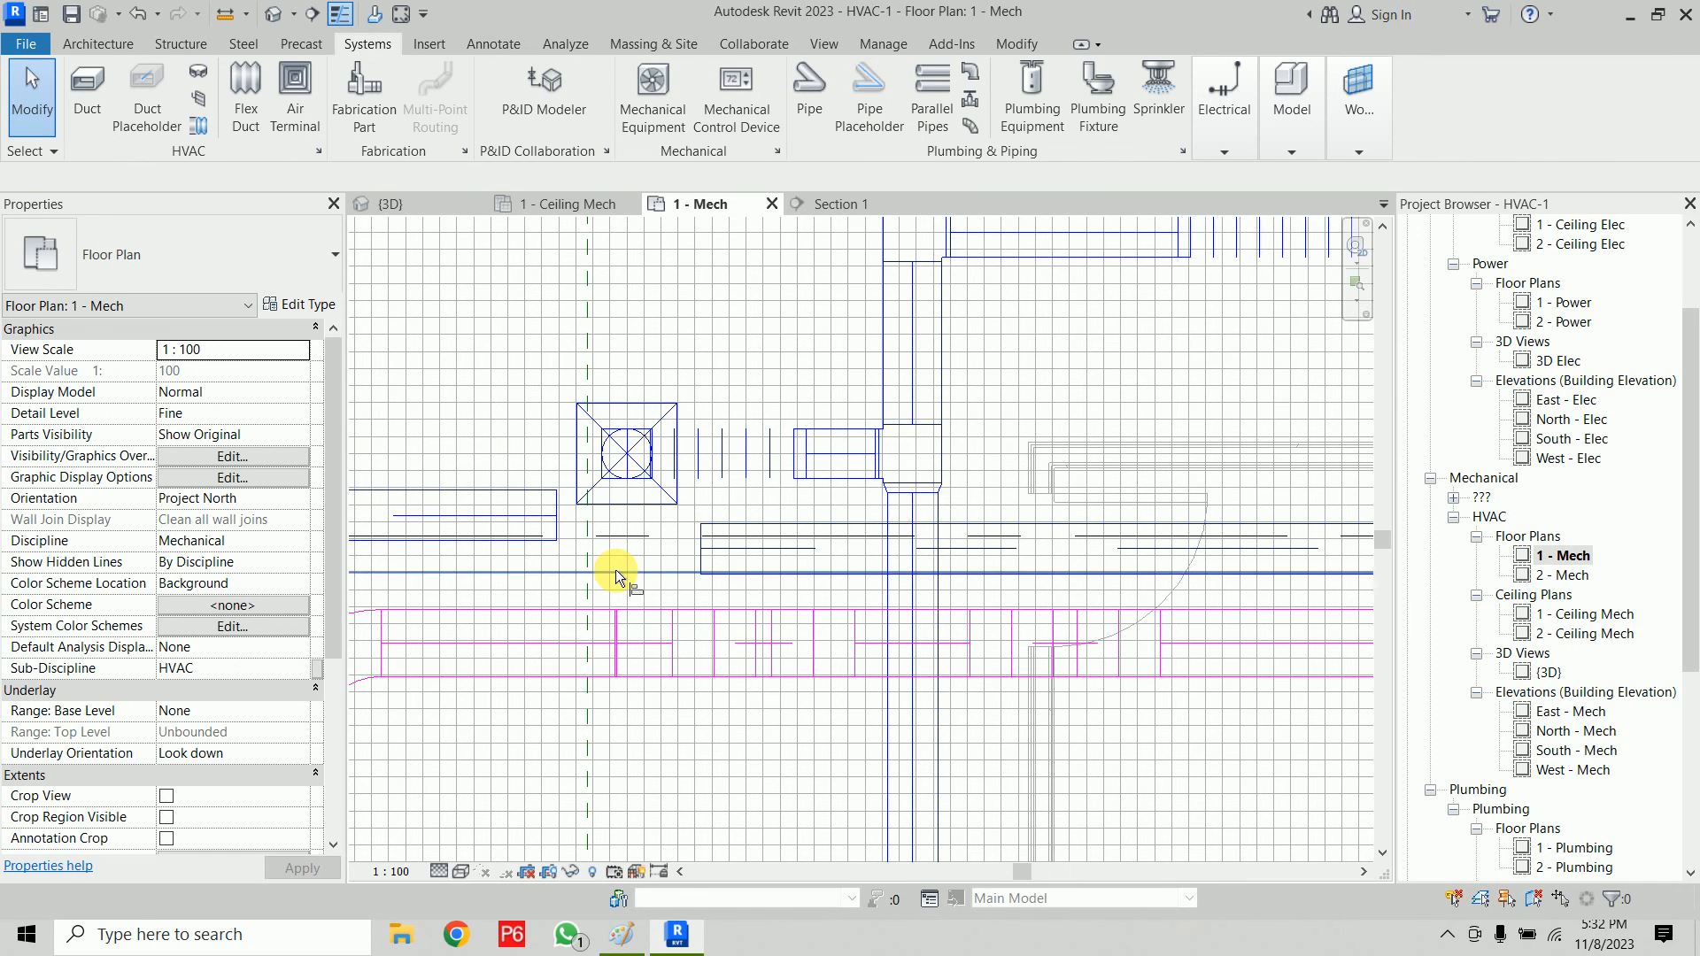
key("l")
left_click(767, 549)
left_click(545, 508)
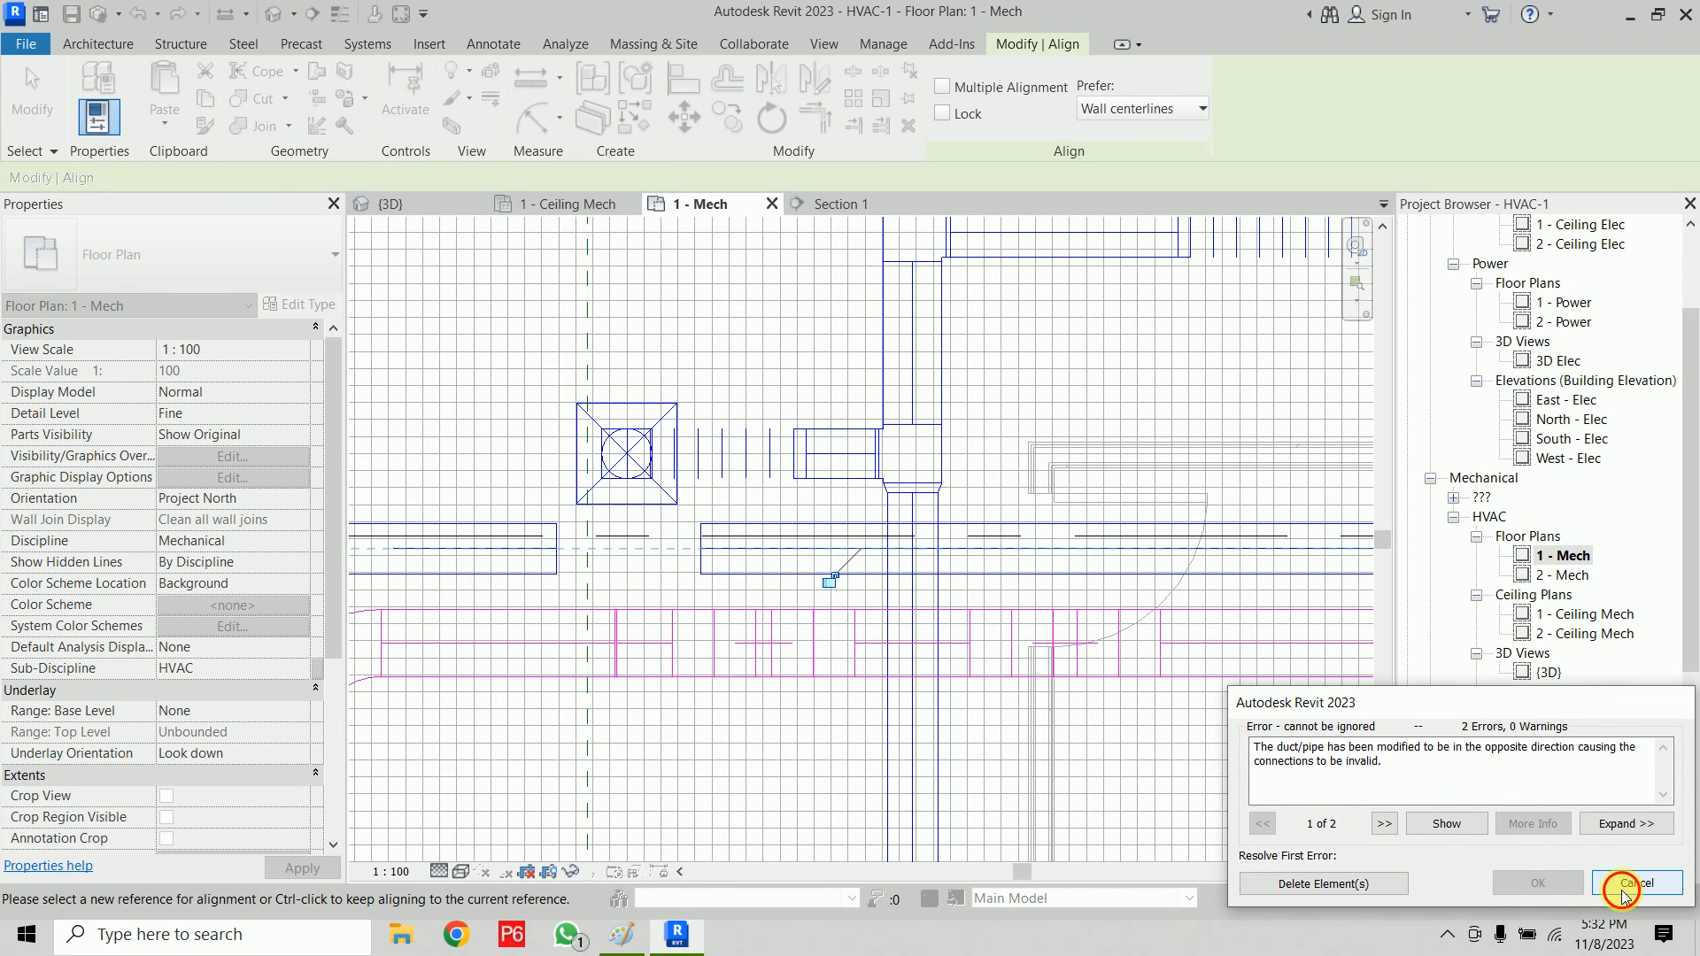
left_click(1625, 883)
Step: Examine the AHU and chiller layout and the offset between the AHU's supply duct and the VAV's round duct
scroll(615, 574, "down", 6)
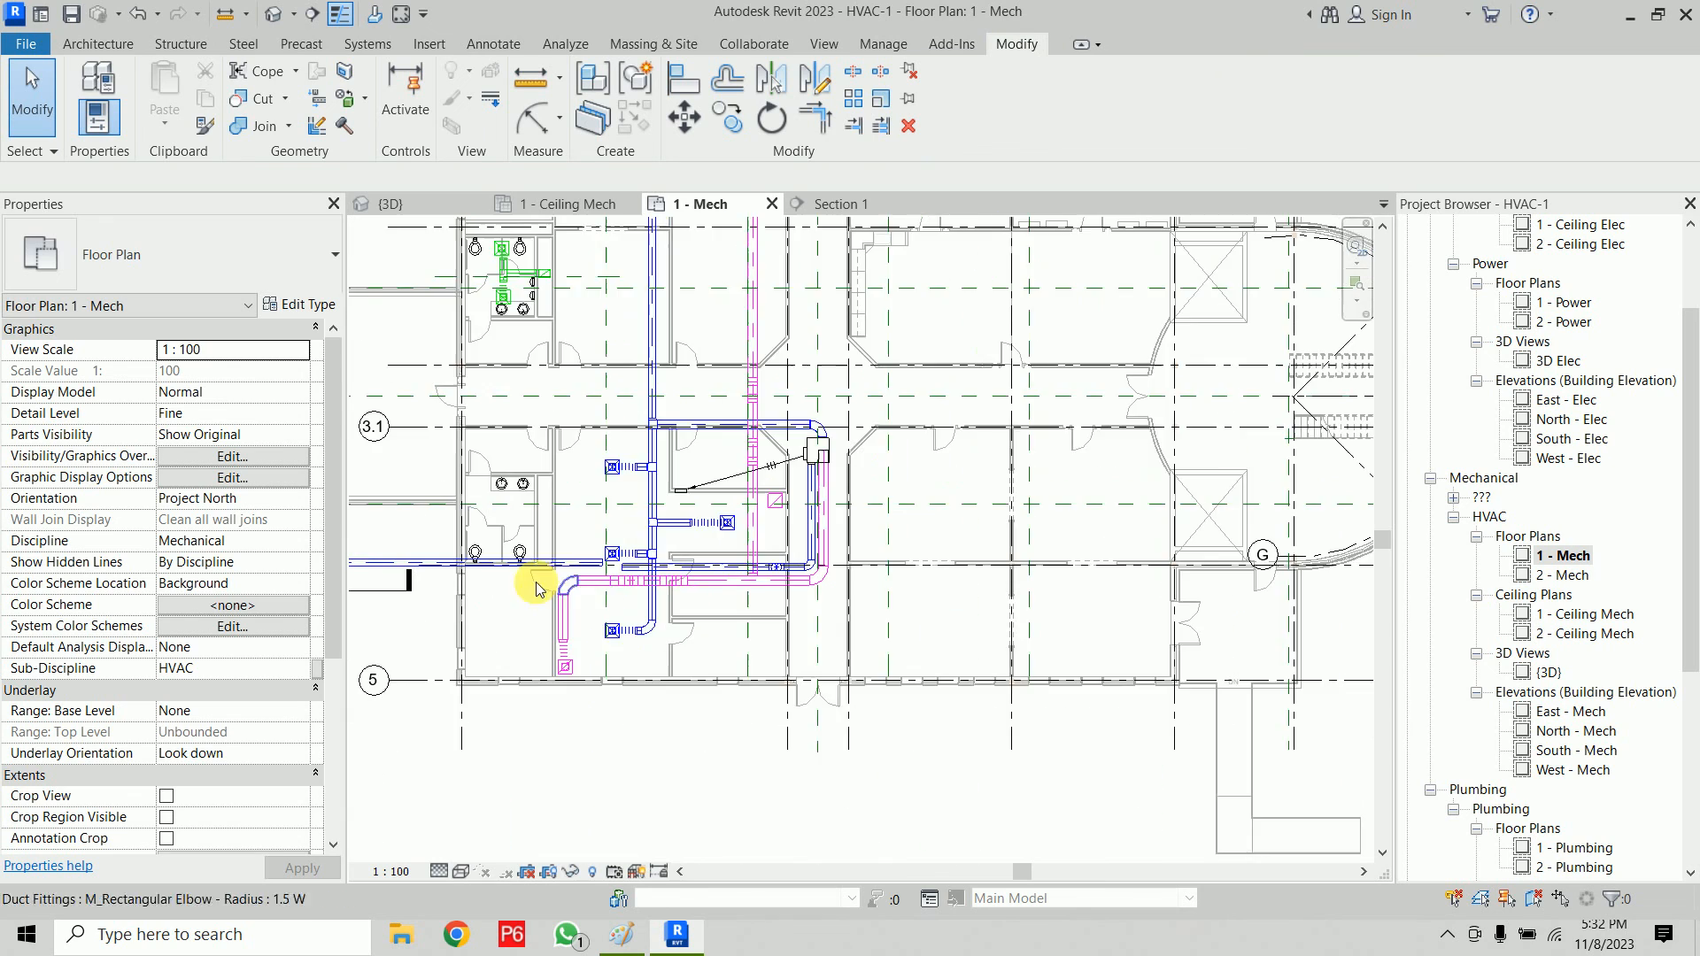
scroll(531, 588, "up", 8)
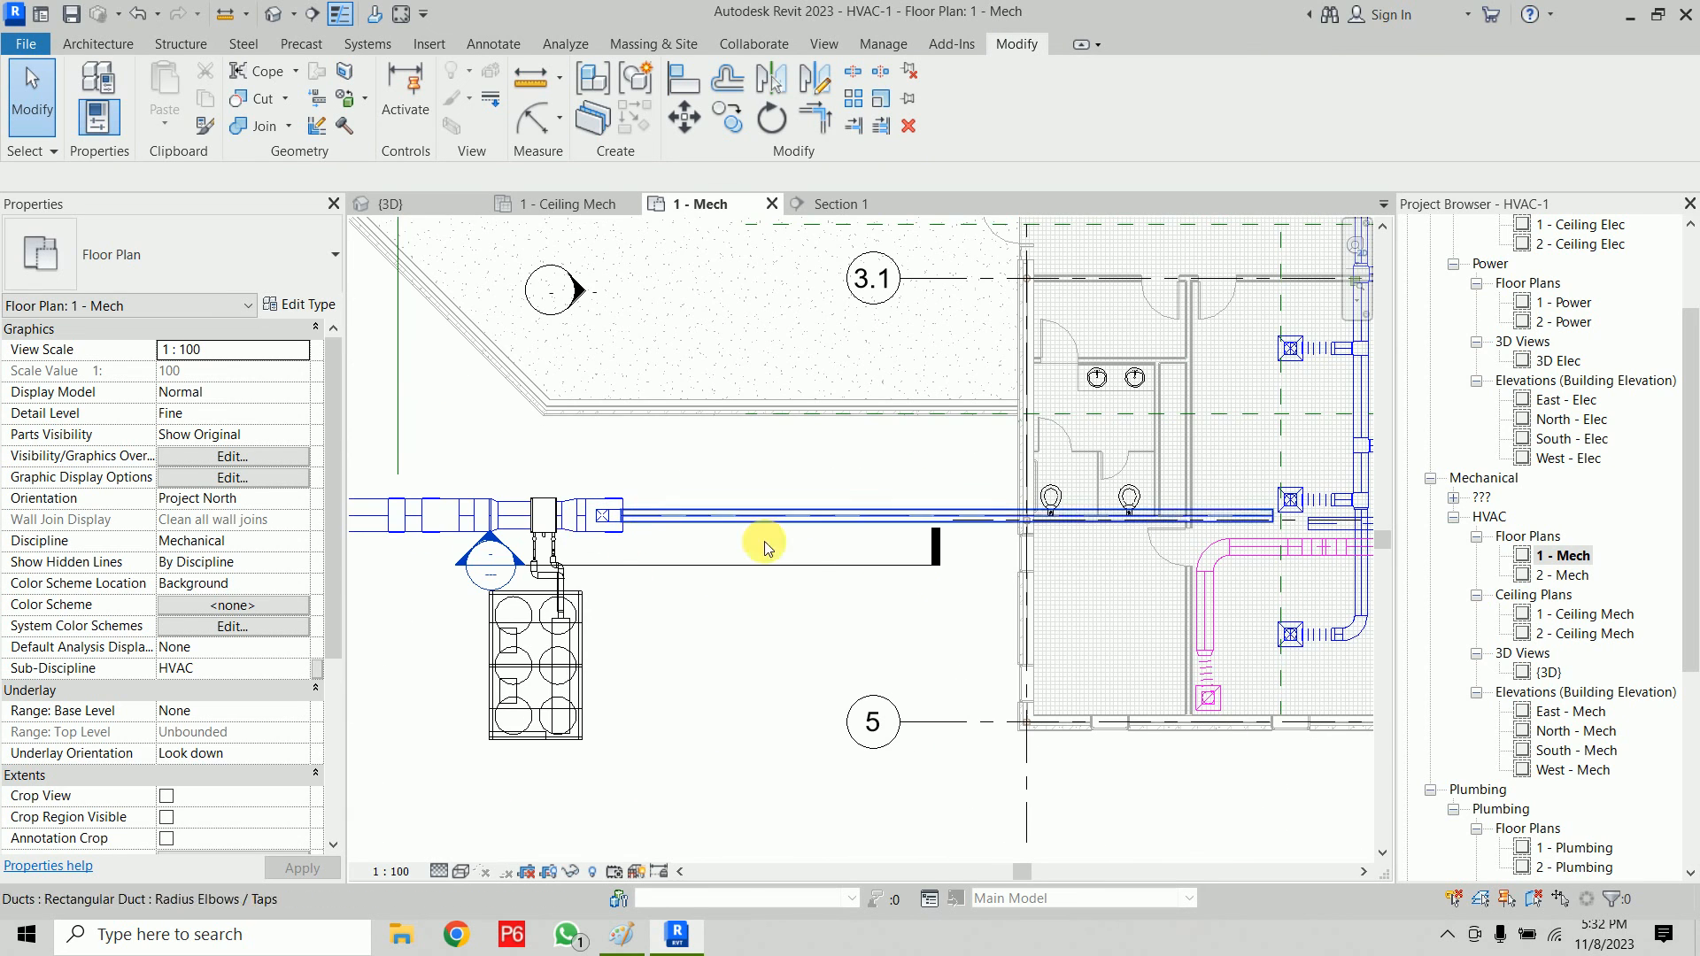
middle_click_drag(767, 550, 458, 549)
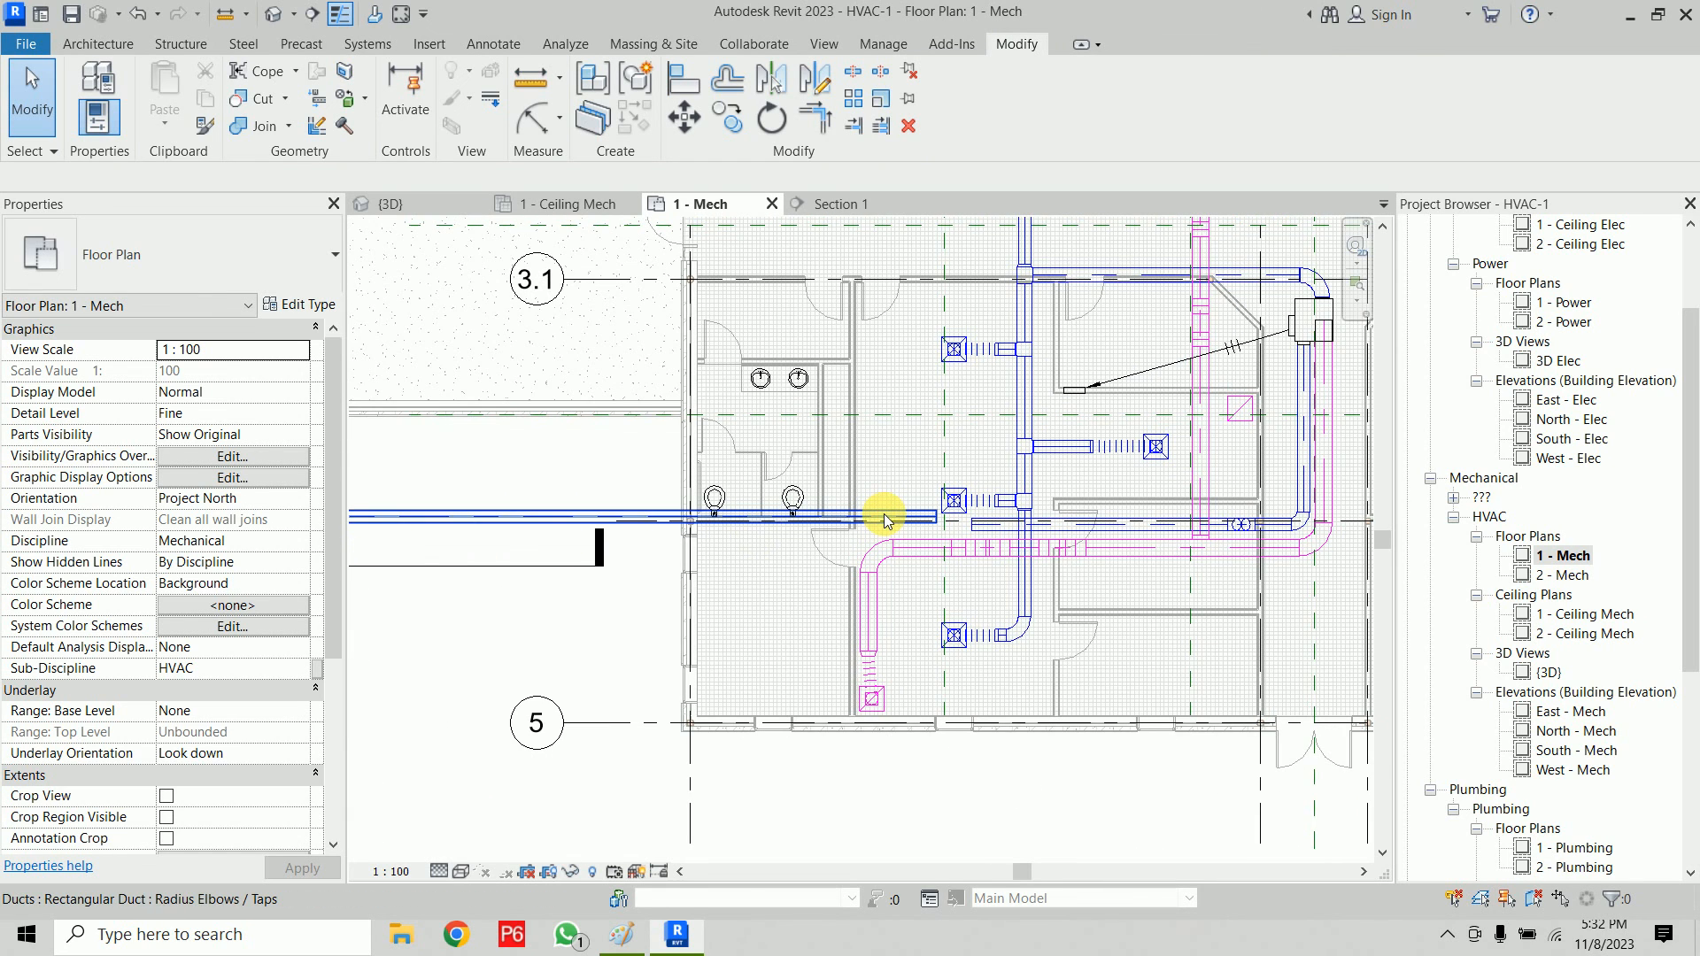
left_click(884, 519)
scroll(890, 522, "down", 3)
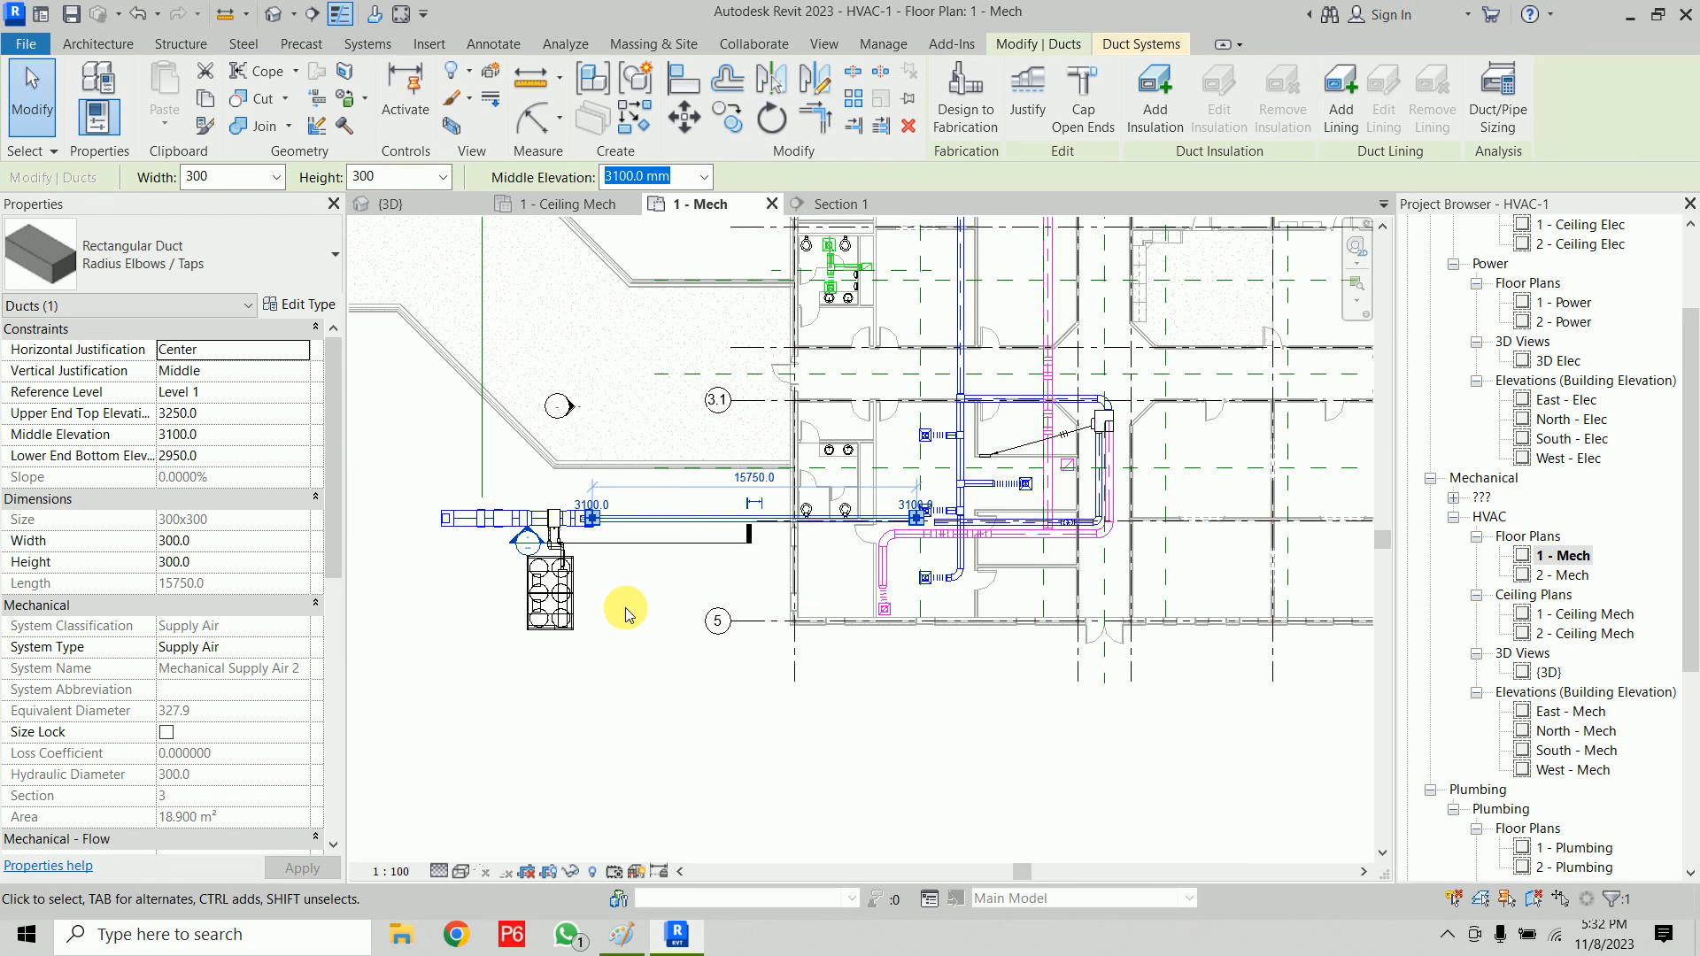
left_click(655, 647)
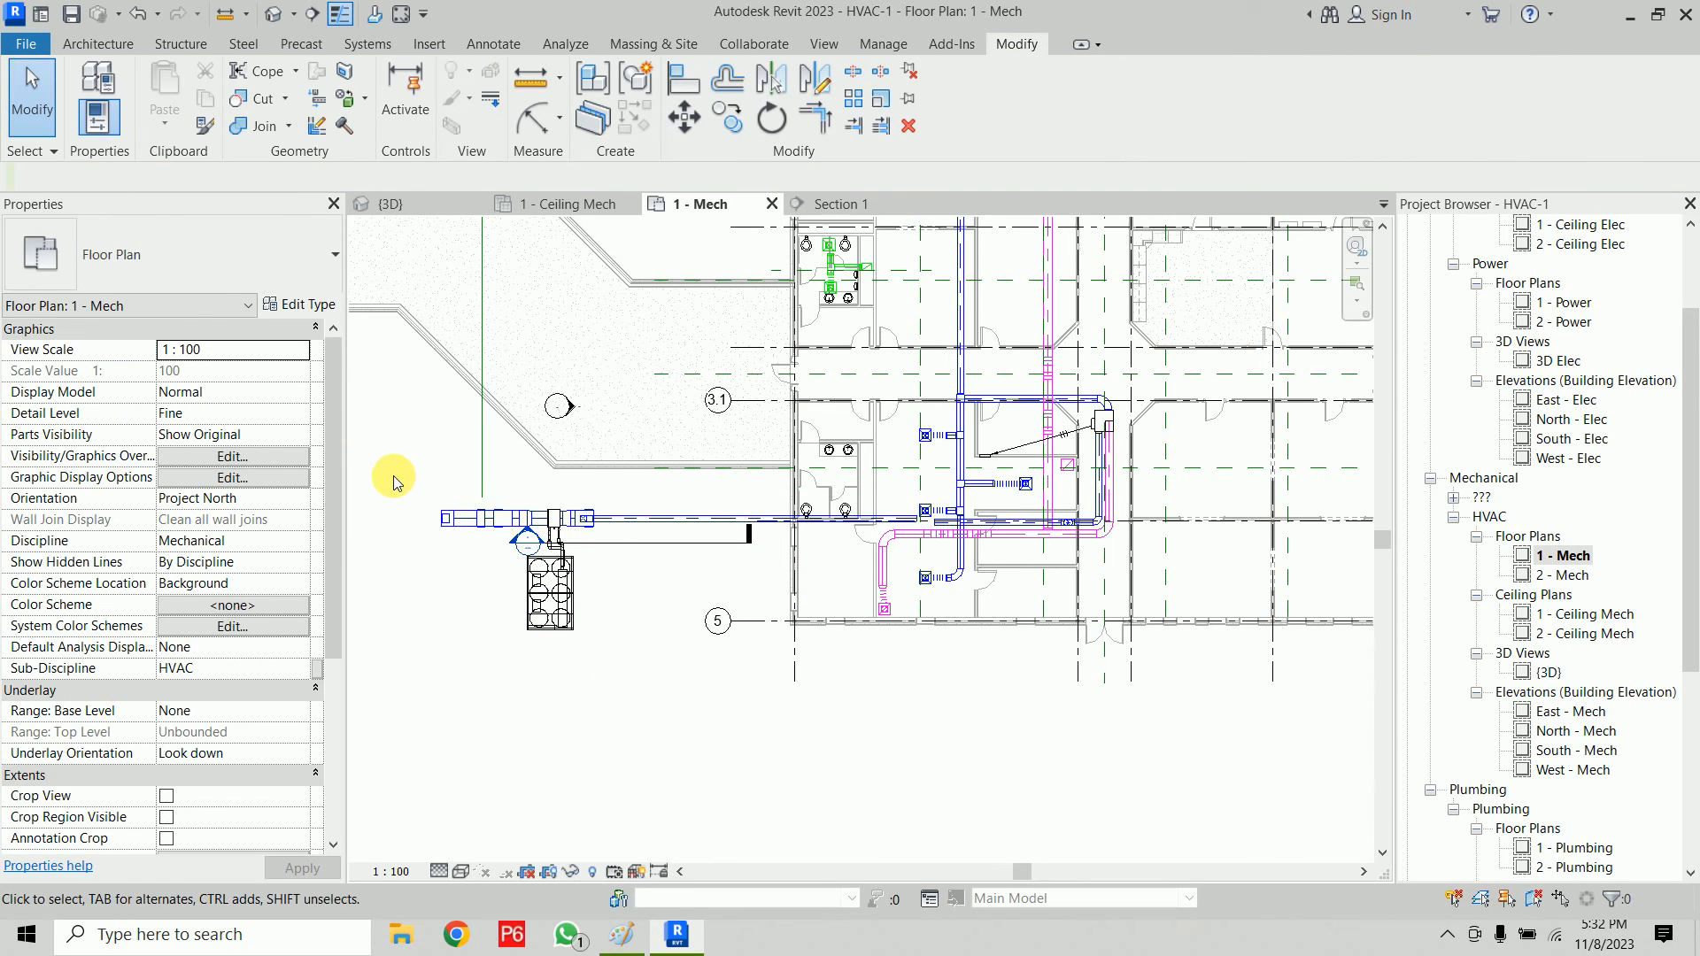
left_click_drag(390, 473, 661, 692)
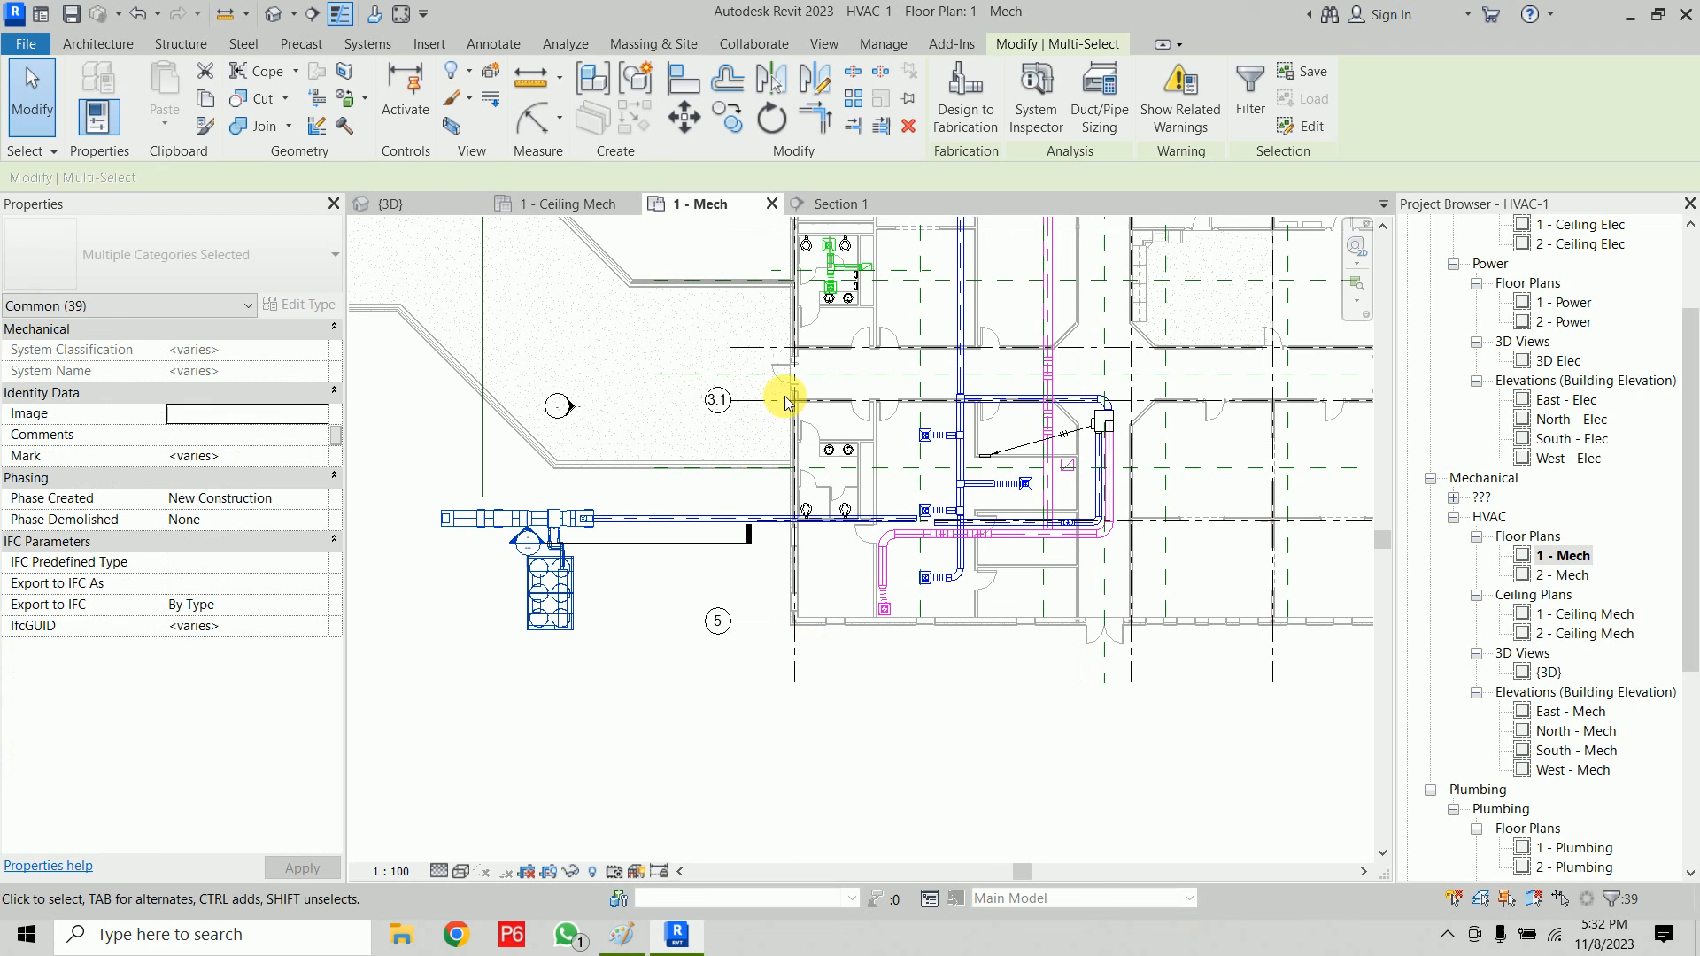
left_click(793, 720)
scroll(939, 557, "up", 4)
scroll(925, 496, "up", 5)
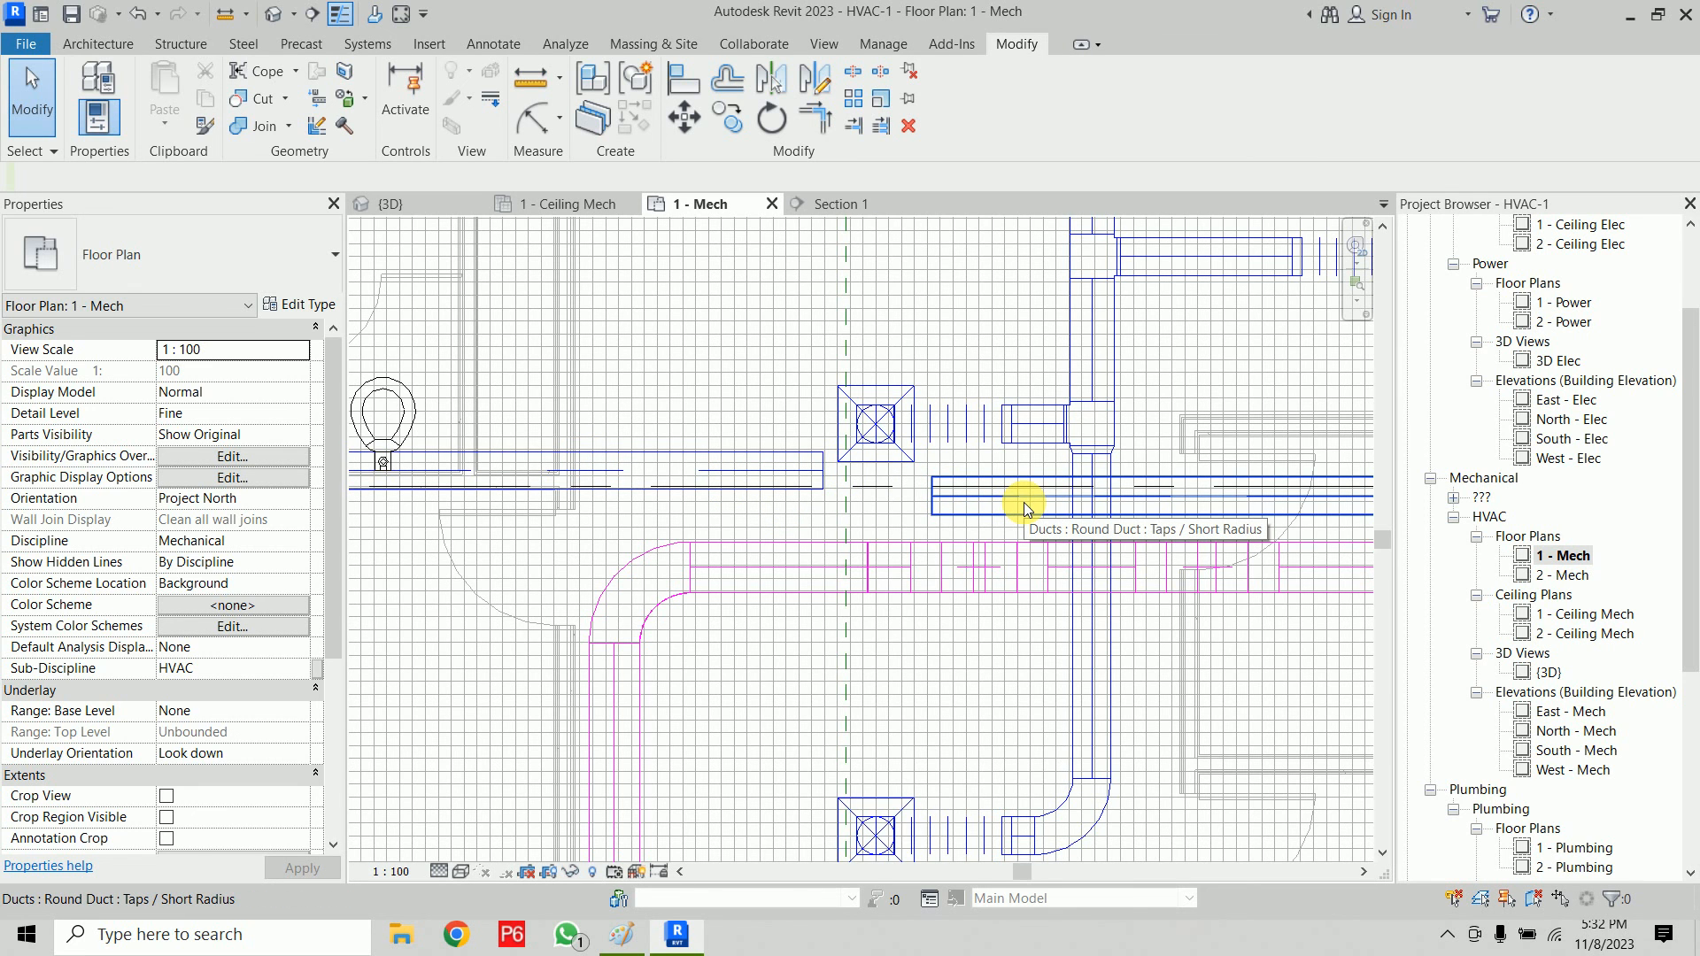
scroll(1024, 502, "down", 3)
middle_click_drag(1024, 501, 891, 595)
scroll(856, 557, "up", 5)
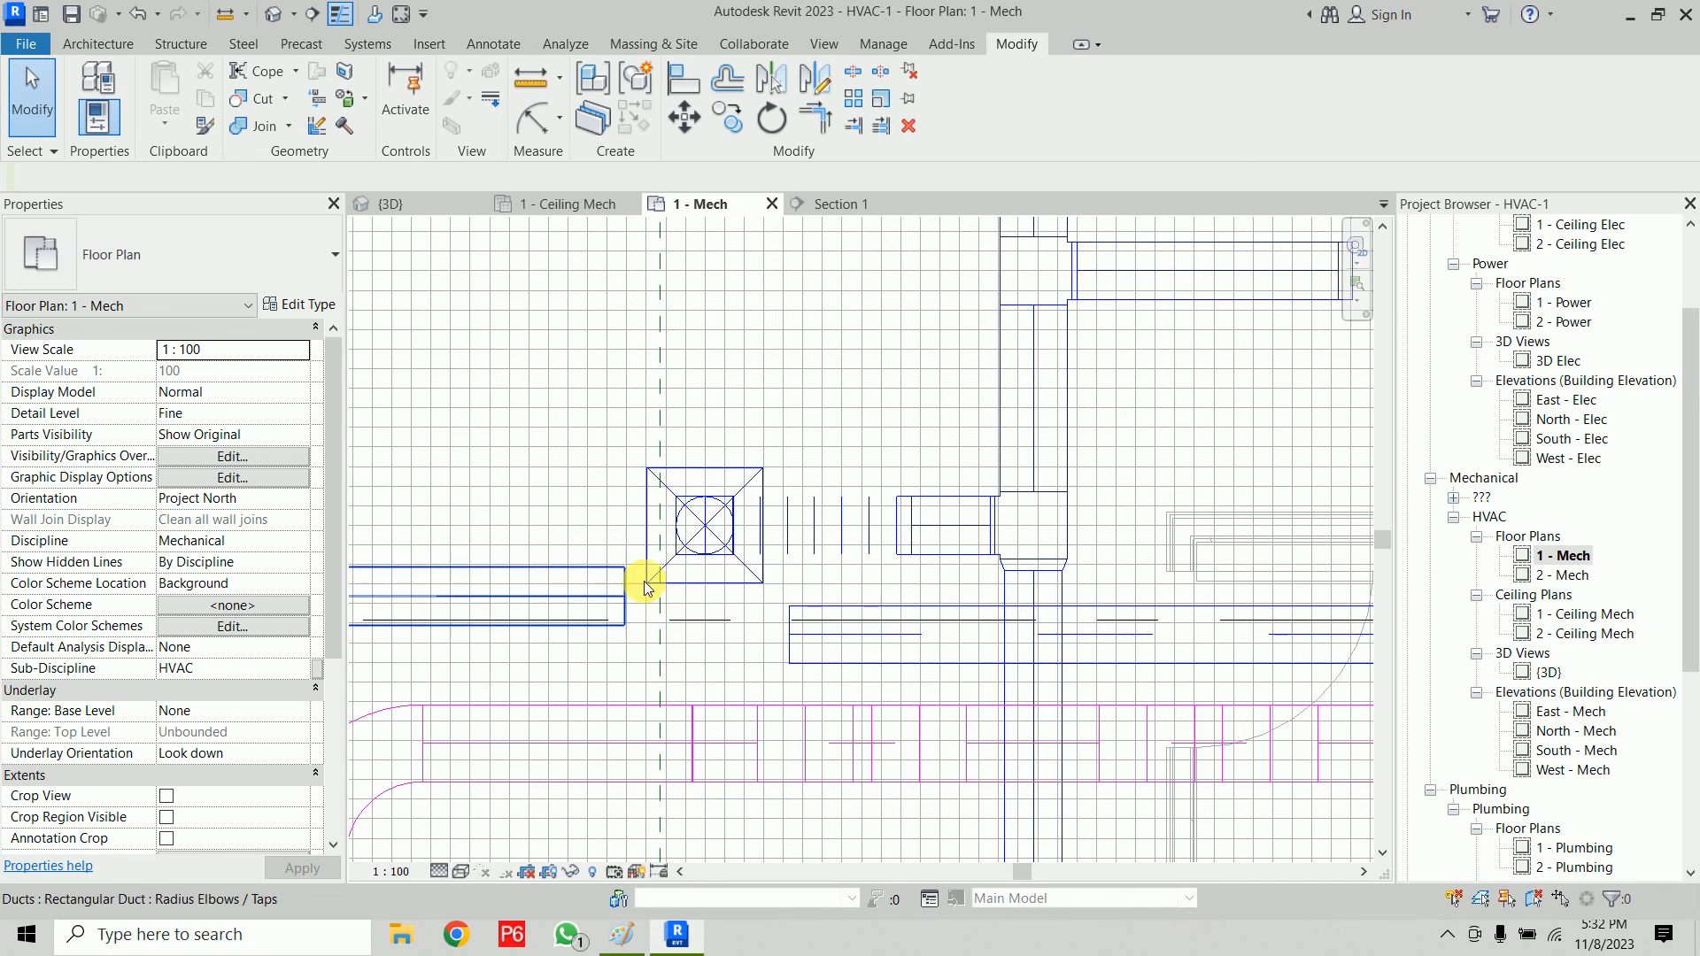
Step: Nudge the supply diffuser between the two duct ends north, clear of the supply duct's path
left_click(712, 459)
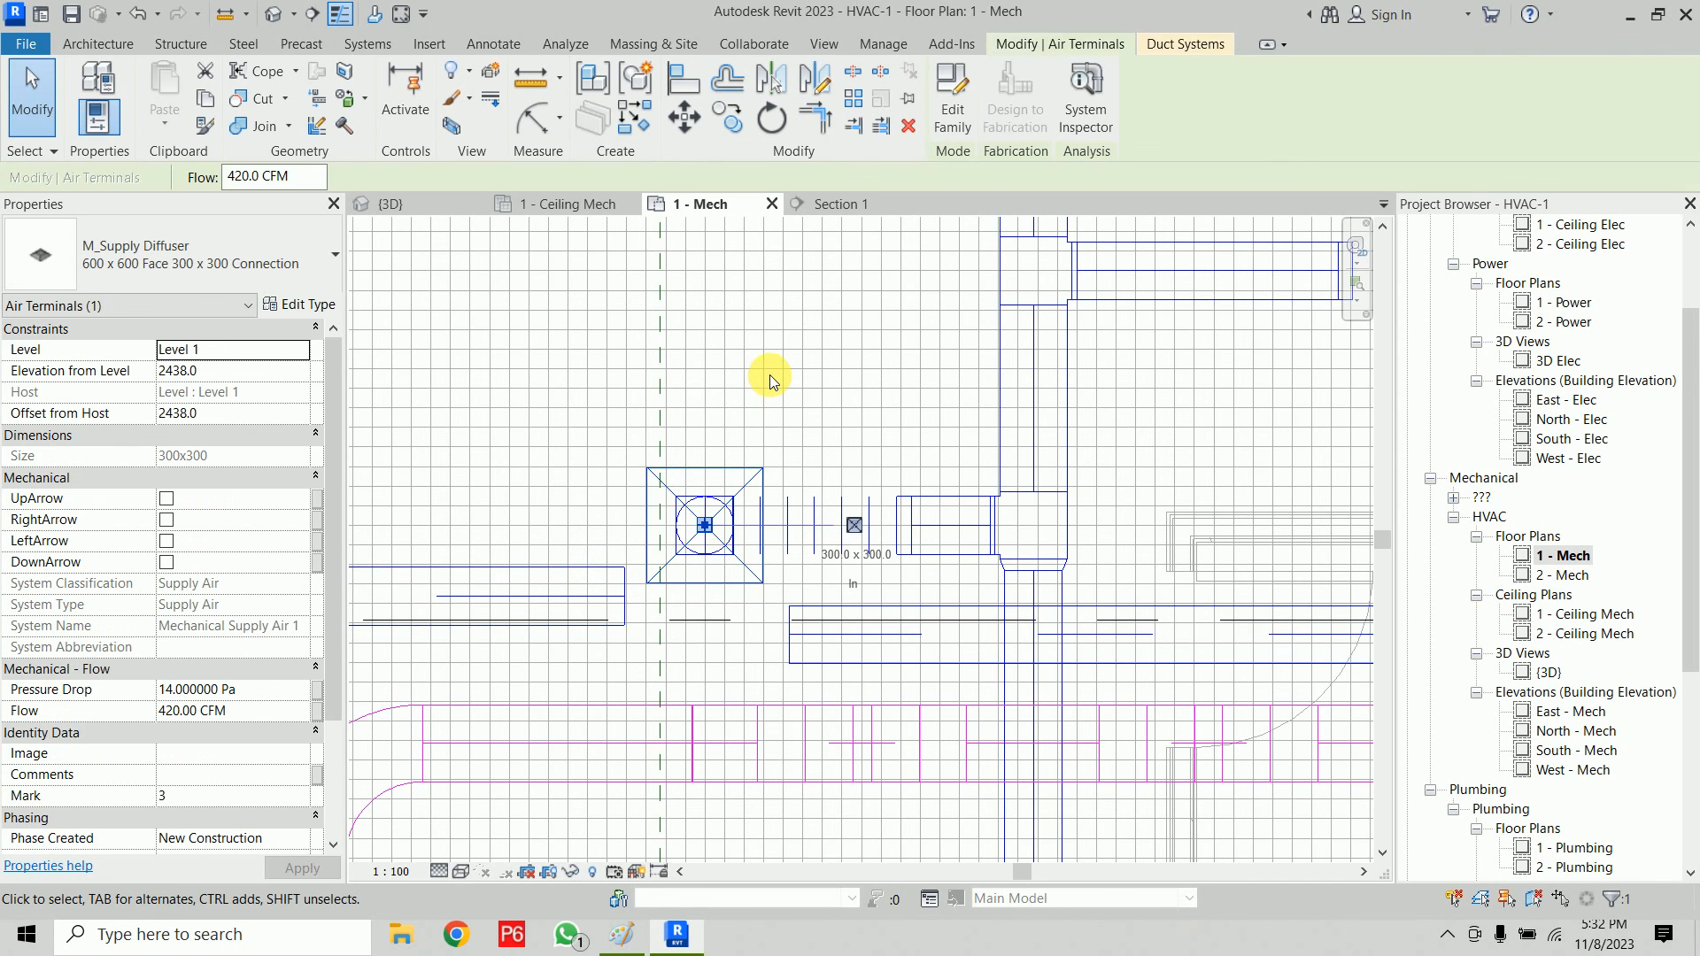
key("Up")
key("Up")
key("Up")
key("Up")
key("Up")
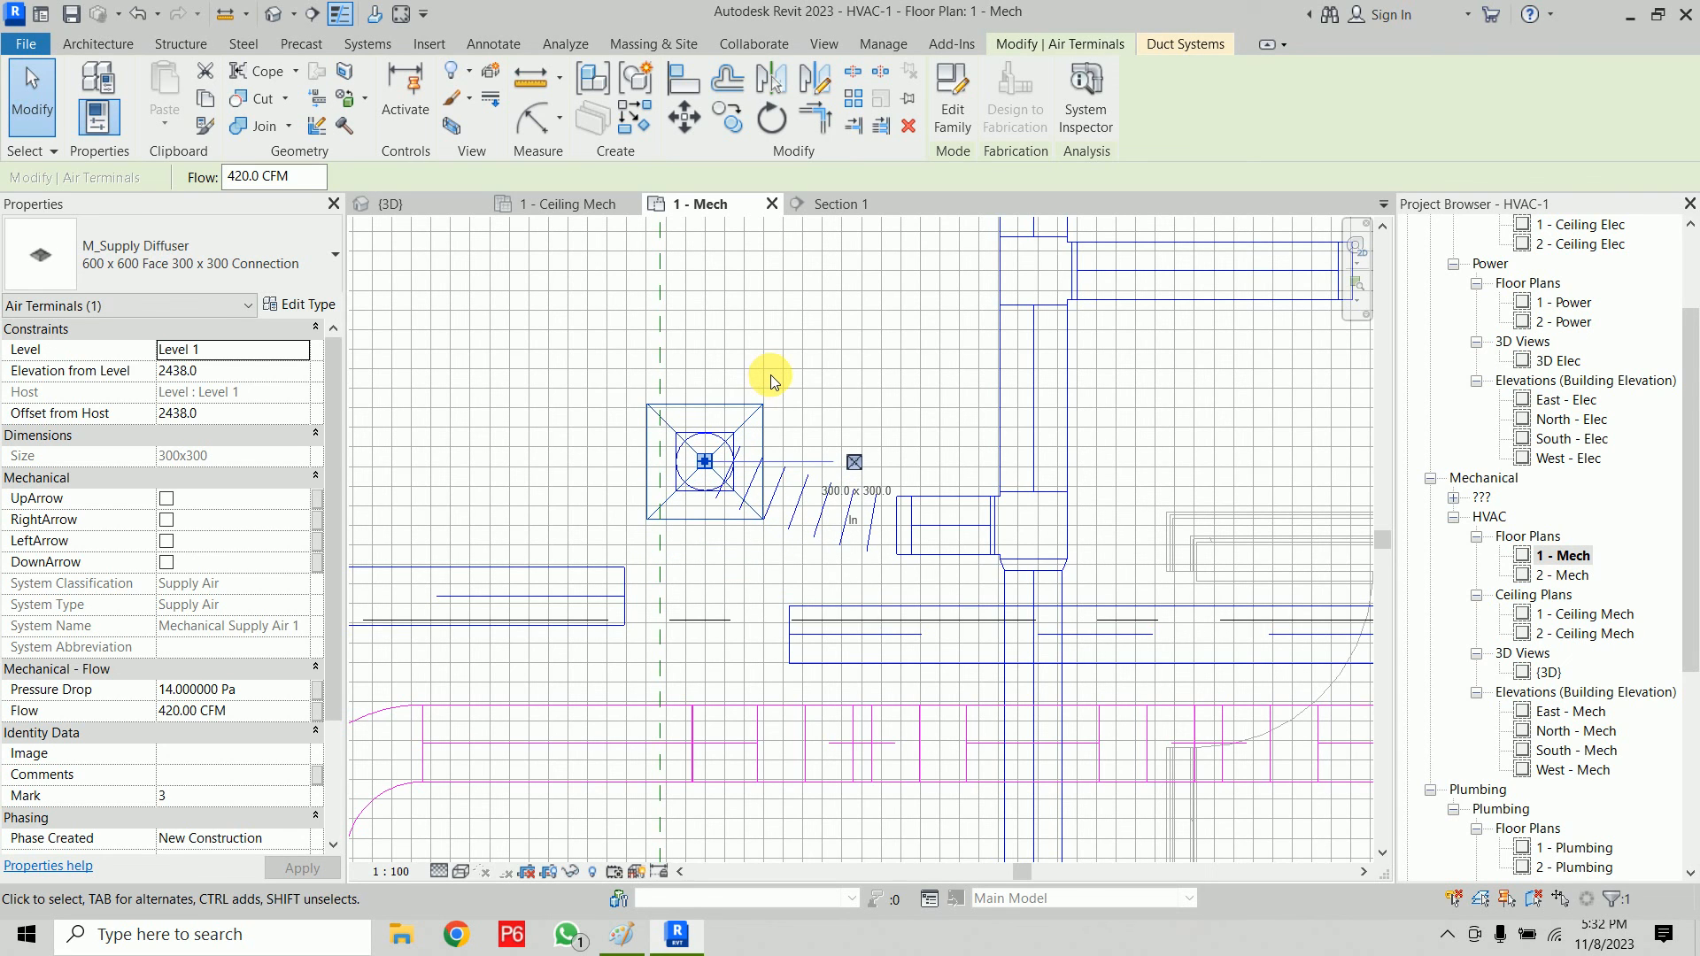
left_click(1172, 432)
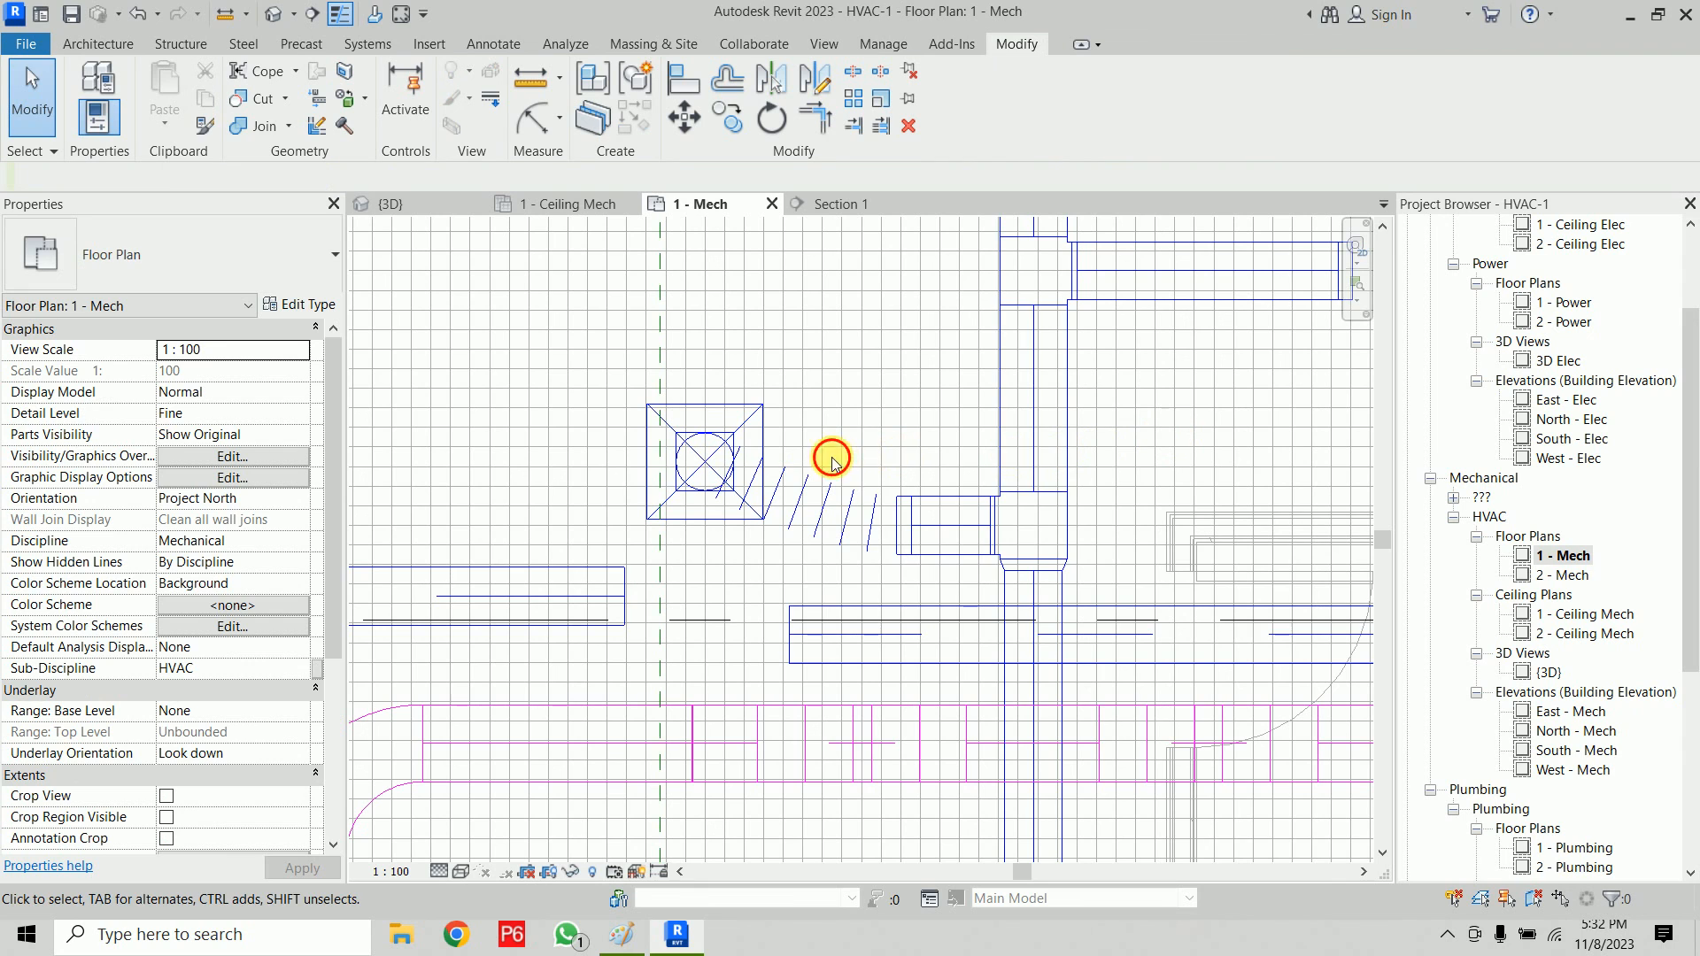
Step: Nudge the diffuser's branch duct and its fittings at the main duct north to about the diffuser's new position
left_click_drag(830, 457, 1107, 586)
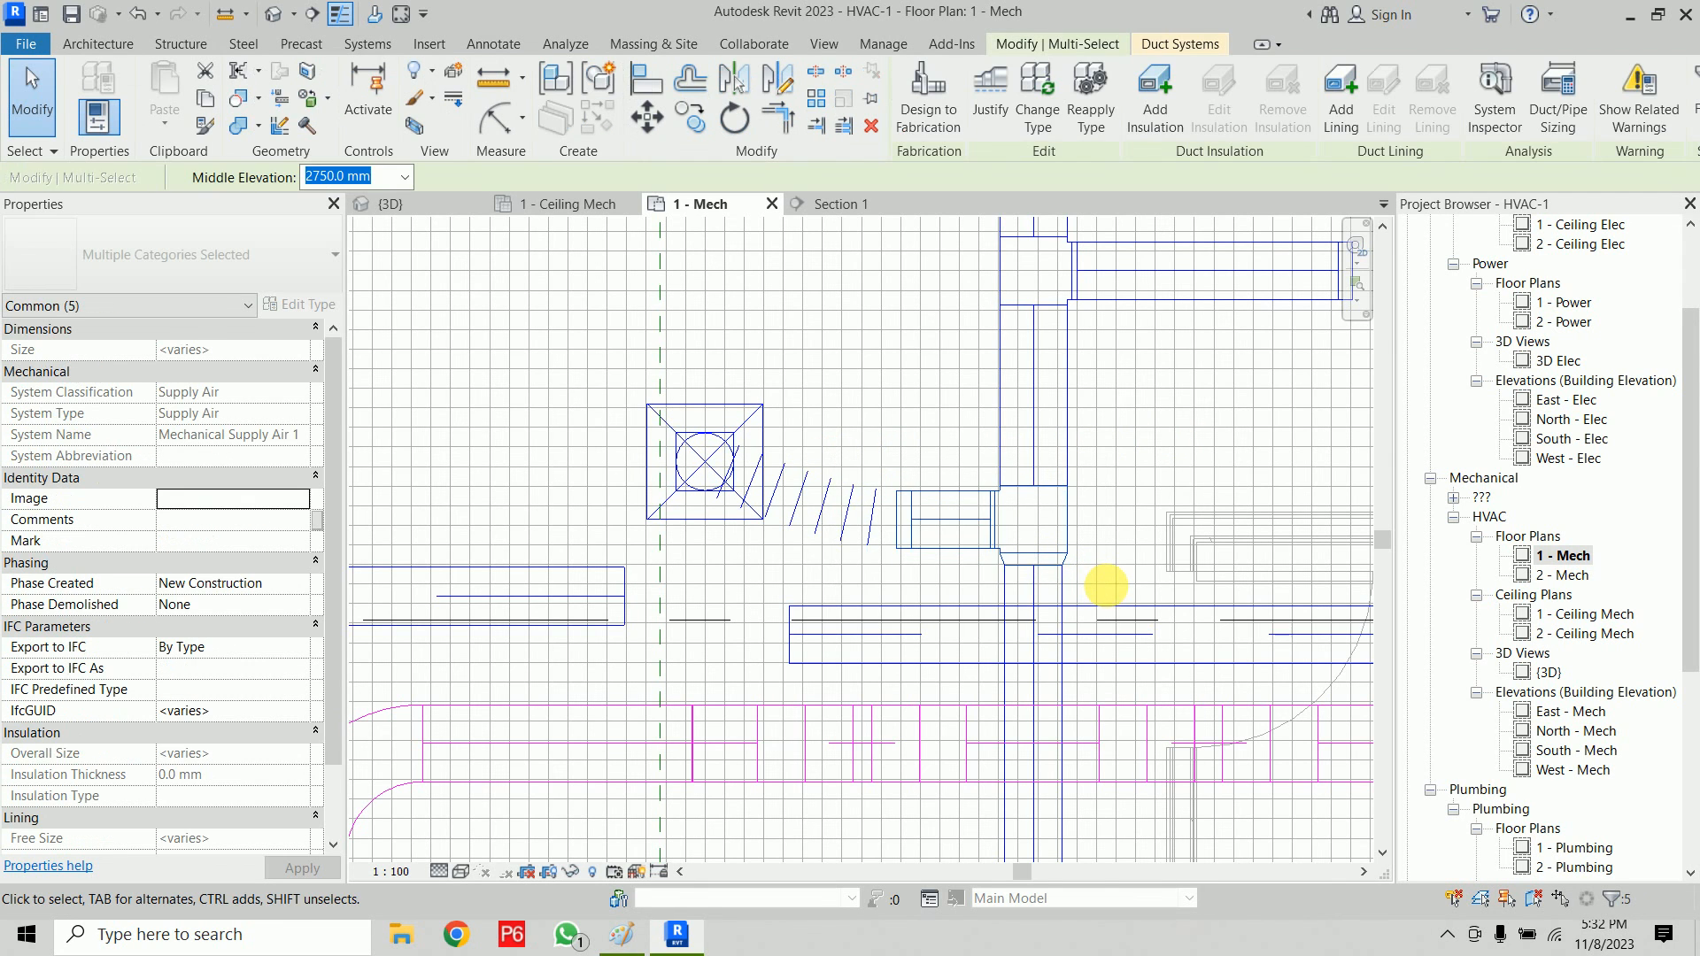
key("Up")
key("Up")
key("Up")
key("Up")
key("Up")
key("Up")
key("Up")
key("Up")
key("Up")
key("Up")
key("Up")
key("Up")
key("Up")
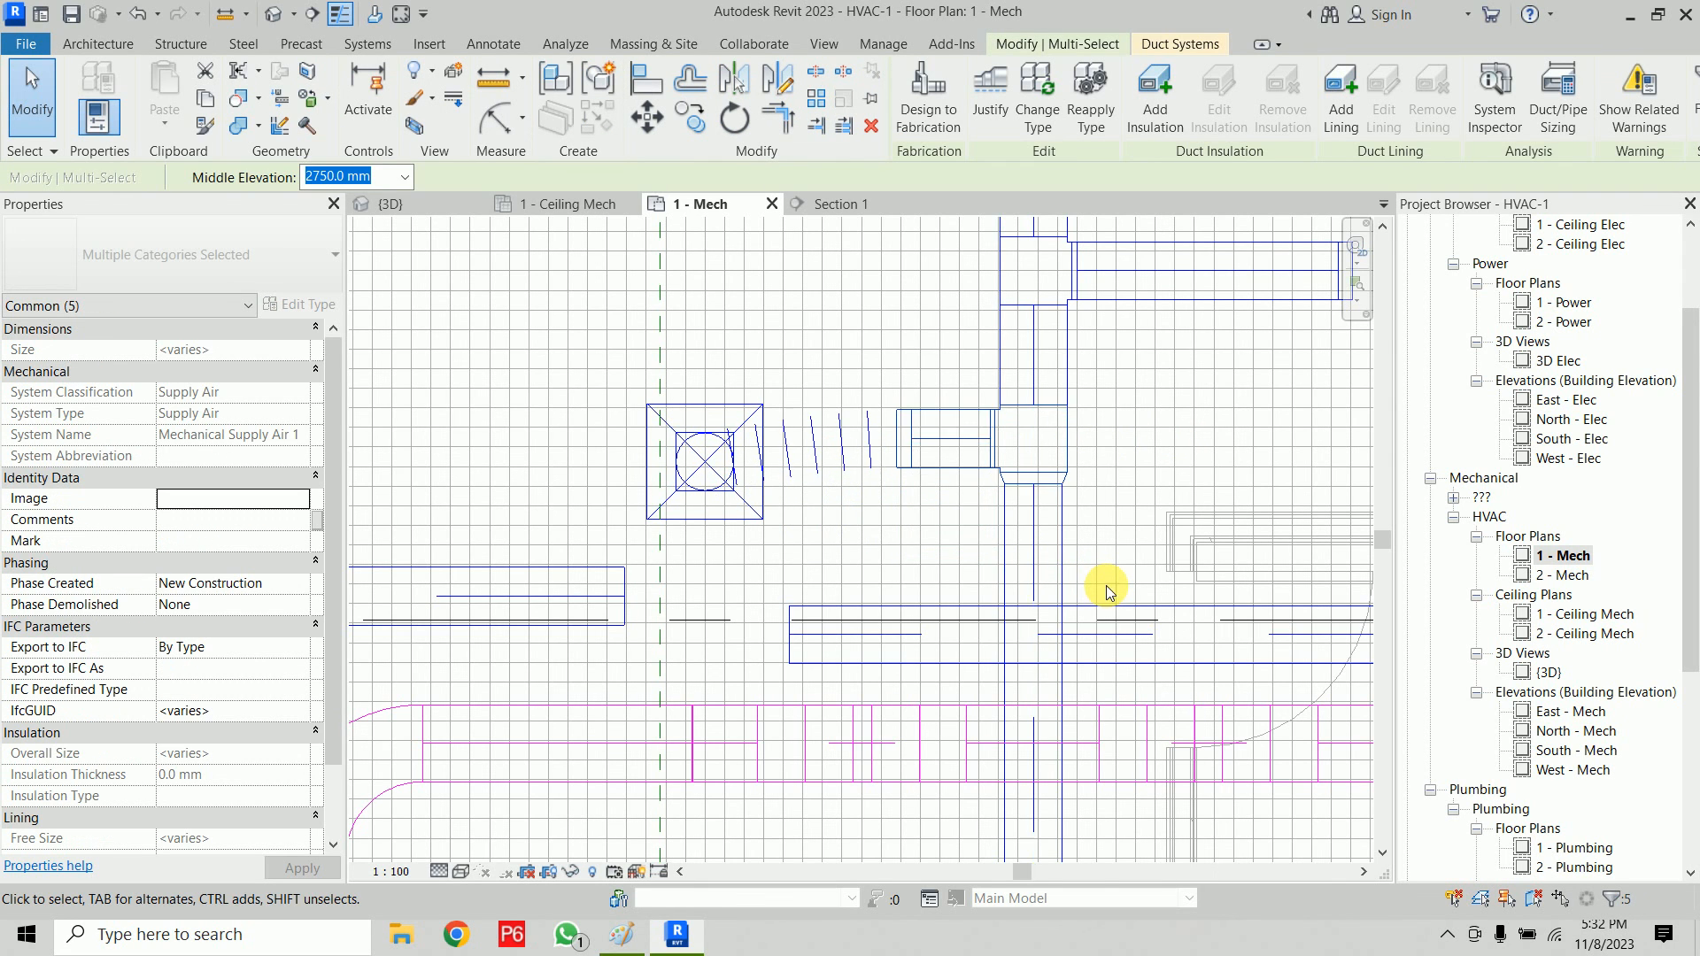
key("Escape")
Step: Align the VAV's round inlet duct with the centerline of the AHU's rectangular supply duct
key("a")
key("l")
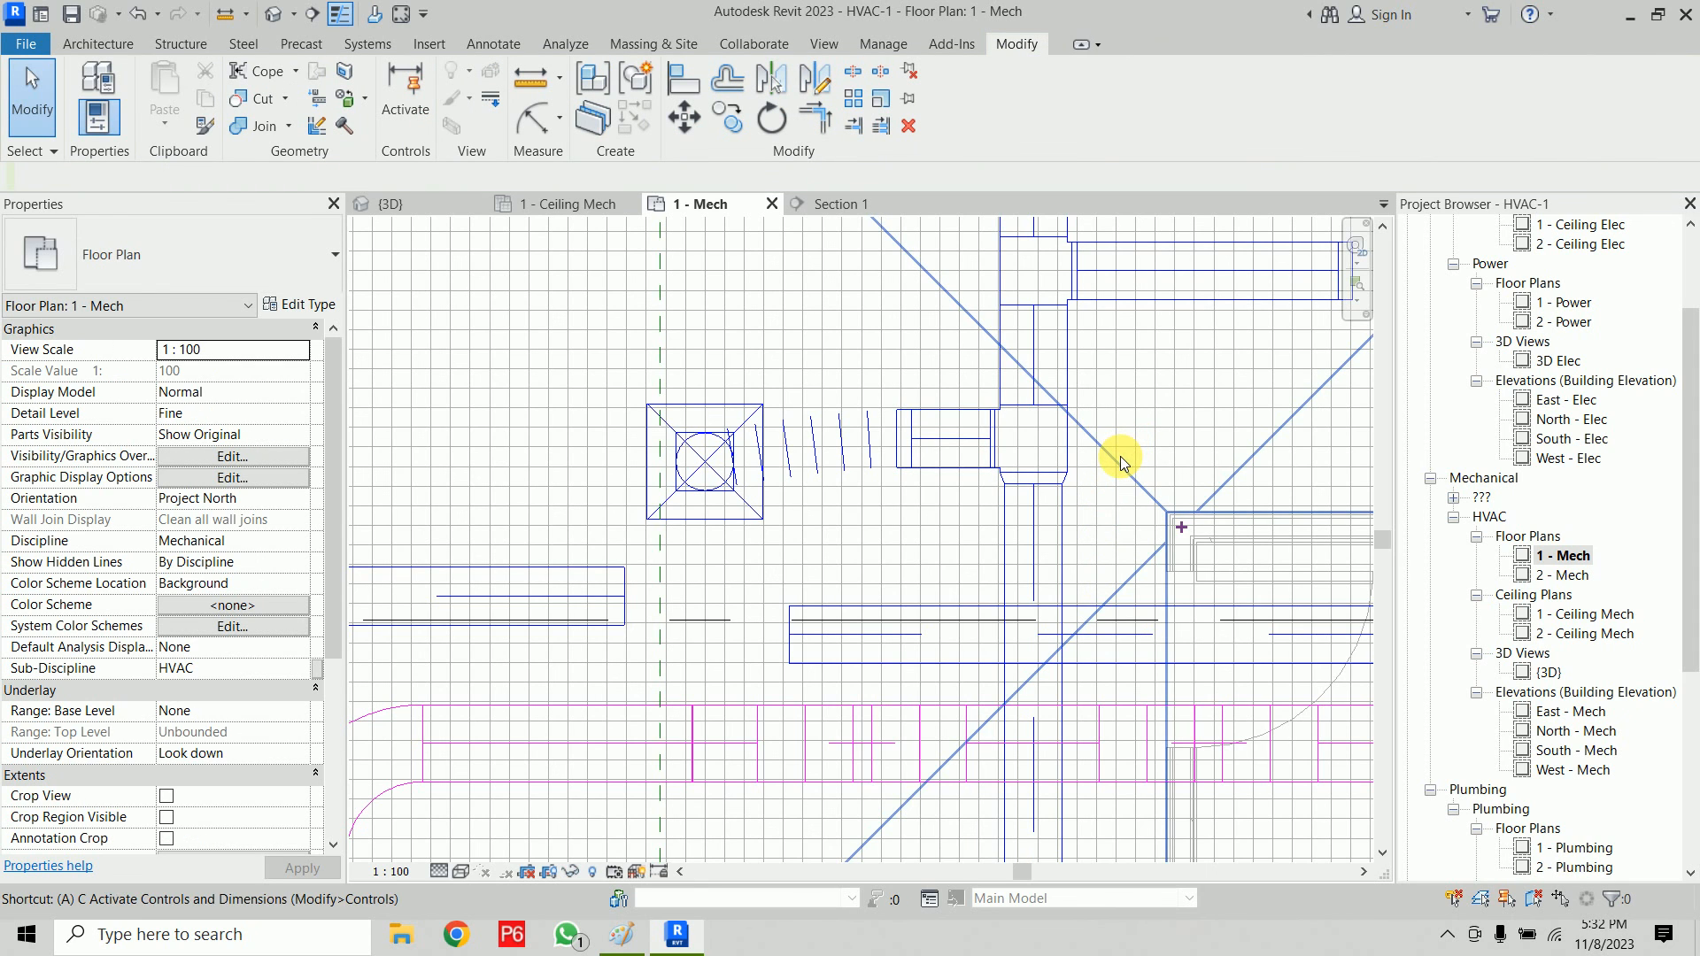
left_click(586, 594)
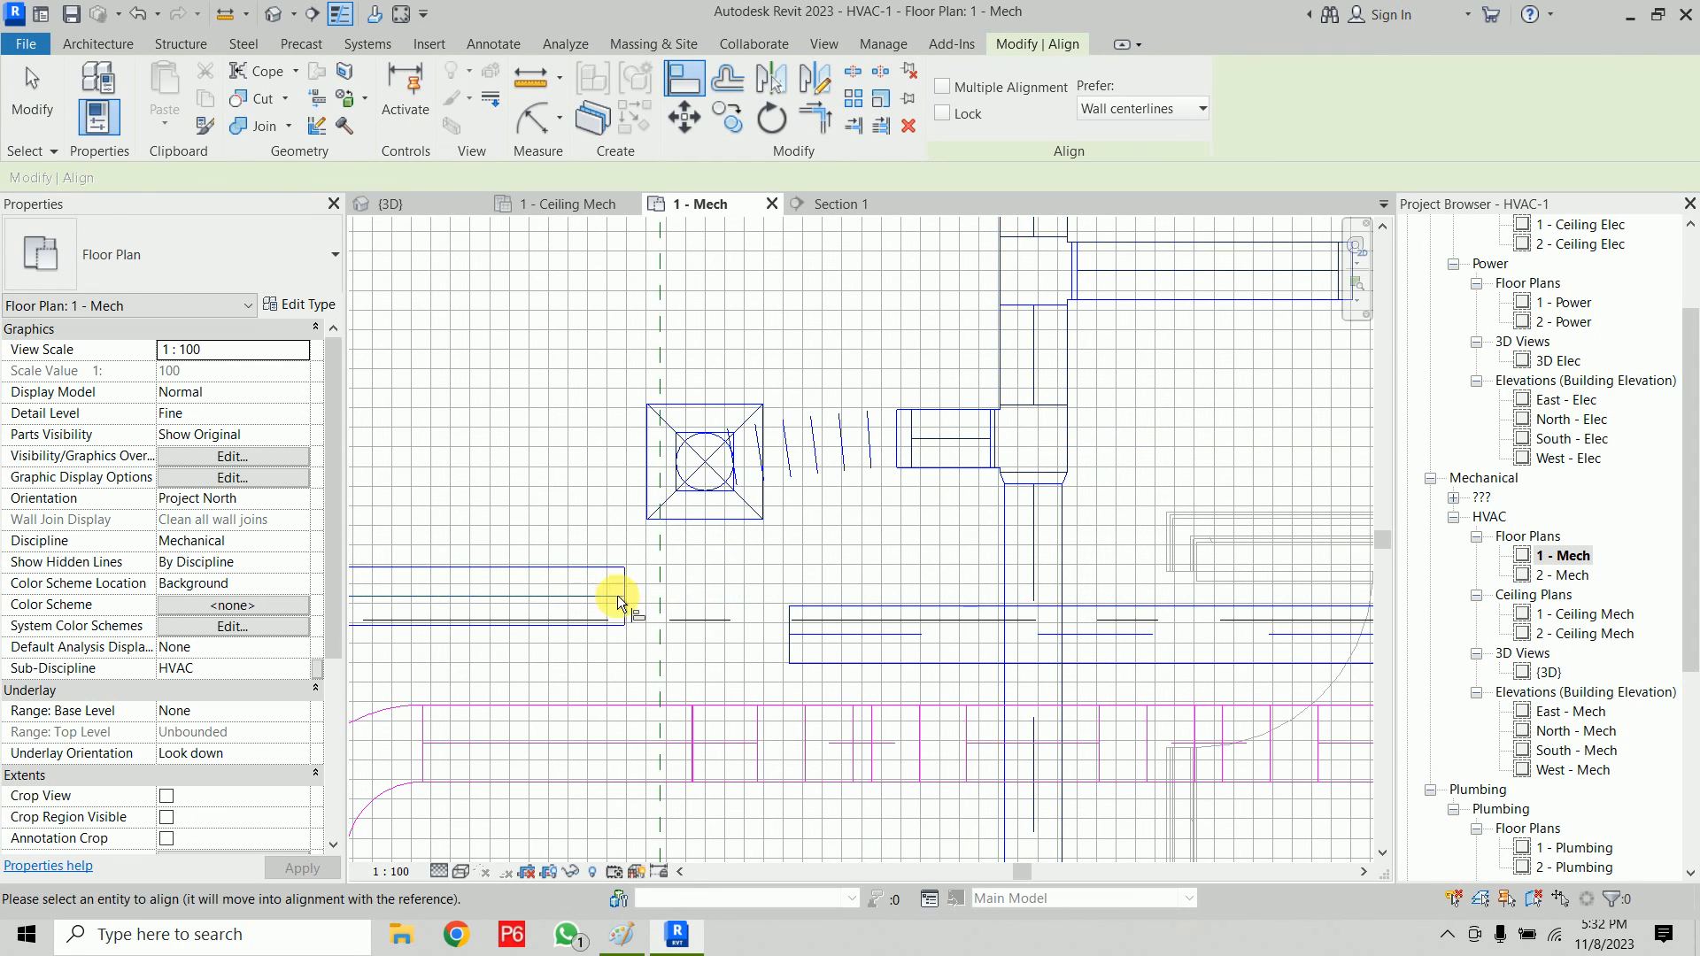
left_click(848, 632)
key("Escape")
key("Escape")
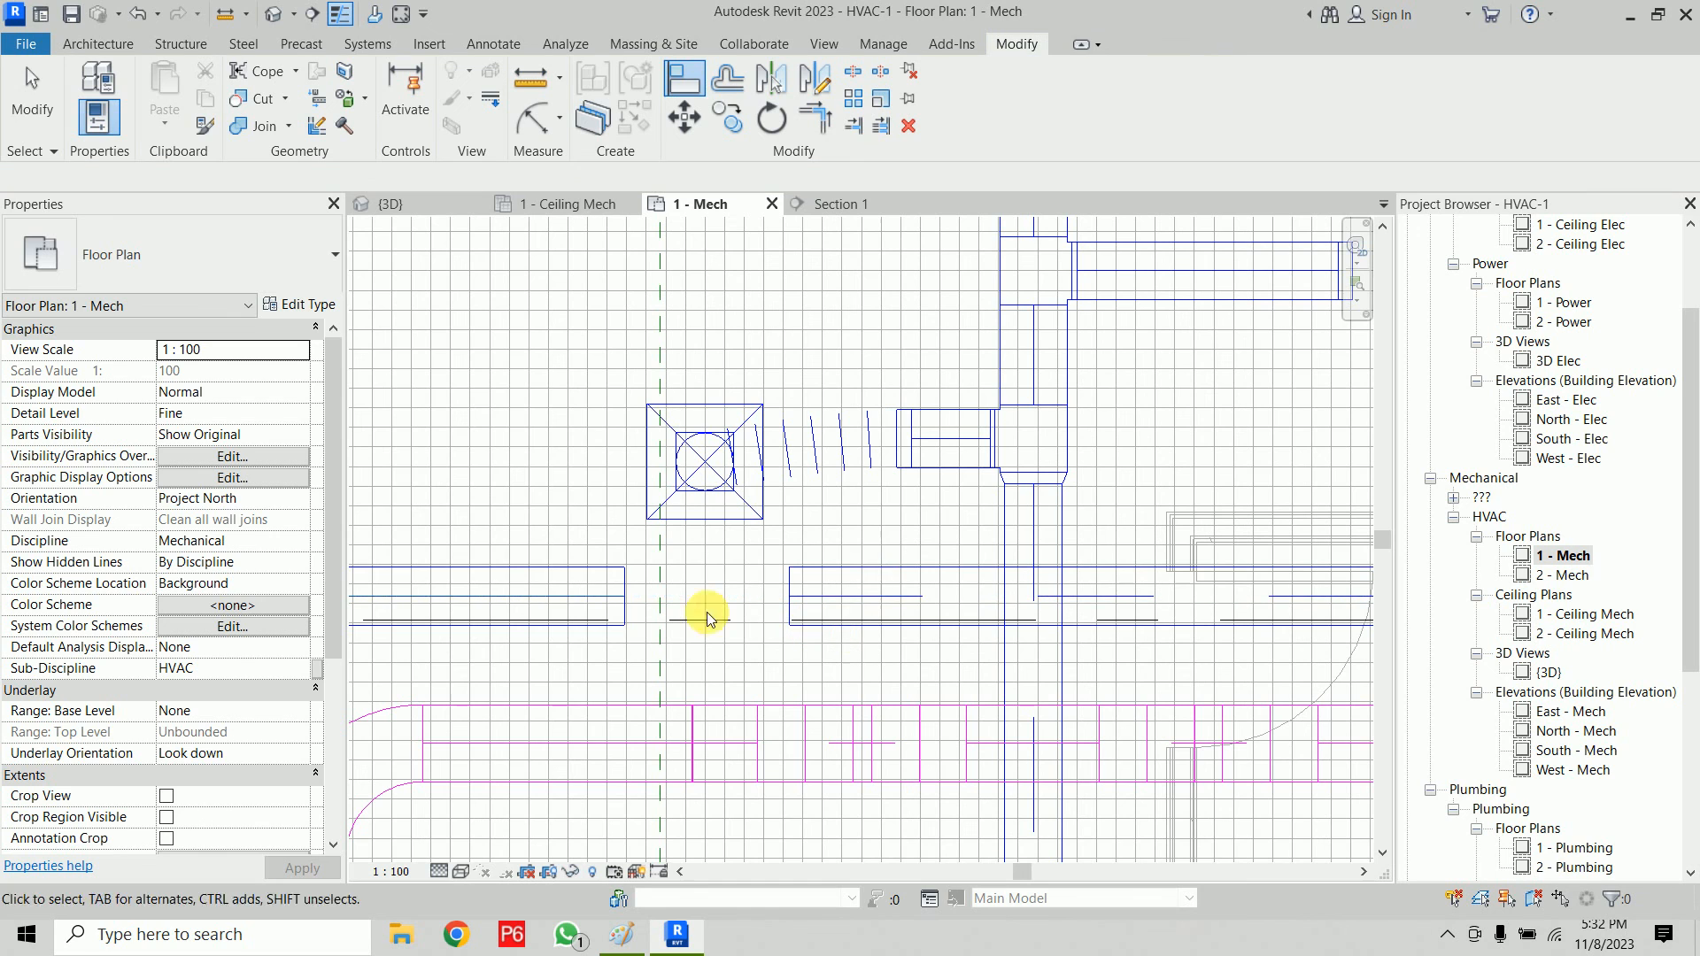
Step: Extend the AHU's 300 x 300 supply duct from its open end to join the VAV's round inlet duct
left_click(630, 595)
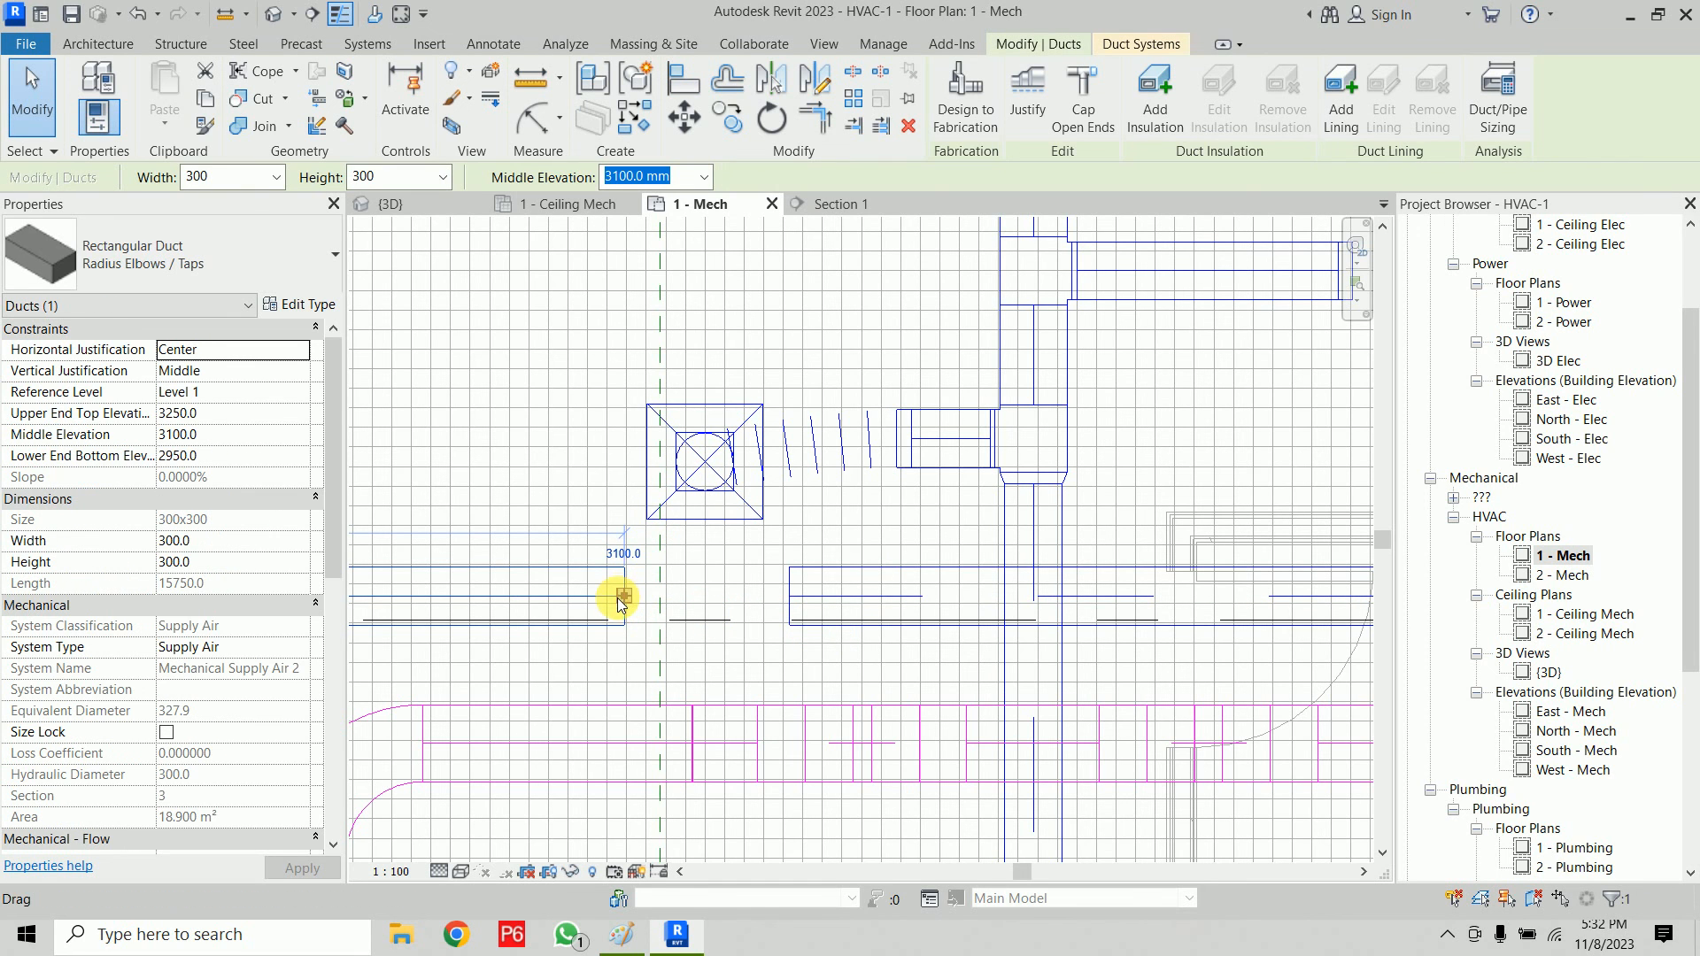
right_click(629, 597)
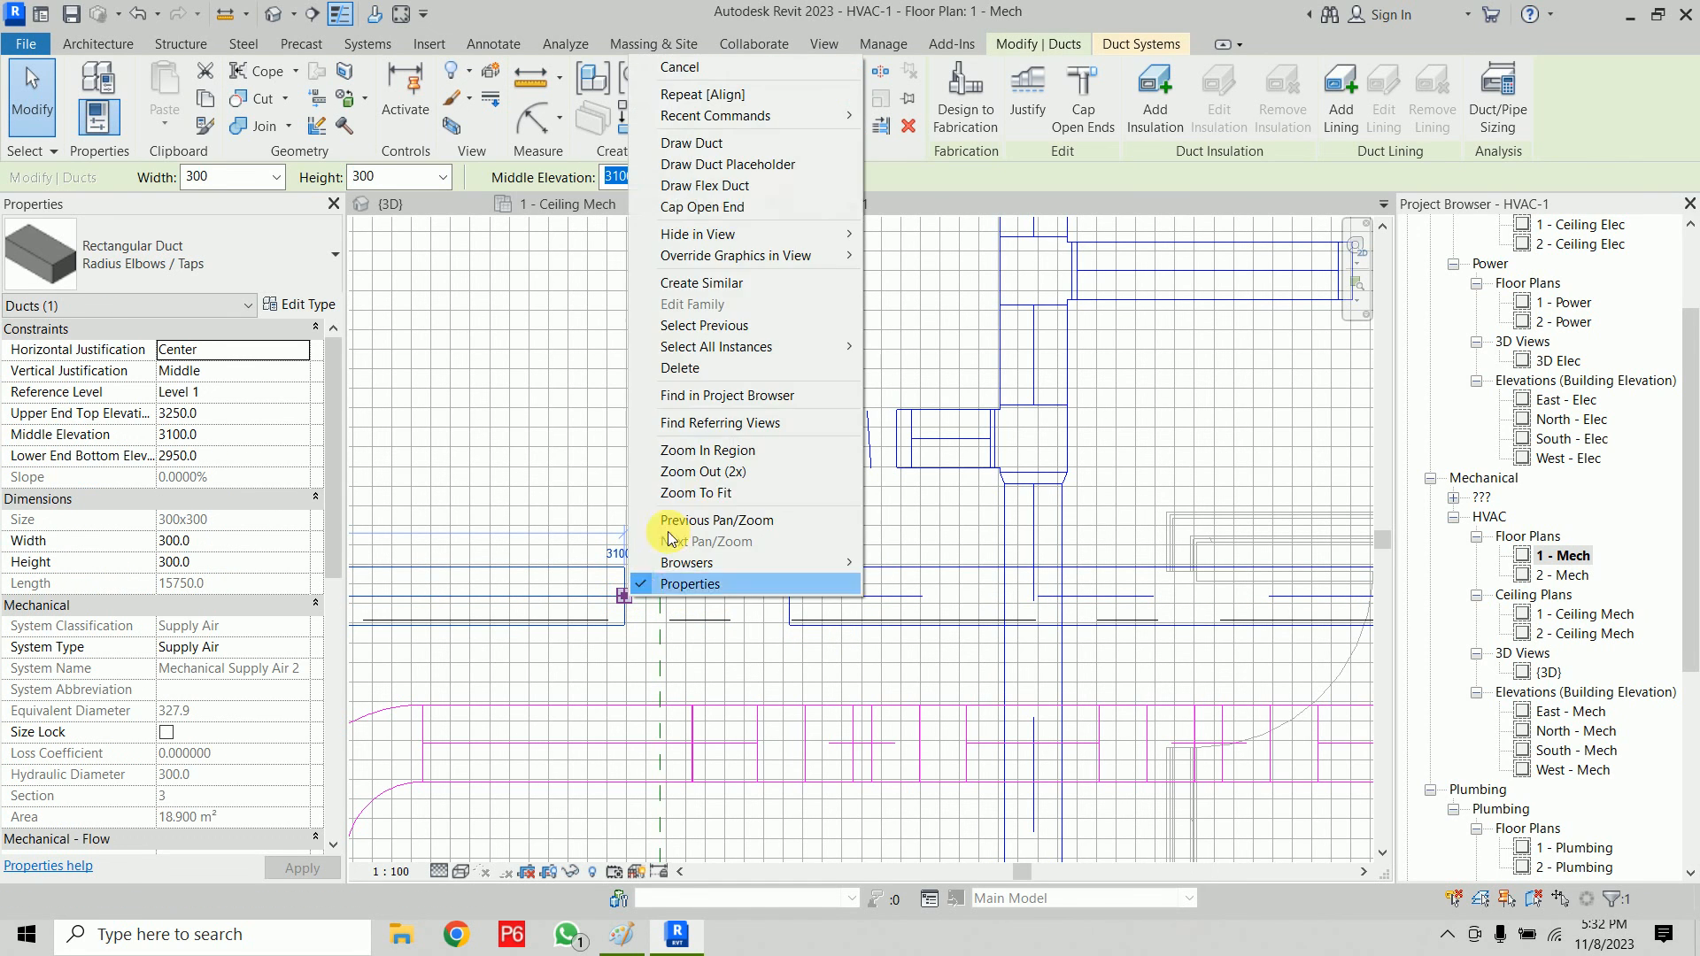
left_click(677, 140)
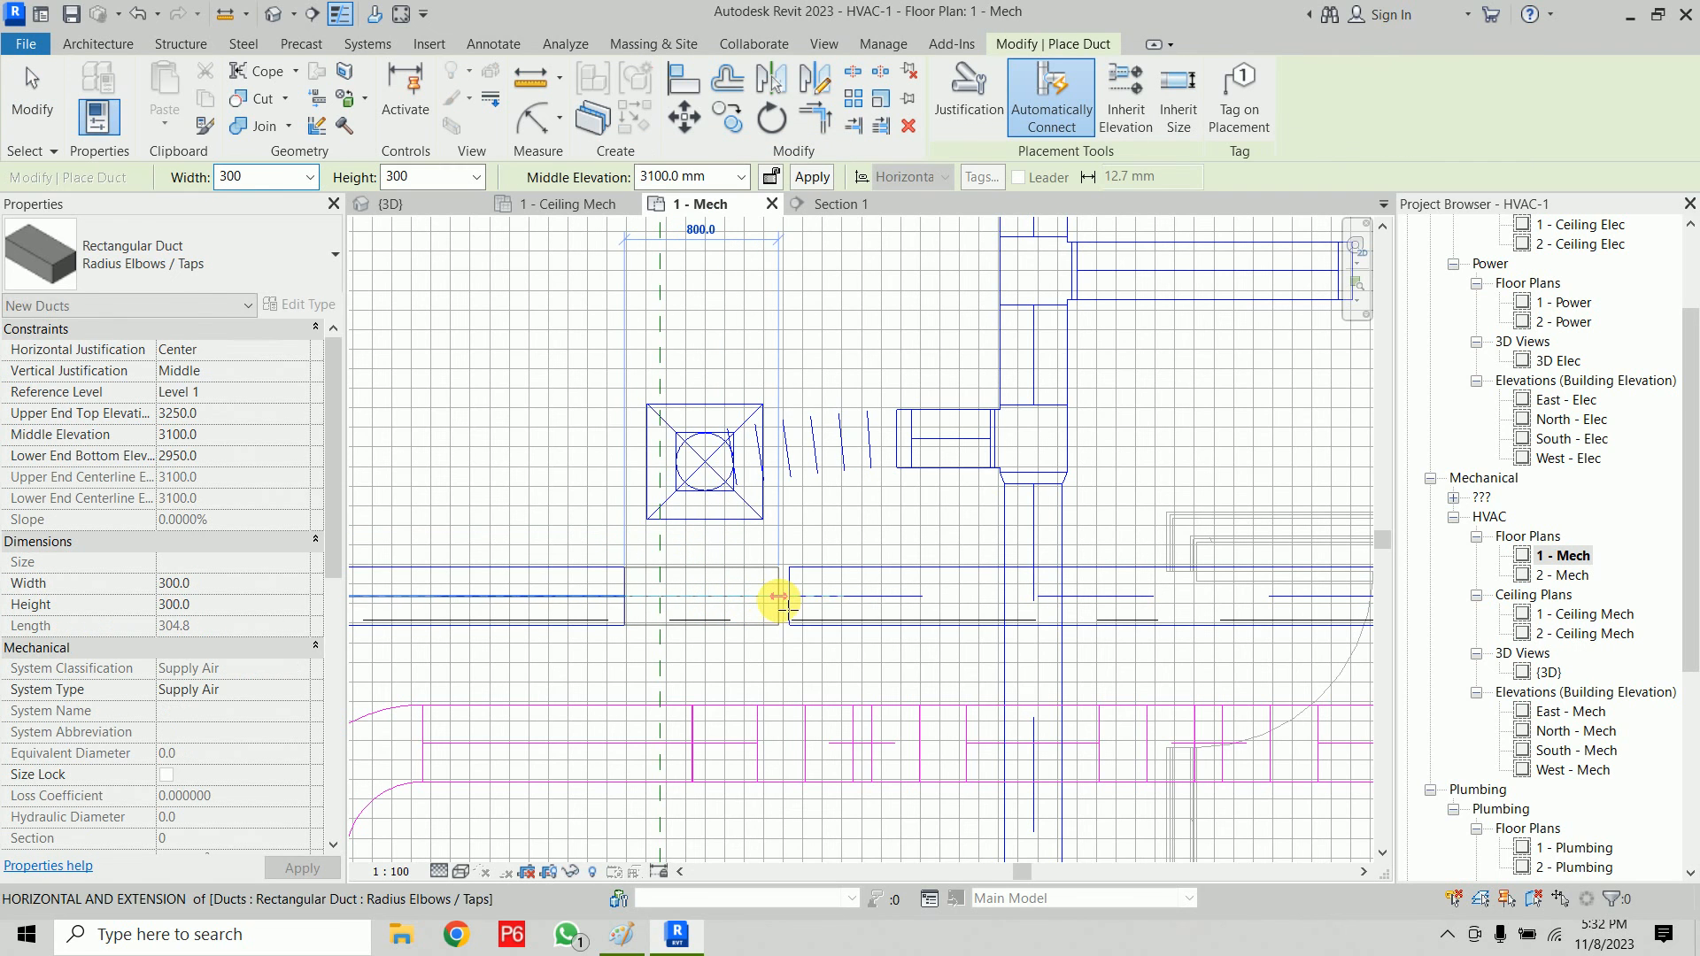
key("Escape")
key("Escape")
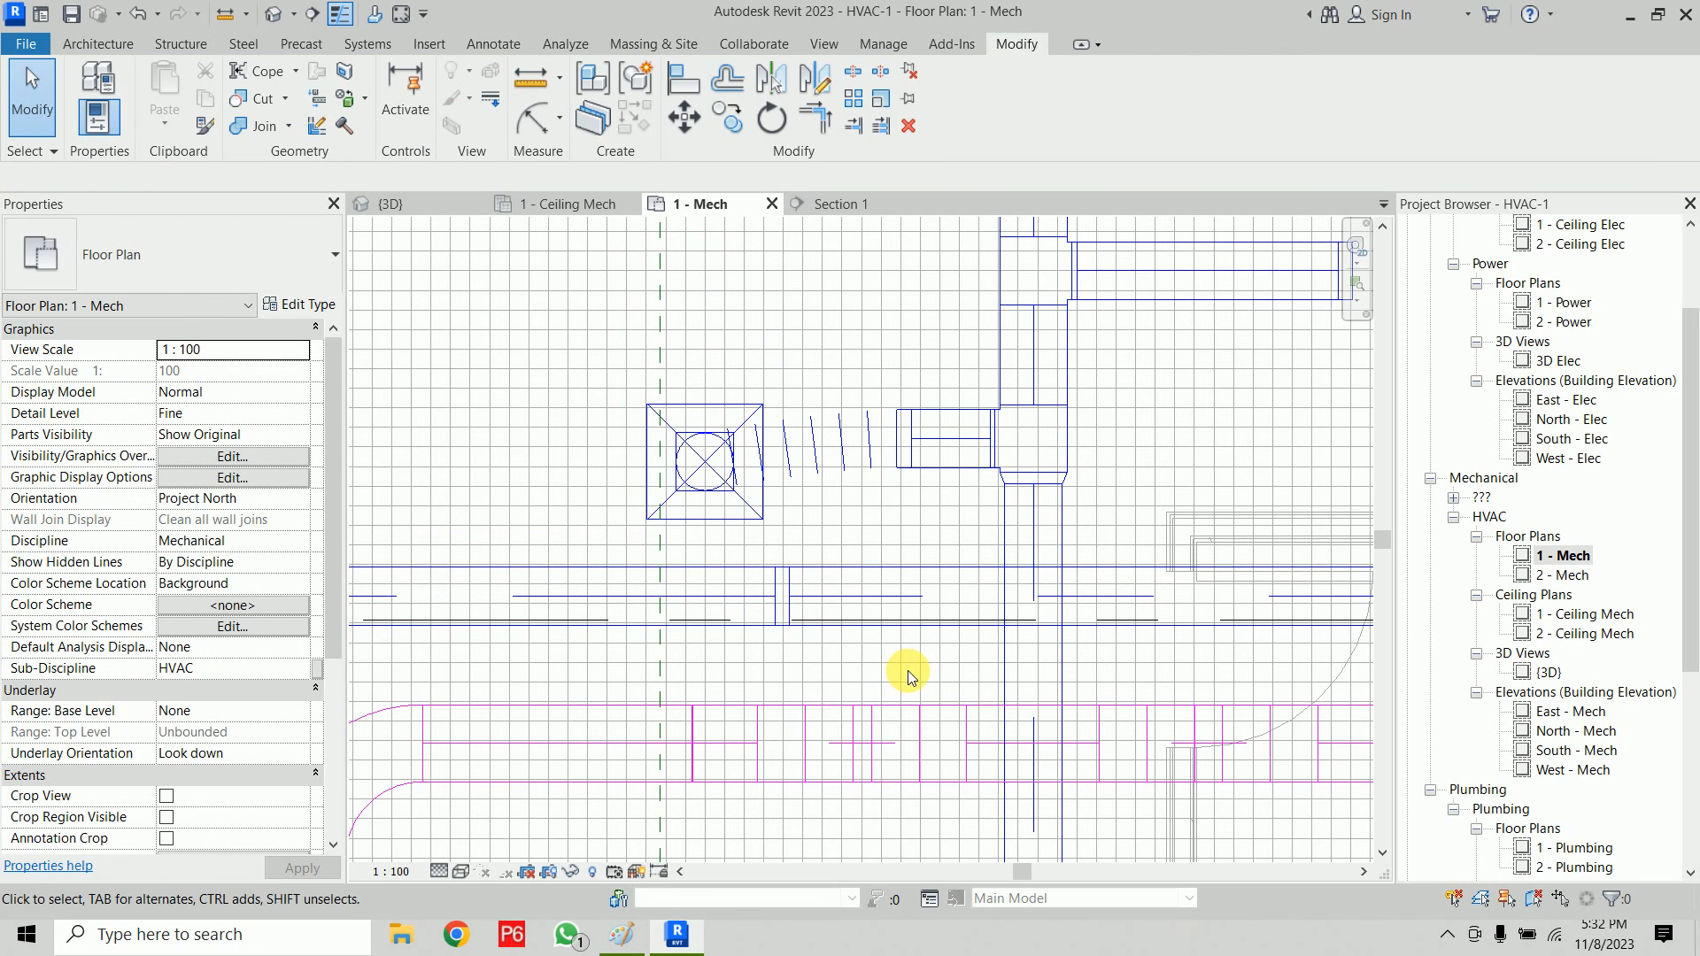
Step: Examine the joined supply run between the outdoor AHU and the VAV unit in plan and in 3D
scroll(921, 675, "down", 6)
middle_click_drag(1114, 769, 1079, 675)
scroll(977, 651, "up", 3)
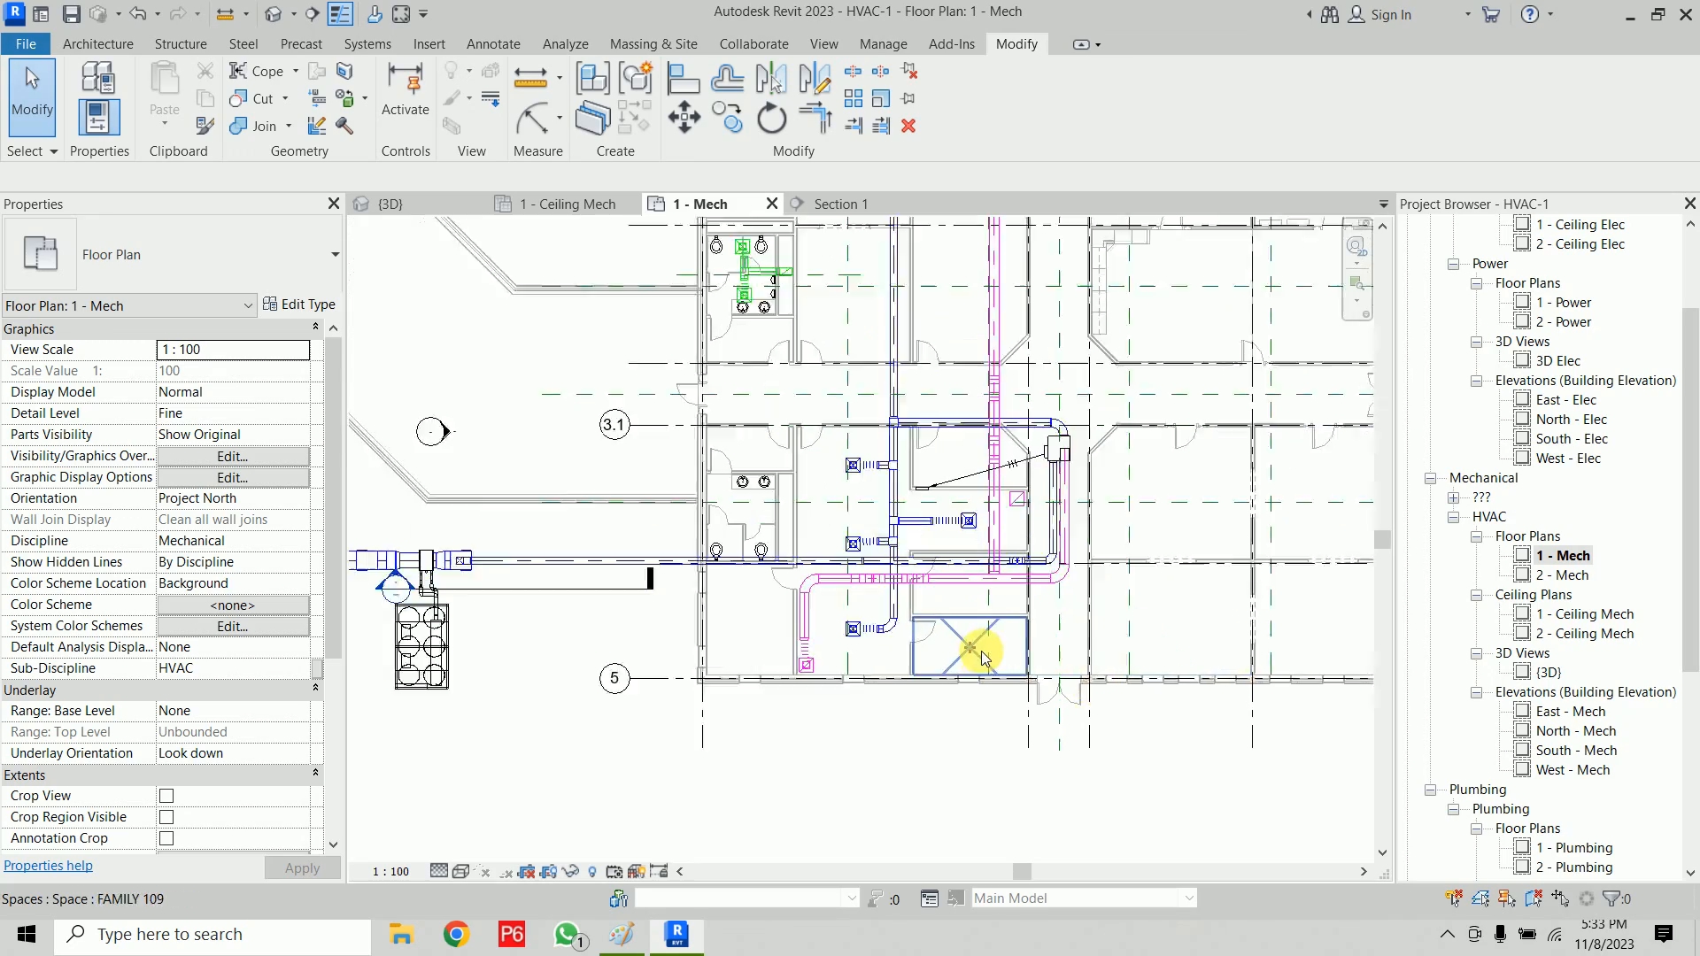
left_click(434, 213)
scroll(1018, 675, "down", 6)
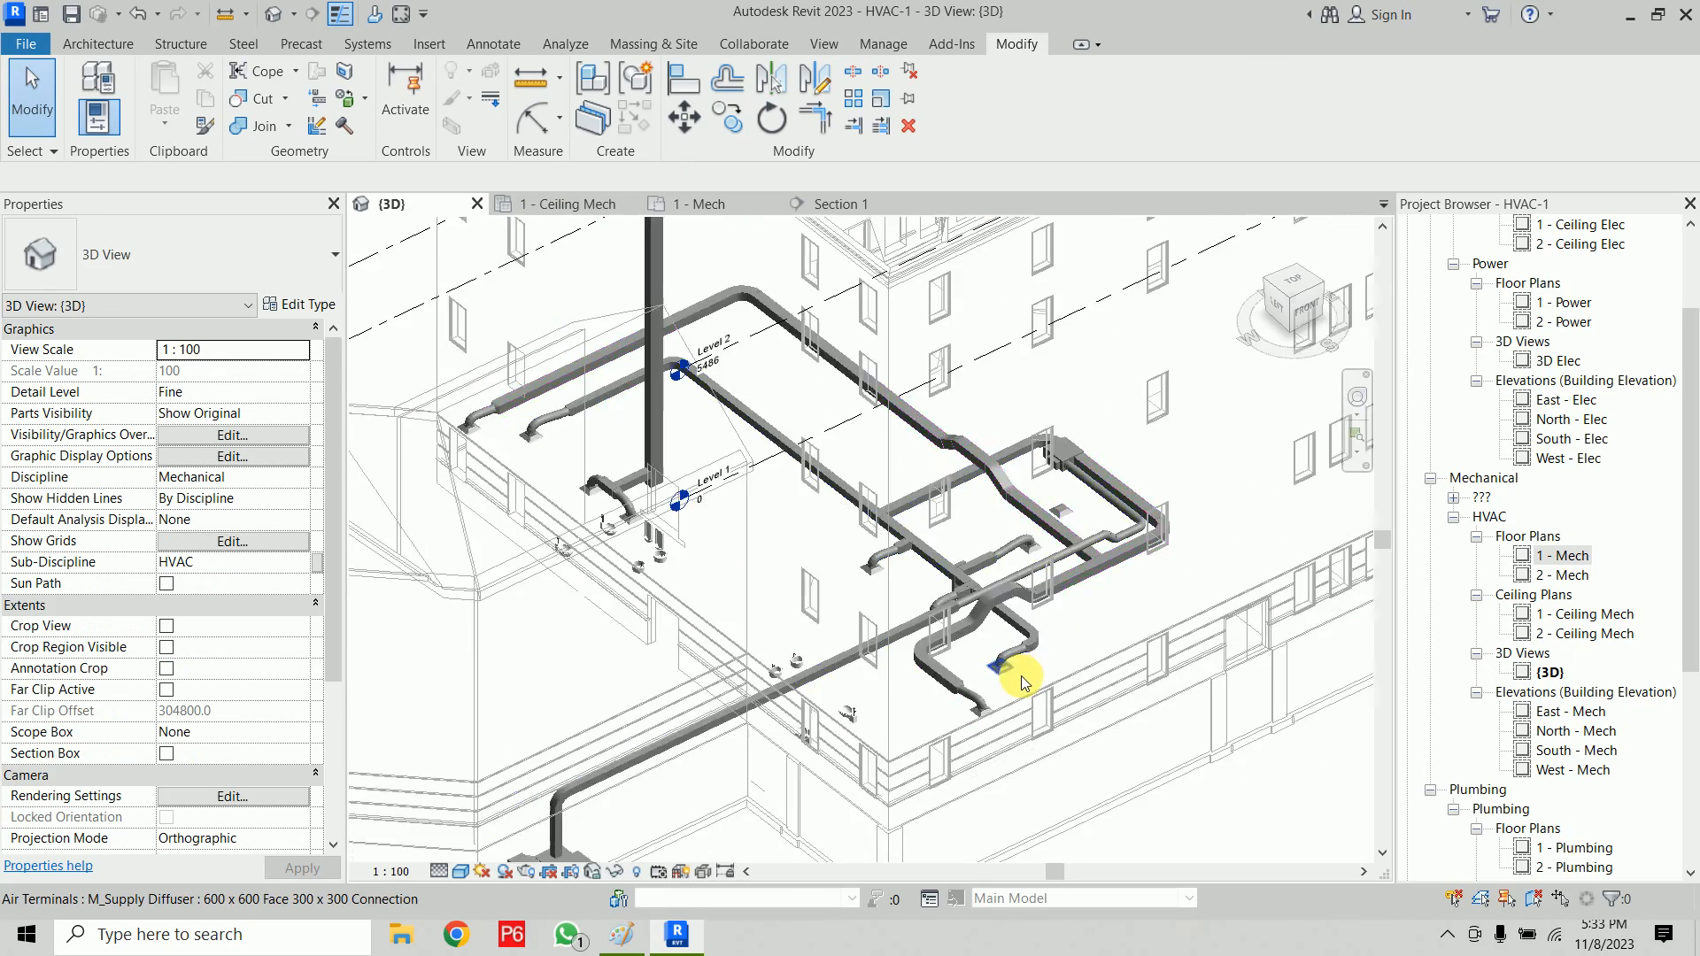
middle_click_drag(1090, 742, 543, 140, "shift")
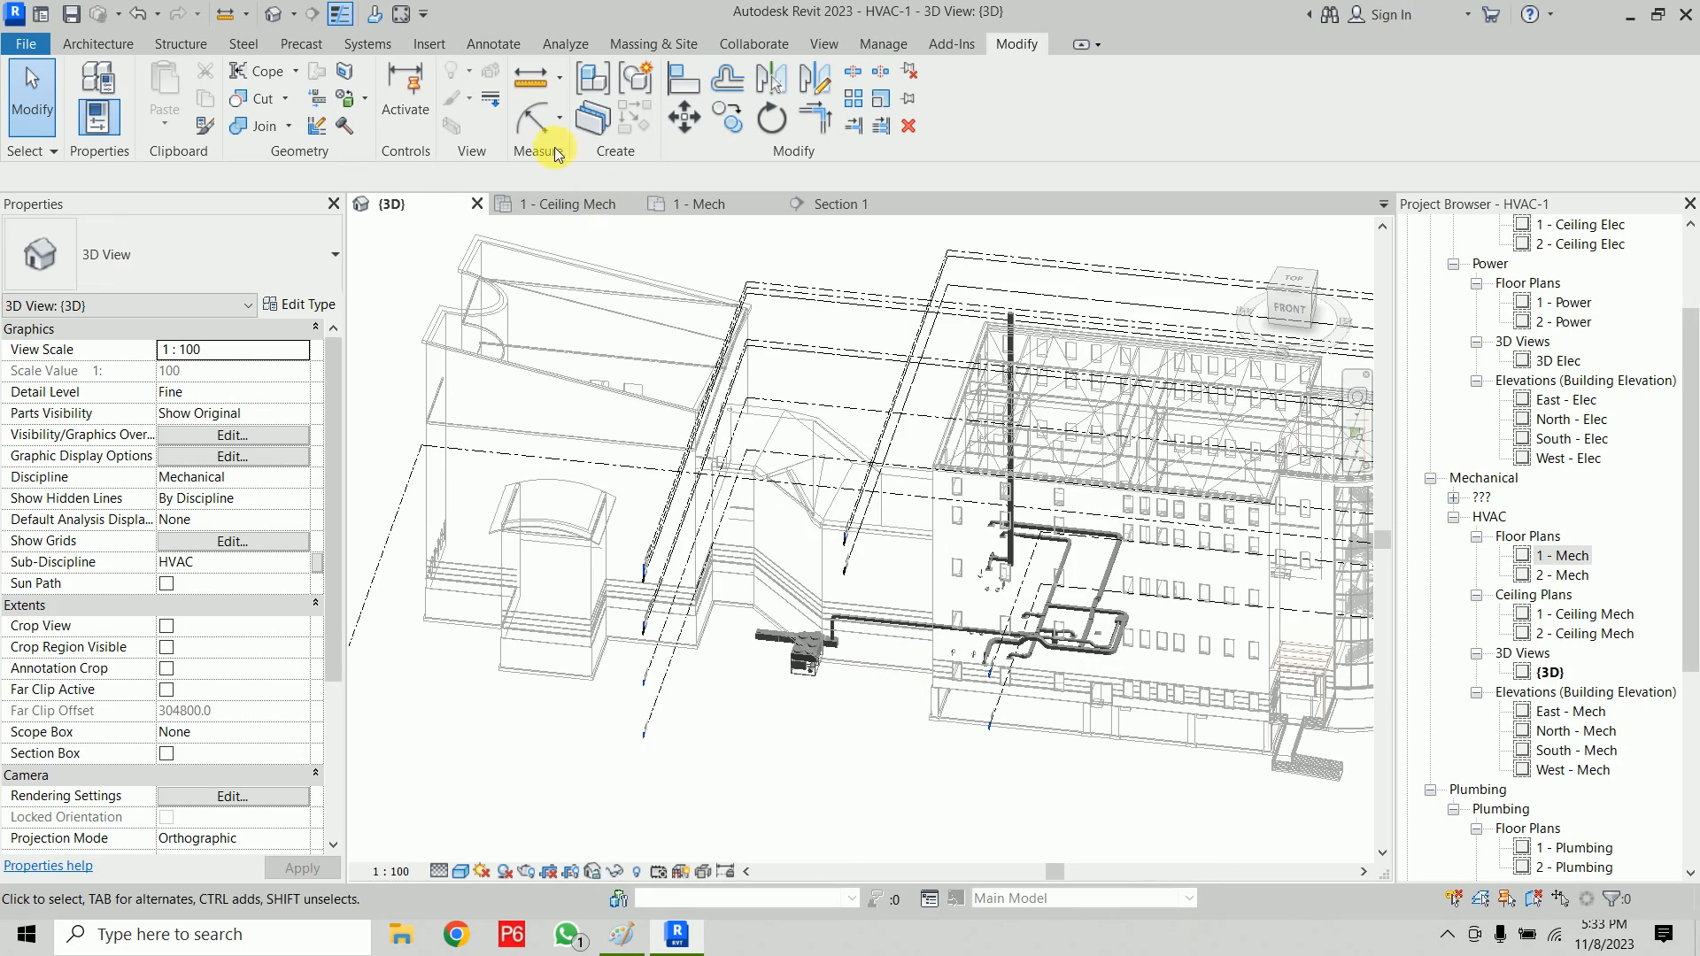
Step: In the 1 - Mech plan, nudge the whole AHU and chiller assembly east until it stands close to the building's outer wall
left_click(712, 206)
scroll(895, 654, "down", 7)
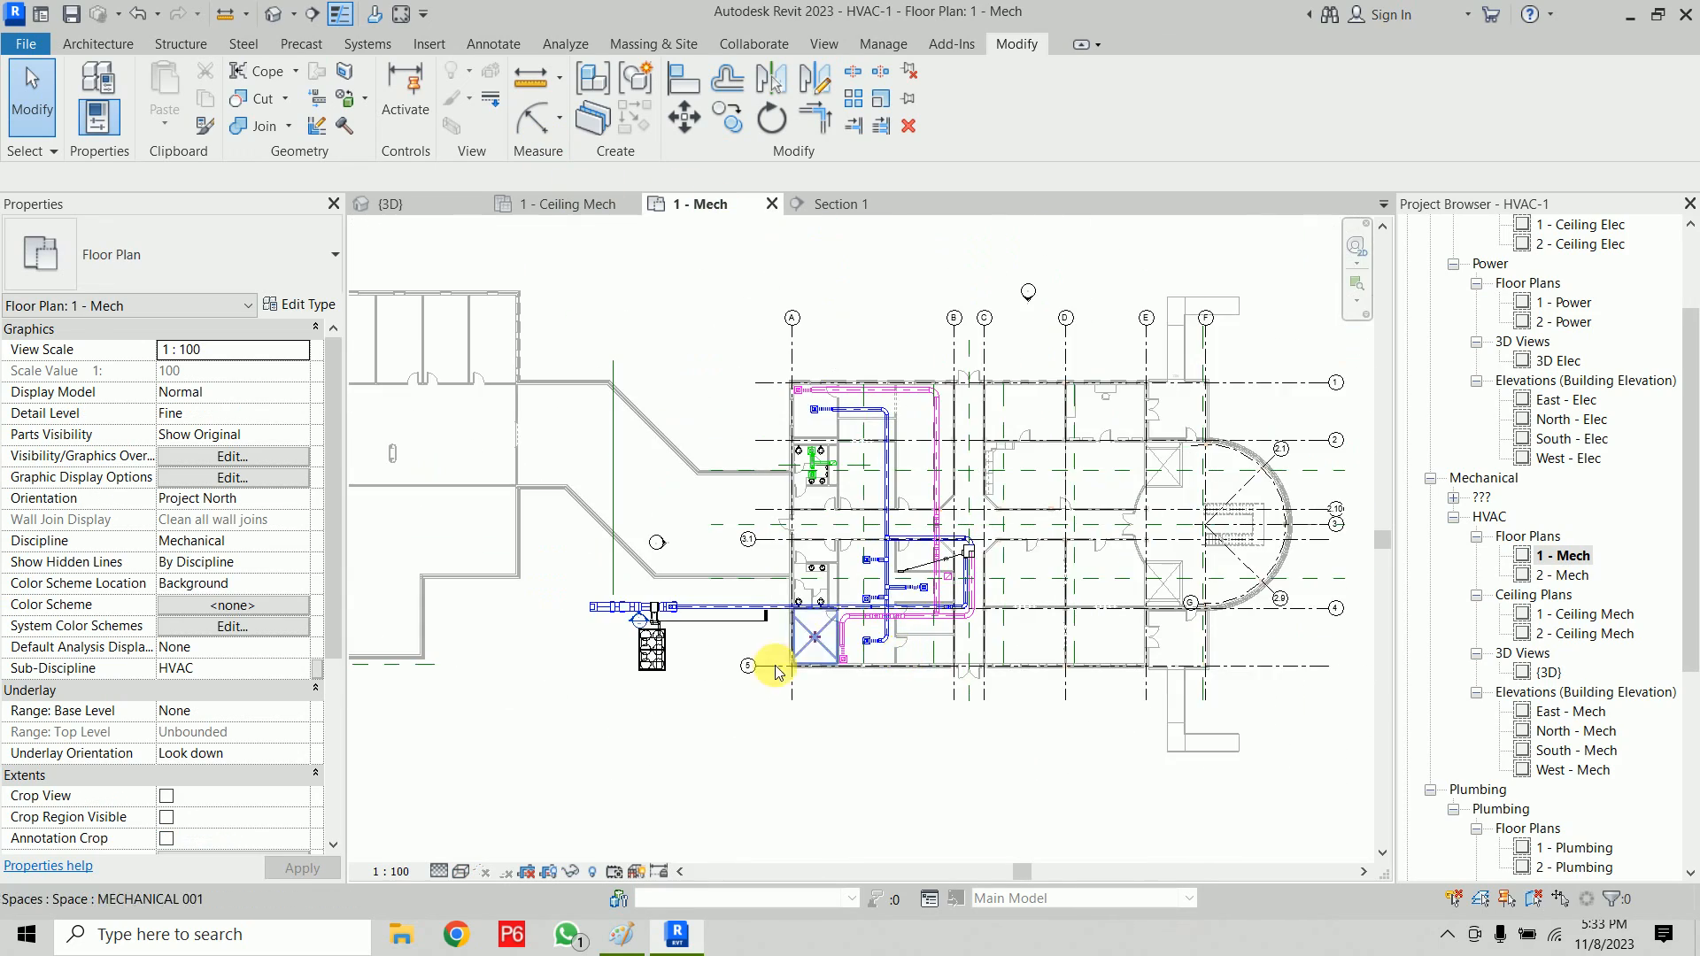
scroll(691, 674, "up", 7)
middle_click_drag(783, 668, 857, 674)
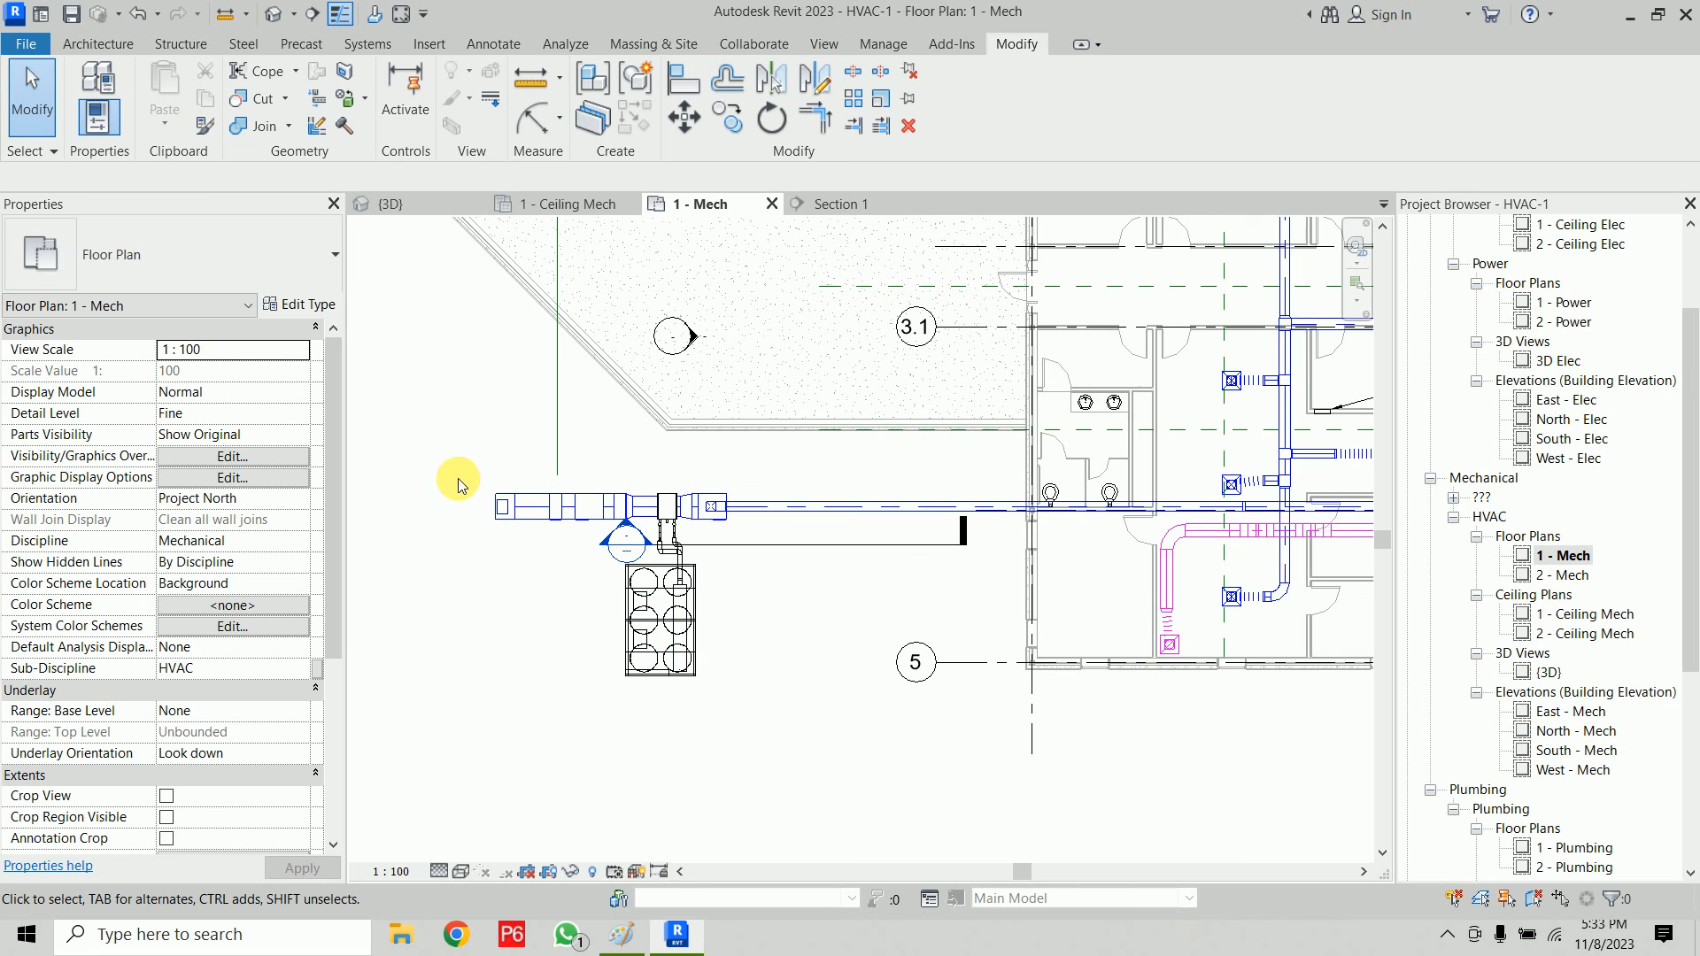
left_click_drag(459, 476, 771, 724)
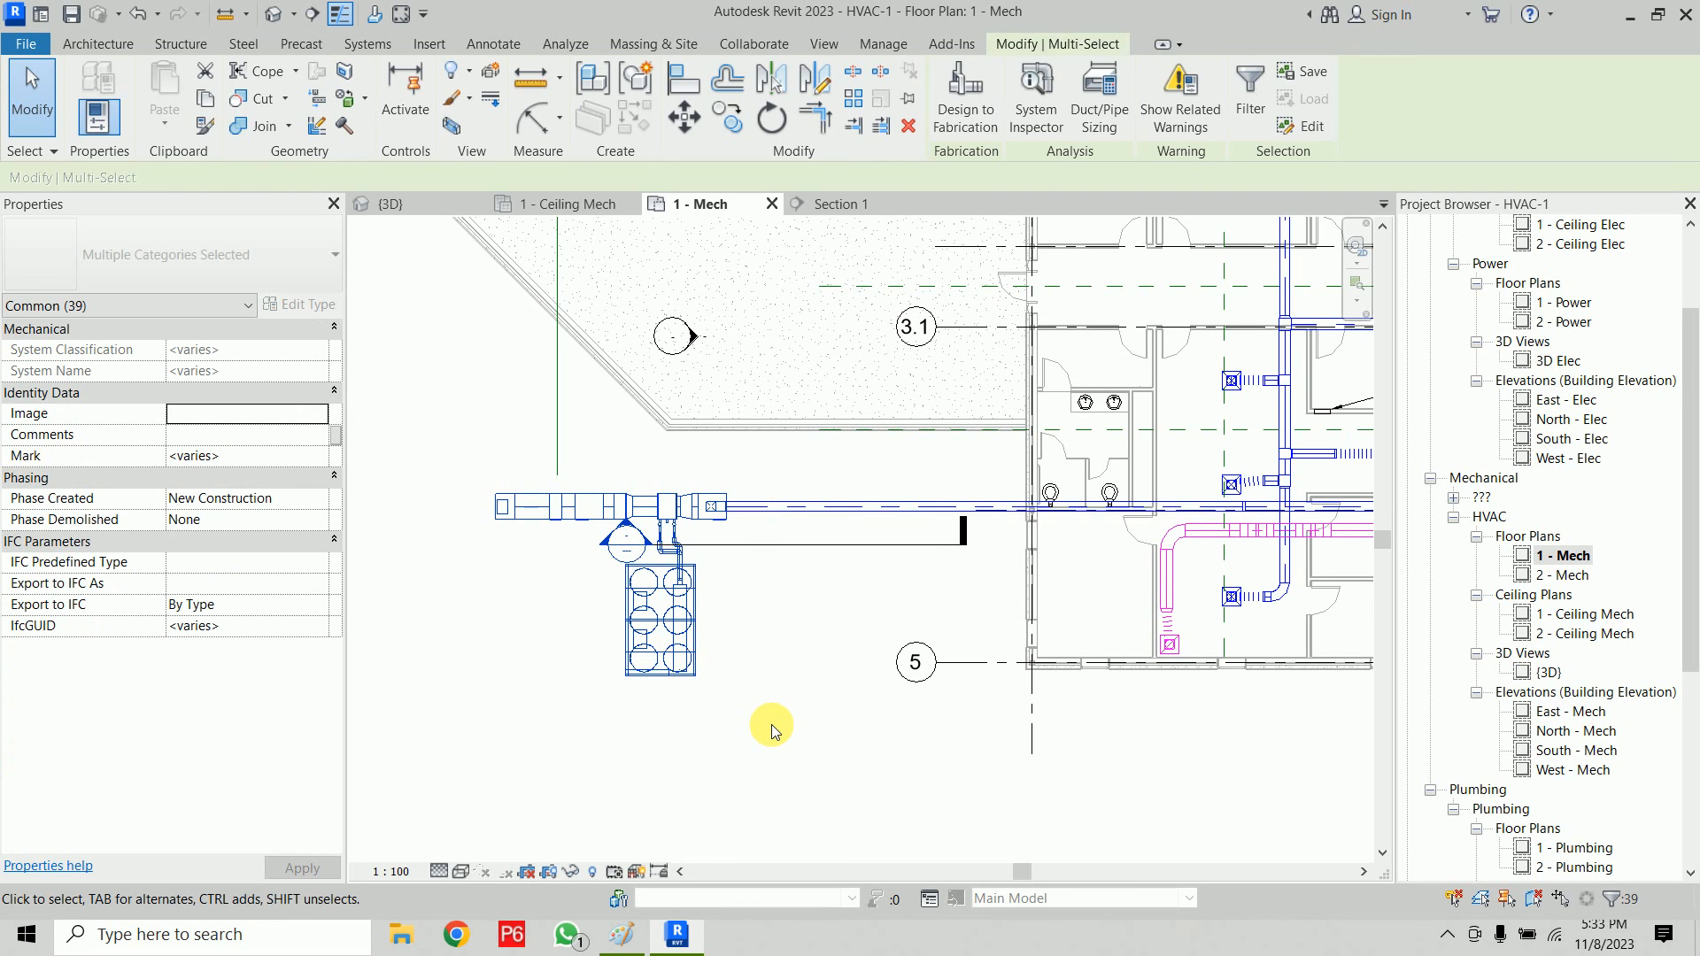
key("Right")
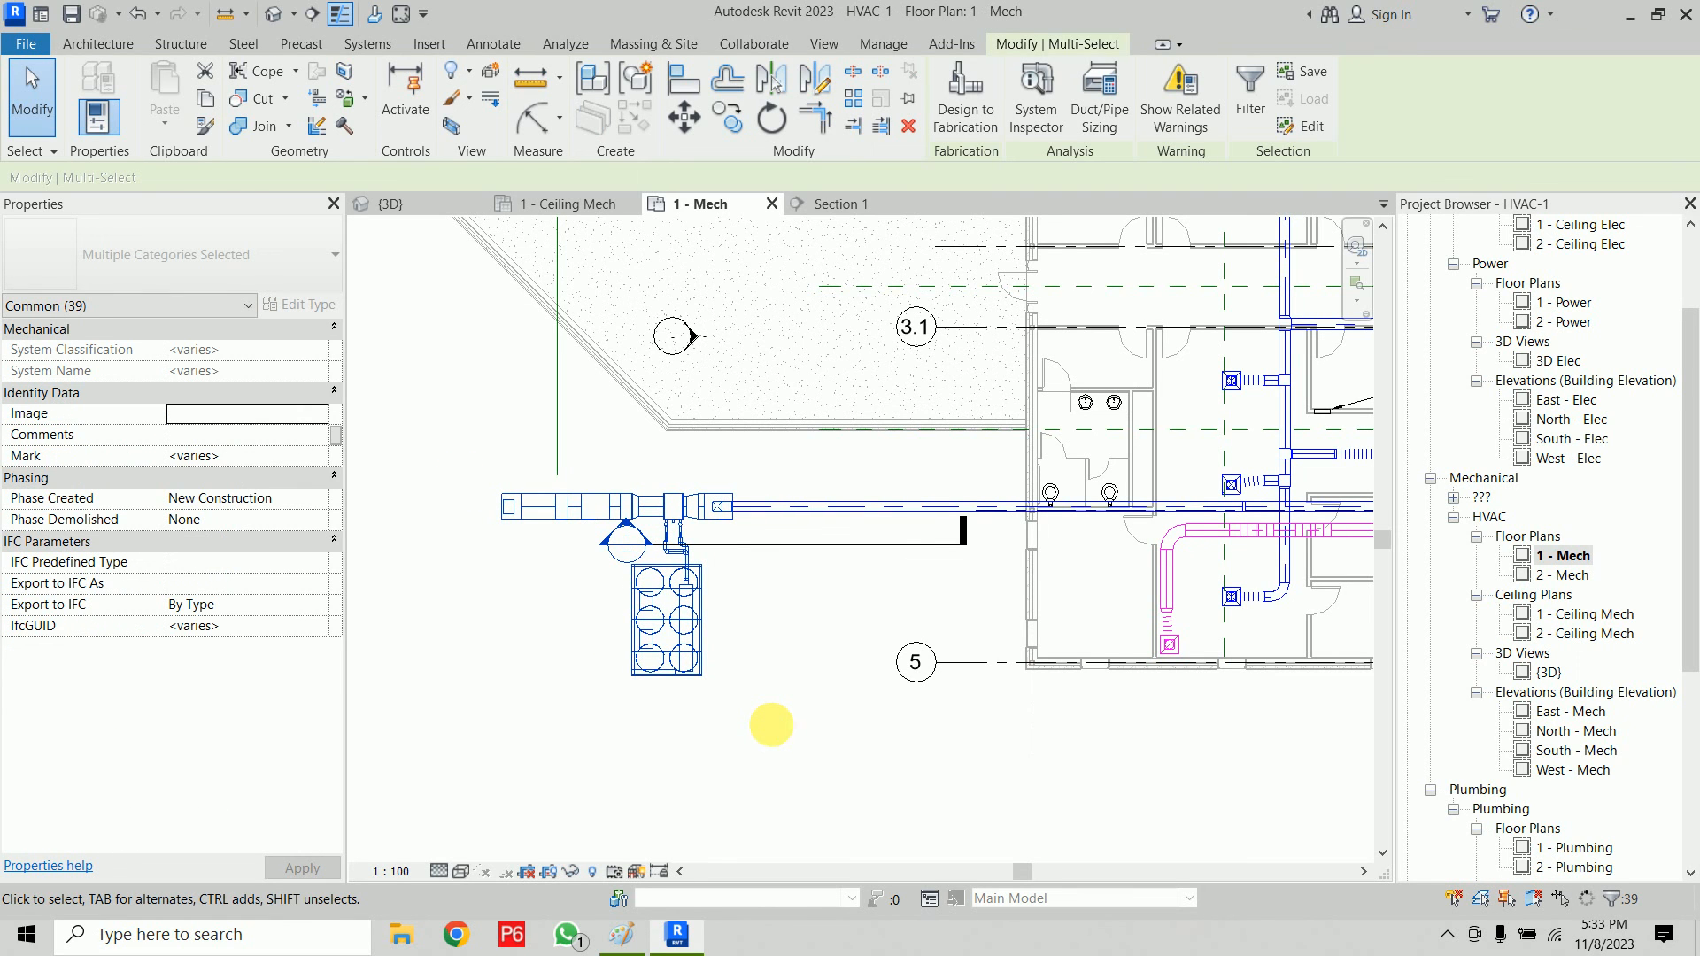
key("shift+Right")
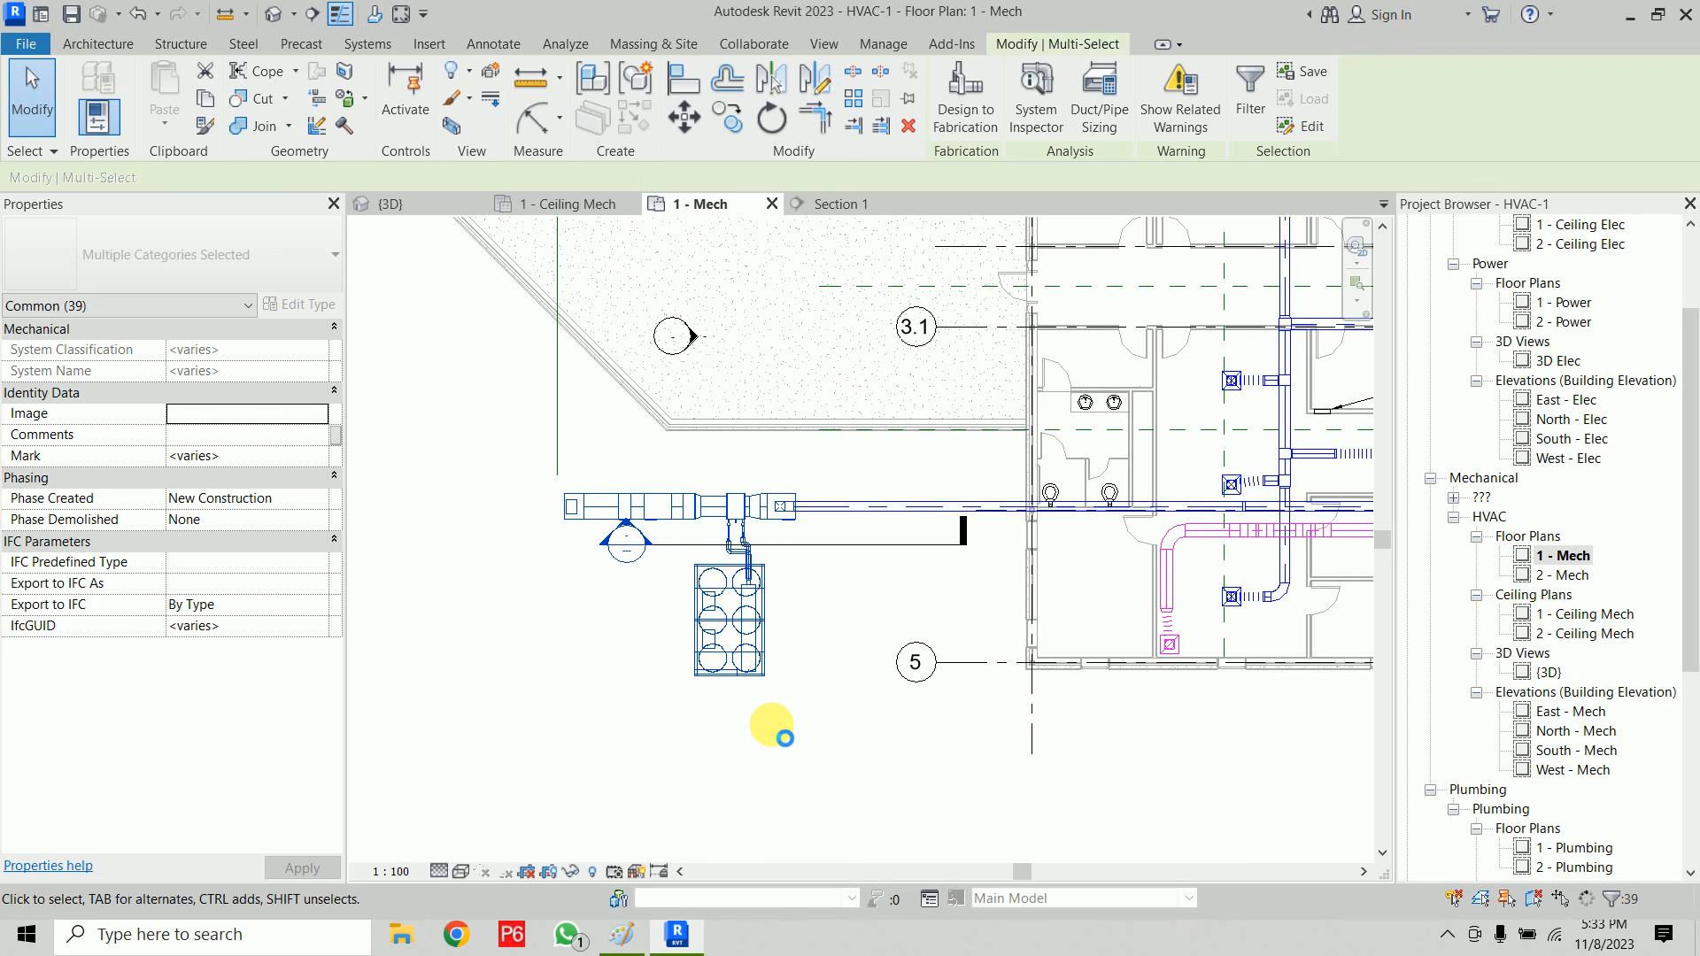
key("shift+Right")
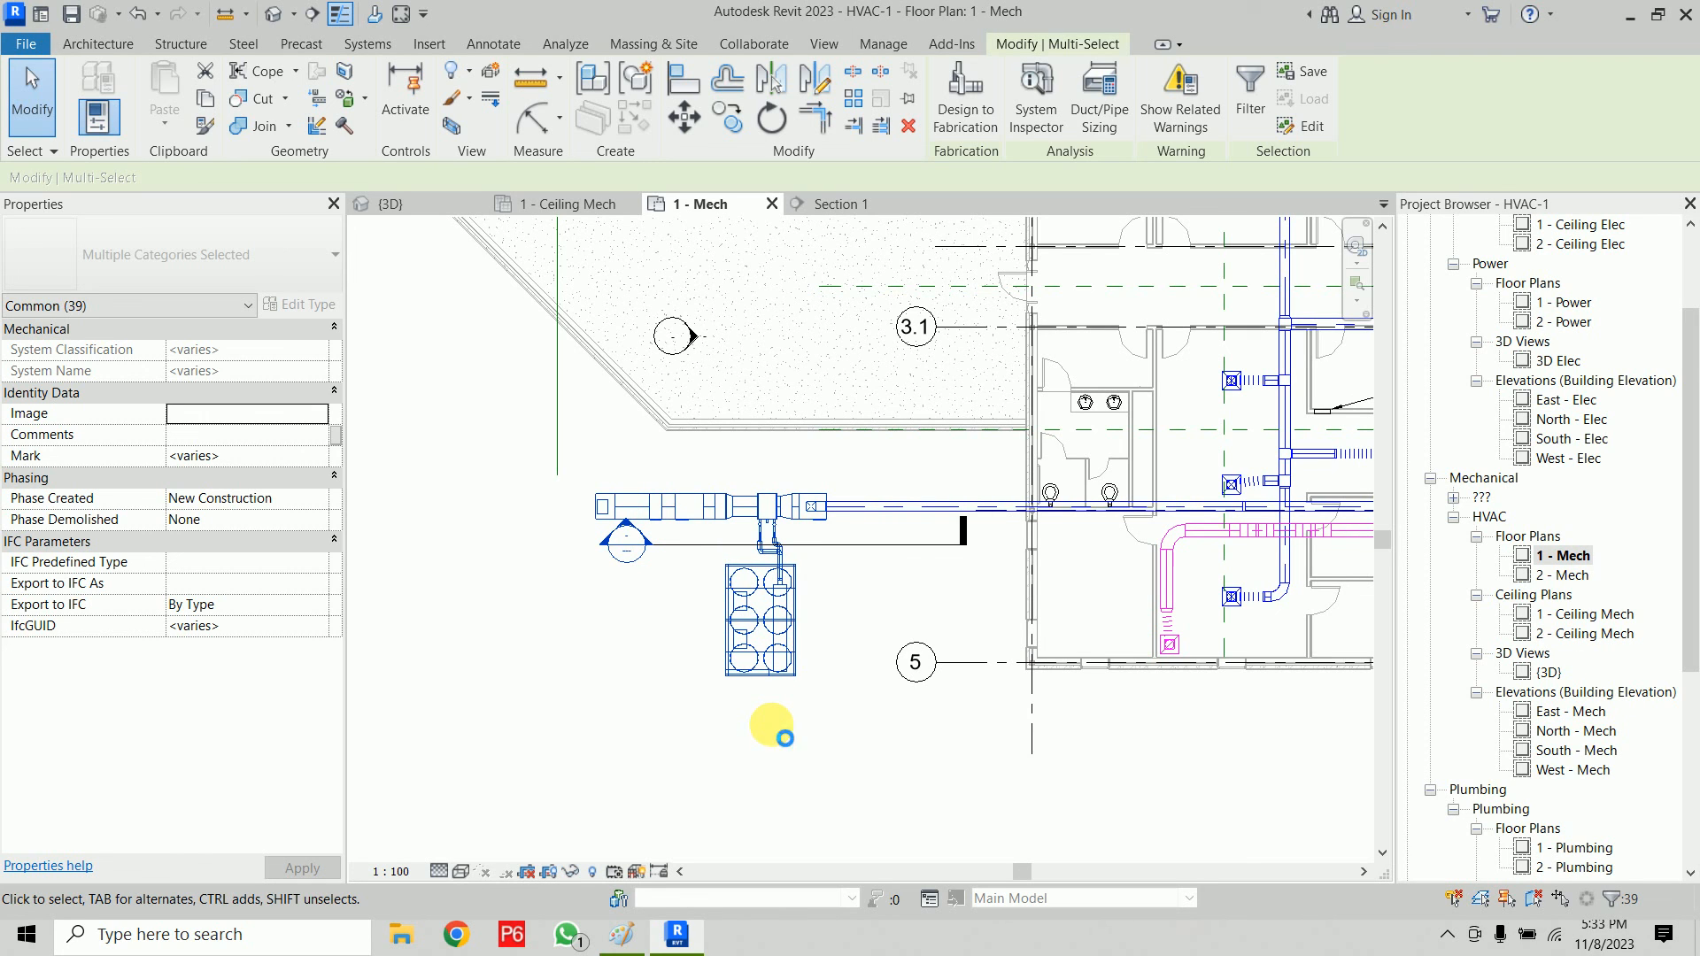
key("shift+Right")
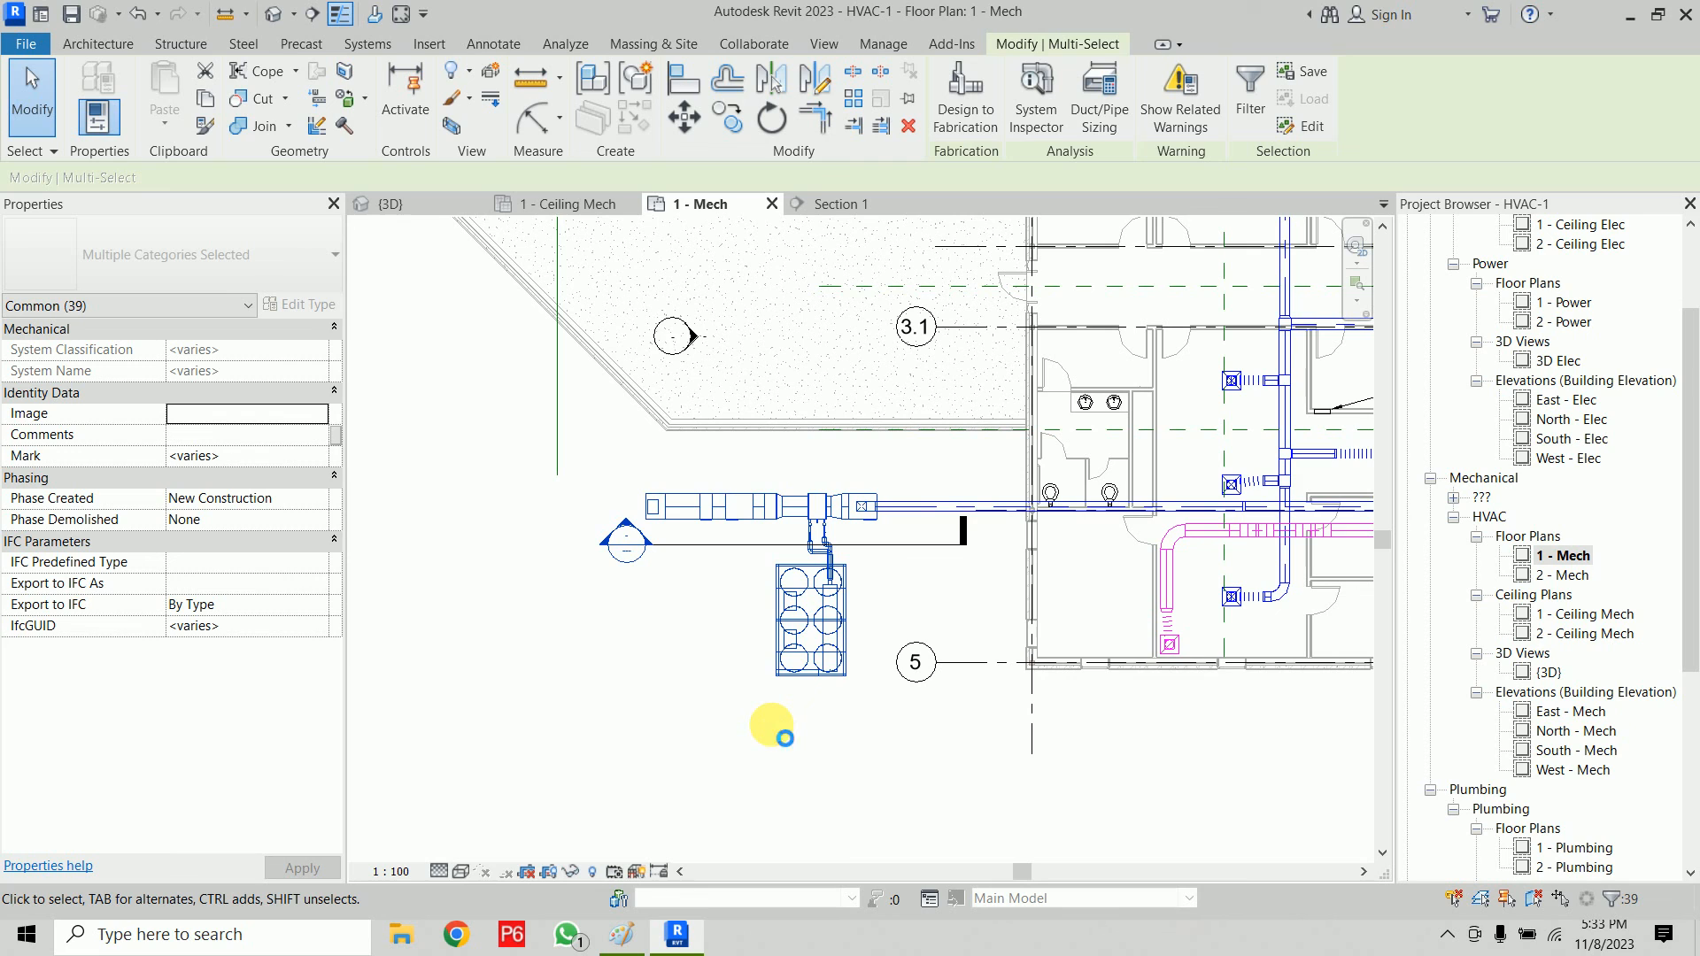
key("shift+Right")
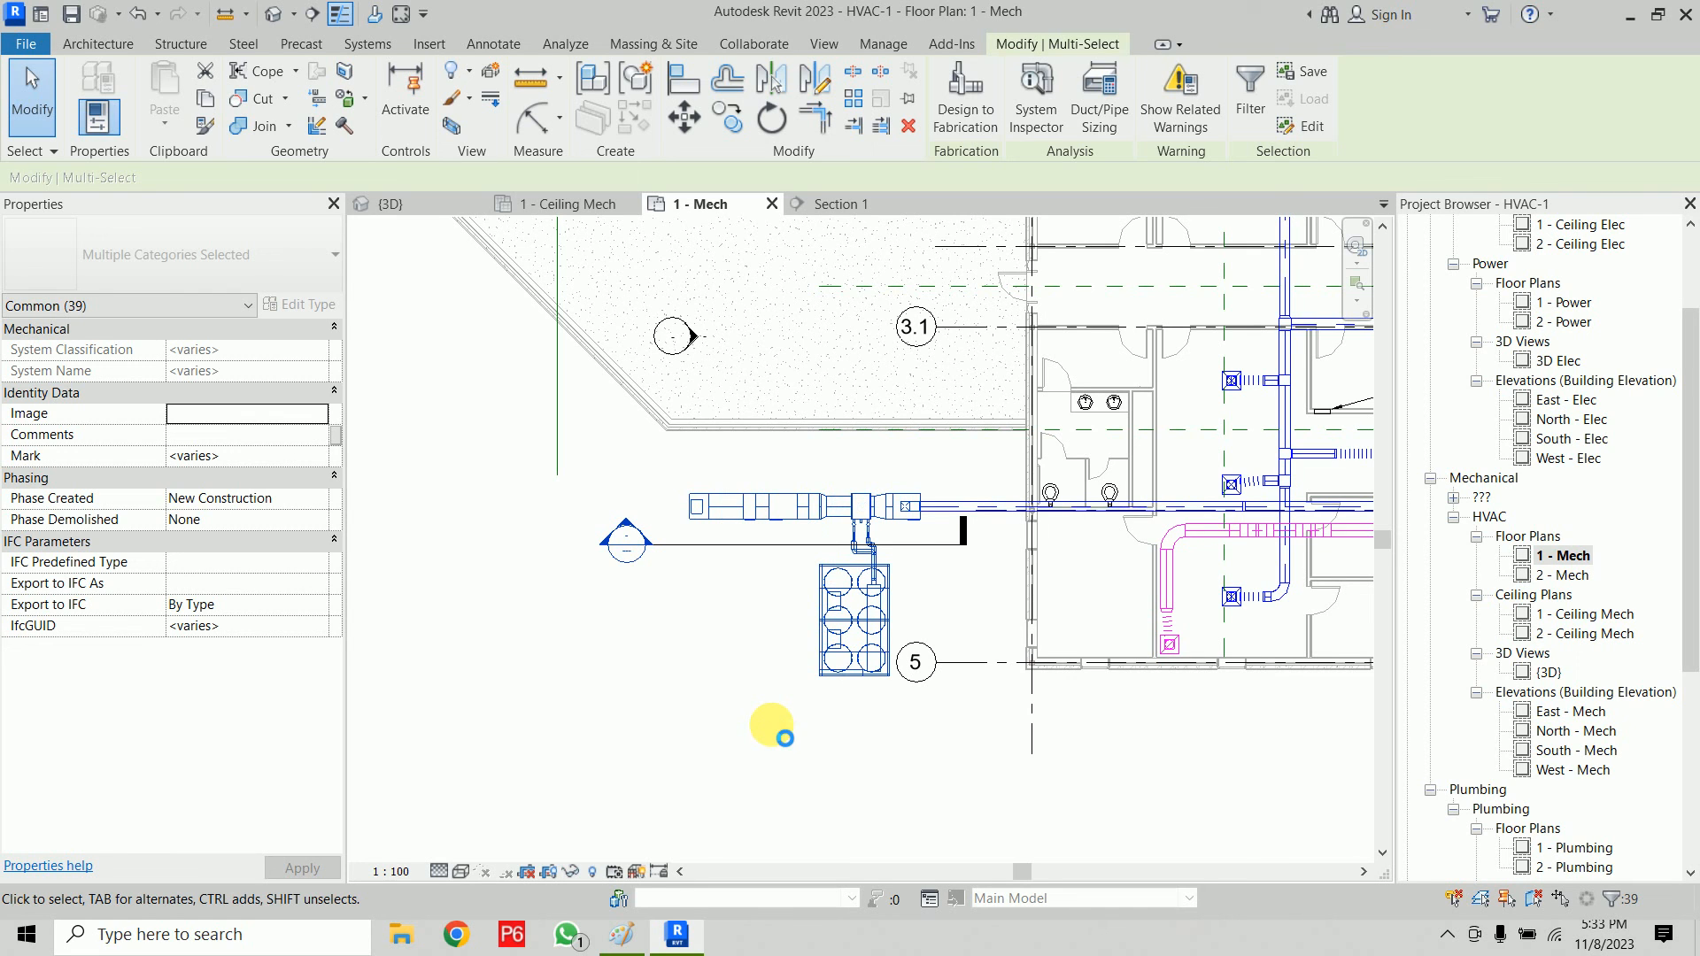
key("shift+Right")
key("shift+Right")
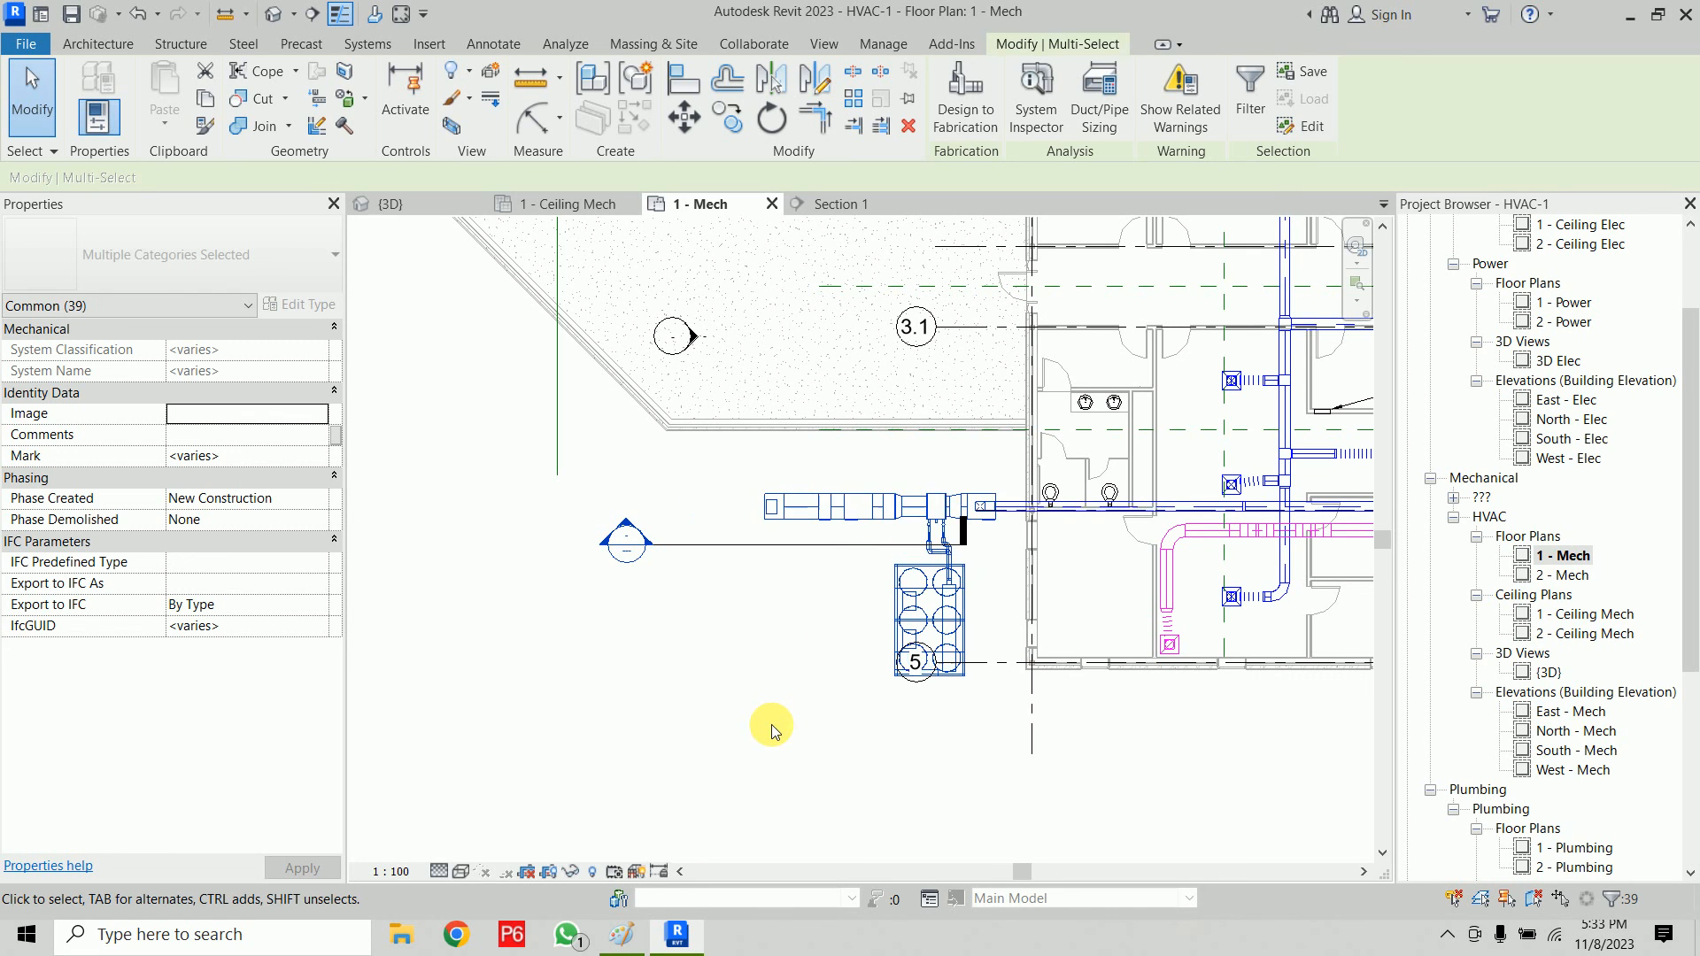
key("shift+Right")
key("Right")
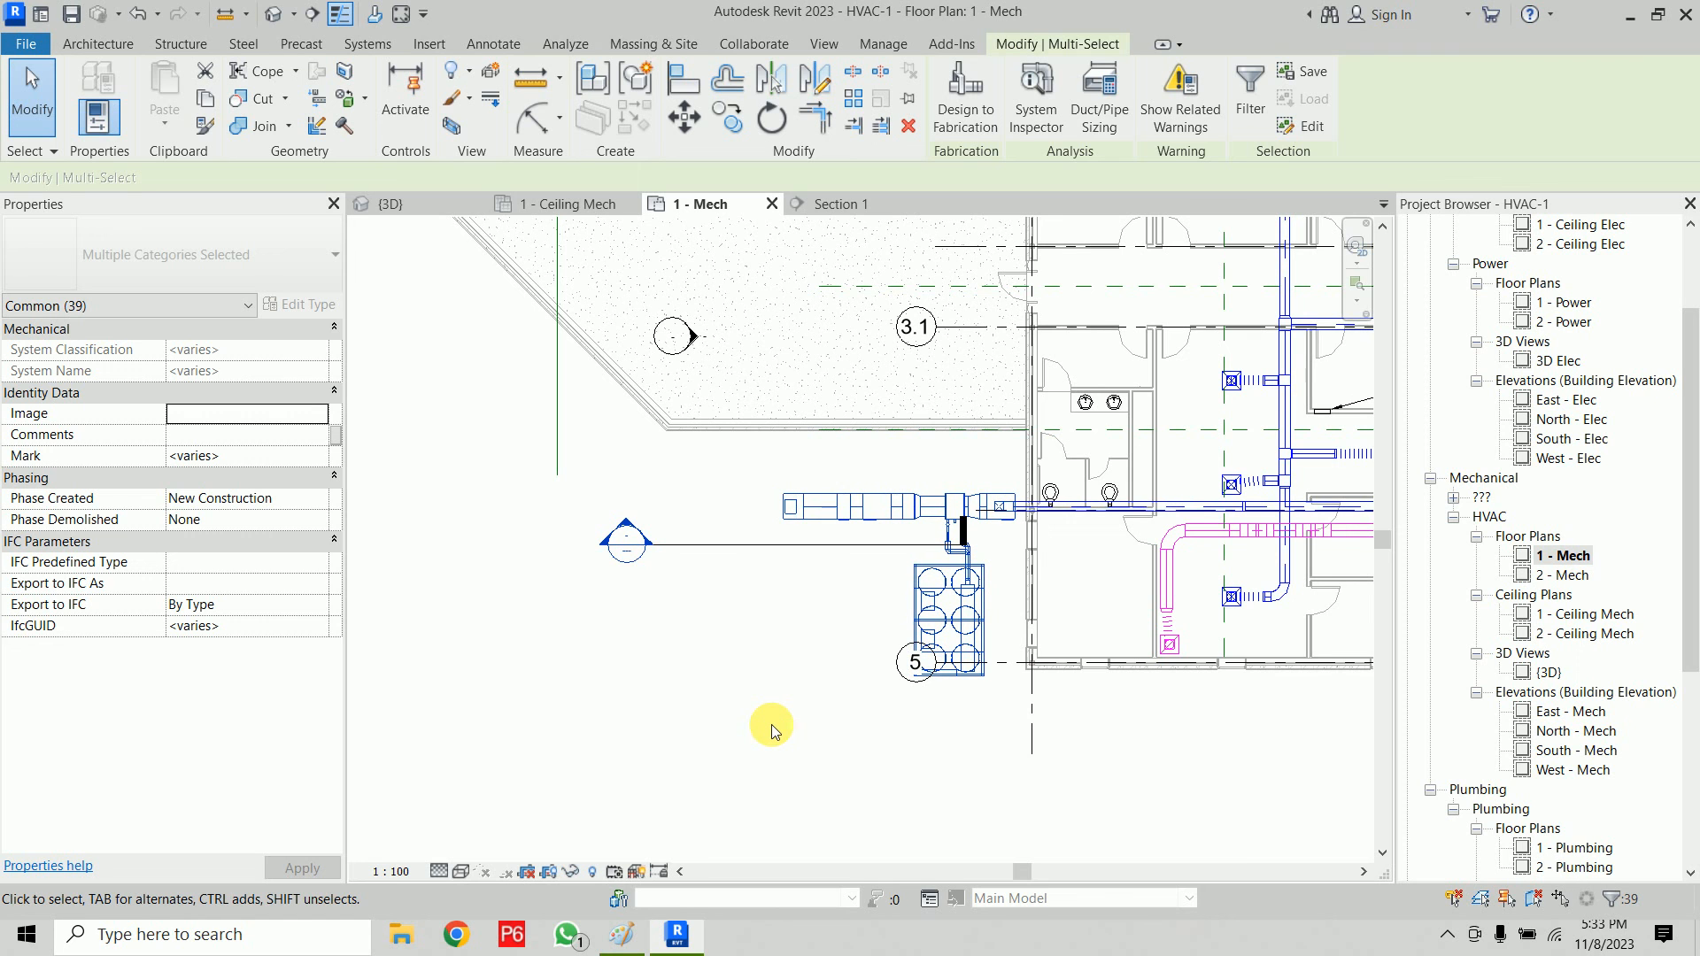
key("Escape")
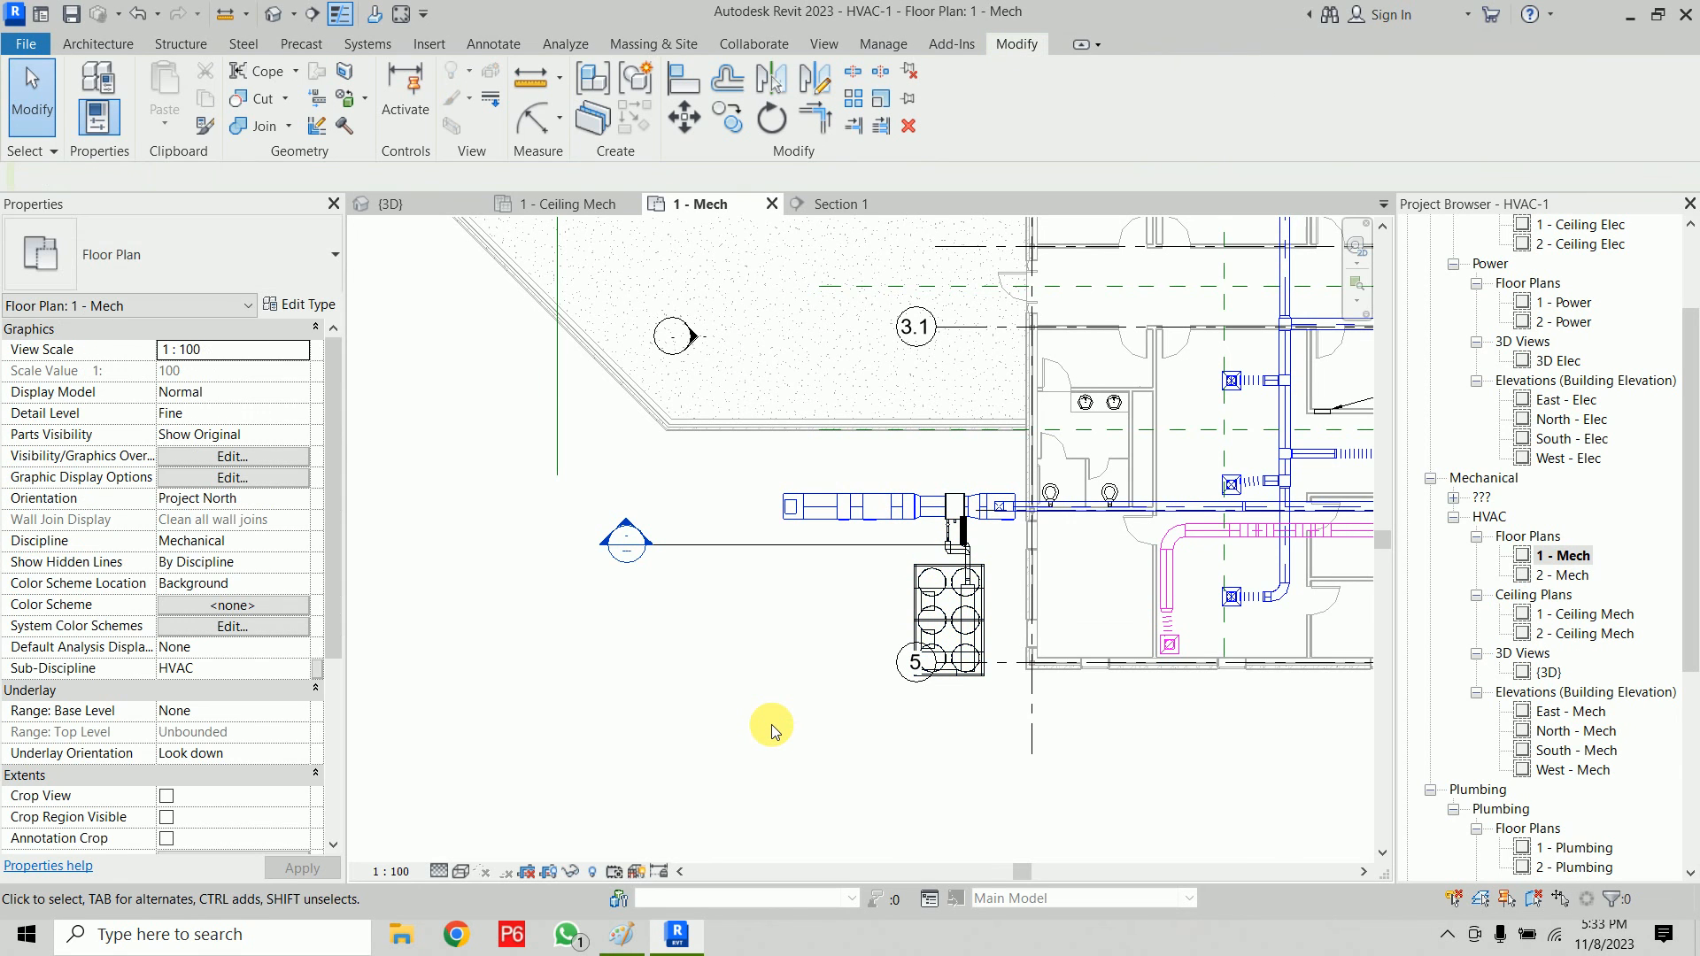
Step: In the 3D view, convert the supply duct's elbow above the AHU into a tee with its open branch facing up
left_click(447, 205)
middle_click_drag(987, 849, 1006, 759, "shift")
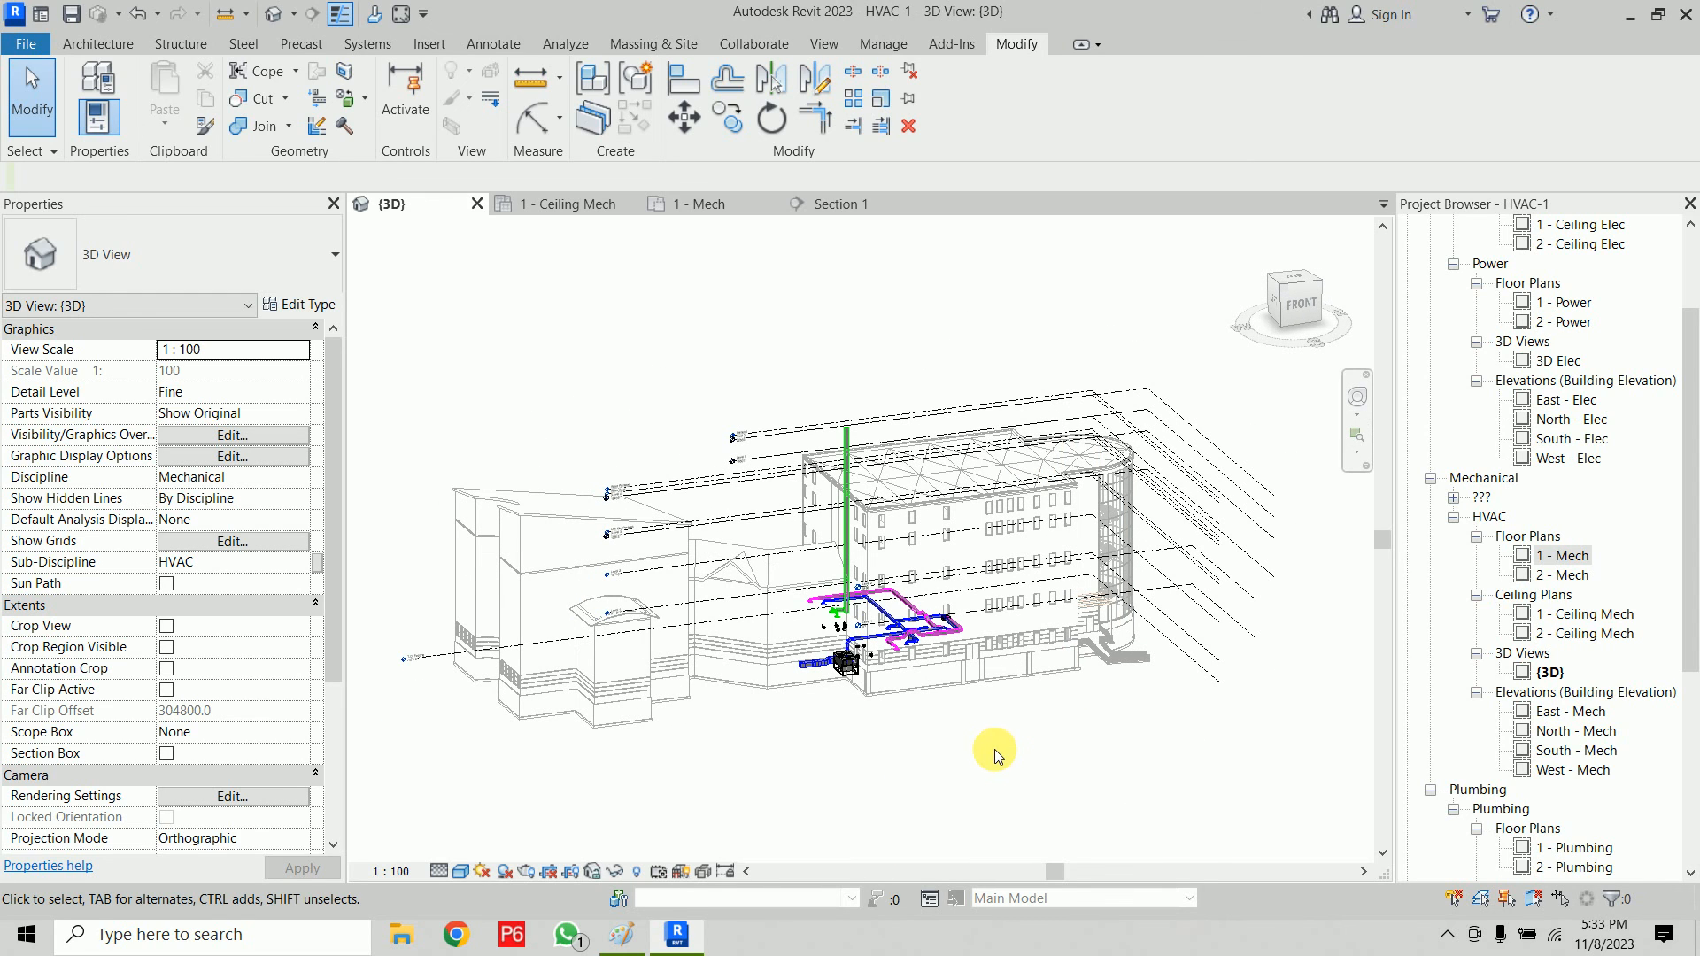
scroll(864, 639, "up", 5)
scroll(862, 643, "up", 2)
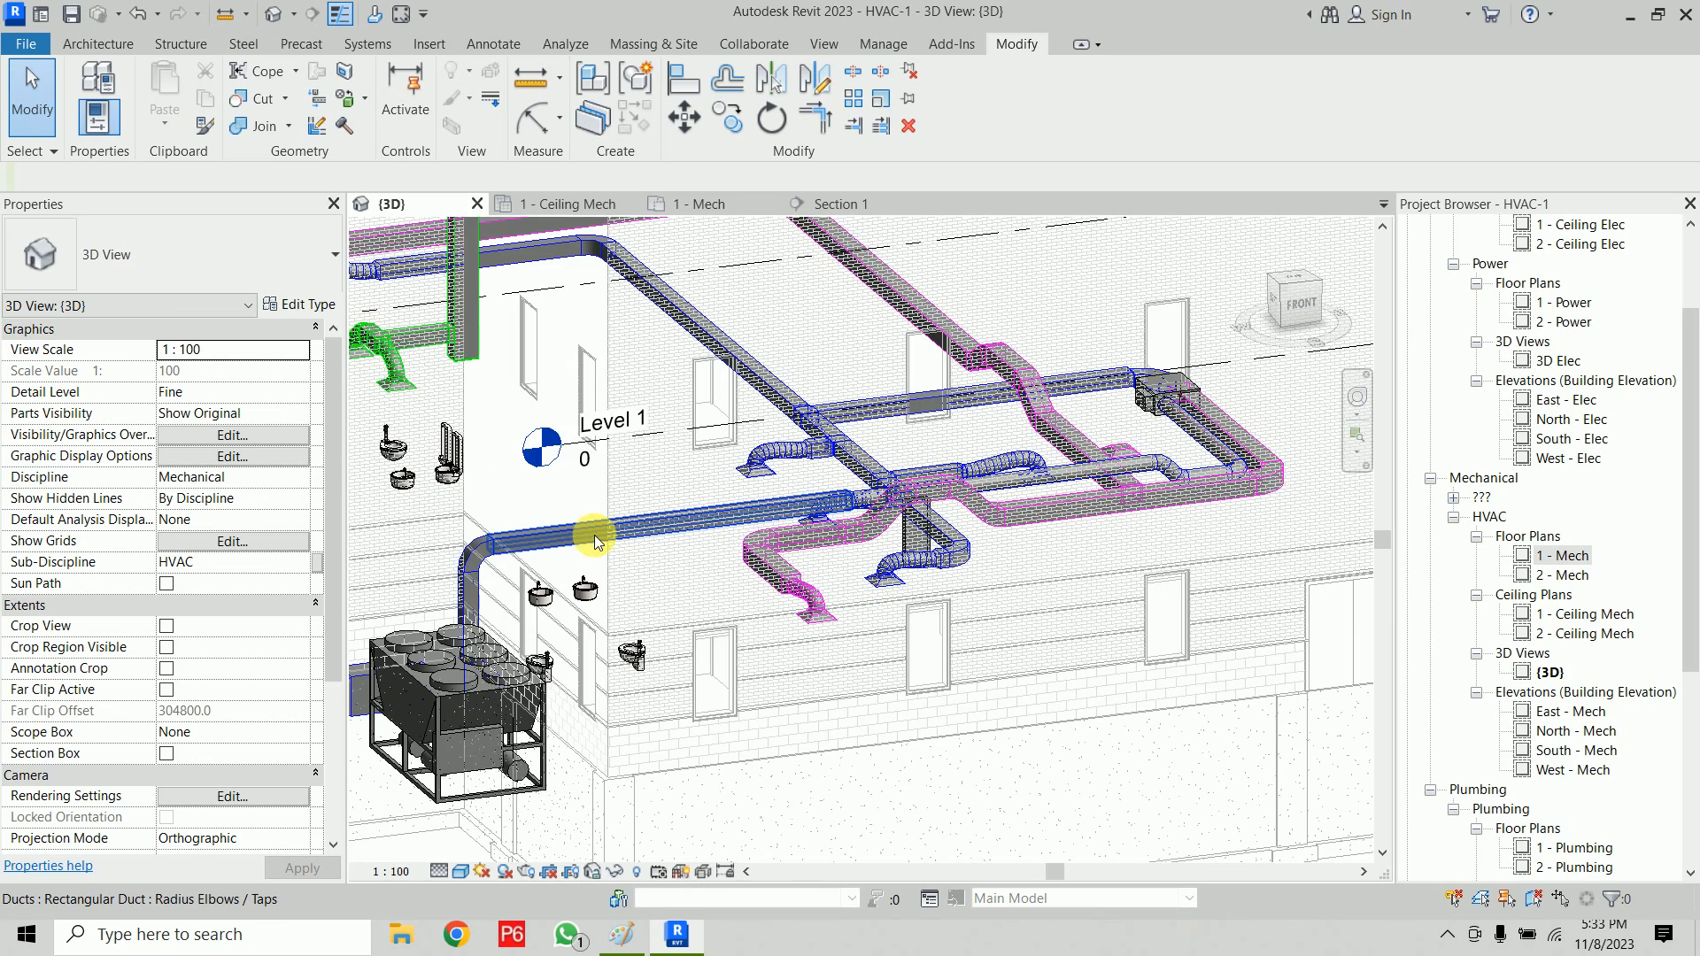
left_click(483, 544)
scroll(425, 553, "up", 4)
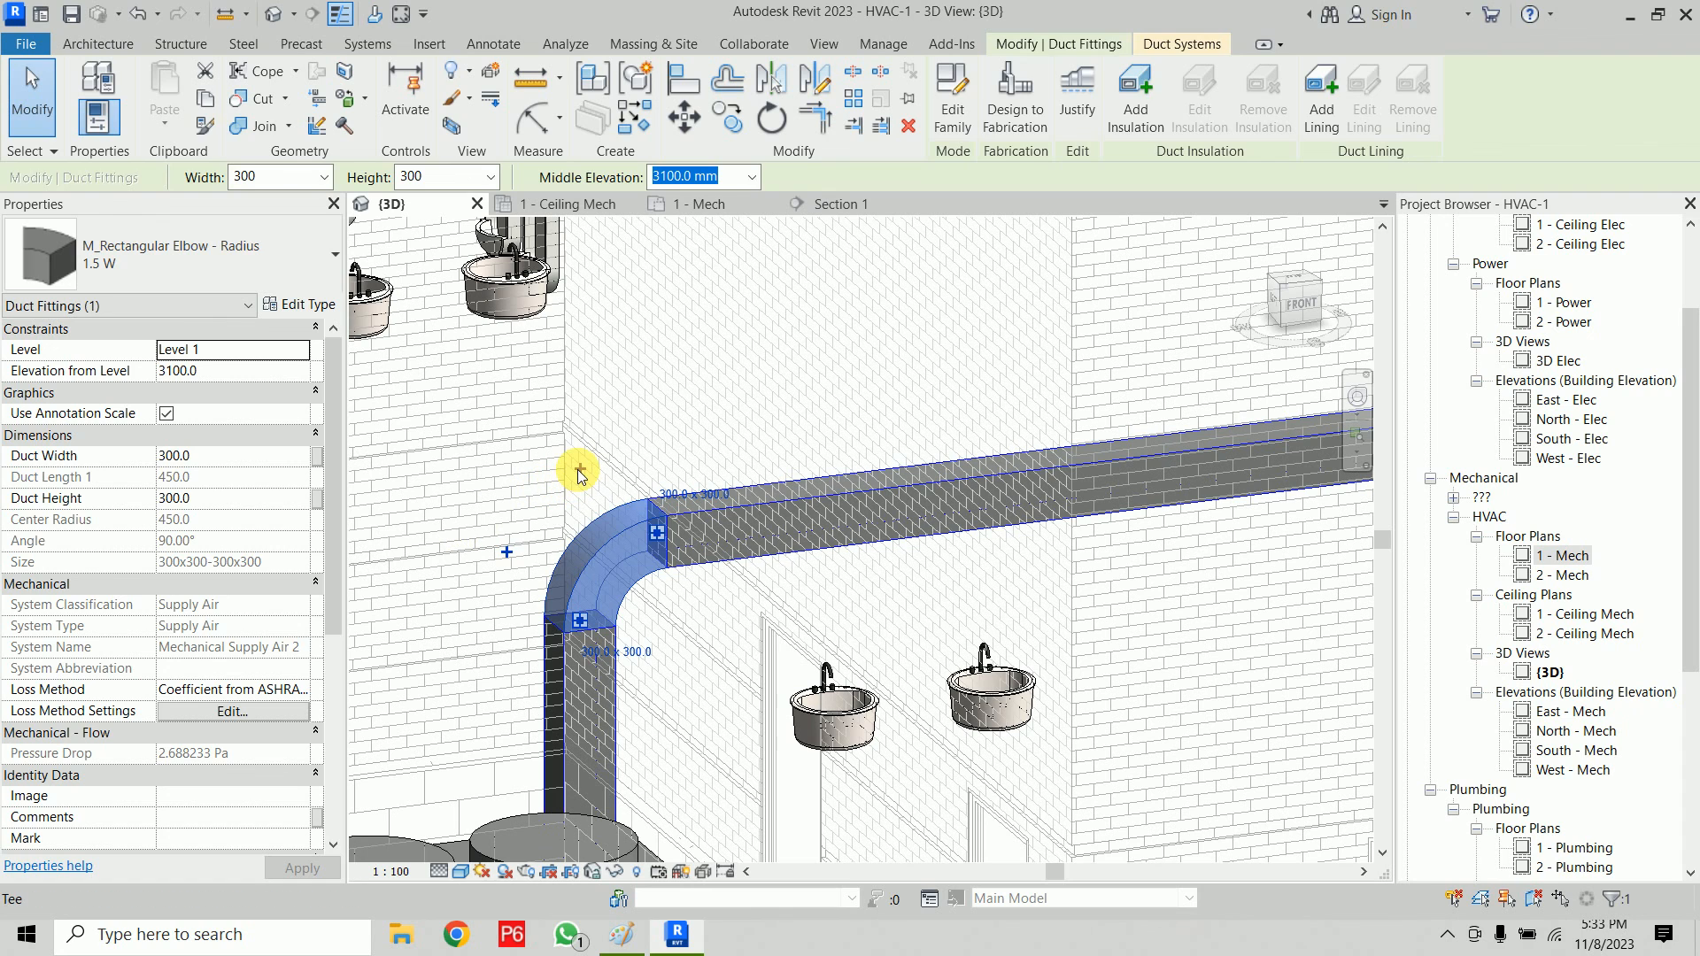
left_click(580, 468)
left_click(571, 522)
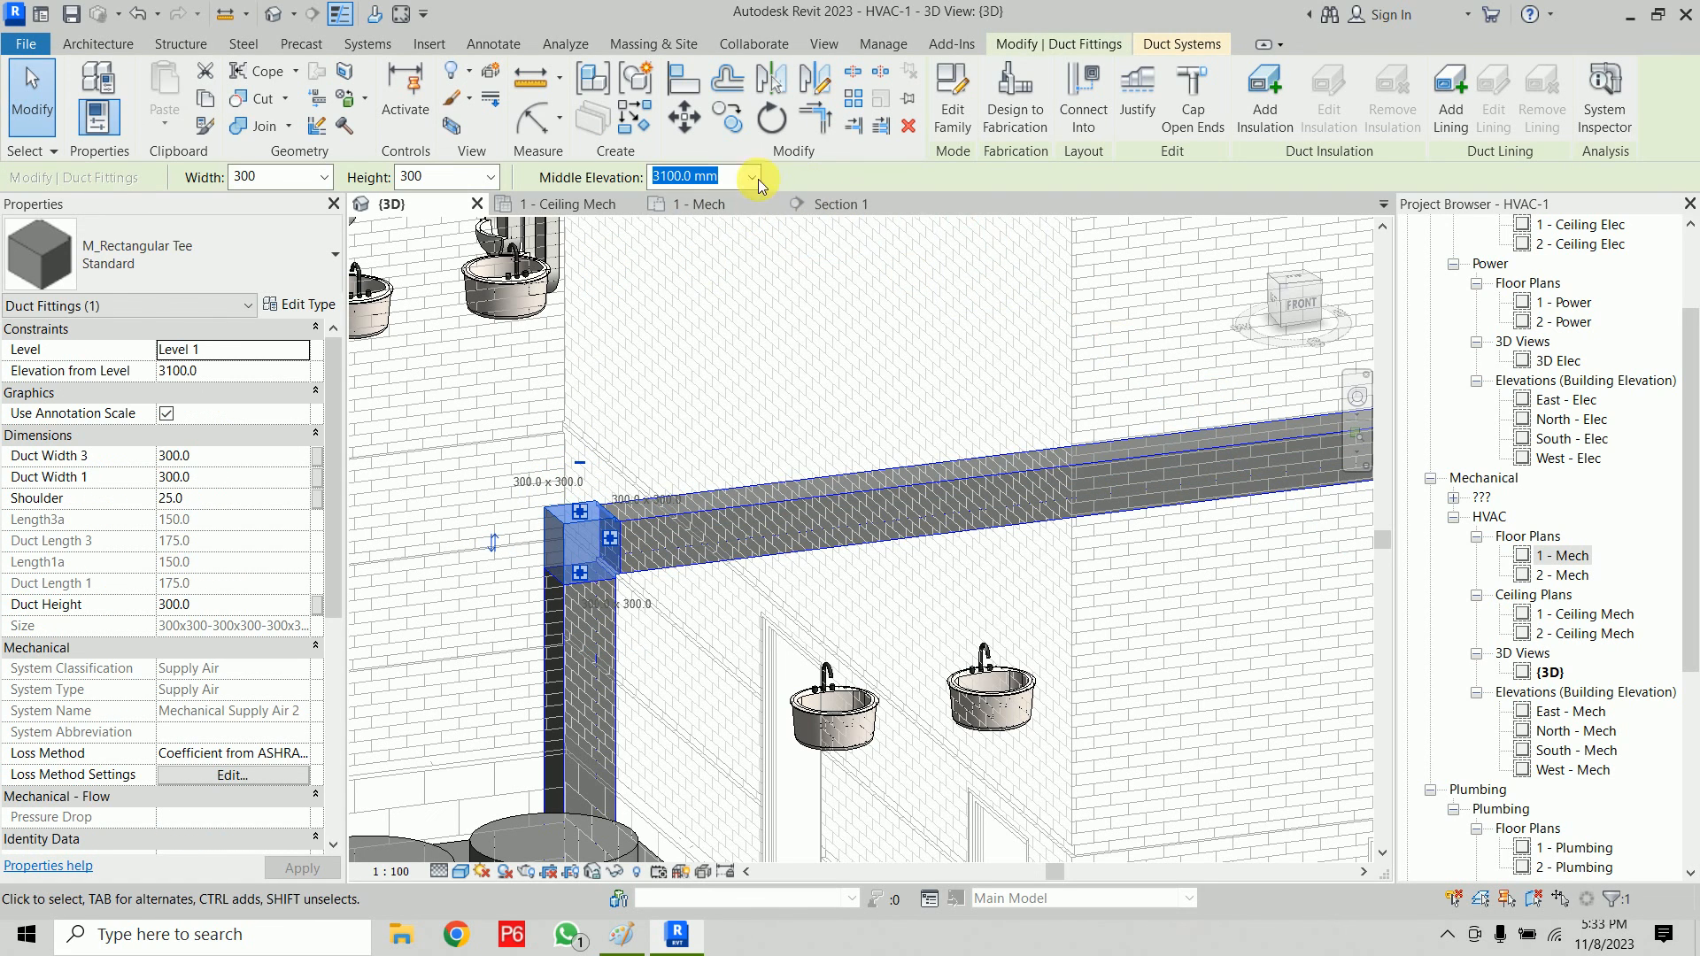
Step: In Section 1, draw a 300 x 300 vertical duct from the tee's open top up to an elevation of about 15775 mm
left_click(839, 205)
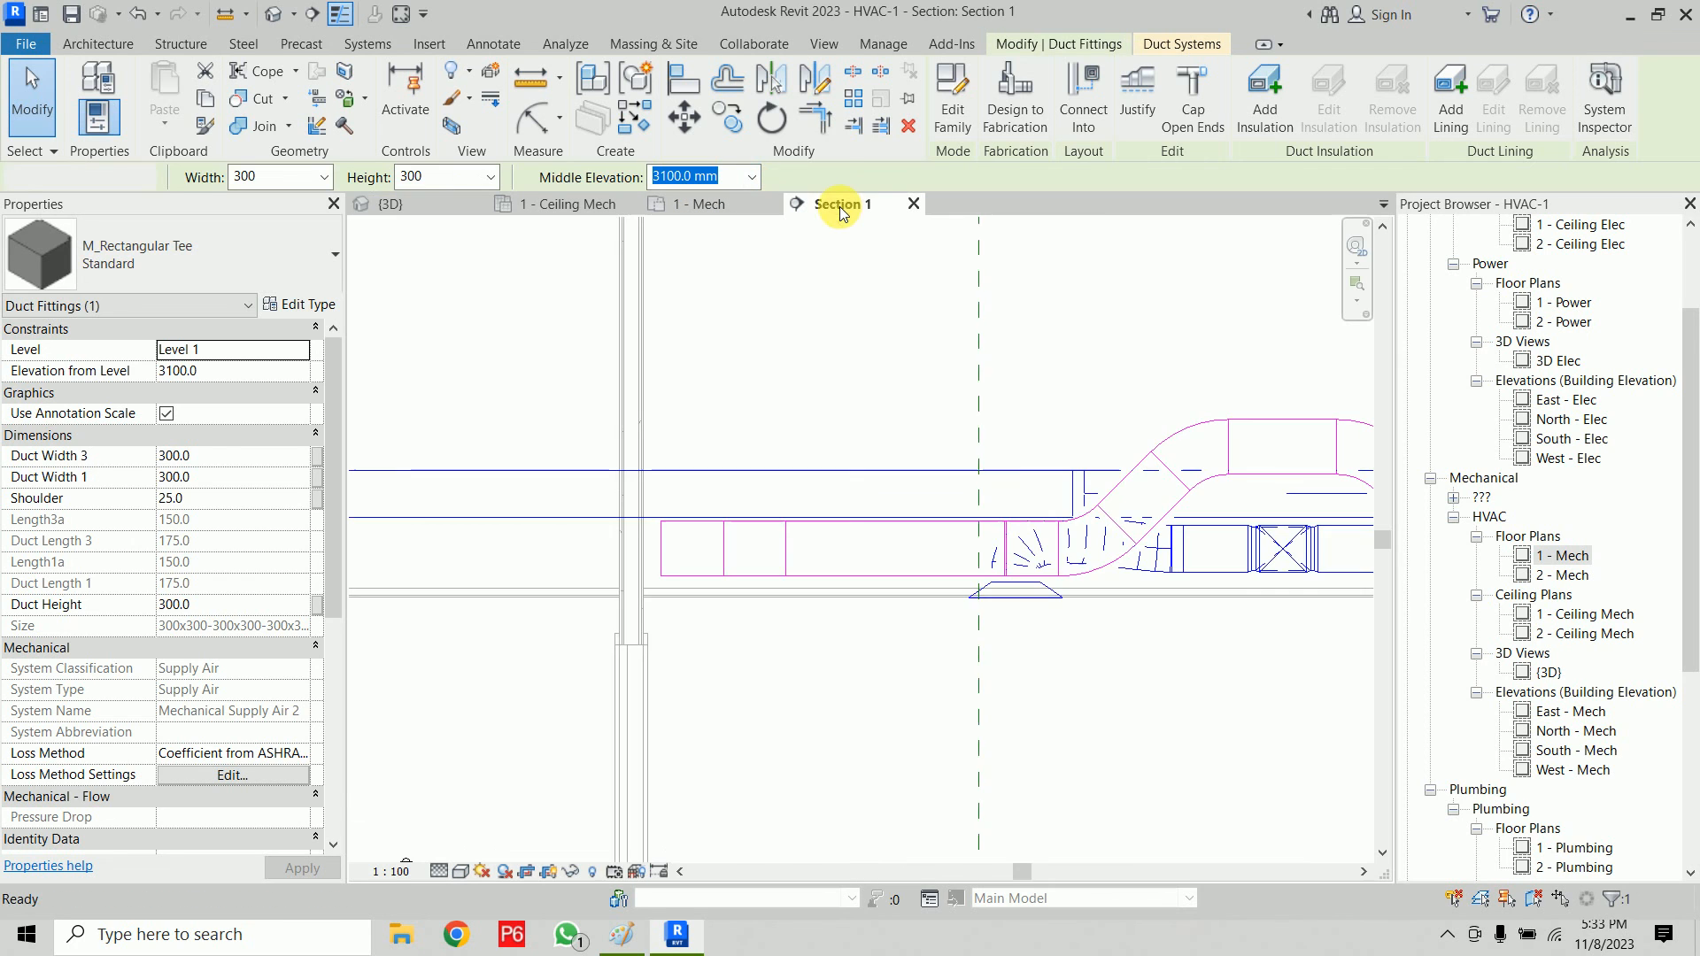
middle_click_drag(687, 325, 832, 721)
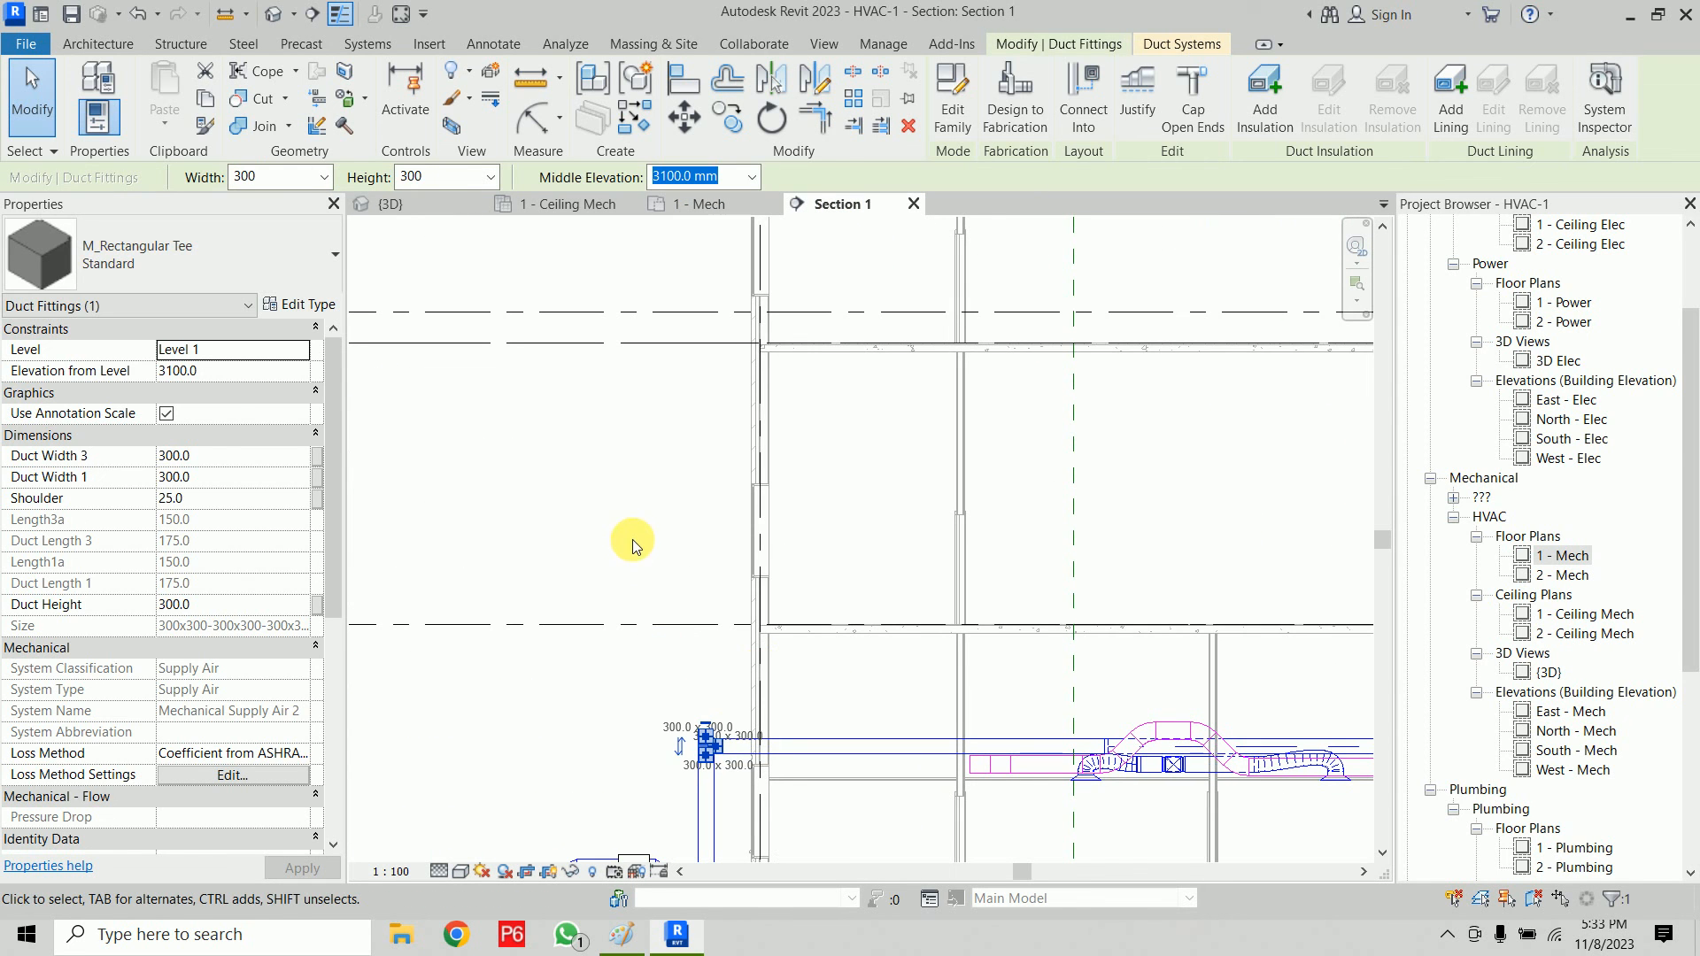
key("Escape")
scroll(629, 719, "up", 4)
left_click(815, 768)
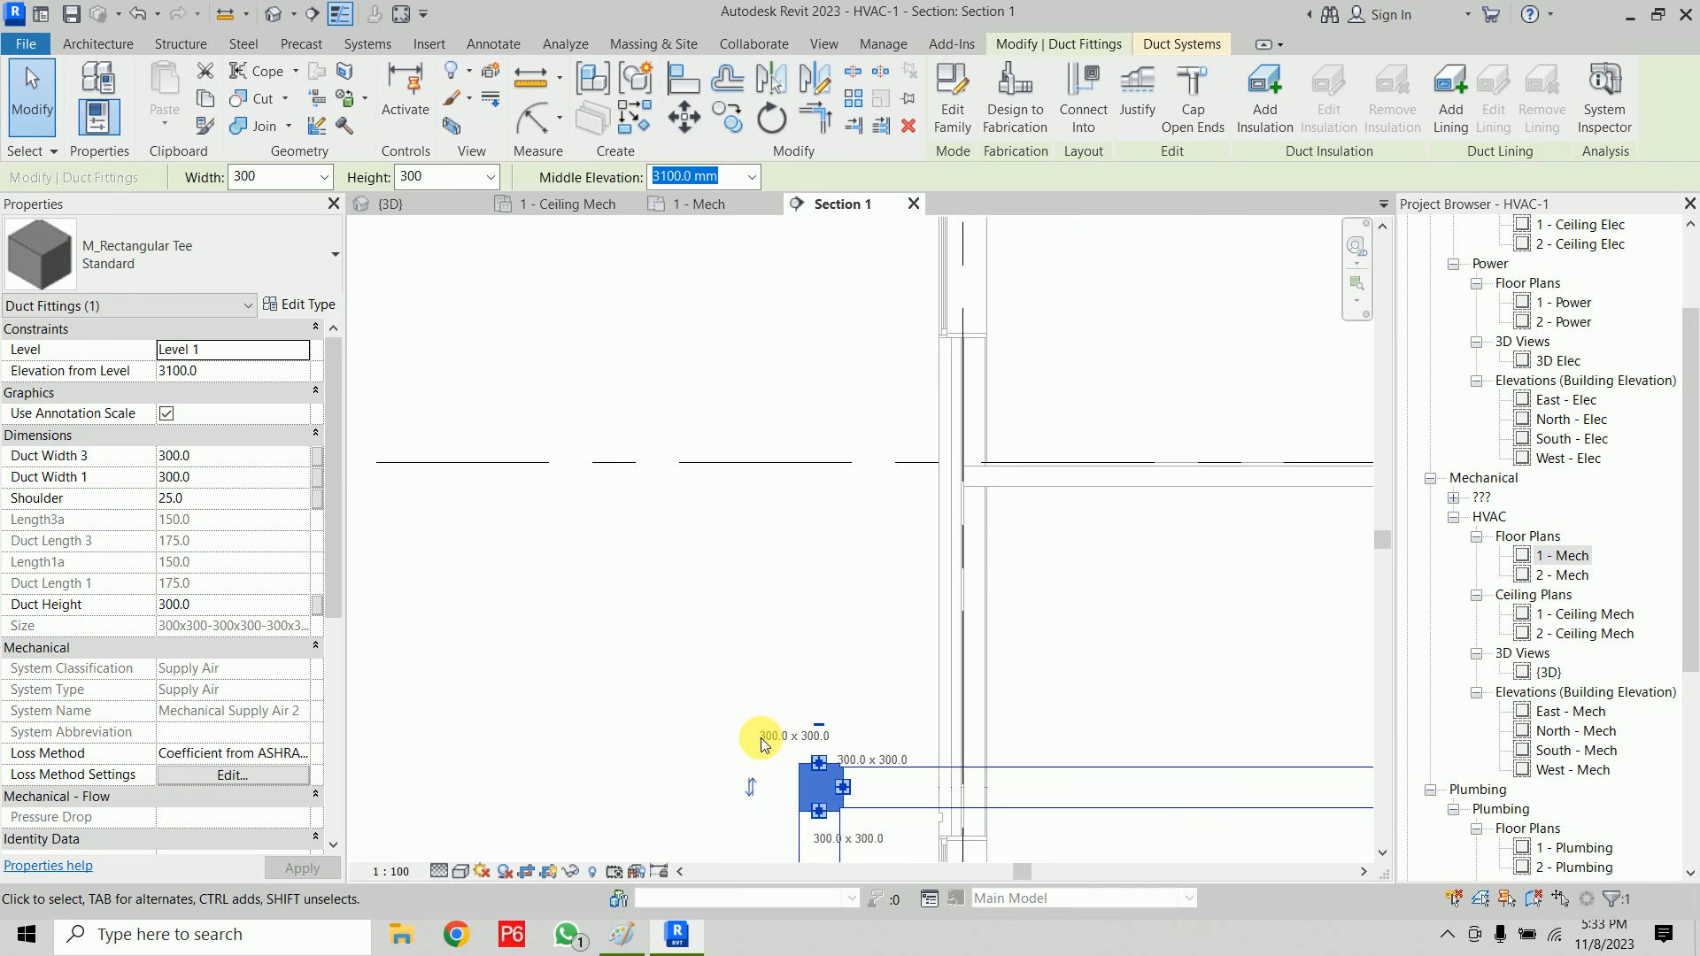
right_click(821, 770)
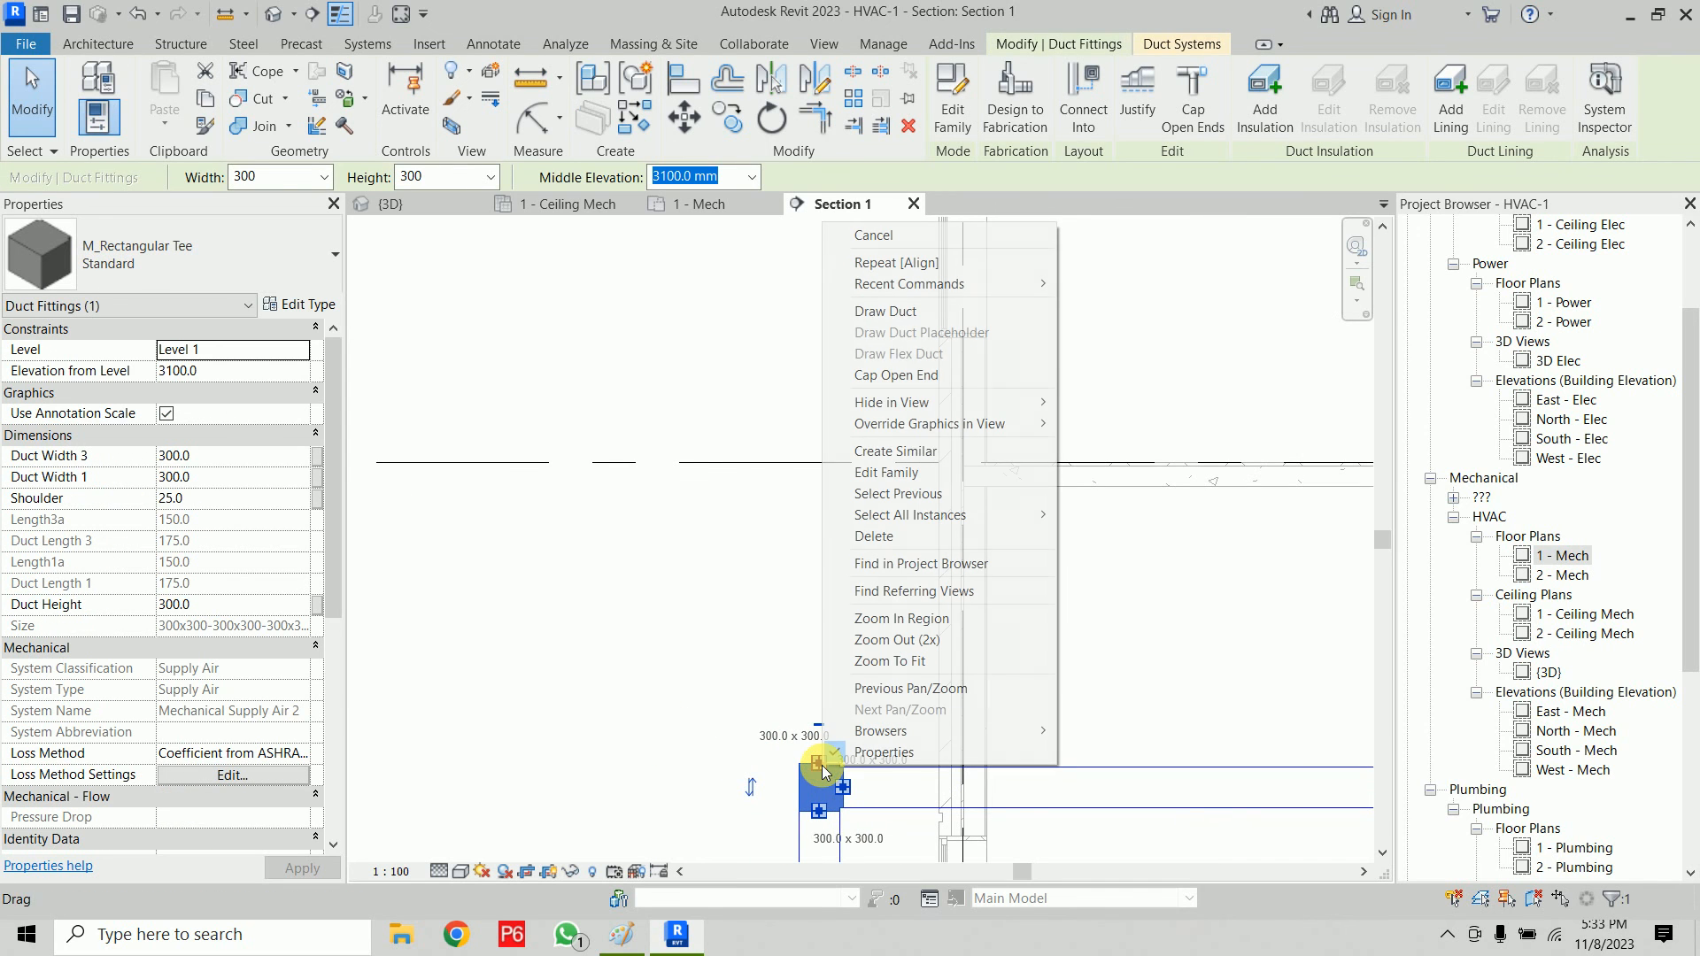
left_click(869, 313)
scroll(815, 447, "down", 5)
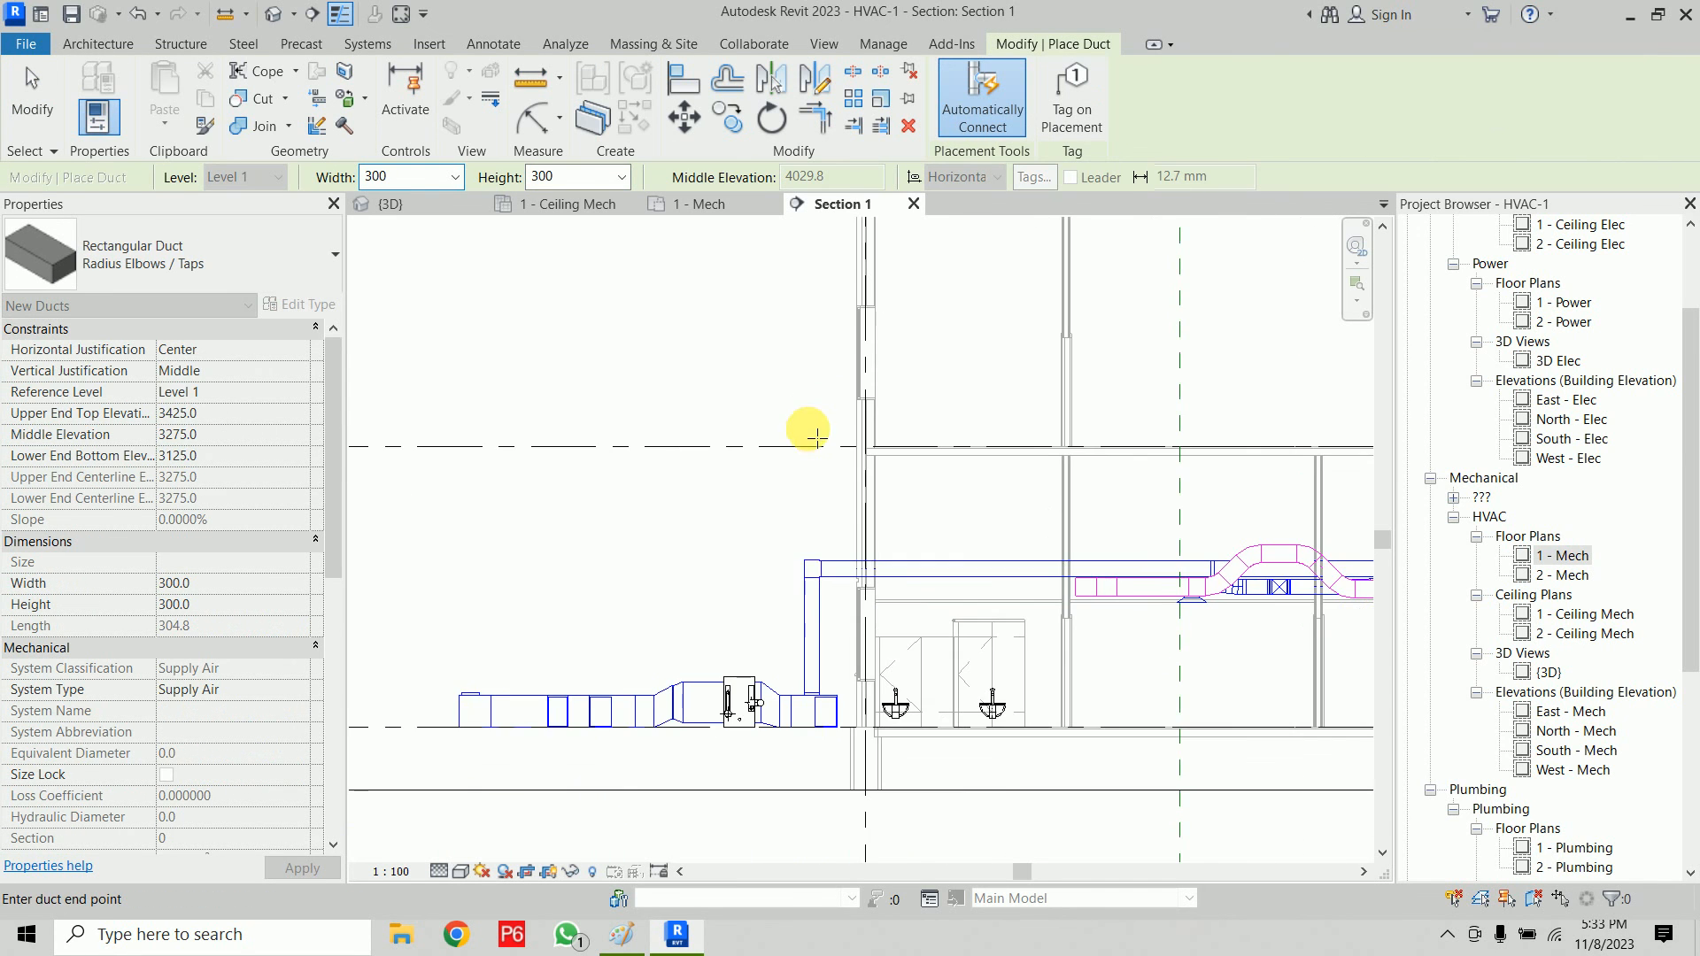
middle_click_drag(815, 316, 787, 592)
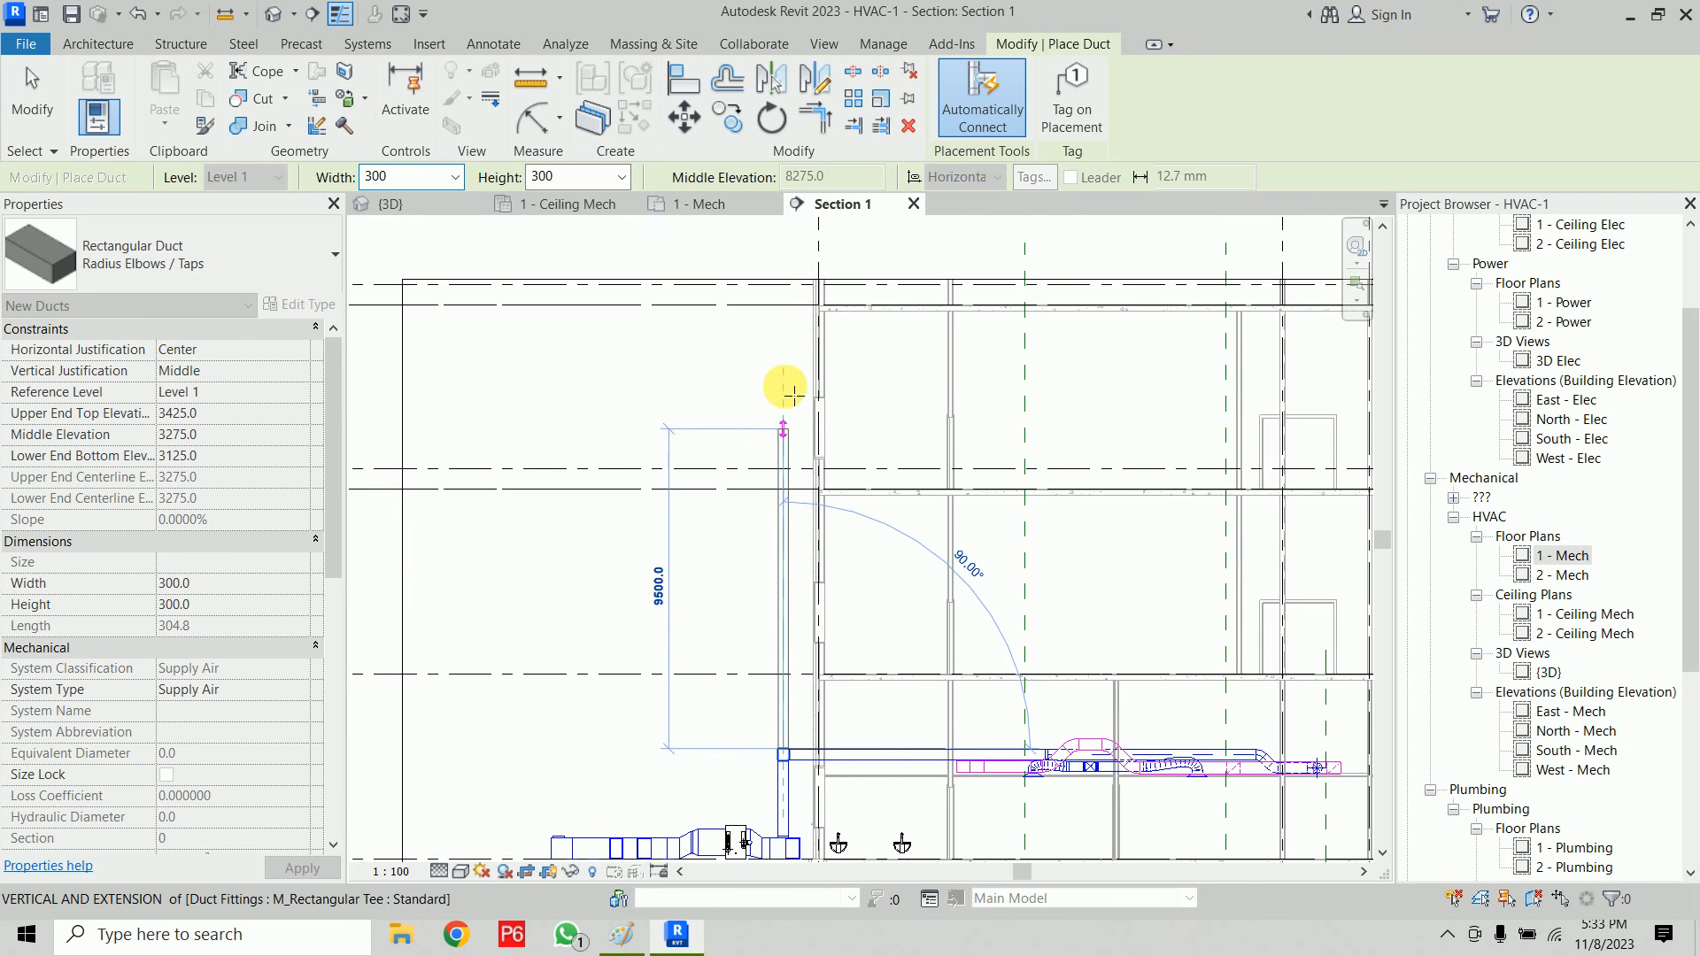
left_click(787, 345)
key("Escape")
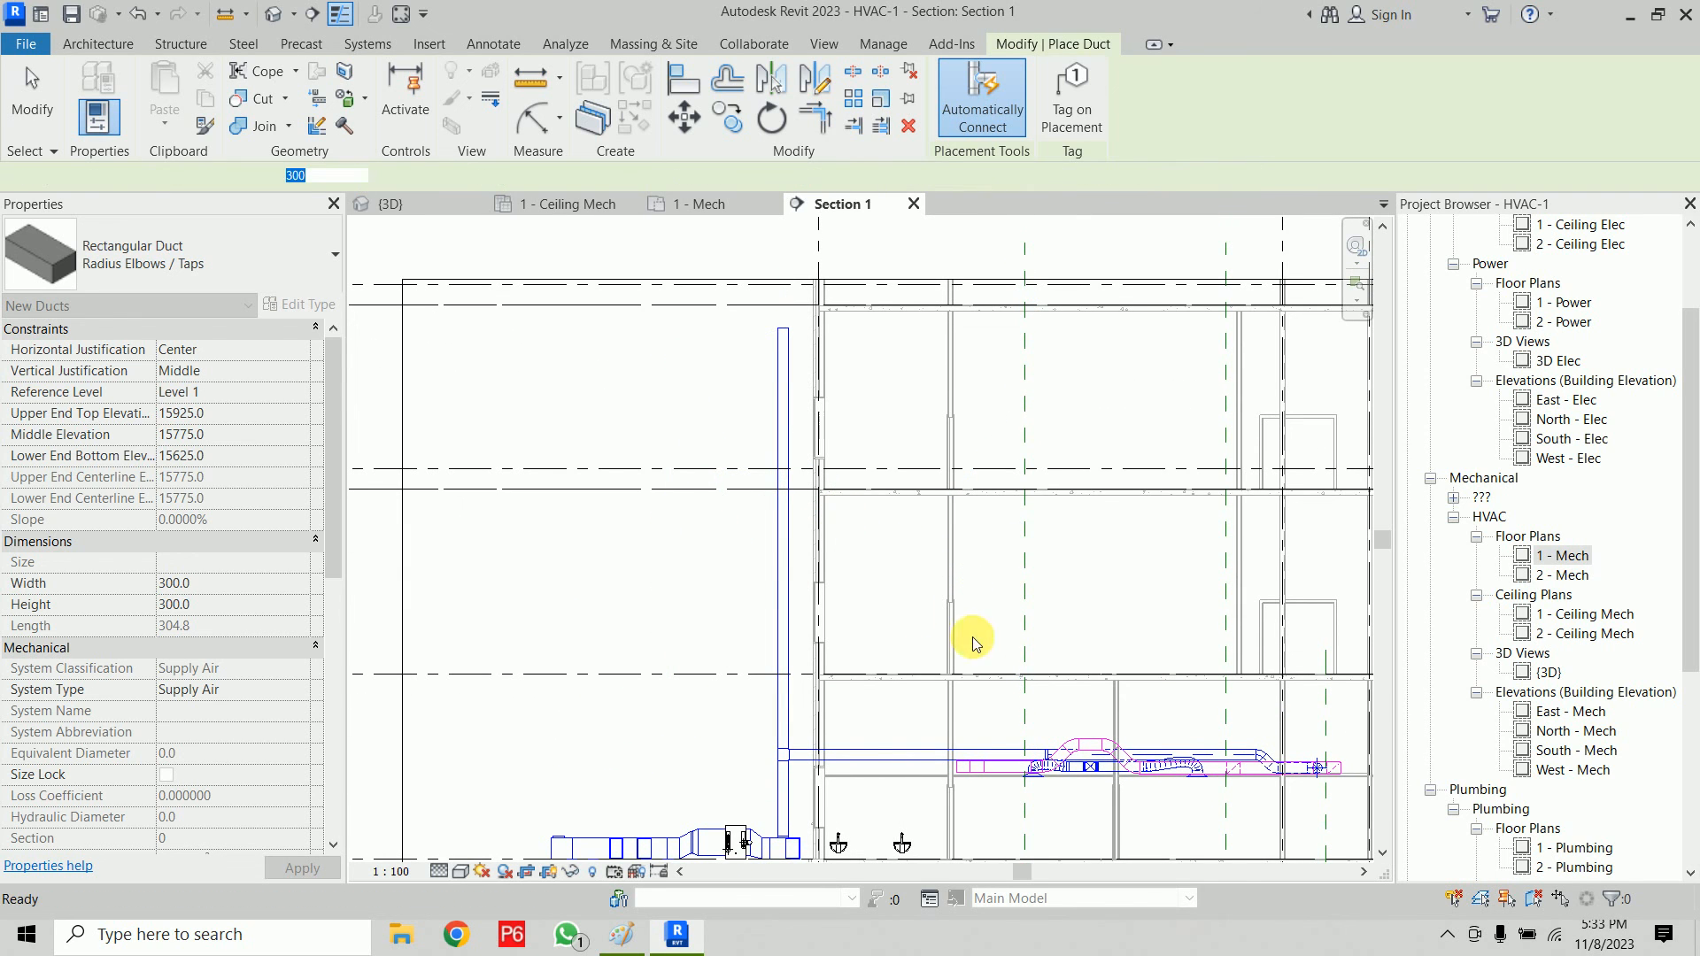
key("Escape")
Step: Examine the new supply riser, the AHU and the chiller beside the building in 3D
left_click(695, 204)
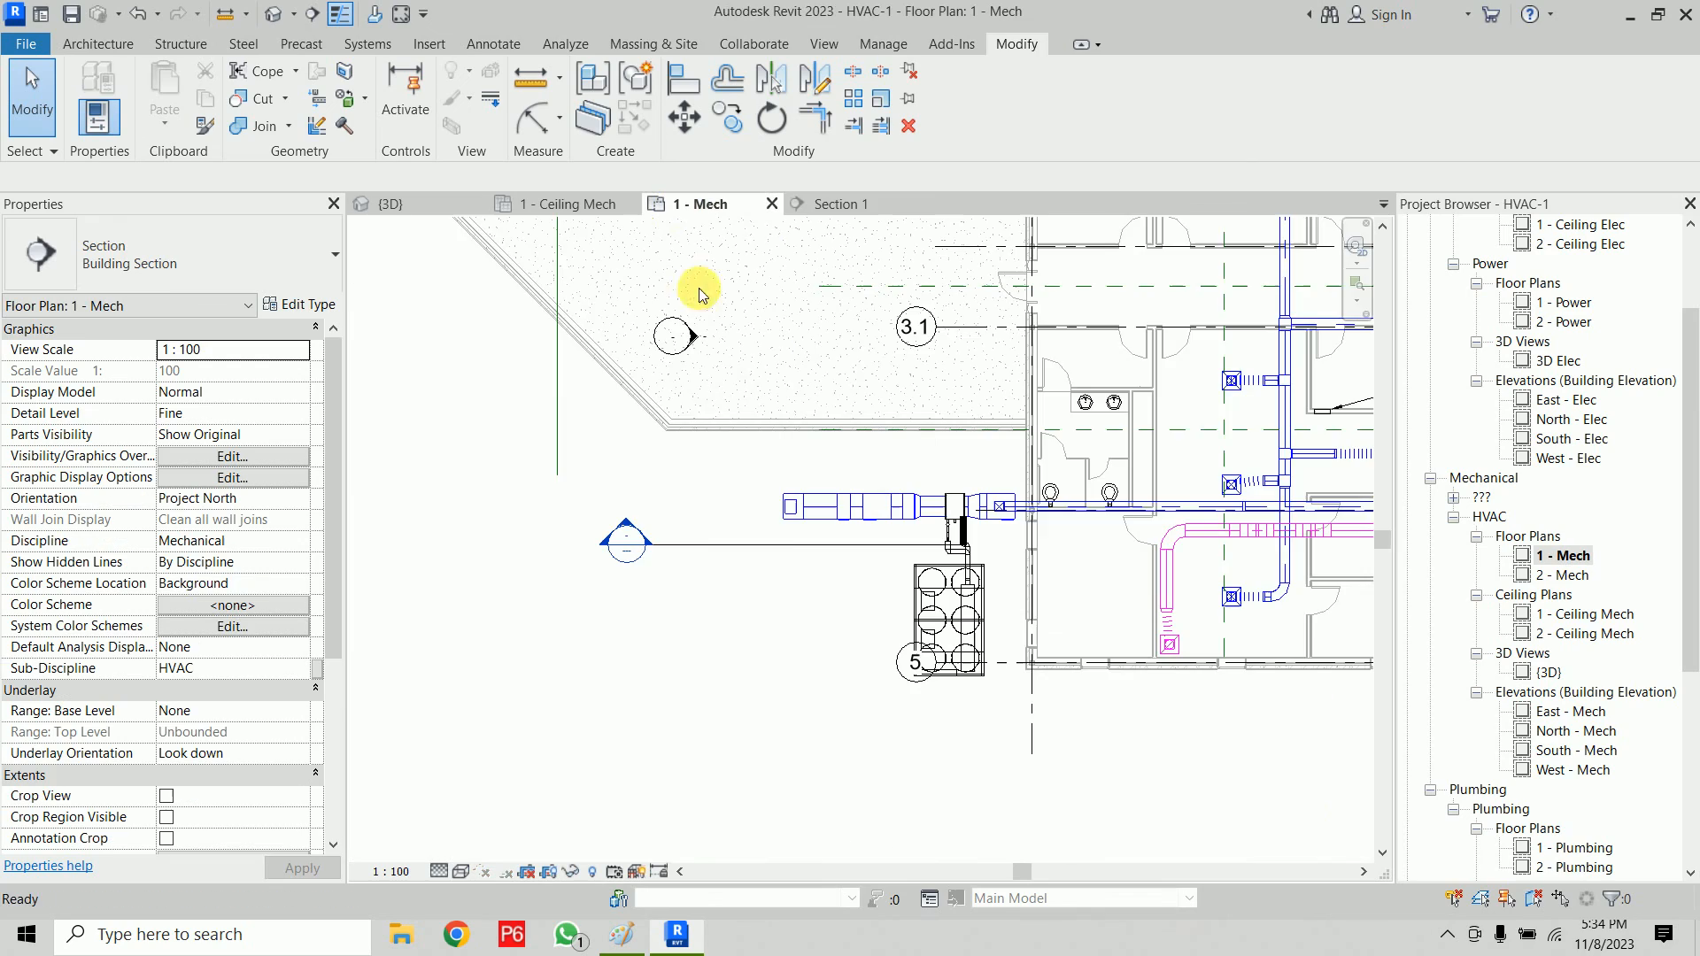
left_click(404, 206)
scroll(816, 604, "down", 6)
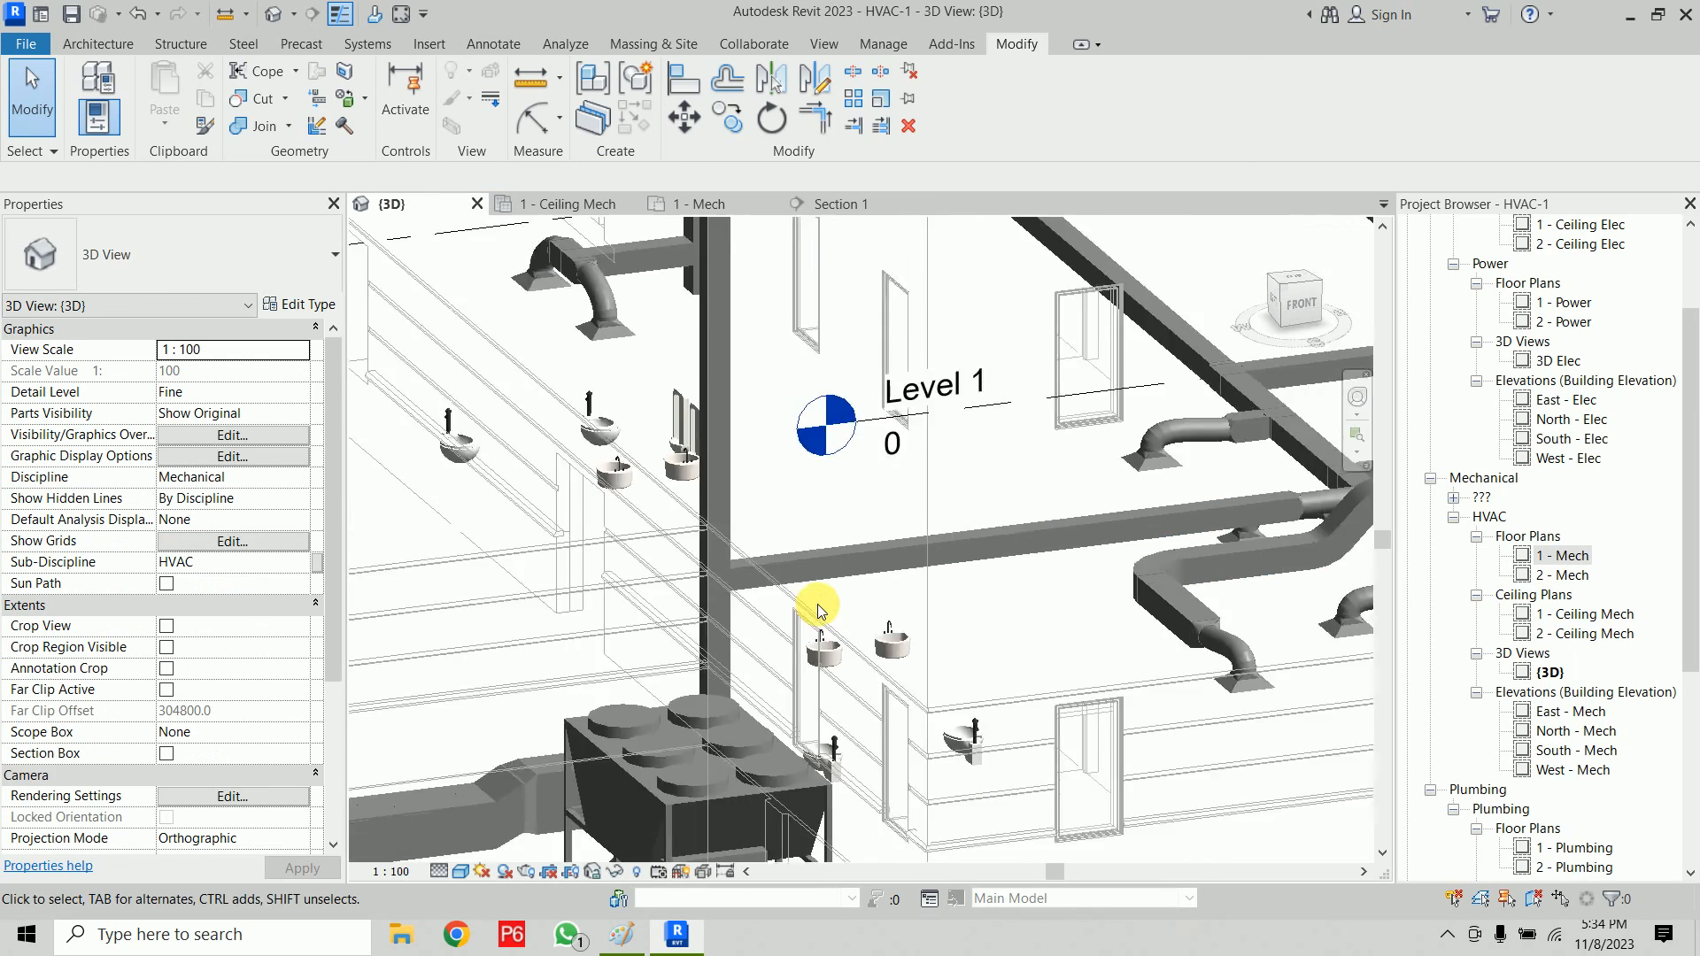
middle_click_drag(816, 614, 880, 691, "shift")
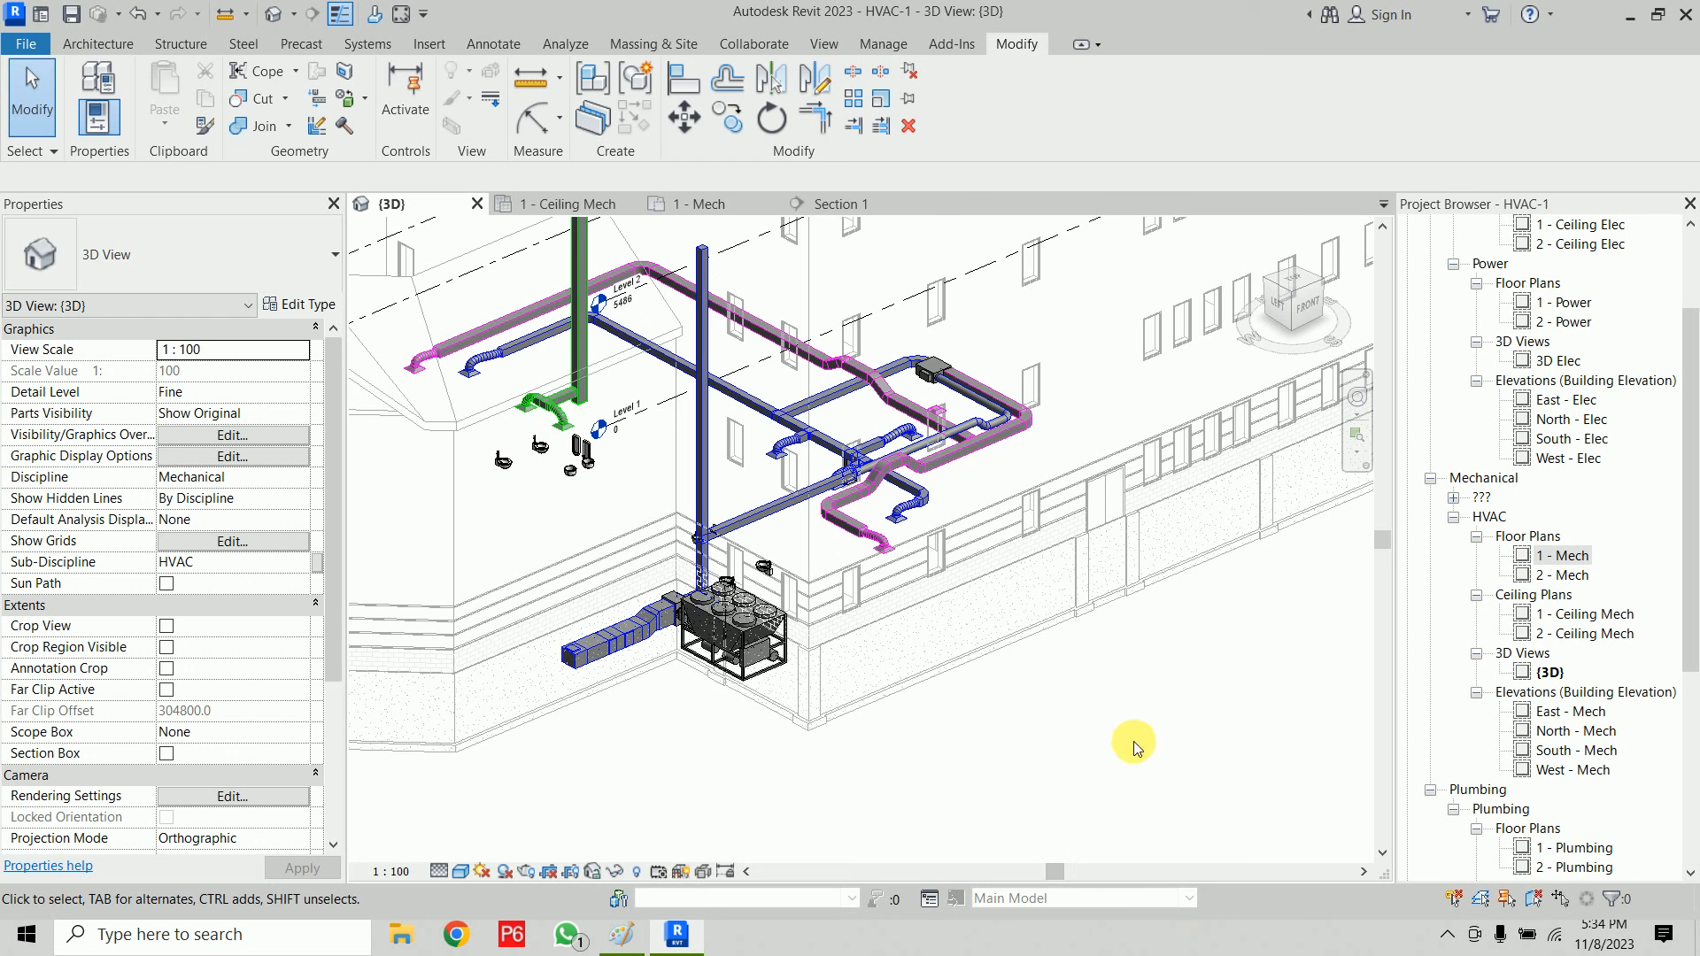
scroll(1130, 783, "down", 2)
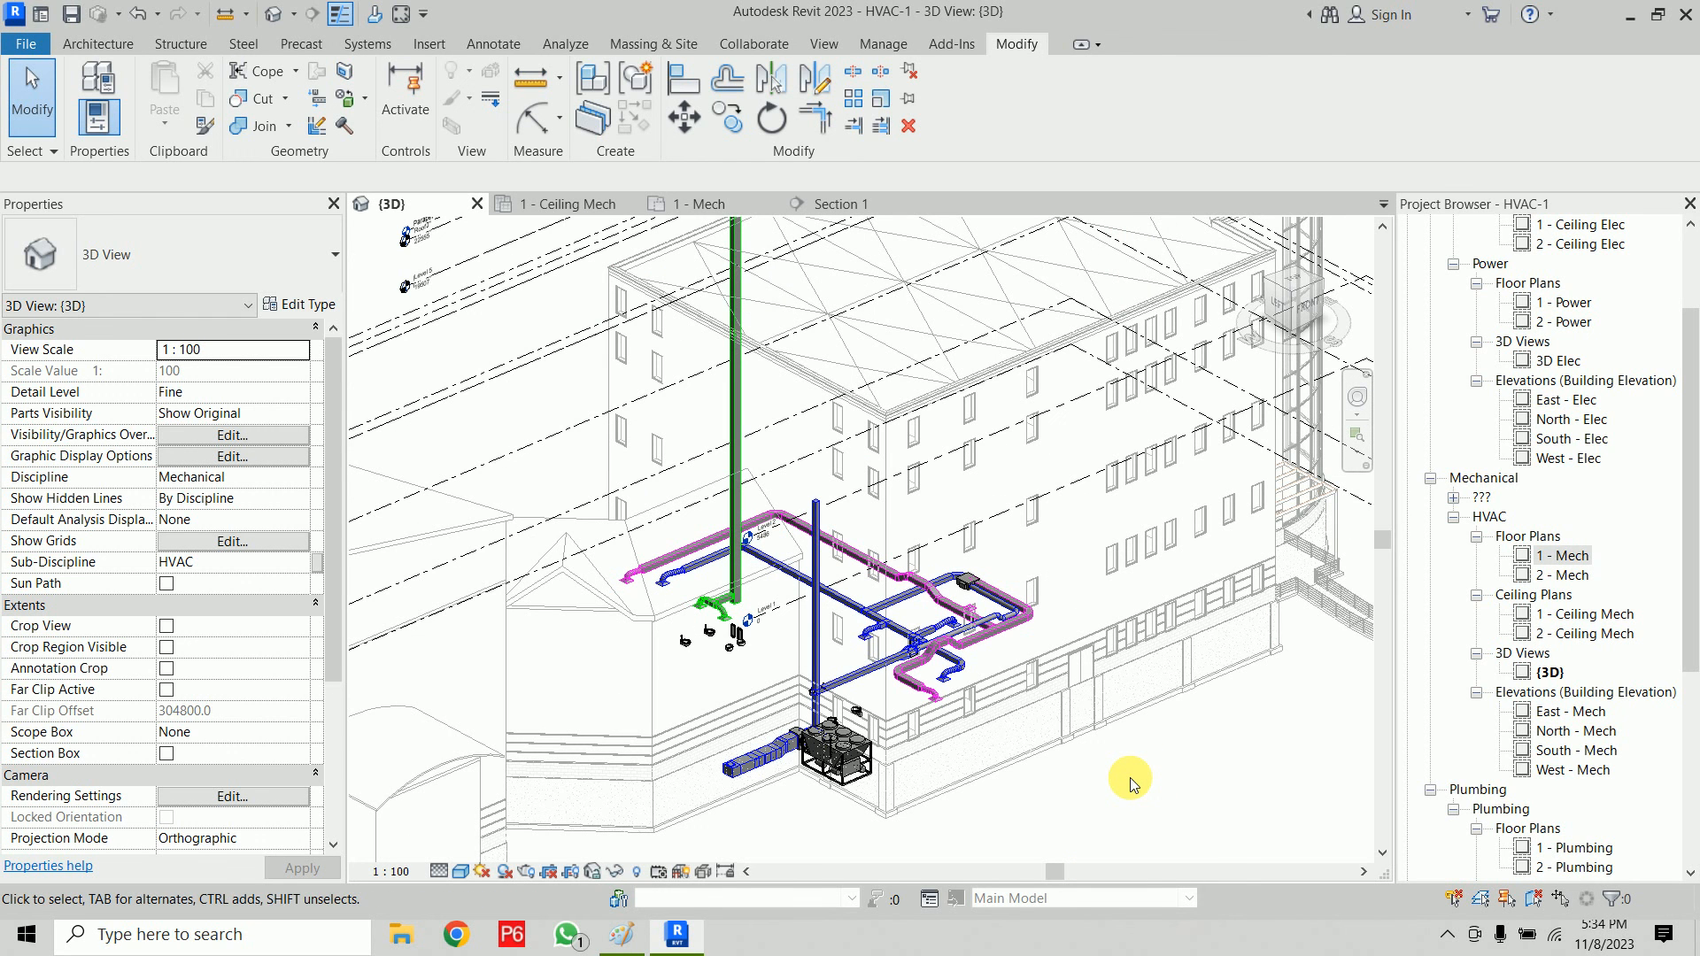